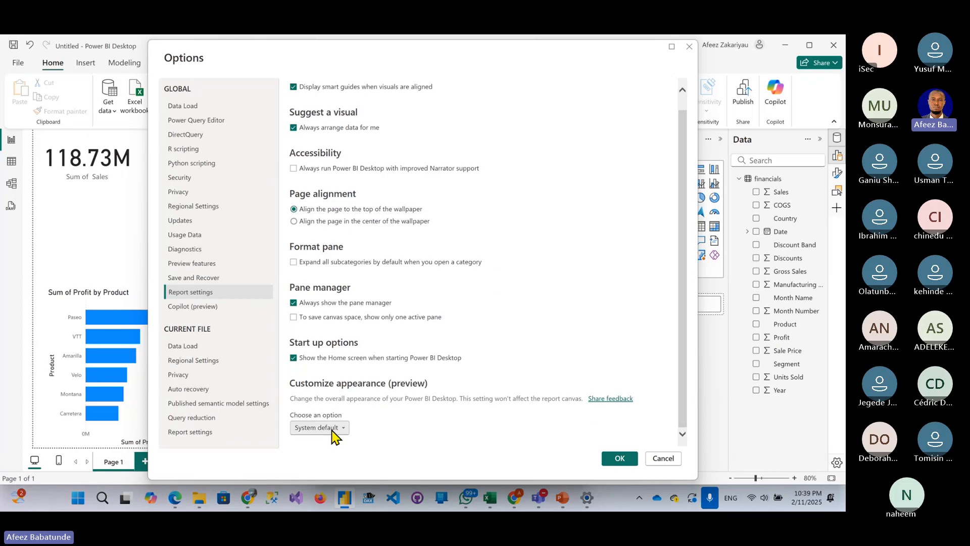
- Review the choices for customizing the application's appearance, keep System default, and cancel the Options dialog
{"action": "left_click", "coordinate": [331, 431]}
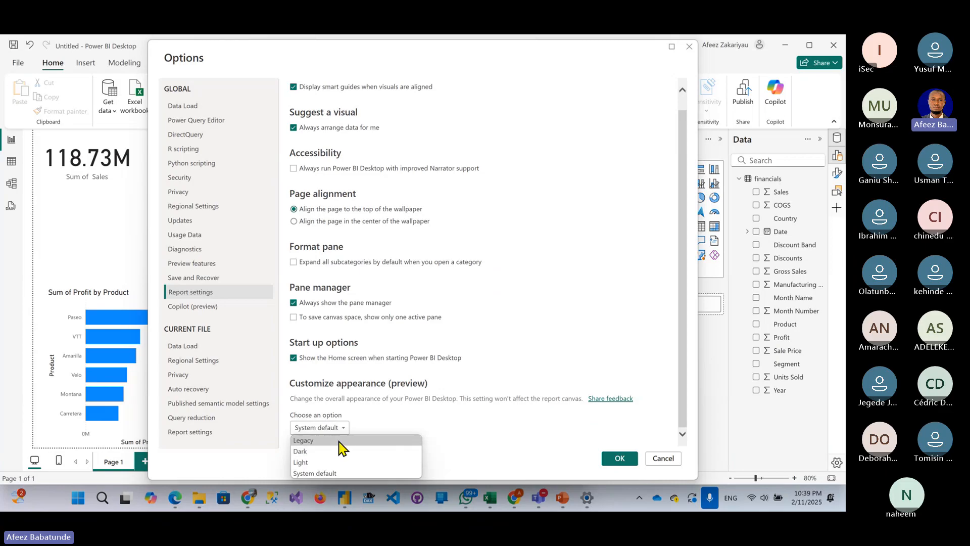
{"action": "left_click", "coordinate": [451, 425]}
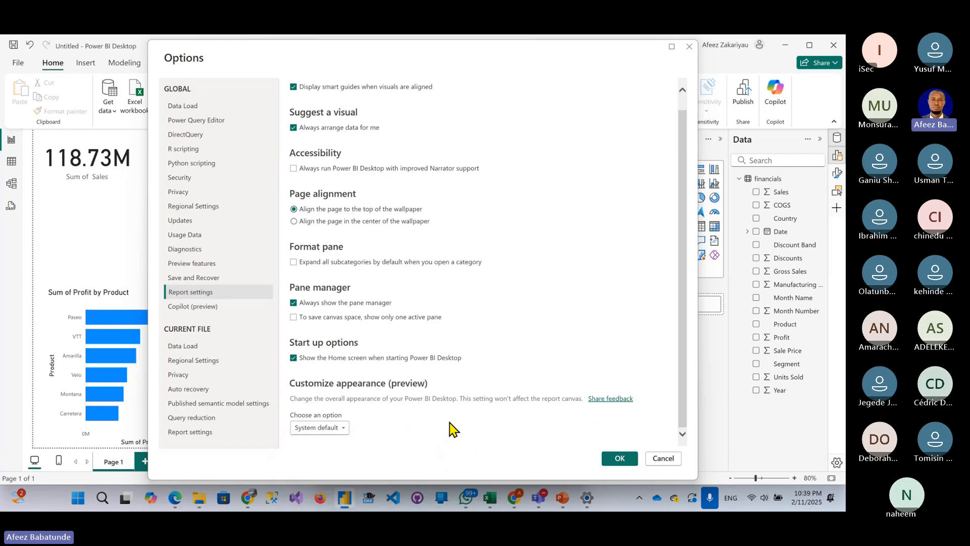
{"action": "left_click", "coordinate": [665, 460]}
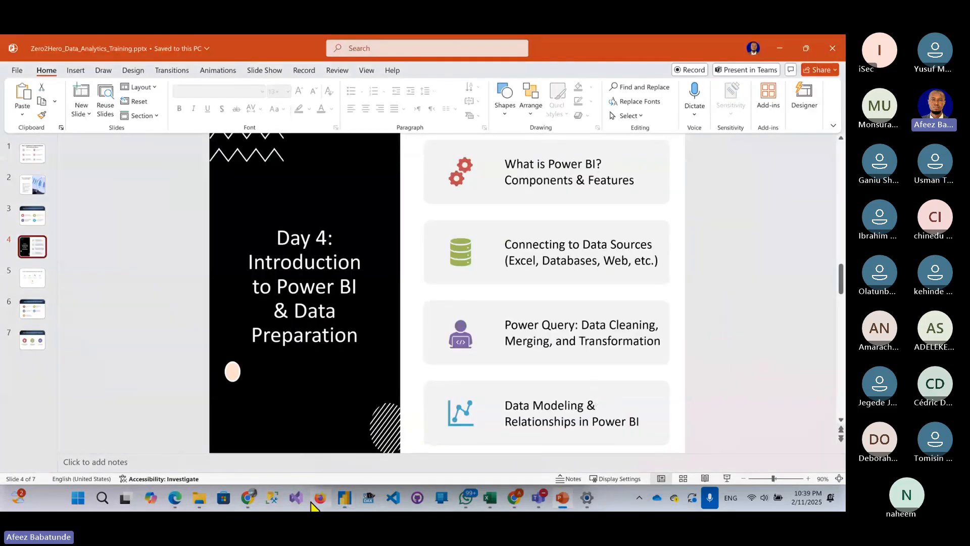
- Switch to Power BI Desktop and create a new blank report
{"action": "left_click", "coordinate": [345, 498]}
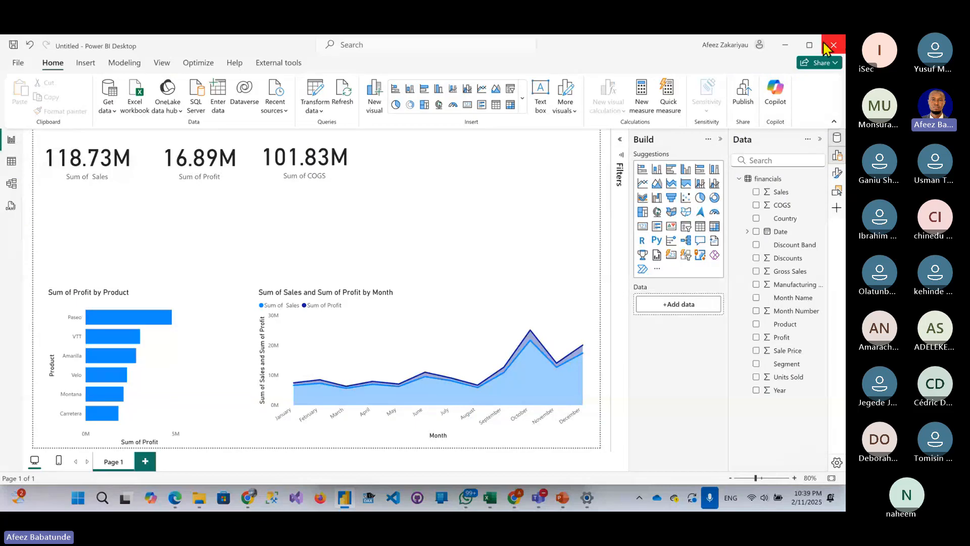
{"action": "left_click", "coordinate": [19, 65]}
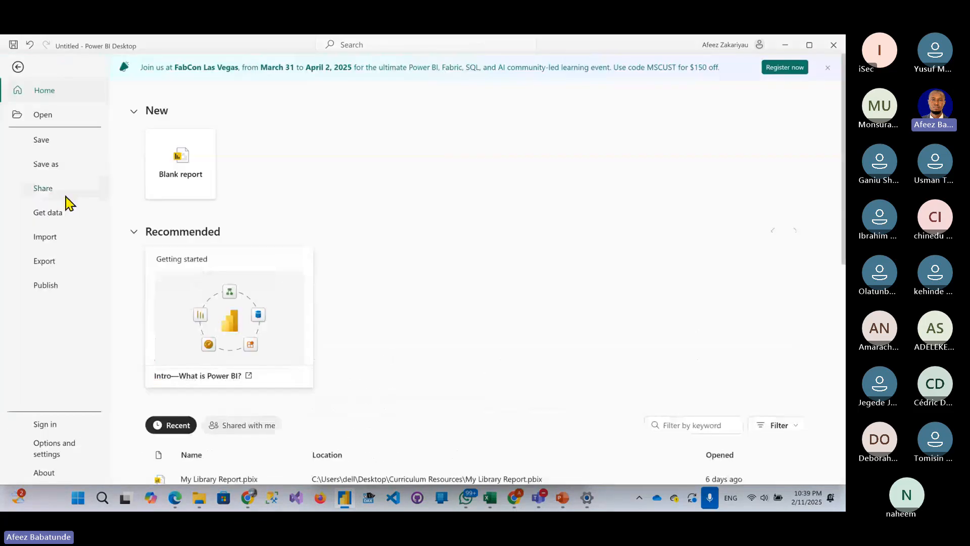
{"action": "left_click", "coordinate": [183, 175]}
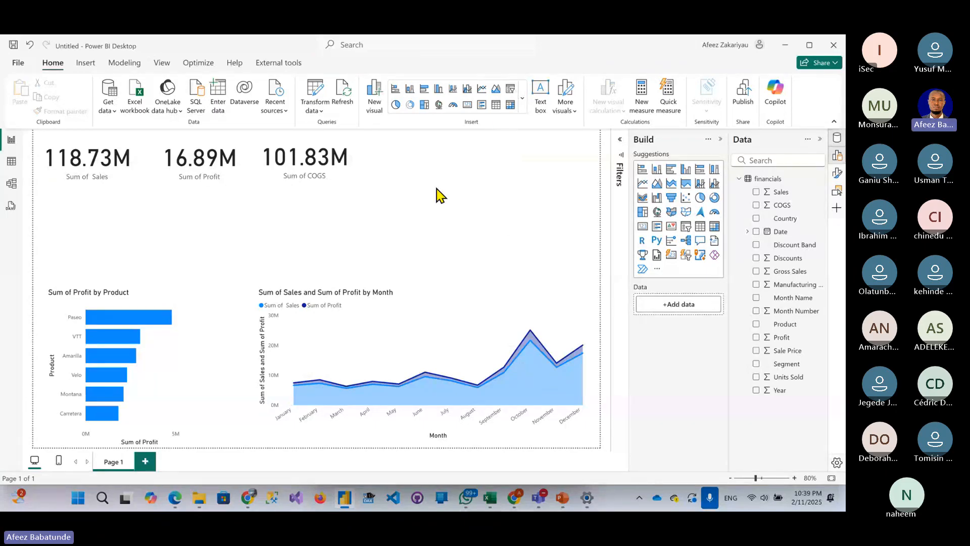
- Switch to File Explorer, browse to Desktop > Data Learn > Analytics, and open Paris 2024 Olympics Dashboard.pbix
{"action": "left_click", "coordinate": [199, 499]}
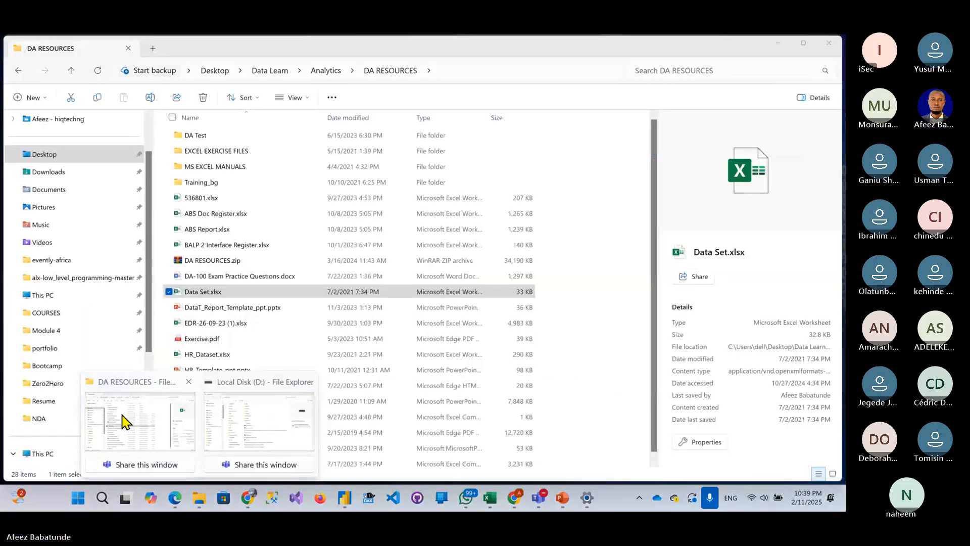
{"action": "left_click", "coordinate": [123, 420]}
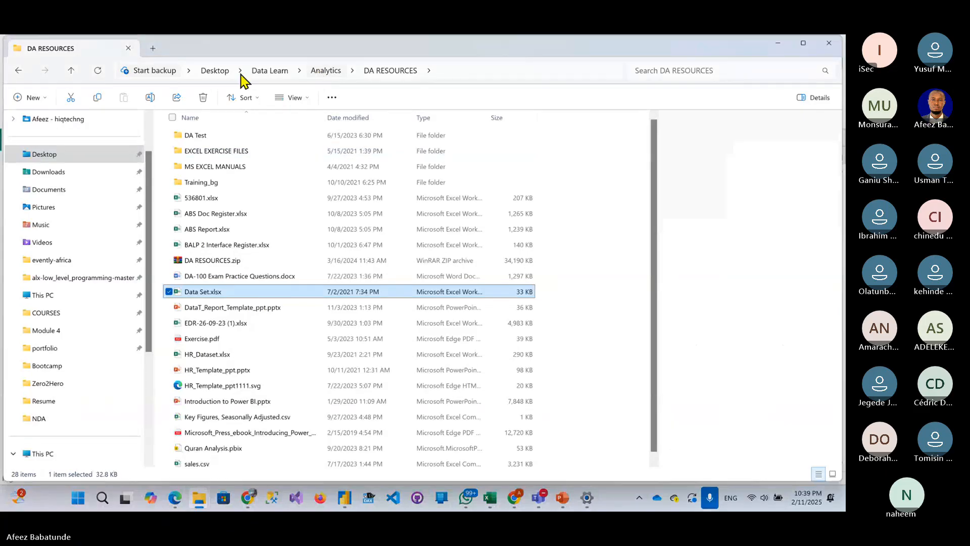
{"action": "left_click", "coordinate": [218, 76]}
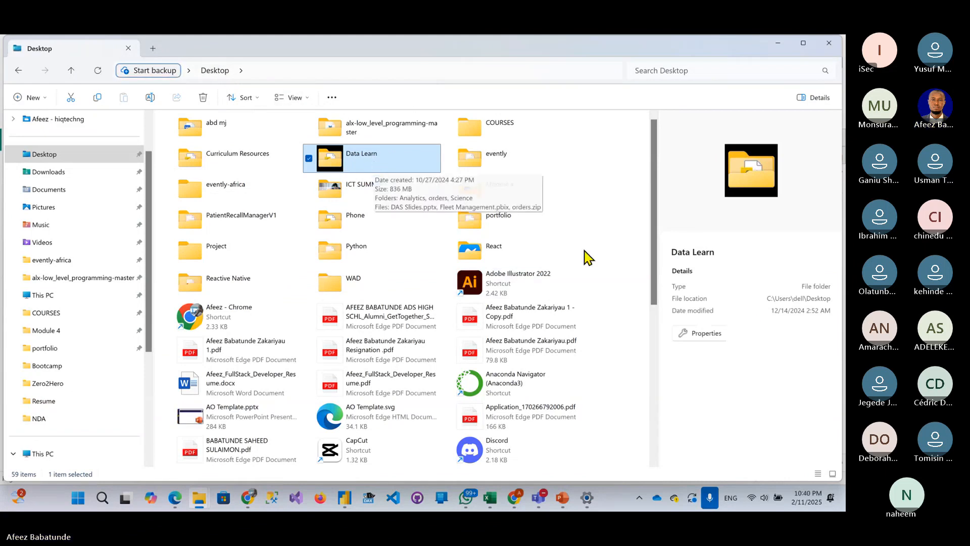
{"action": "double_click", "coordinate": [378, 161]}
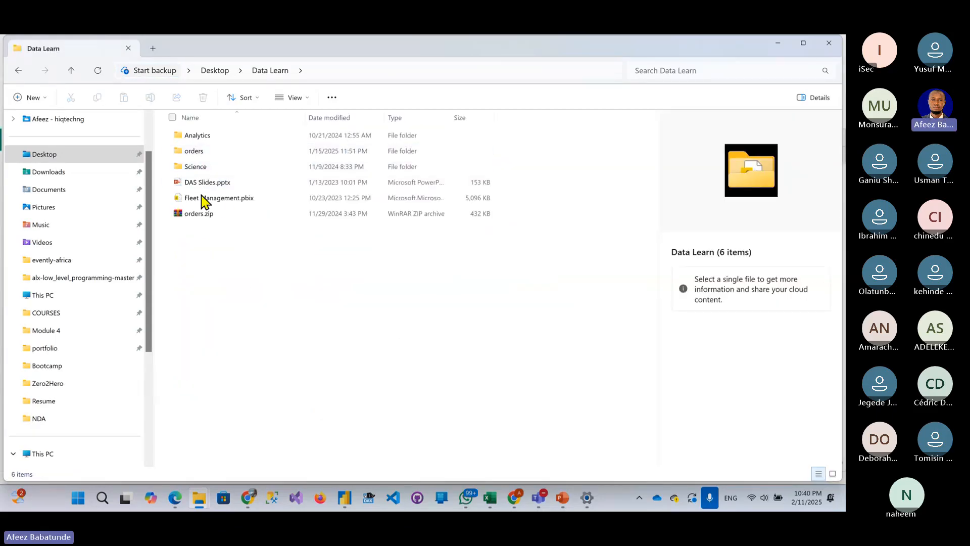
{"action": "double_click", "coordinate": [215, 144]}
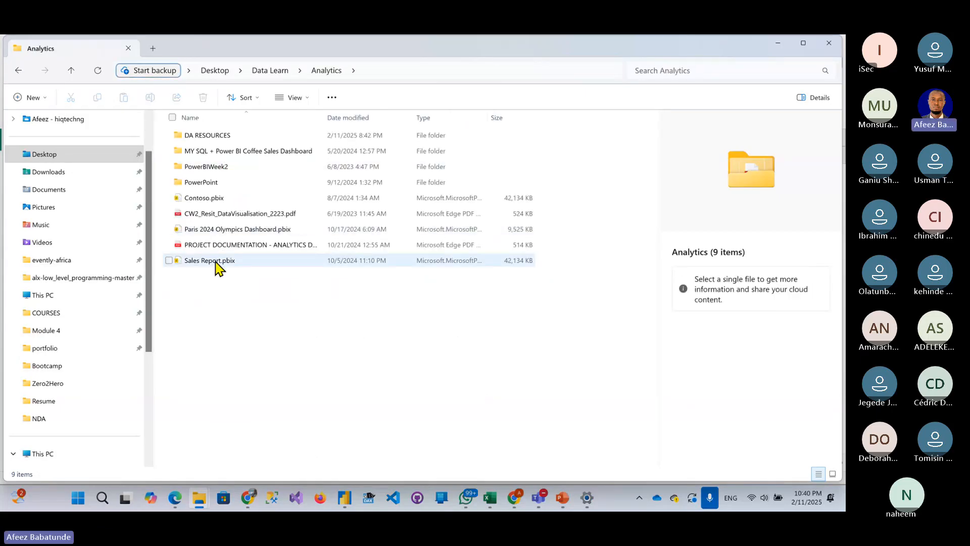
{"action": "double_click", "coordinate": [215, 230]}
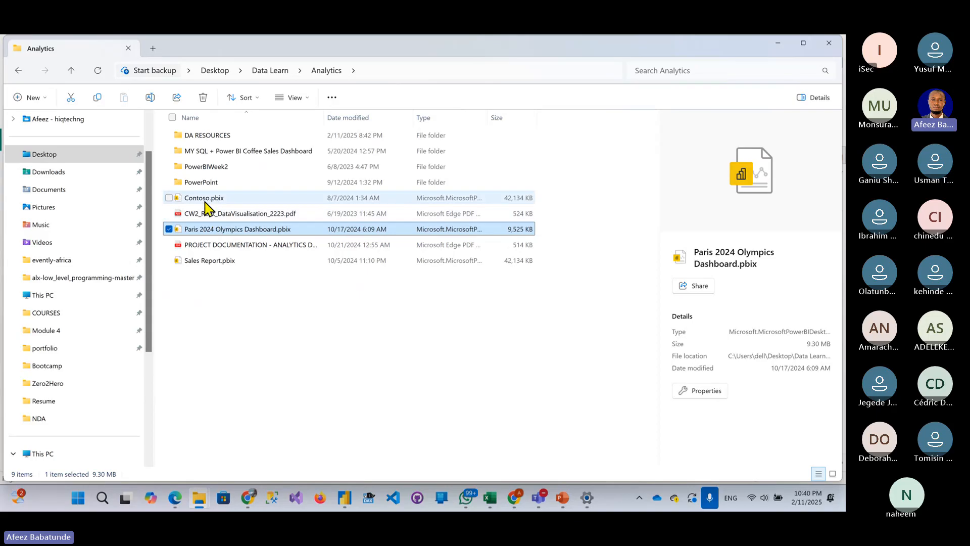
{"action": "double_click", "coordinate": [212, 229]}
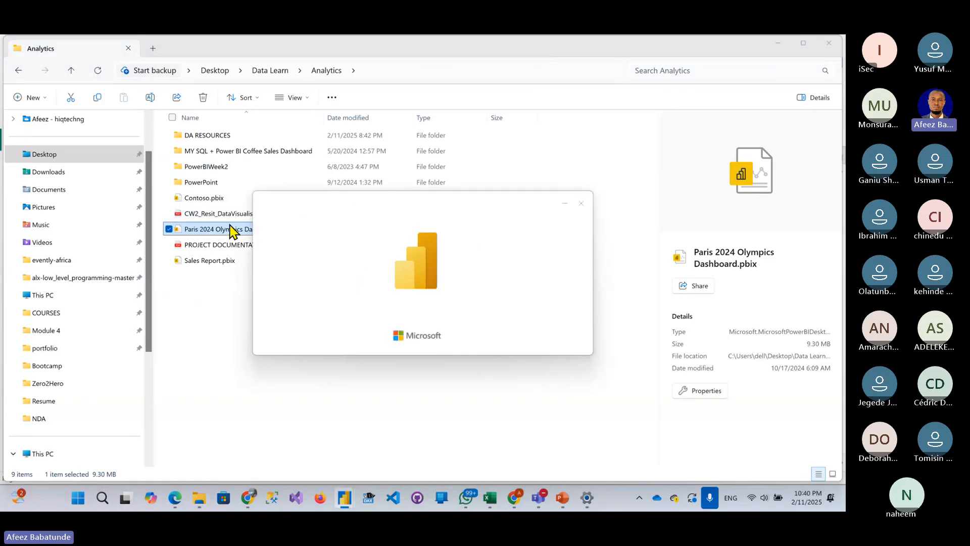
- Examine the Database and Background subfolders of the PowerBIWeek2 folder, and return to the Analytics folder
{"action": "double_click", "coordinate": [206, 167]}
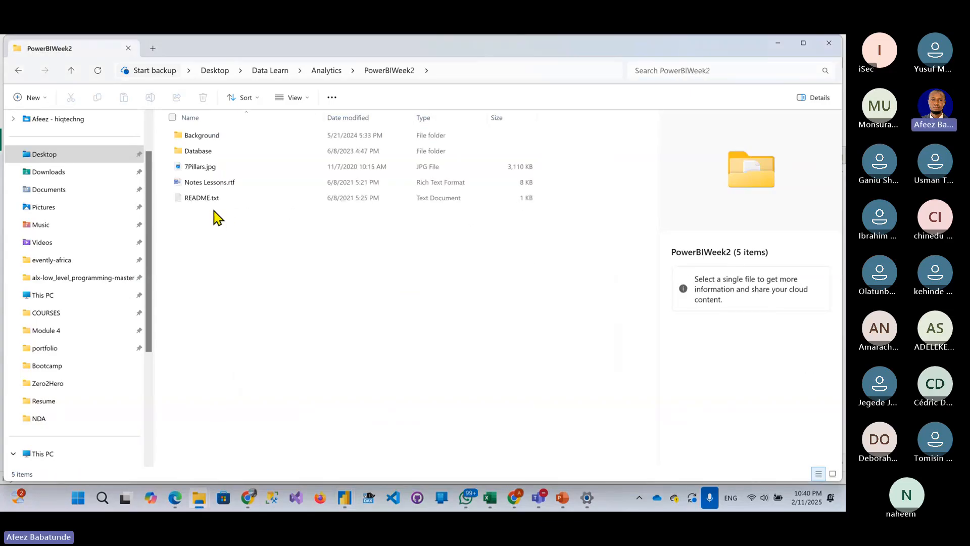
{"action": "left_click", "coordinate": [194, 153]}
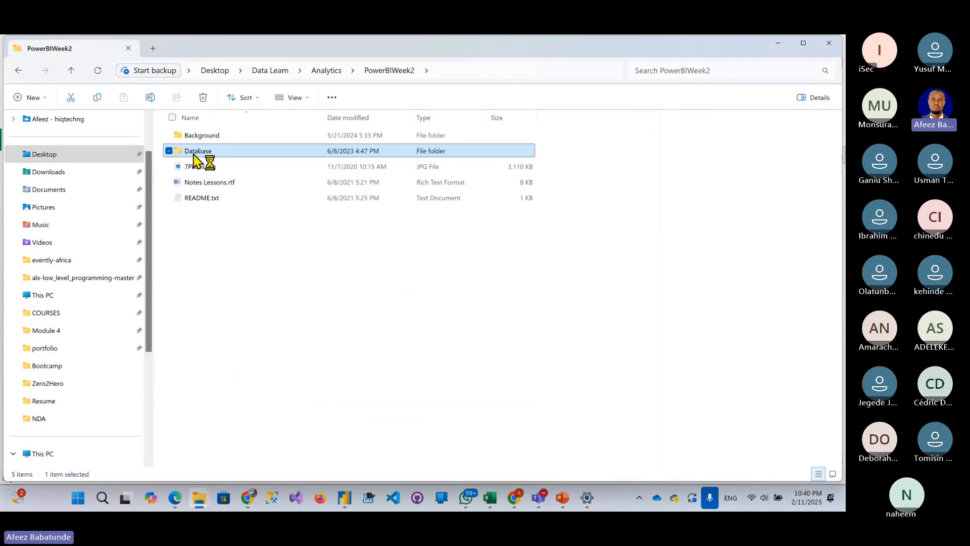
{"action": "double_click", "coordinate": [194, 153]}
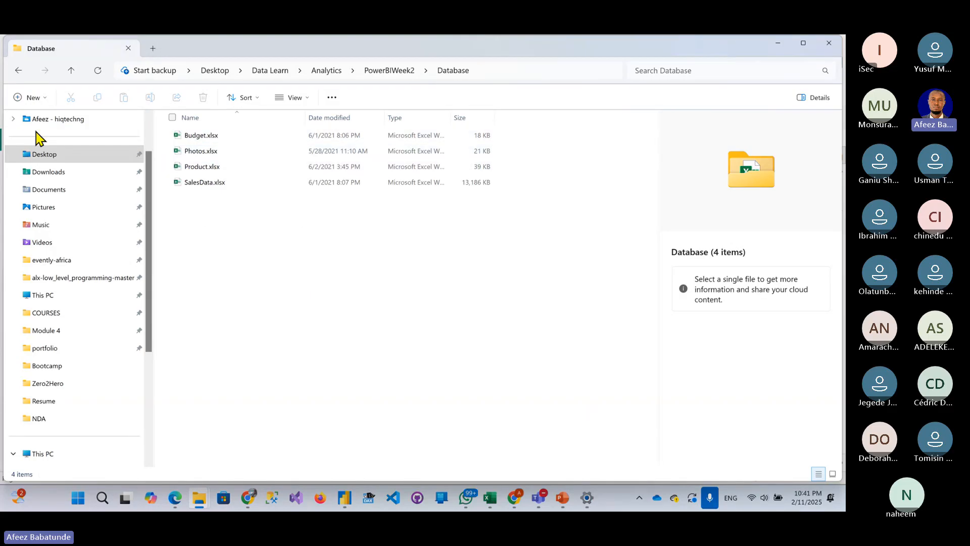
{"action": "left_click", "coordinate": [18, 70]}
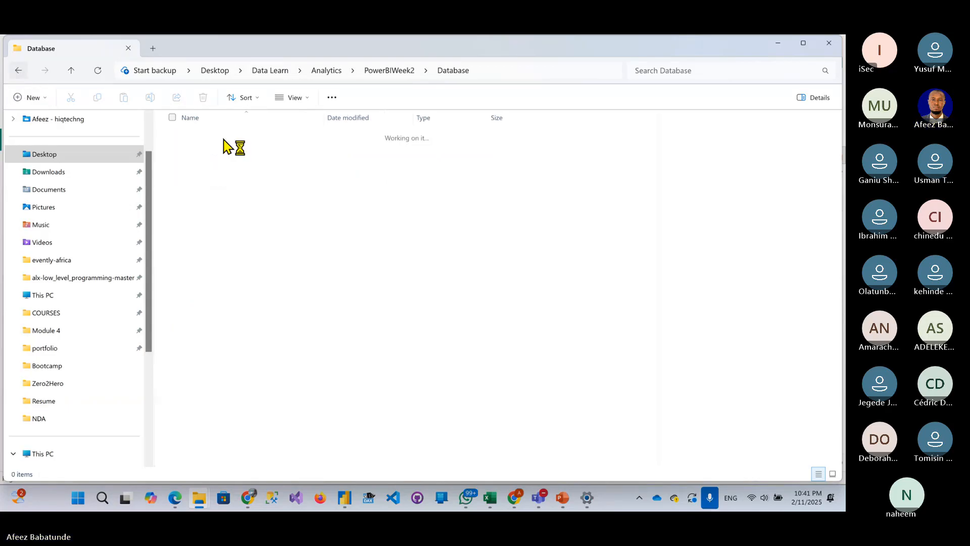
{"action": "double_click", "coordinate": [200, 135]}
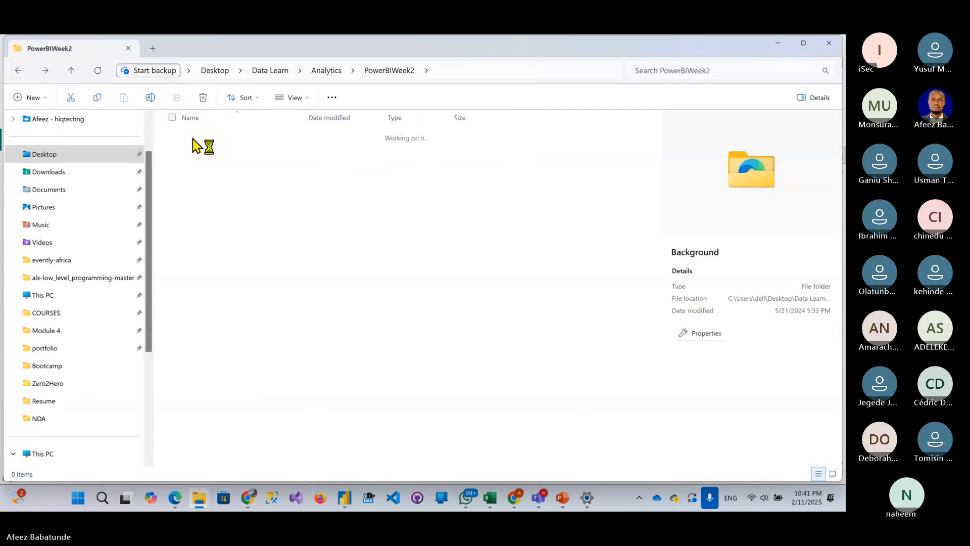
{"action": "left_click", "coordinate": [20, 99]}
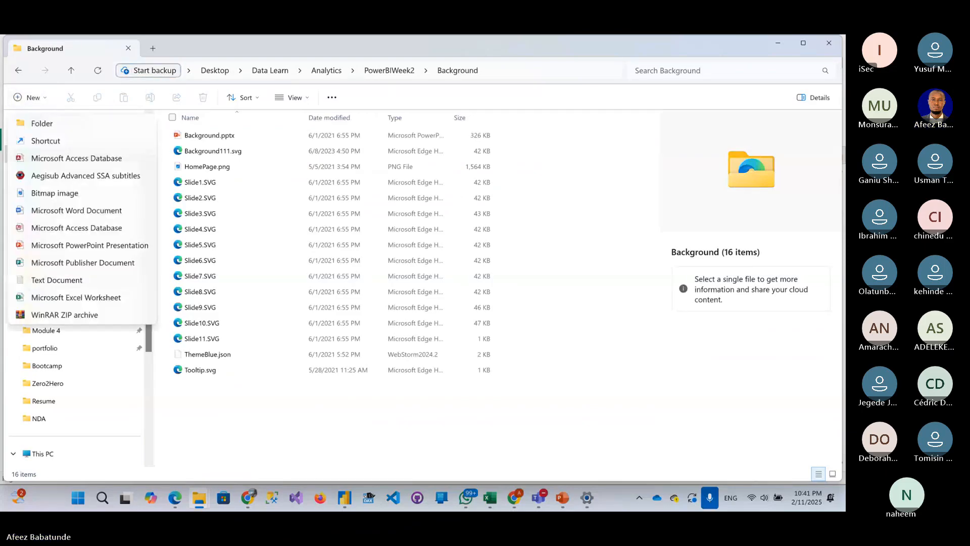
{"action": "left_click", "coordinate": [539, 498]}
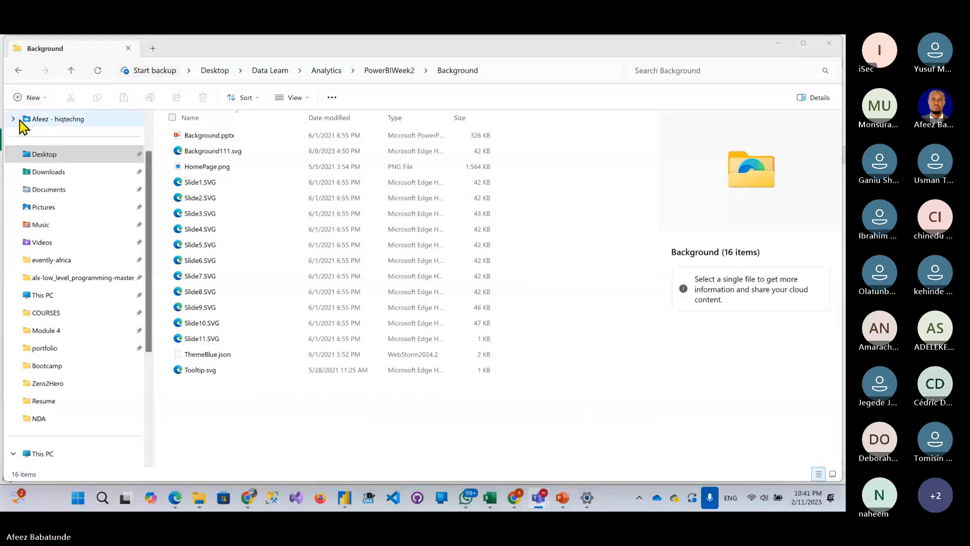
{"action": "left_click", "coordinate": [20, 70]}
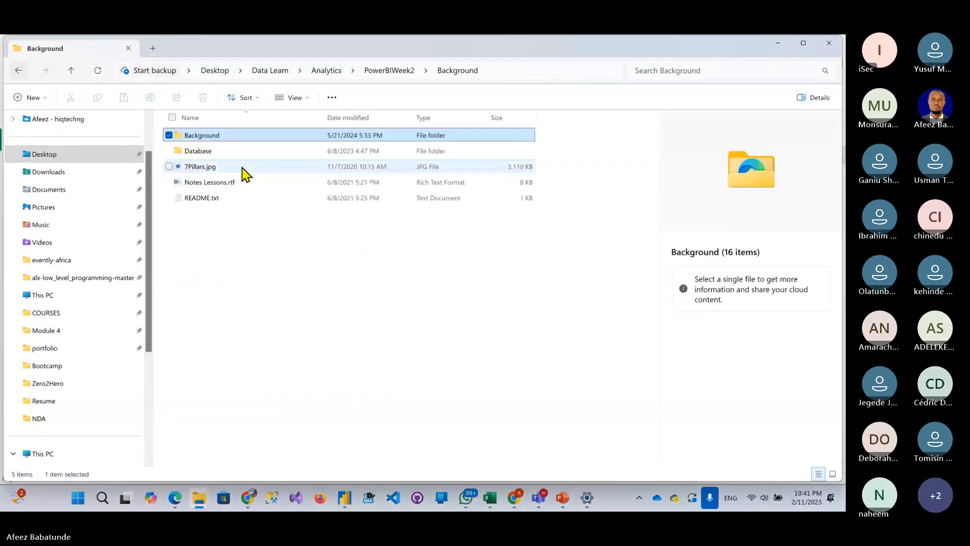
{"action": "left_click", "coordinate": [18, 71]}
- Open the Sales.xlsx workbook from the DA RESOURCES folder
{"action": "left_click", "coordinate": [209, 136]}
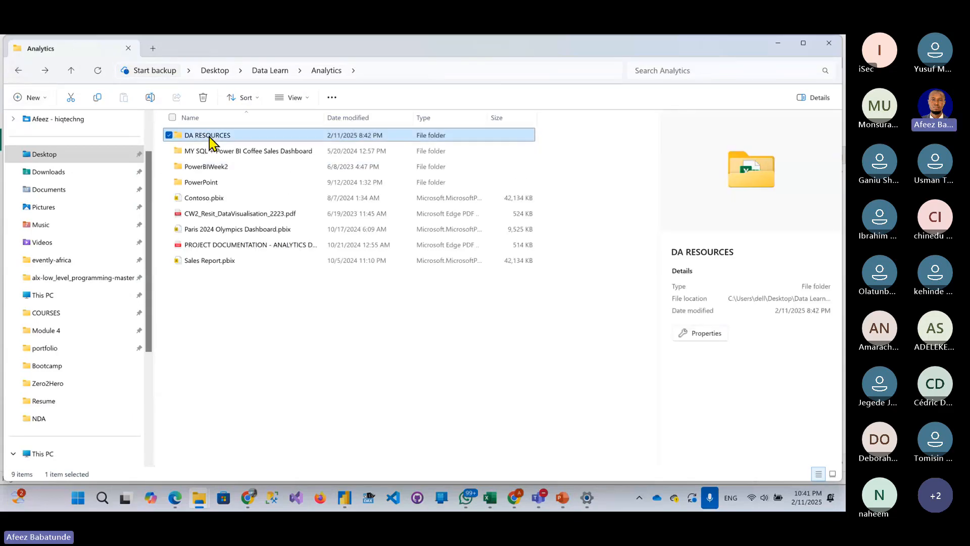
{"action": "double_click", "coordinate": [211, 140]}
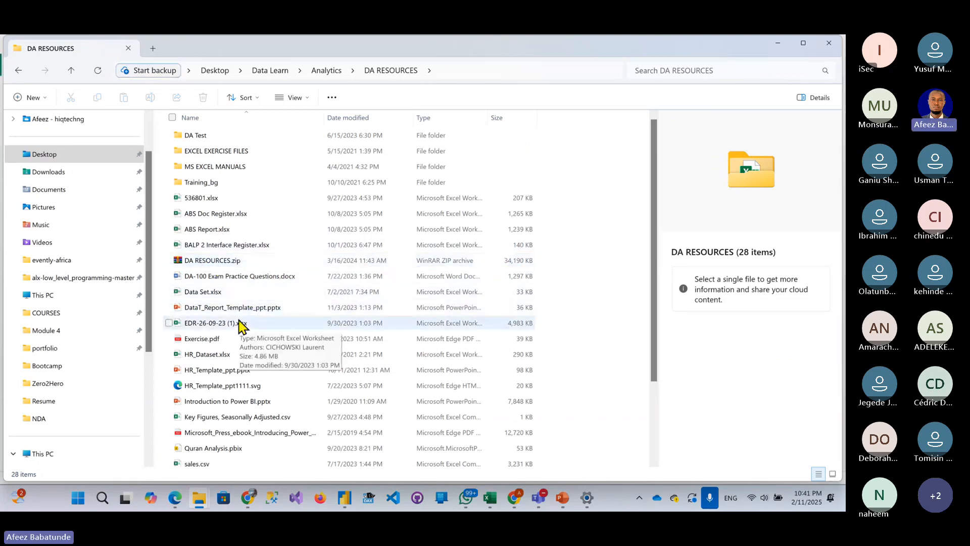
{"action": "scroll", "coordinate": [240, 328], "scroll_direction": "down", "scroll_amount": 2}
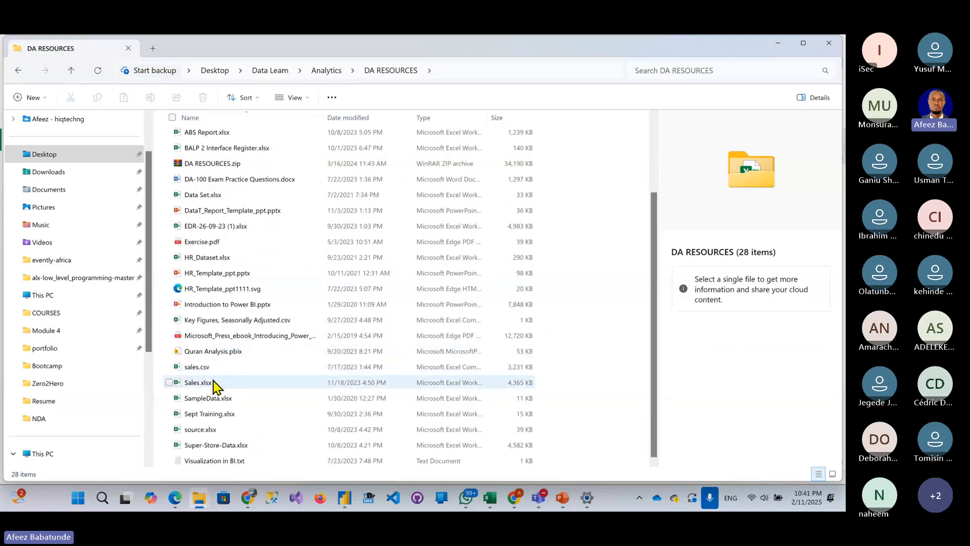
{"action": "double_click", "coordinate": [193, 384]}
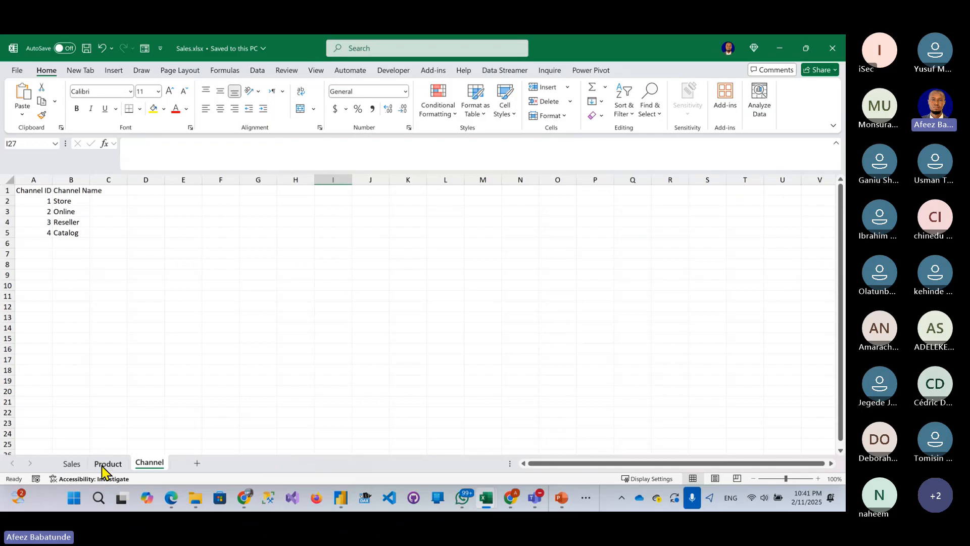
- Examine the Product sheet and the Sales sheet of the workbook, starting from the Order ID column
{"action": "left_click", "coordinate": [107, 464]}
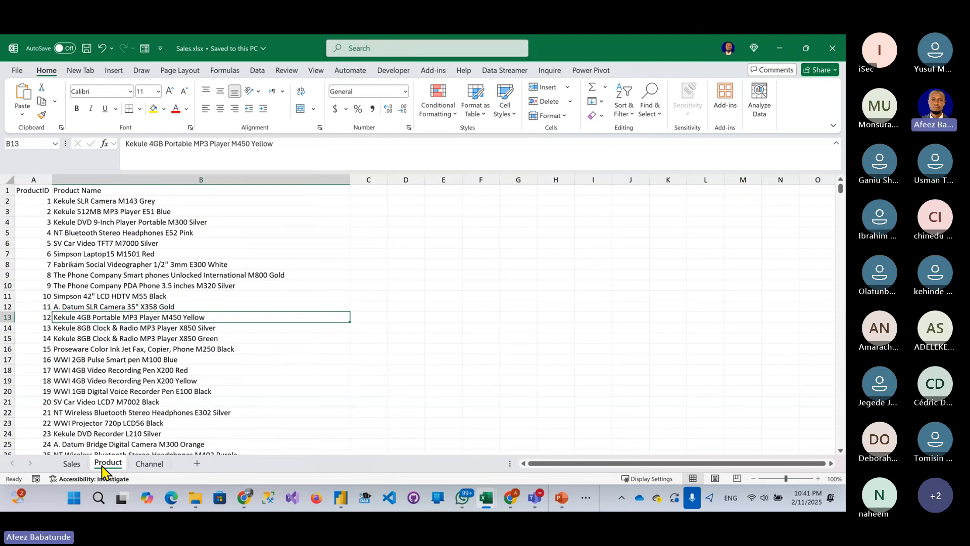
{"action": "key", "text": "ctrl+Page_Up"}
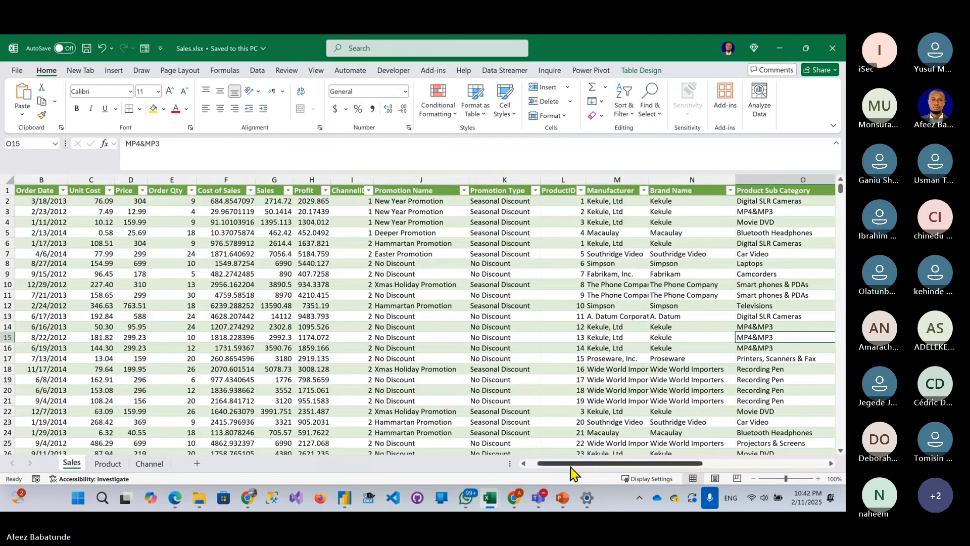
{"action": "left_click_drag", "start_coordinate": [571, 465], "coordinate": [531, 465]}
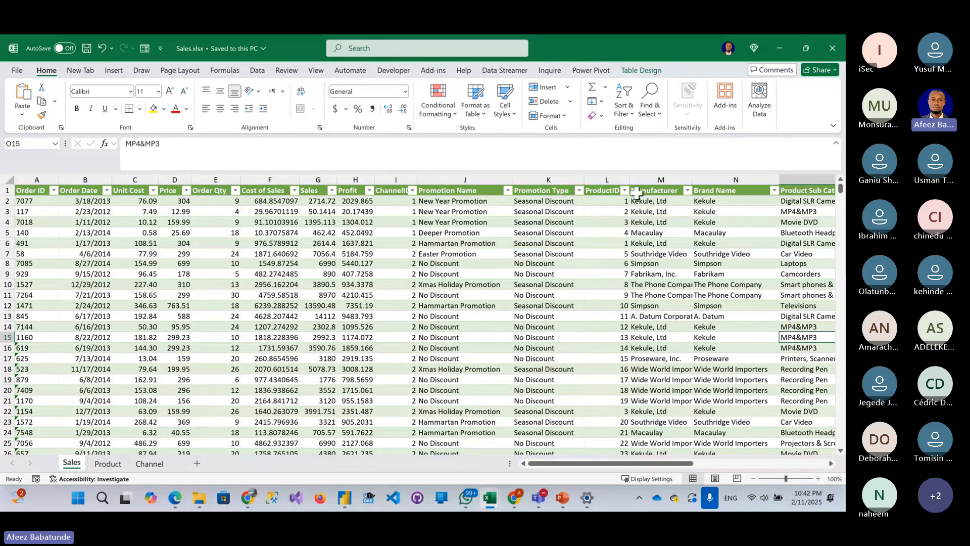
- Return to the DA RESOURCES folder in File Explorer and open sales.csv
{"action": "left_click", "coordinate": [198, 498]}
{"action": "left_click", "coordinate": [154, 429]}
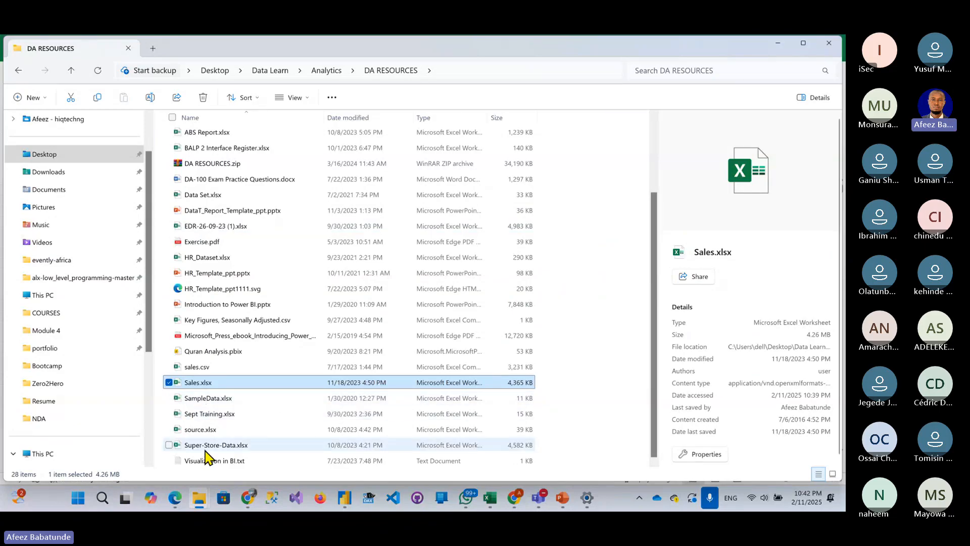
{"action": "left_click", "coordinate": [192, 367]}
{"action": "double_click", "coordinate": [192, 368]}
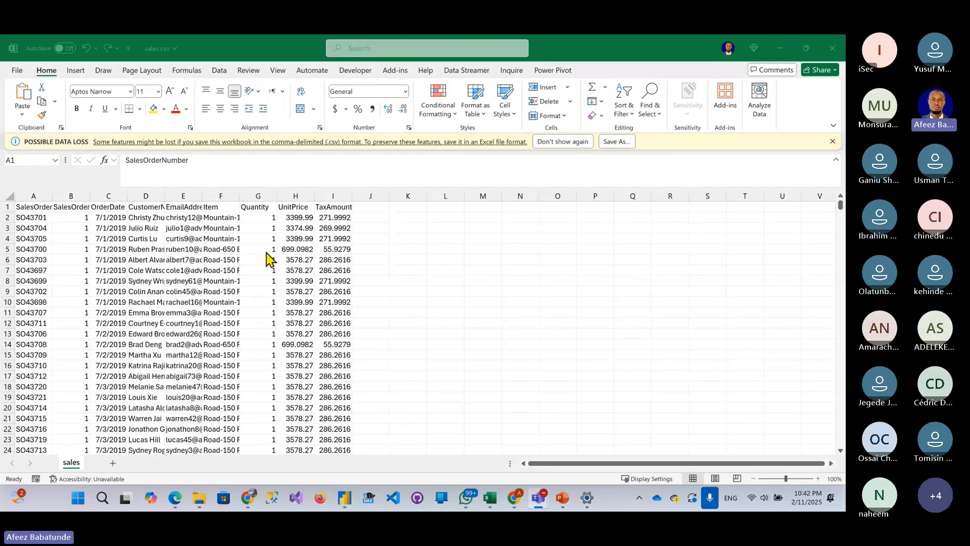
- Close sales.csv without saving changes and close the Sales.xlsx workbook
{"action": "left_click", "coordinate": [834, 48]}
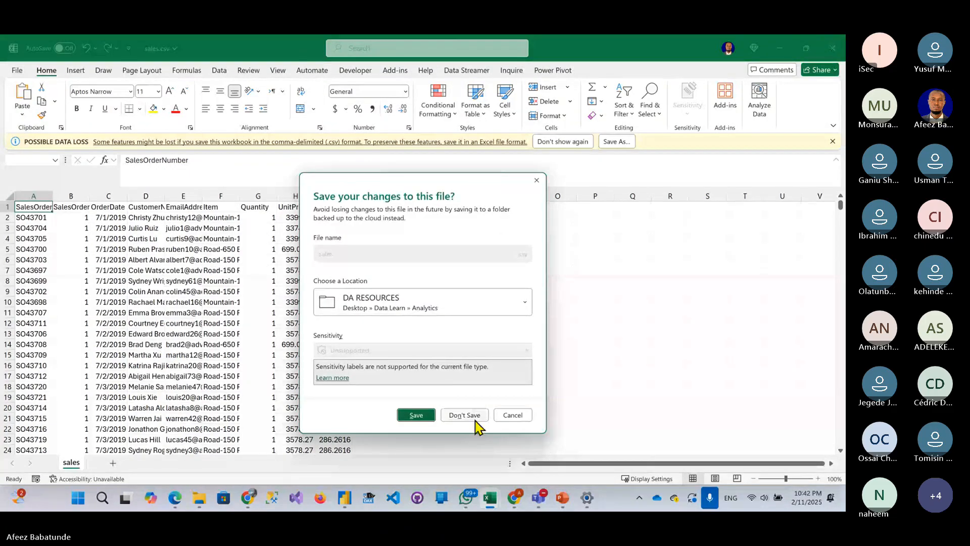
{"action": "left_click", "coordinate": [462, 415]}
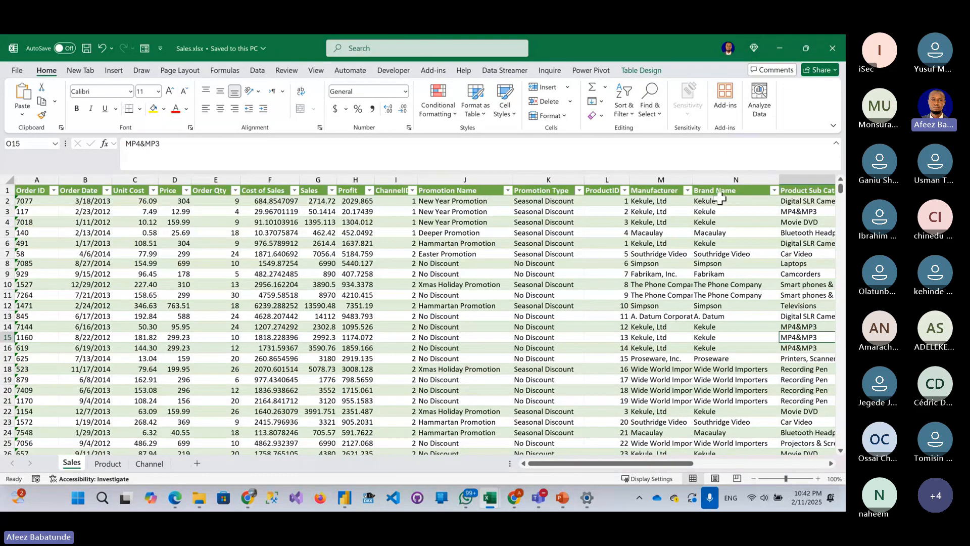
{"action": "left_click", "coordinate": [832, 49]}
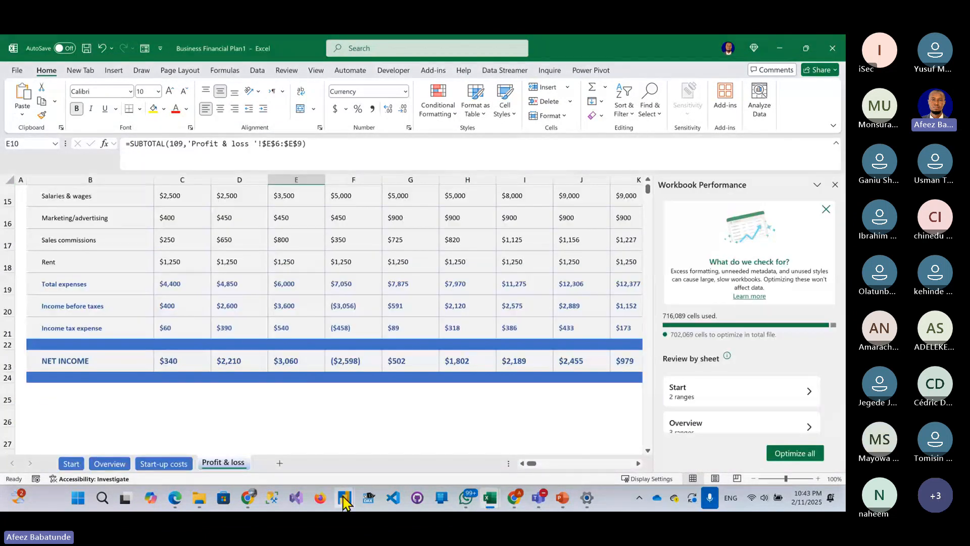
- Switch to the Paris 2024 Olympics Dashboard window in Power BI Desktop and enable its script visuals
{"action": "mouse_move", "coordinate": [345, 498]}
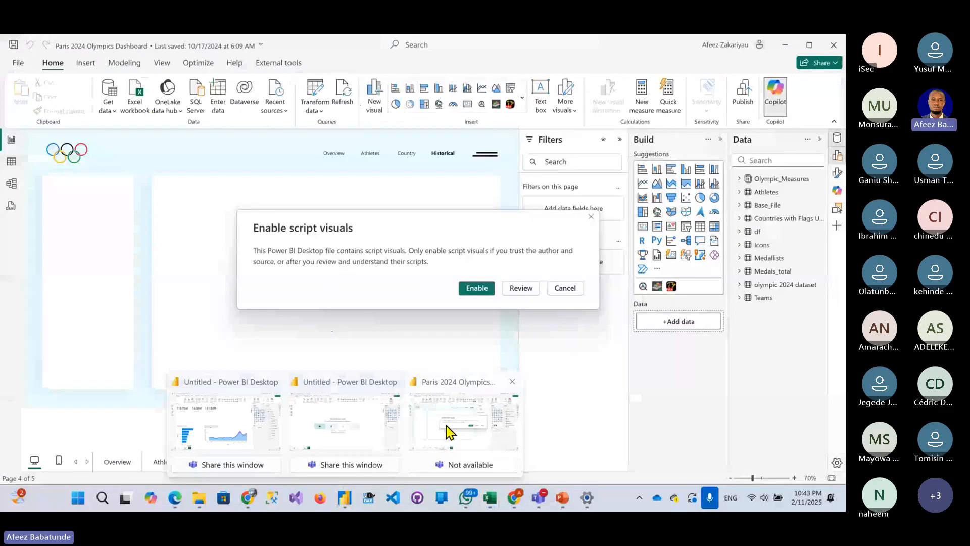
{"action": "left_click", "coordinate": [446, 432]}
{"action": "left_click", "coordinate": [478, 289]}
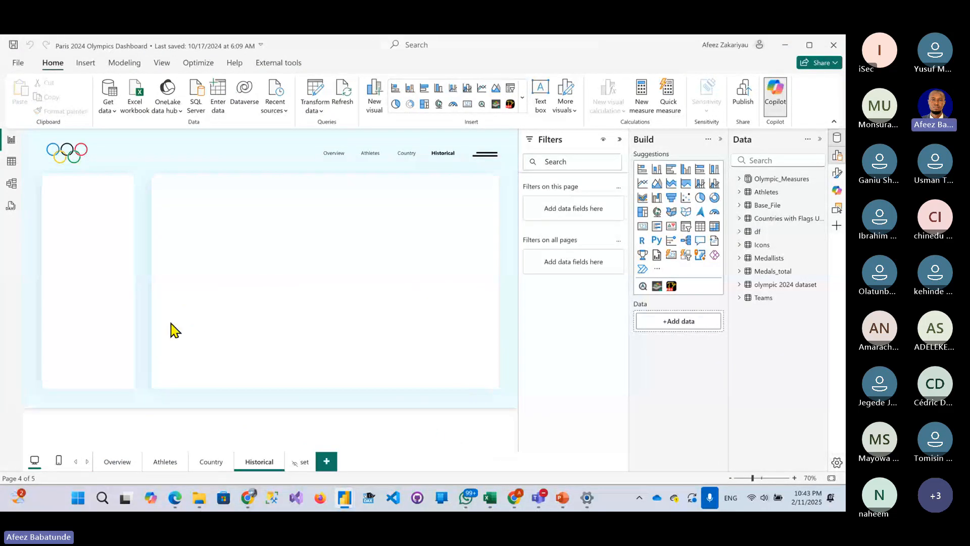
- Collapse the Filters and Build panes to enlarge the dashboard canvas
{"action": "left_click", "coordinate": [621, 140]}
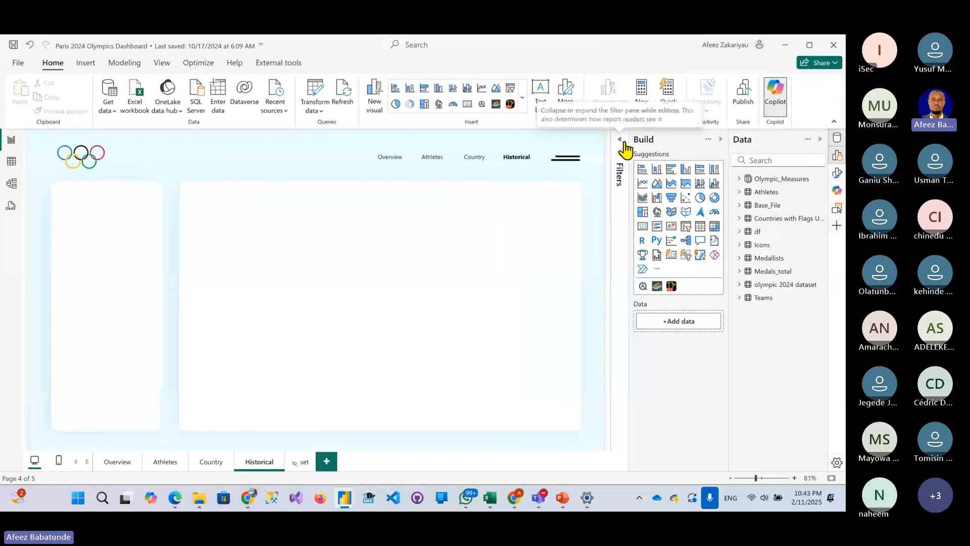
{"action": "left_click", "coordinate": [721, 140]}
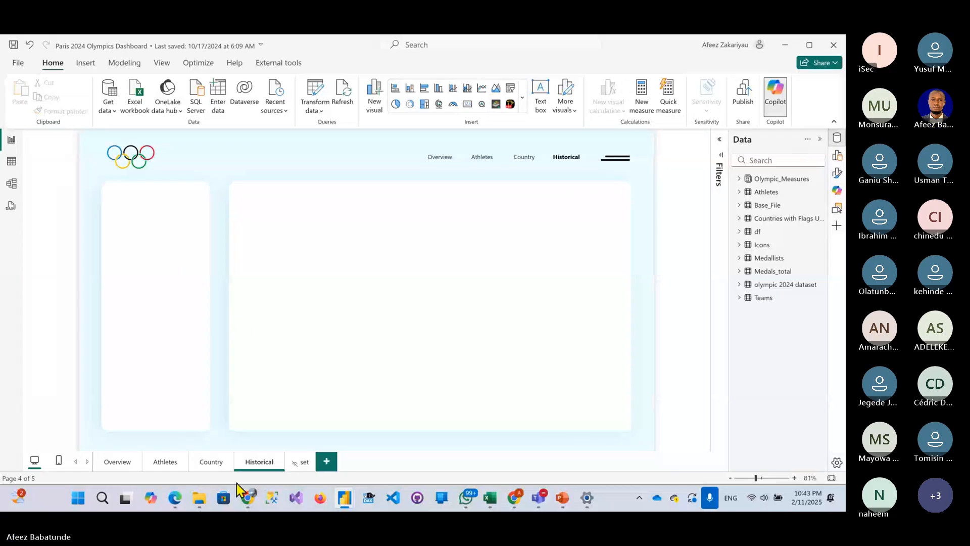
- Review the Overview and Athletes pages of the Paris 2024 Olympics Dashboard and close that report
{"action": "left_click", "coordinate": [109, 466]}
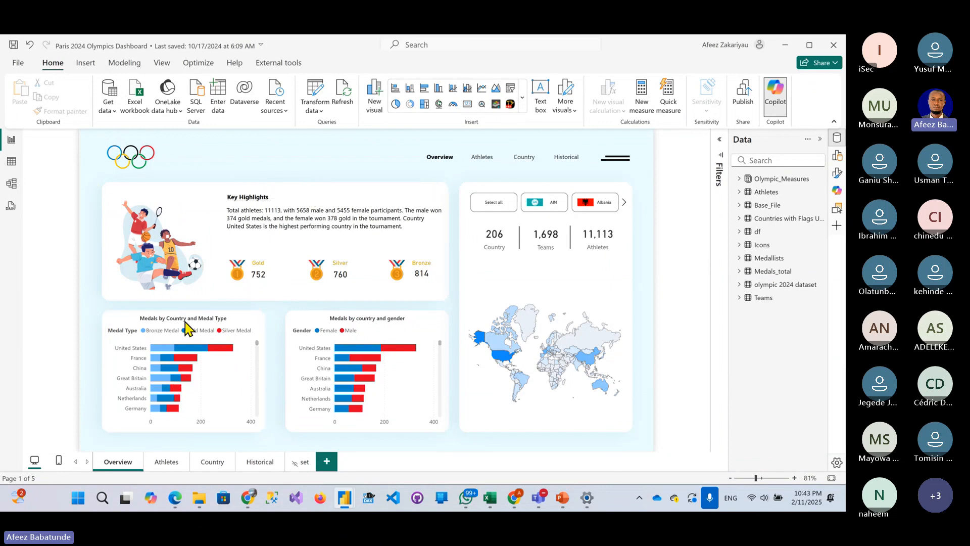
{"action": "left_click", "coordinate": [484, 164]}
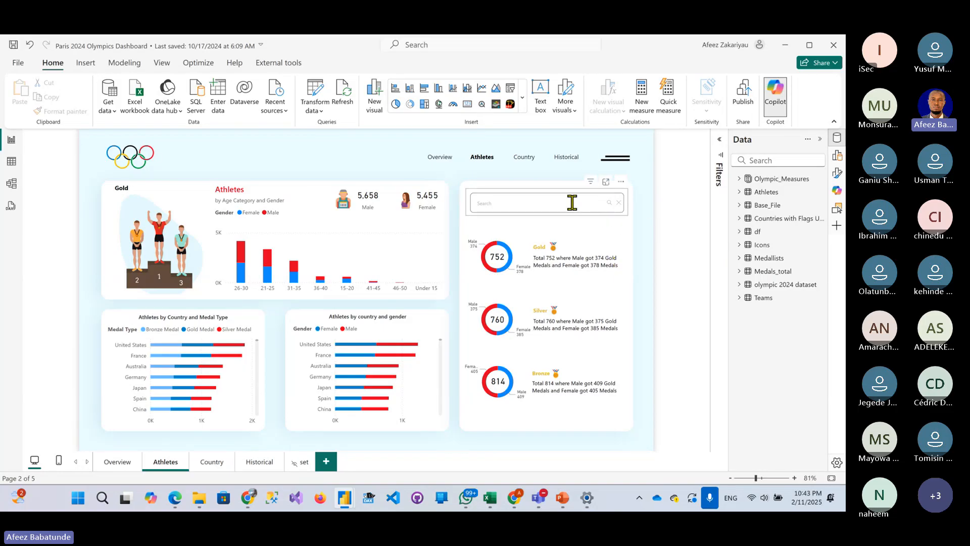
{"action": "left_click", "coordinate": [831, 42]}
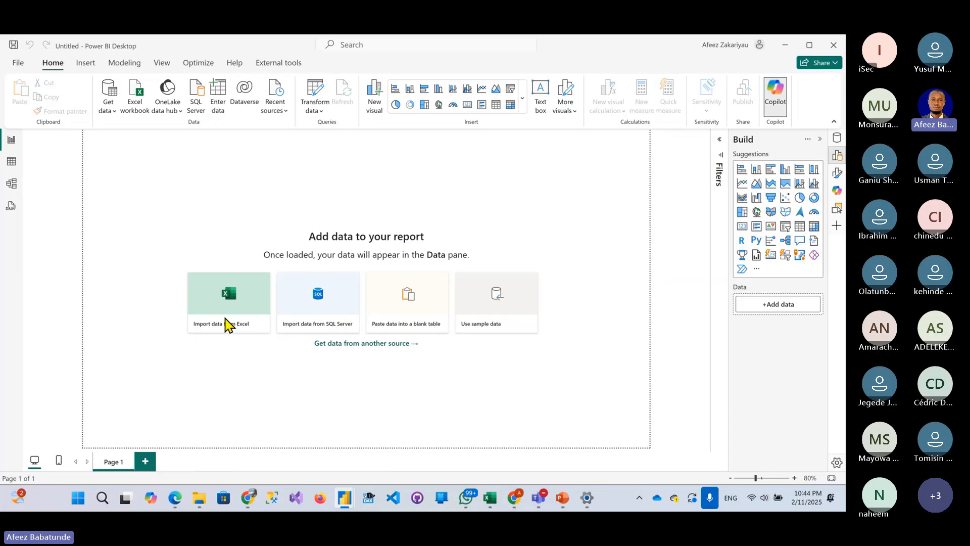
- Start importing an Excel workbook into the blank report and browse to Desktop > Data Learn > Analytics > DA RESOURCES
{"action": "left_click", "coordinate": [108, 103]}
{"action": "left_click", "coordinate": [247, 233]}
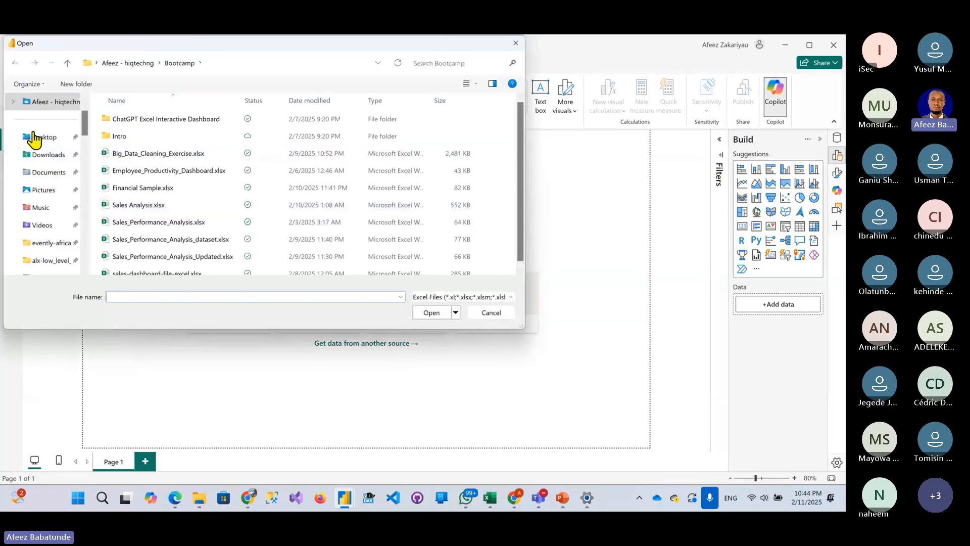
{"action": "left_click", "coordinate": [39, 140]}
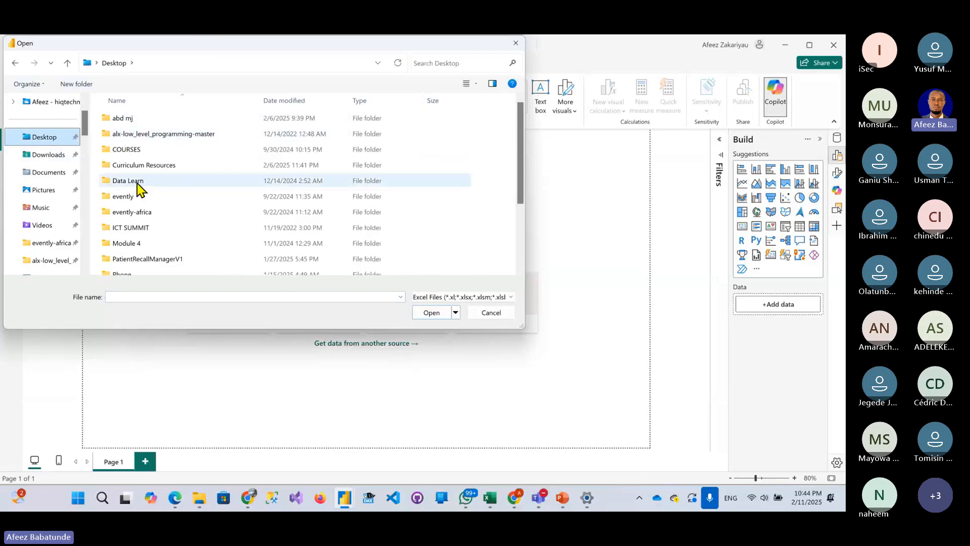
{"action": "left_click", "coordinate": [126, 182]}
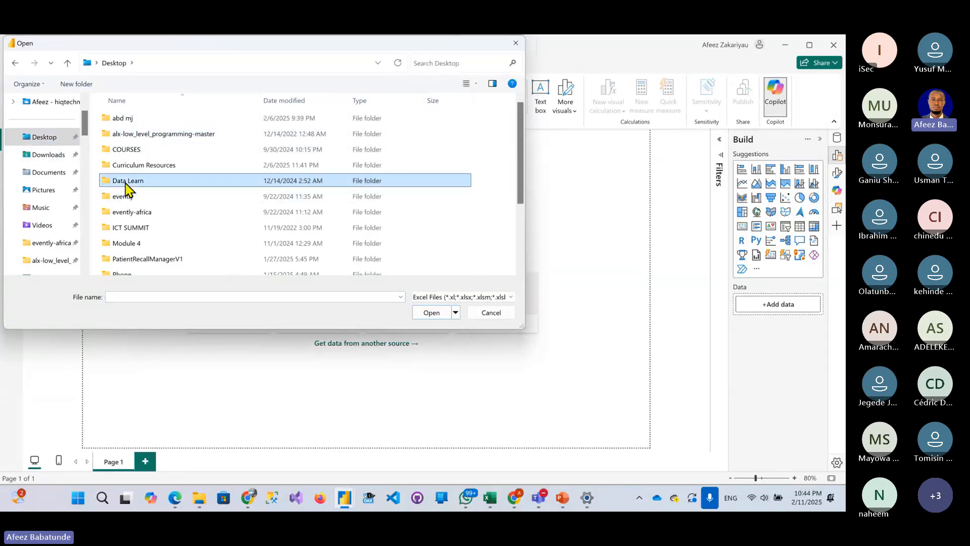
{"action": "double_click", "coordinate": [125, 182]}
{"action": "double_click", "coordinate": [143, 117]}
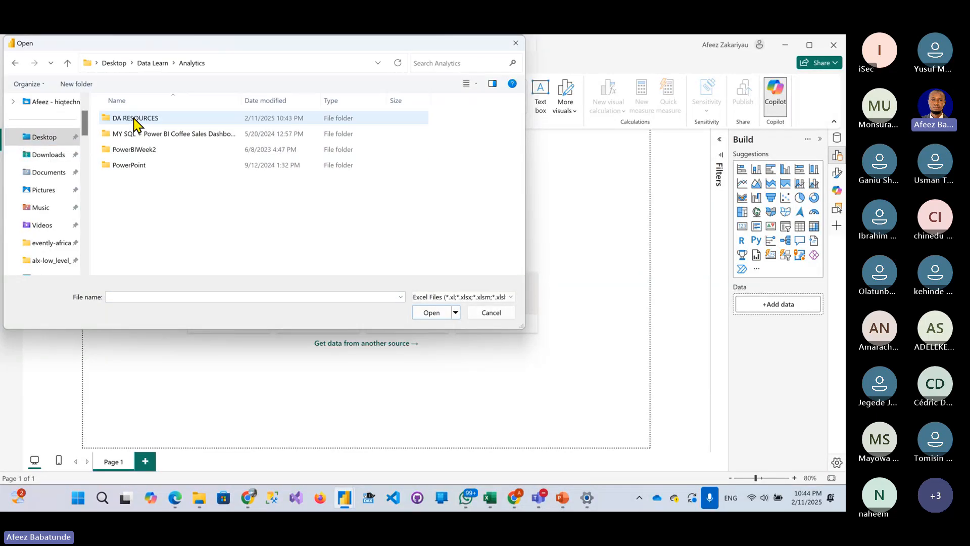
{"action": "left_click", "coordinate": [142, 122]}
{"action": "double_click", "coordinate": [141, 122]}
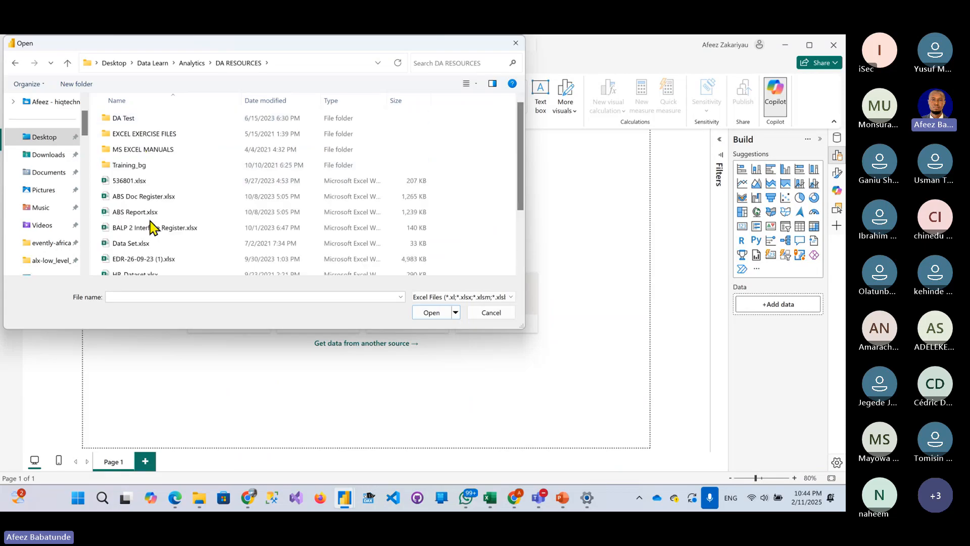
- Open Data Set.xlsx from the DA RESOURCES folder as the data source
{"action": "left_click", "coordinate": [131, 245]}
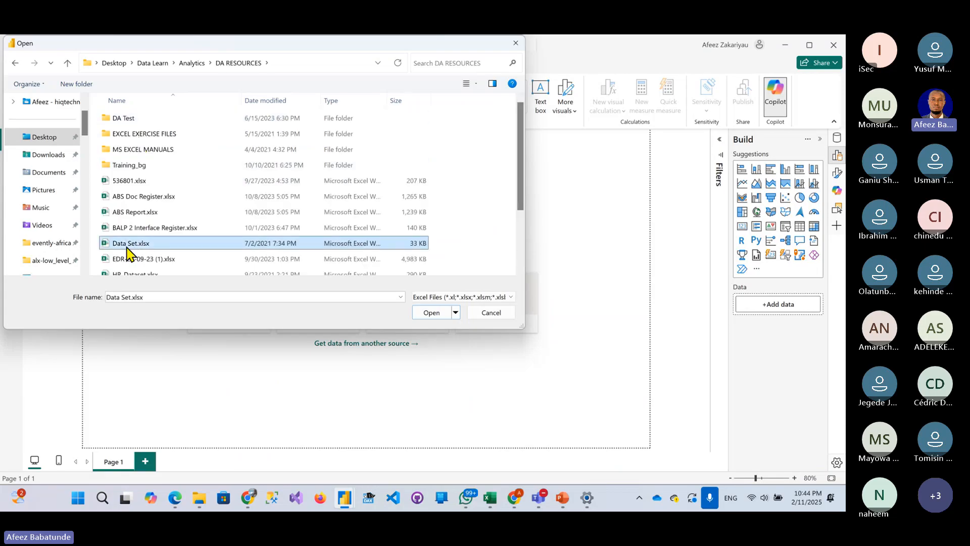
{"action": "scroll", "coordinate": [200, 246], "scroll_direction": "down", "scroll_amount": 1}
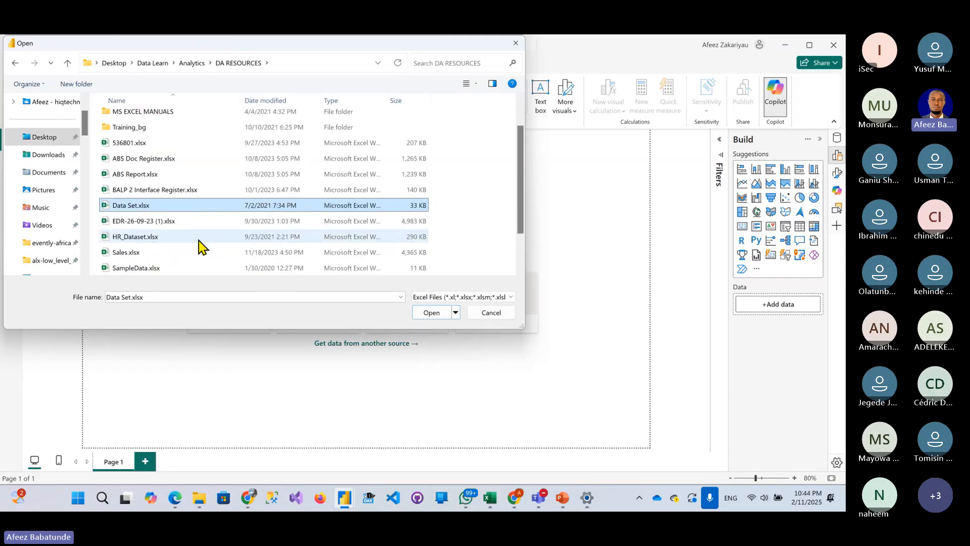
{"action": "scroll", "coordinate": [202, 246], "scroll_direction": "down", "scroll_amount": 1}
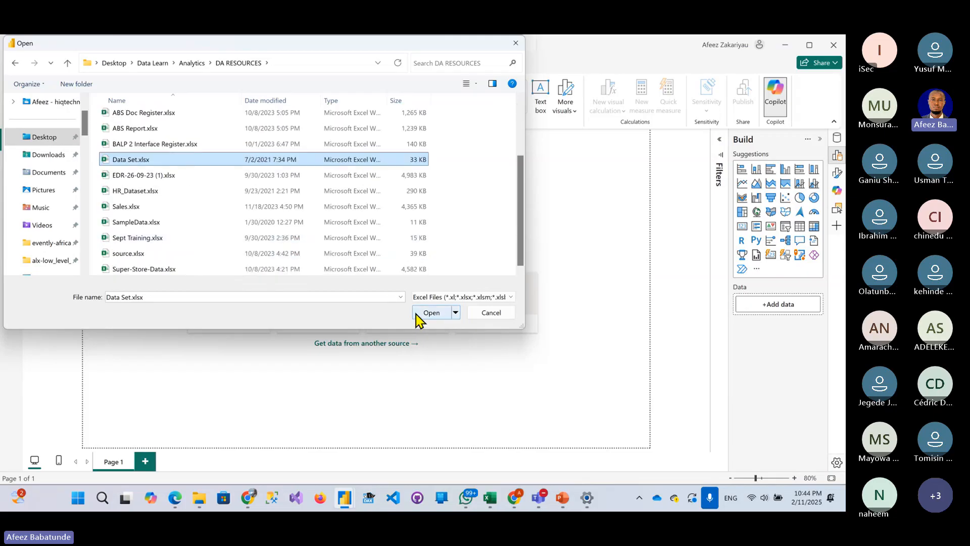
{"action": "left_click", "coordinate": [431, 314]}
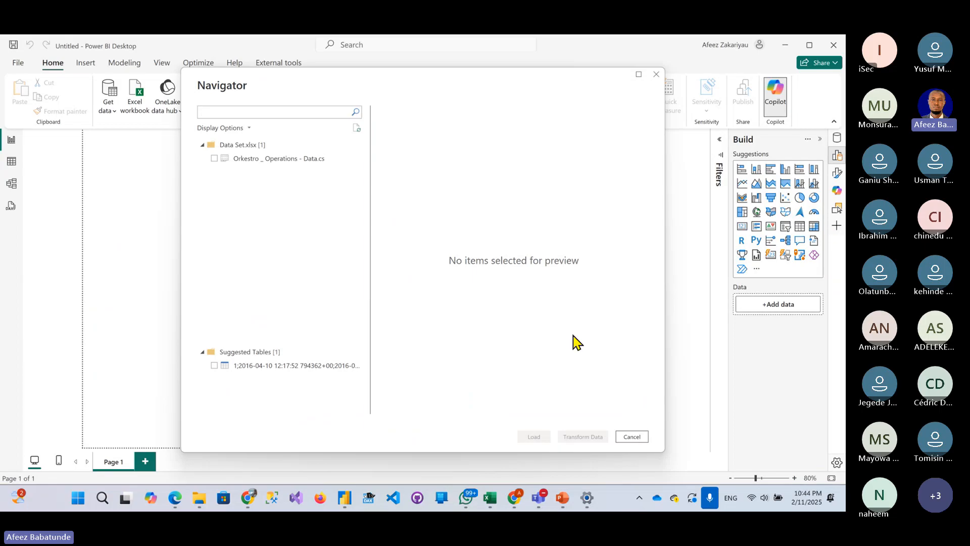
- Select the Orkestro _ Operations - Data.cs sheet, review its preview rows and open it for transformation in Power Query Editor
{"action": "left_click", "coordinate": [213, 159]}
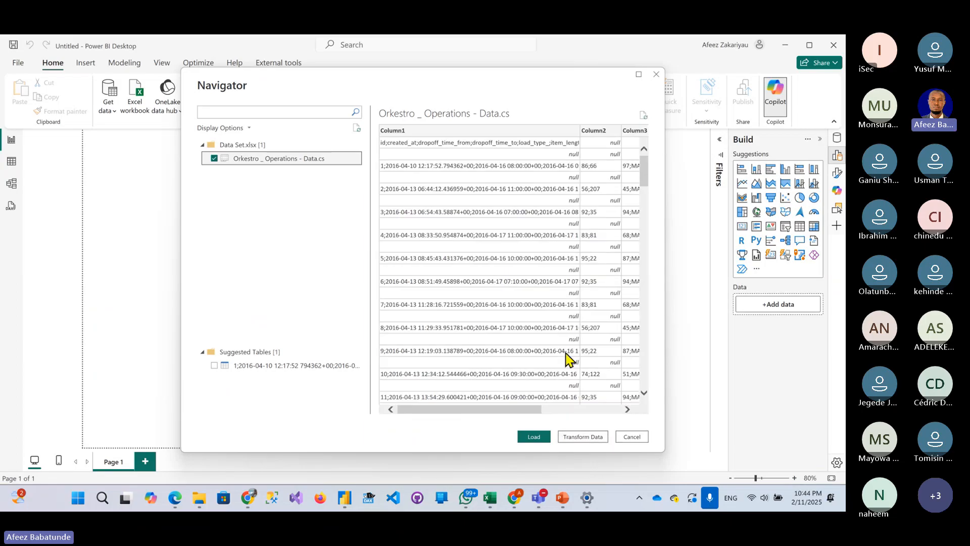
{"action": "left_click_drag", "start_coordinate": [513, 409], "coordinate": [433, 386]}
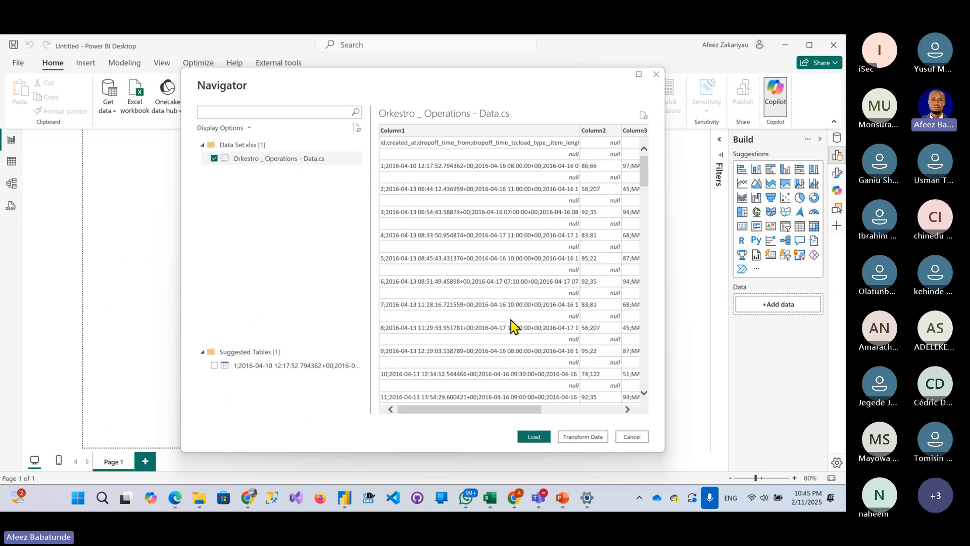
{"action": "scroll", "coordinate": [512, 326], "scroll_direction": "down", "scroll_amount": 5}
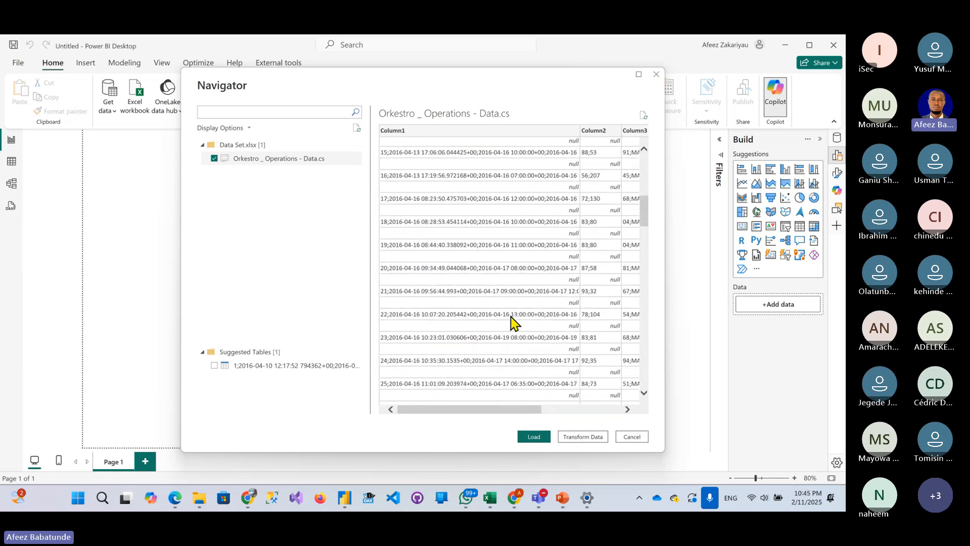
{"action": "scroll", "coordinate": [512, 323], "scroll_direction": "up", "scroll_amount": 4}
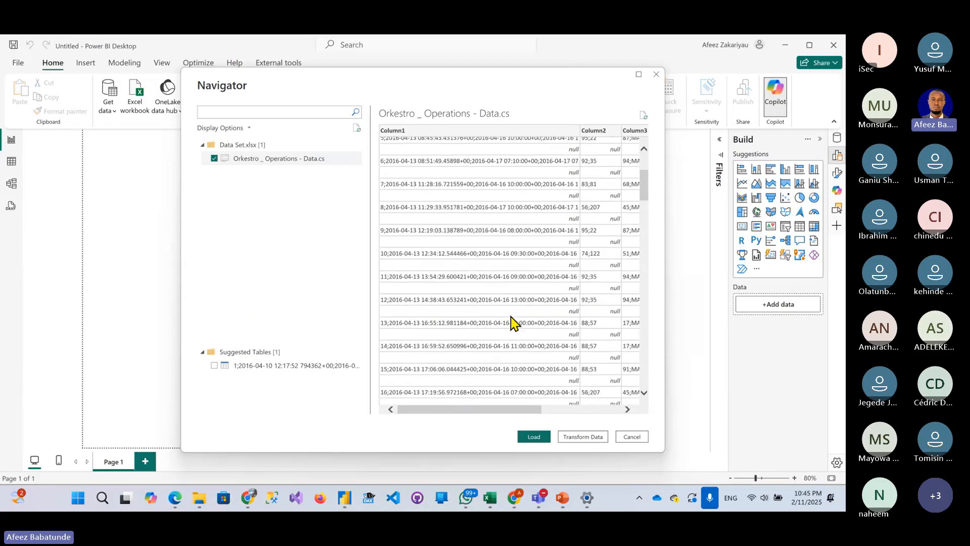
{"action": "scroll", "coordinate": [511, 324], "scroll_direction": "up", "scroll_amount": 3}
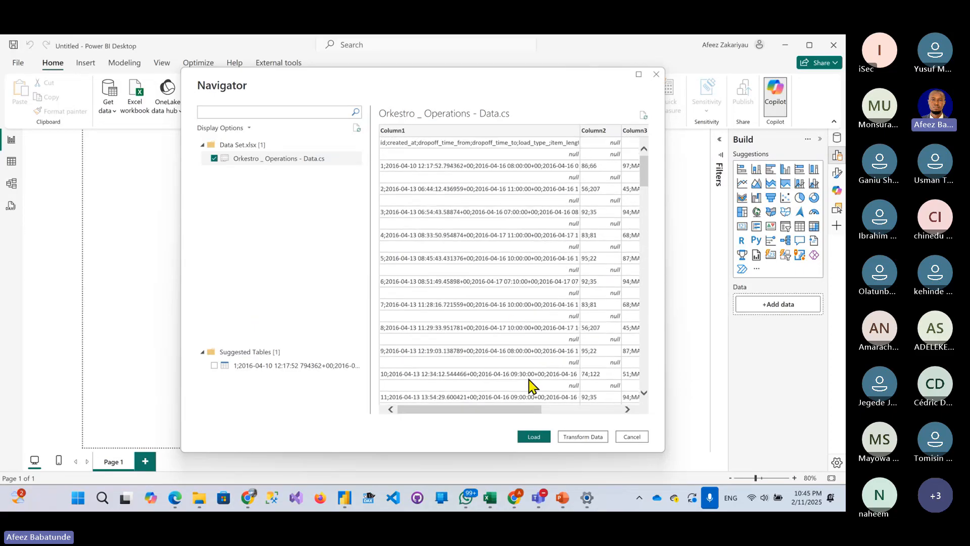
{"action": "left_click", "coordinate": [586, 437]}
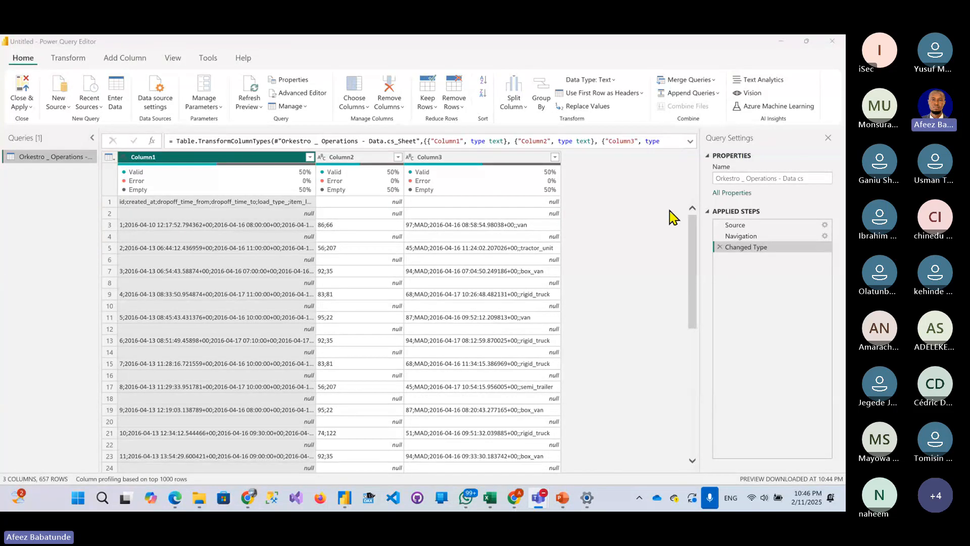
- Rename the query as Orkestro_Operations_Data
{"action": "left_click", "coordinate": [742, 178]}
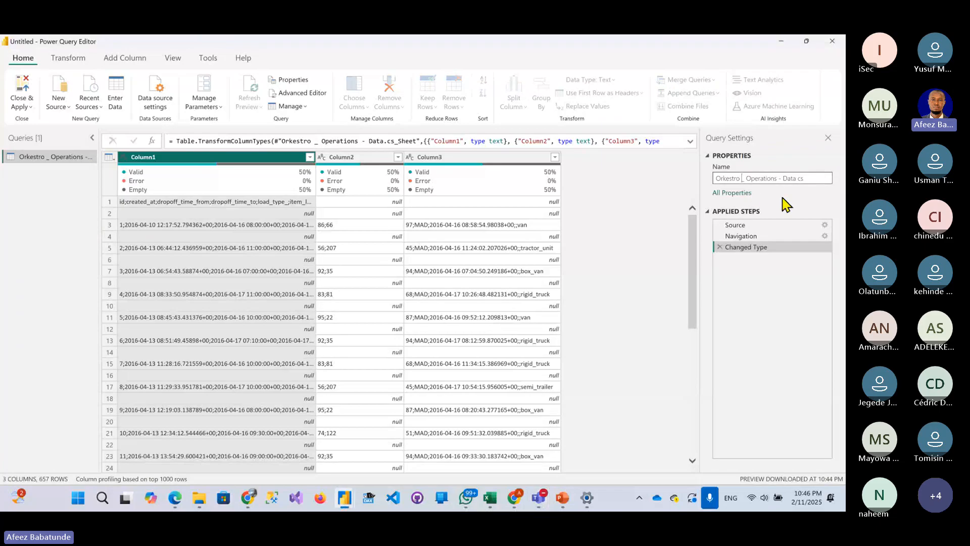
{"action": "key", "text": "Delete"}
{"action": "key", "text": "Right"}
{"action": "key", "text": "Delete"}
{"action": "key", "text": "Delete"}
{"action": "key", "text": "BackSpace"}
{"action": "key", "text": "BackSpace"}
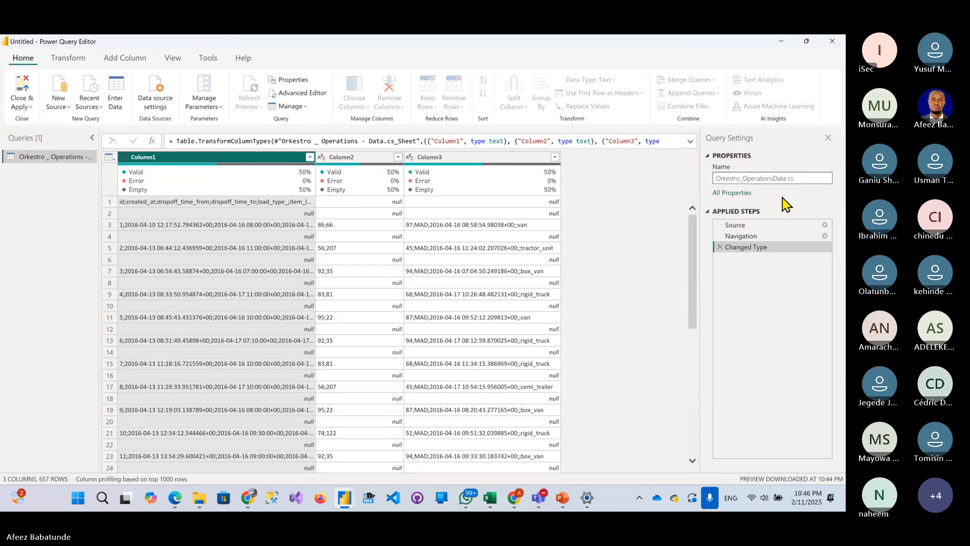
{"action": "type", "text": "_"}
{"action": "key", "text": "End"}
{"action": "key", "text": "BackSpace"}
{"action": "key", "text": "BackSpace"}
{"action": "key", "text": "BackSpace"}
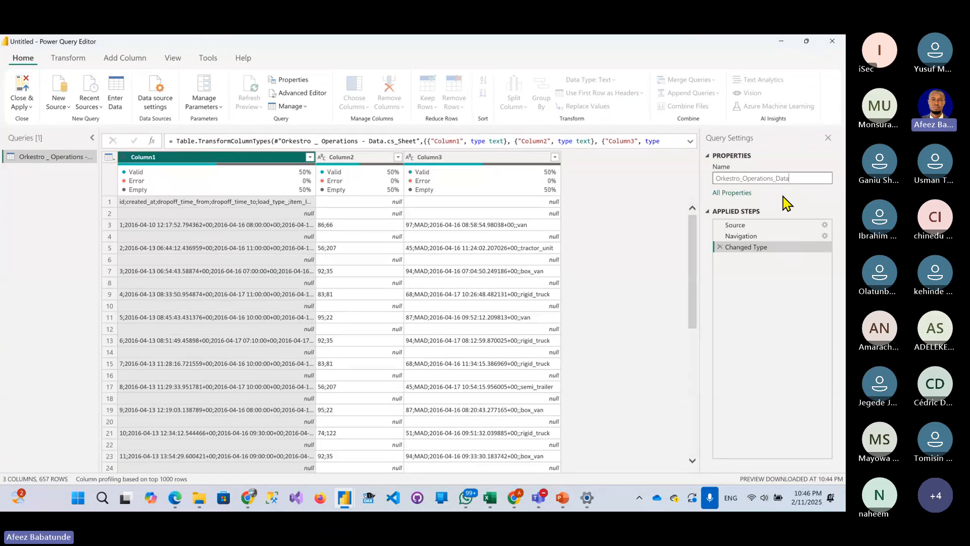
{"action": "key", "text": "Return"}
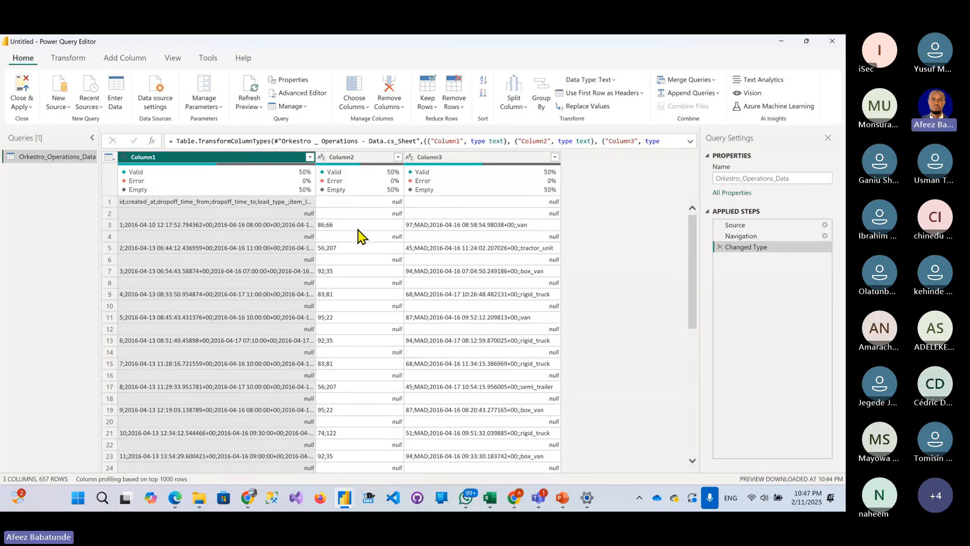
- Inspect Column1, Column2 and Column3 of the query and check the contents of rows 2, 4 and 6
{"action": "left_click", "coordinate": [341, 203]}
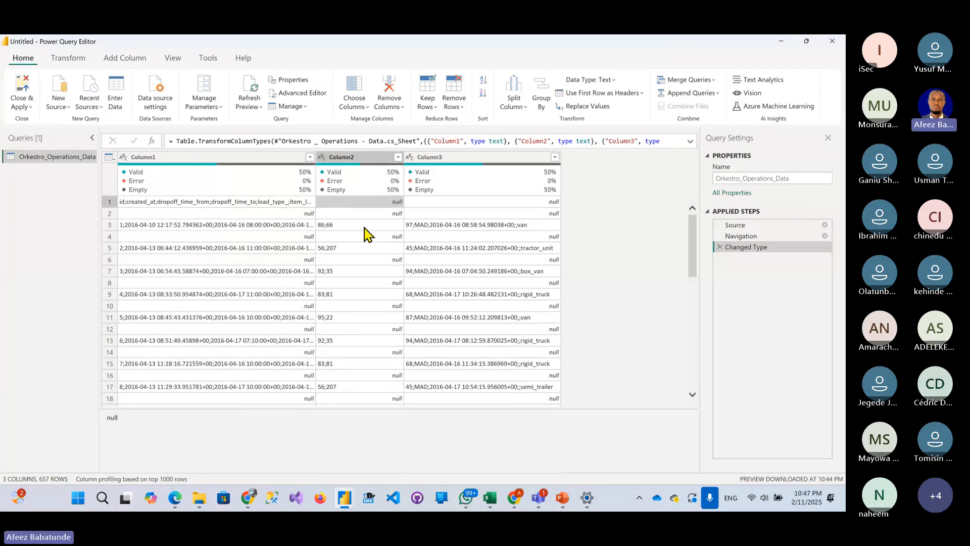
{"action": "left_click", "coordinate": [210, 159]}
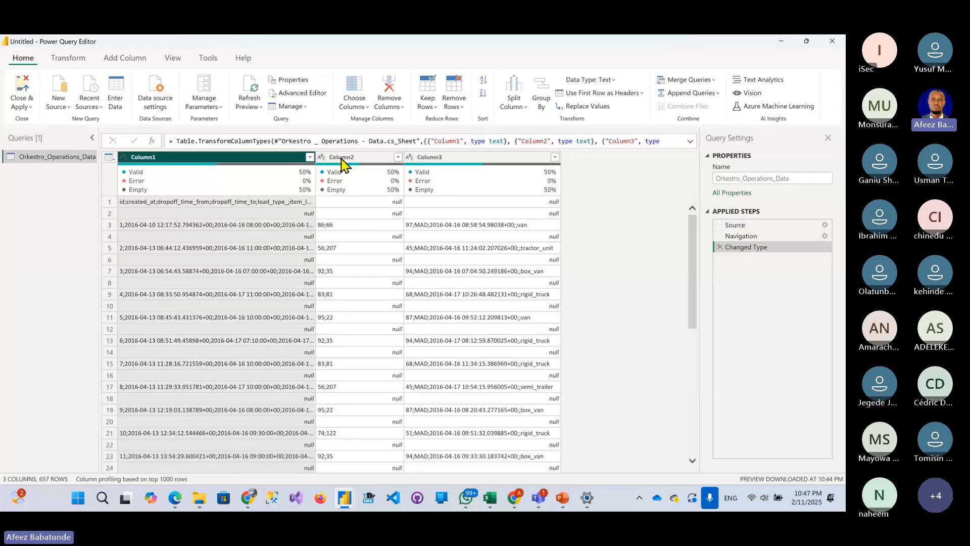
{"action": "left_click", "coordinate": [345, 160]}
{"action": "key", "text": "Right"}
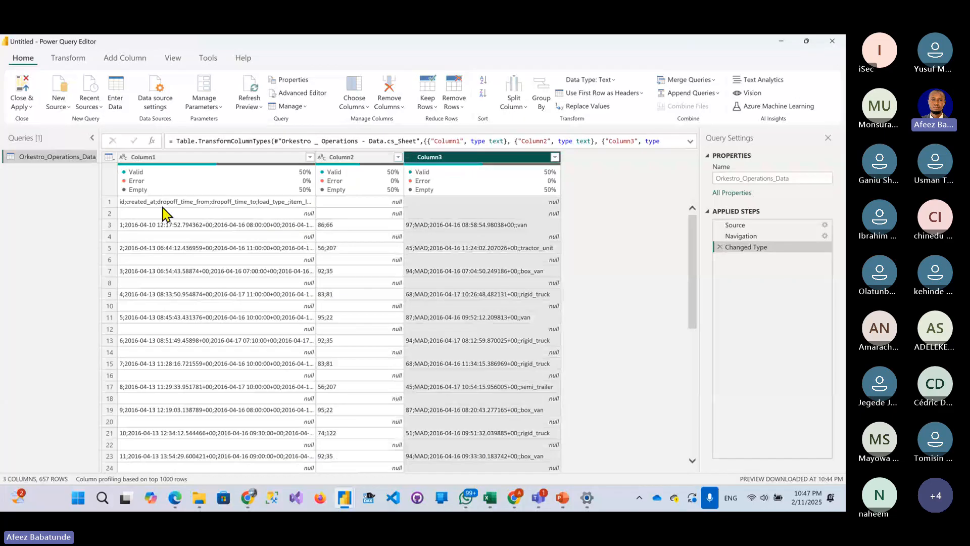
{"action": "left_click", "coordinate": [108, 213]}
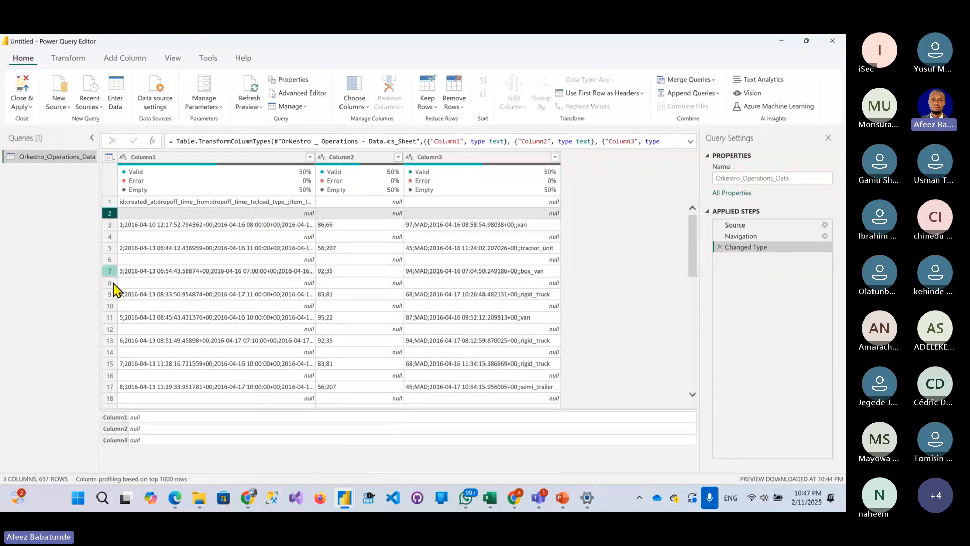
{"action": "left_click", "coordinate": [109, 236]}
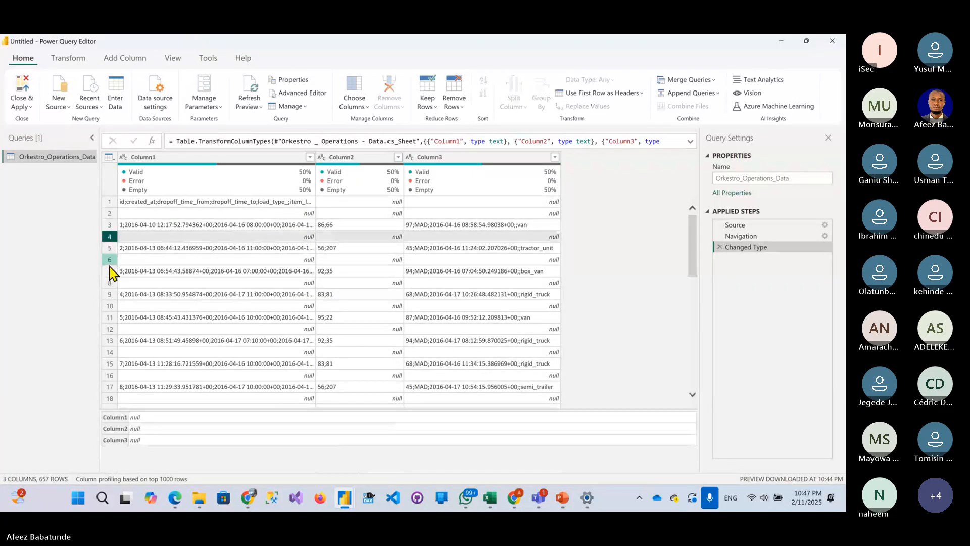
{"action": "left_click", "coordinate": [109, 262]}
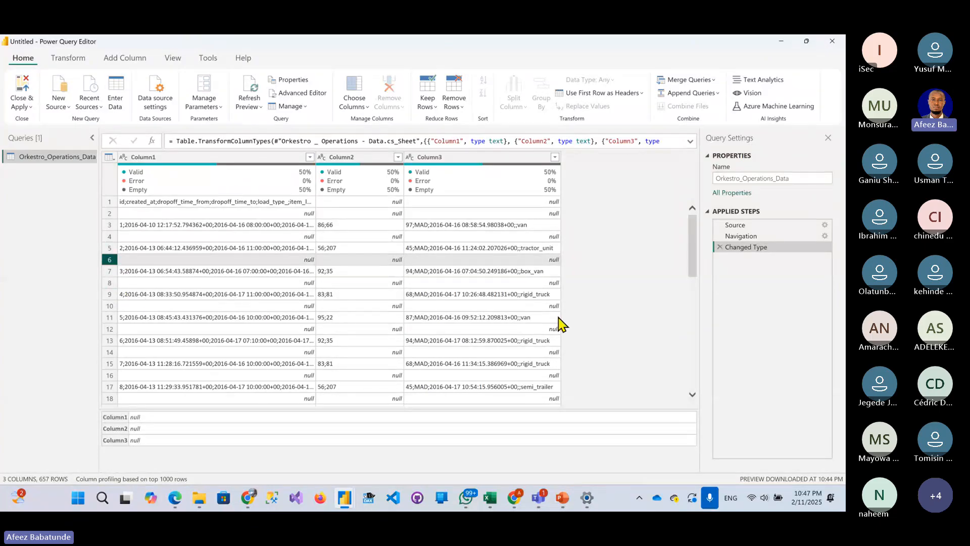
- Examine the full Column1 text in rows 3 and 1, and compare the three columns
{"action": "left_click", "coordinate": [216, 222]}
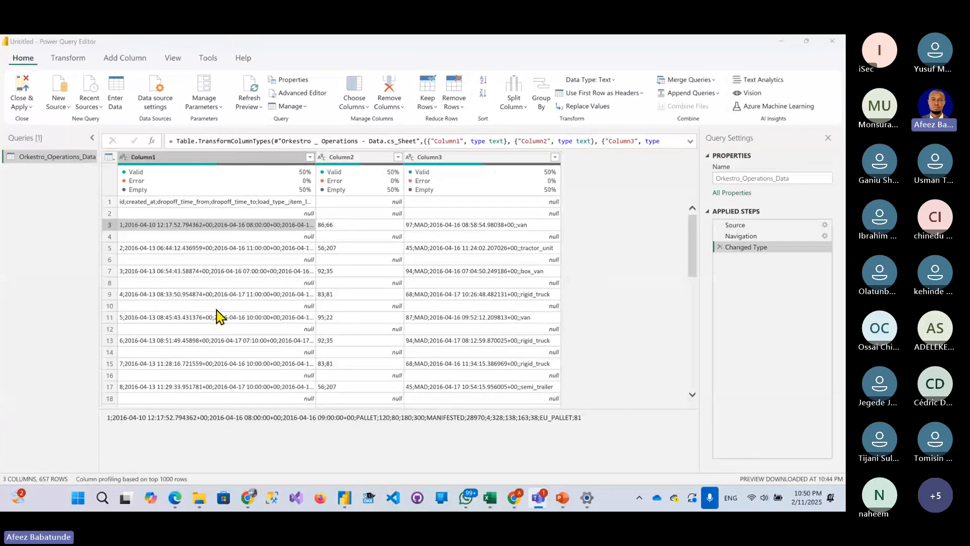
{"action": "left_click", "coordinate": [162, 157]}
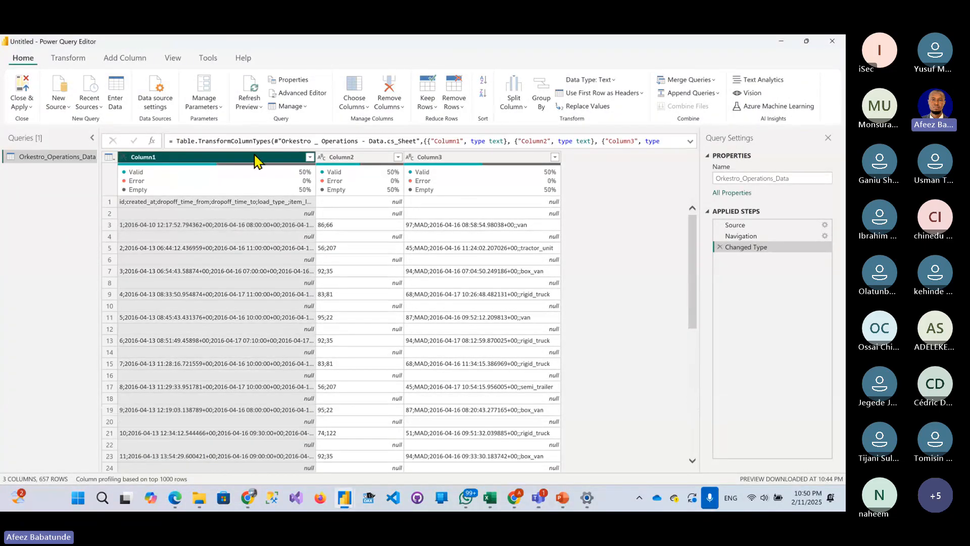
{"action": "left_click", "coordinate": [350, 158]}
{"action": "left_click", "coordinate": [439, 158]}
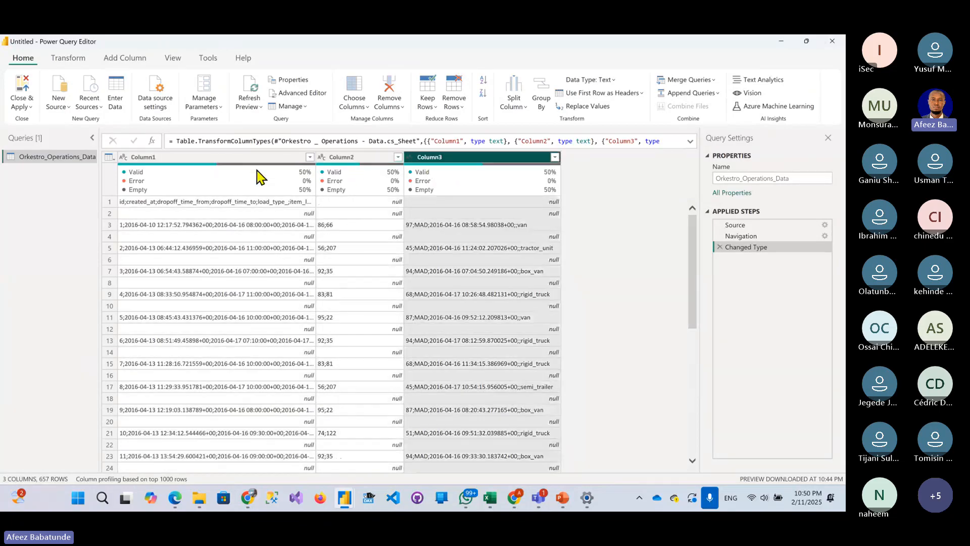
{"action": "left_click", "coordinate": [223, 161]}
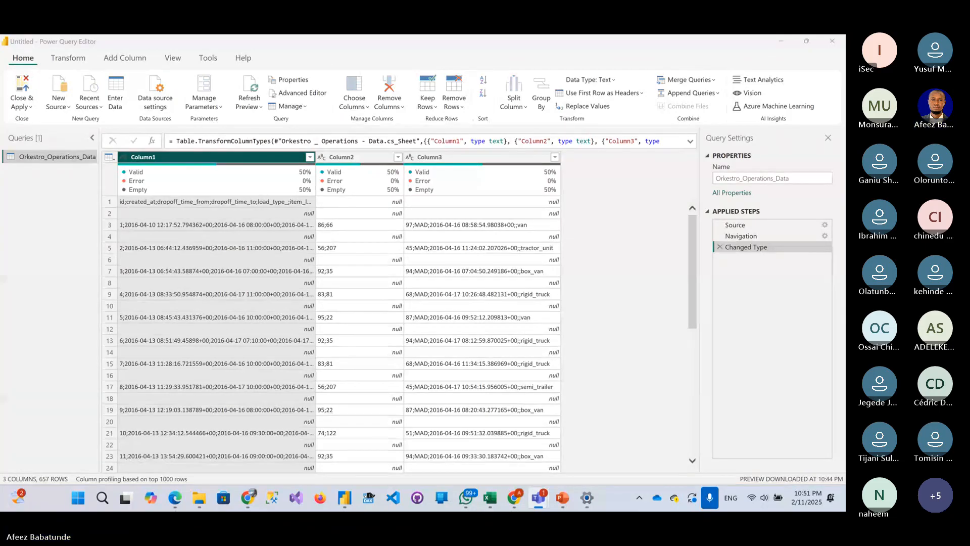
{"action": "left_click", "coordinate": [232, 202]}
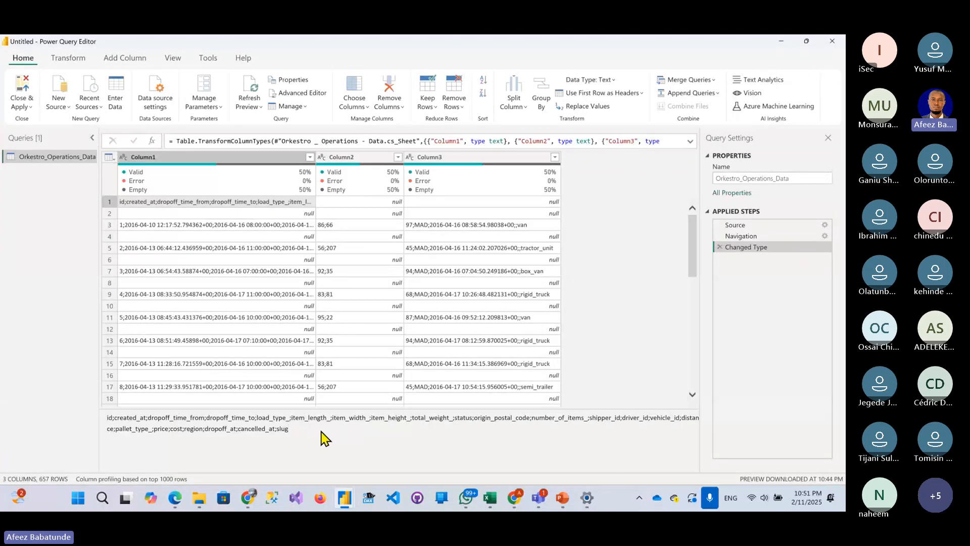
- Examine the full semicolon-separated header text in row 1 of Column1, from id to slug
{"action": "left_click_drag", "start_coordinate": [321, 431], "coordinate": [97, 417]}
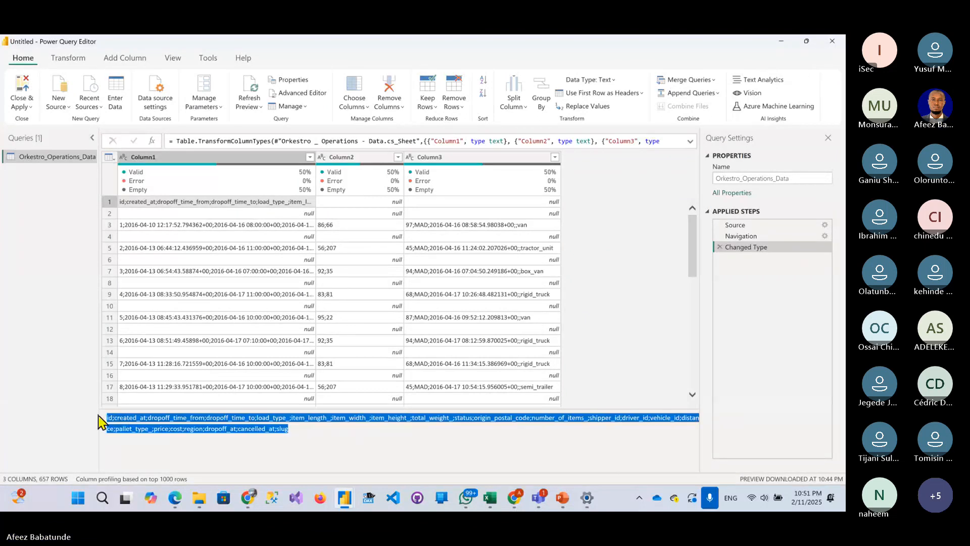
{"action": "left_click", "coordinate": [341, 441]}
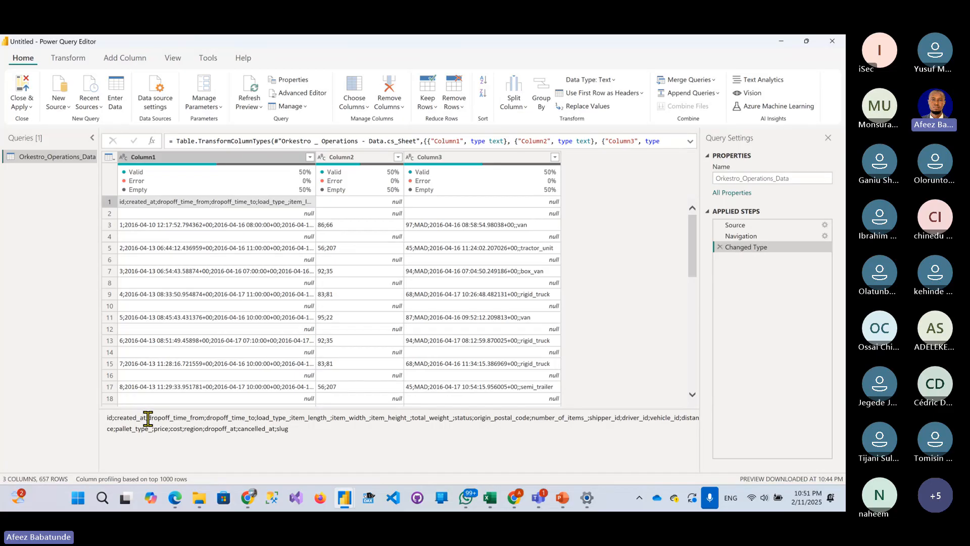
{"action": "left_click_drag", "start_coordinate": [148, 419], "coordinate": [372, 429]}
{"action": "left_click", "coordinate": [299, 437]}
{"action": "left_click_drag", "start_coordinate": [107, 418], "coordinate": [309, 441]}
{"action": "left_click", "coordinate": [310, 441]}
{"action": "left_click_drag", "start_coordinate": [299, 438], "coordinate": [105, 419]}
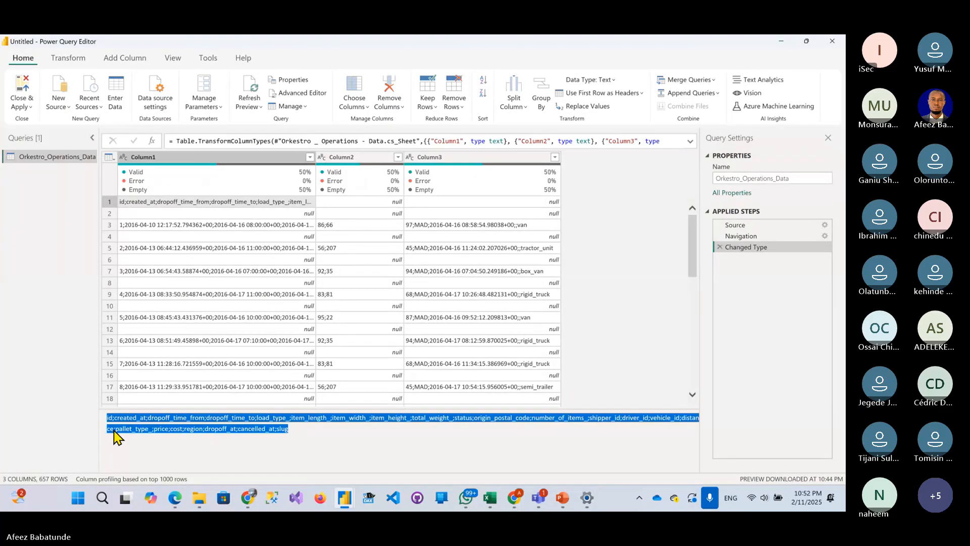
{"action": "left_click", "coordinate": [303, 439]}
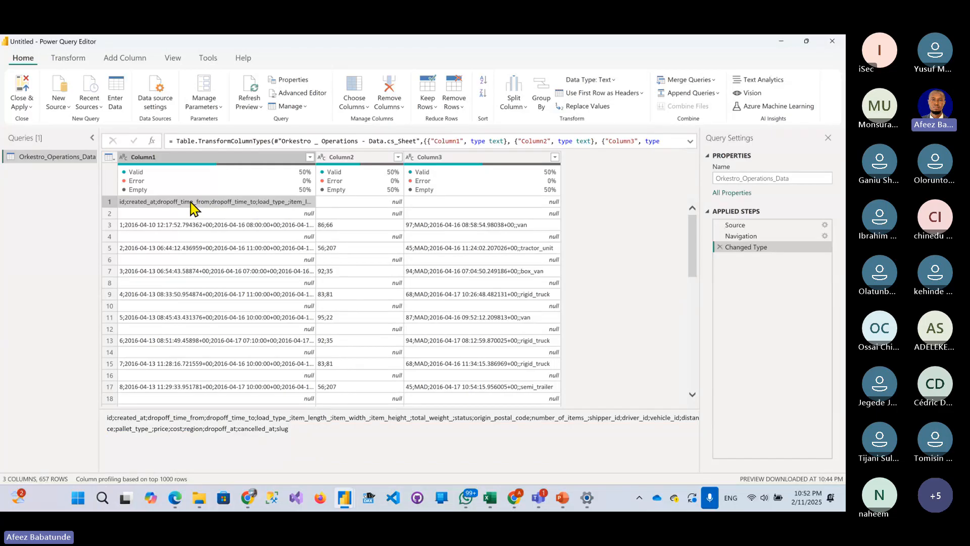
- Compare Column1, Column2 and Column3, checking the row 1 cells of Column1 and Column3
{"action": "left_click", "coordinate": [344, 158]}
{"action": "left_click", "coordinate": [448, 159]}
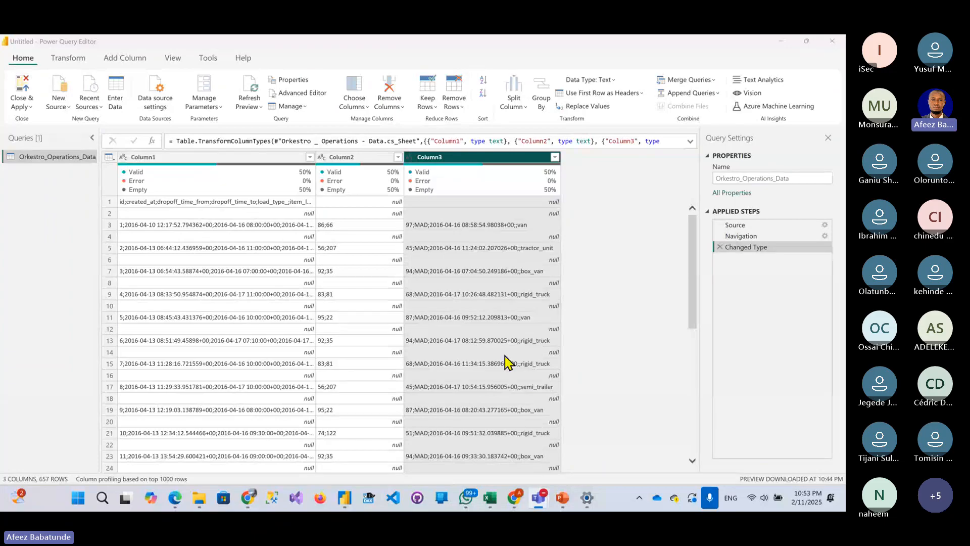
{"action": "left_click", "coordinate": [200, 206]}
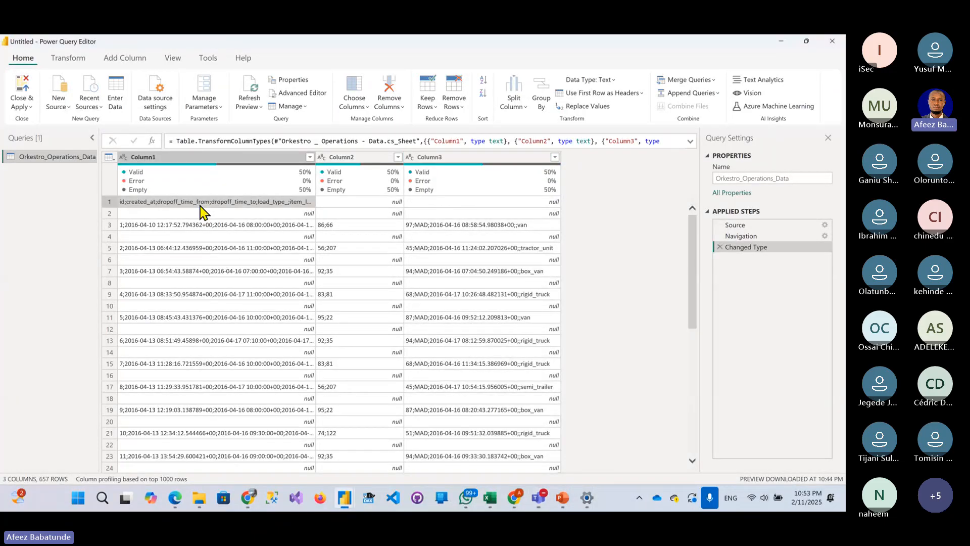
{"action": "left_click", "coordinate": [450, 203]}
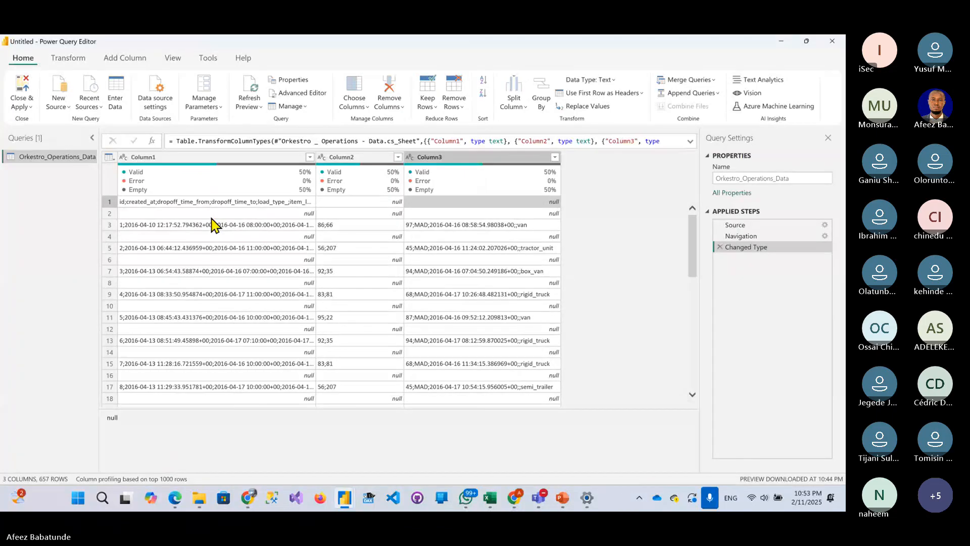
{"action": "left_click", "coordinate": [183, 161]}
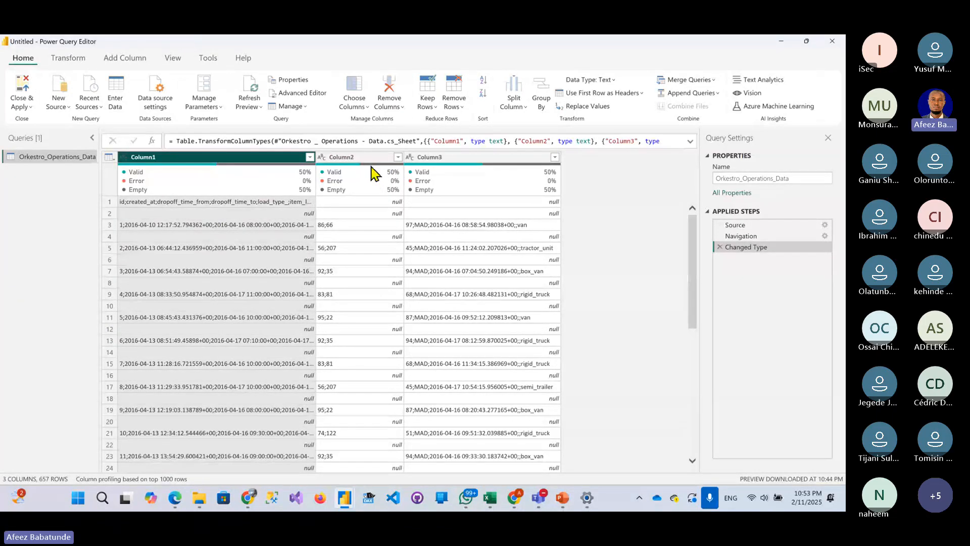
{"action": "key", "text": "alt+Tab"}
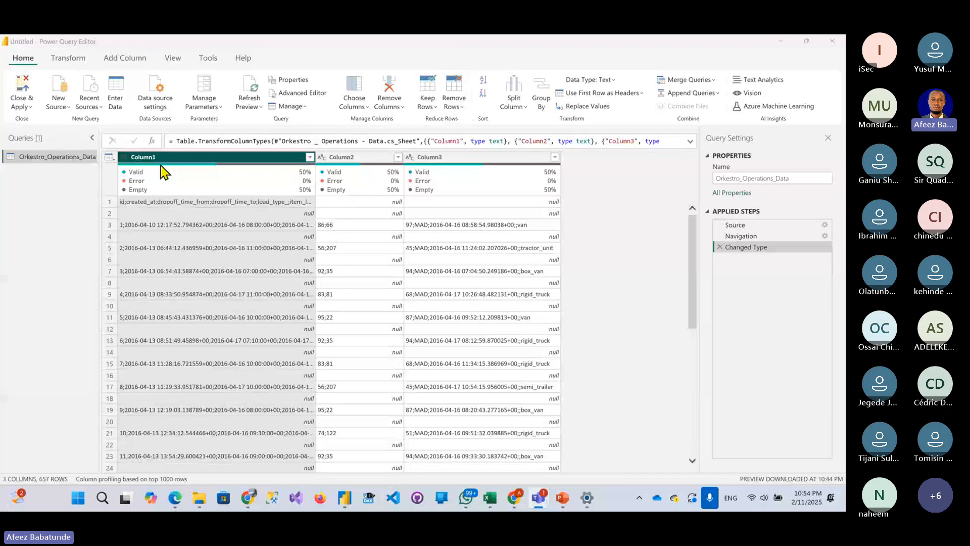
{"action": "left_click", "coordinate": [502, 157]}
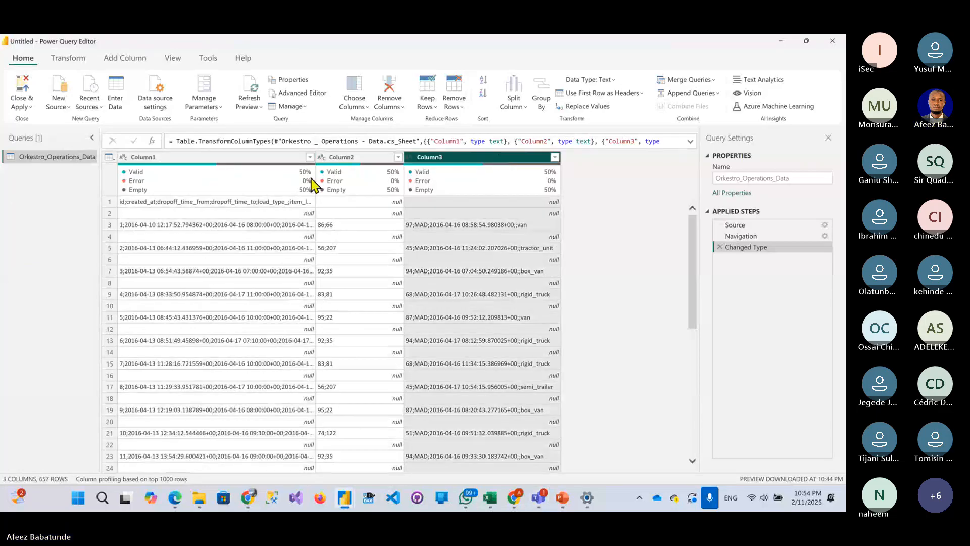
- Start a new custom column in the query and name it CombineColumn
{"action": "left_click", "coordinate": [127, 60]}
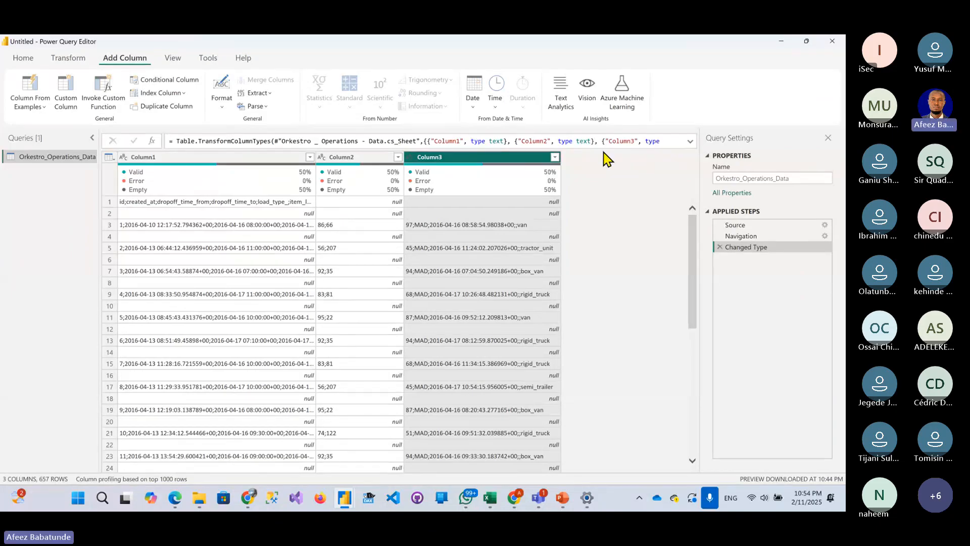
{"action": "left_click", "coordinate": [69, 101]}
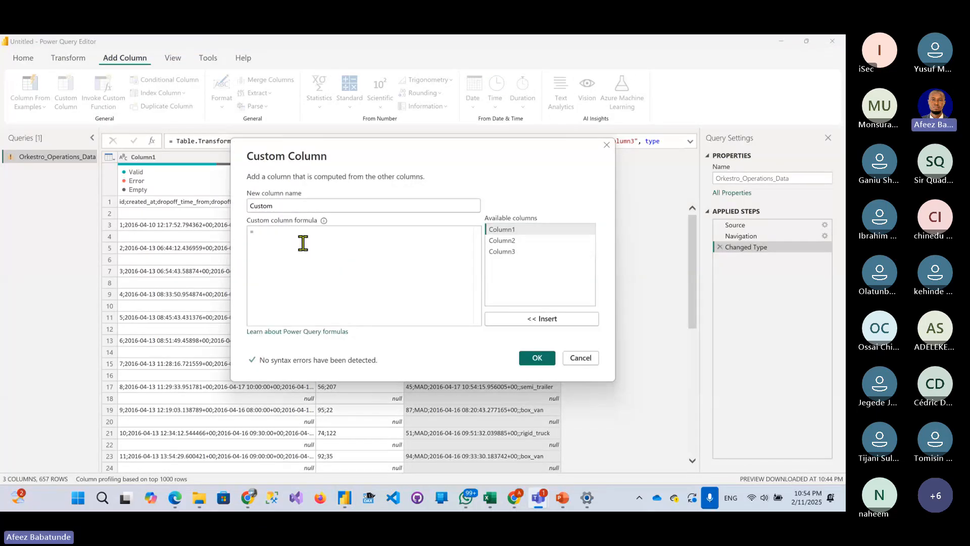
{"action": "left_click", "coordinate": [268, 237]}
{"action": "double_click", "coordinate": [260, 206]}
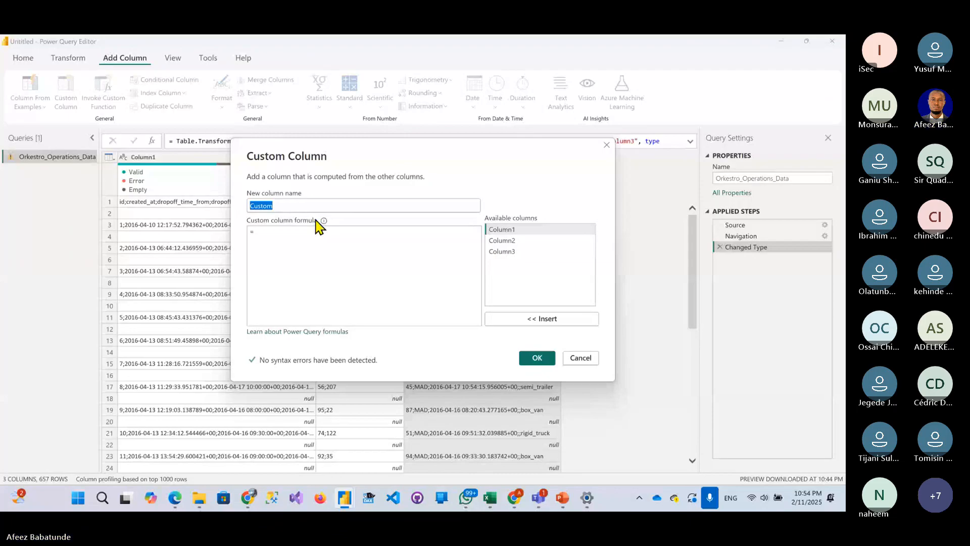
{"action": "type", "text": "C"}
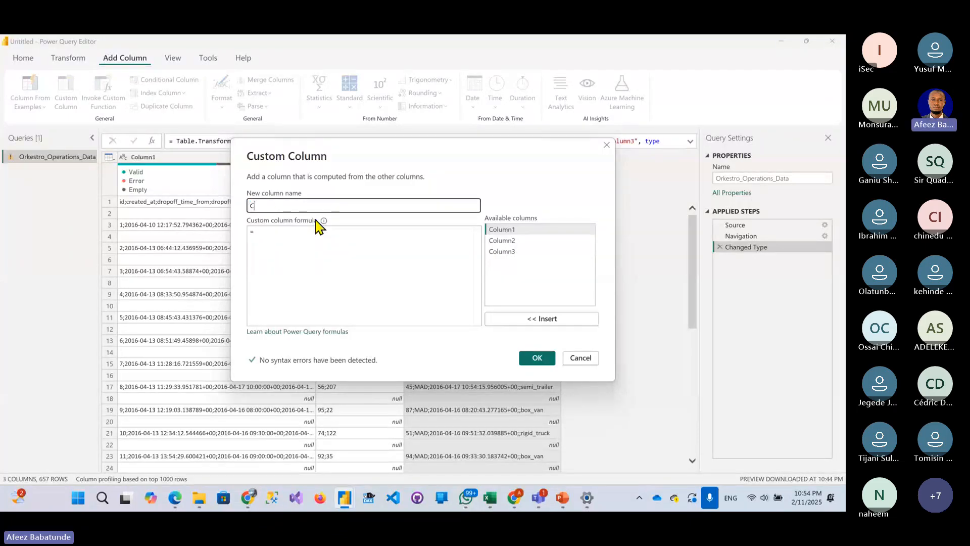
{"action": "type", "text": "om"}
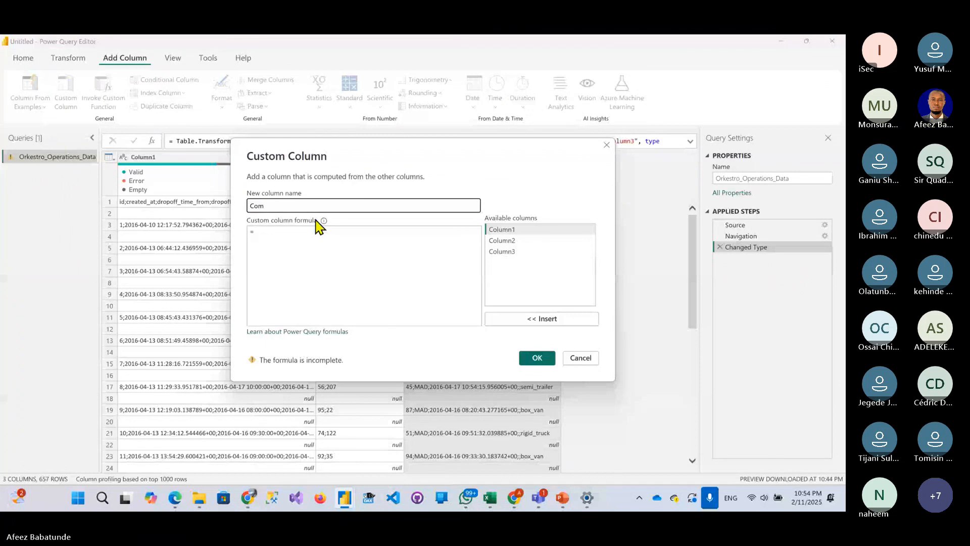
{"action": "type", "text": "bine"}
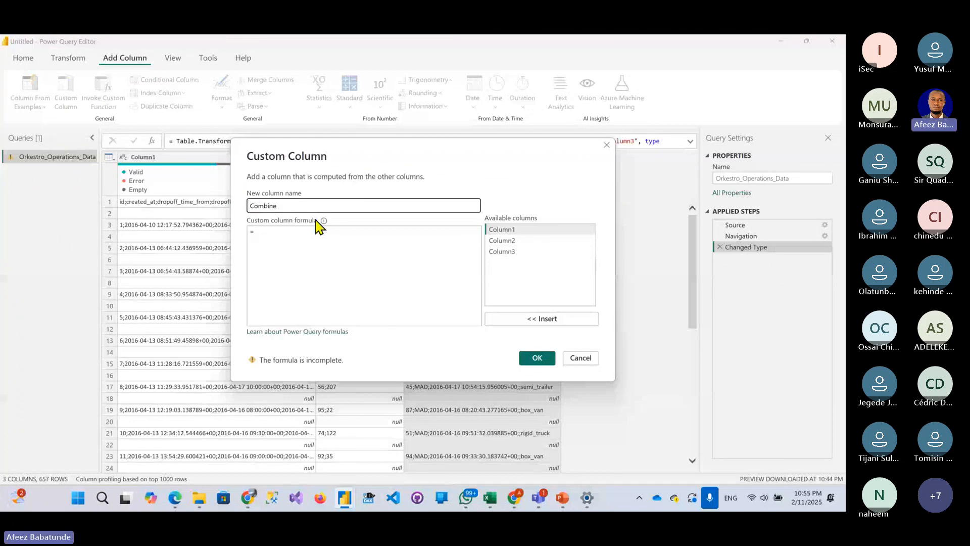
{"action": "type", "text": "Col"}
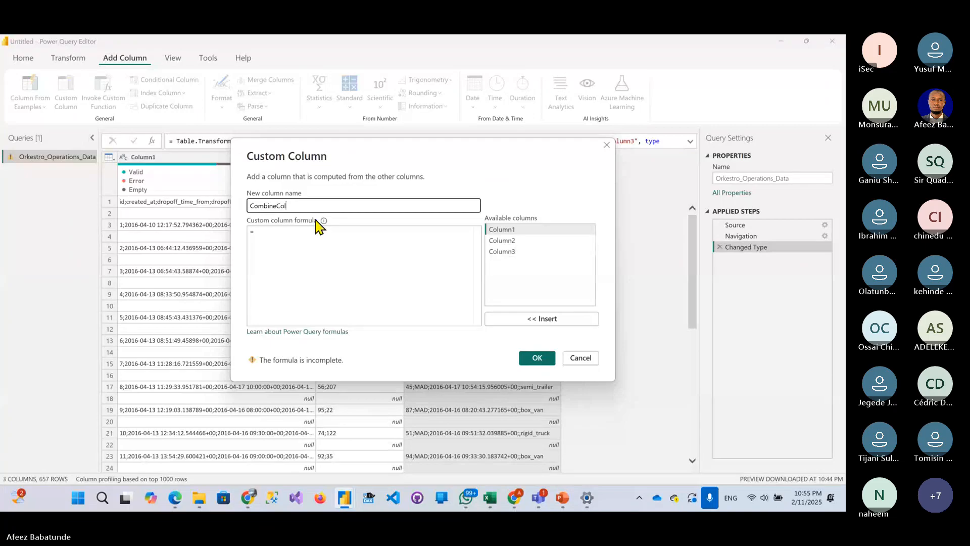
{"action": "type", "text": "umn"}
- Set the custom column formula to [Column1] & [Column2] & [Column3] and add the column
{"action": "left_click", "coordinate": [321, 242]}
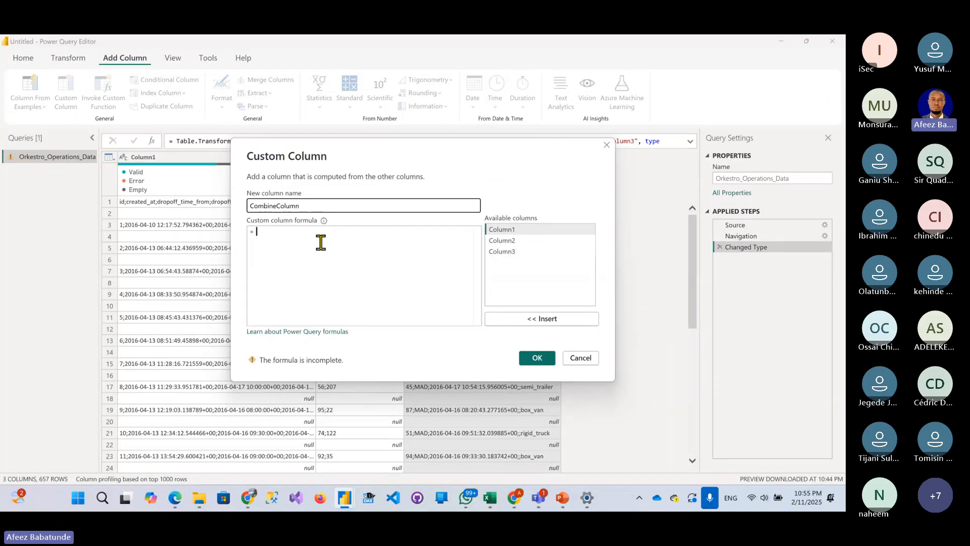
{"action": "left_click", "coordinate": [500, 230]}
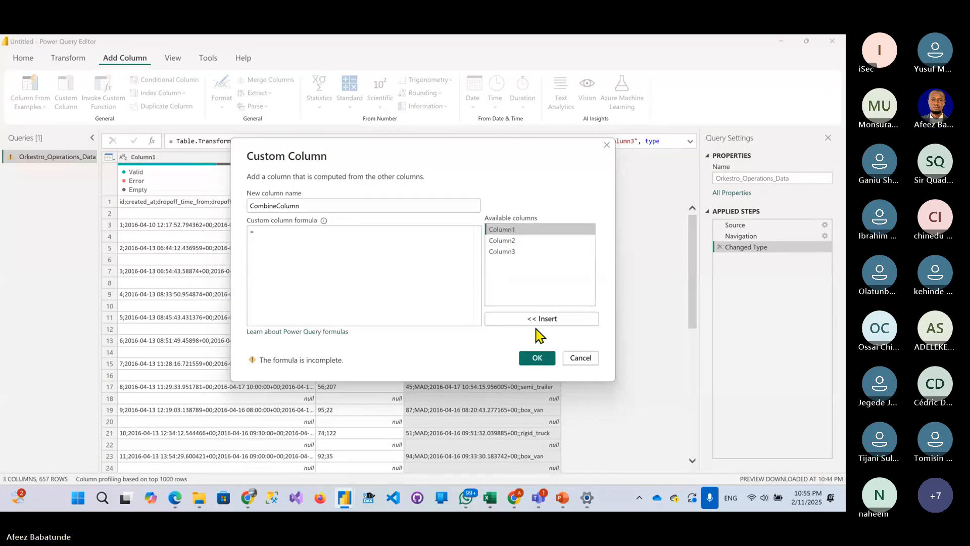
{"action": "left_click", "coordinate": [537, 320]}
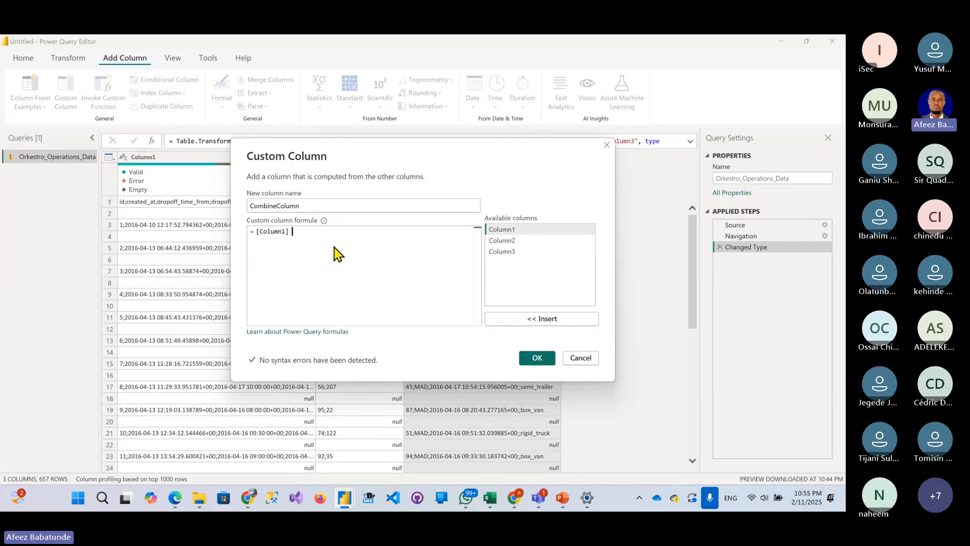
{"action": "type", "text": "&"}
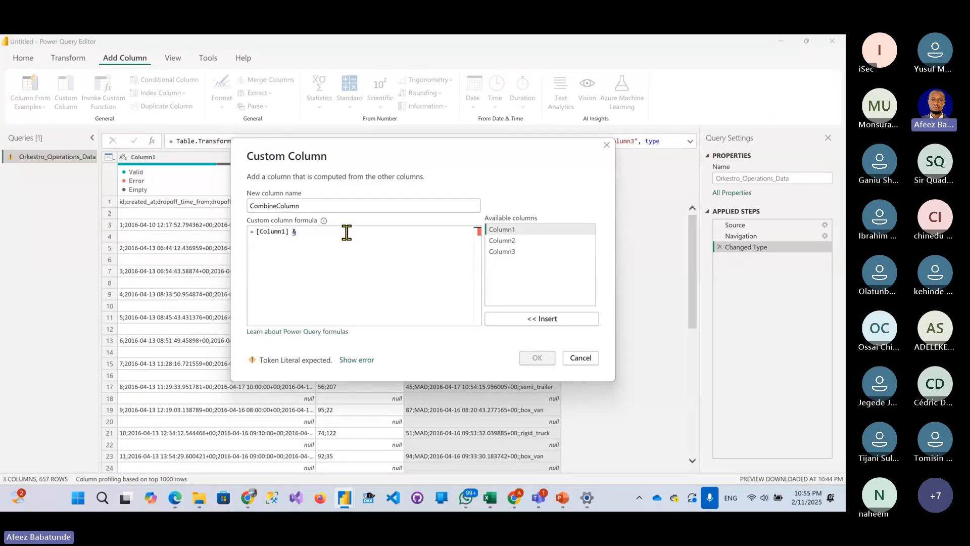
{"action": "left_click", "coordinate": [507, 238]}
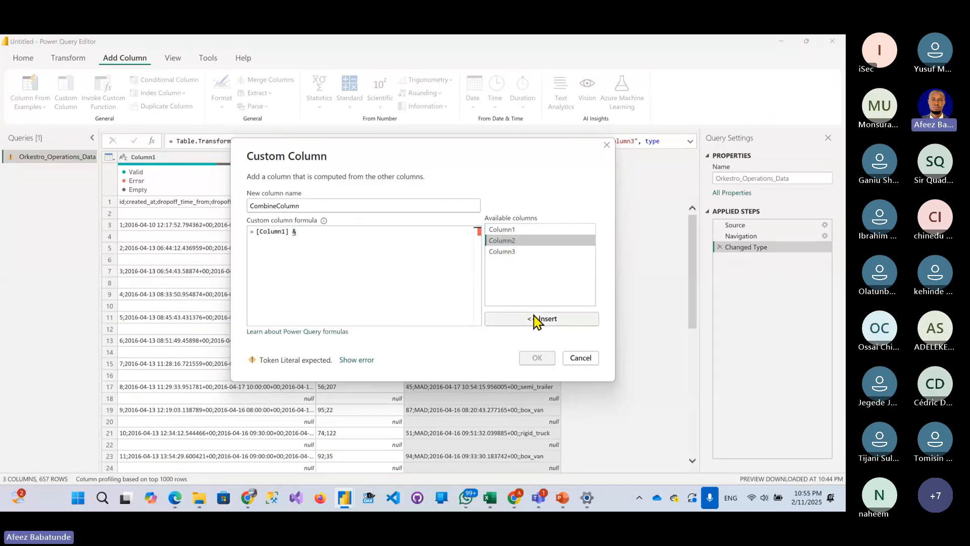
{"action": "left_click", "coordinate": [535, 317]}
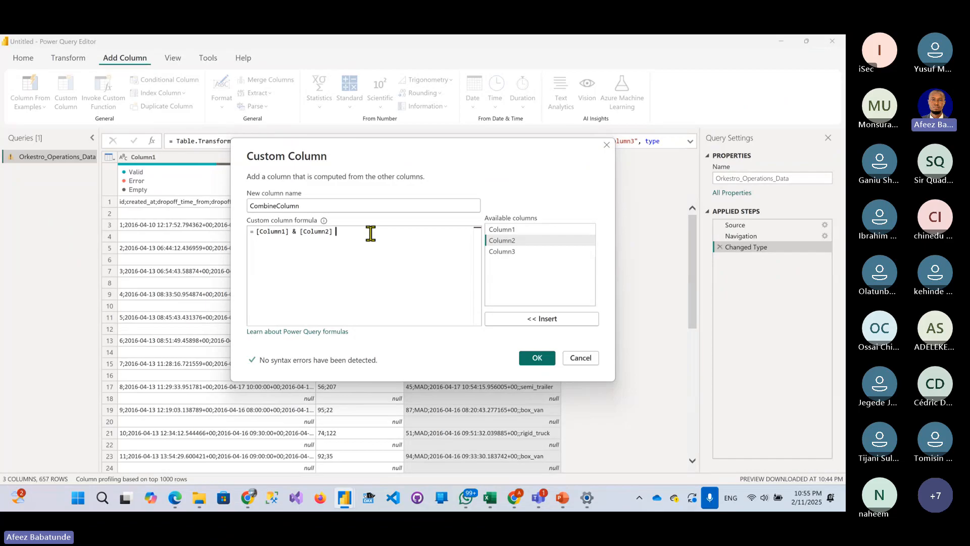
{"action": "type", "text": "&"}
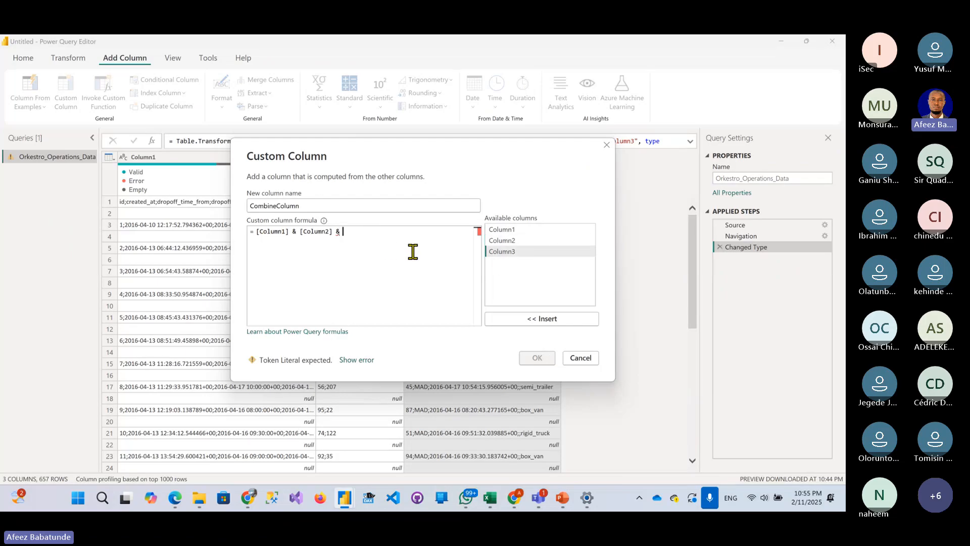
{"action": "left_click", "coordinate": [496, 253]}
{"action": "left_click", "coordinate": [548, 322]}
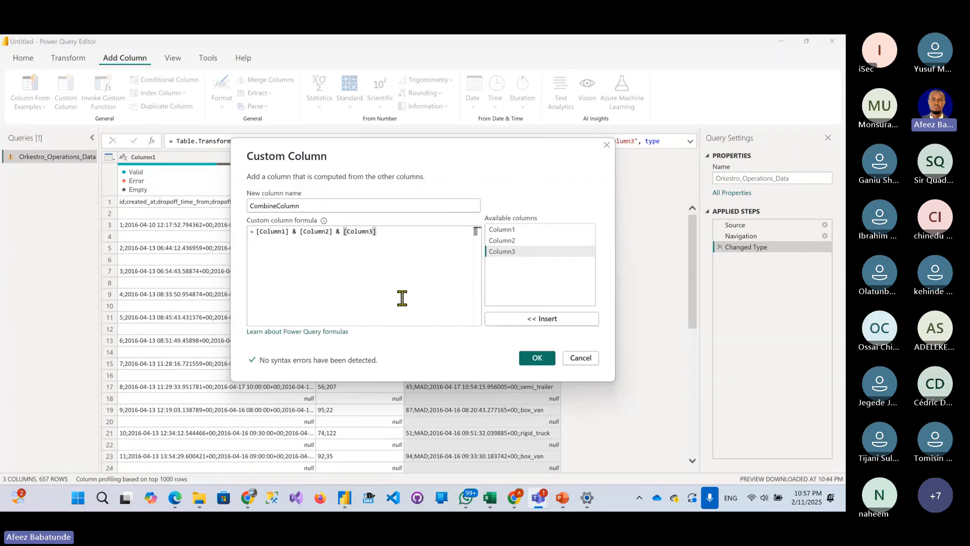
{"action": "left_click", "coordinate": [538, 359]}
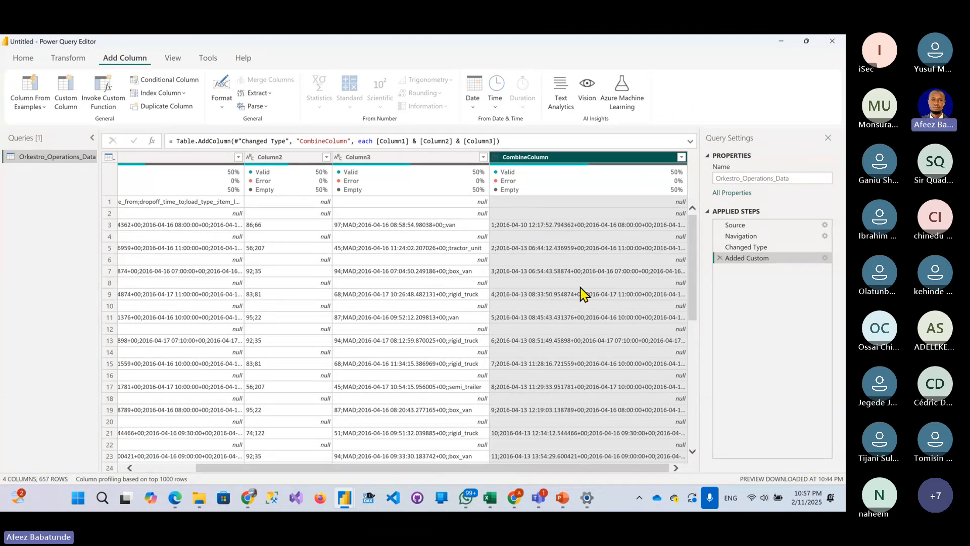
- Compare the row 1 value of CombineColumn with the full header text in row 1 of Column1
{"action": "left_click", "coordinate": [588, 205]}
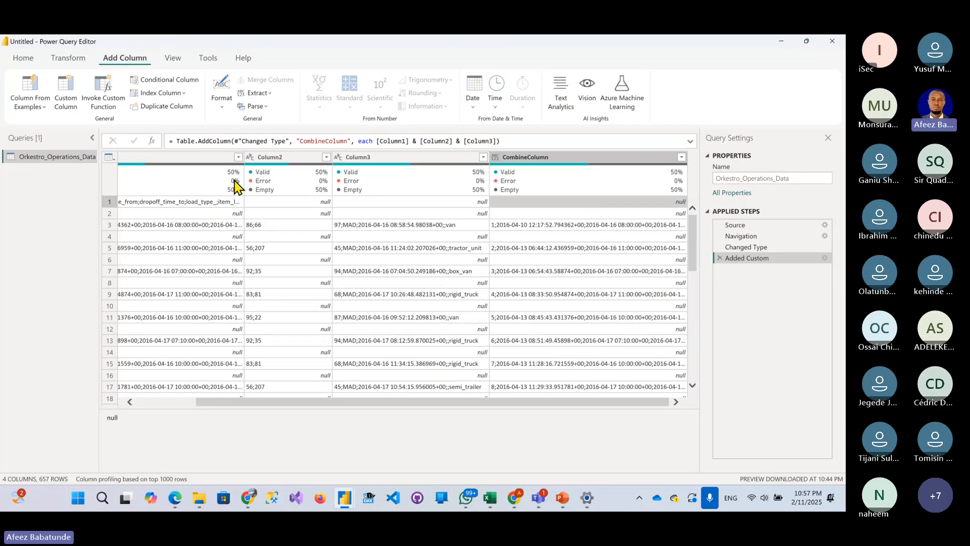
{"action": "left_click", "coordinate": [172, 201]}
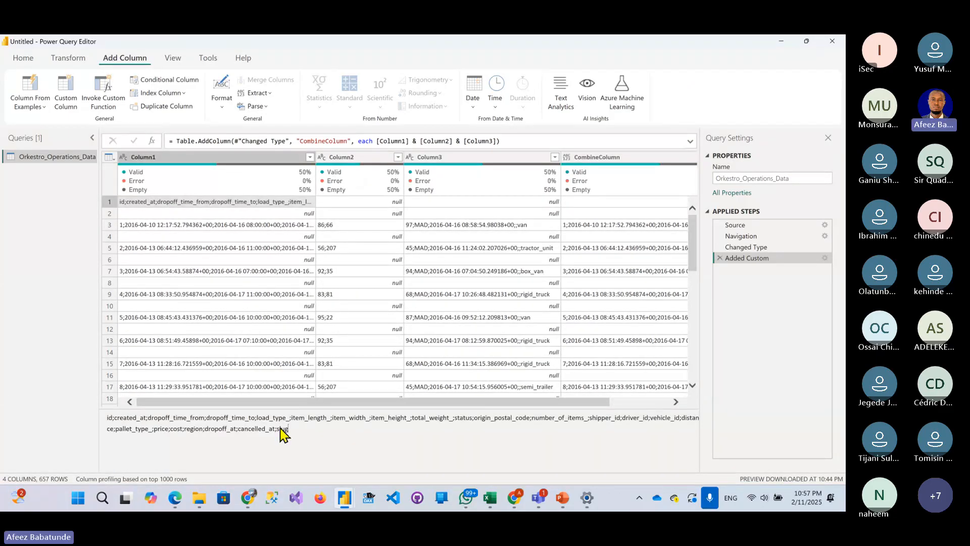
{"action": "left_click_drag", "start_coordinate": [287, 429], "coordinate": [89, 418]}
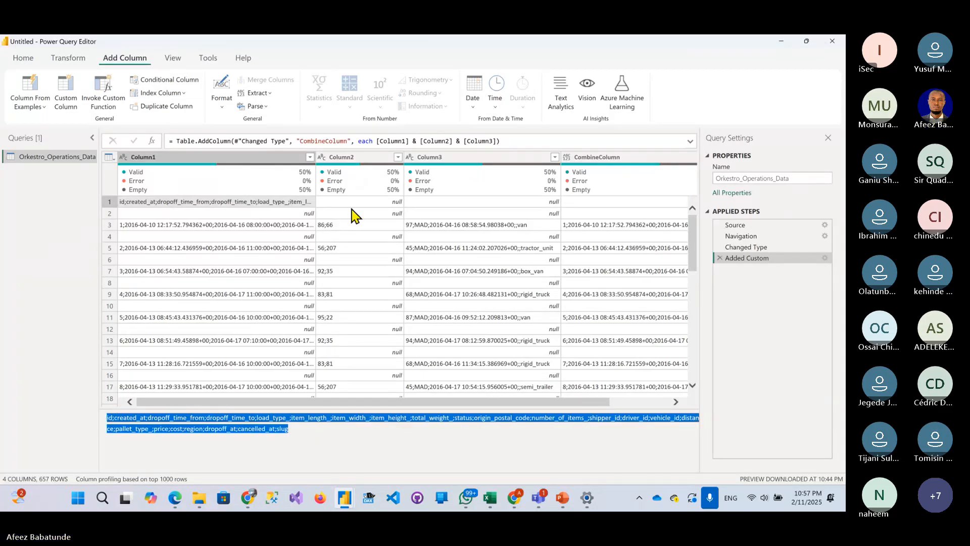
{"action": "left_click", "coordinate": [418, 462]}
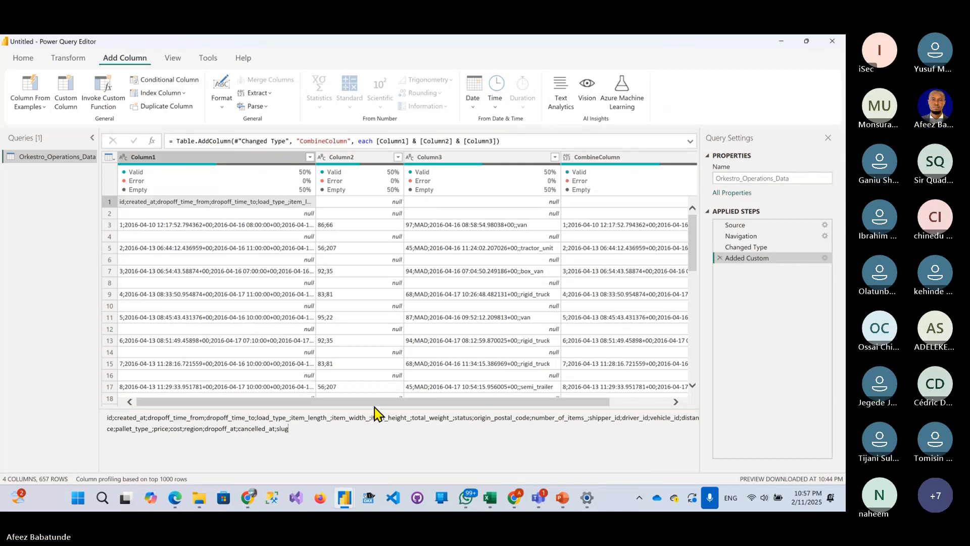
{"action": "scroll", "coordinate": [372, 405], "scroll_direction": "right", "scroll_amount": 3}
{"action": "left_click", "coordinate": [669, 177]}
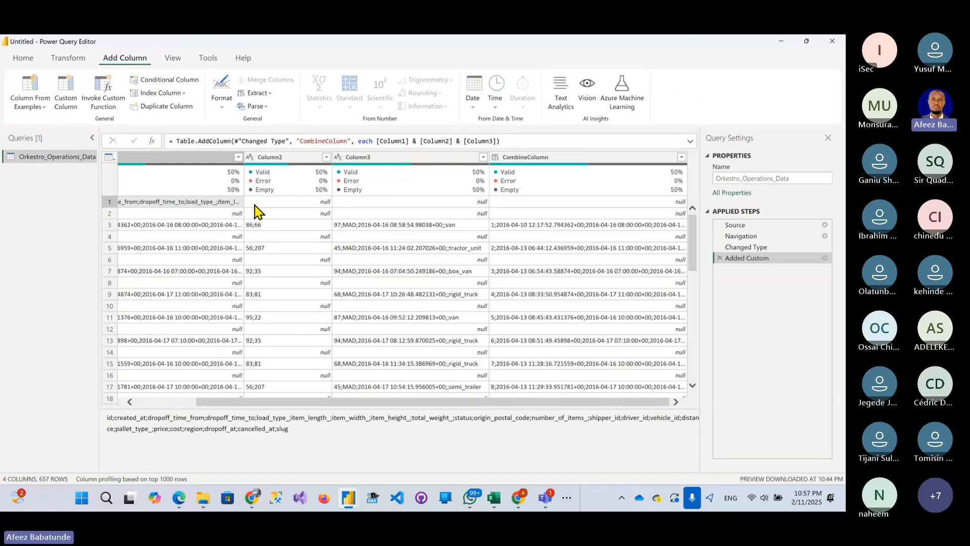
{"action": "left_click", "coordinate": [563, 203]}
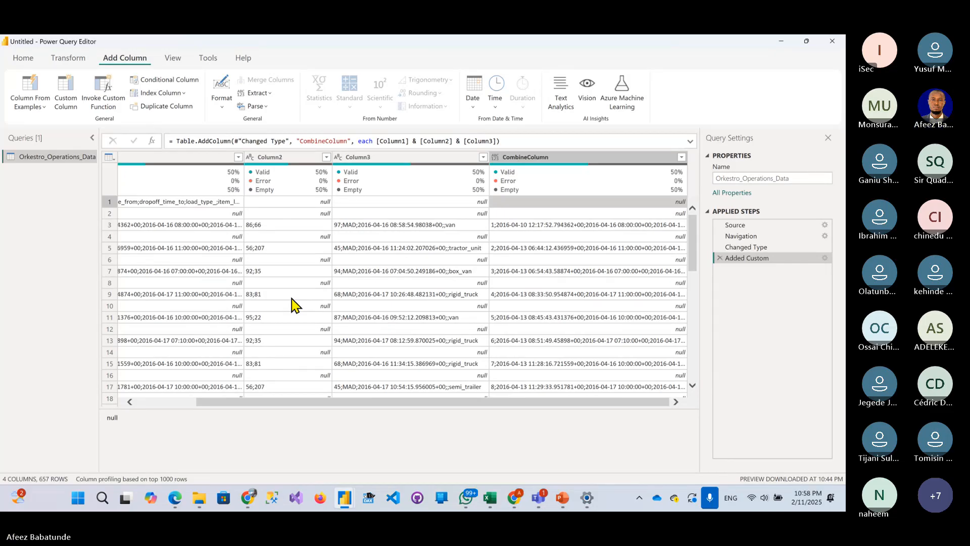
- Filter the null values out of Column1
{"action": "scroll", "coordinate": [325, 226], "scroll_direction": "left", "scroll_amount": 3}
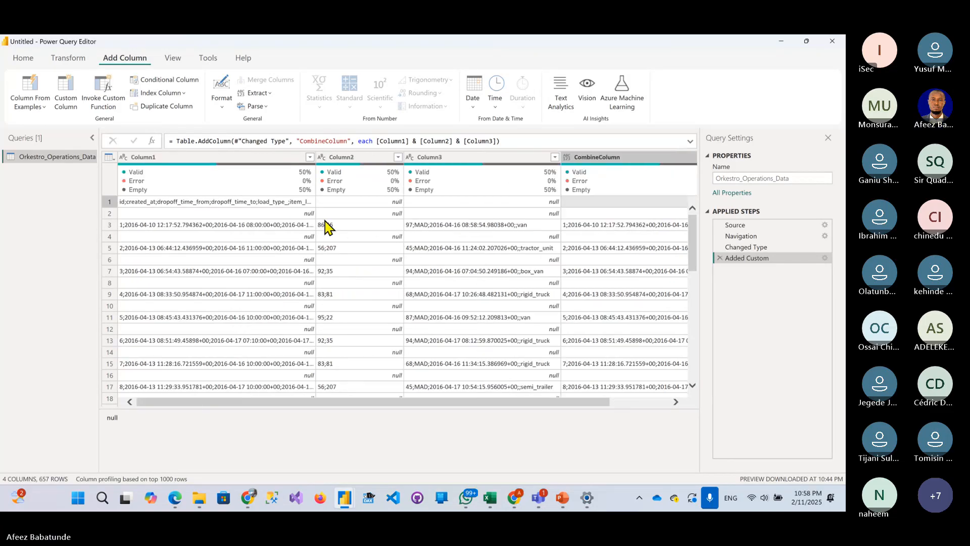
{"action": "left_click", "coordinate": [309, 157]}
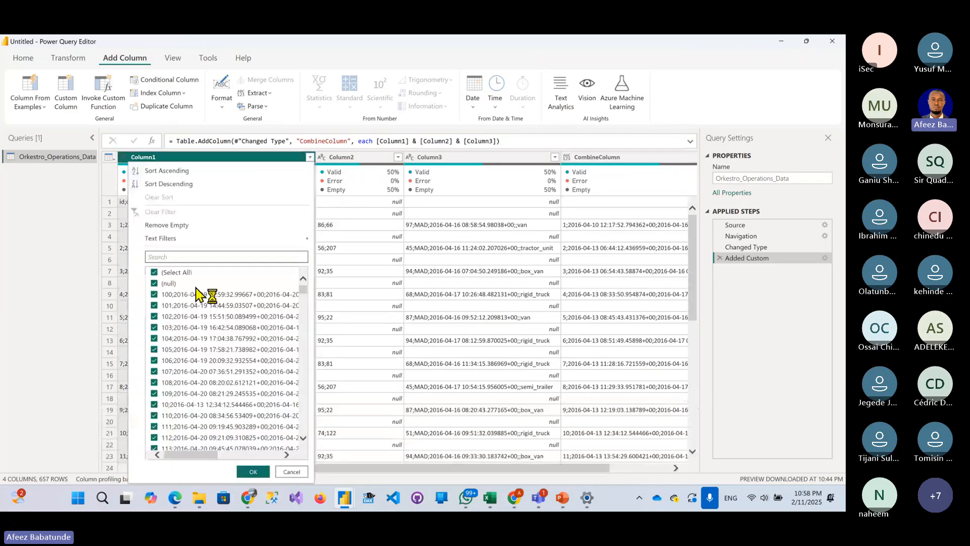
{"action": "left_click", "coordinate": [154, 285]}
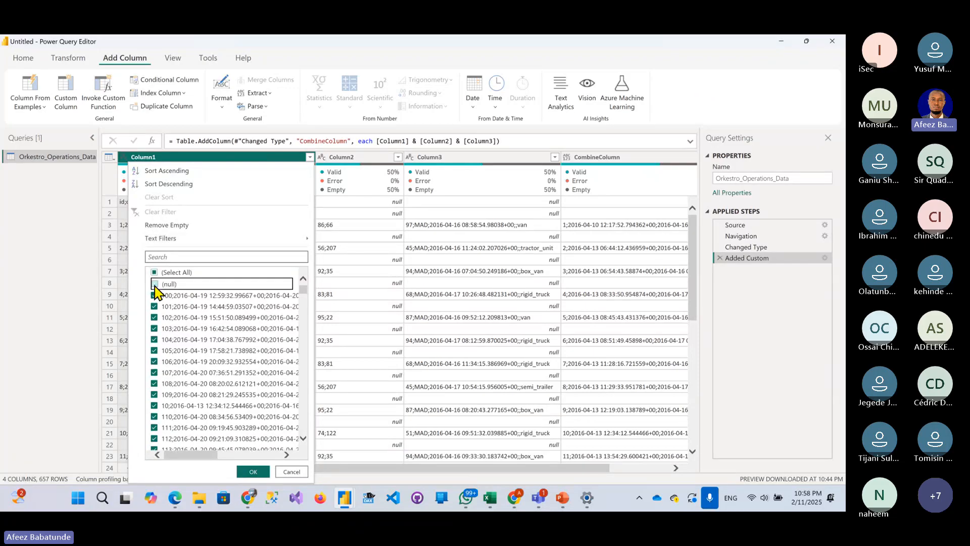
{"action": "left_click", "coordinate": [255, 473]}
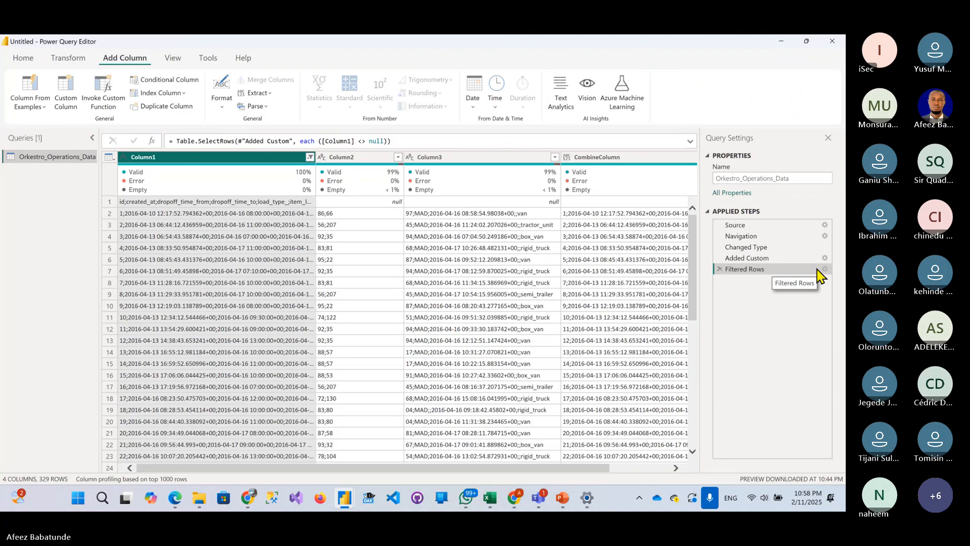
- Examine the filtered rows, comparing the row 1 values of Column1 and CombineColumn and the empty share of CombineColumn
{"action": "scroll", "coordinate": [223, 277], "scroll_direction": "down", "scroll_amount": 1}
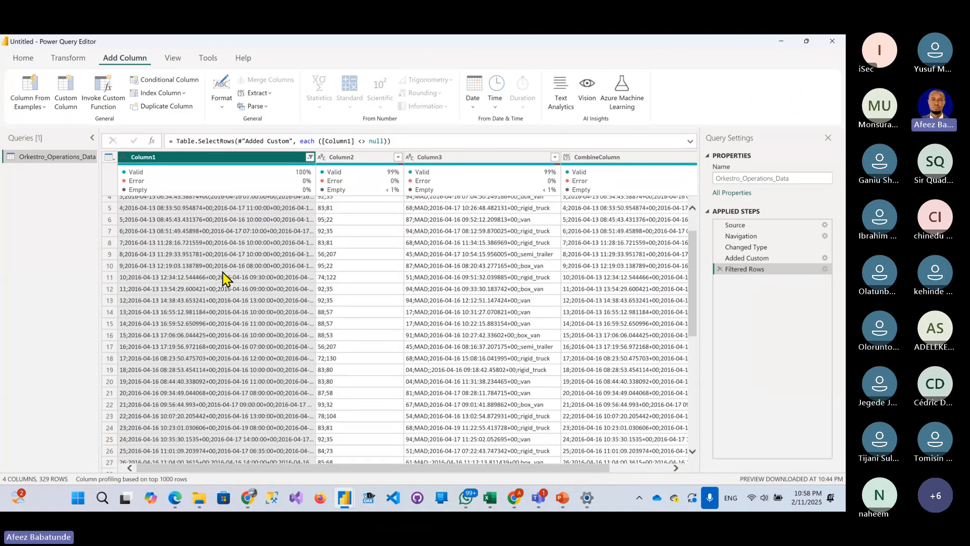
{"action": "scroll", "coordinate": [227, 278], "scroll_direction": "up", "scroll_amount": 1}
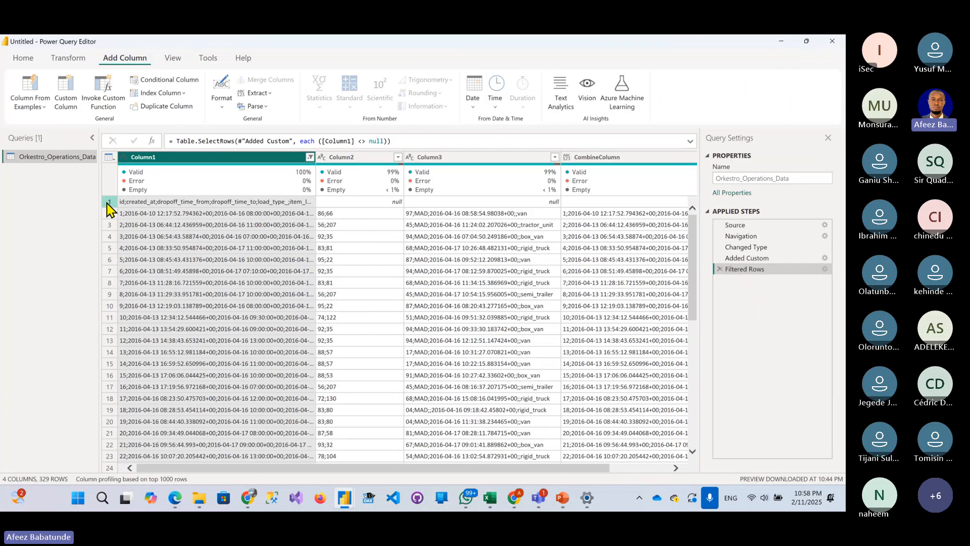
{"action": "left_click", "coordinate": [121, 203]}
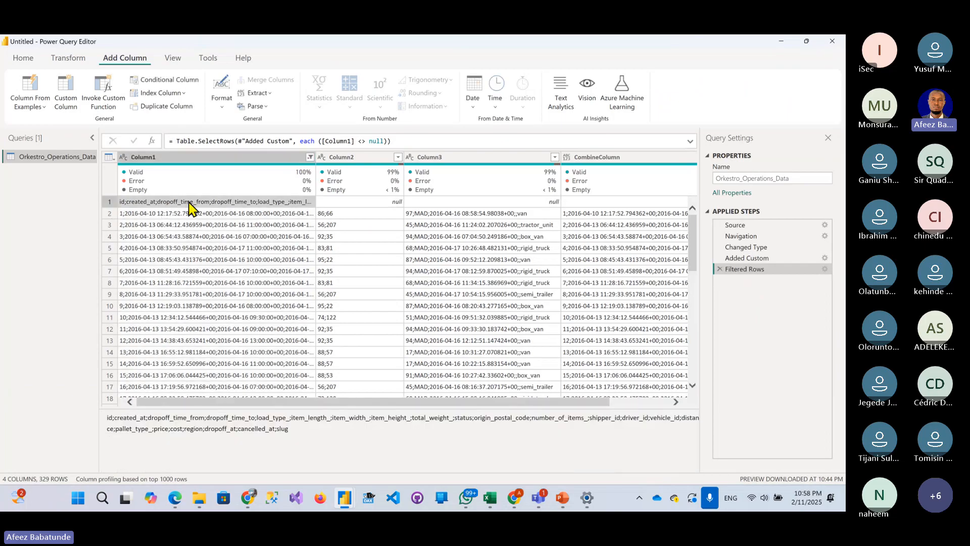
{"action": "left_click", "coordinate": [218, 159]}
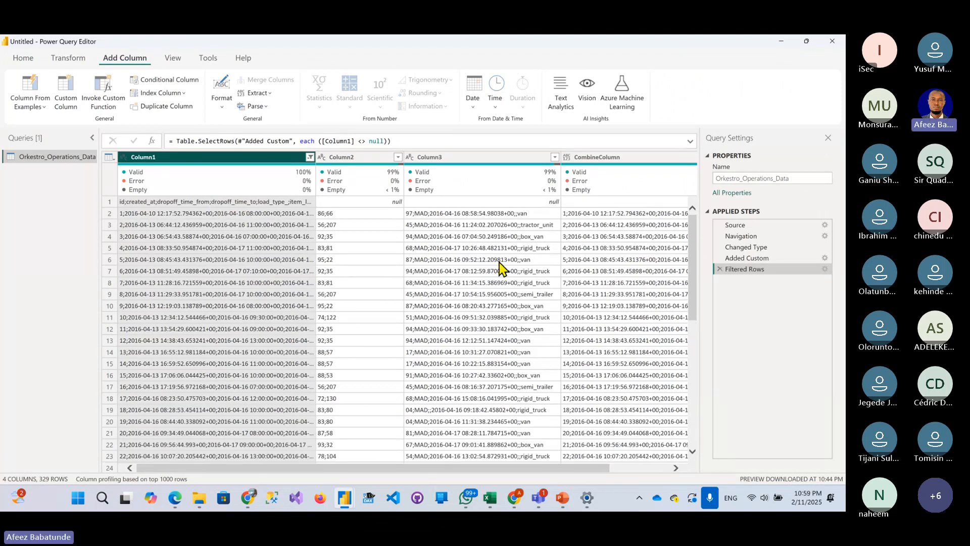
{"action": "left_click_drag", "start_coordinate": [570, 469], "coordinate": [673, 472]}
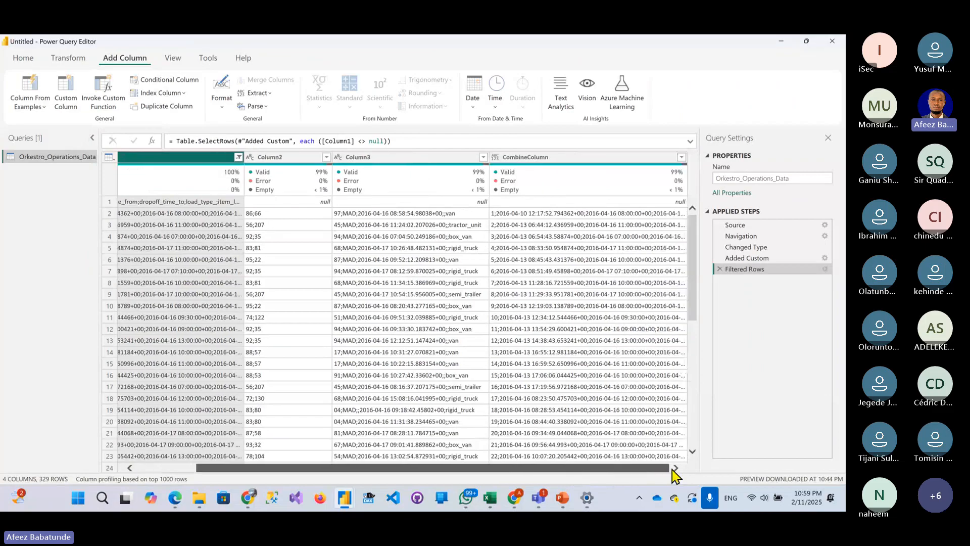
{"action": "left_click", "coordinate": [605, 202]}
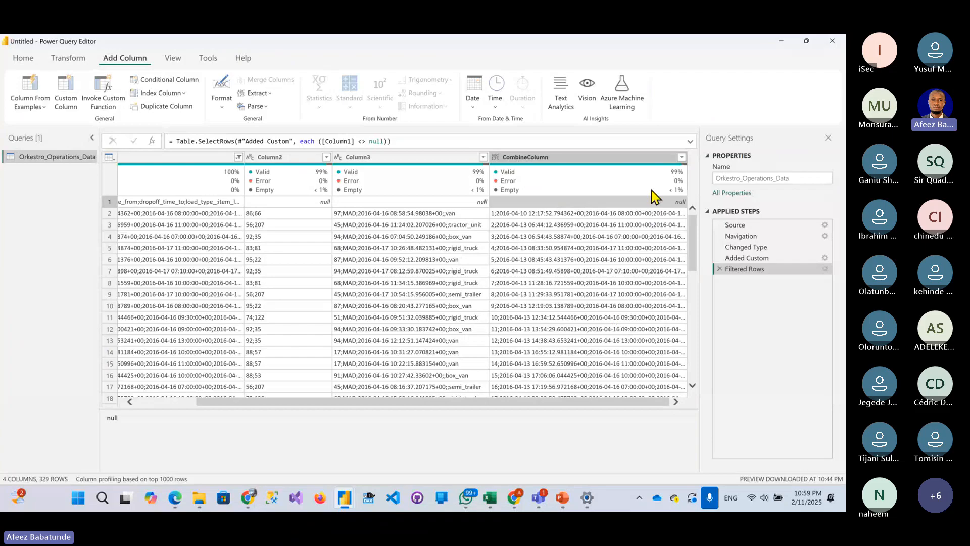
{"action": "mouse_move", "coordinate": [675, 191]}
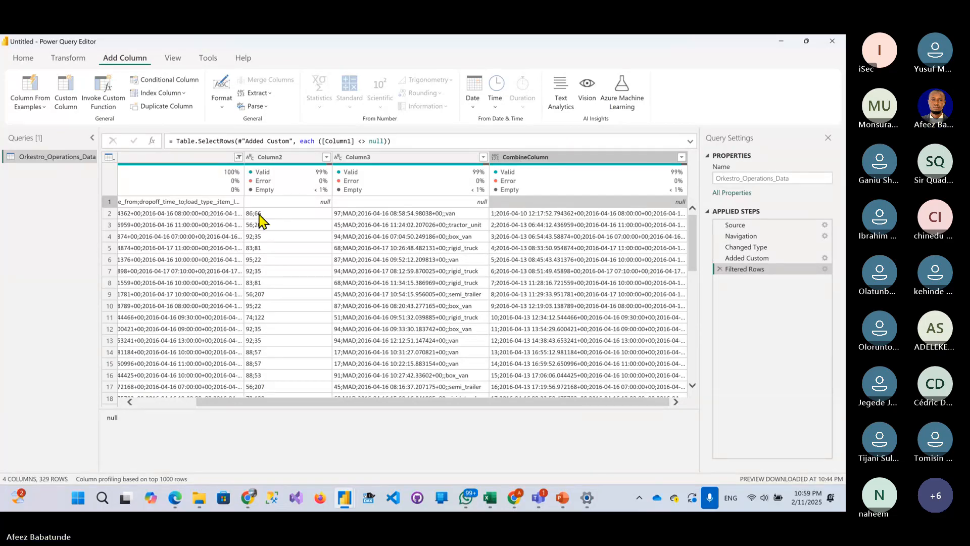
- Copy the full header text from row 1 of Column1 and select the row 1 cell of CombineColumn
{"action": "left_click", "coordinate": [175, 205]}
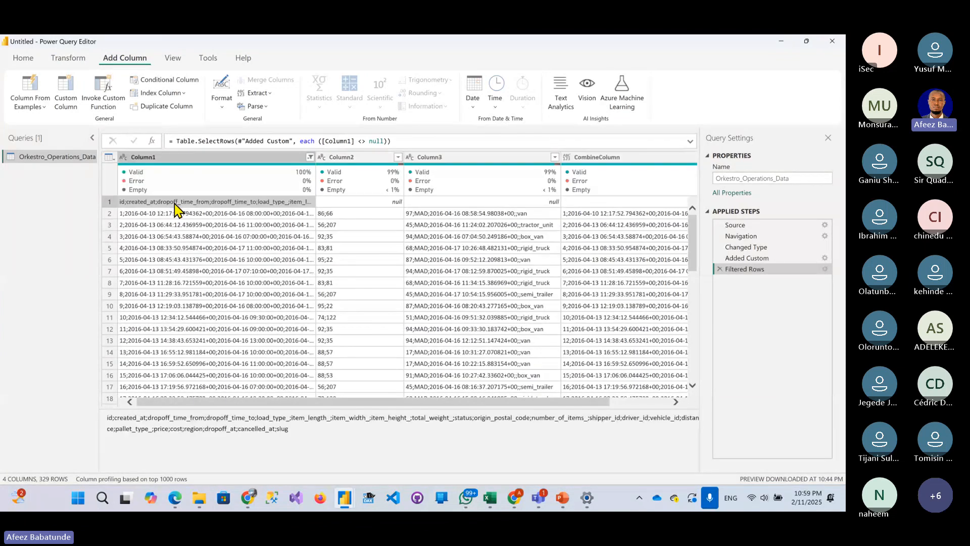
{"action": "left_click_drag", "start_coordinate": [293, 429], "coordinate": [206, 242]}
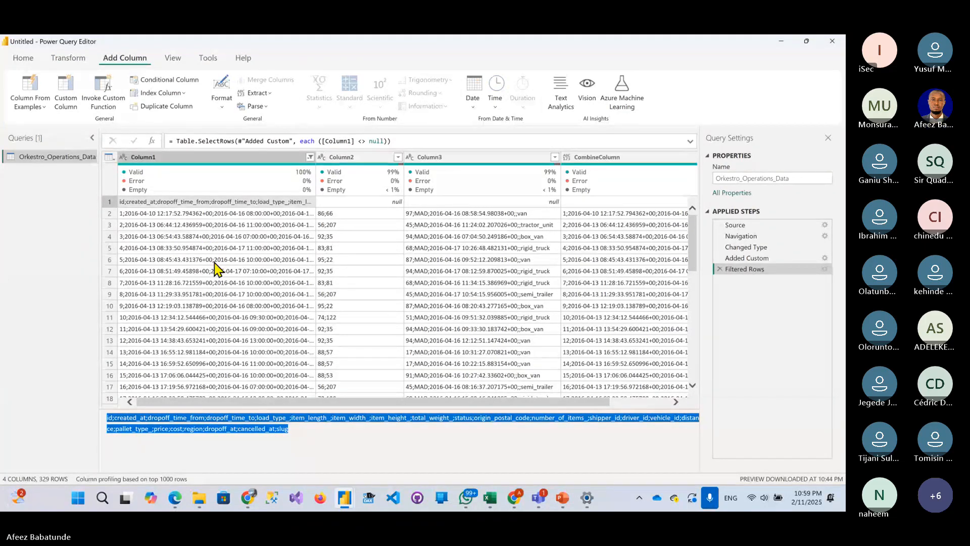
{"action": "right_click", "coordinate": [242, 430]}
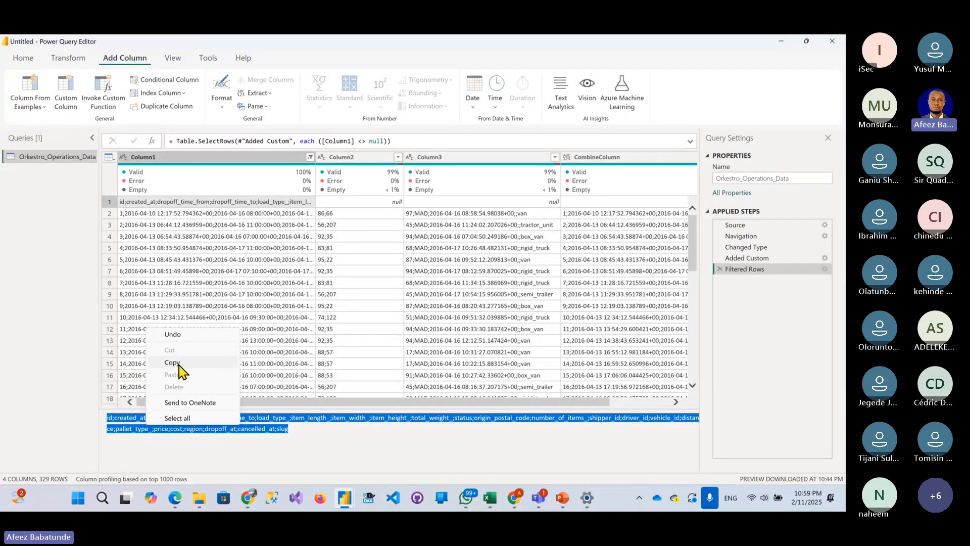
{"action": "left_click", "coordinate": [173, 363]}
{"action": "left_click", "coordinate": [621, 203]}
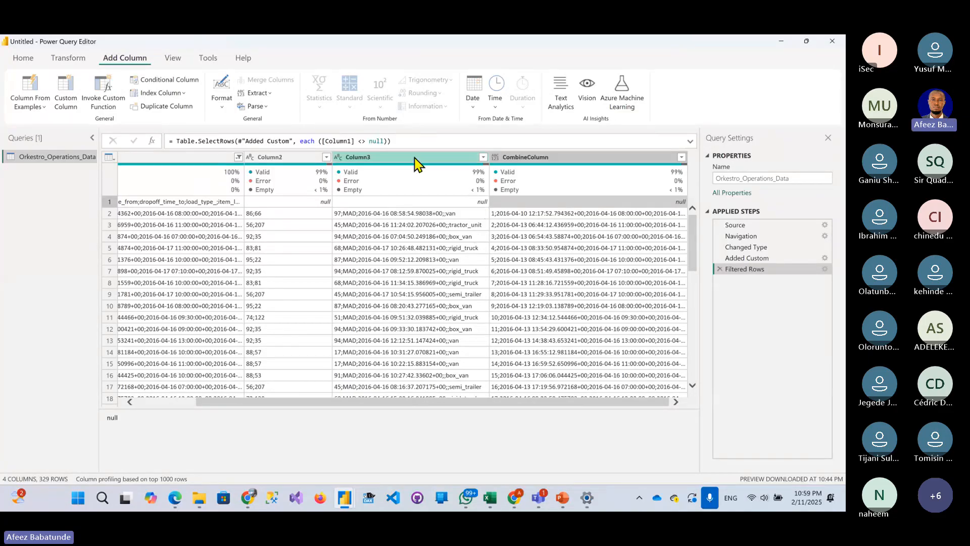
- Start a new custom column in the query and name it Combine With Headers
{"action": "left_click", "coordinate": [63, 102]}
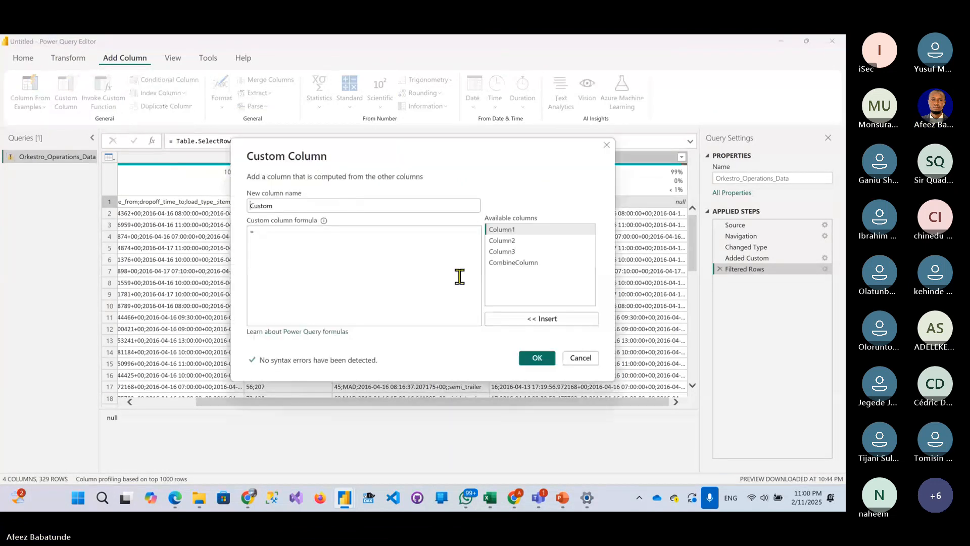
{"action": "double_click", "coordinate": [273, 205]}
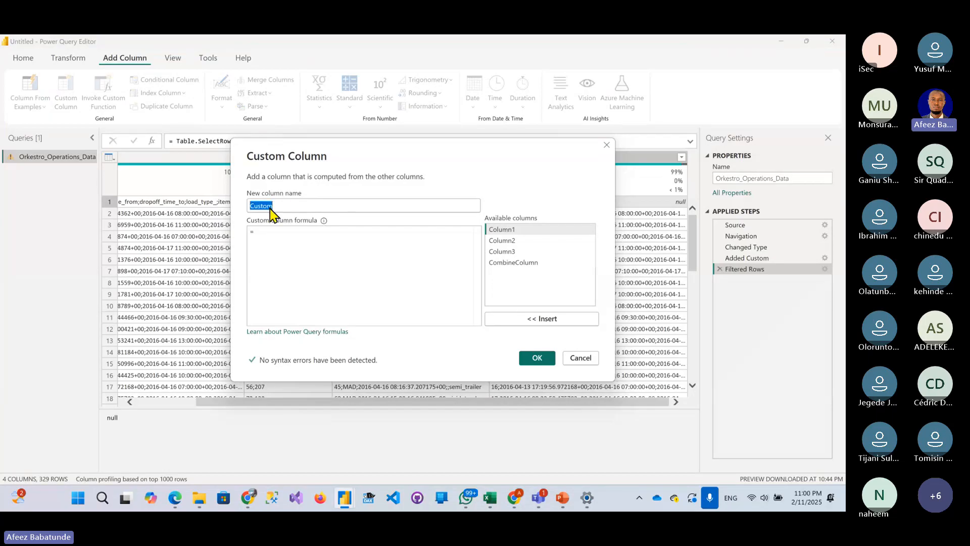
{"action": "type", "text": "Combi"}
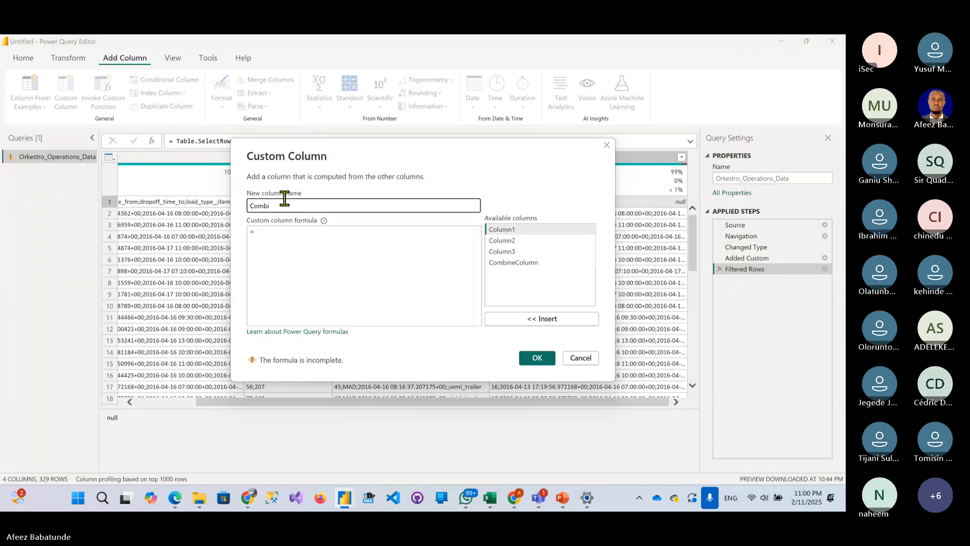
{"action": "type", "text": "ne"}
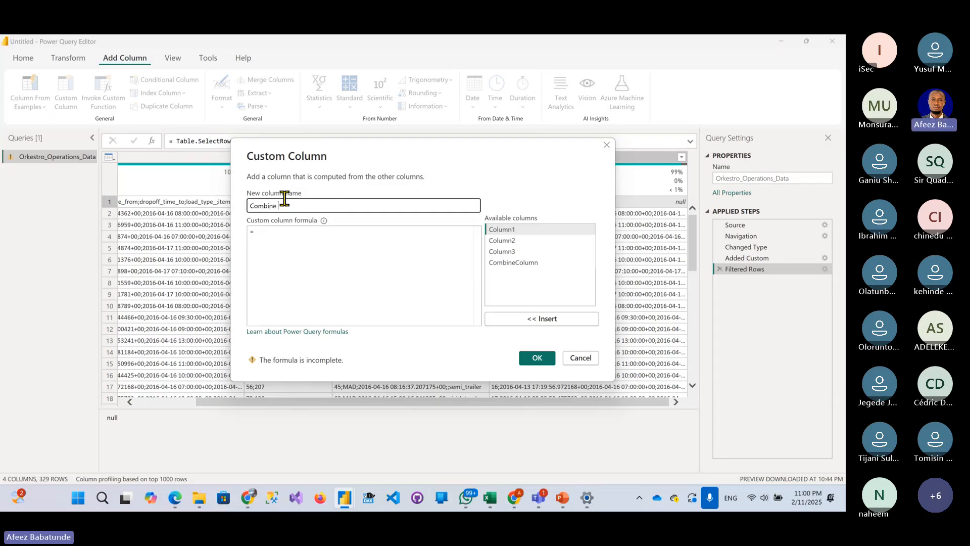
{"action": "type", "text": " W"}
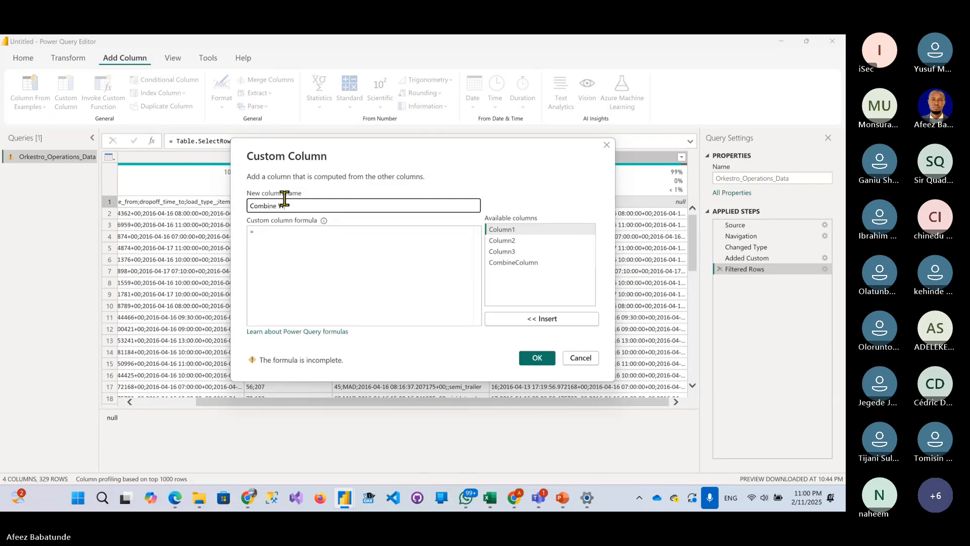
{"action": "type", "text": "ith"}
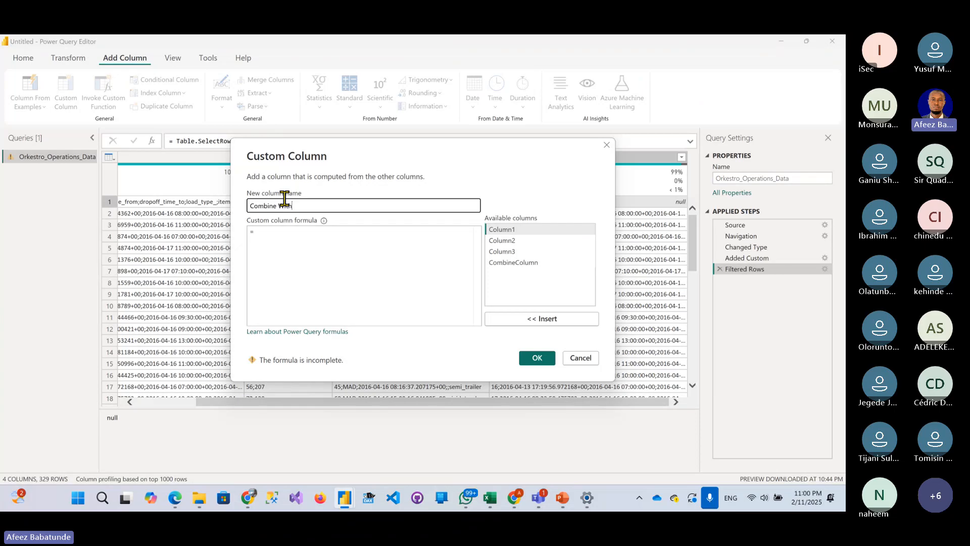
{"action": "type", "text": " Headers"}
{"action": "left_click", "coordinate": [285, 241]}
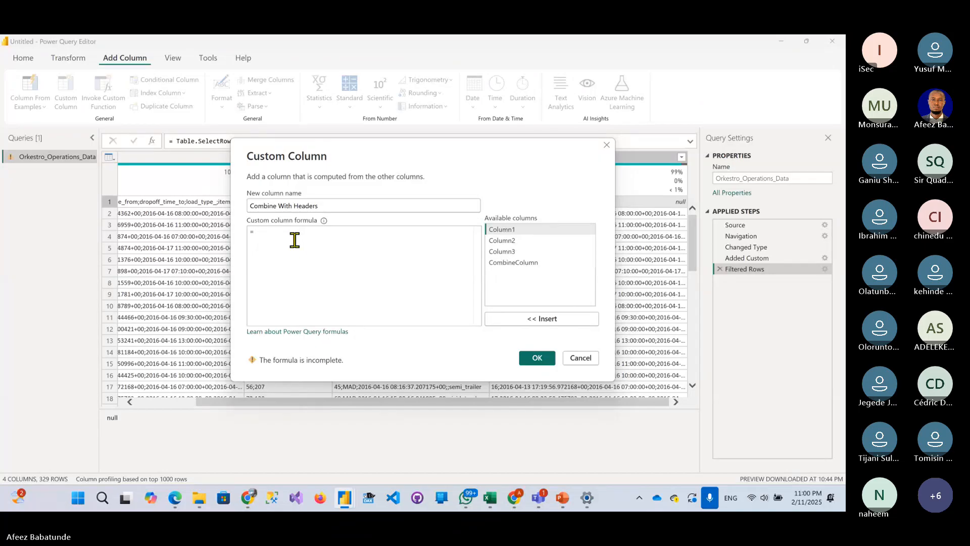
{"action": "type", "text": "["}
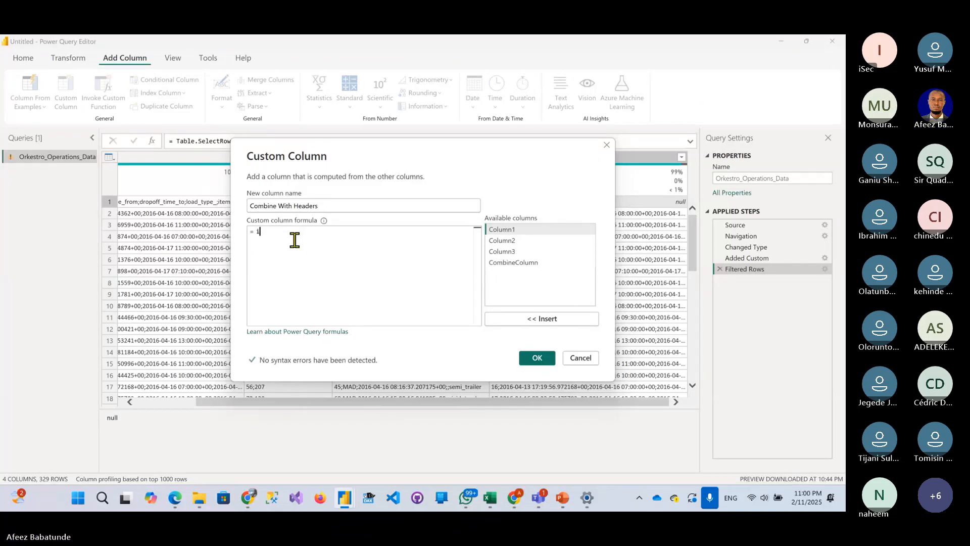
{"action": "type", "text": "f"}
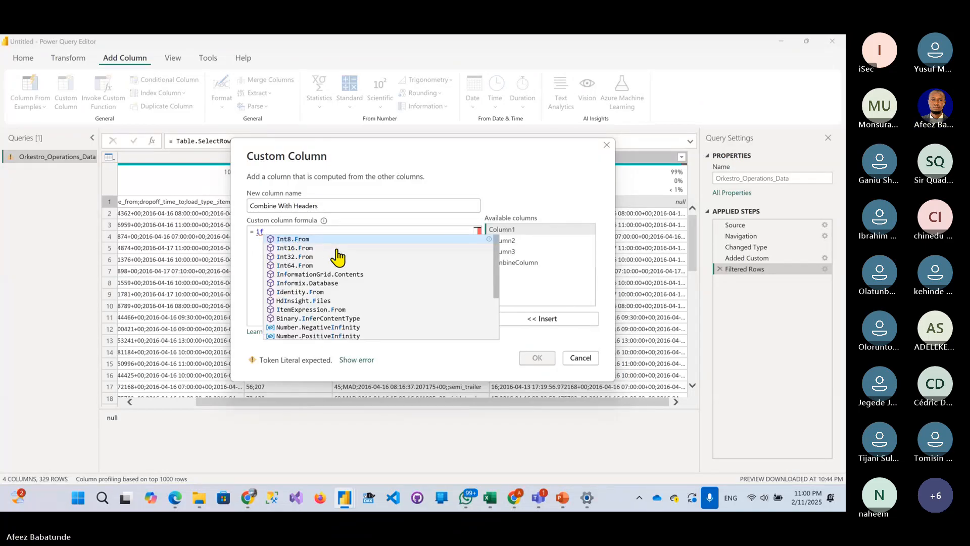
{"action": "key", "text": "Tab"}
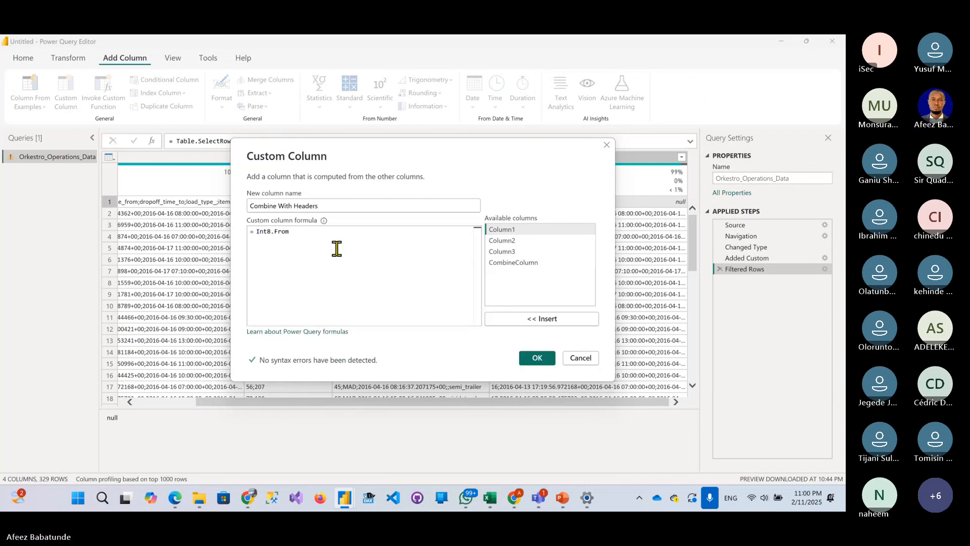
{"action": "key", "text": "BackSpace"}
{"action": "key", "text": "BackSpace"}
{"action": "key", "text": "BackSpace"}
{"action": "key", "text": "BackSpace"}
{"action": "key", "text": "BackSpace"}
{"action": "key", "text": "BackSpace"}
{"action": "key", "text": "BackSpace"}
{"action": "key", "text": "BackSpace"}
{"action": "key", "text": "BackSpace"}
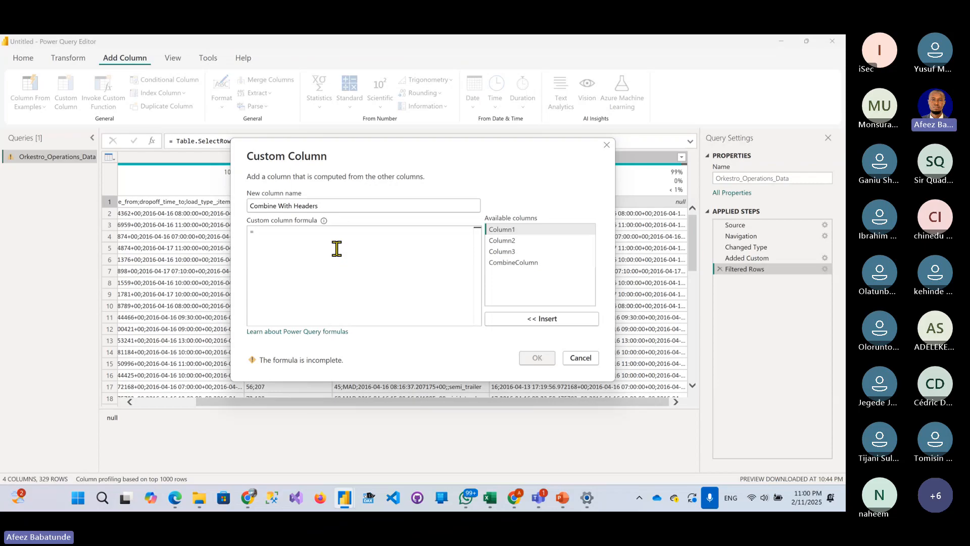
- Begin the custom column formula with the condition if [CombineColumn] = null
{"action": "type", "text": "if"}
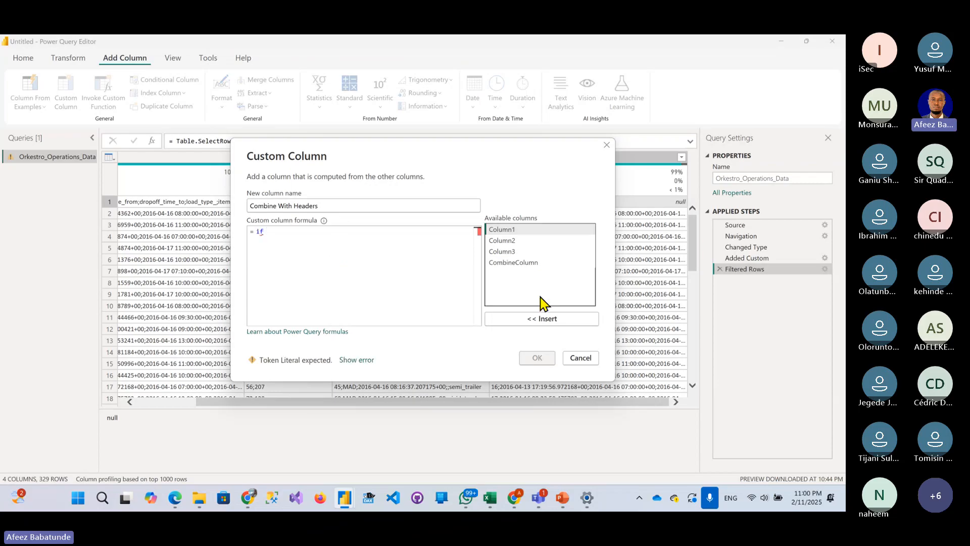
{"action": "double_click", "coordinate": [515, 263]}
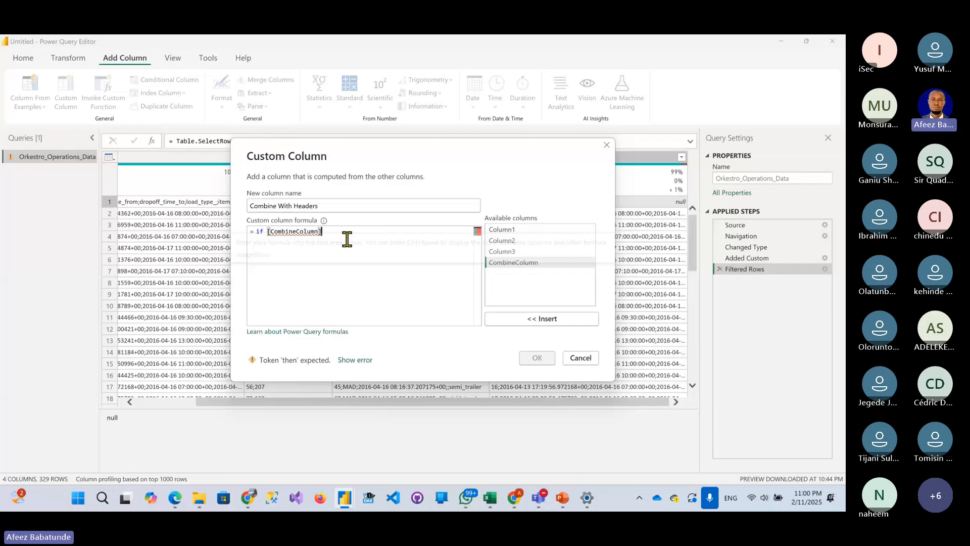
{"action": "type", "text": "= null"}
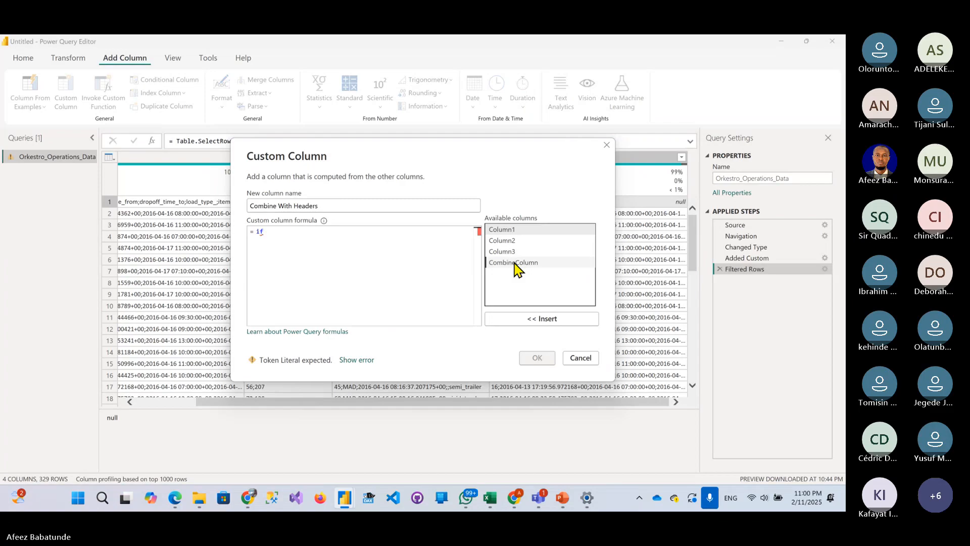
{"action": "double_click", "coordinate": [515, 263]}
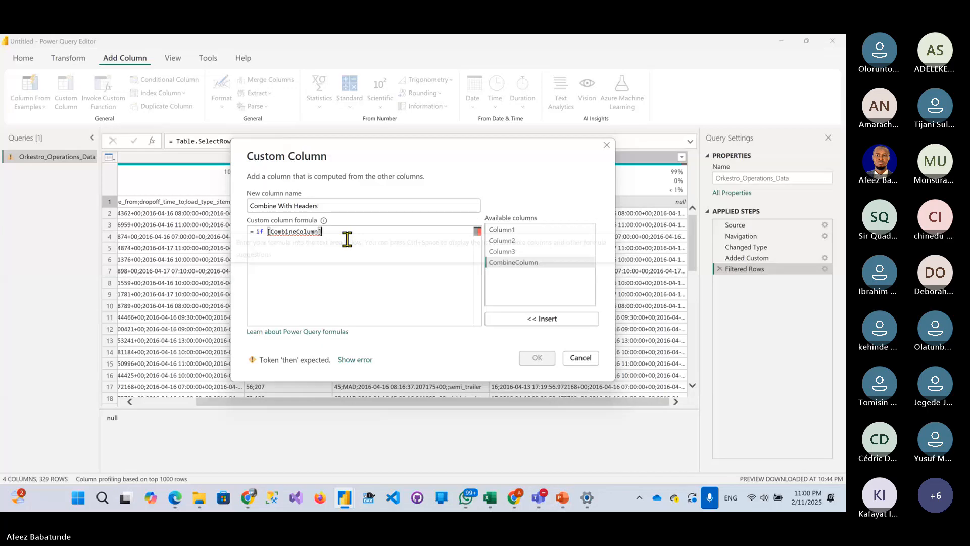
{"action": "type", "text": "= null"}
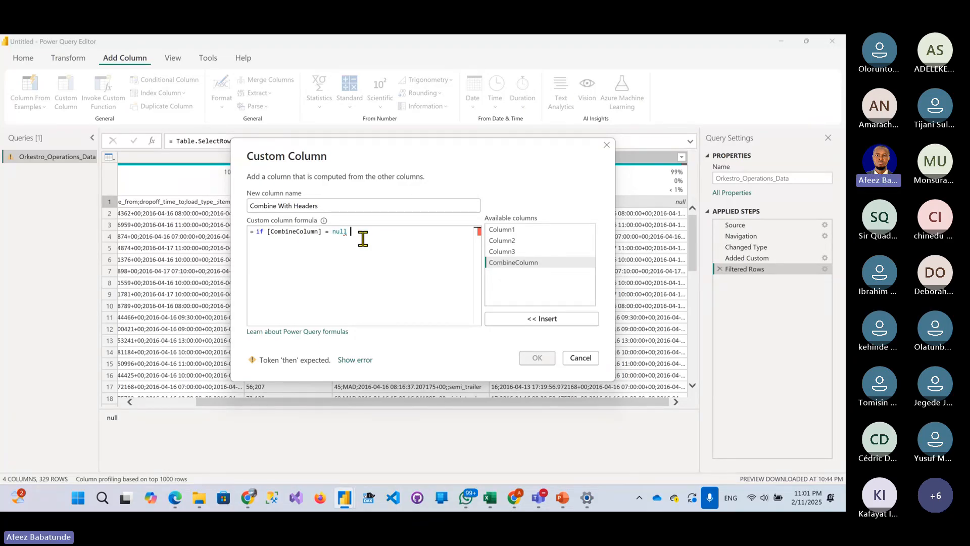
- Complete the formula with then [Column1] else [CombineColumn] and create the Combine With Headers column
{"action": "type", "text": " then"}
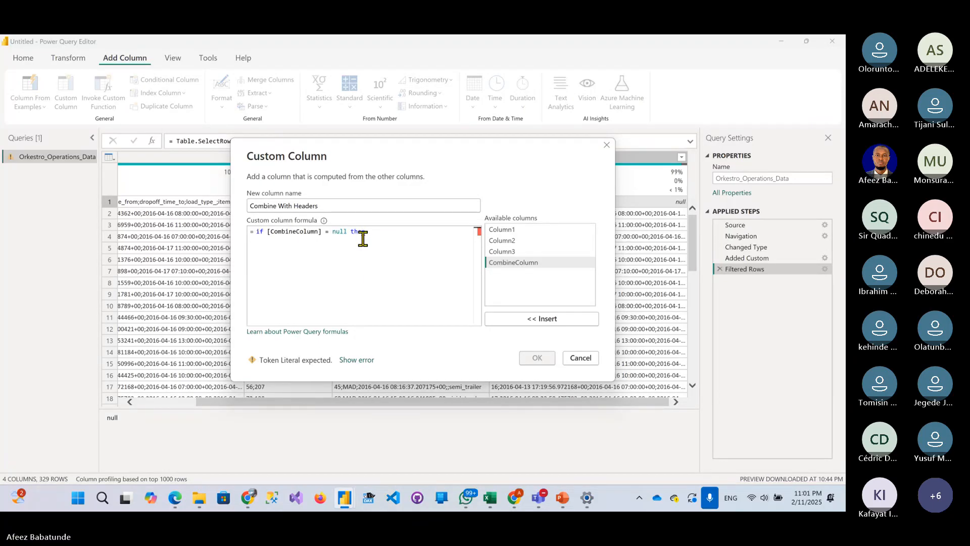
{"action": "left_click", "coordinate": [508, 230]}
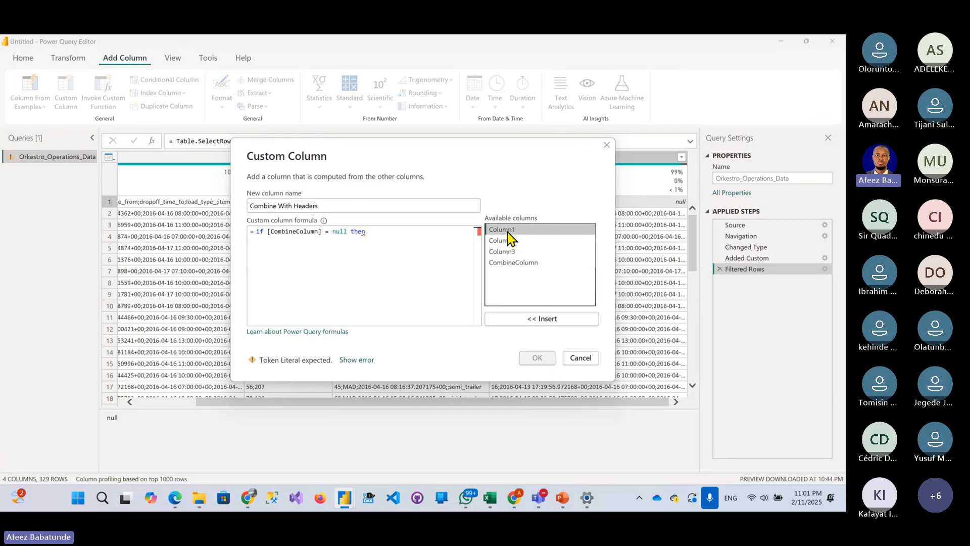
{"action": "left_click", "coordinate": [550, 320]}
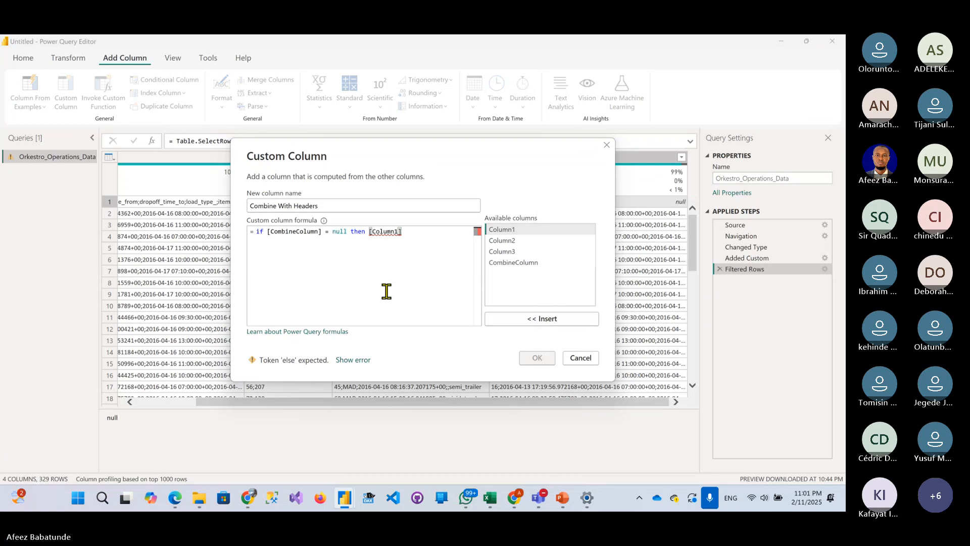
{"action": "type", "text": "e"}
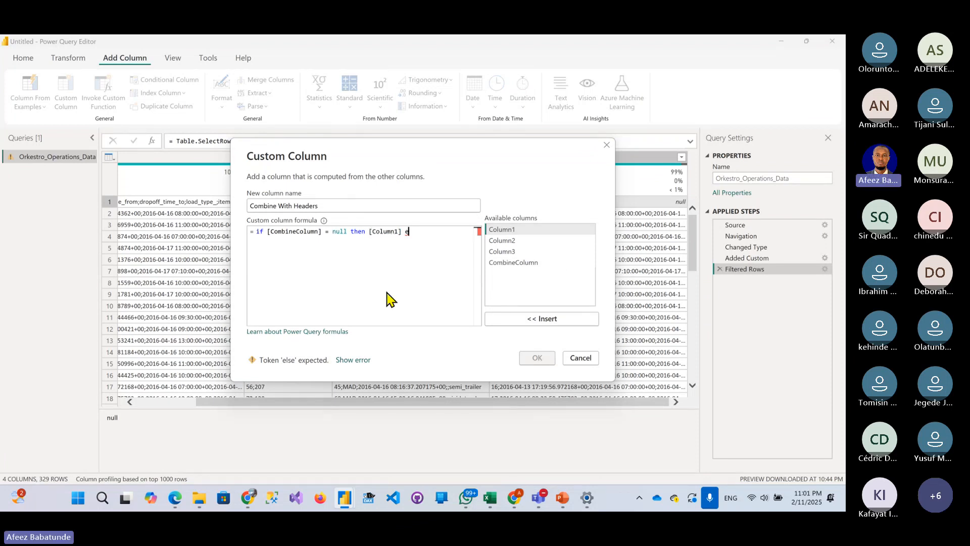
{"action": "type", "text": "sle"}
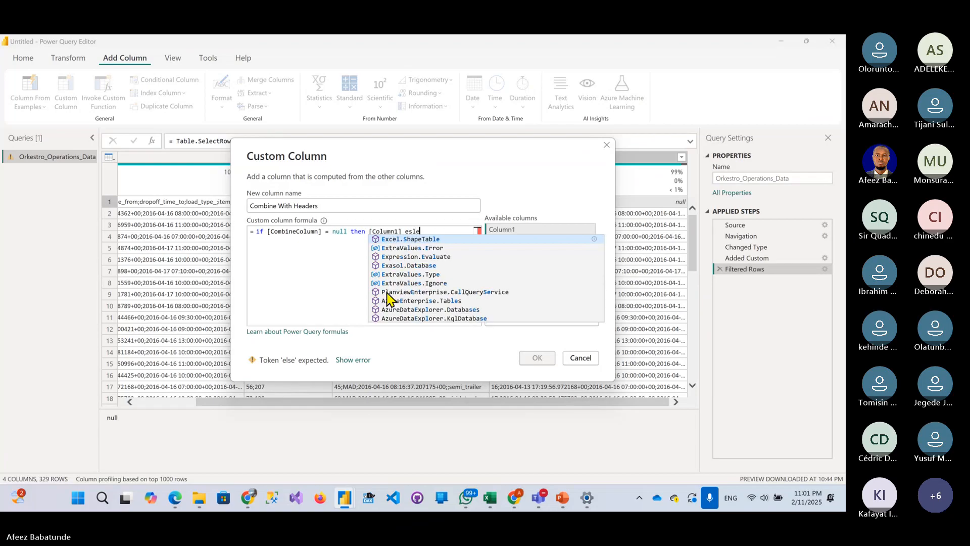
{"action": "key", "text": "BackSpace"}
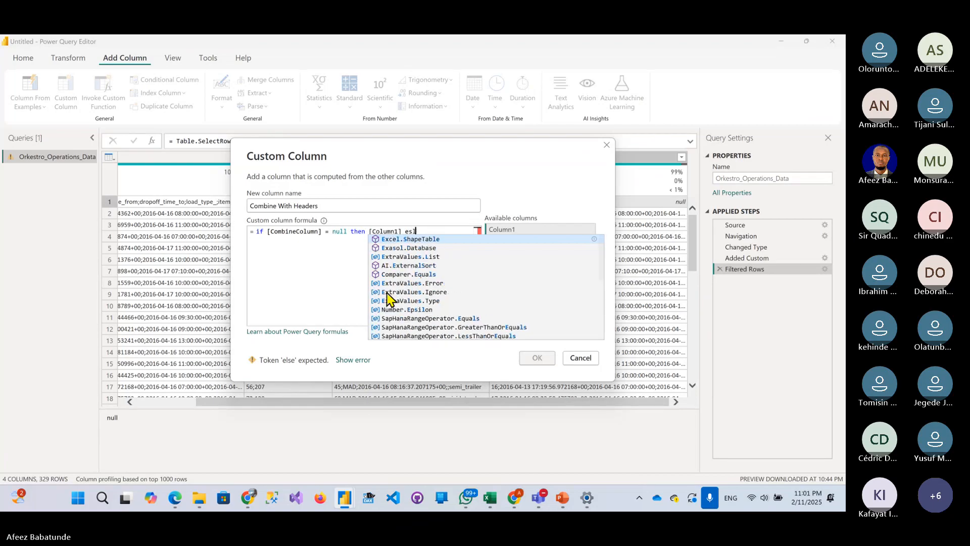
{"action": "key", "text": "BackSpace"}
{"action": "key", "text": "BackSpace"}
{"action": "type", "text": "lse"}
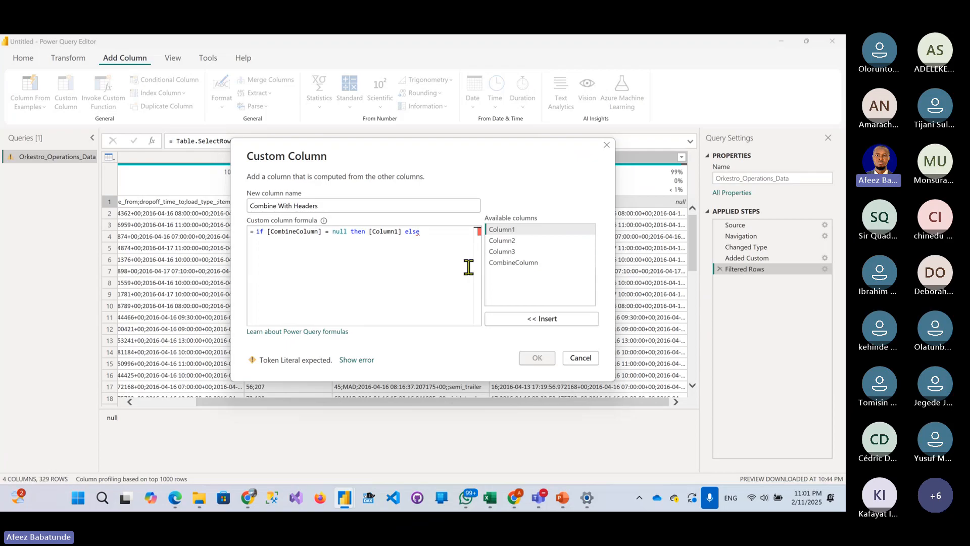
{"action": "left_click", "coordinate": [513, 262]}
{"action": "left_click", "coordinate": [530, 319]}
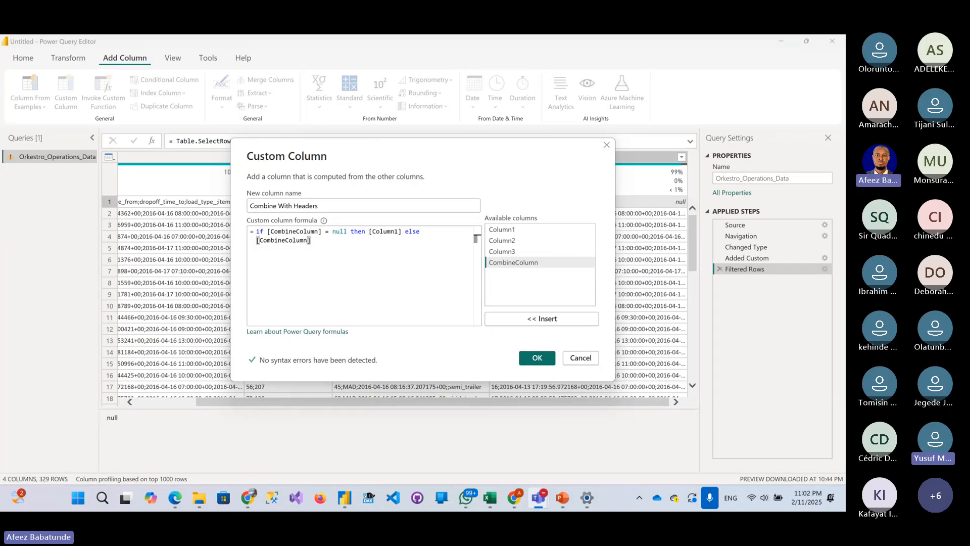
{"action": "left_click", "coordinate": [327, 241]}
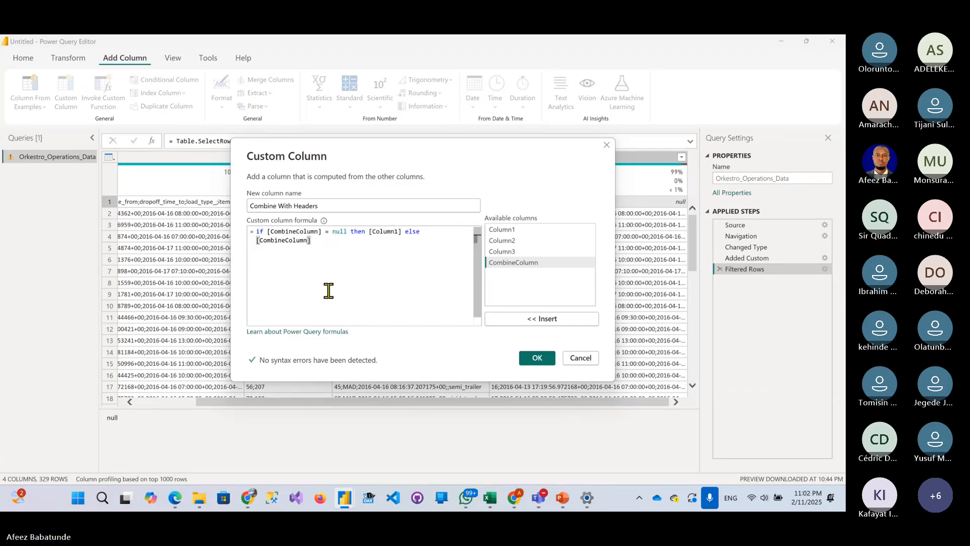
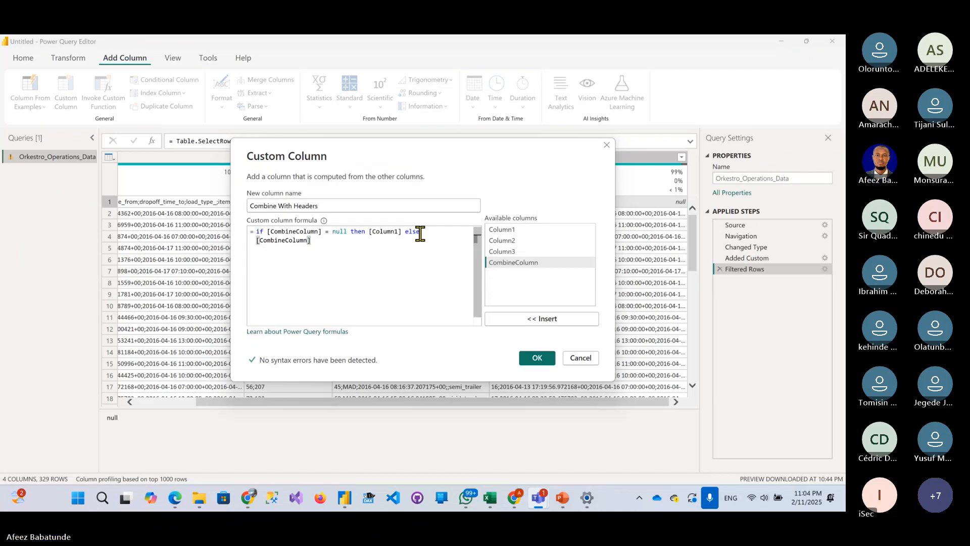
{"action": "left_click", "coordinate": [537, 357]}
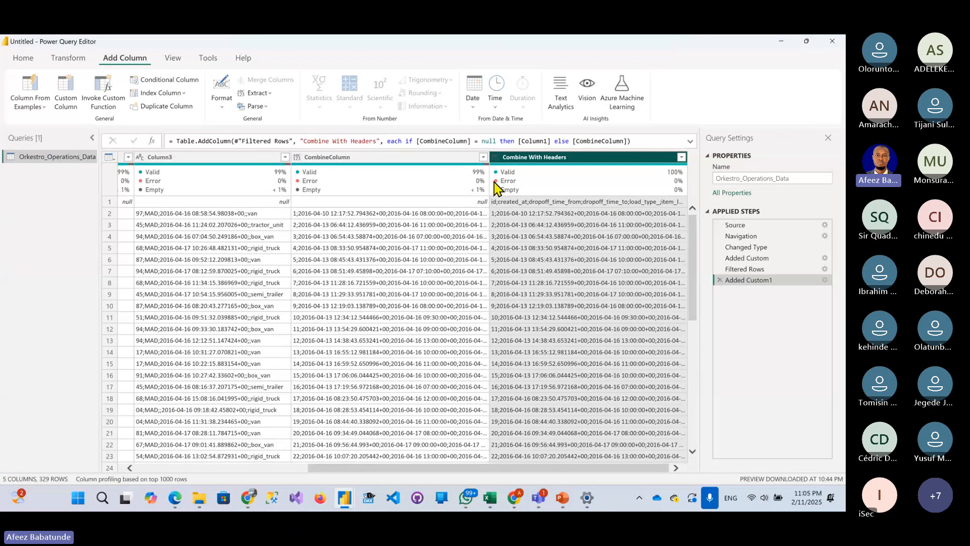
{"action": "mouse_move", "coordinate": [668, 178]}
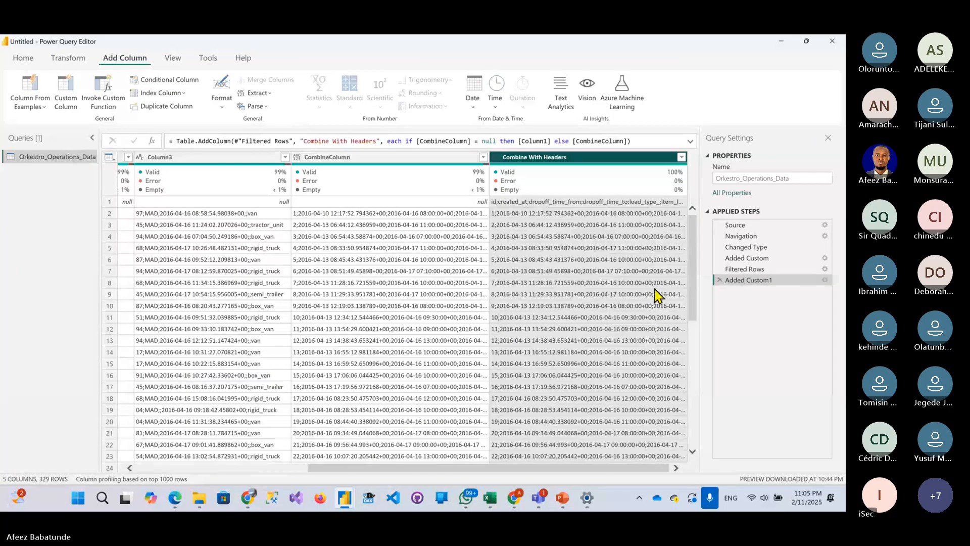
{"action": "mouse_move", "coordinate": [626, 167]}
{"action": "mouse_move", "coordinate": [551, 169]}
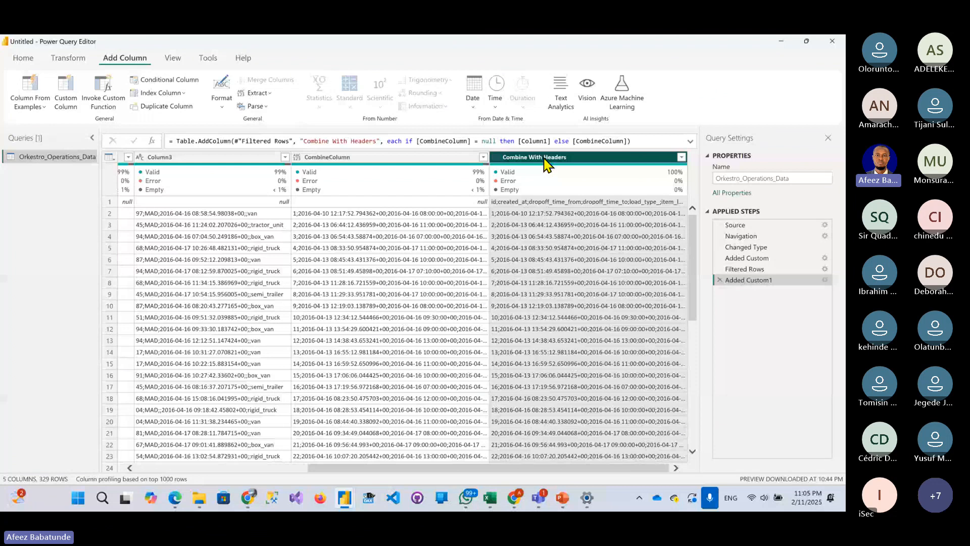
{"action": "left_click", "coordinate": [23, 58]}
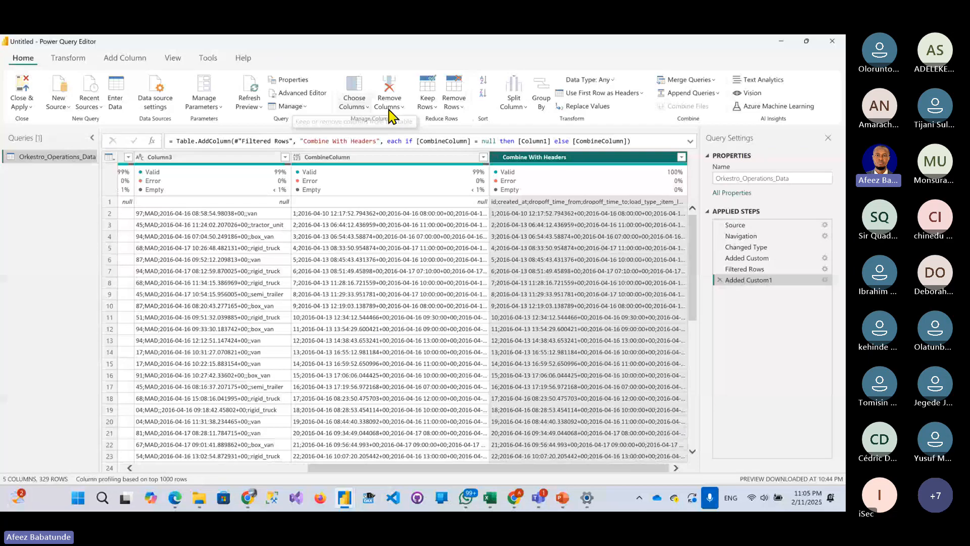
{"action": "left_click", "coordinate": [403, 107]}
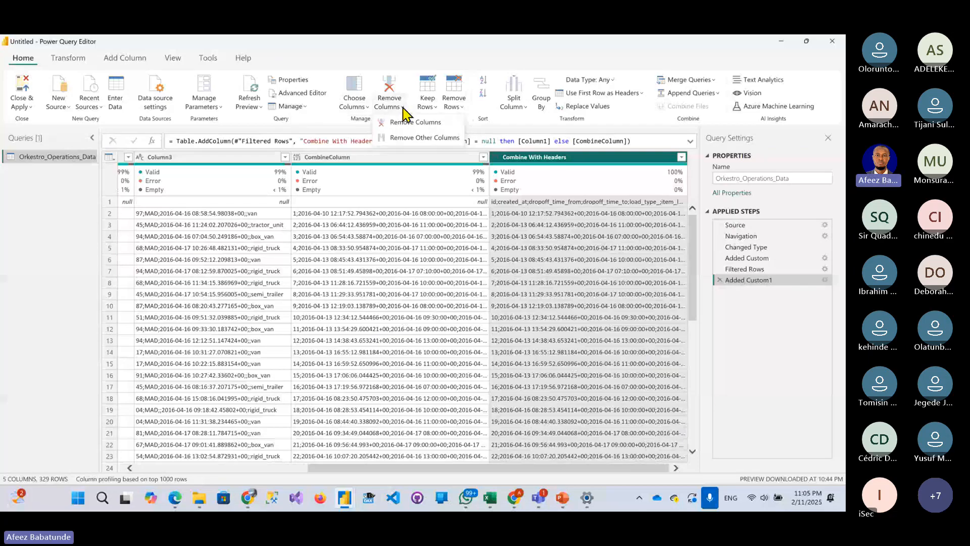
{"action": "left_click", "coordinate": [360, 108]}
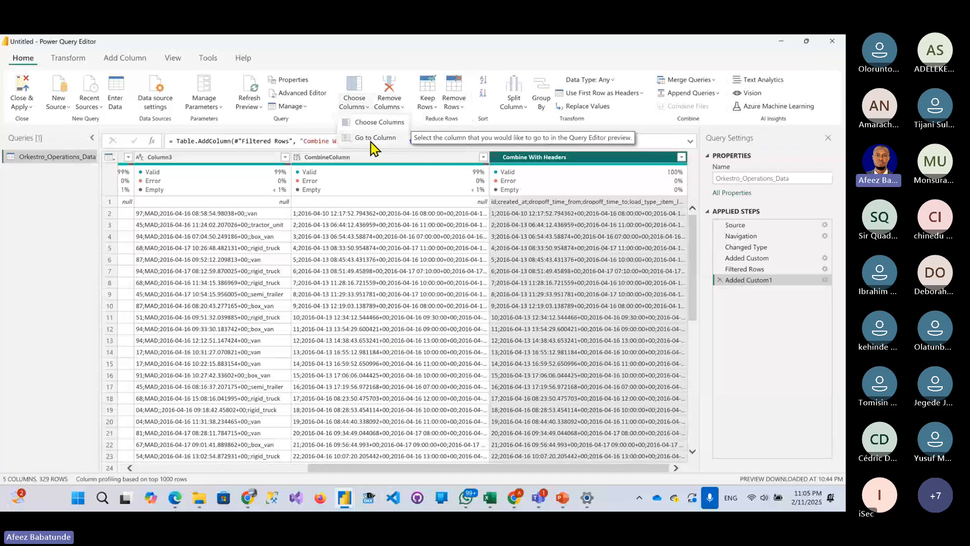
{"action": "left_click", "coordinate": [378, 122]}
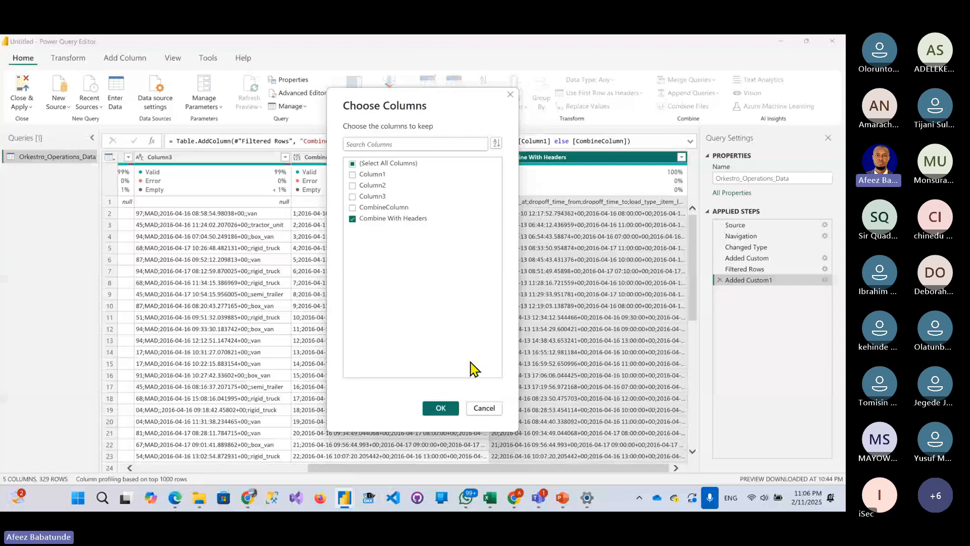
{"action": "left_click", "coordinate": [499, 408]}
- Remove every column of the query except Combine With Headers
{"action": "right_click", "coordinate": [558, 159]}
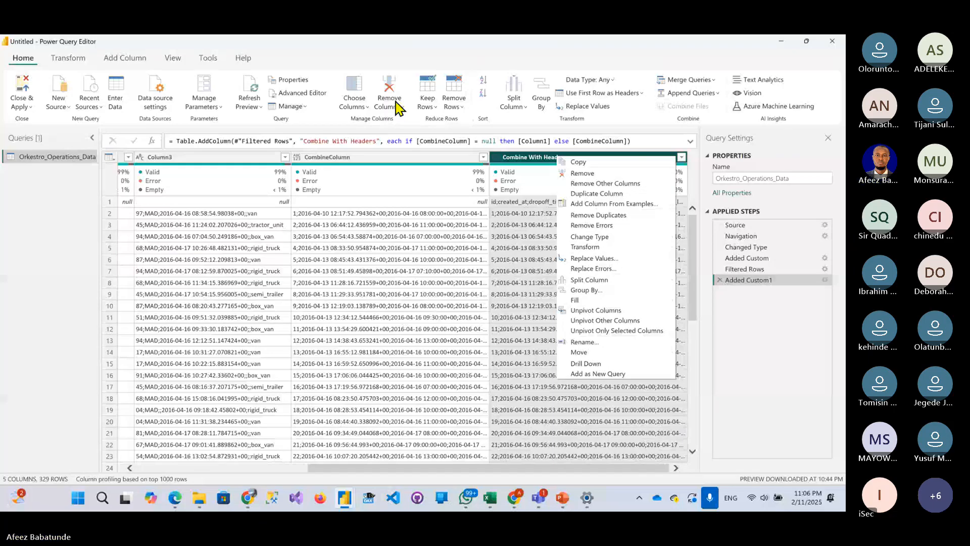
{"action": "left_click", "coordinate": [605, 183]}
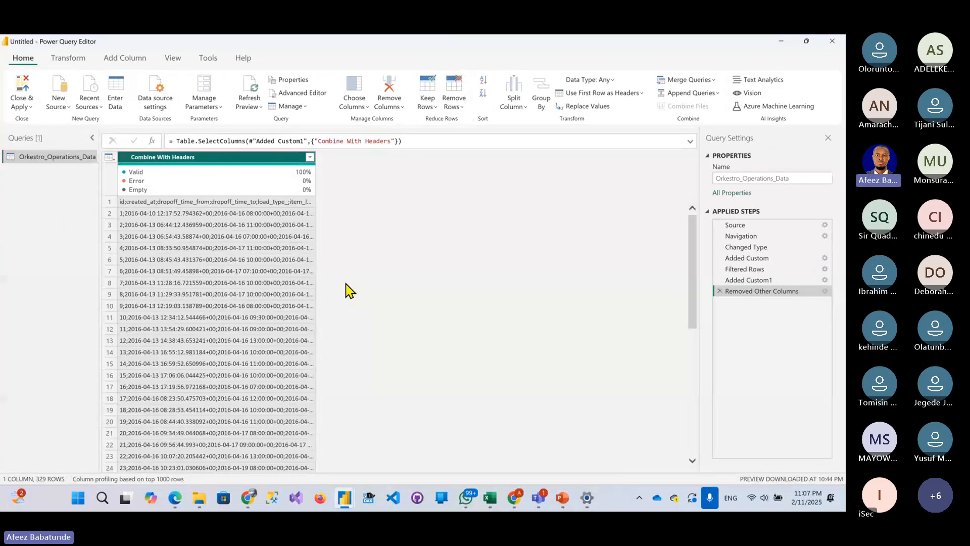
{"action": "scroll", "coordinate": [218, 278], "scroll_direction": "down", "scroll_amount": 5}
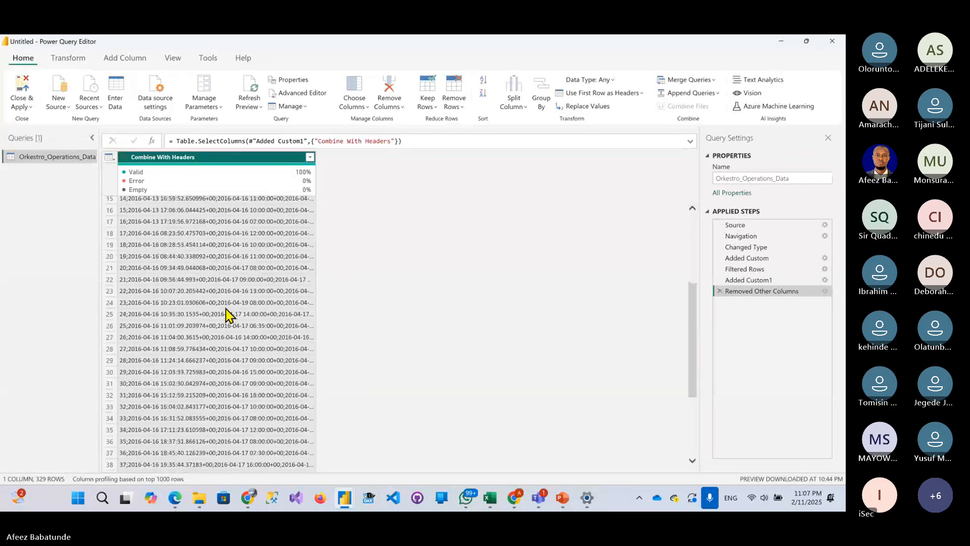
{"action": "scroll", "coordinate": [230, 315], "scroll_direction": "up", "scroll_amount": 5}
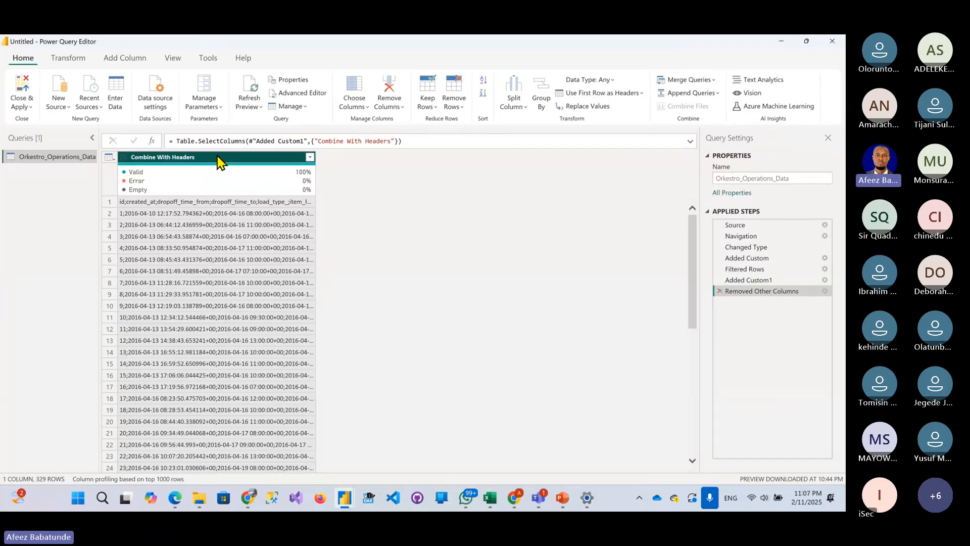
- Split the Combine With Headers column by the semicolon delimiter at each occurrence
{"action": "left_click", "coordinate": [514, 101]}
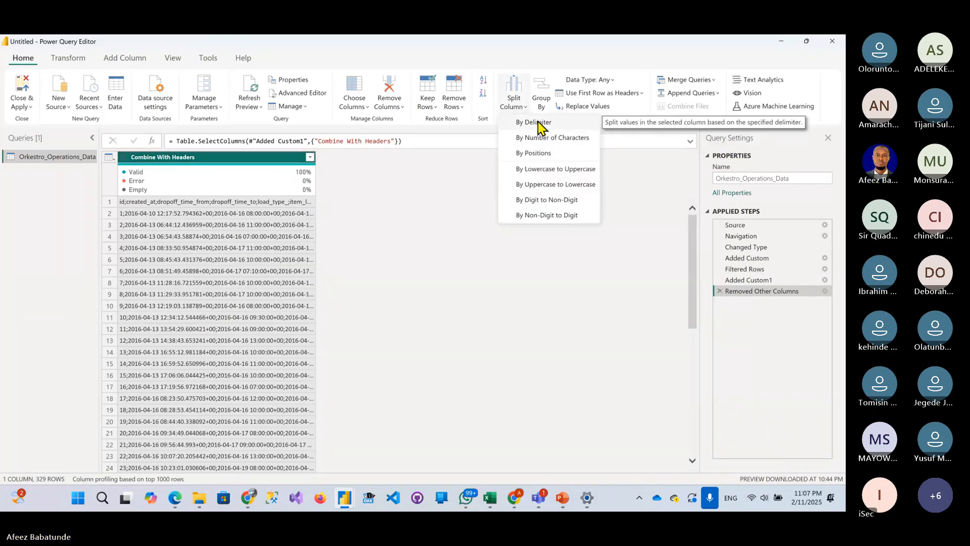
{"action": "left_click", "coordinate": [536, 123]}
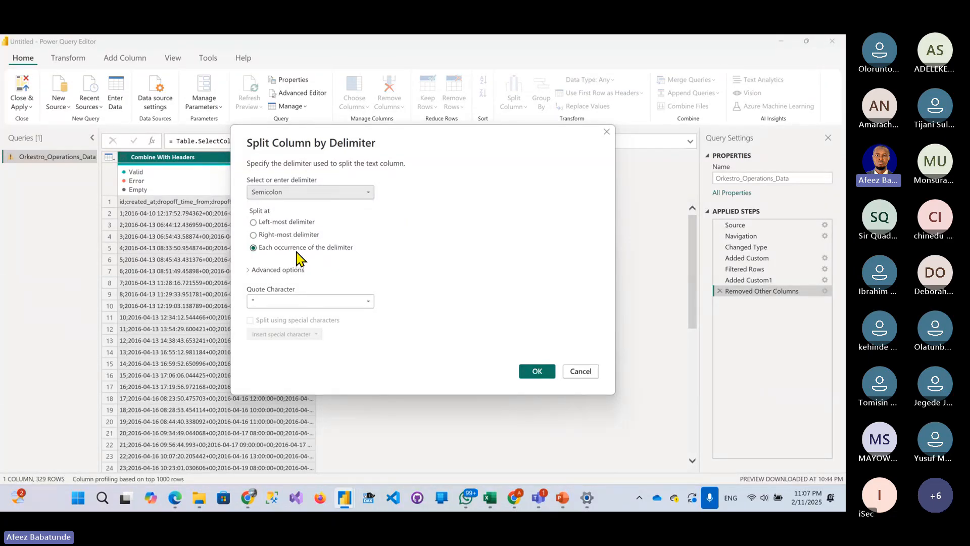
{"action": "left_click", "coordinate": [529, 373]}
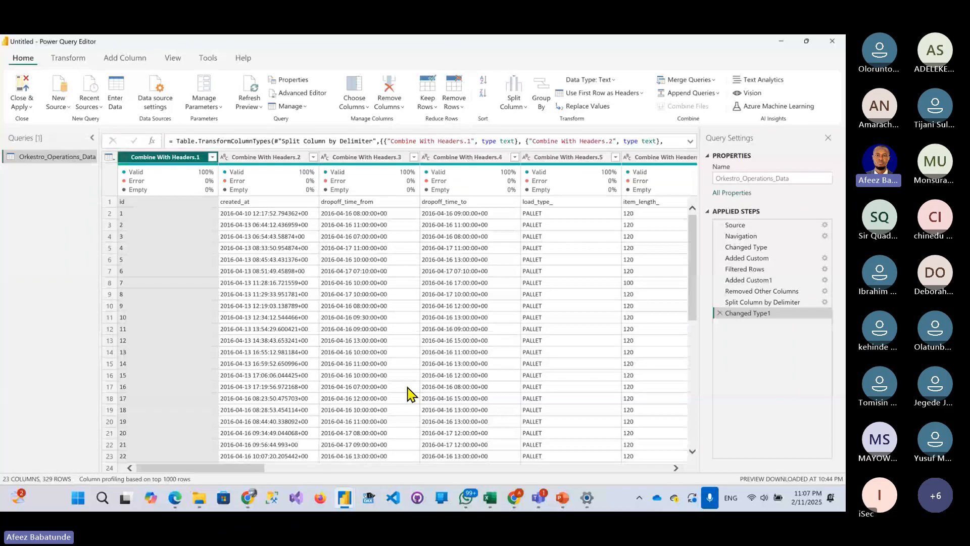
- Examine the row 1 values across the split columns to check the field names they hold
{"action": "left_click", "coordinate": [146, 207]}
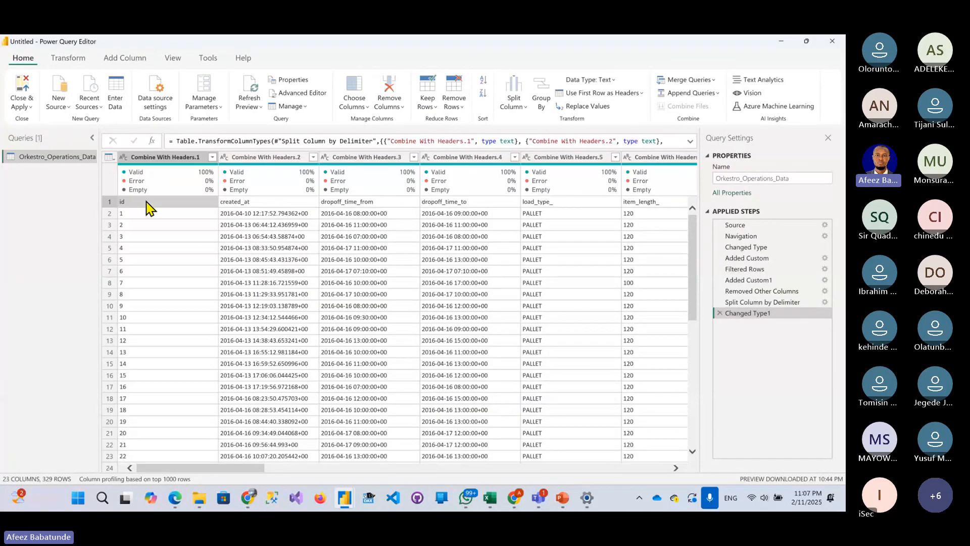
{"action": "left_click", "coordinate": [255, 201]}
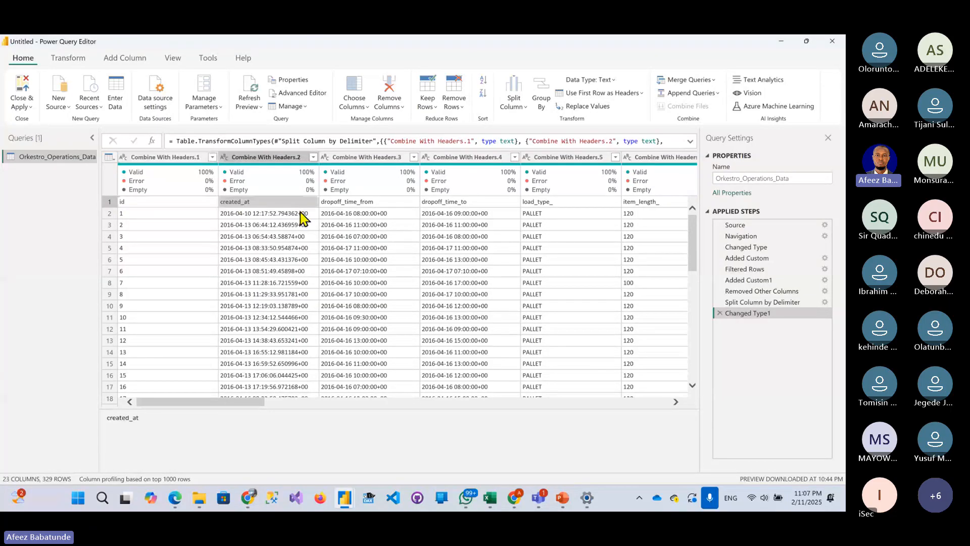
{"action": "key", "text": "Right"}
{"action": "key", "text": "Right"}
{"action": "key", "text": "Right"}
{"action": "key", "text": "Right"}
{"action": "key", "text": "Right"}
{"action": "key", "text": "Right"}
{"action": "key", "text": "Right"}
{"action": "key", "text": "Right"}
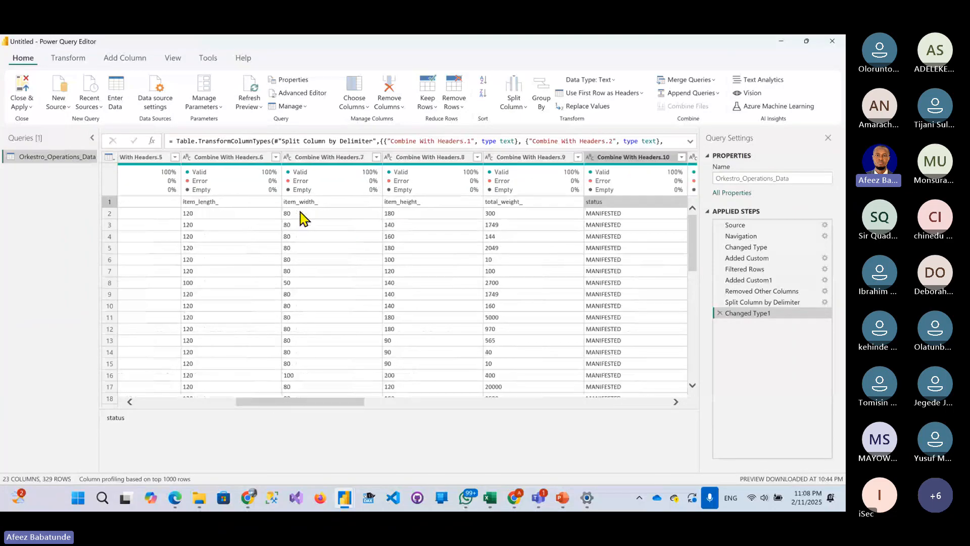
{"action": "key", "text": "Left"}
{"action": "key", "text": "Left"}
{"action": "key", "text": "Left"}
{"action": "key", "text": "Left"}
{"action": "key", "text": "Left"}
{"action": "key", "text": "Left"}
{"action": "key", "text": "Left"}
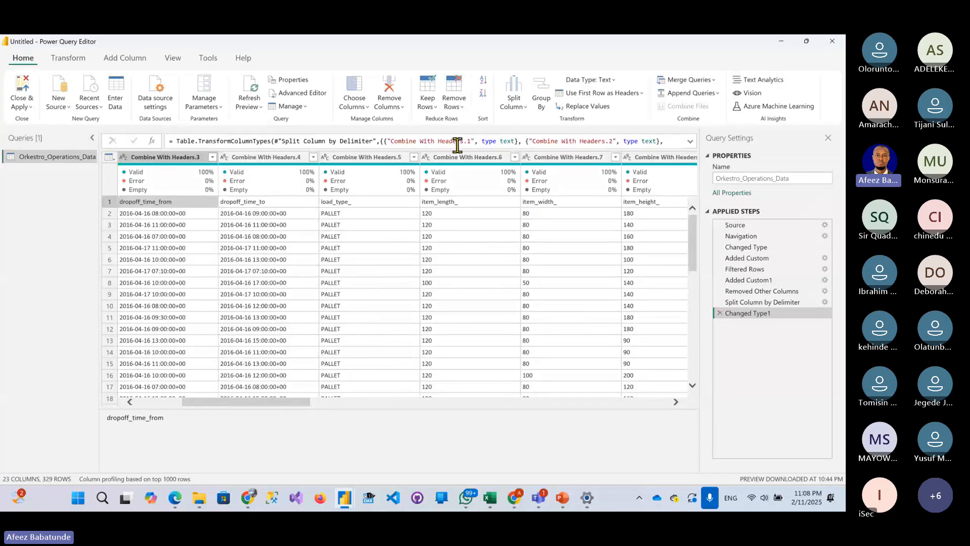
- Promote the first row of the split table to column headers
{"action": "left_click", "coordinate": [605, 103]}
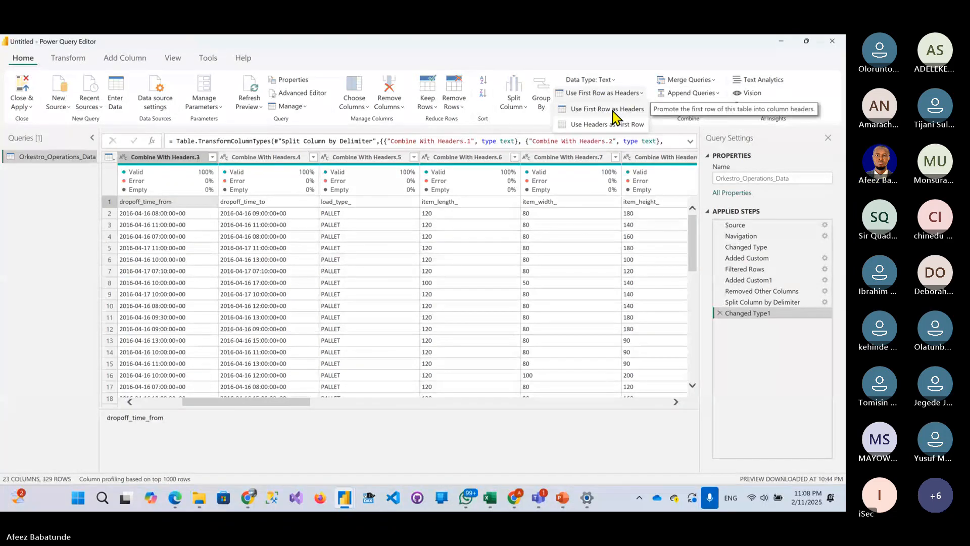
{"action": "left_click", "coordinate": [584, 111]}
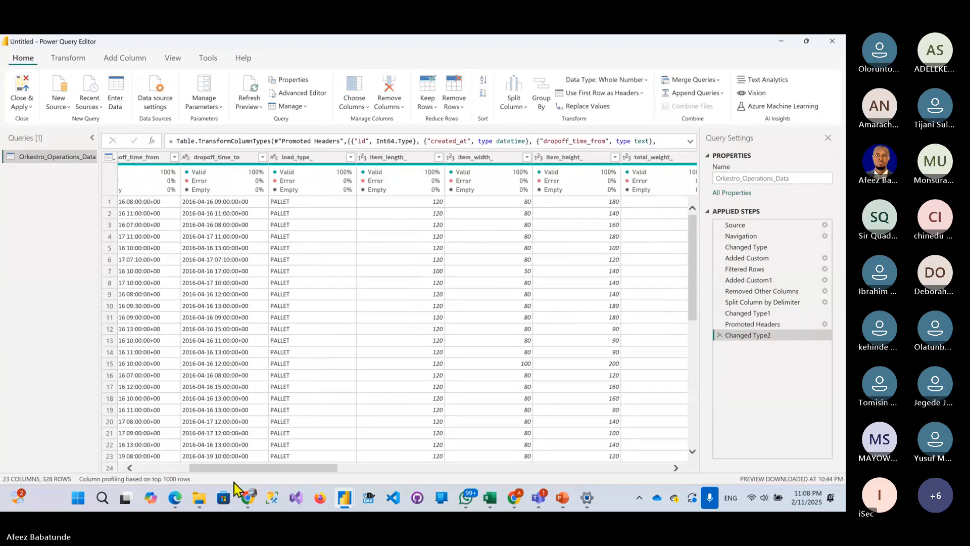
- Examine the created_at column's date-time values, error share and filter value list for entries that fail conversion
{"action": "left_click_drag", "start_coordinate": [234, 468], "coordinate": [119, 479]}
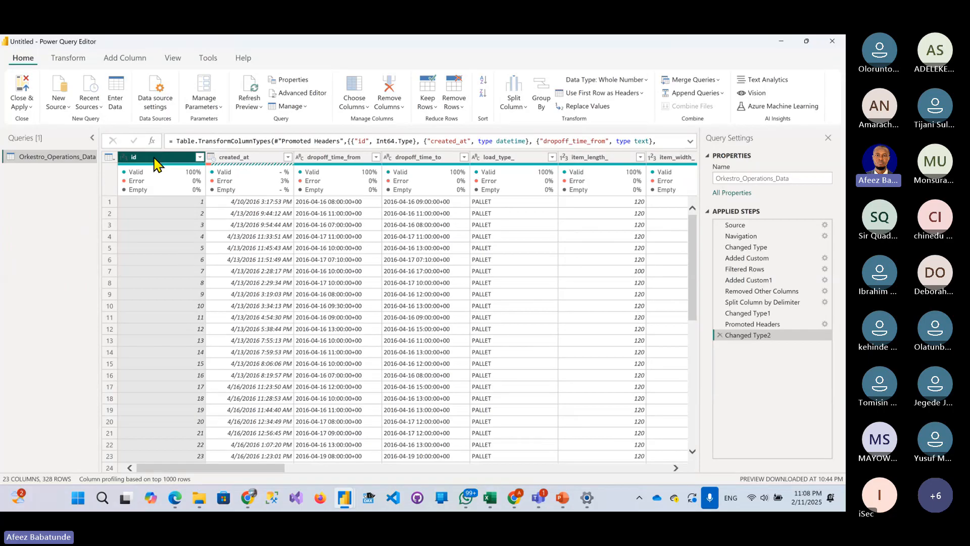
{"action": "left_click", "coordinate": [248, 157]}
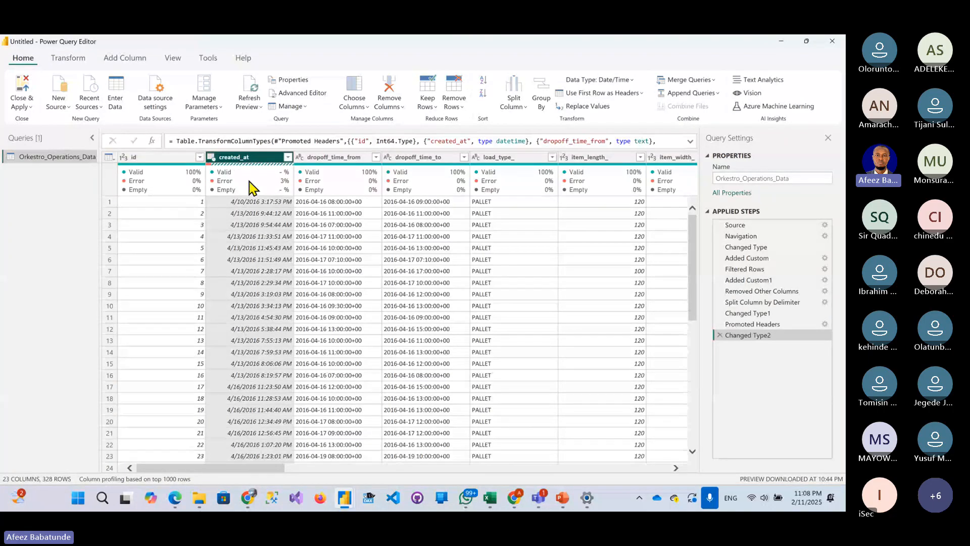
{"action": "scroll", "coordinate": [255, 303], "scroll_direction": "down", "scroll_amount": 2}
{"action": "scroll", "coordinate": [255, 308], "scroll_direction": "down", "scroll_amount": 2}
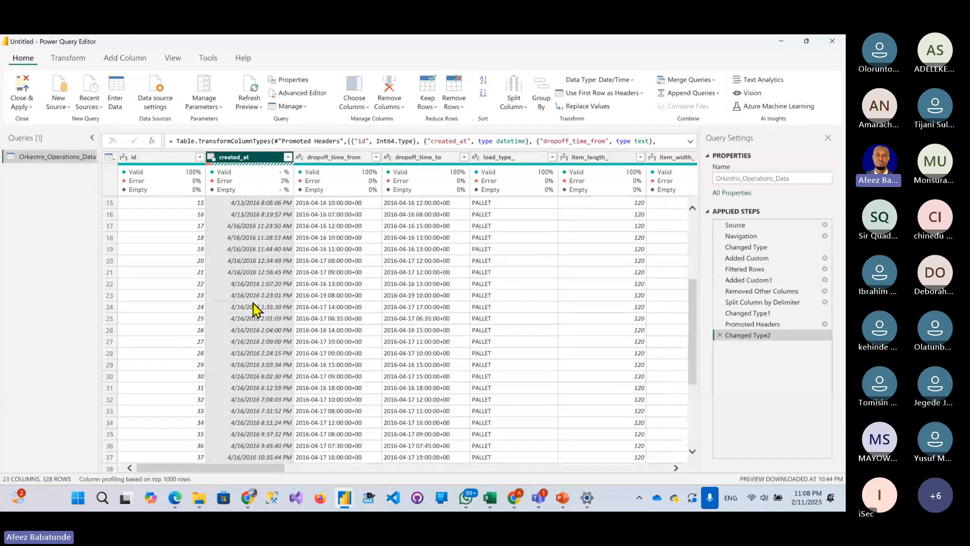
{"action": "scroll", "coordinate": [255, 309], "scroll_direction": "up", "scroll_amount": 4}
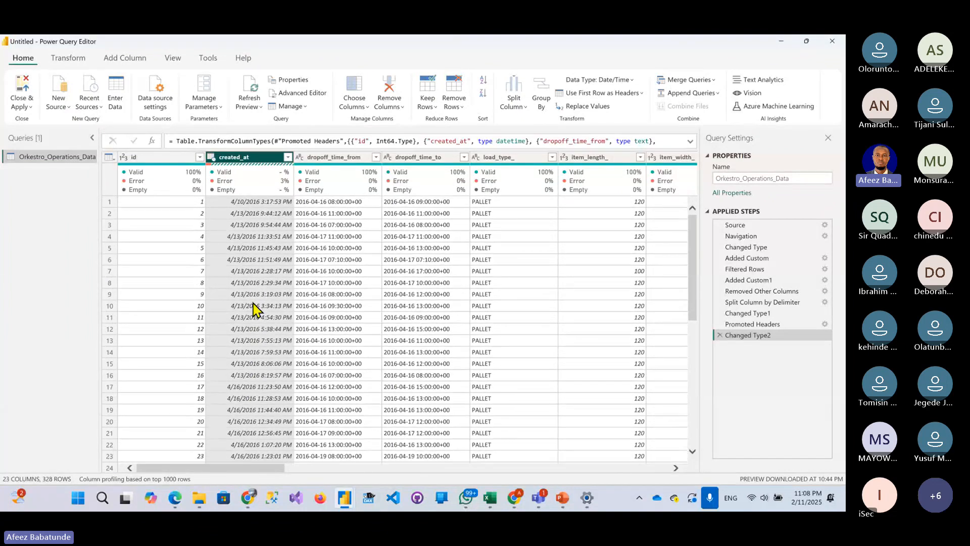
{"action": "scroll", "coordinate": [254, 308], "scroll_direction": "down", "scroll_amount": 1}
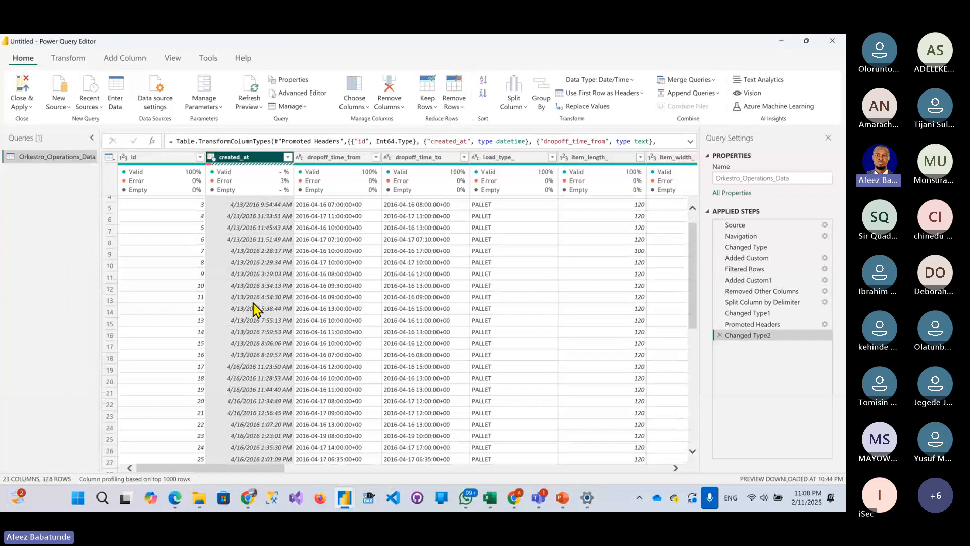
{"action": "scroll", "coordinate": [255, 308], "scroll_direction": "down", "scroll_amount": 1}
{"action": "mouse_move", "coordinate": [276, 198]}
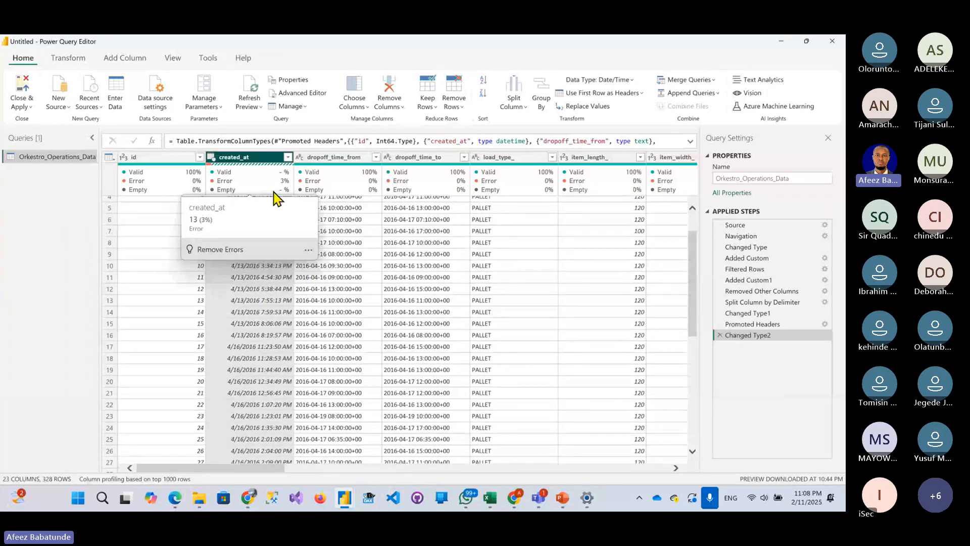
{"action": "left_click", "coordinate": [288, 157]}
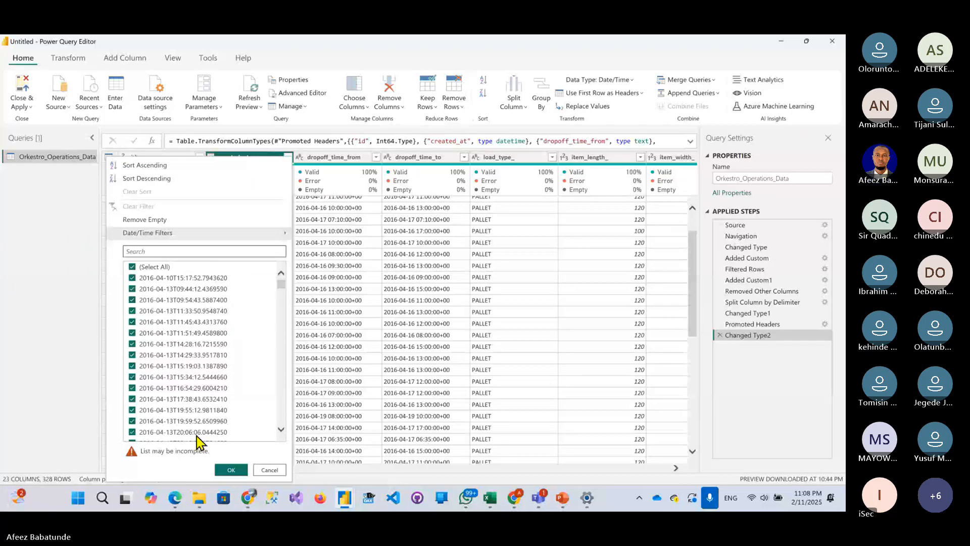
{"action": "left_click_drag", "start_coordinate": [283, 283], "coordinate": [284, 435]}
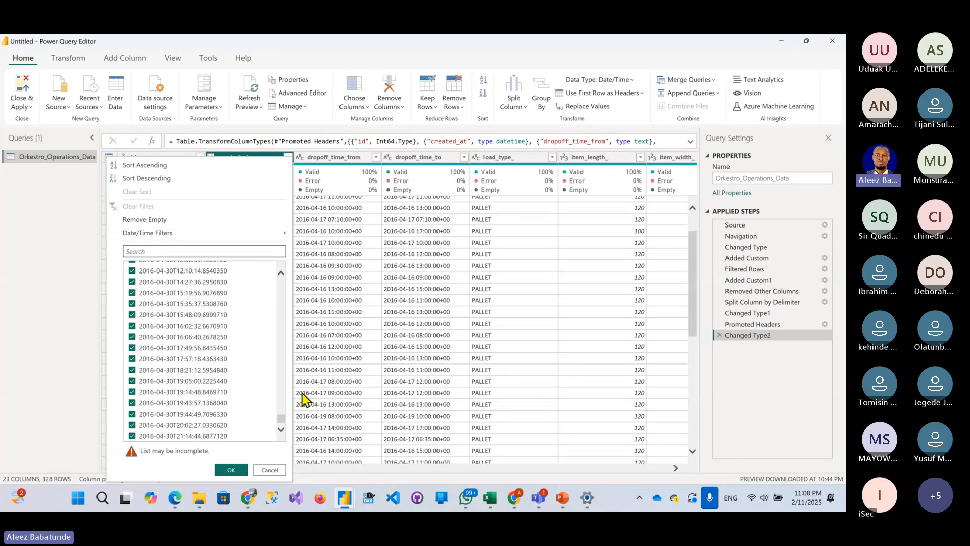
{"action": "left_click", "coordinate": [338, 219]}
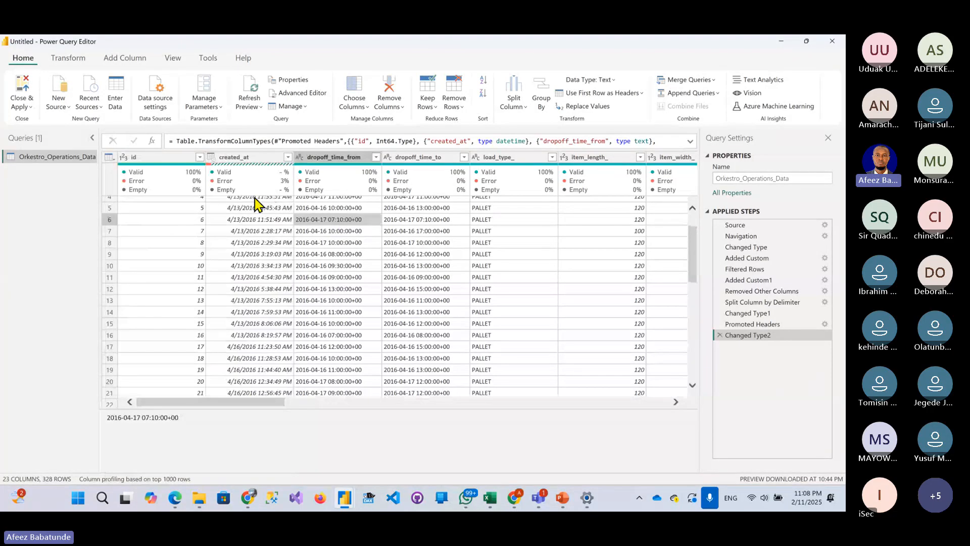
- Review the data types and column quality of the remaining columns, from dropoff_time_to through slug
{"action": "left_click", "coordinate": [422, 159]}
{"action": "left_click", "coordinate": [497, 160]}
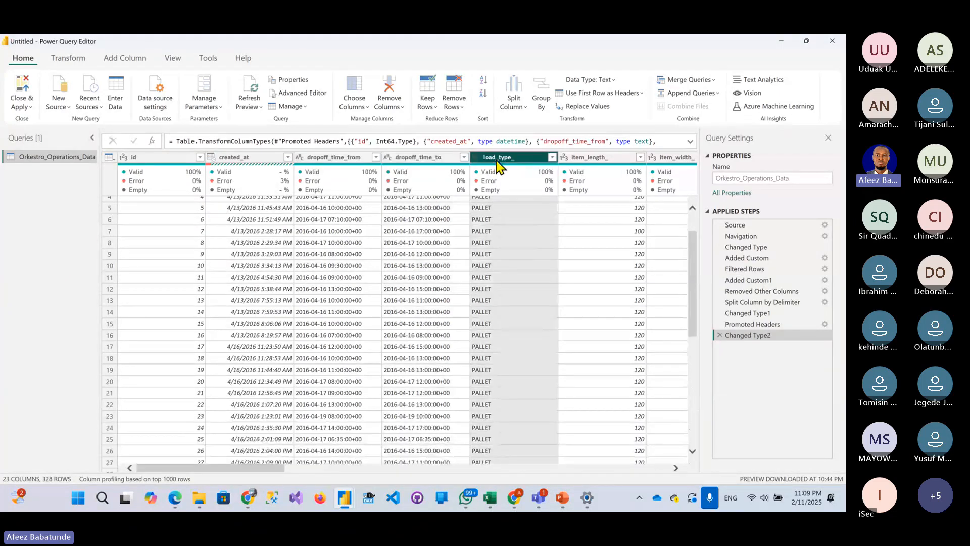
{"action": "left_click", "coordinate": [594, 162]}
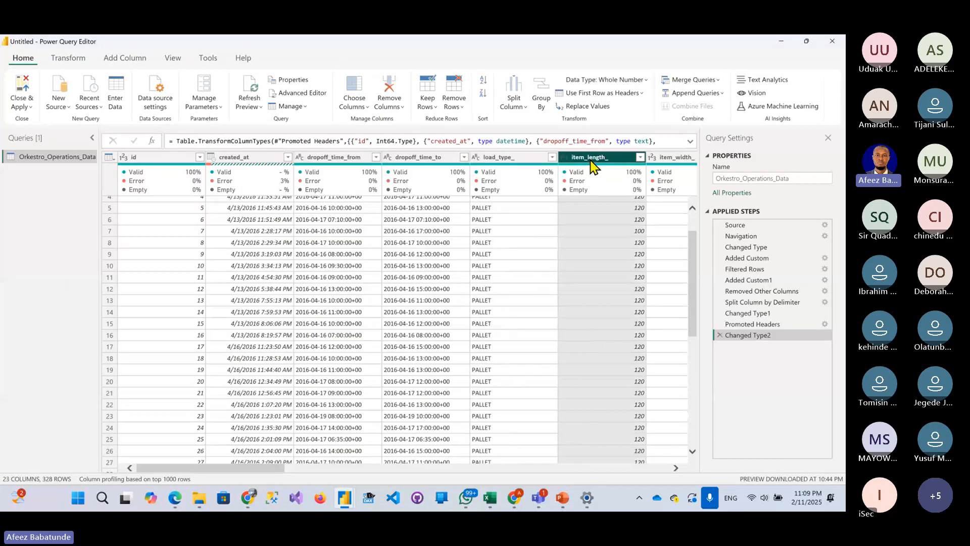
{"action": "key", "text": "Right"}
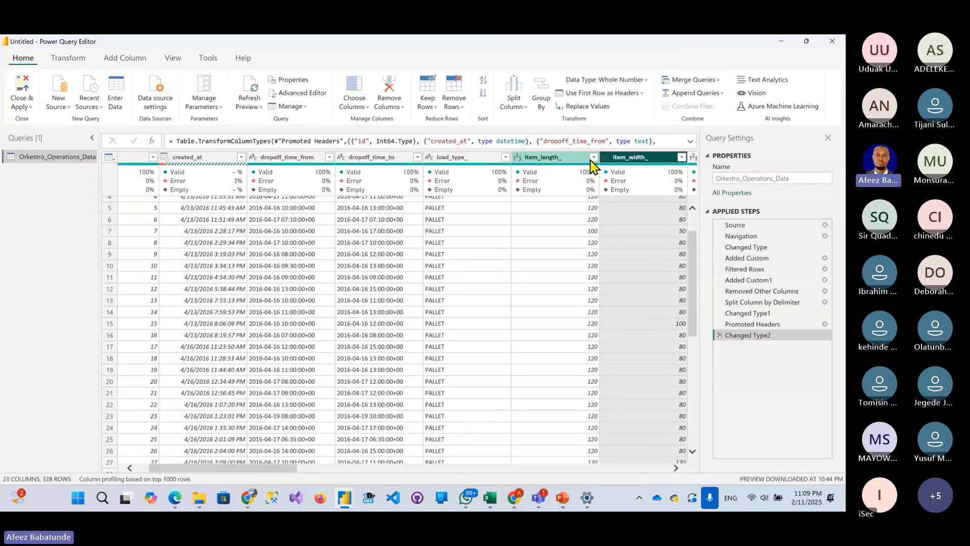
{"action": "key", "text": "Right"}
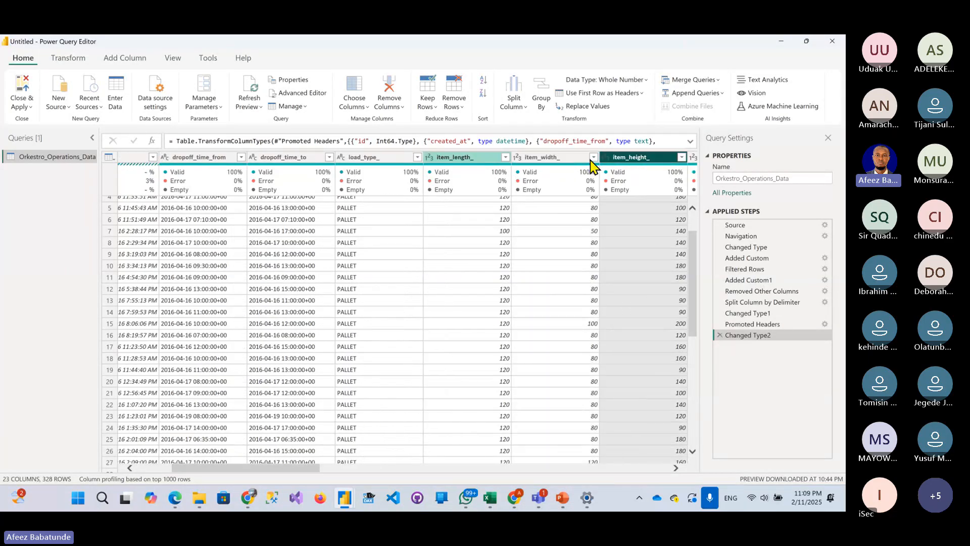
{"action": "key", "text": "Right"}
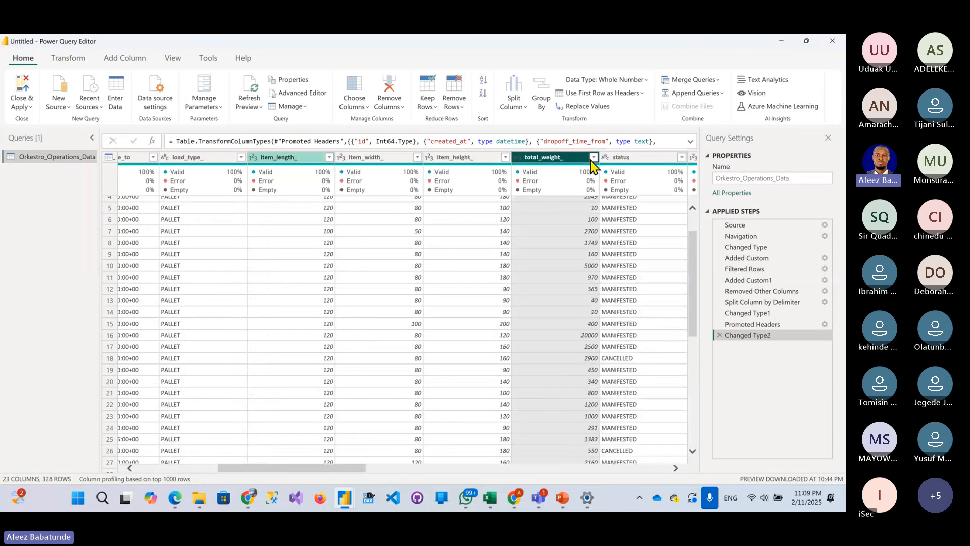
{"action": "key", "text": "Right"}
{"action": "key", "text": "Right"}
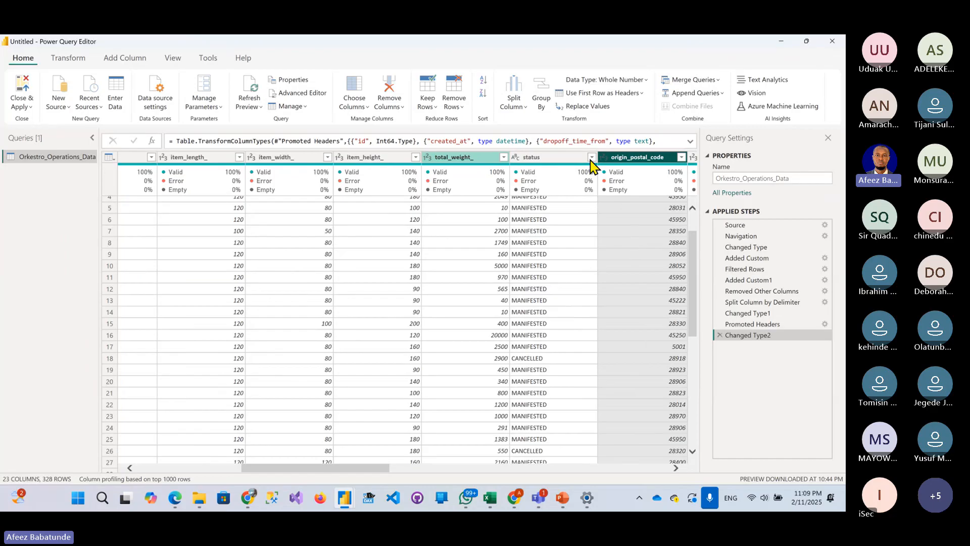
{"action": "key", "text": "Right"}
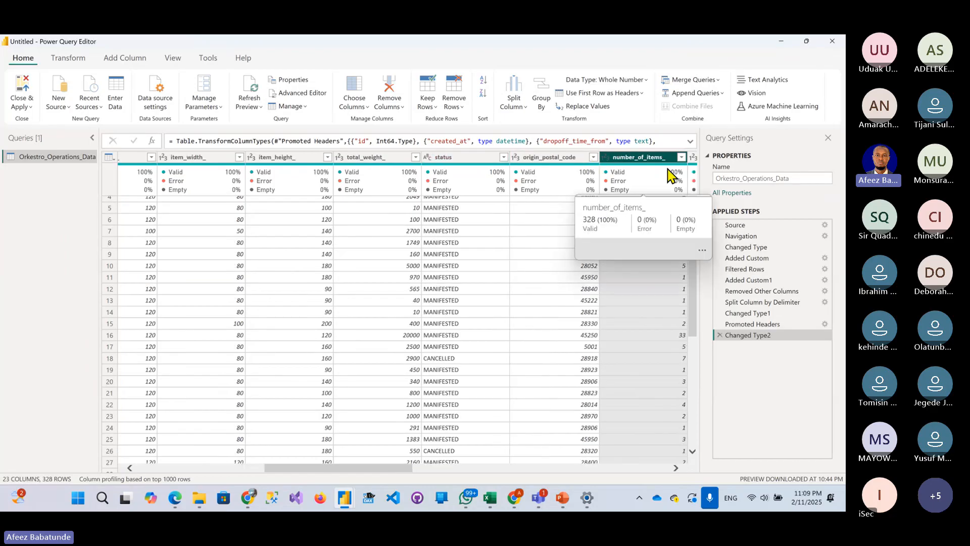
{"action": "key", "text": "Right"}
{"action": "key", "text": "Right"}
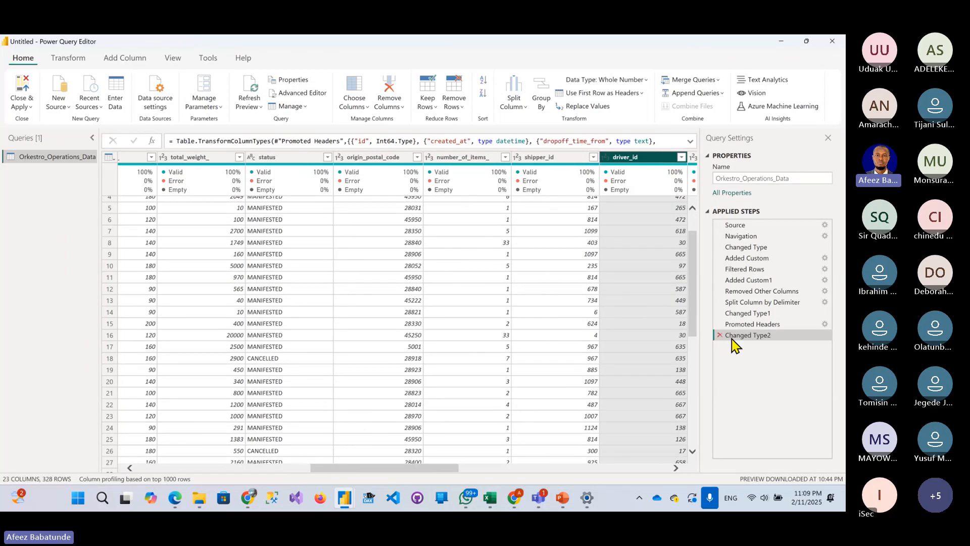
{"action": "key", "text": "Right"}
{"action": "key", "text": "Right"}
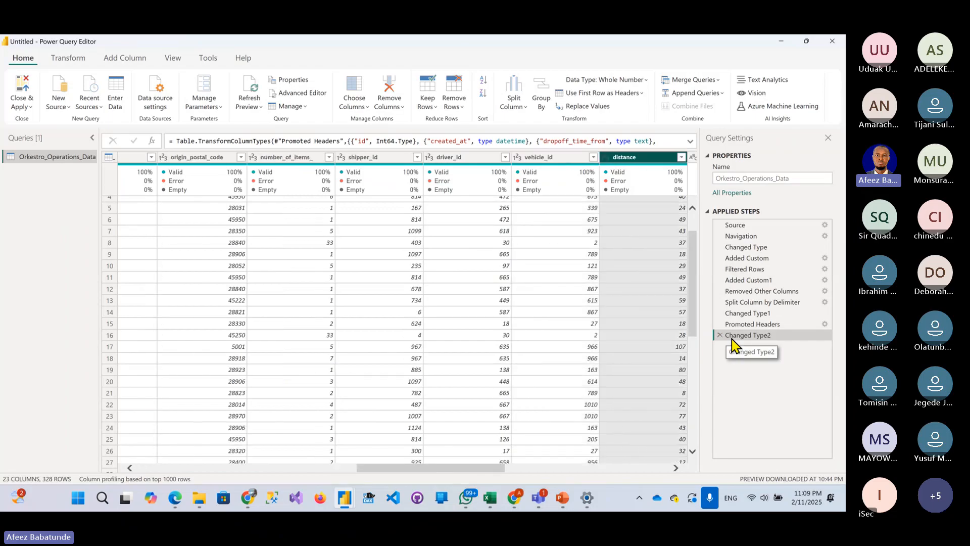
{"action": "key", "text": "Right"}
{"action": "key", "text": "Right"}
{"action": "key", "text": "Right"}
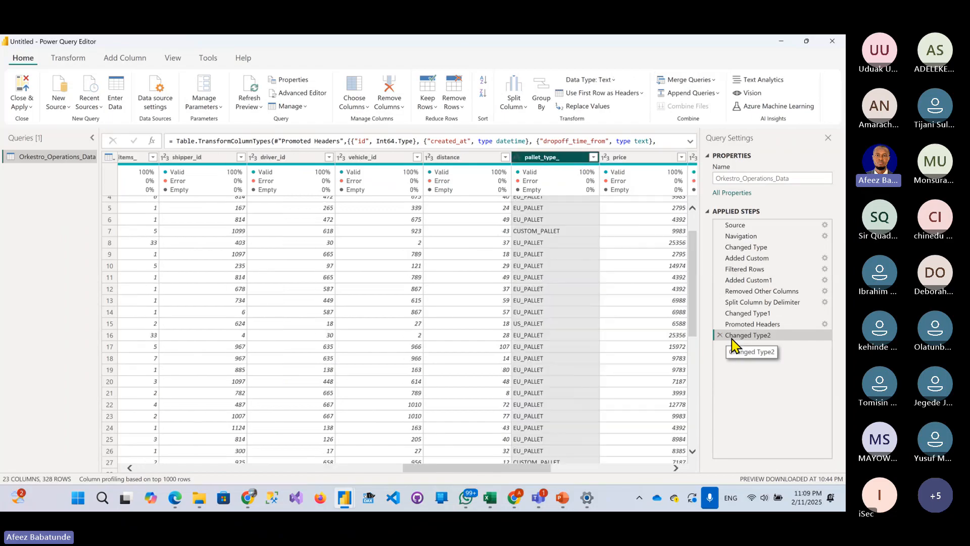
{"action": "key", "text": "Right"}
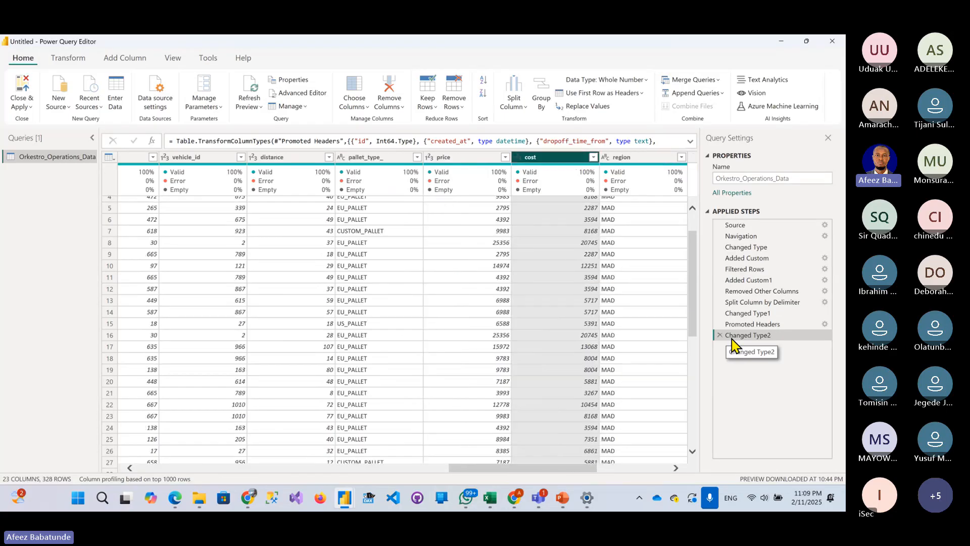
{"action": "key", "text": "Right"}
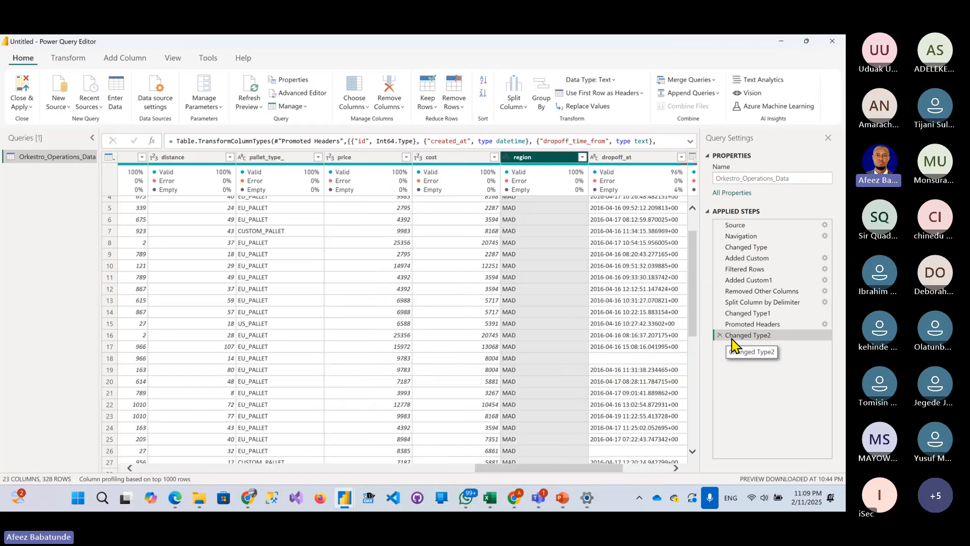
{"action": "key", "text": "Right"}
{"action": "key", "text": "Right"}
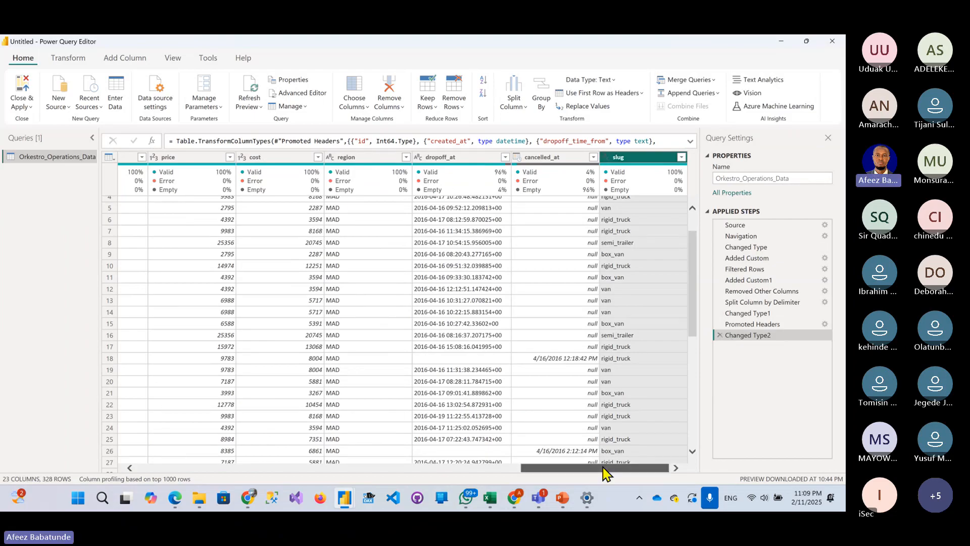
- Change the created_at column's data type to Date/Time/Timezone, adding the conversion as a new step
{"action": "left_click_drag", "start_coordinate": [605, 474], "coordinate": [120, 390]}
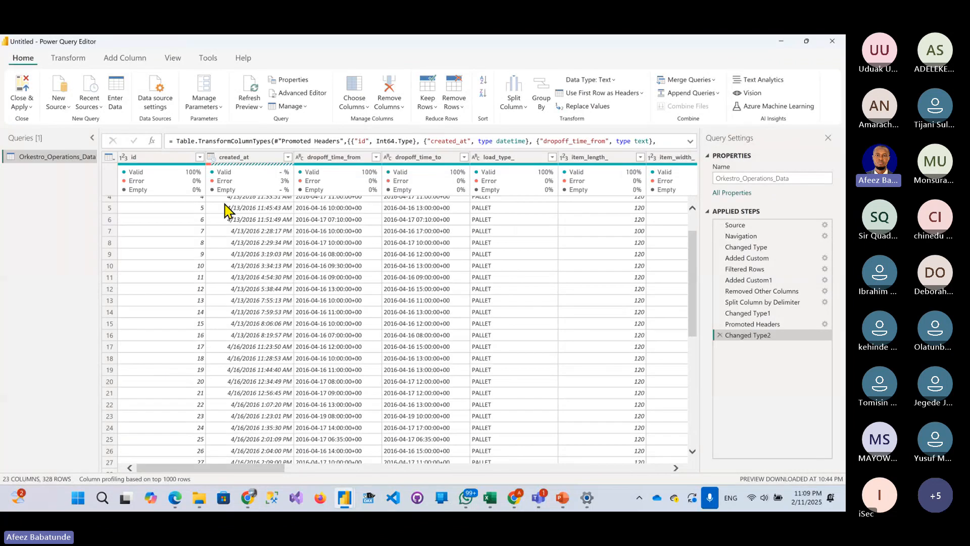
{"action": "left_click", "coordinate": [211, 157]}
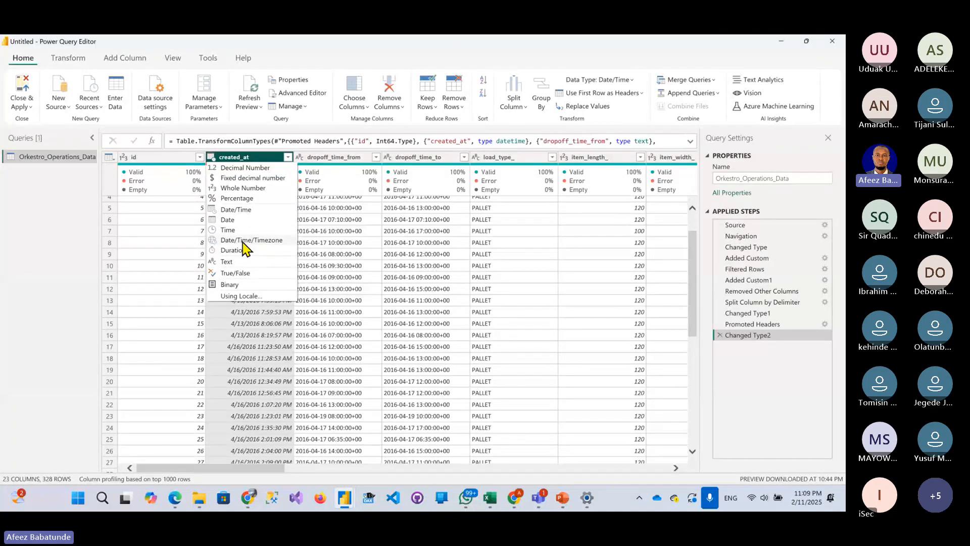
{"action": "left_click", "coordinate": [248, 240]}
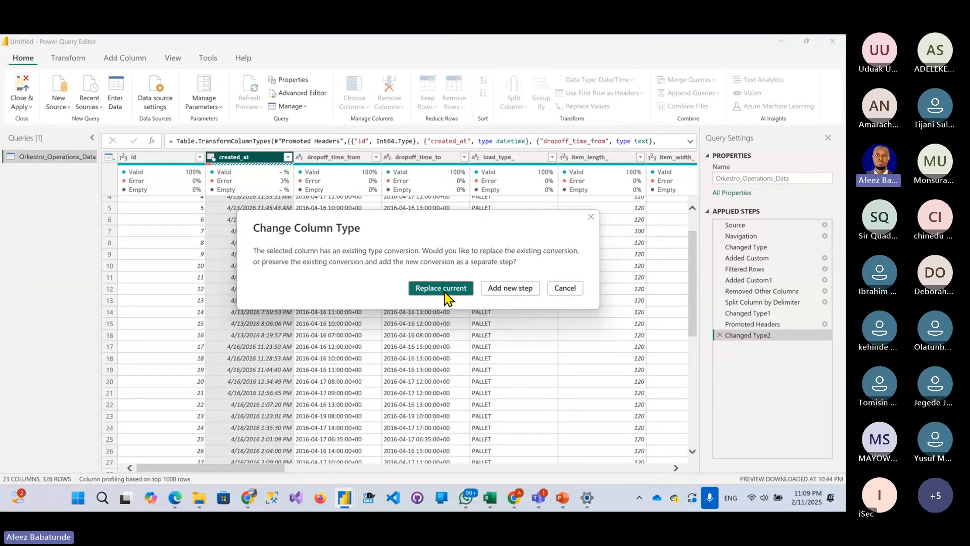
{"action": "left_click", "coordinate": [501, 288]}
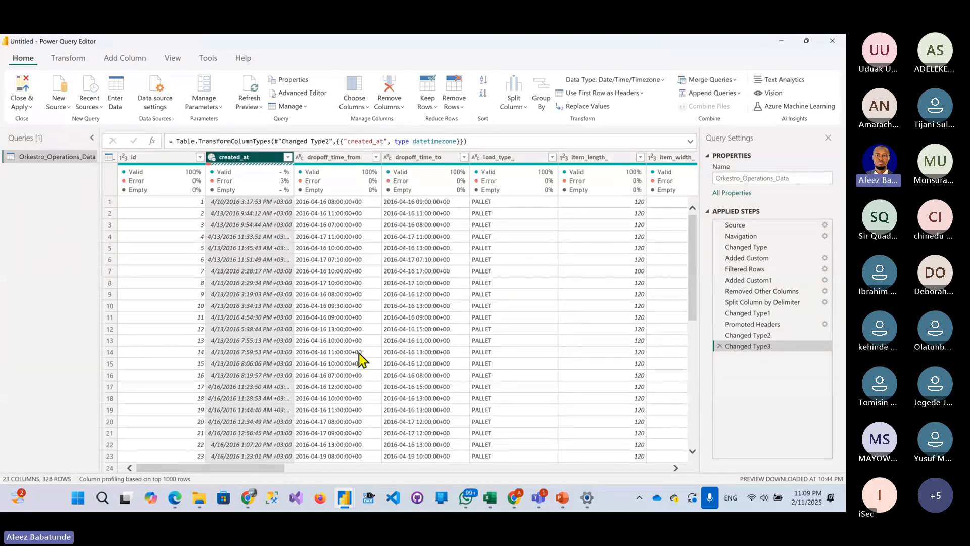
- Examine the created_at values down the table for conversion errors, and check the available row scopes for column profiling
{"action": "scroll", "coordinate": [285, 323], "scroll_direction": "down", "scroll_amount": 5}
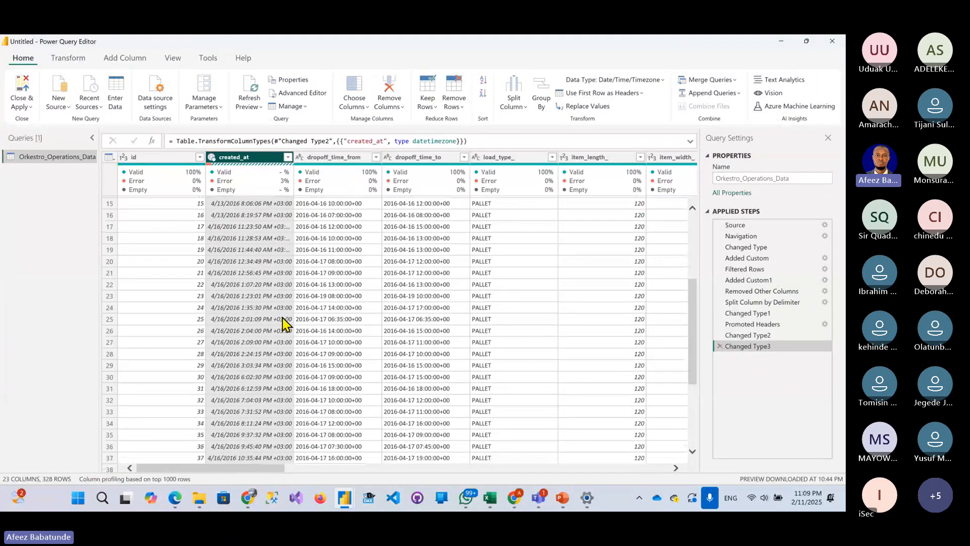
{"action": "scroll", "coordinate": [285, 324], "scroll_direction": "down", "scroll_amount": 4}
{"action": "scroll", "coordinate": [282, 317], "scroll_direction": "up", "scroll_amount": 7}
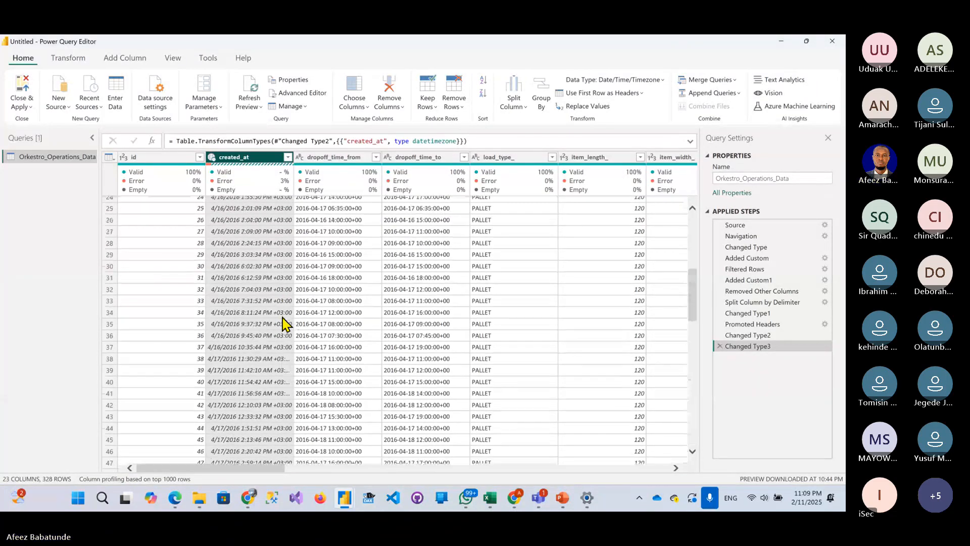
{"action": "scroll", "coordinate": [277, 296], "scroll_direction": "down", "scroll_amount": 13}
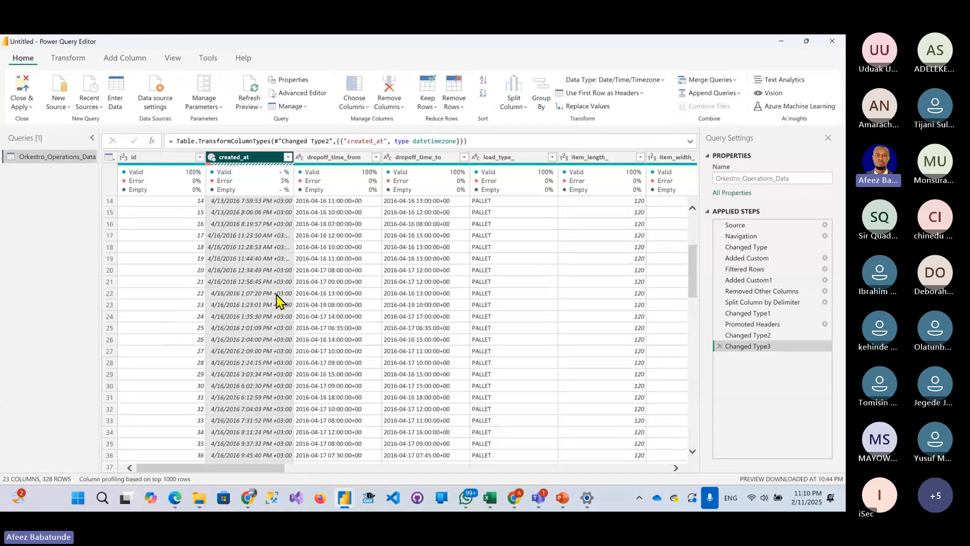
{"action": "scroll", "coordinate": [278, 299], "scroll_direction": "down", "scroll_amount": 2}
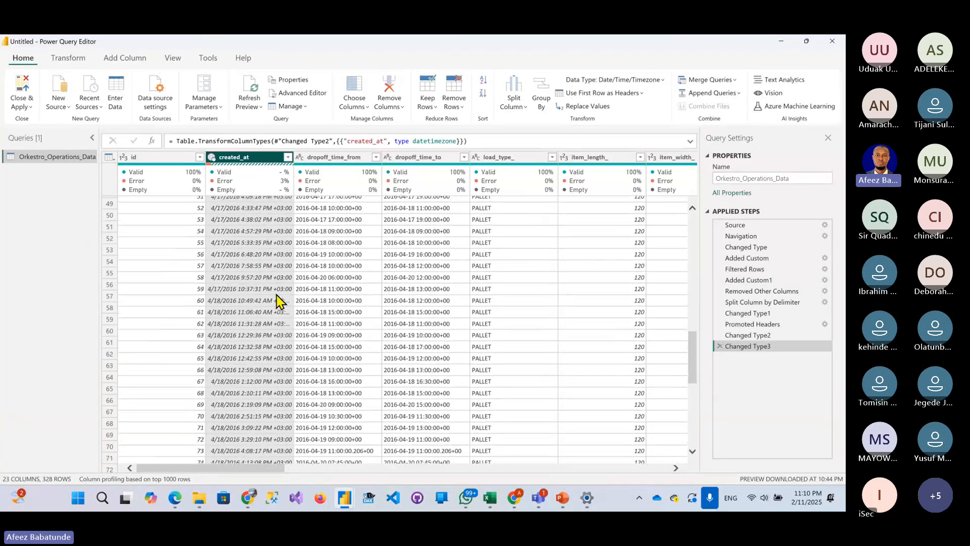
{"action": "scroll", "coordinate": [277, 301], "scroll_direction": "down", "scroll_amount": 5}
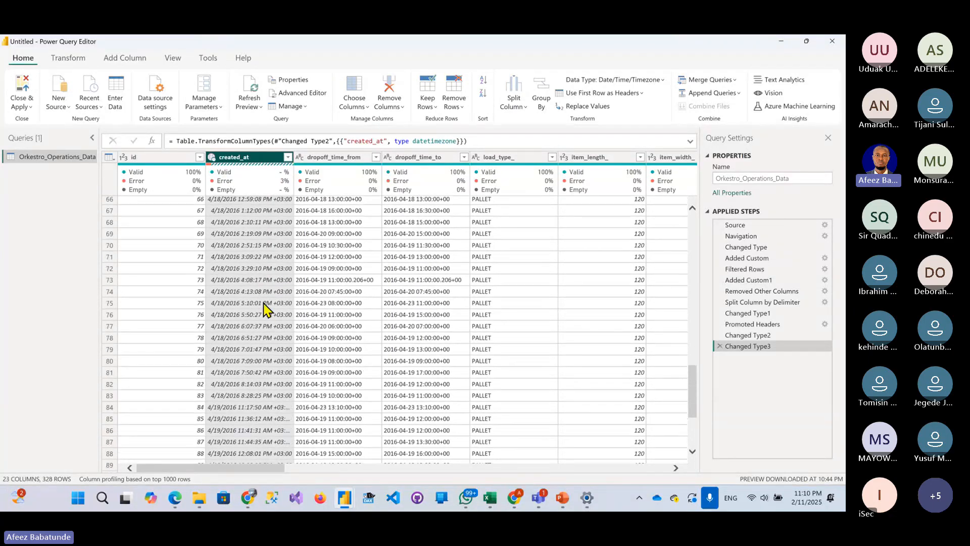
{"action": "scroll", "coordinate": [265, 309], "scroll_direction": "down", "scroll_amount": 4}
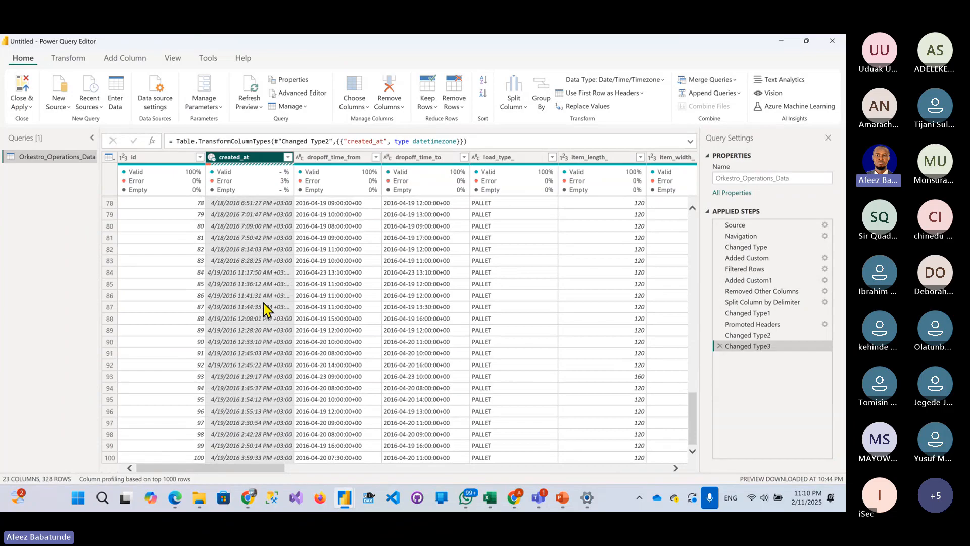
{"action": "scroll", "coordinate": [266, 309], "scroll_direction": "down", "scroll_amount": 20}
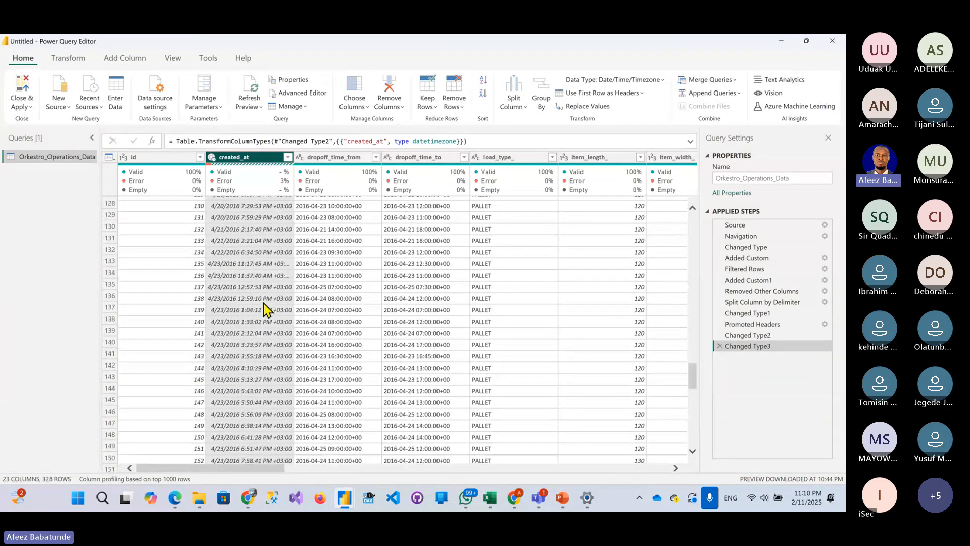
{"action": "scroll", "coordinate": [267, 309], "scroll_direction": "down", "scroll_amount": 17}
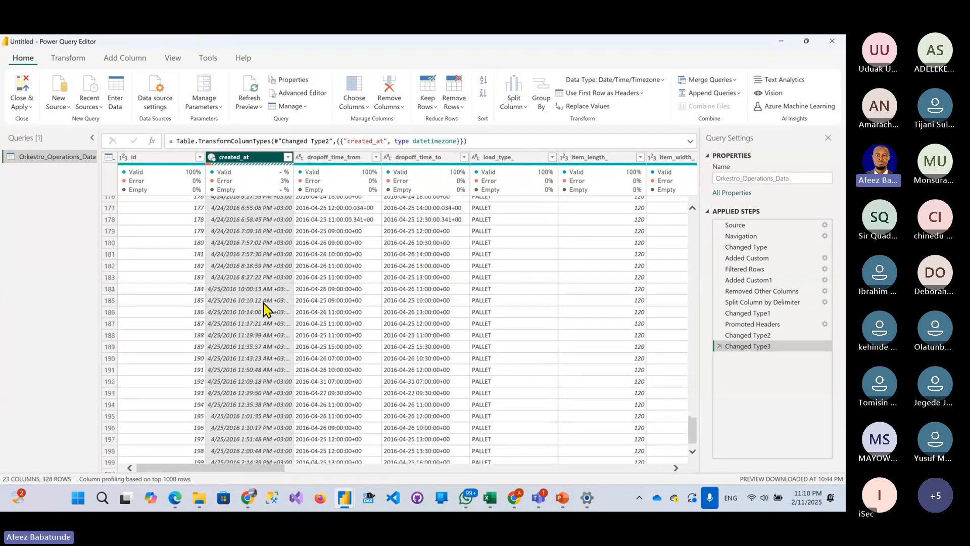
{"action": "scroll", "coordinate": [265, 305], "scroll_direction": "down", "scroll_amount": 13}
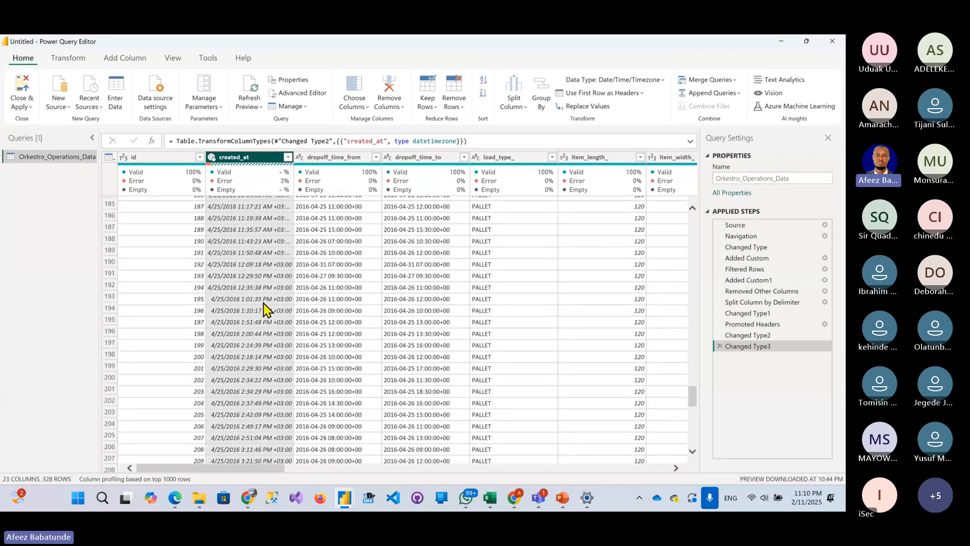
{"action": "scroll", "coordinate": [266, 308], "scroll_direction": "down", "scroll_amount": 5}
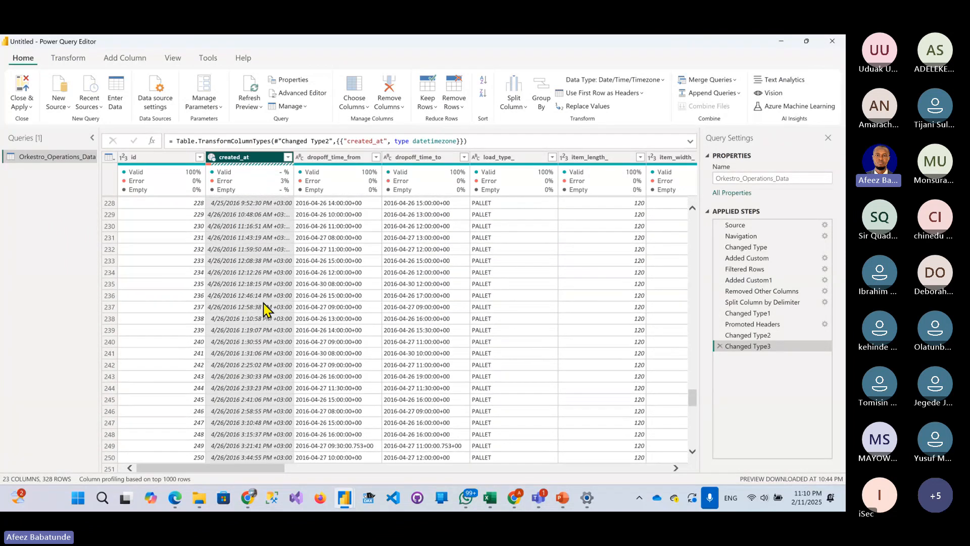
{"action": "scroll", "coordinate": [266, 309], "scroll_direction": "down", "scroll_amount": 3}
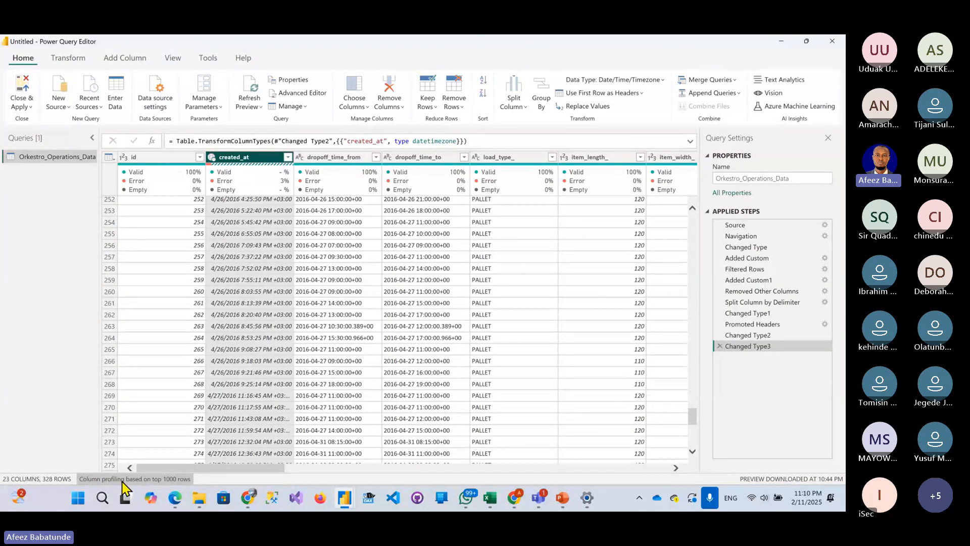
{"action": "left_click", "coordinate": [186, 479]}
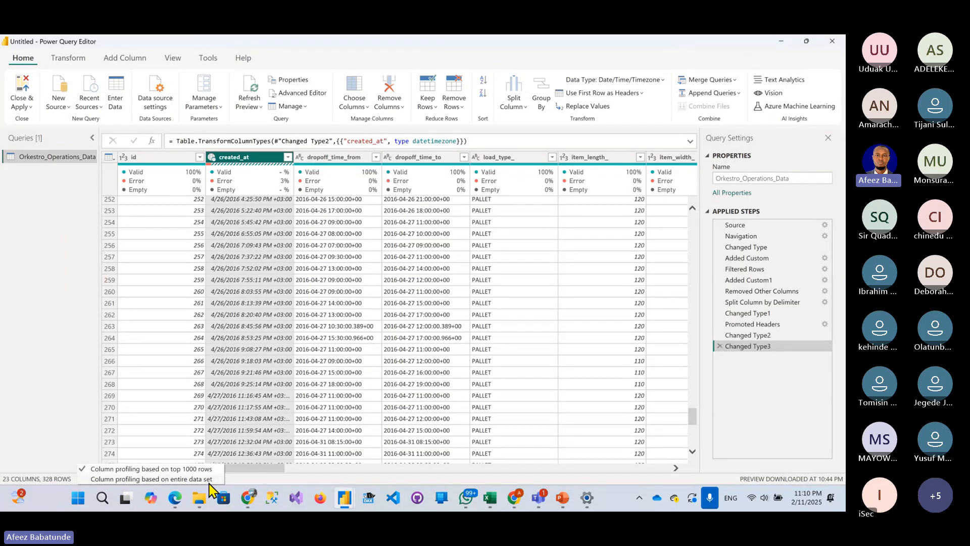
{"action": "left_click", "coordinate": [270, 480]}
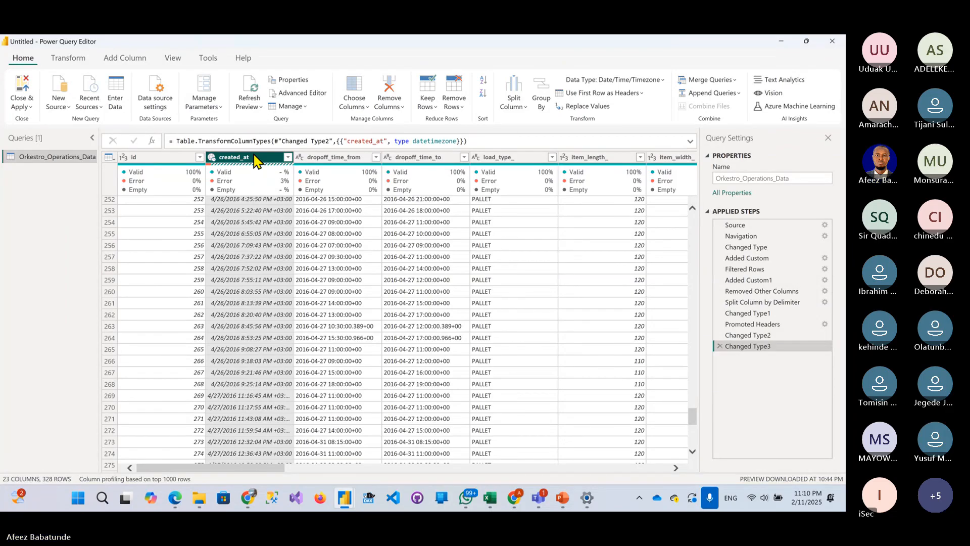
- Change the created_at column's data type to Date/Time, replacing the current type conversion
{"action": "left_click", "coordinate": [326, 160]}
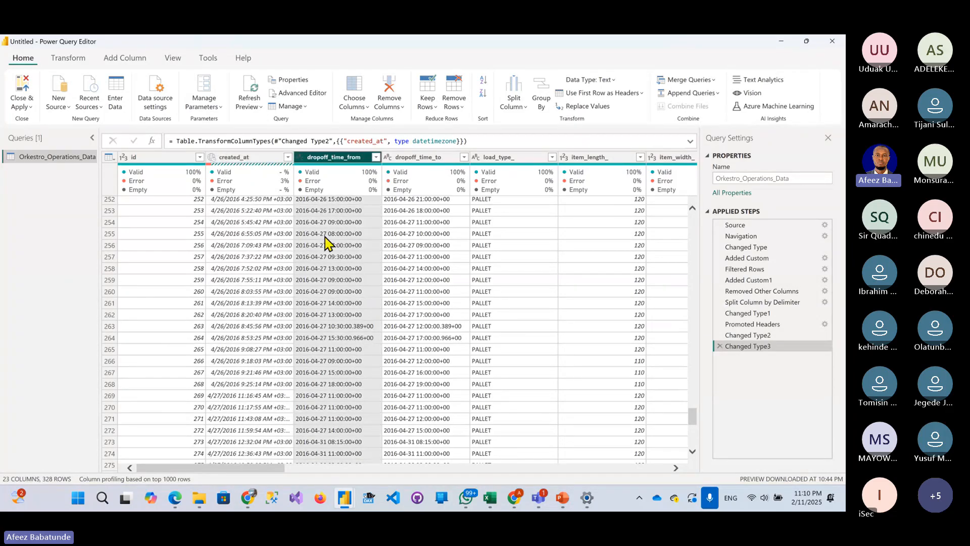
{"action": "left_click", "coordinate": [242, 157]}
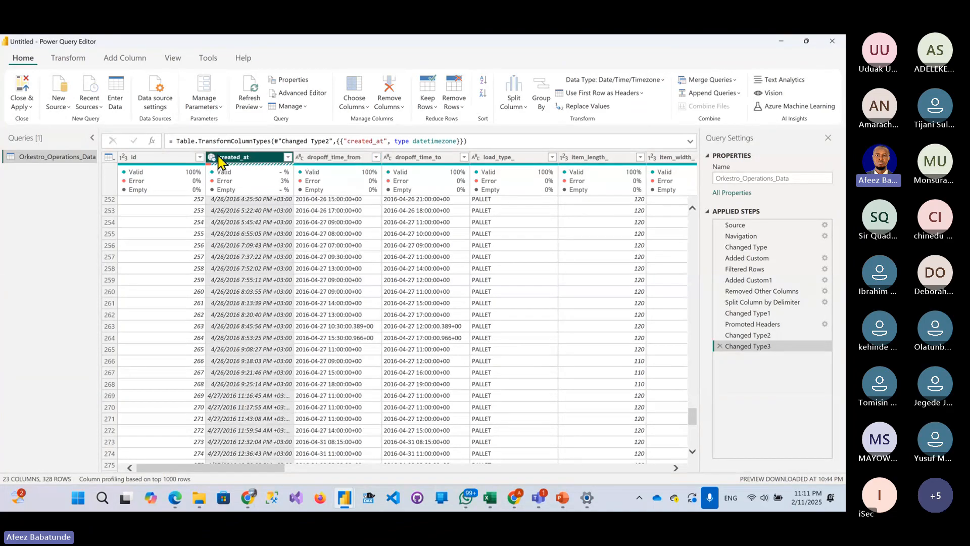
{"action": "left_click", "coordinate": [215, 160]}
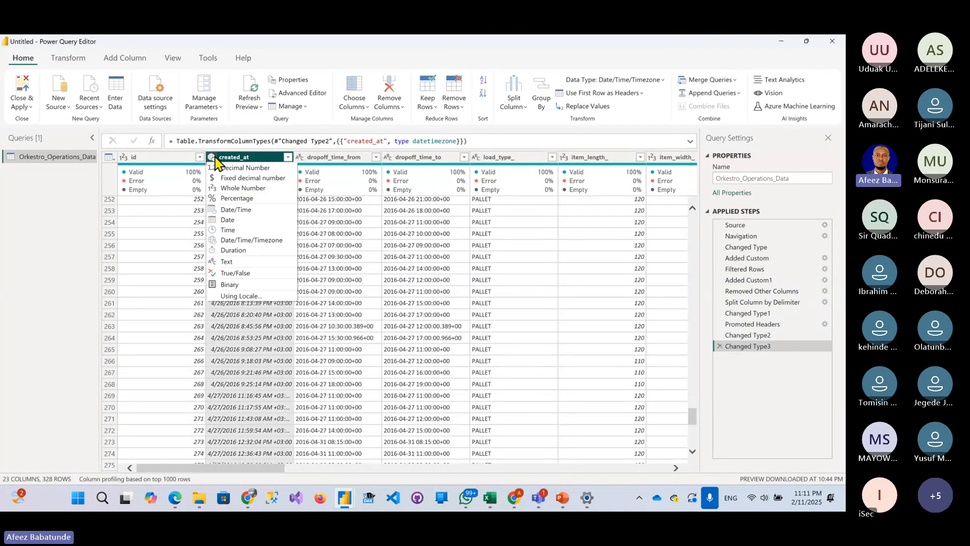
{"action": "left_click", "coordinate": [246, 216]}
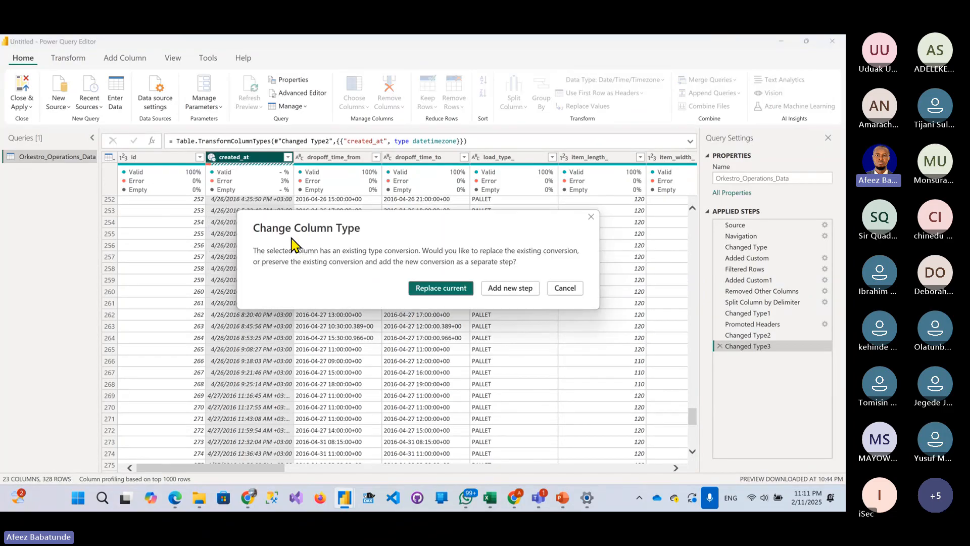
{"action": "left_click", "coordinate": [441, 288]}
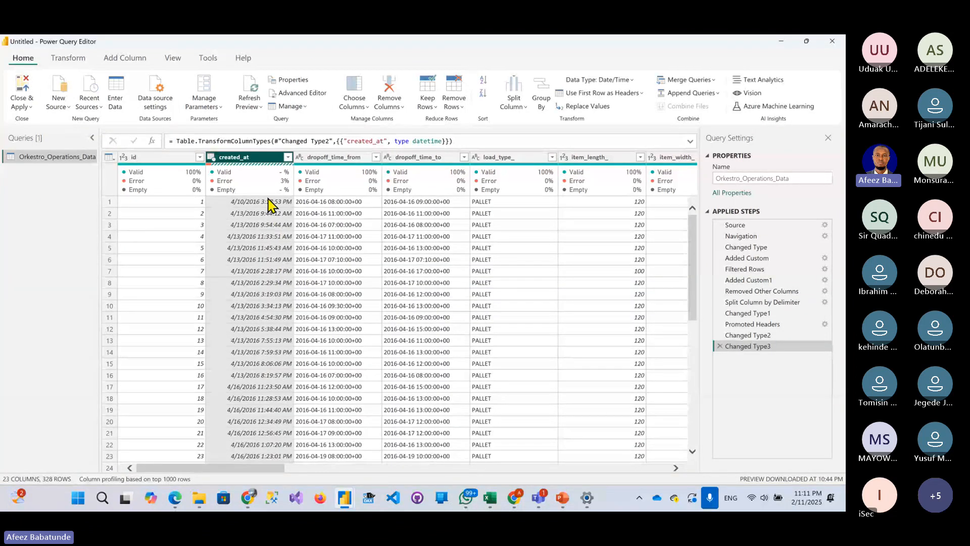
- Change the created_at column's data type to Date, replacing the current type conversion
{"action": "mouse_move", "coordinate": [216, 167]}
{"action": "left_click", "coordinate": [211, 157]}
{"action": "left_click", "coordinate": [238, 220]}
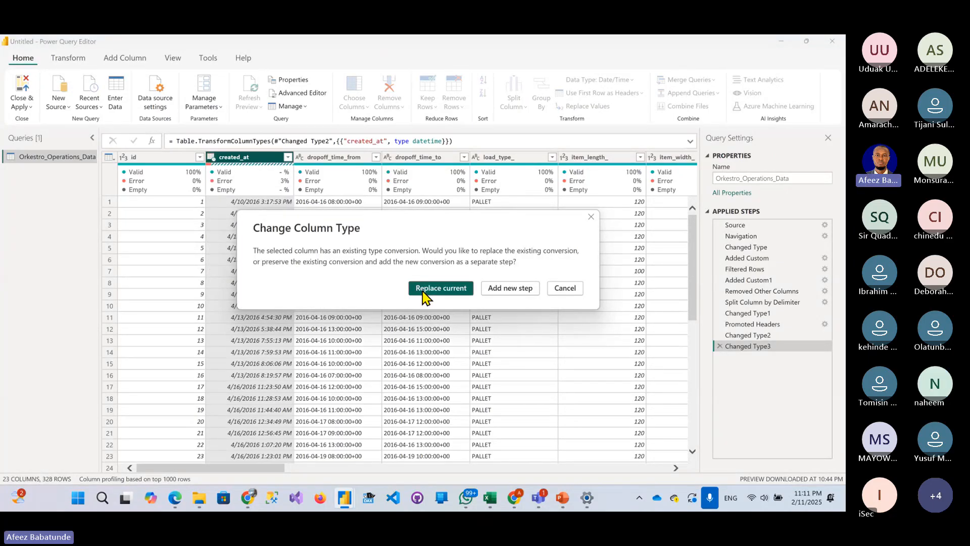
{"action": "left_click", "coordinate": [426, 289]}
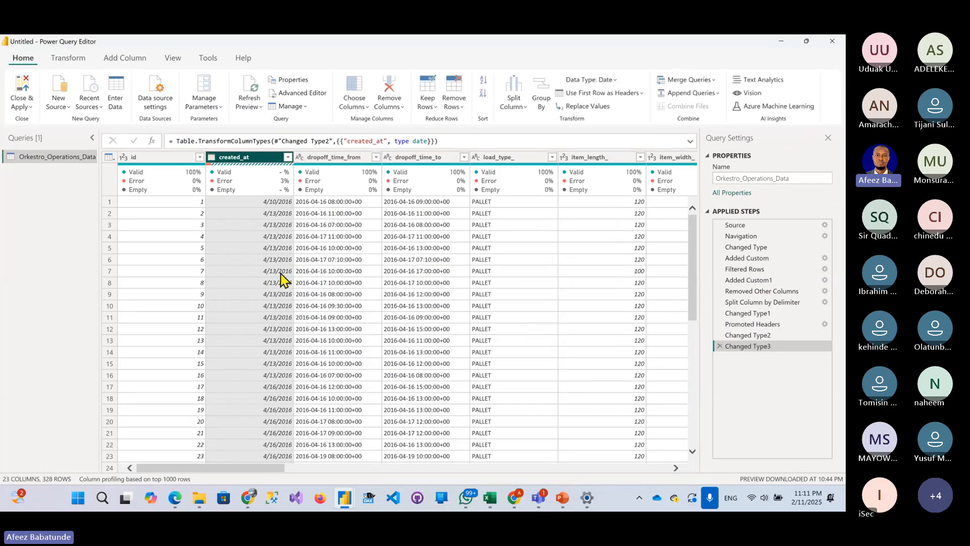
- Check the date-only entries down the created_at column and in its filter value list
{"action": "scroll", "coordinate": [281, 276], "scroll_direction": "down", "scroll_amount": 6}
{"action": "scroll", "coordinate": [283, 278], "scroll_direction": "down", "scroll_amount": 6}
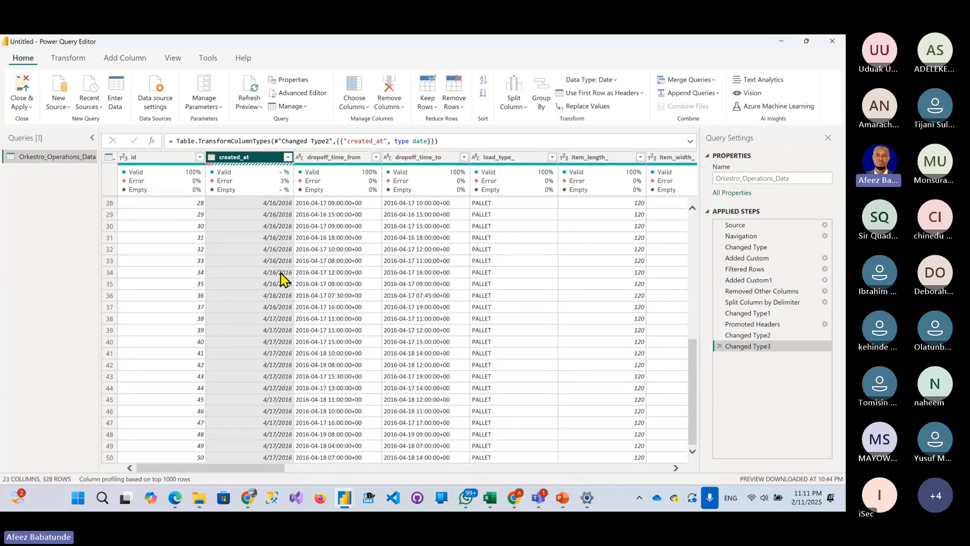
{"action": "left_click", "coordinate": [287, 157]}
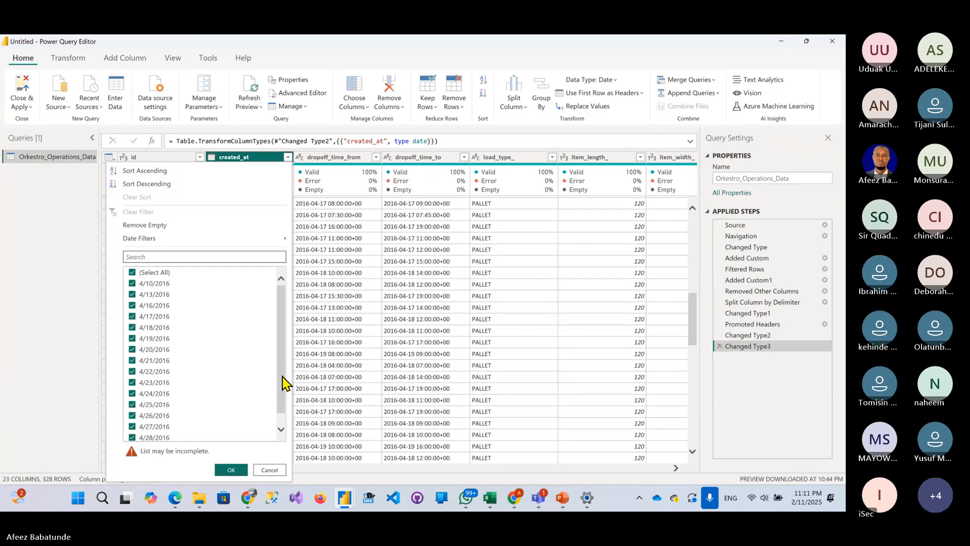
{"action": "left_click", "coordinate": [281, 429]}
{"action": "scroll", "coordinate": [281, 434], "scroll_direction": "up", "scroll_amount": 1}
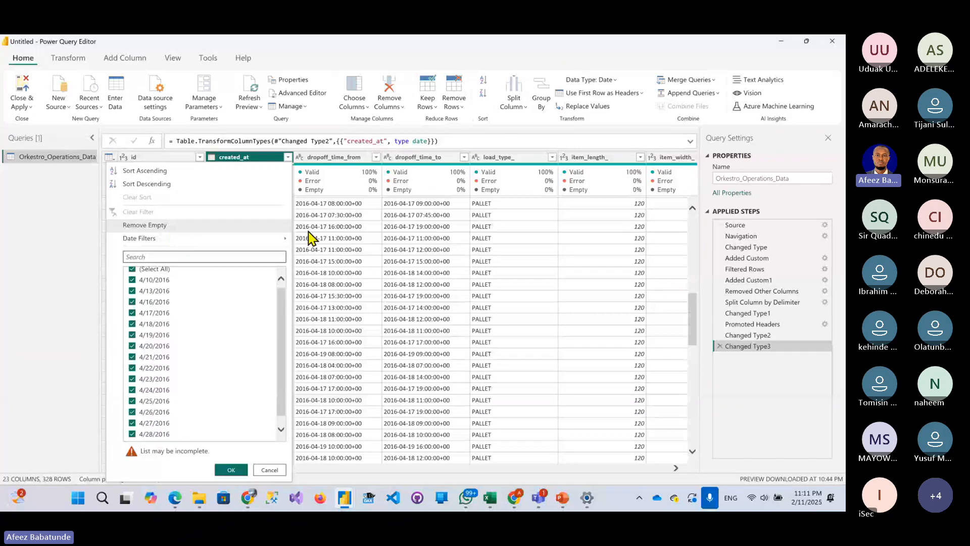
{"action": "left_click", "coordinate": [360, 261]}
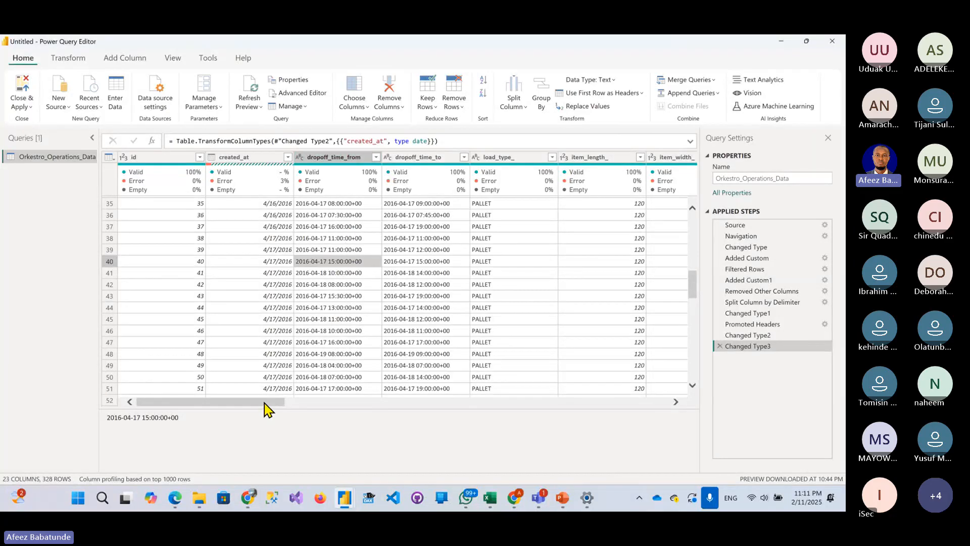
- Review the table's remaining columns through slug and the available options for closing and applying the query changes
{"action": "left_click_drag", "start_coordinate": [265, 403], "coordinate": [177, 404]}
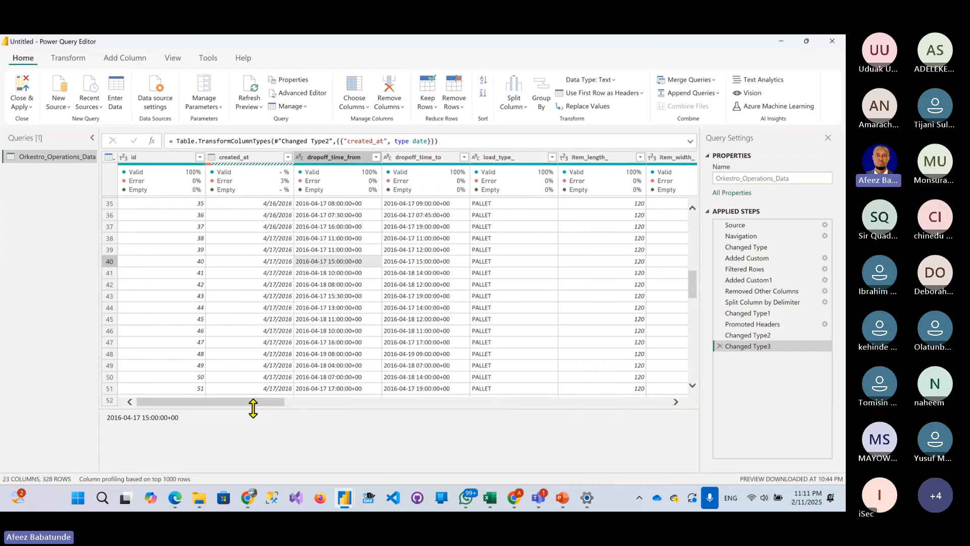
{"action": "left_click_drag", "start_coordinate": [255, 404], "coordinate": [627, 417]}
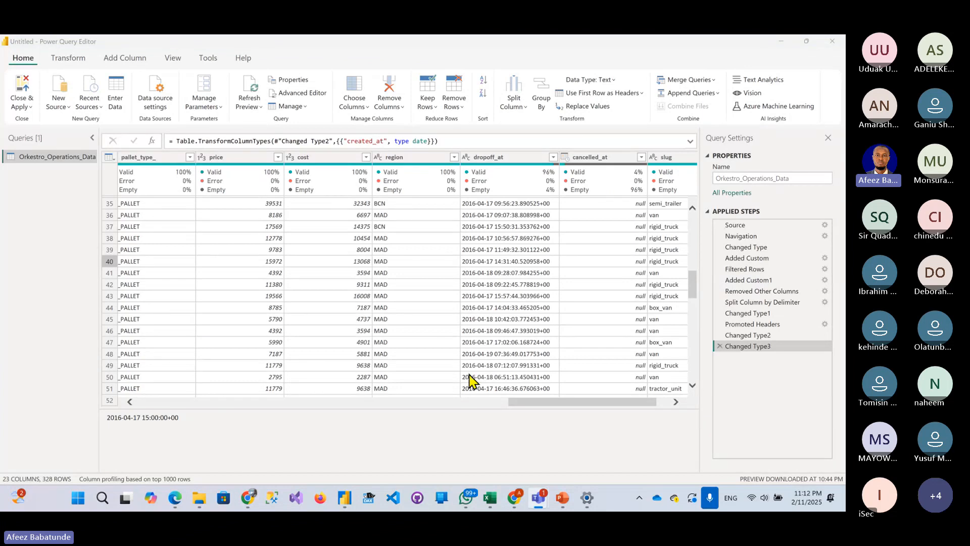
{"action": "left_click_drag", "start_coordinate": [541, 399], "coordinate": [132, 410]}
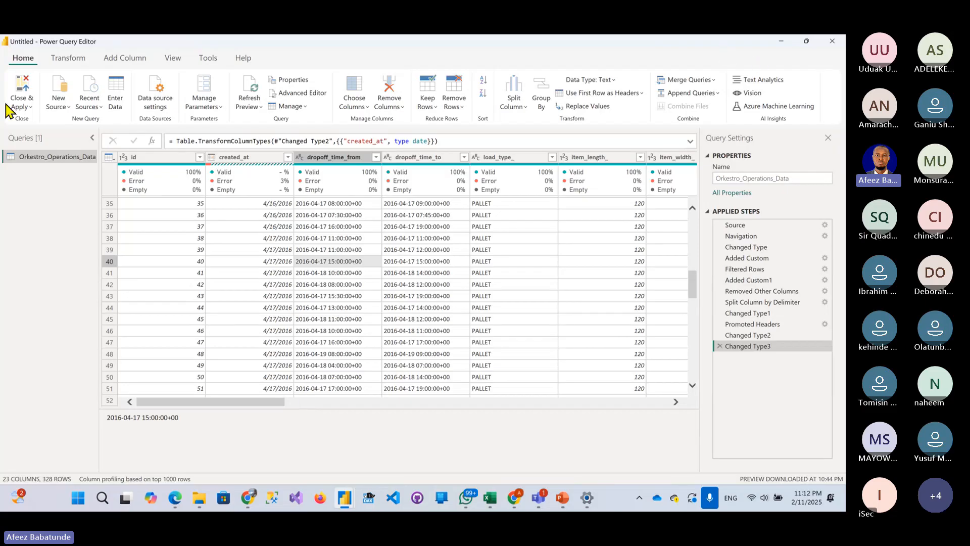
{"action": "left_click", "coordinate": [27, 107]}
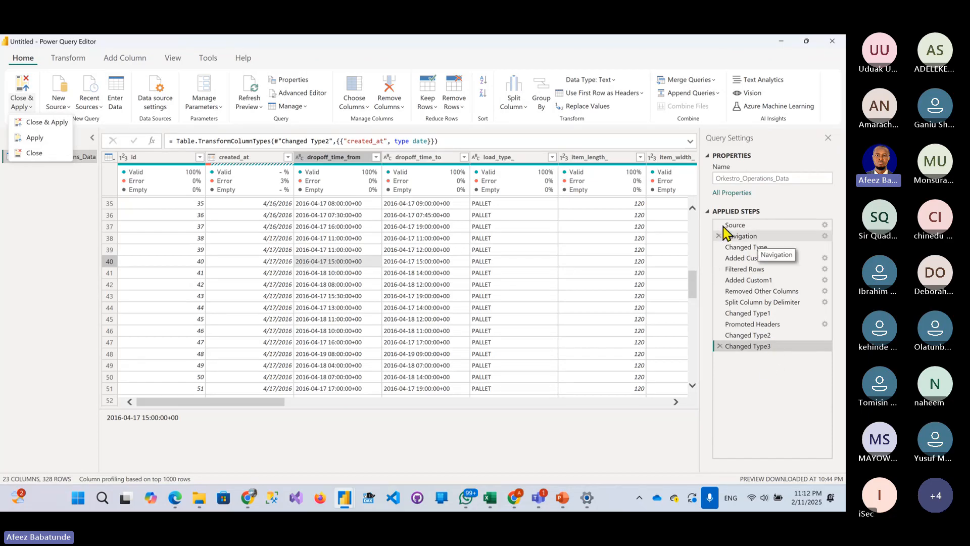
{"action": "left_click", "coordinate": [777, 396]}
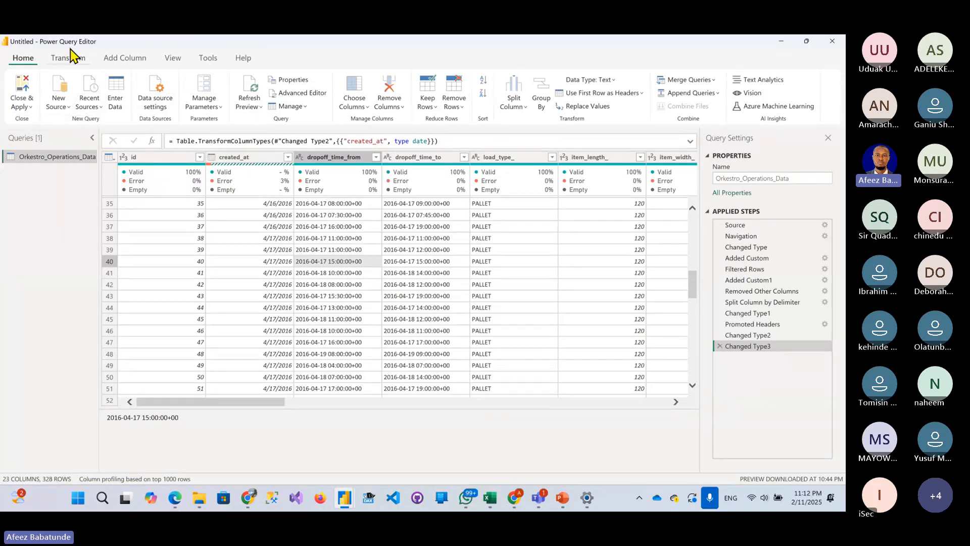
- Examine the Orkestro_Operations_Data query's full M code in the Advanced Editor, including the source file path, and leave it without saving
{"action": "left_click", "coordinate": [303, 93]}
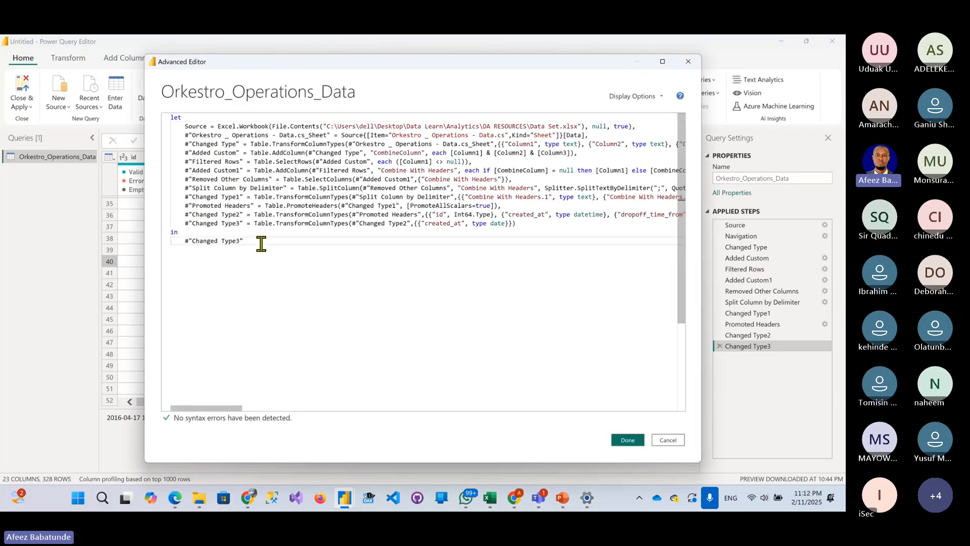
{"action": "key", "text": "ctrl+a"}
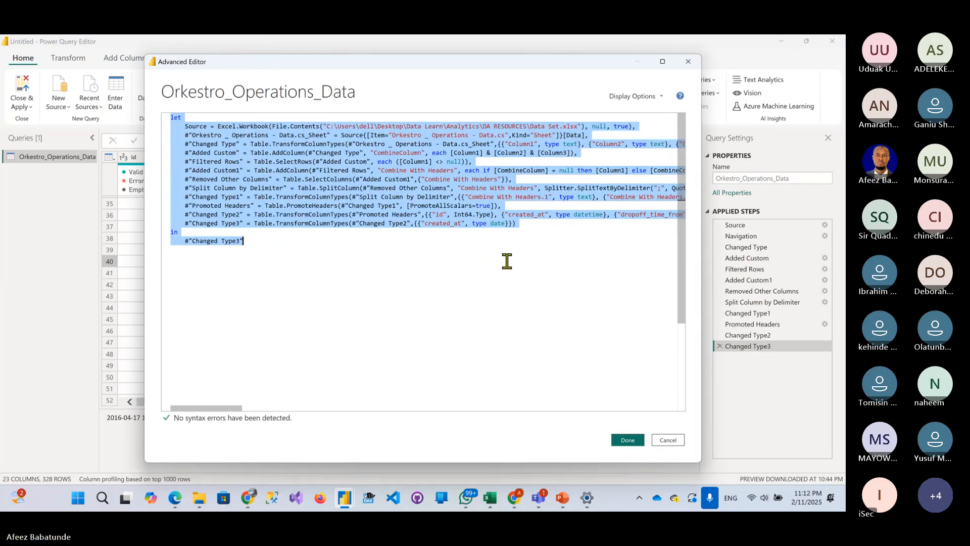
{"action": "left_click", "coordinate": [440, 261]}
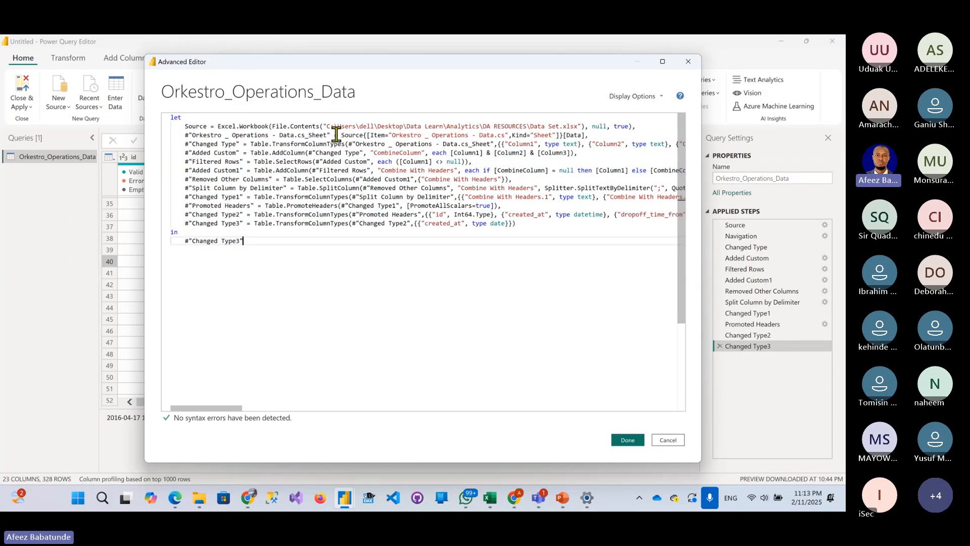
{"action": "left_click_drag", "start_coordinate": [328, 126], "coordinate": [579, 124]}
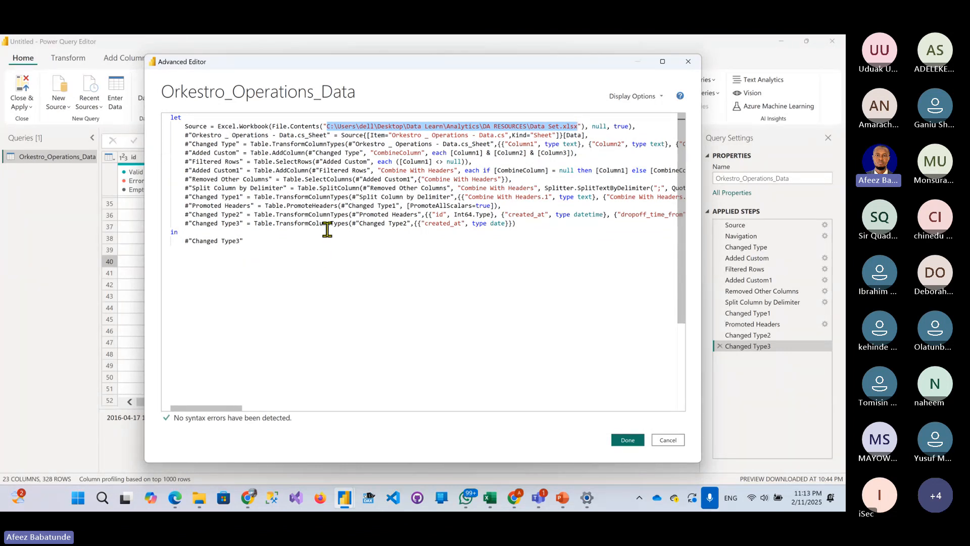
{"action": "left_click", "coordinate": [664, 443]}
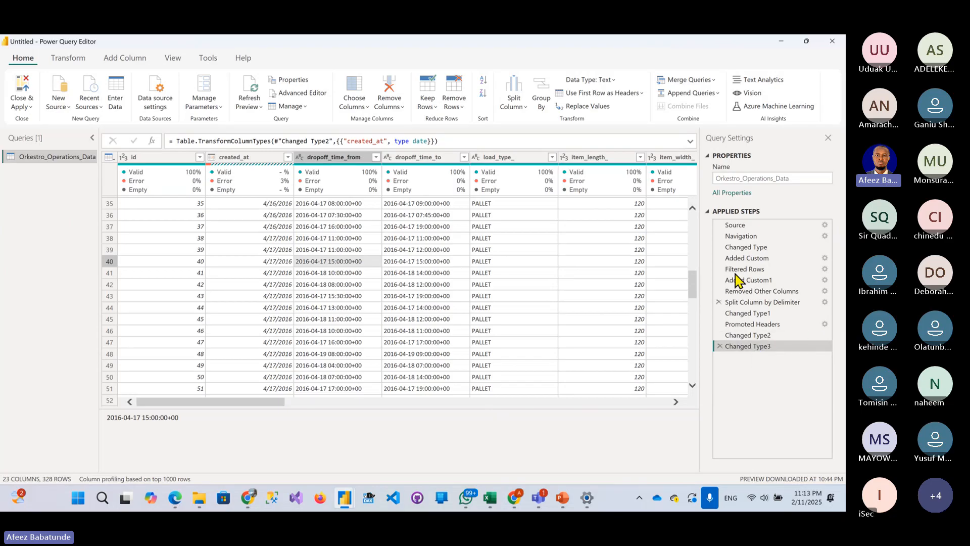
{"action": "left_click", "coordinate": [292, 93]}
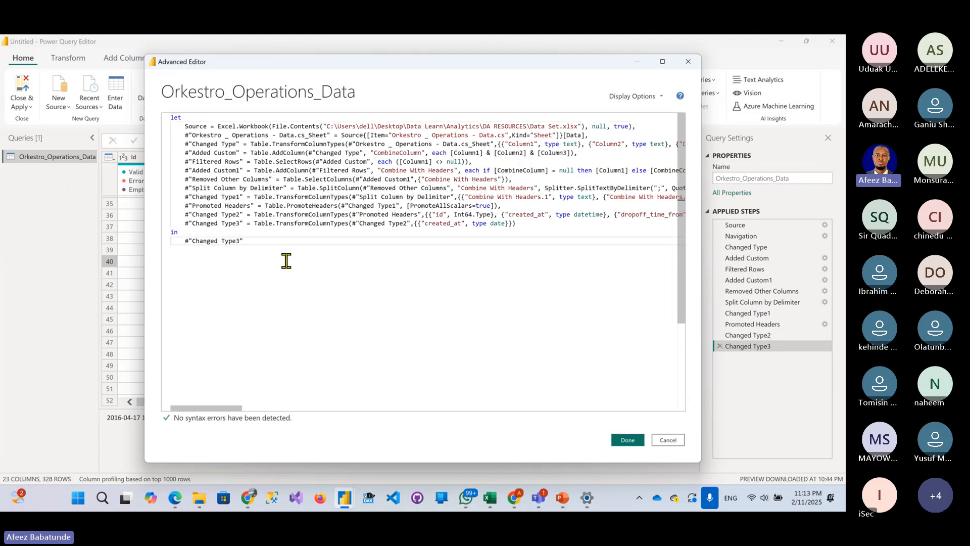
{"action": "key", "text": "ctrl+a"}
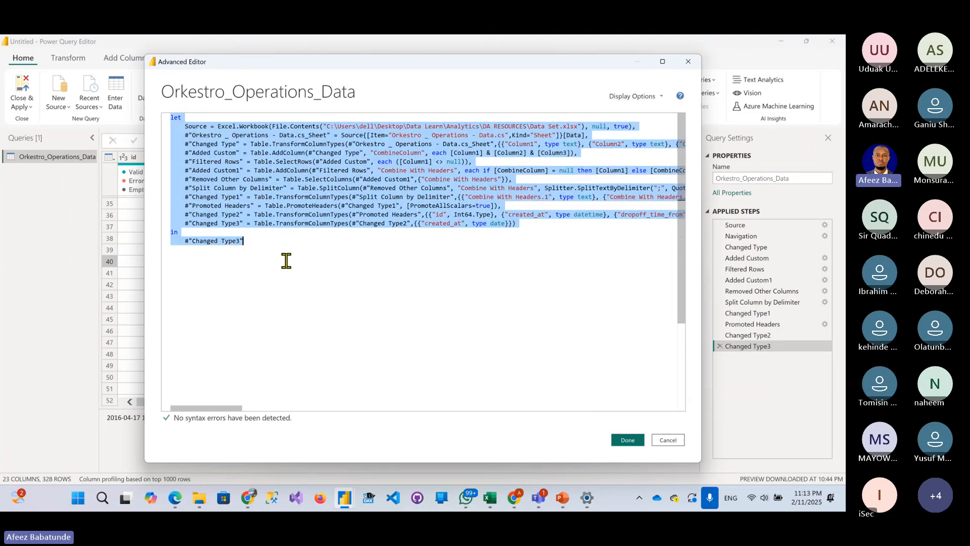
{"action": "left_click", "coordinate": [659, 441]}
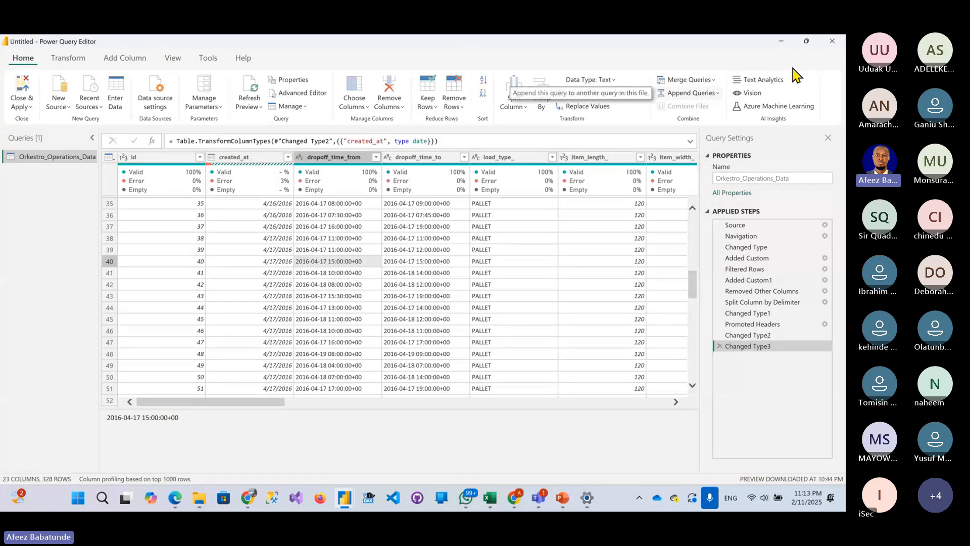
- Close the Power Query Editor without applying the query changes and discard the pending changes
{"action": "left_click", "coordinate": [829, 43]}
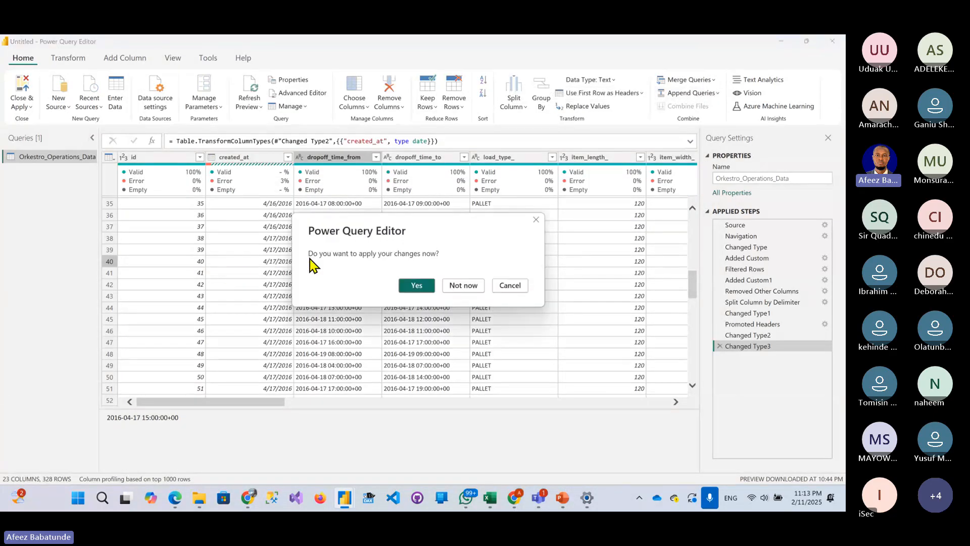
{"action": "left_click", "coordinate": [463, 287]}
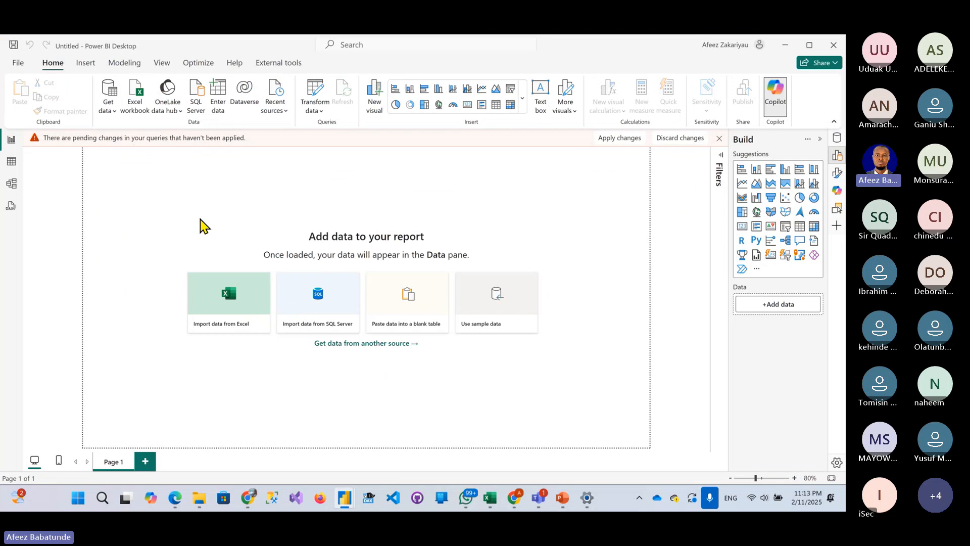
{"action": "left_click", "coordinate": [678, 139]}
{"action": "left_click", "coordinate": [473, 300]}
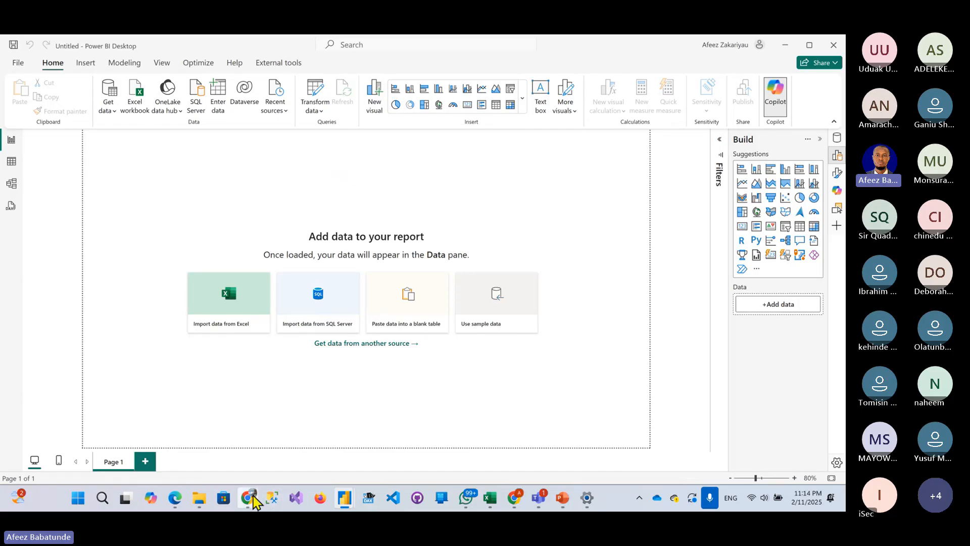
- Look through the common data sources available for importing data into the report
{"action": "mouse_move", "coordinate": [248, 499]}
{"action": "left_click", "coordinate": [107, 112]}
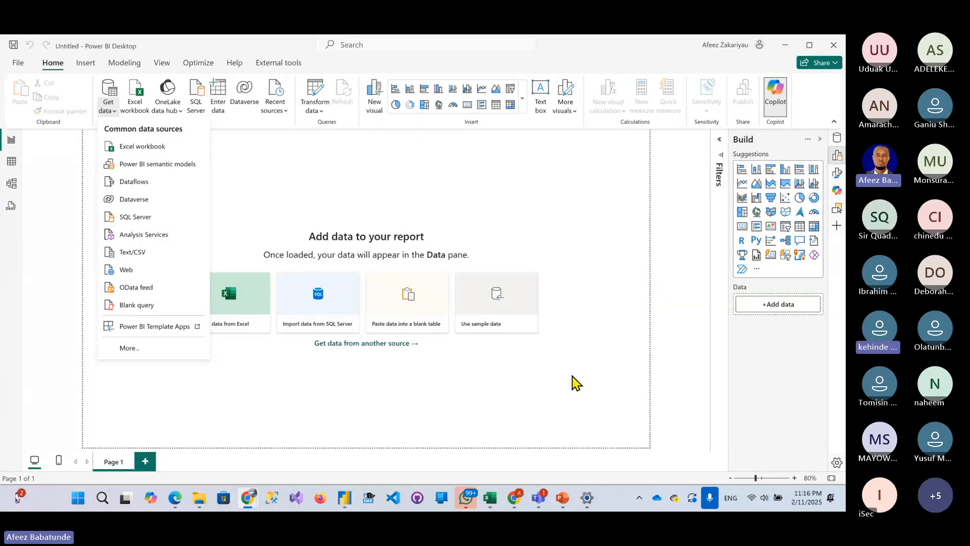
{"action": "left_click", "coordinate": [268, 208]}
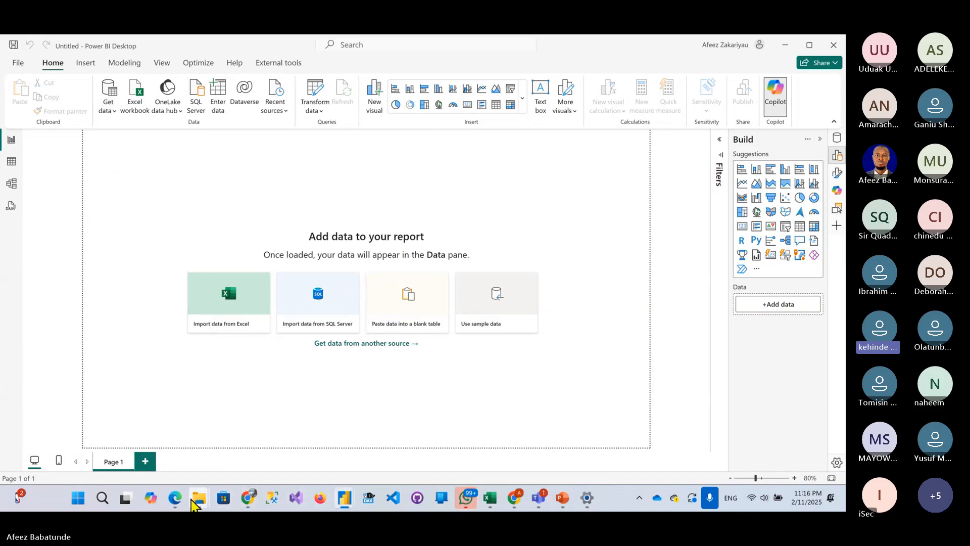
- Switch to File Explorer and open Sales.xlsx from the DA RESOURCES folder in Excel
{"action": "mouse_move", "coordinate": [192, 499]}
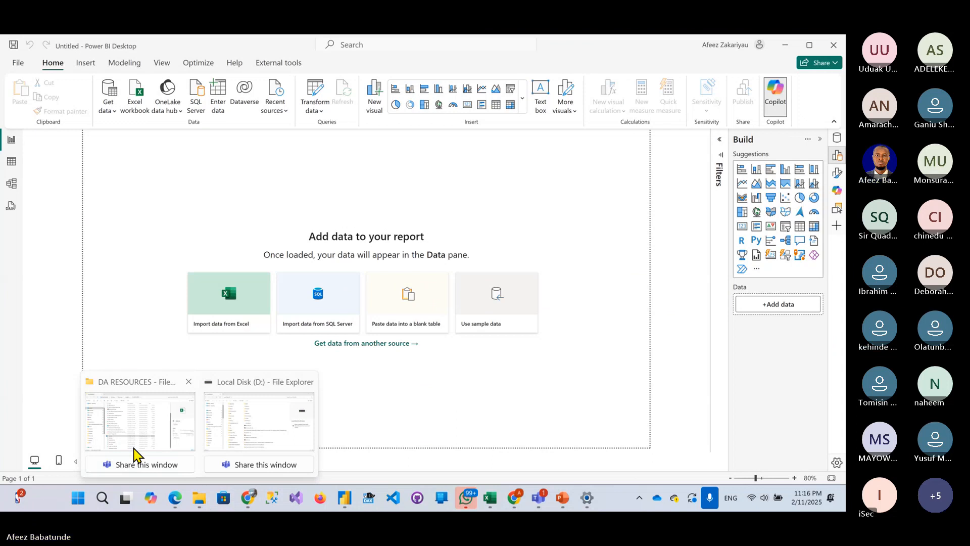
{"action": "left_click", "coordinate": [133, 431]}
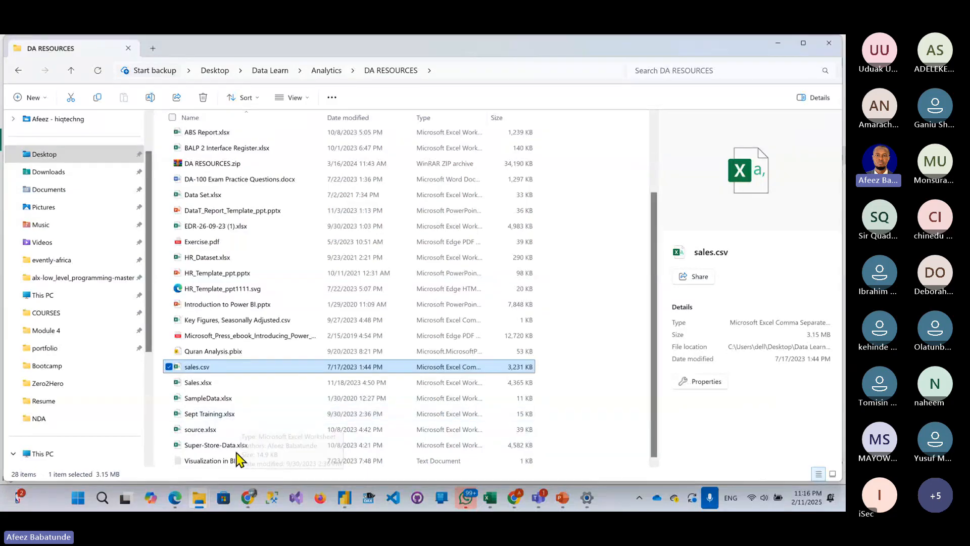
{"action": "scroll", "coordinate": [225, 448], "scroll_direction": "up", "scroll_amount": 1}
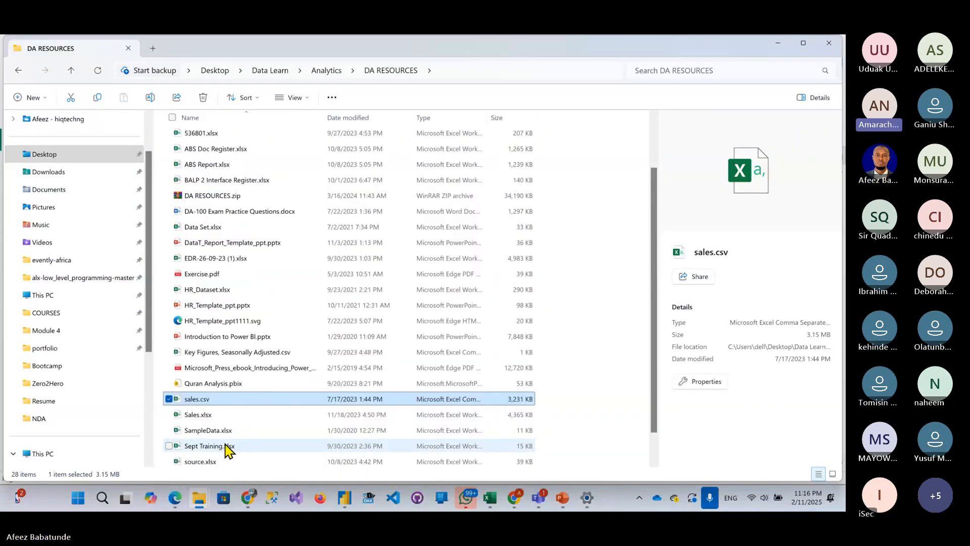
{"action": "scroll", "coordinate": [227, 448], "scroll_direction": "down", "scroll_amount": 1}
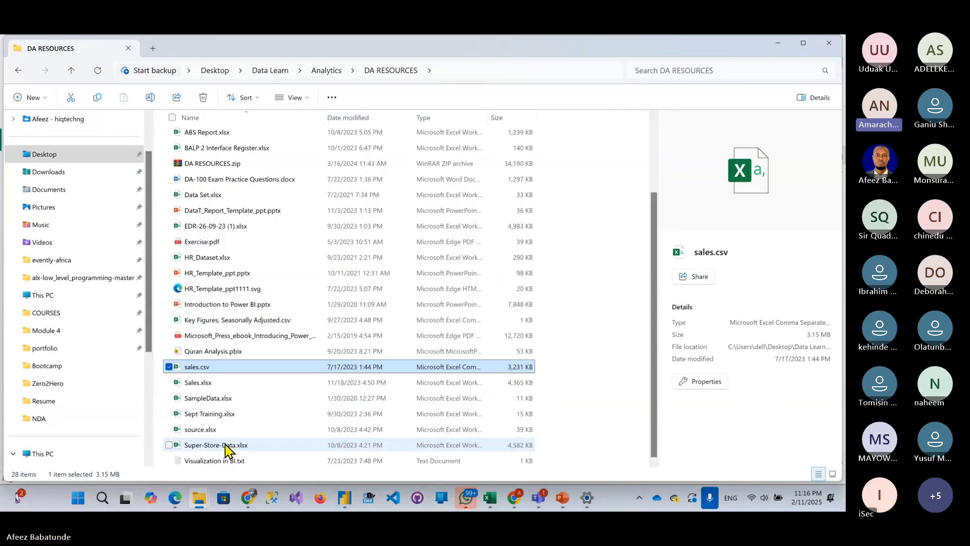
{"action": "left_click", "coordinate": [237, 382]}
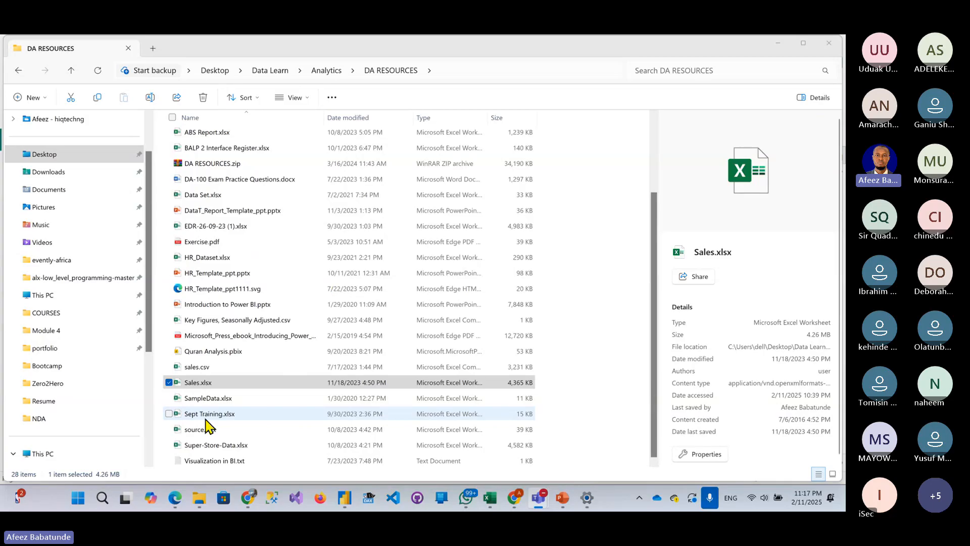
{"action": "left_click", "coordinate": [209, 399]}
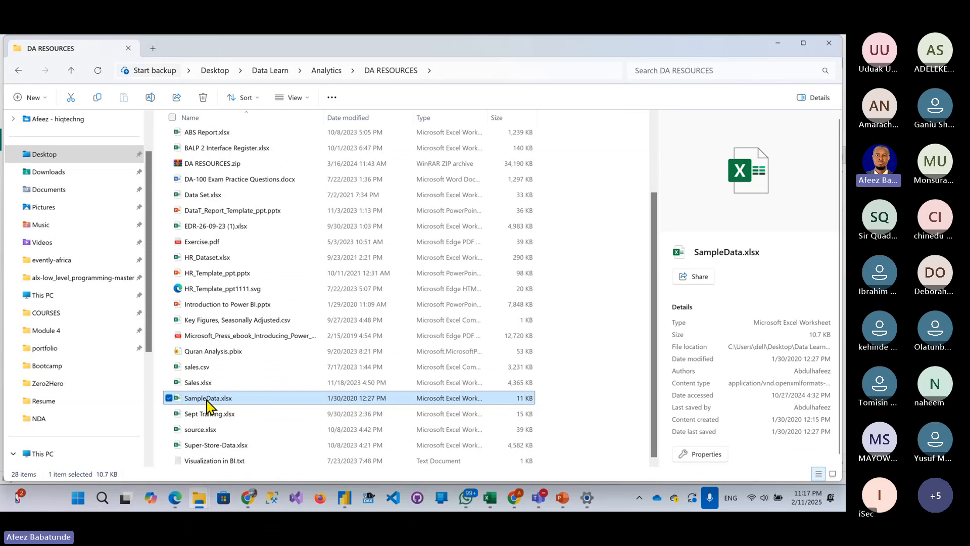
{"action": "left_click", "coordinate": [202, 385]}
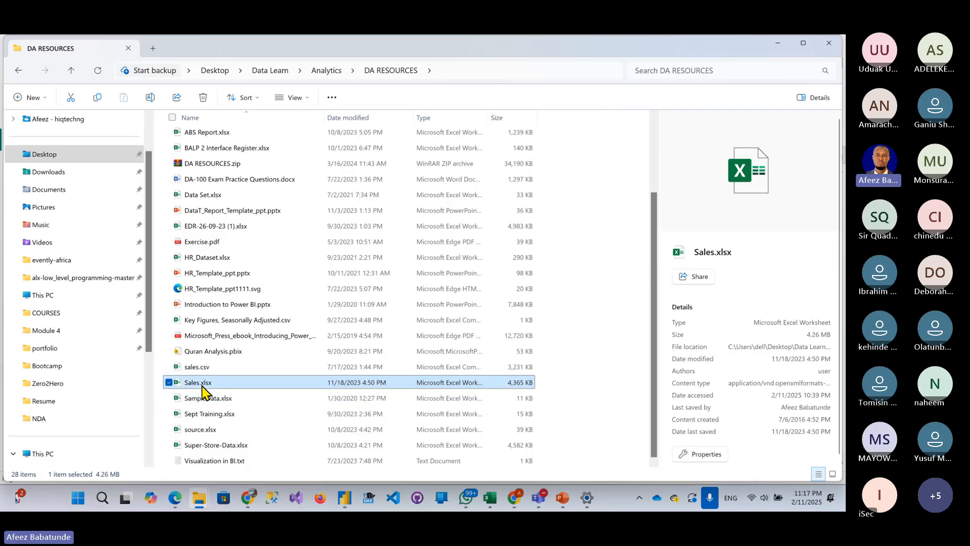
{"action": "double_click", "coordinate": [202, 387]}
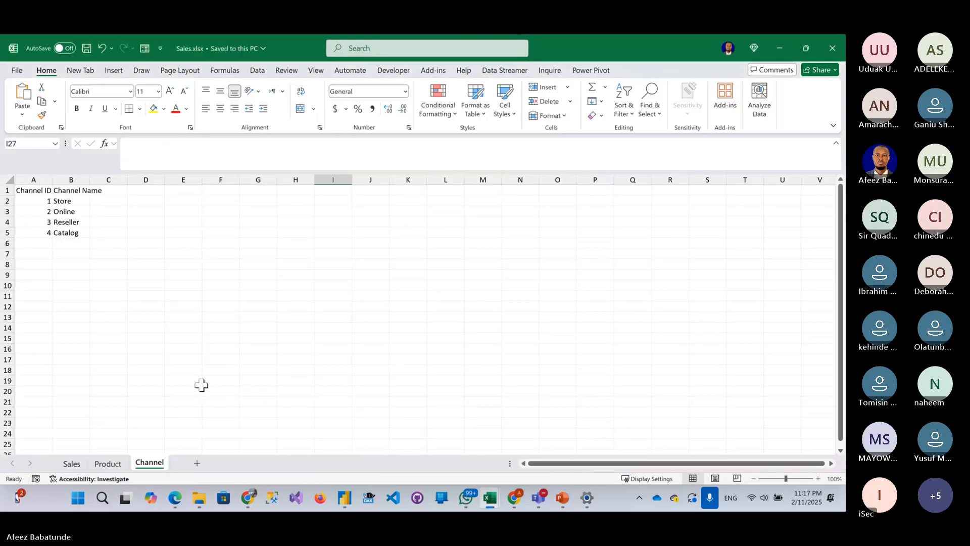
- Examine the contents of the workbook's Product, Sales and Channel sheets, including the columns across the Sales table
{"action": "left_click", "coordinate": [110, 467]}
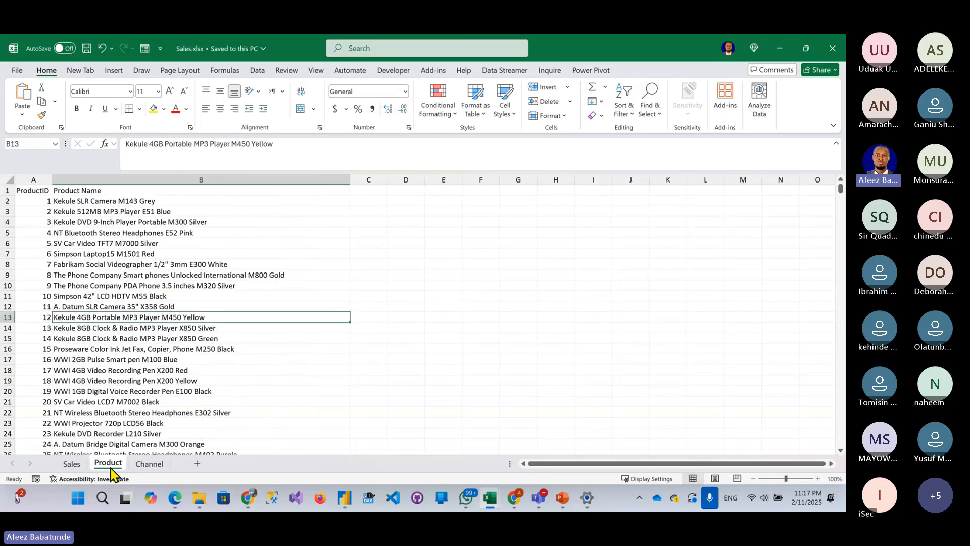
{"action": "left_click", "coordinate": [71, 464]}
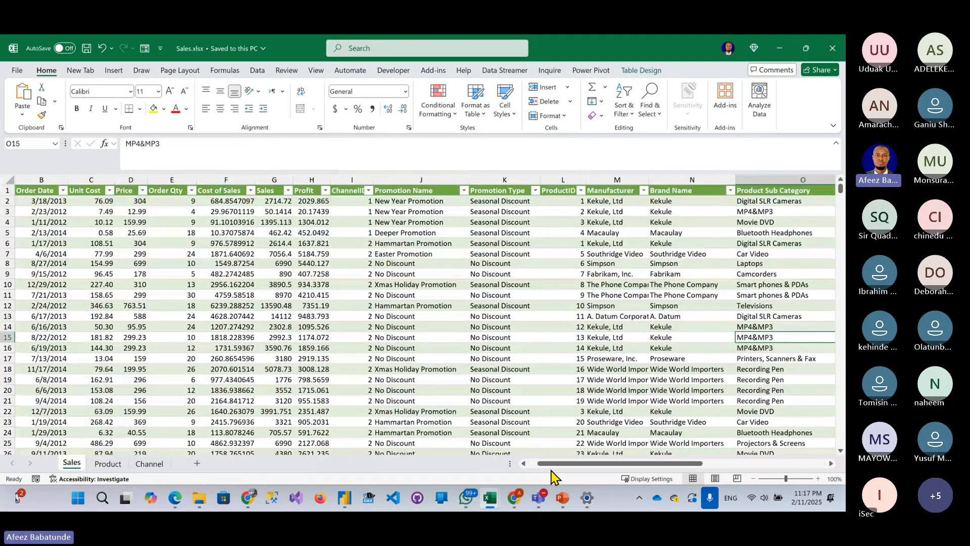
{"action": "left_click_drag", "start_coordinate": [545, 465], "coordinate": [498, 462]}
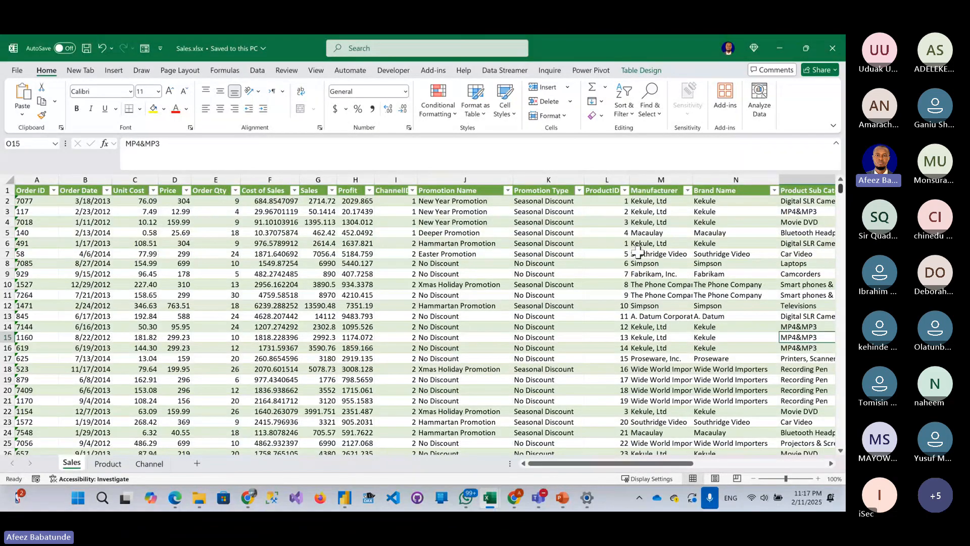
{"action": "left_click", "coordinate": [149, 463]}
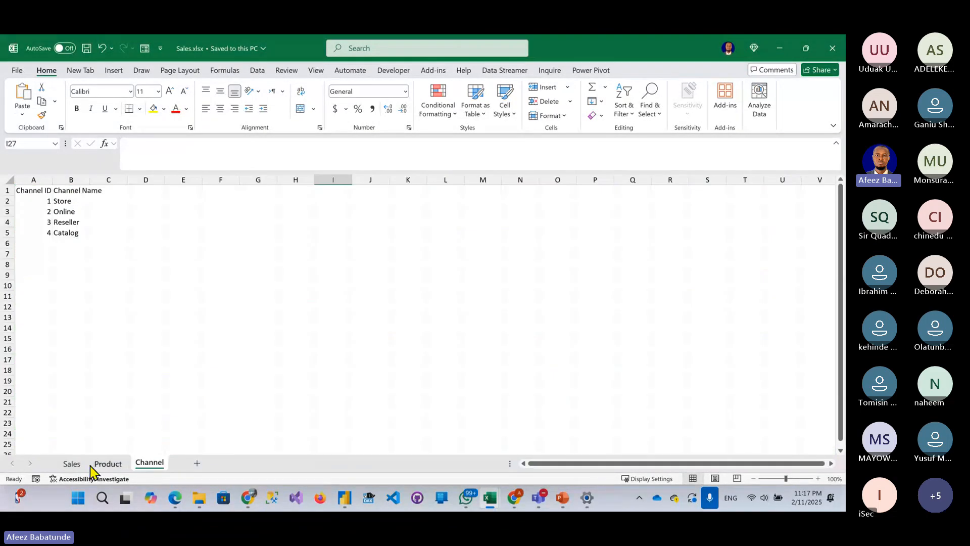
{"action": "left_click", "coordinate": [78, 465]}
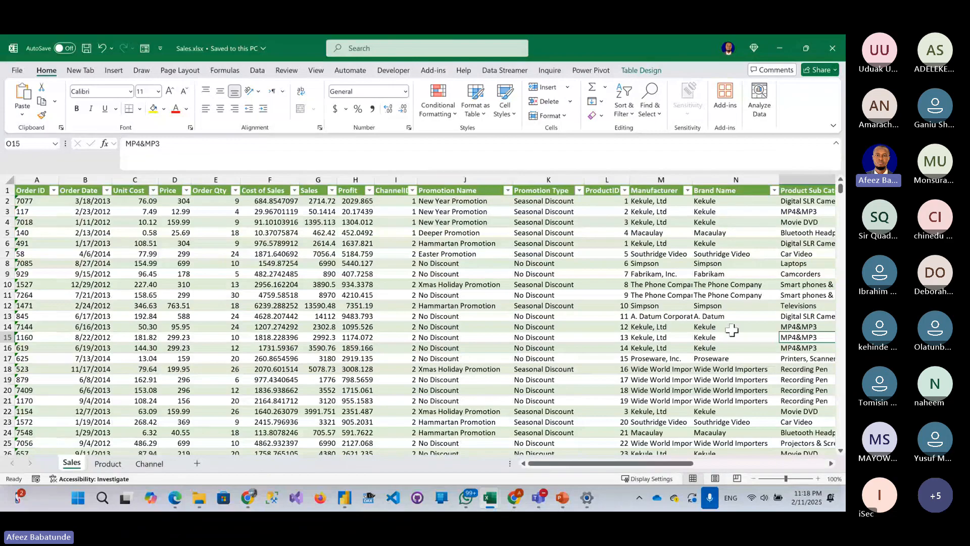
{"action": "mouse_move", "coordinate": [606, 463]}
{"action": "left_mouse_down"}
{"action": "mouse_move", "coordinate": [644, 464]}
{"action": "mouse_move", "coordinate": [600, 457]}
{"action": "left_mouse_up"}
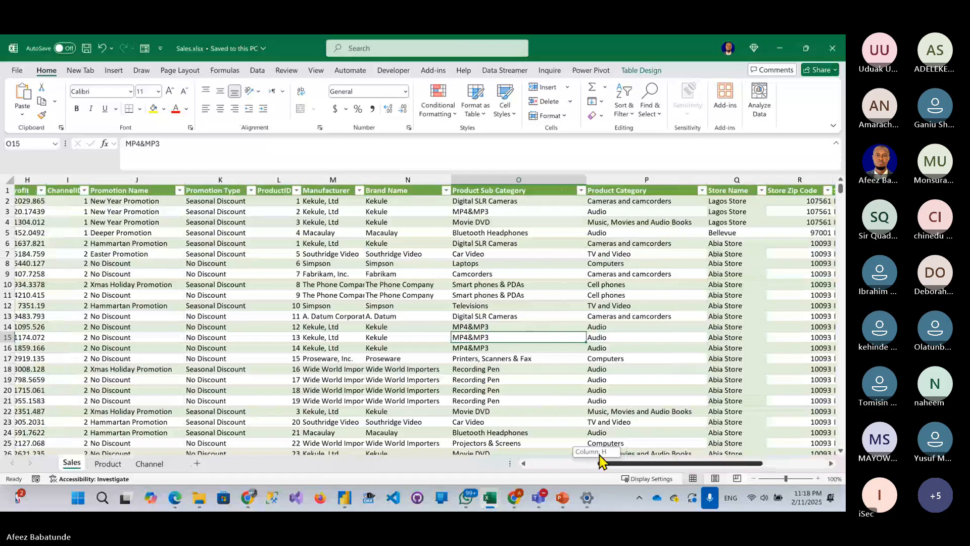
{"action": "left_click_drag", "start_coordinate": [600, 461], "coordinate": [523, 462]}
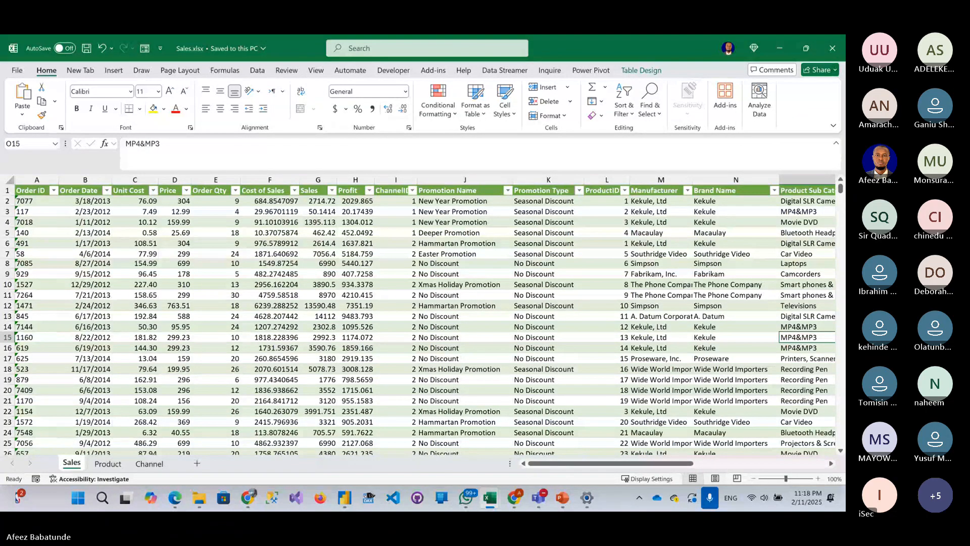
{"action": "key", "text": "alt+Tab"}
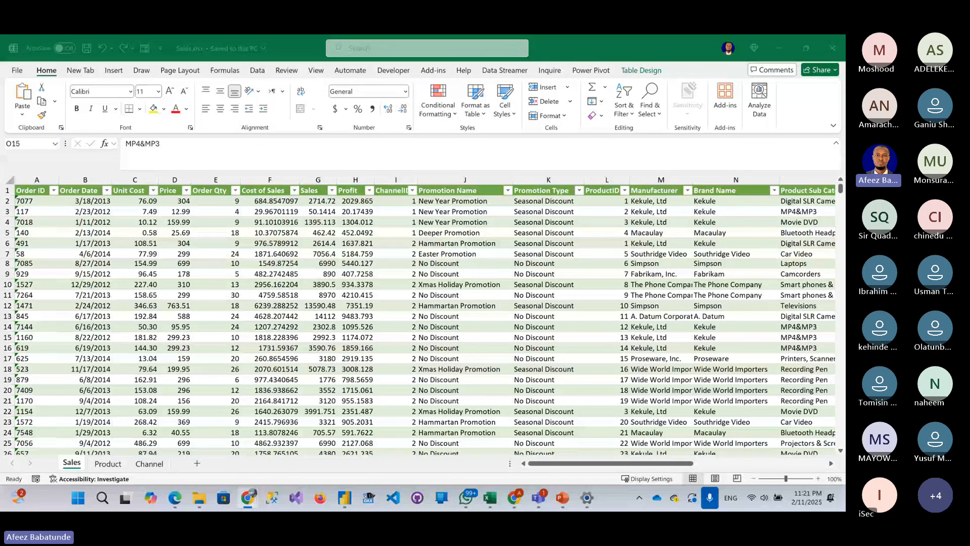
{"action": "key", "text": "super+d"}
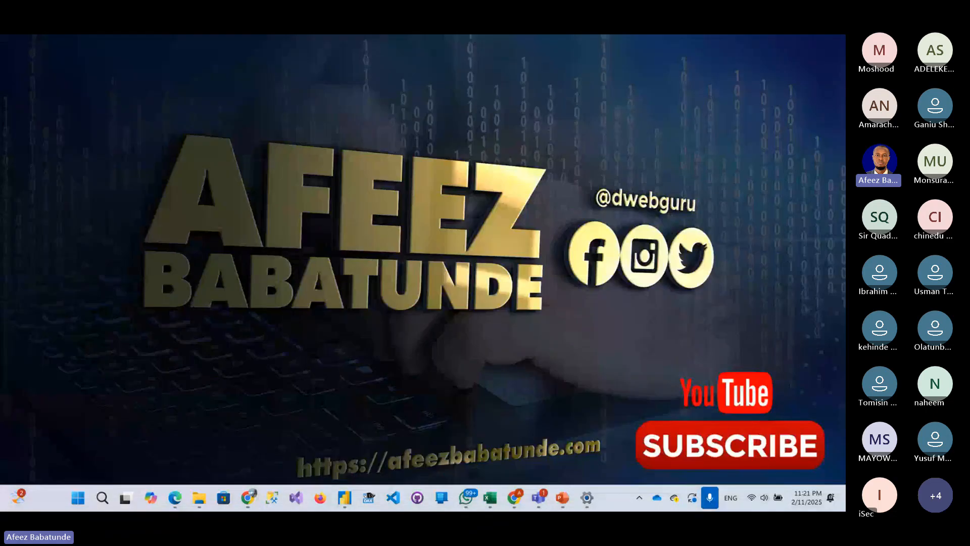
{"action": "key", "text": "super+d"}
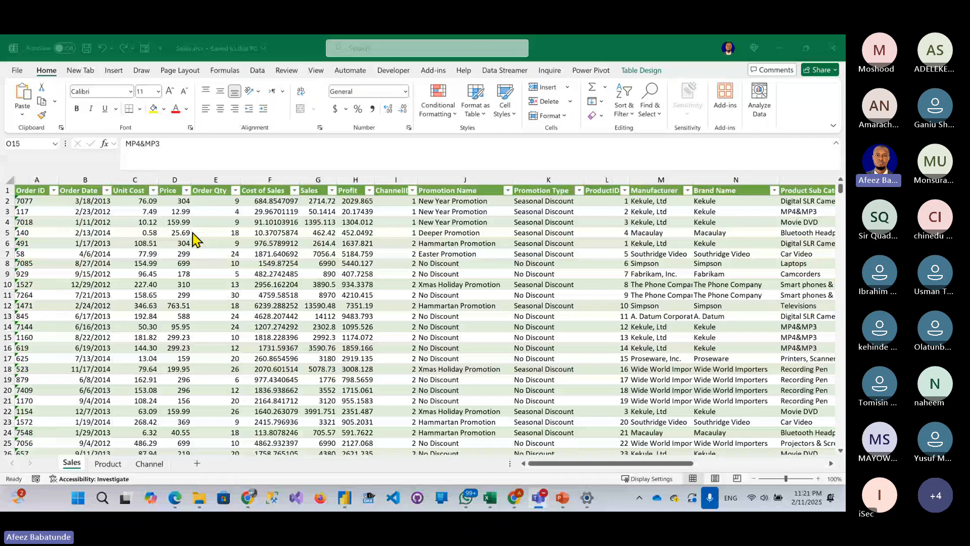
- Review the Sales table's product, store and location columns through Zone
{"action": "left_click", "coordinate": [373, 199]}
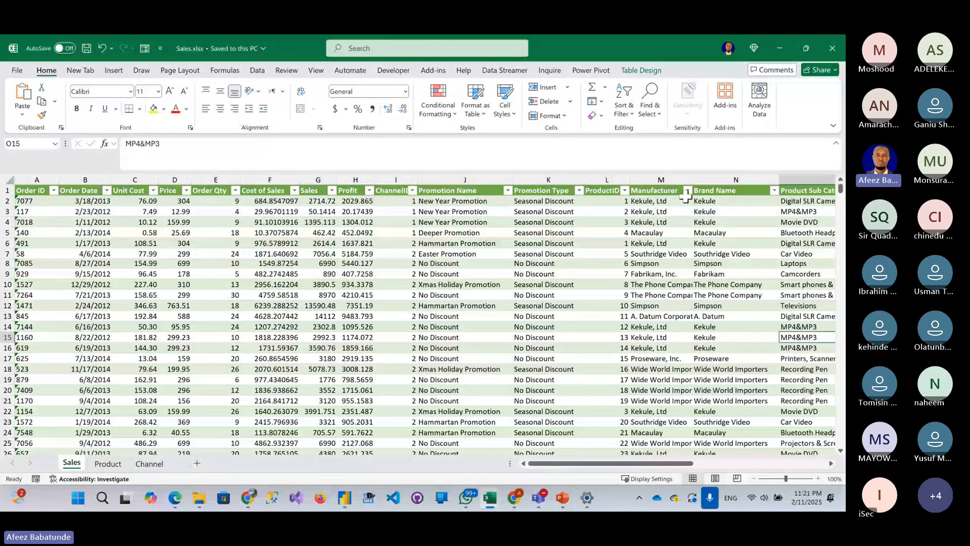
{"action": "left_click_drag", "start_coordinate": [665, 463], "coordinate": [766, 474]}
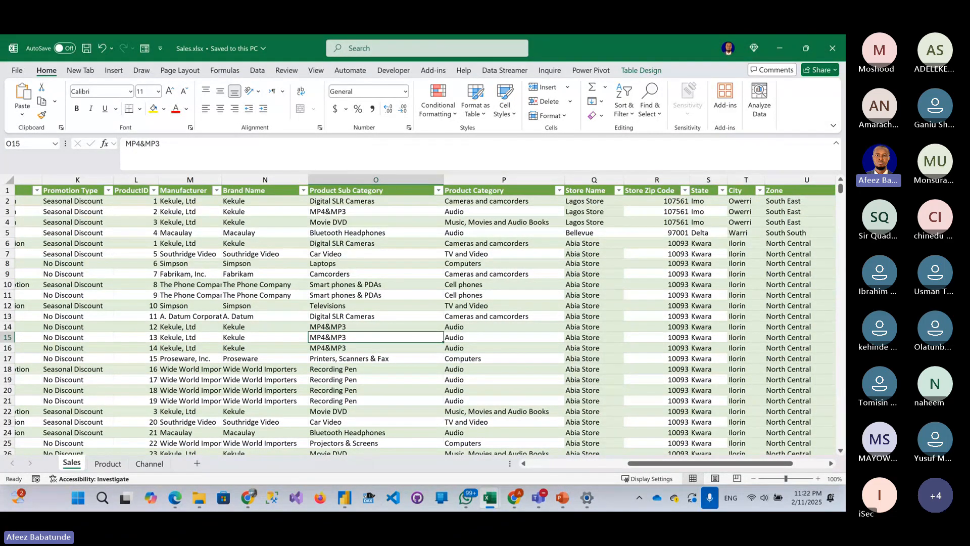
{"action": "key", "text": "alt+Tab"}
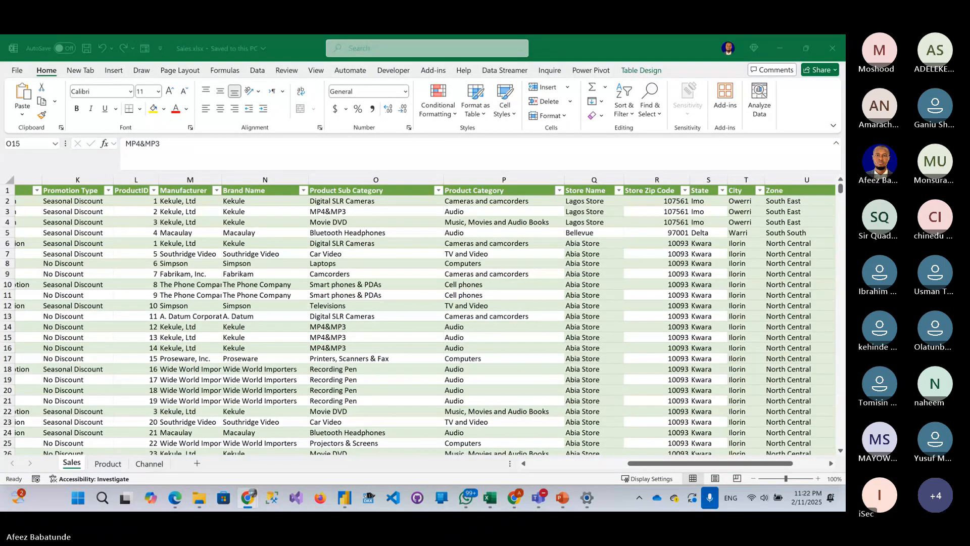
{"action": "left_click", "coordinate": [562, 465]}
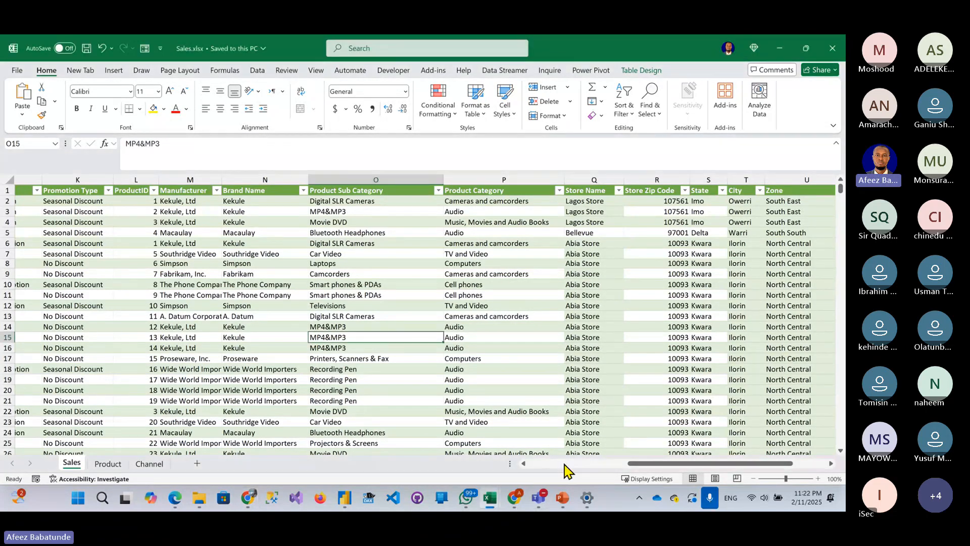
- View the product names and channel lists on the Product and Channel sheets, and return to the Sales sheet
{"action": "left_click", "coordinate": [563, 464]}
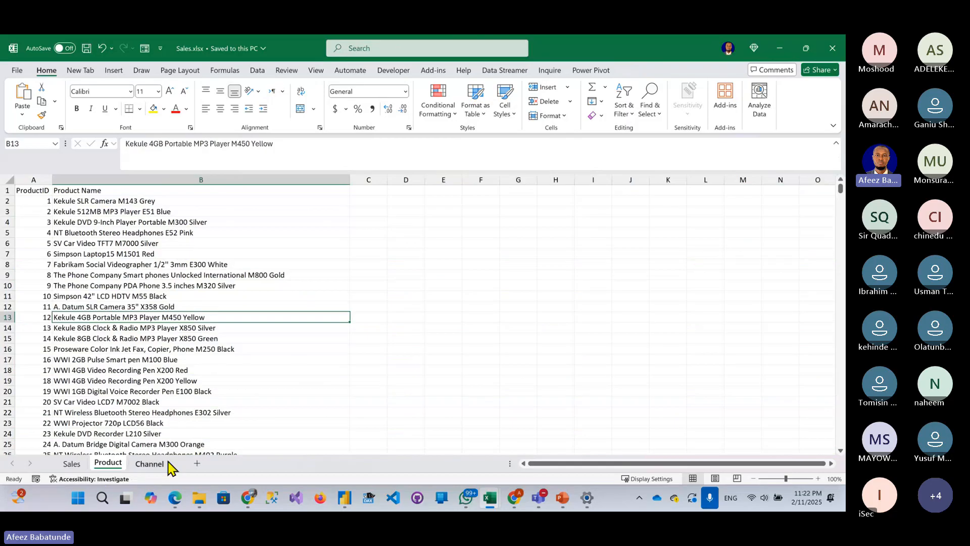
{"action": "left_click", "coordinate": [151, 464]}
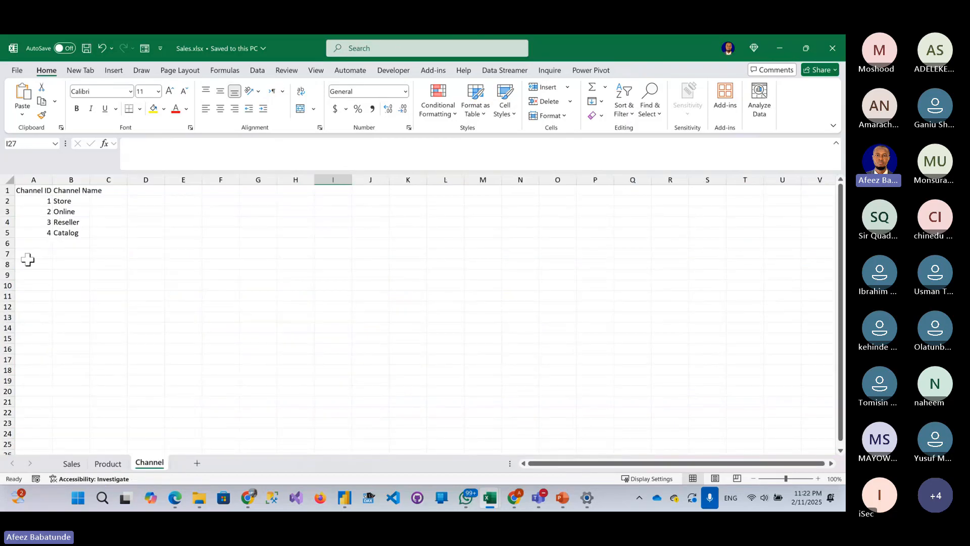
{"action": "left_click", "coordinate": [69, 466]}
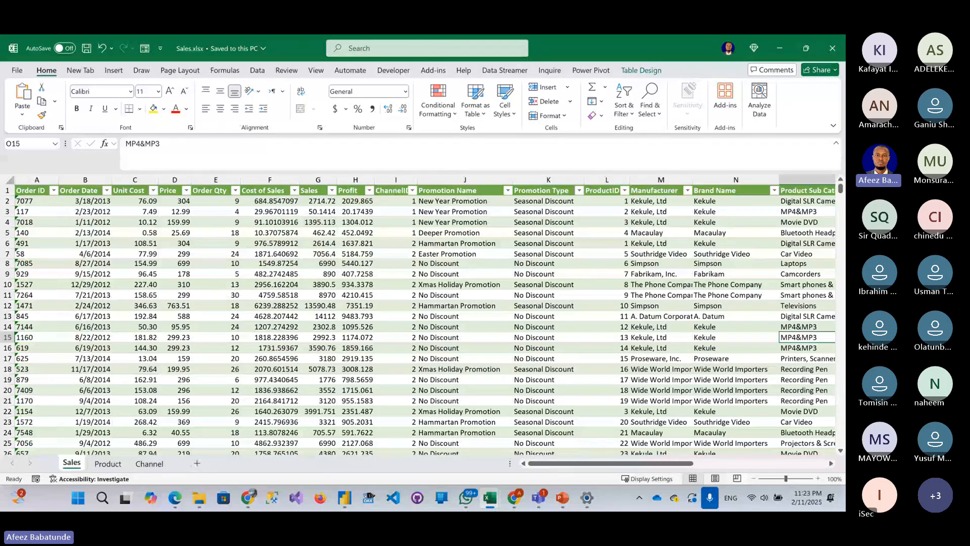
- Close Sales.xlsx, minimize the financial plan workbook and File Explorer, and return to the empty report in Power BI Desktop
{"action": "key", "text": "alt+Tab"}
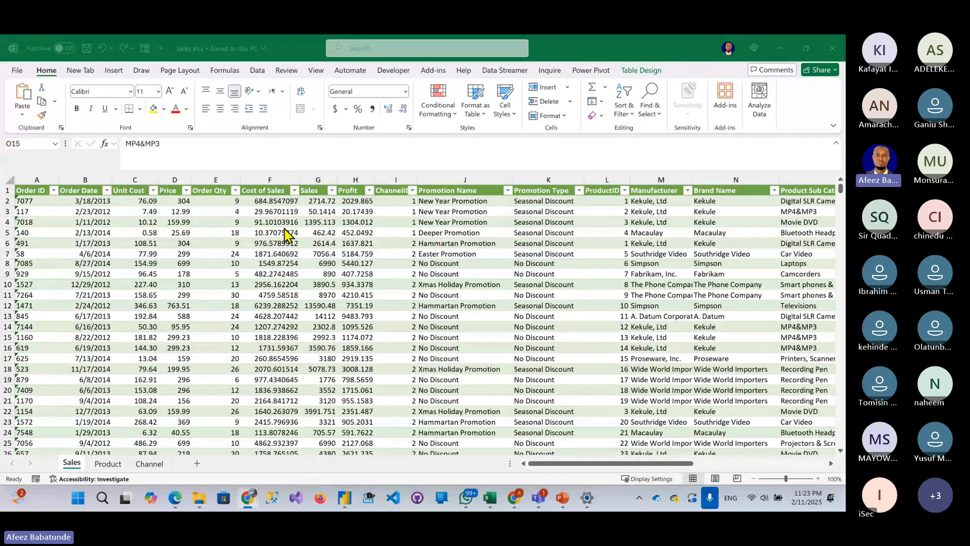
{"action": "left_click", "coordinate": [823, 46]}
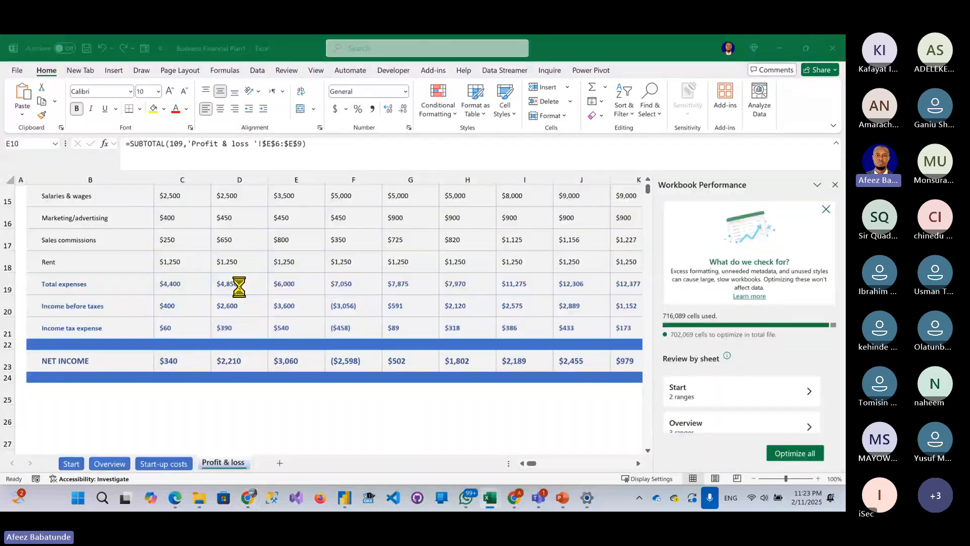
{"action": "left_click", "coordinate": [777, 49]}
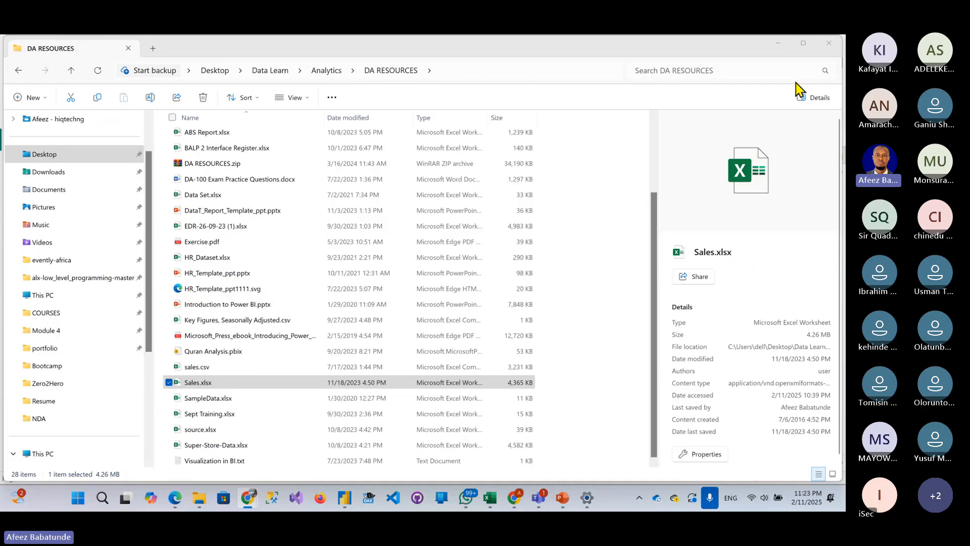
{"action": "left_click", "coordinate": [777, 44]}
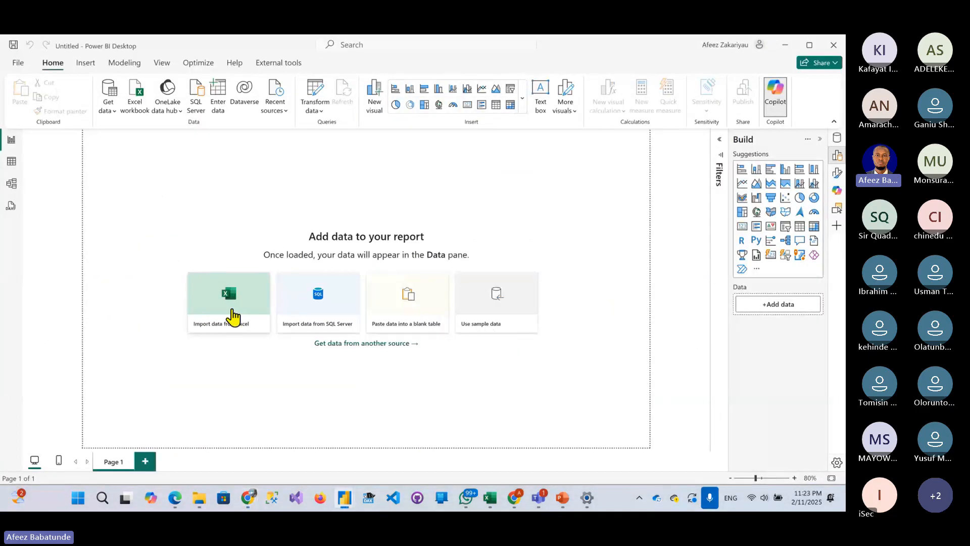
- Import the Excel workbook Retail_Store_Performance.xlsx from the cloud-synced Bootcamp folder
{"action": "left_click", "coordinate": [221, 303]}
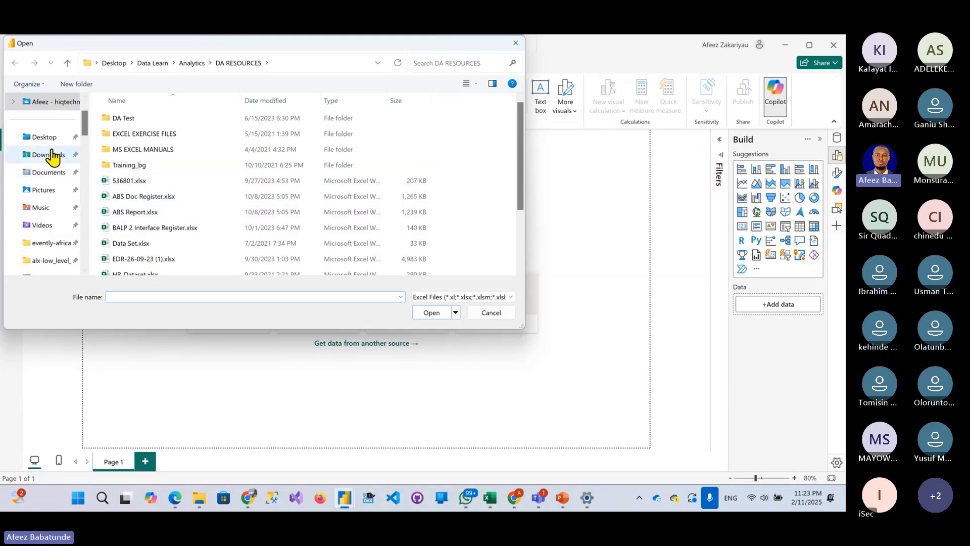
{"action": "scroll", "coordinate": [51, 156], "scroll_direction": "up", "scroll_amount": 2}
{"action": "left_click", "coordinate": [48, 157]}
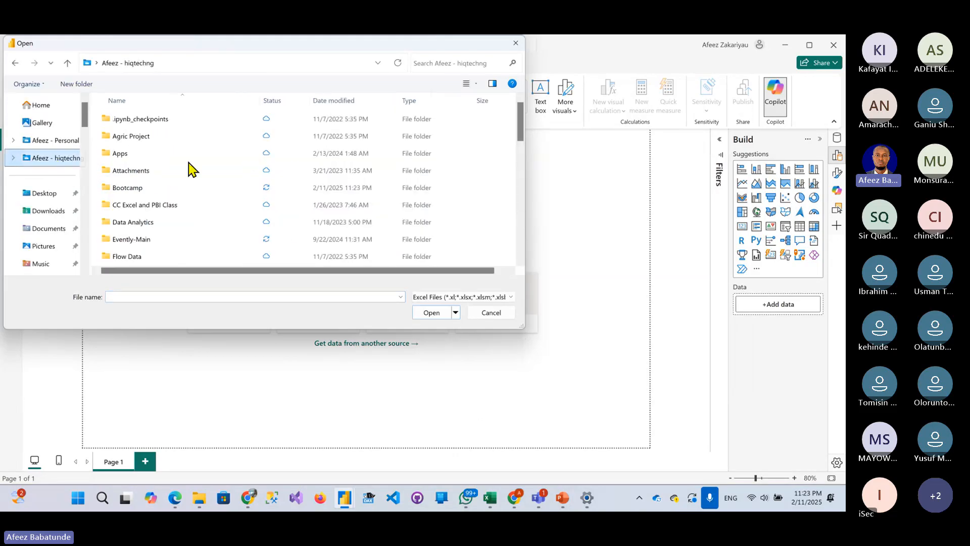
{"action": "left_click", "coordinate": [133, 188]}
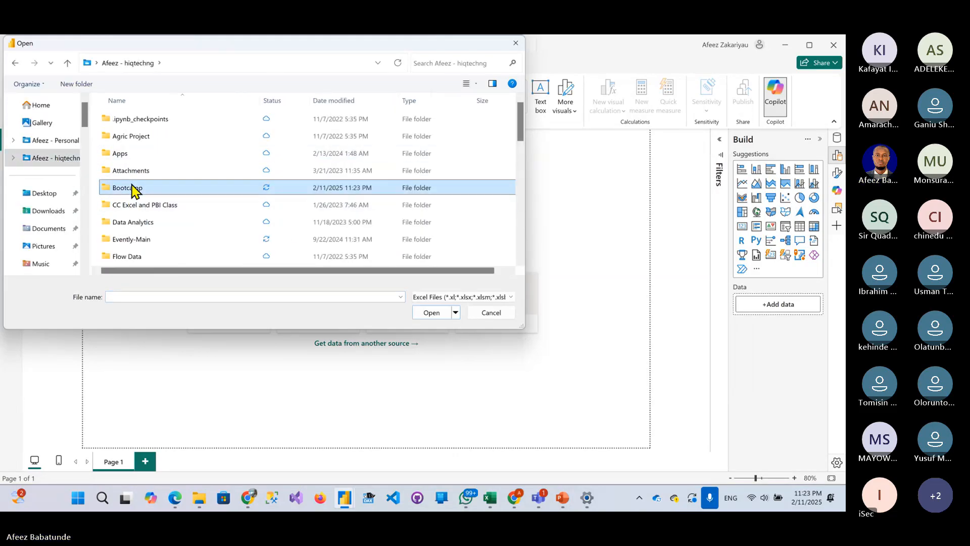
{"action": "double_click", "coordinate": [133, 188]}
{"action": "left_click", "coordinate": [139, 207]}
{"action": "left_click", "coordinate": [429, 314]}
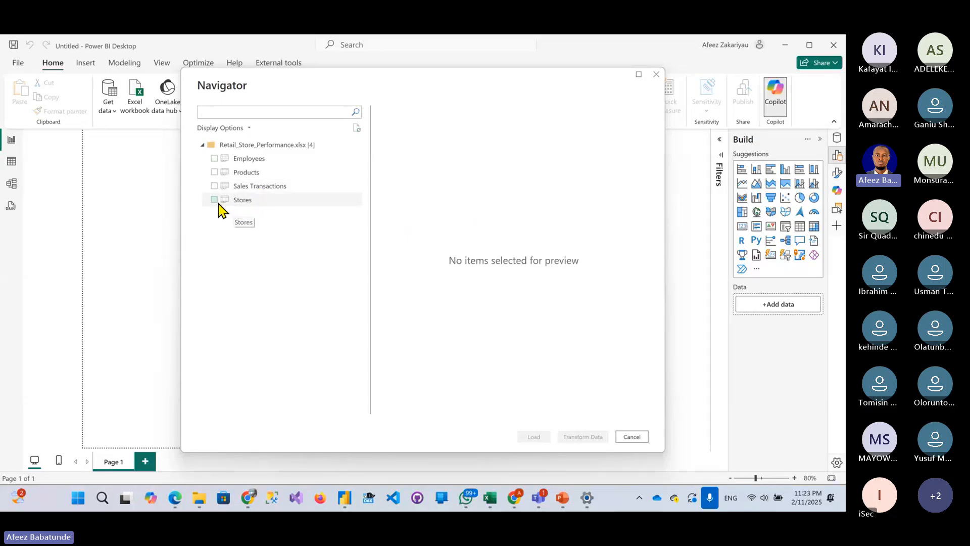
- Select the Employees table for import and look through its preview rows
{"action": "left_click", "coordinate": [214, 159]}
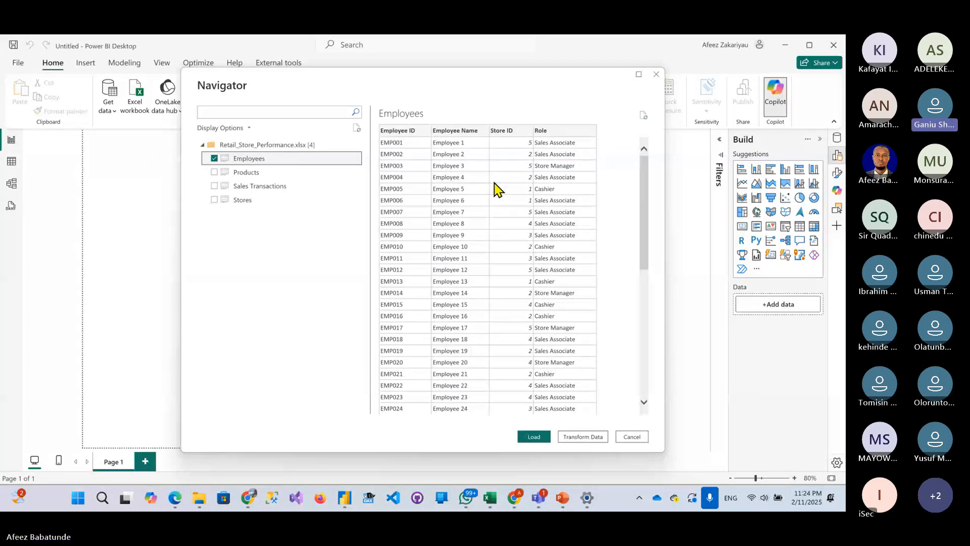
{"action": "scroll", "coordinate": [498, 189], "scroll_direction": "down", "scroll_amount": 5}
{"action": "scroll", "coordinate": [510, 202], "scroll_direction": "down", "scroll_amount": 4}
{"action": "scroll", "coordinate": [514, 212], "scroll_direction": "up", "scroll_amount": 2}
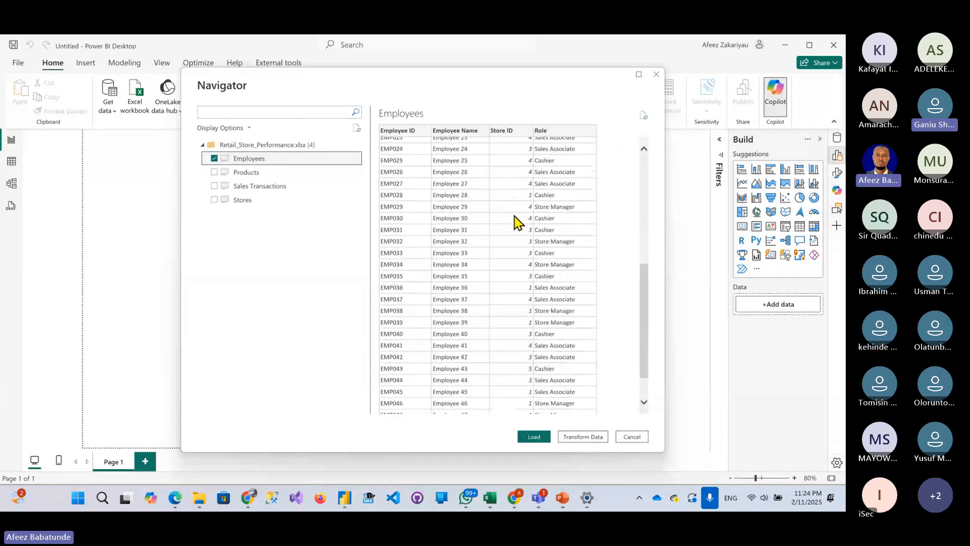
{"action": "scroll", "coordinate": [514, 215], "scroll_direction": "down", "scroll_amount": 2}
{"action": "scroll", "coordinate": [514, 216], "scroll_direction": "up", "scroll_amount": 6}
{"action": "scroll", "coordinate": [516, 223], "scroll_direction": "up", "scroll_amount": 3}
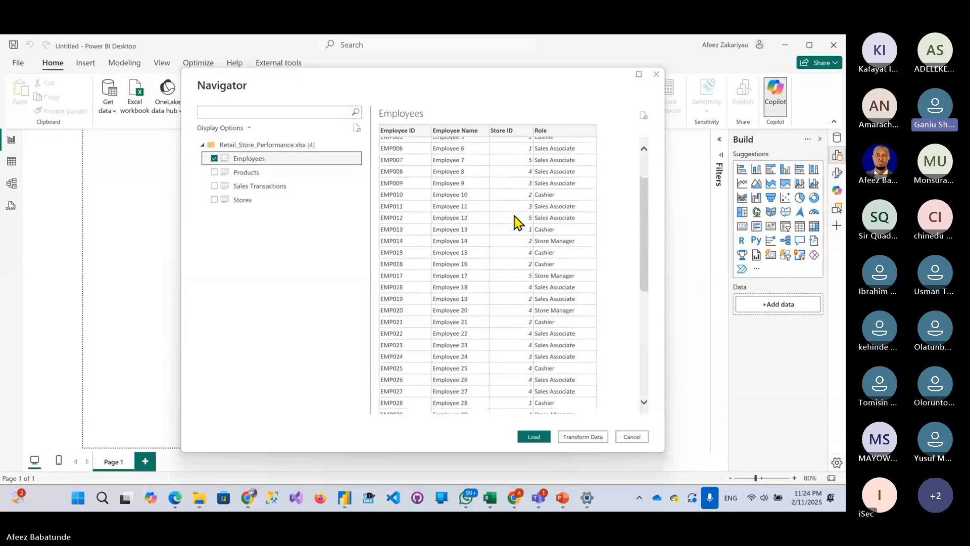
- Preview the Products, Sales Transactions and Stores tables, including the remaining columns of the wider tables
{"action": "left_click", "coordinate": [269, 172]}
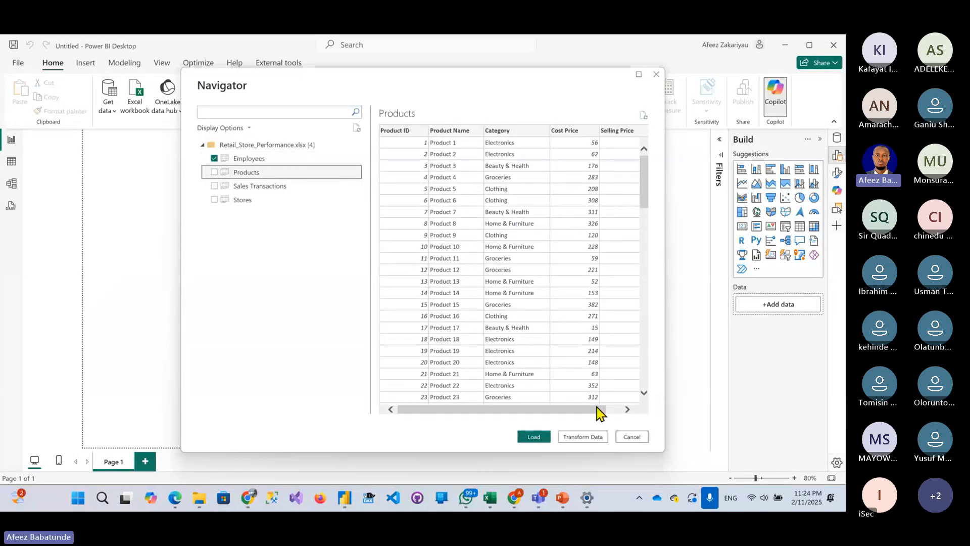
{"action": "left_click_drag", "start_coordinate": [563, 410], "coordinate": [472, 410]}
{"action": "left_click", "coordinate": [262, 188]}
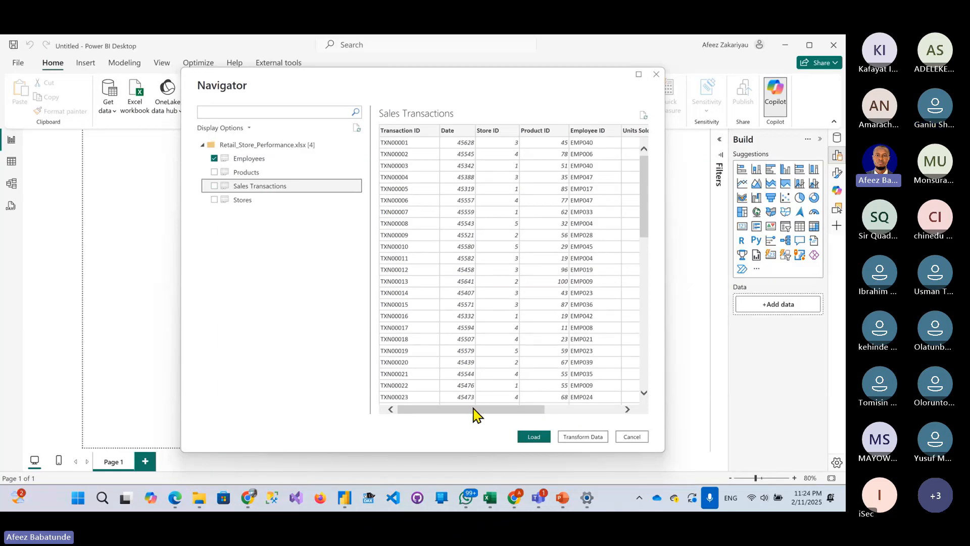
{"action": "left_click_drag", "start_coordinate": [474, 409], "coordinate": [589, 404]}
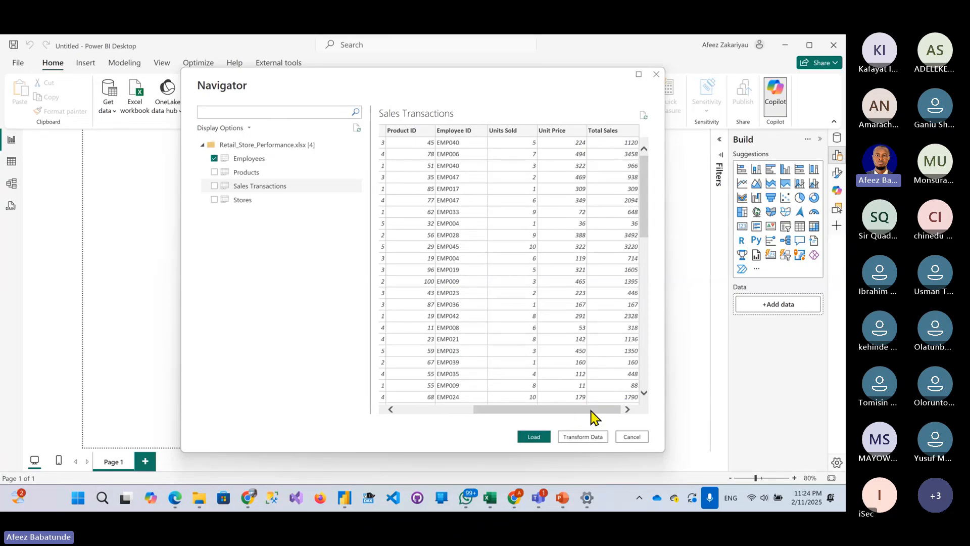
{"action": "left_click", "coordinate": [233, 199]}
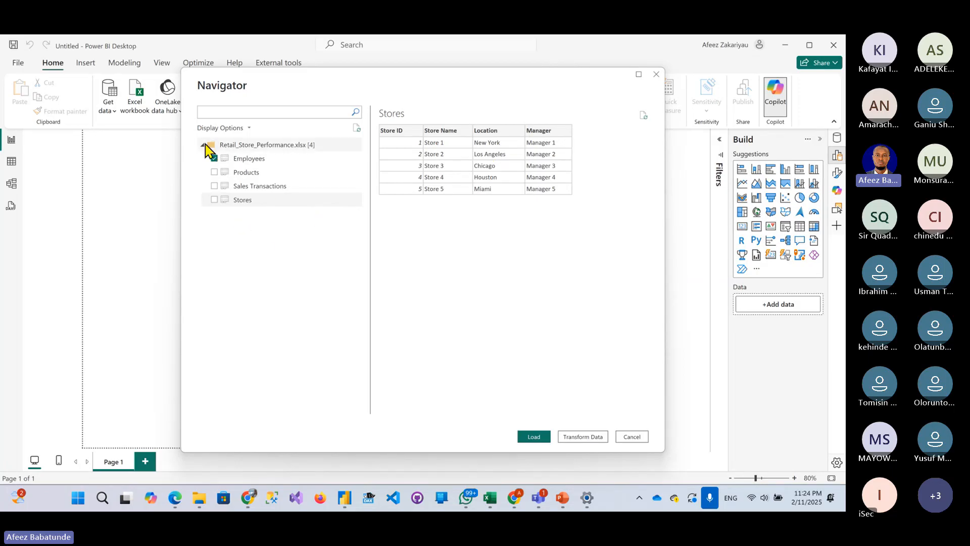
- Add the Products, Sales Transactions and Stores tables to the import selection and open all four tables for transformation in Power Query
{"action": "left_click", "coordinate": [215, 172]}
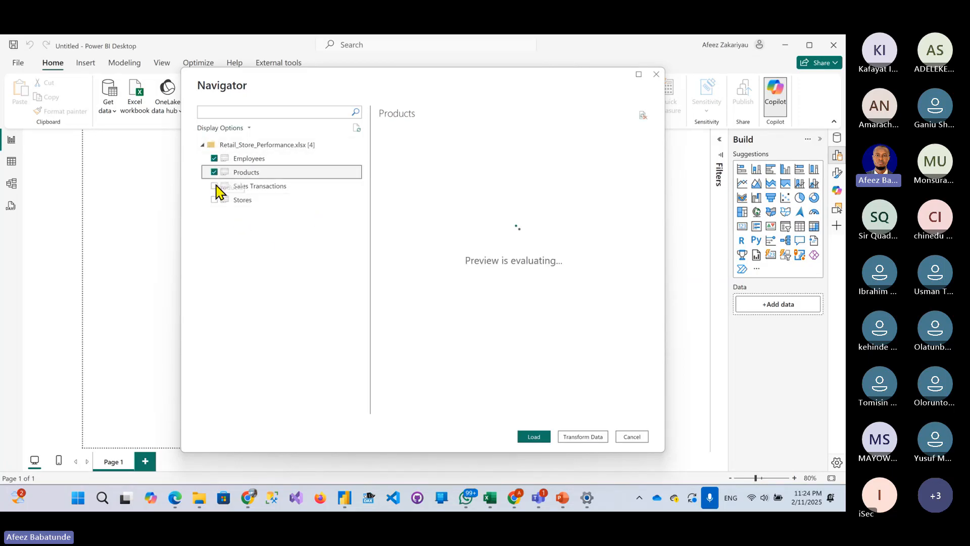
{"action": "left_click", "coordinate": [215, 186]}
{"action": "left_click", "coordinate": [214, 199]}
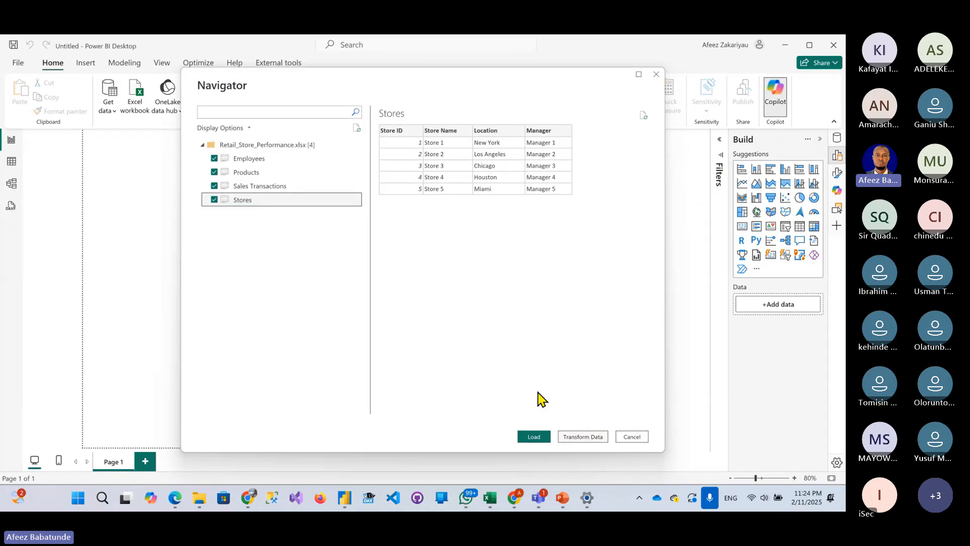
{"action": "left_click", "coordinate": [584, 438]}
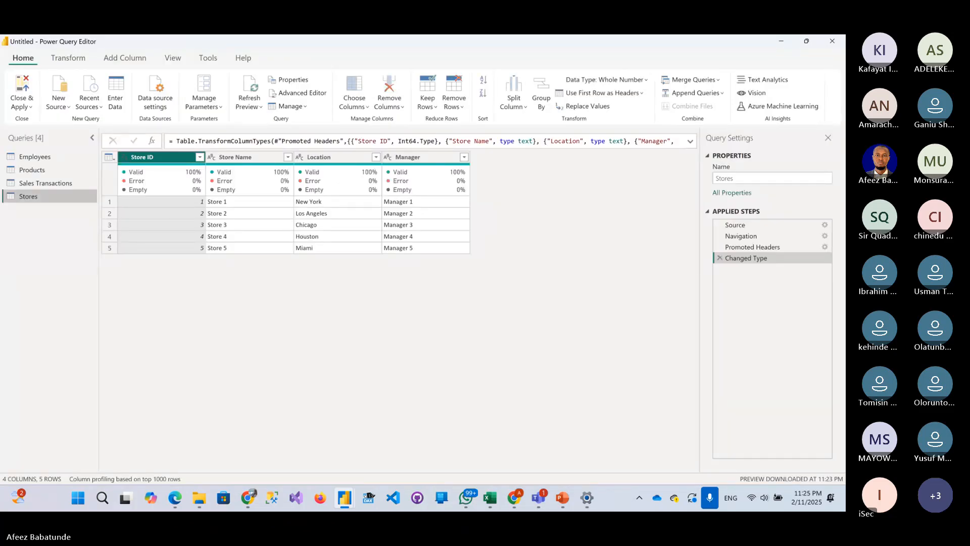
- Review the Employees, Products, Sales Transactions and Stores queries one after another in Power Query Editor
{"action": "key", "text": "alt+Tab"}
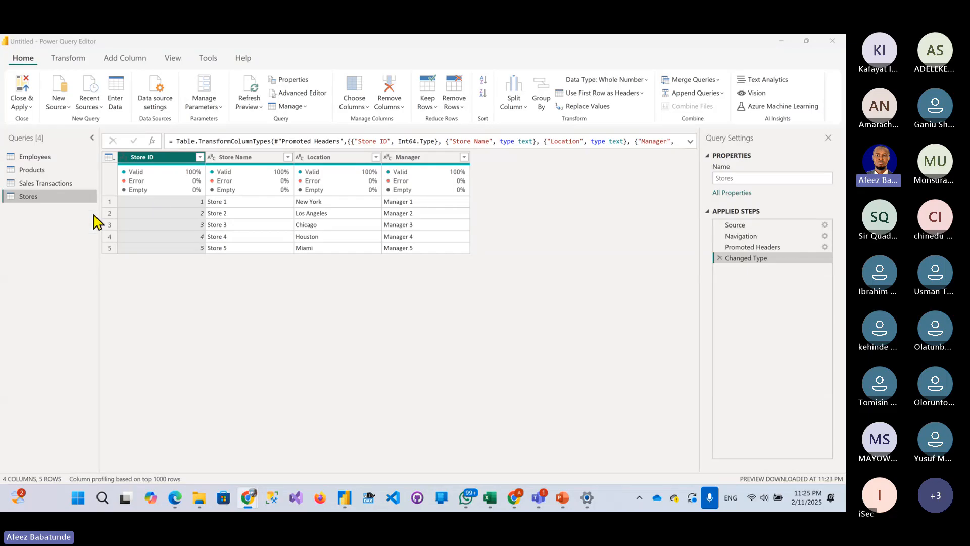
{"action": "left_click", "coordinate": [34, 158]}
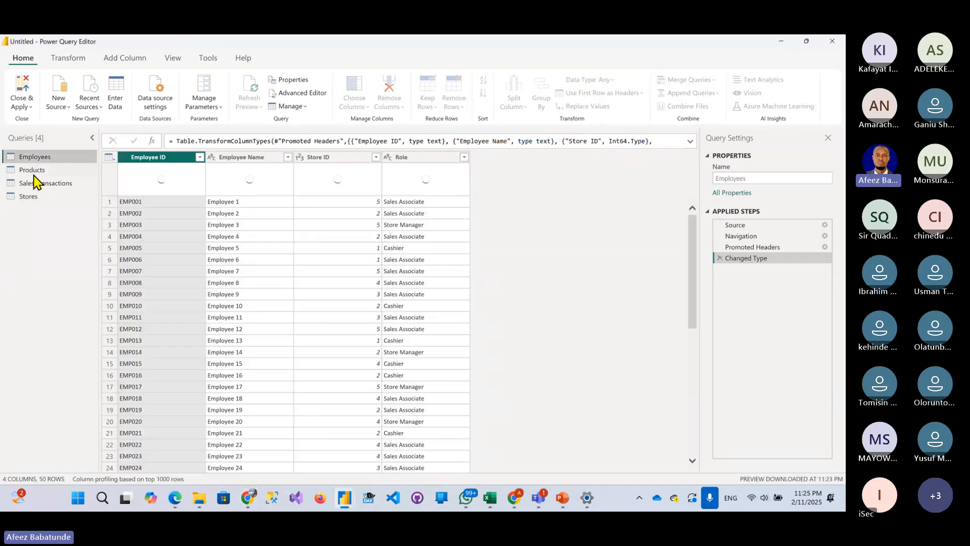
{"action": "left_click", "coordinate": [36, 172]}
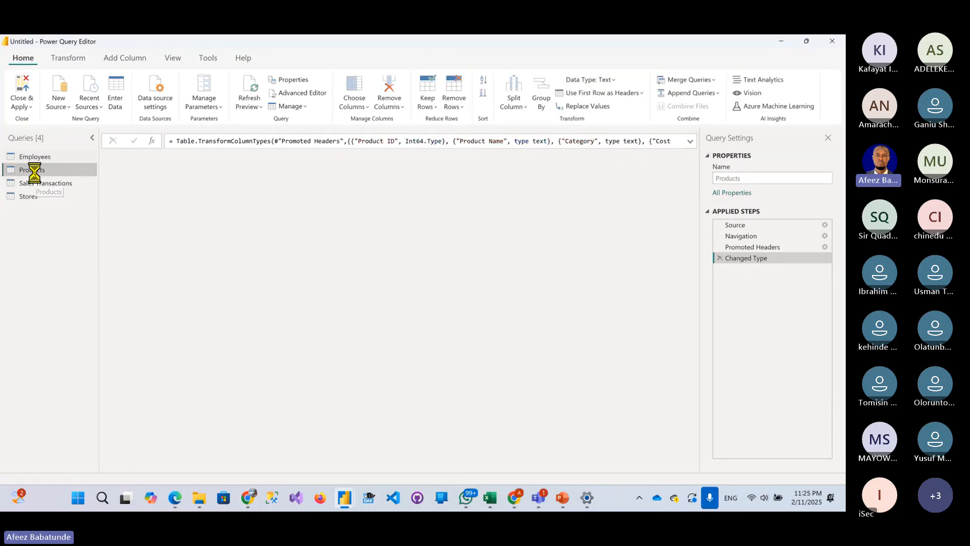
{"action": "left_click", "coordinate": [51, 186]}
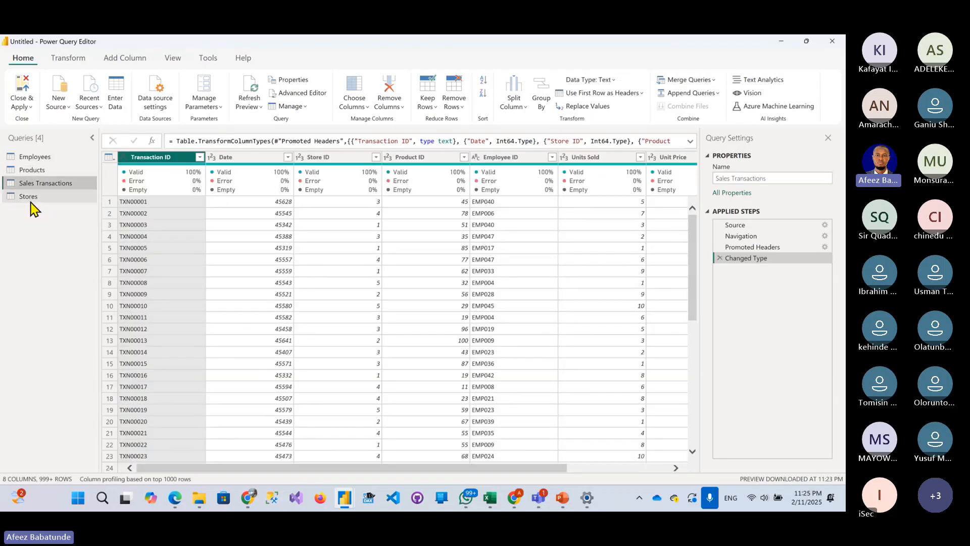
{"action": "left_click", "coordinate": [31, 199]}
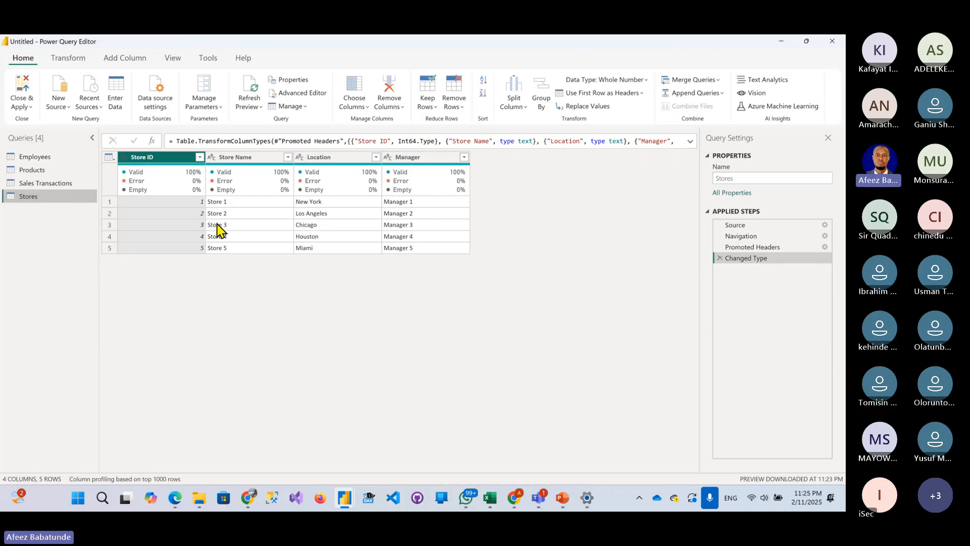
- Switch to Chrome, look over the Model data with Power BI learning path on Microsoft Learn, and select its web address
{"action": "left_click", "coordinate": [246, 506]}
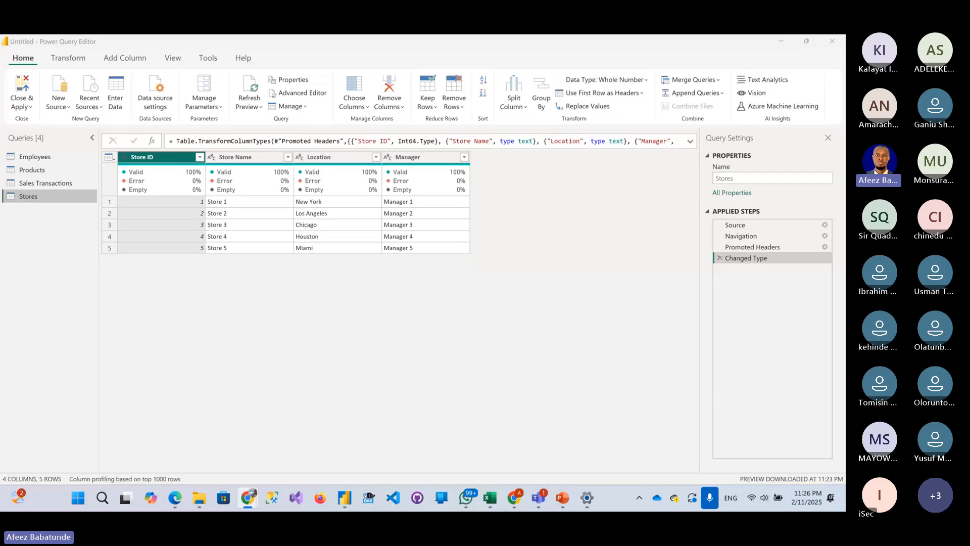
{"action": "left_click_drag", "start_coordinate": [846, 120], "coordinate": [437, 46]}
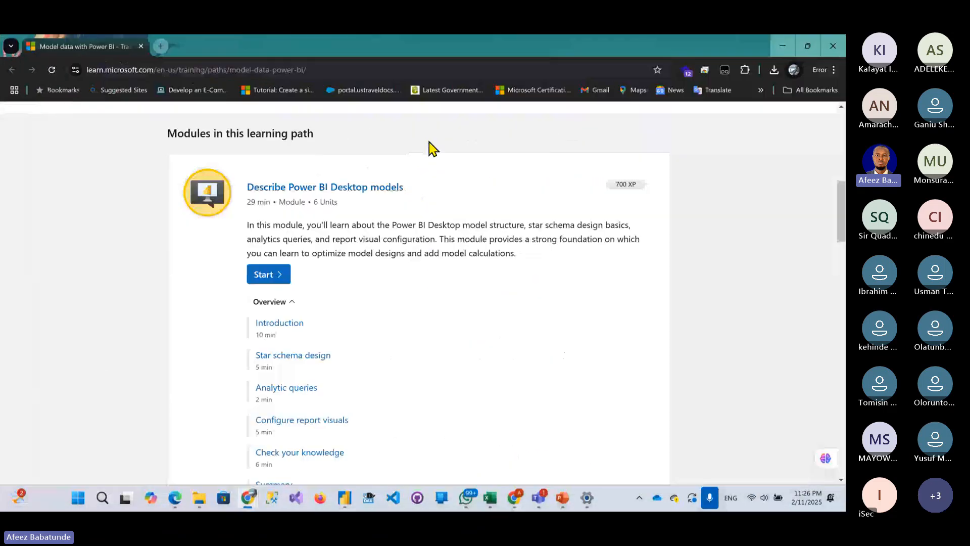
{"action": "scroll", "coordinate": [427, 242], "scroll_direction": "up", "scroll_amount": 4}
{"action": "scroll", "coordinate": [430, 240], "scroll_direction": "down", "scroll_amount": 2}
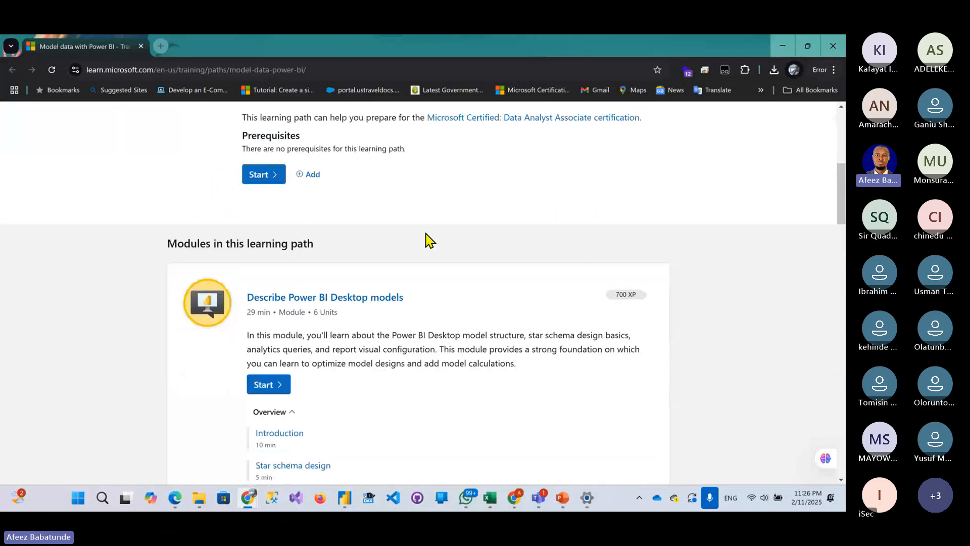
{"action": "scroll", "coordinate": [384, 273], "scroll_direction": "down", "scroll_amount": 2}
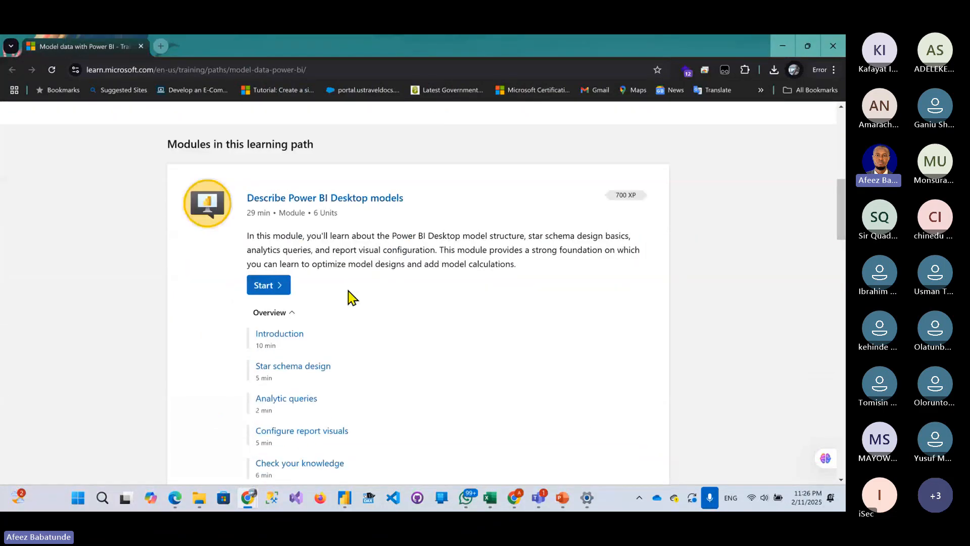
{"action": "scroll", "coordinate": [351, 297], "scroll_direction": "up", "scroll_amount": 2}
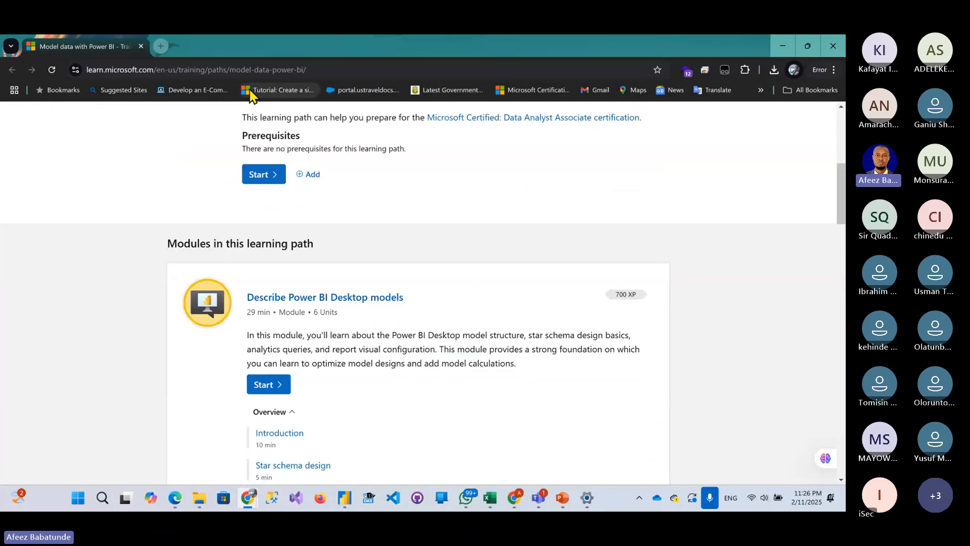
{"action": "left_click", "coordinate": [192, 75]}
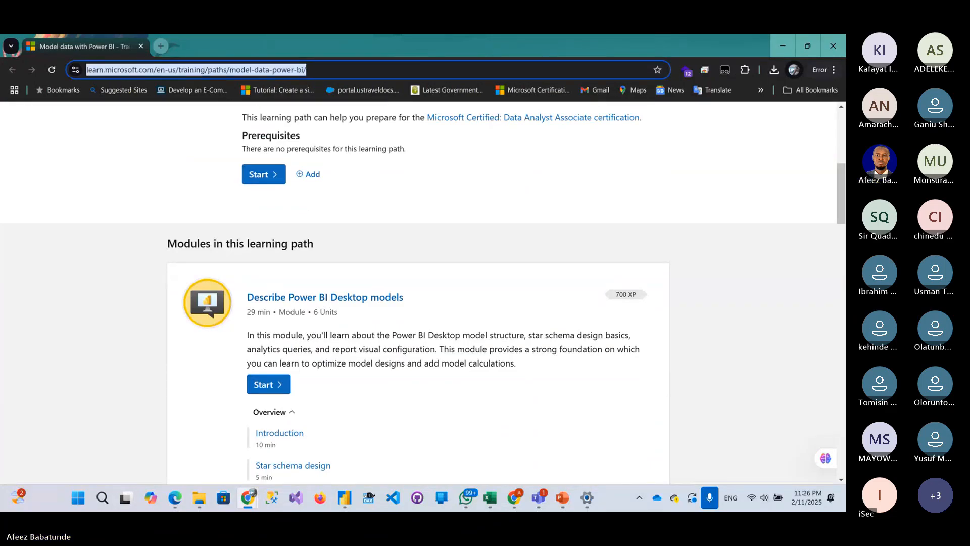
{"action": "key", "text": "alt+Tab"}
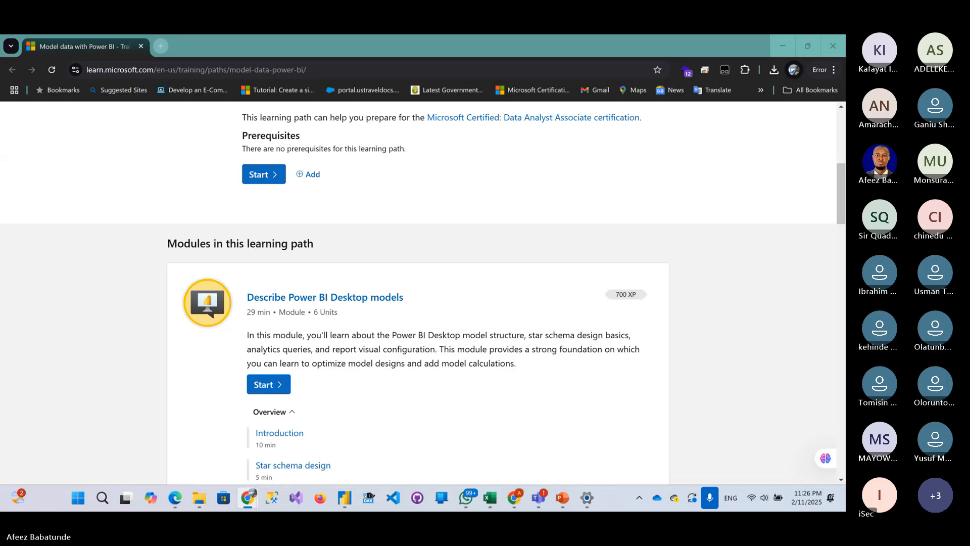
- Open the Introduction unit of the Describe Power BI Desktop models module
{"action": "scroll", "coordinate": [318, 357], "scroll_direction": "down", "scroll_amount": 5}
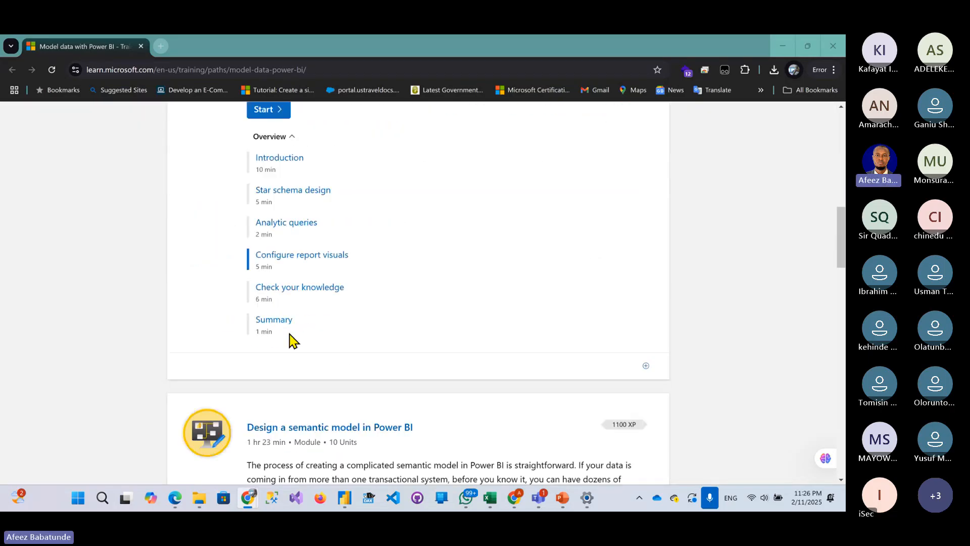
{"action": "left_click", "coordinate": [271, 160]}
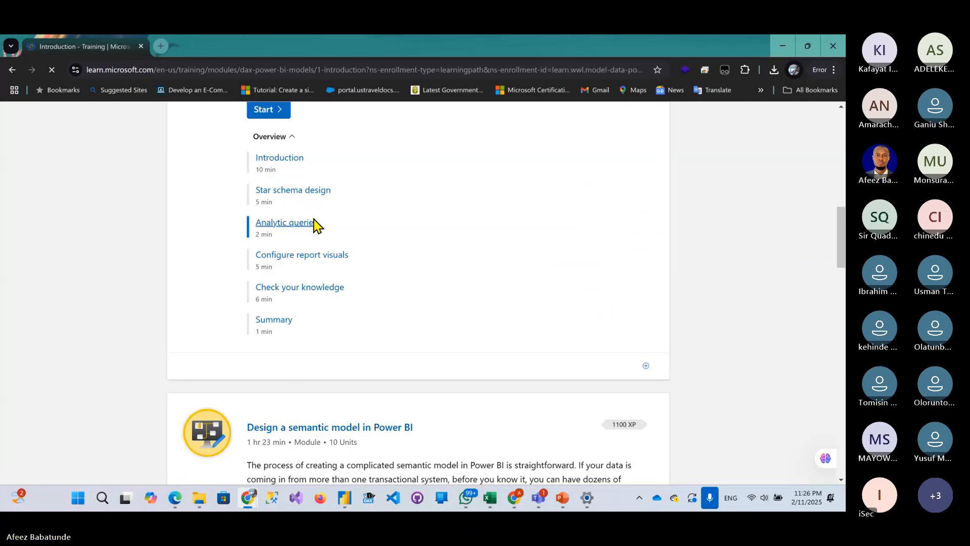
- Read through the Introduction unit and advance to the Star schema design unit
{"action": "scroll", "coordinate": [336, 332], "scroll_direction": "down", "scroll_amount": 3}
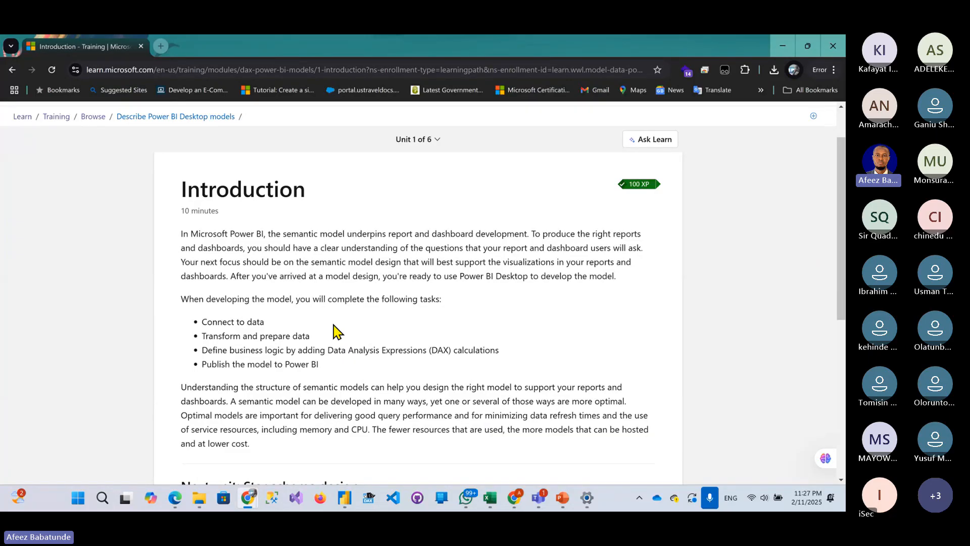
{"action": "scroll", "coordinate": [308, 361], "scroll_direction": "down", "scroll_amount": 4}
{"action": "scroll", "coordinate": [283, 354], "scroll_direction": "down", "scroll_amount": 1}
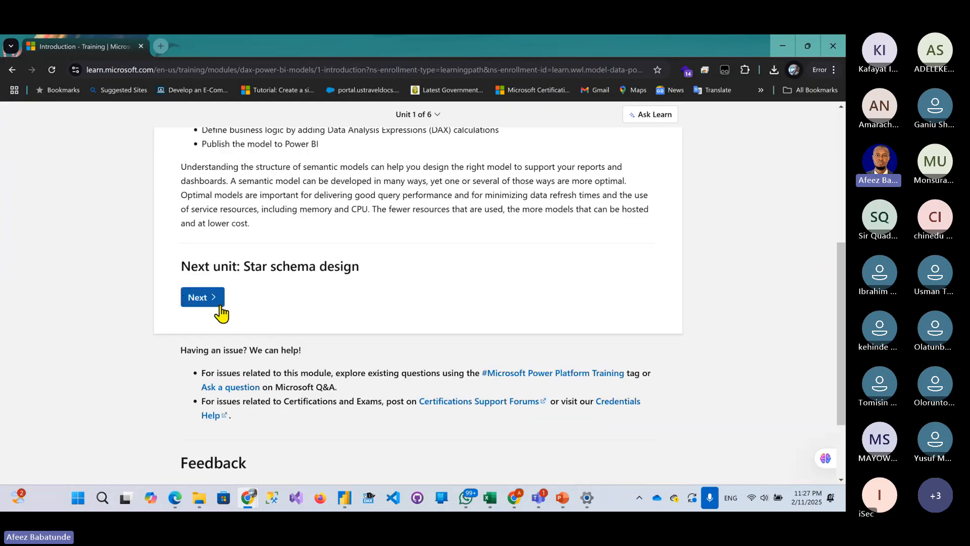
{"action": "left_click", "coordinate": [202, 298]}
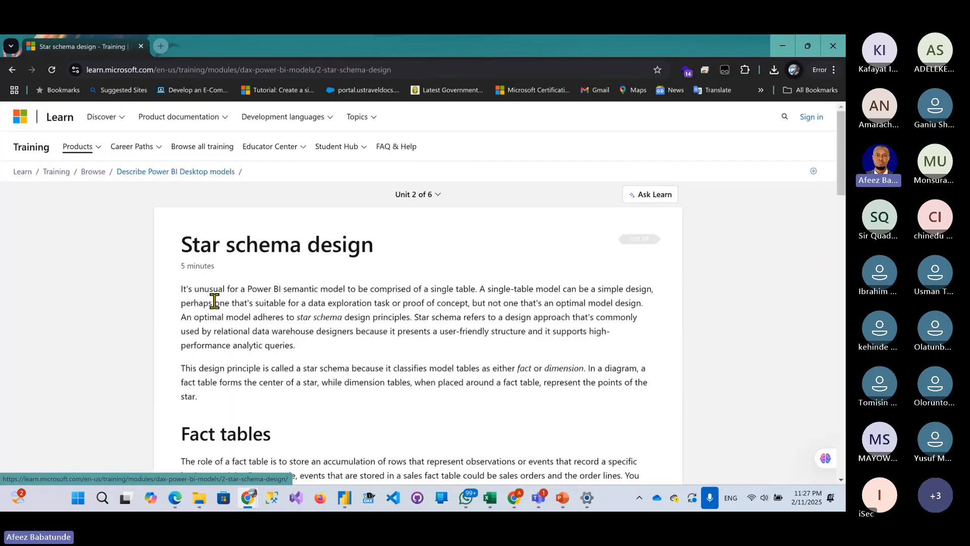
- Read the Star schema design unit, highlighting the Fact tables and Dimension tables sections for discussion
{"action": "scroll", "coordinate": [298, 322], "scroll_direction": "down", "scroll_amount": 2}
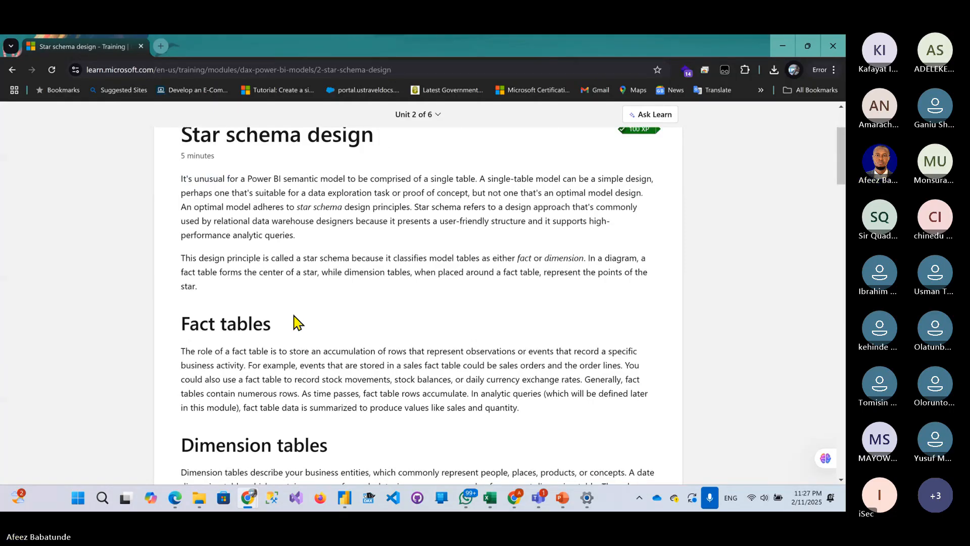
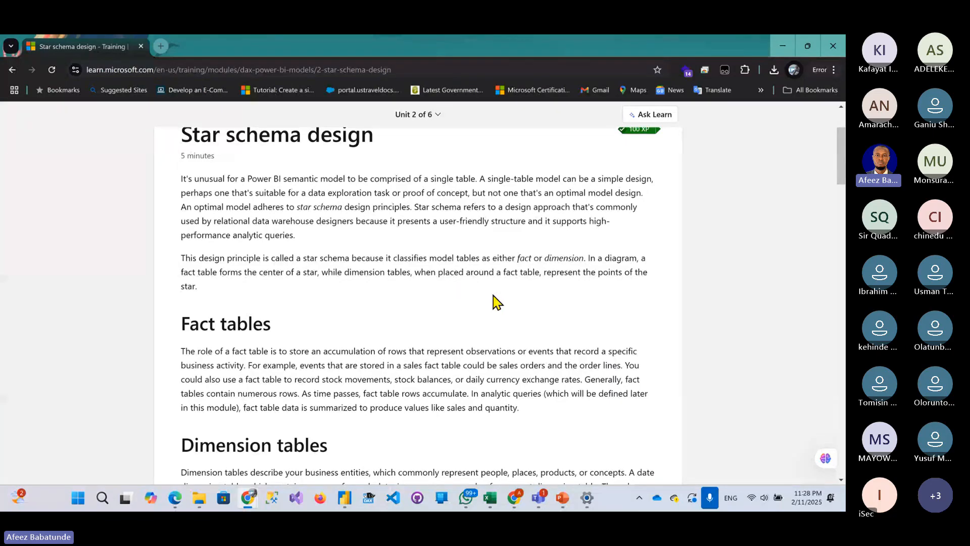
{"action": "scroll", "coordinate": [493, 303], "scroll_direction": "down", "scroll_amount": 3}
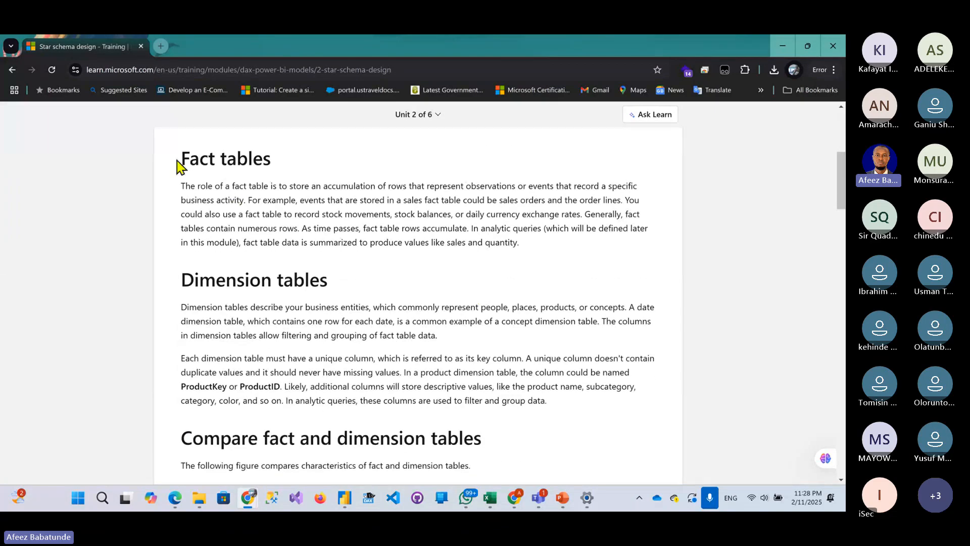
{"action": "left_click_drag", "start_coordinate": [177, 162], "coordinate": [456, 386]}
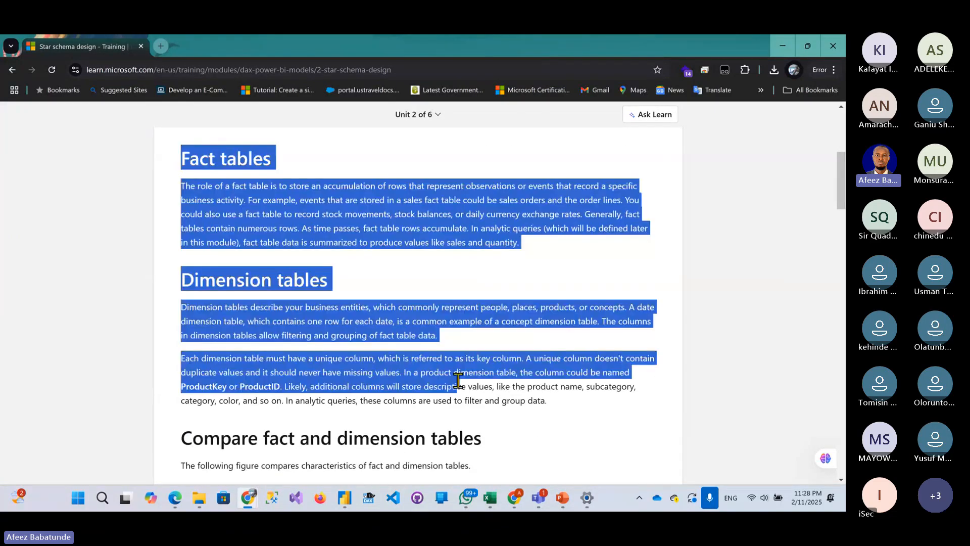
{"action": "left_click", "coordinate": [392, 283]}
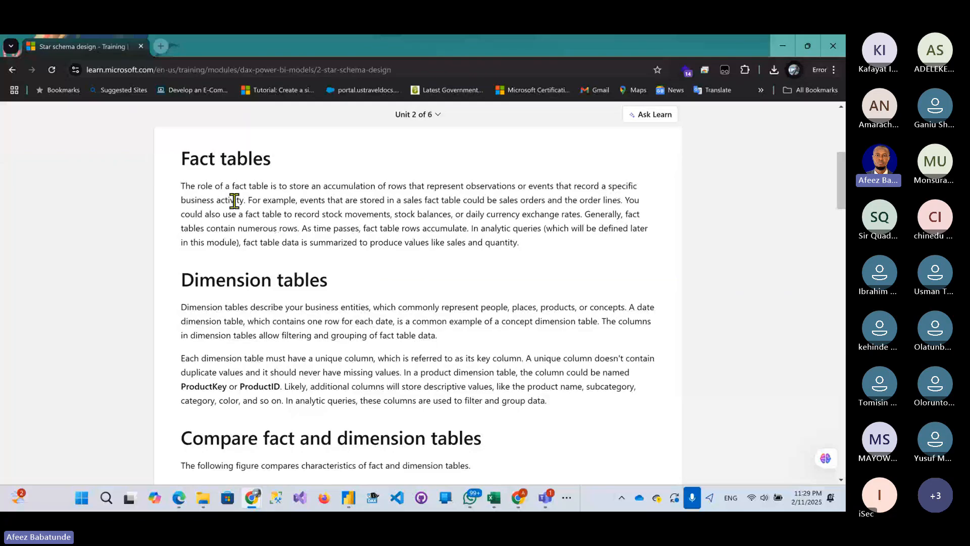
{"action": "left_click_drag", "start_coordinate": [180, 152], "coordinate": [572, 412]}
{"action": "left_click", "coordinate": [500, 268]}
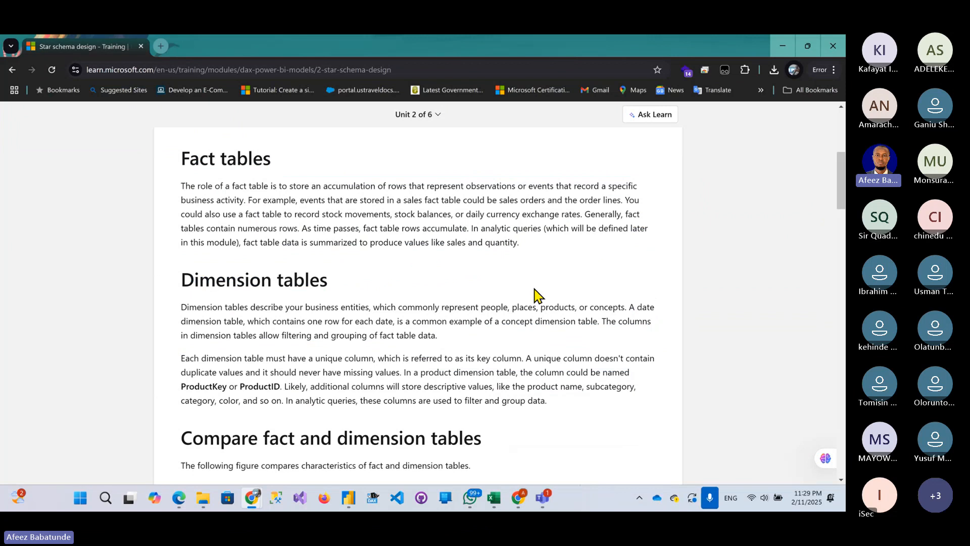
- Return to Power Query Editor and view the Employees, Products and Sales Transactions queries
{"action": "left_click", "coordinate": [782, 49]}
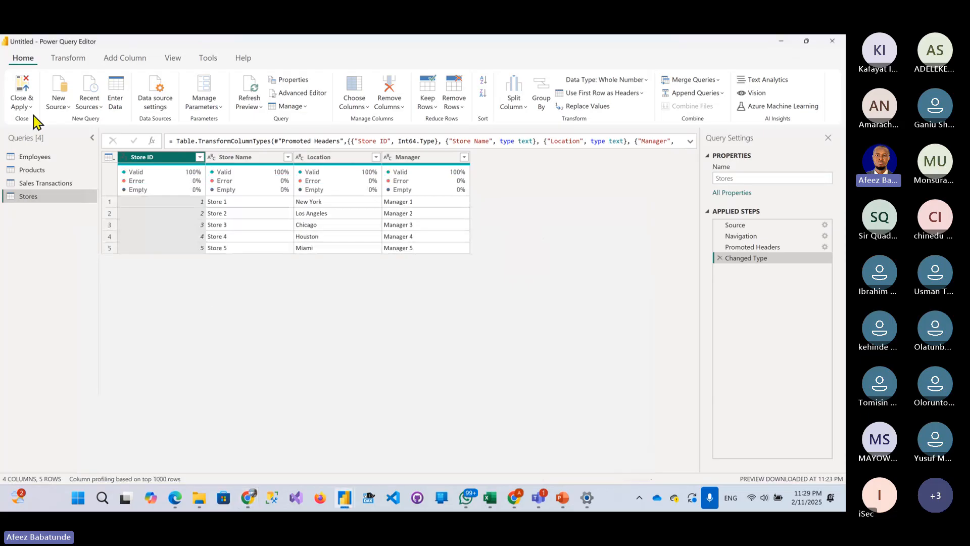
{"action": "left_click", "coordinate": [32, 157]}
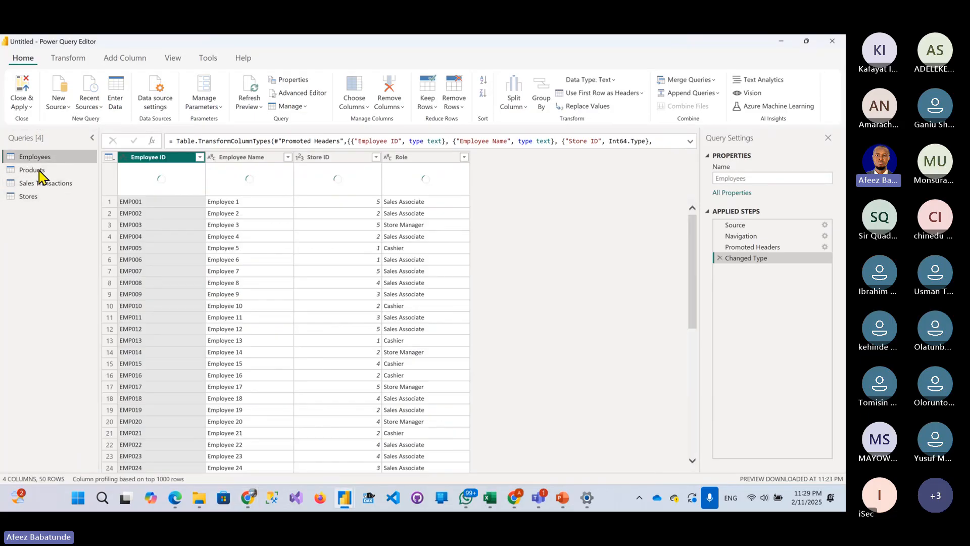
{"action": "left_click", "coordinate": [36, 171]}
{"action": "left_click", "coordinate": [60, 186]}
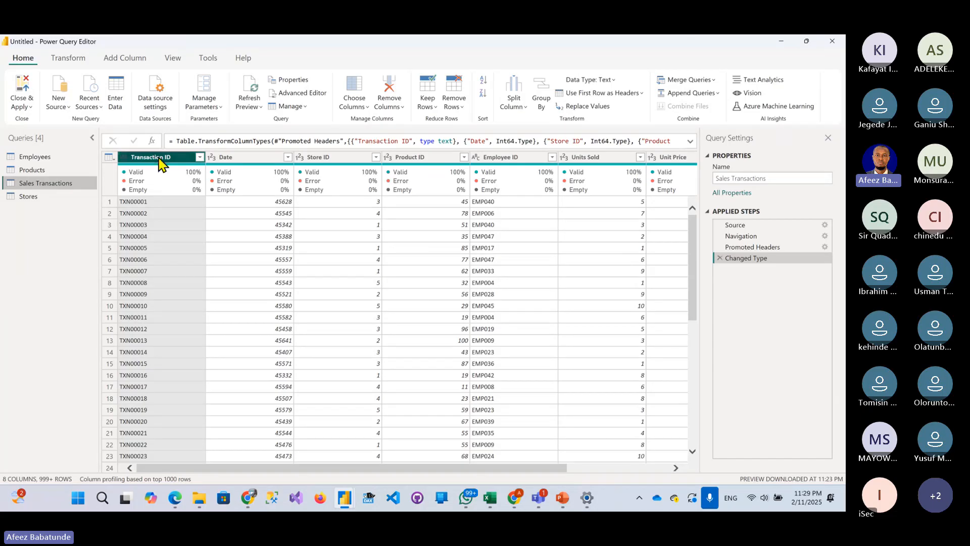
- Change the data type of the Date column in the Sales Transactions query to Date as a new conversion step
{"action": "left_click", "coordinate": [248, 157]}
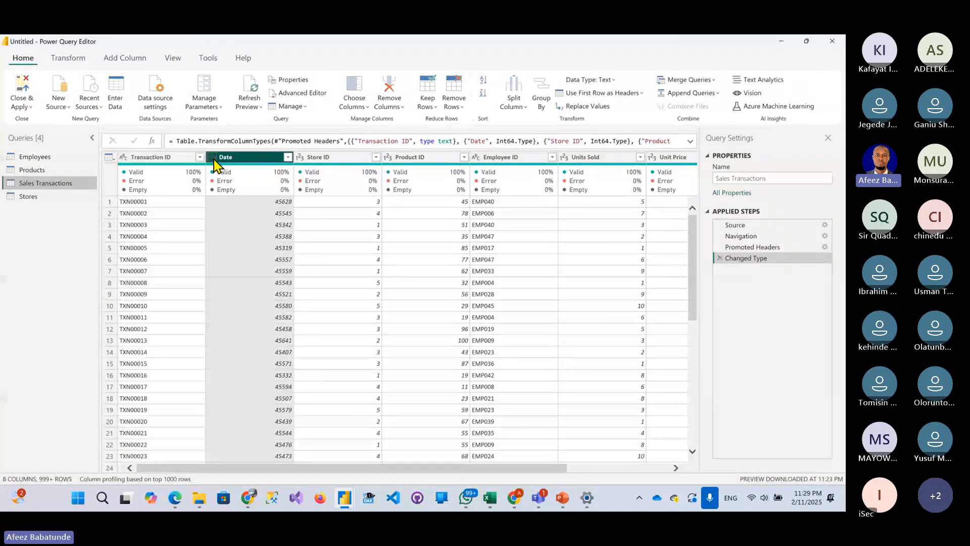
{"action": "left_click", "coordinate": [212, 157]}
{"action": "left_click", "coordinate": [233, 220]}
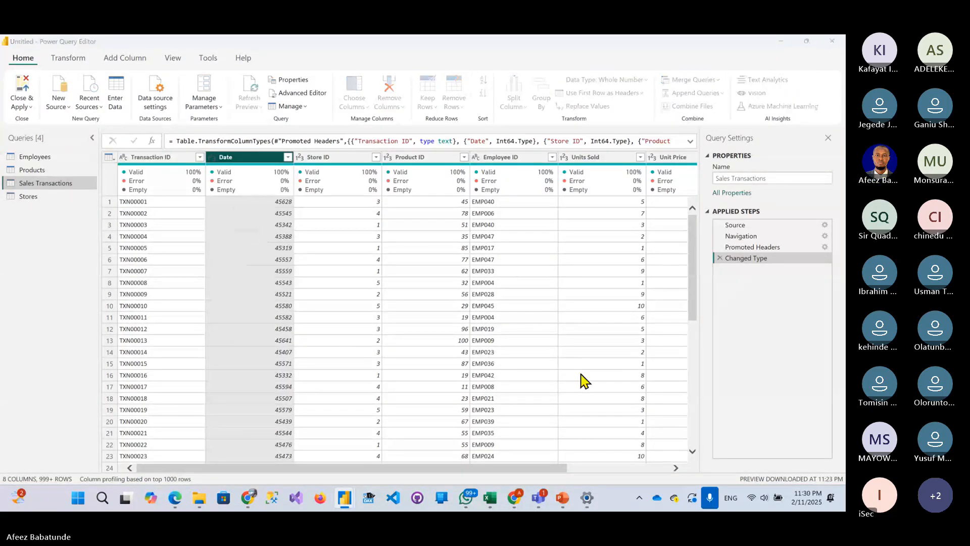
{"action": "left_click", "coordinate": [511, 288]}
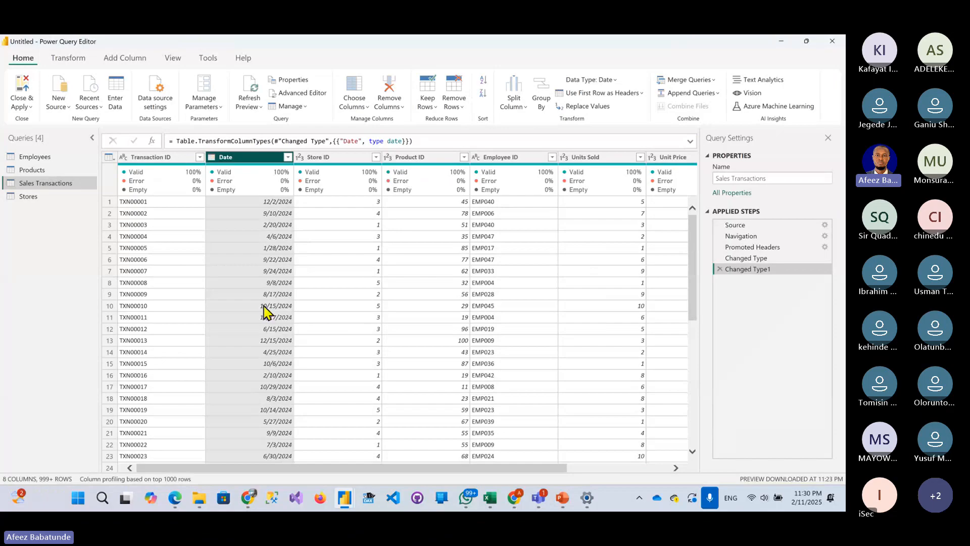
- Examine the Store ID, Product ID, Employee ID, Unit Price and Total Sales columns of the Sales Transactions query
{"action": "left_click", "coordinate": [329, 161]}
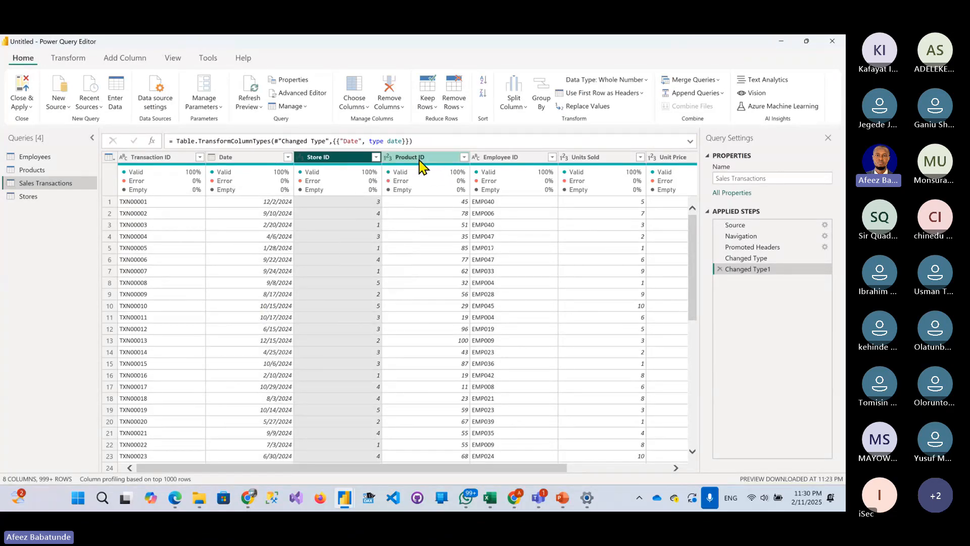
{"action": "left_click", "coordinate": [420, 161]}
{"action": "left_click", "coordinate": [318, 161]}
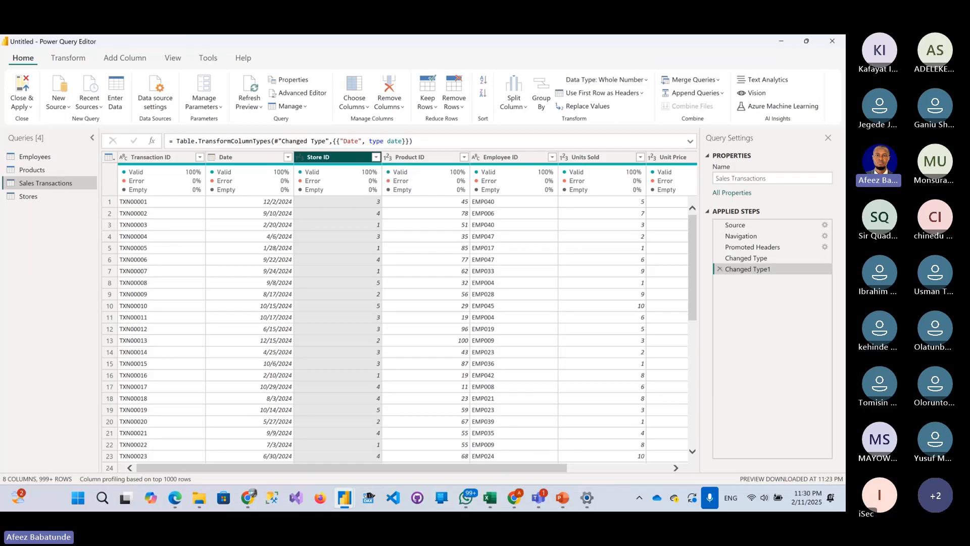
{"action": "key", "text": "alt+Tab"}
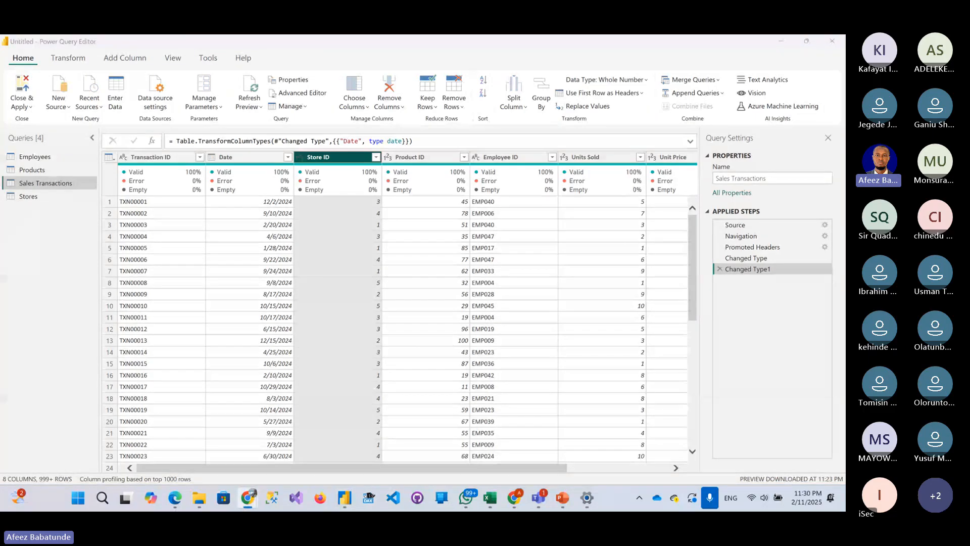
{"action": "left_click", "coordinate": [441, 165]}
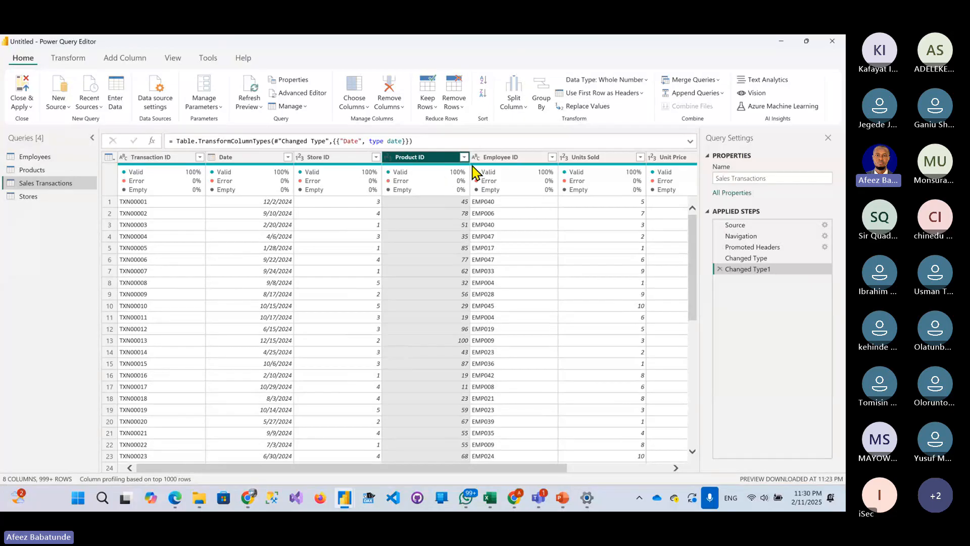
{"action": "left_click", "coordinate": [511, 159]}
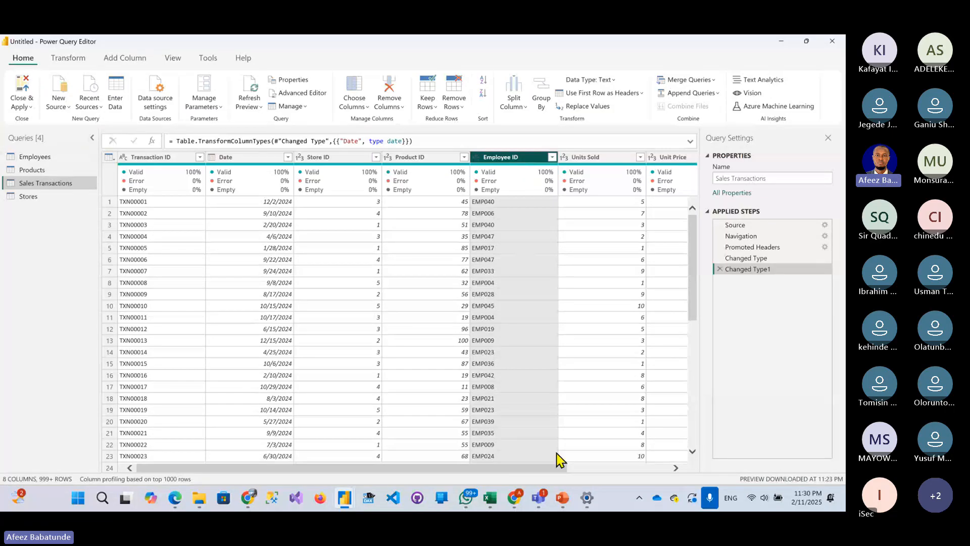
{"action": "left_click_drag", "start_coordinate": [559, 468], "coordinate": [647, 469]}
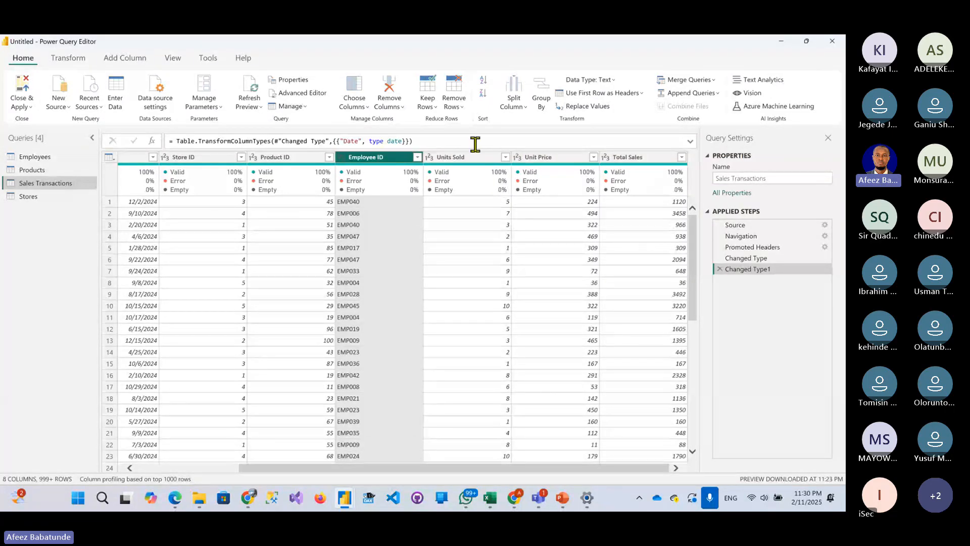
{"action": "left_click", "coordinate": [556, 157]}
{"action": "left_click", "coordinate": [634, 157]}
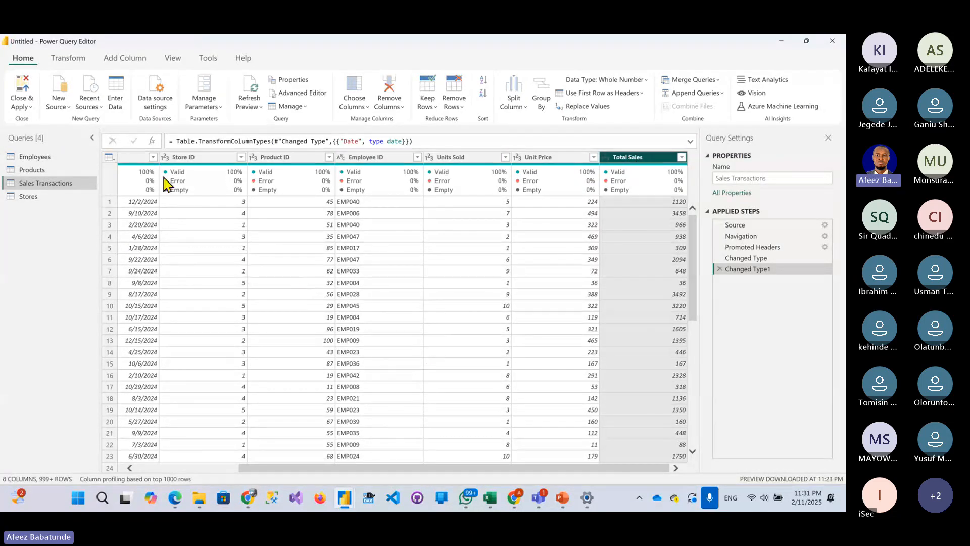
- Apply the query changes, close Power Query Editor, and expand the Employees and Products tables to show their fields
{"action": "left_click", "coordinate": [23, 112]}
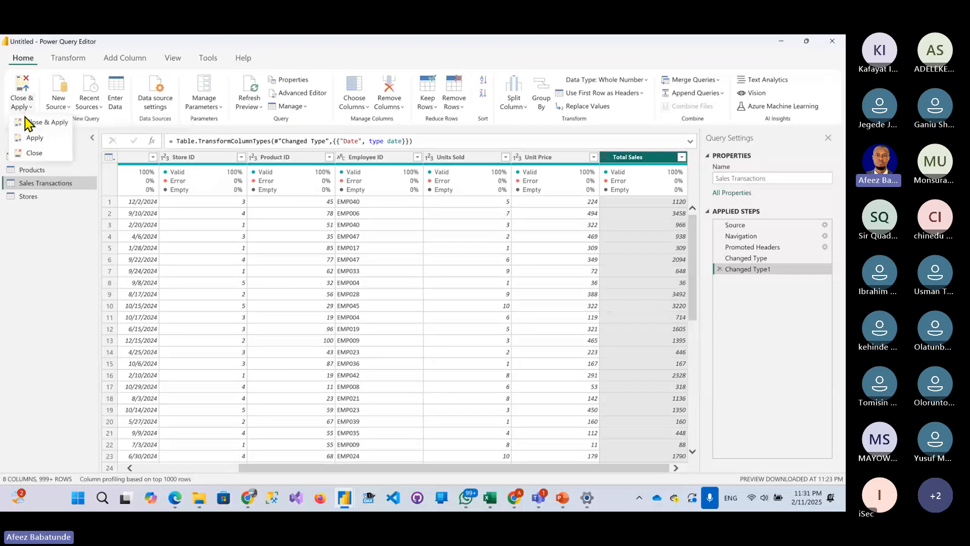
{"action": "left_click", "coordinate": [53, 125]}
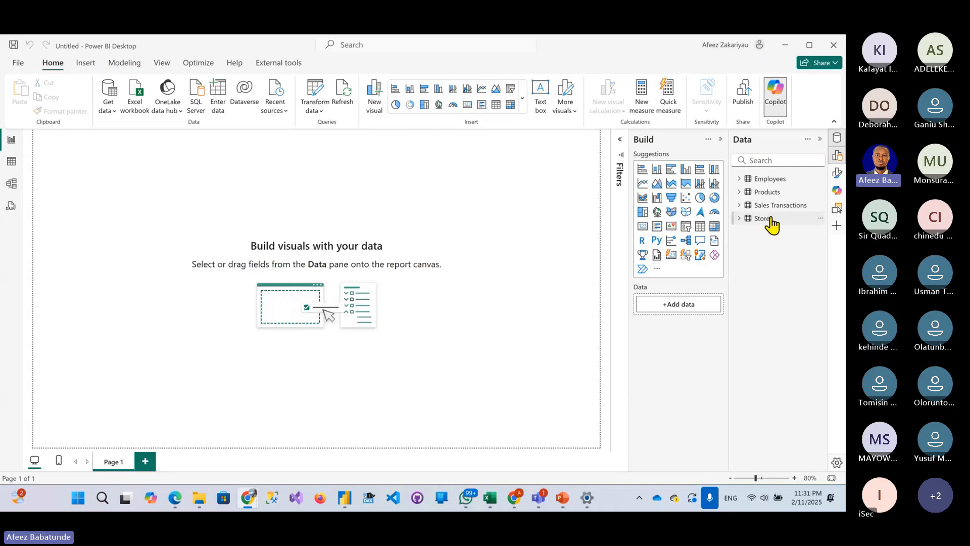
{"action": "left_click", "coordinate": [741, 180]}
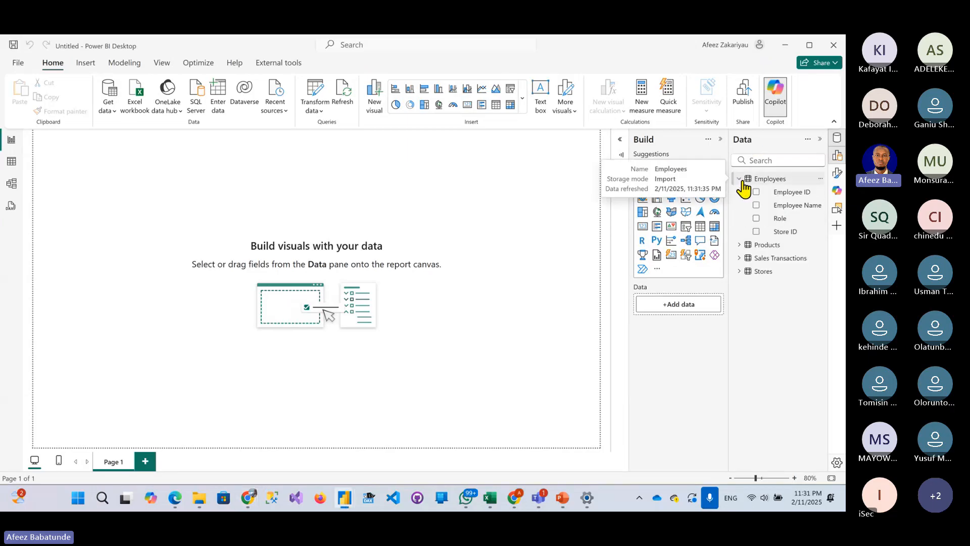
{"action": "left_click", "coordinate": [741, 245]}
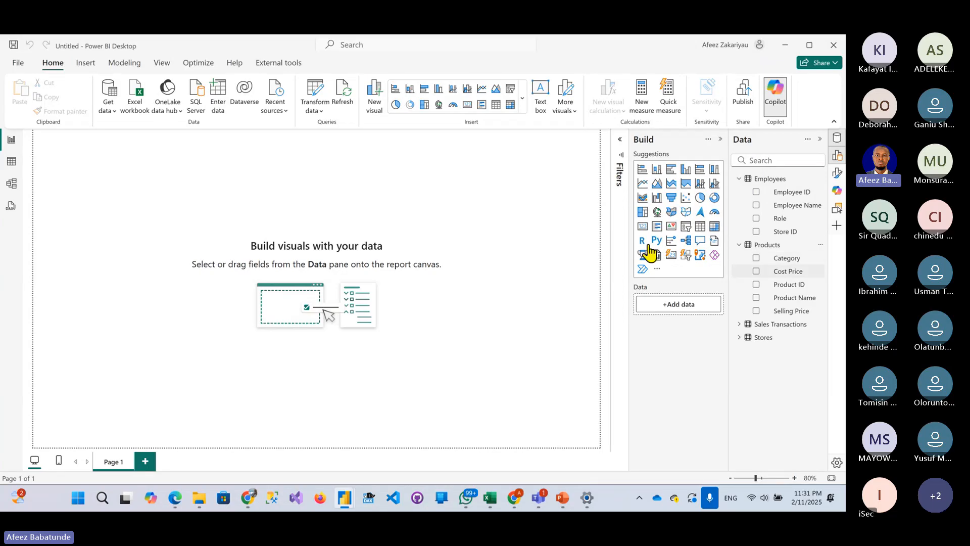
- Review the rows of the loaded Employees, Products, Sales Transactions and Stores tables in Table view
{"action": "left_click", "coordinate": [11, 162]}
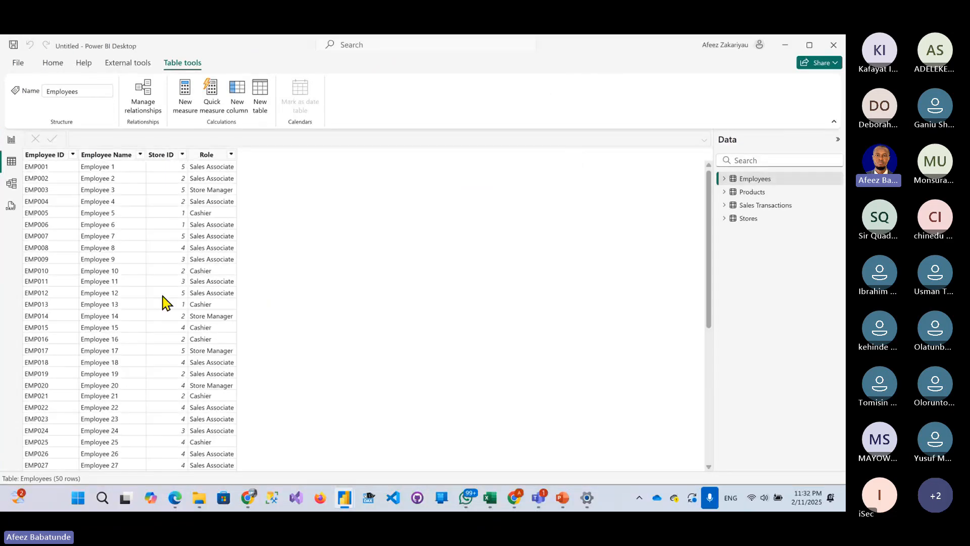
{"action": "scroll", "coordinate": [163, 302], "scroll_direction": "down", "scroll_amount": 8}
{"action": "scroll", "coordinate": [163, 302], "scroll_direction": "up", "scroll_amount": 8}
{"action": "left_click", "coordinate": [758, 192]}
{"action": "left_click", "coordinate": [747, 206]}
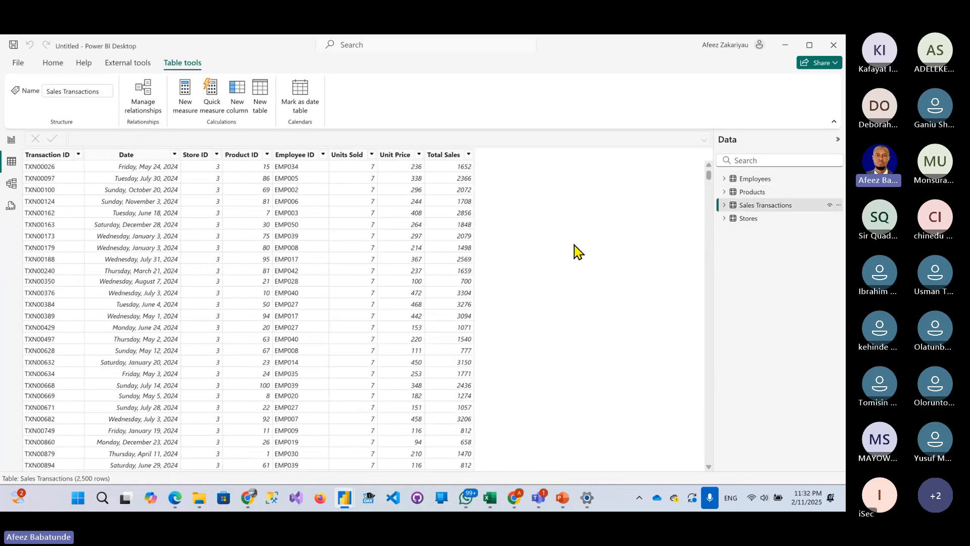
{"action": "left_click", "coordinate": [746, 219]}
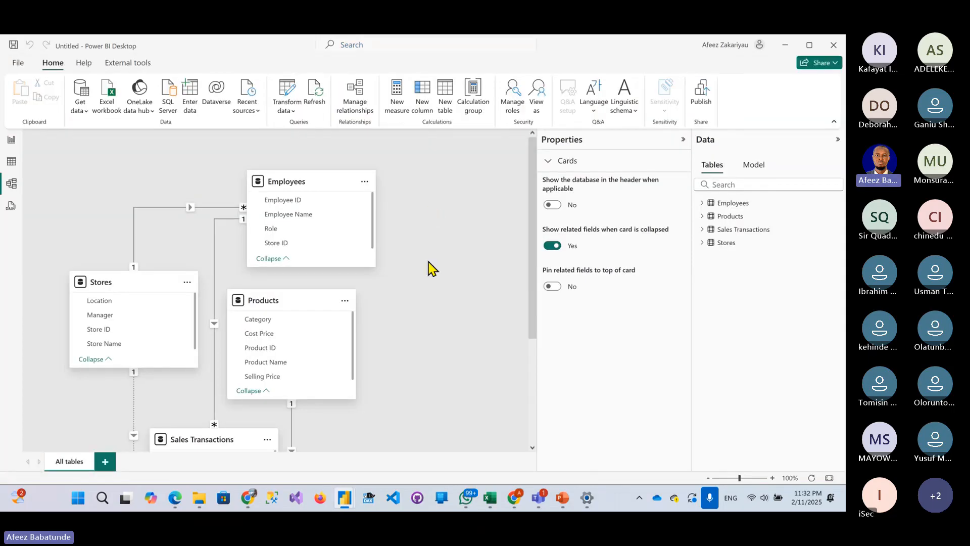
- Look over the table relationships in the model diagram and collapse the Properties pane
{"action": "scroll", "coordinate": [430, 267], "scroll_direction": "down", "scroll_amount": 3}
{"action": "scroll", "coordinate": [430, 268], "scroll_direction": "up", "scroll_amount": 2}
{"action": "scroll", "coordinate": [430, 268], "scroll_direction": "down", "scroll_amount": 1}
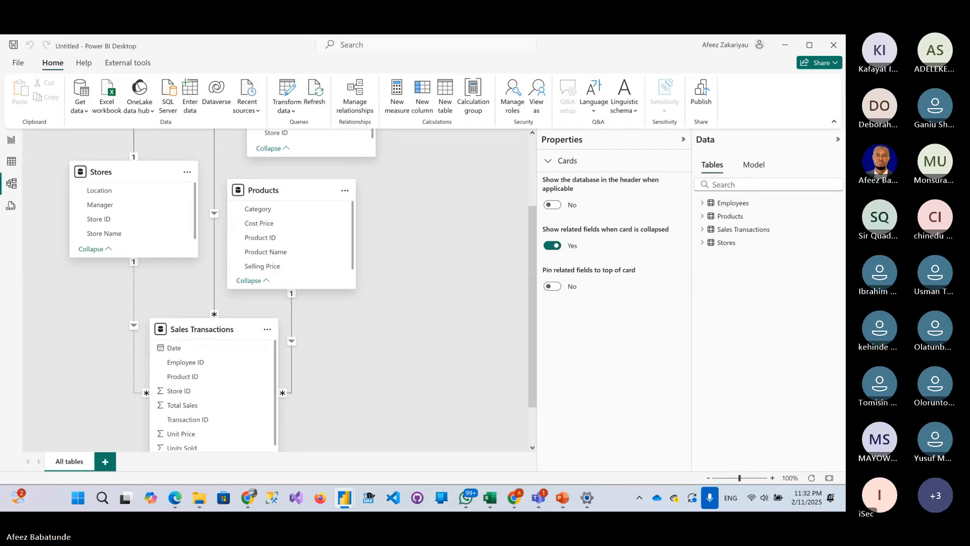
{"action": "left_click", "coordinate": [683, 140]}
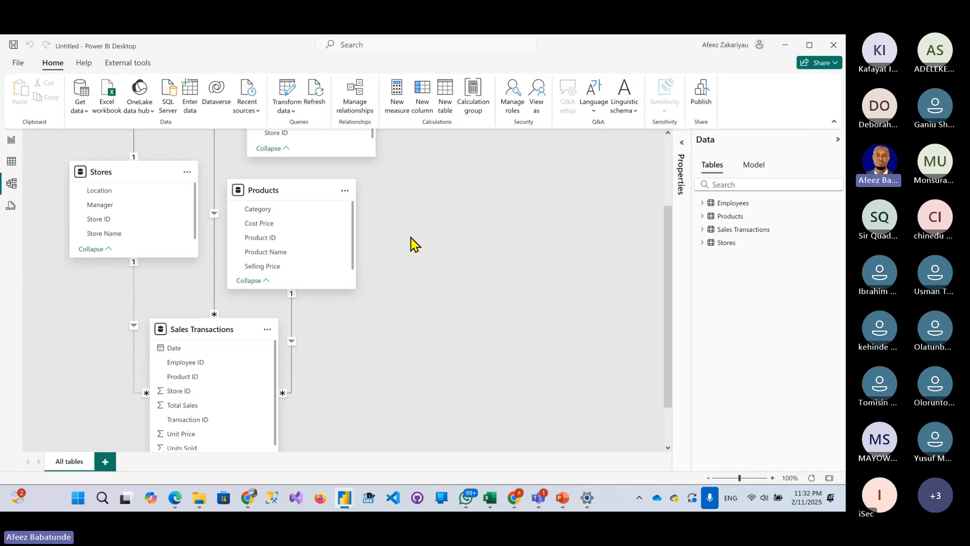
{"action": "left_click", "coordinate": [681, 146]}
{"action": "left_click", "coordinate": [681, 146]}
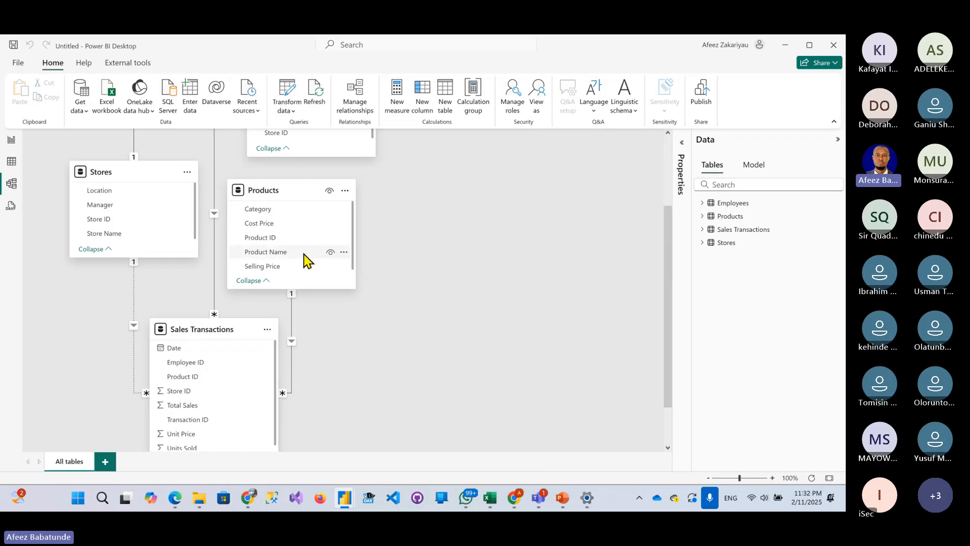
- Move the Stores and Employees tables apart to opposite upper corners of the model diagram
{"action": "scroll", "coordinate": [283, 232], "scroll_direction": "up", "scroll_amount": 2}
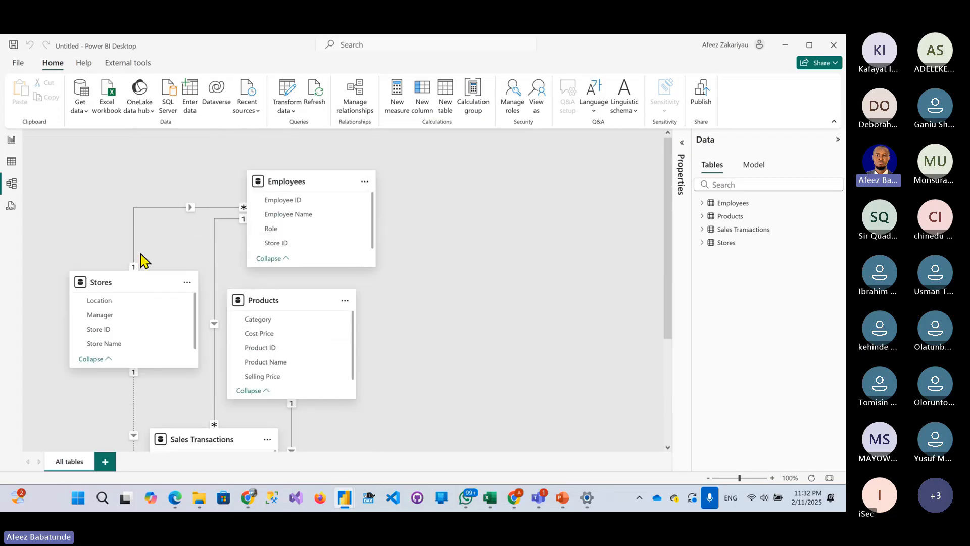
{"action": "left_click", "coordinate": [132, 291]}
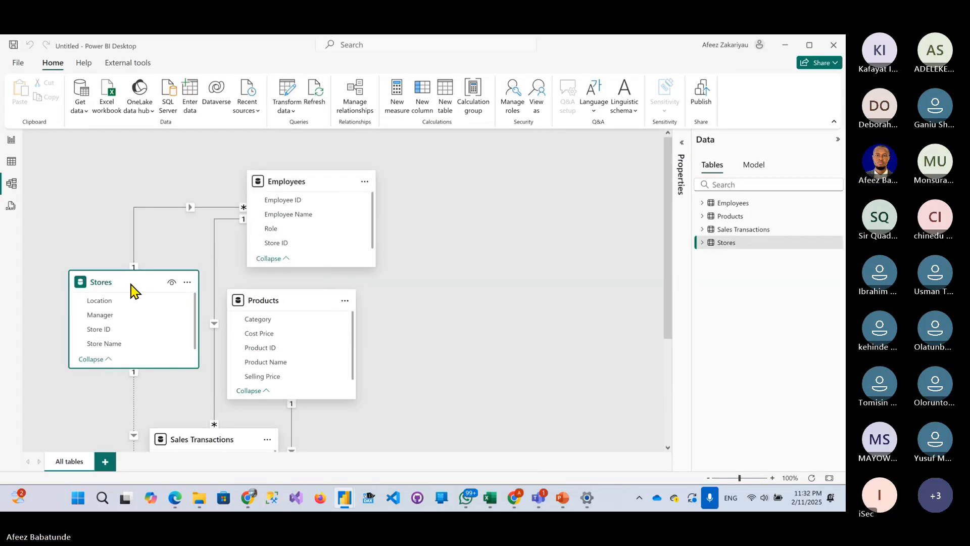
{"action": "left_click_drag", "start_coordinate": [130, 290], "coordinate": [117, 207]}
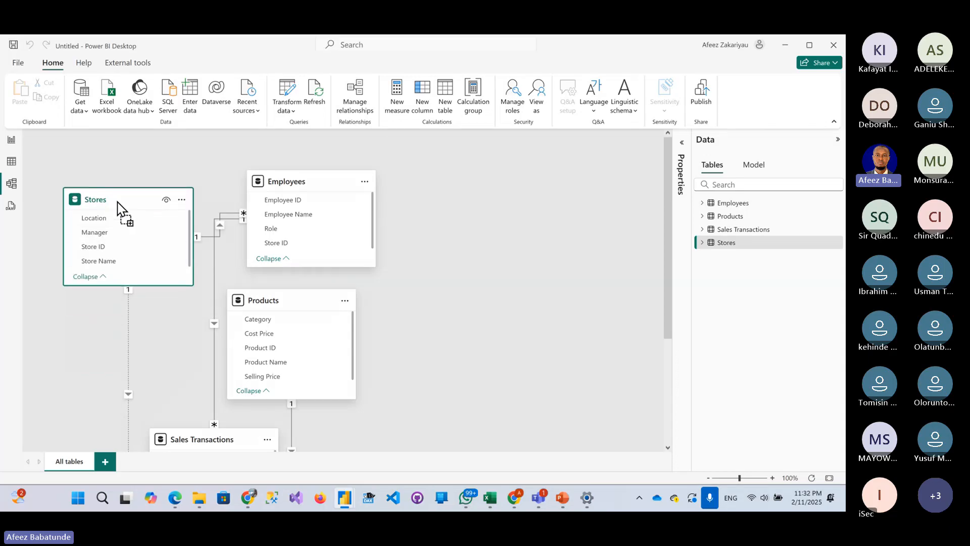
{"action": "left_click_drag", "start_coordinate": [285, 177], "coordinate": [512, 191]}
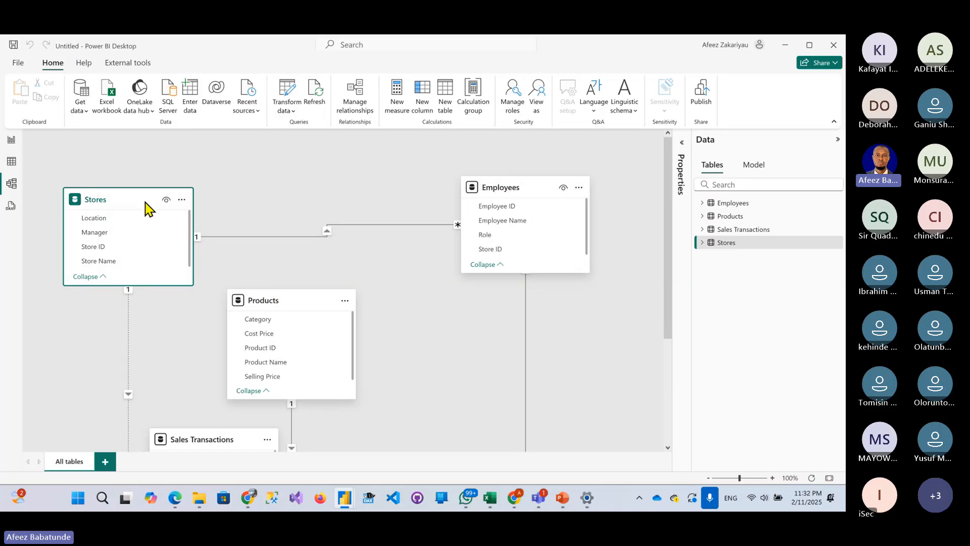
{"action": "left_click_drag", "start_coordinate": [147, 207], "coordinate": [163, 167]}
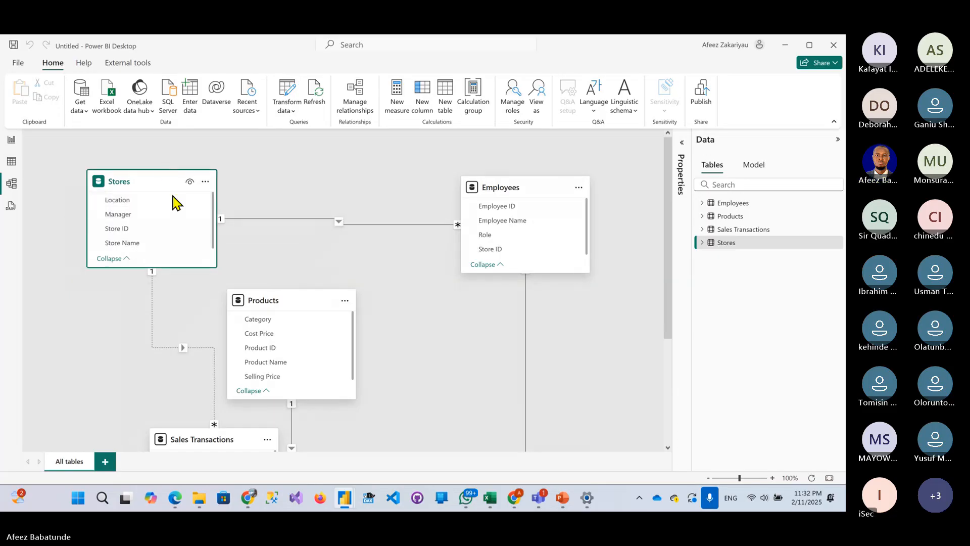
{"action": "left_click", "coordinate": [297, 220]}
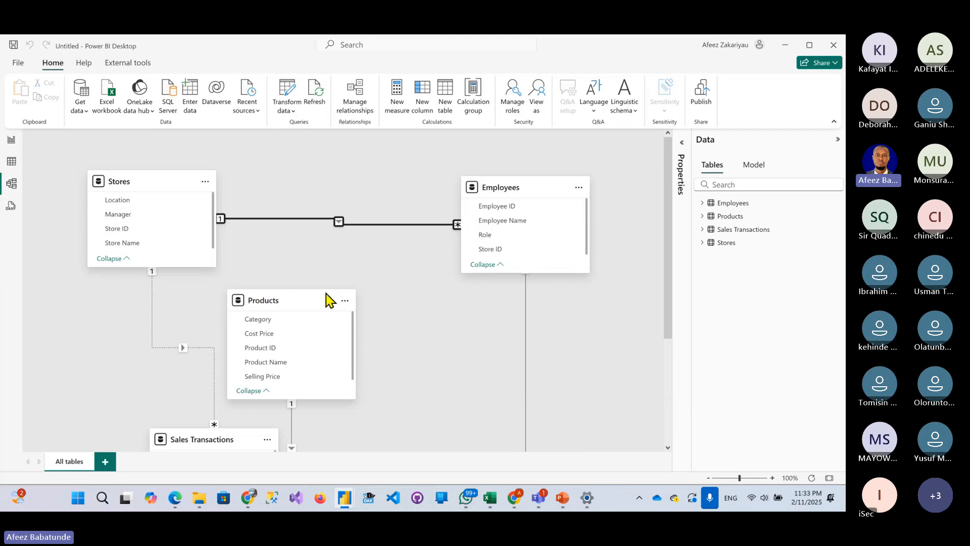
{"action": "left_click_drag", "start_coordinate": [134, 188], "coordinate": [110, 188]}
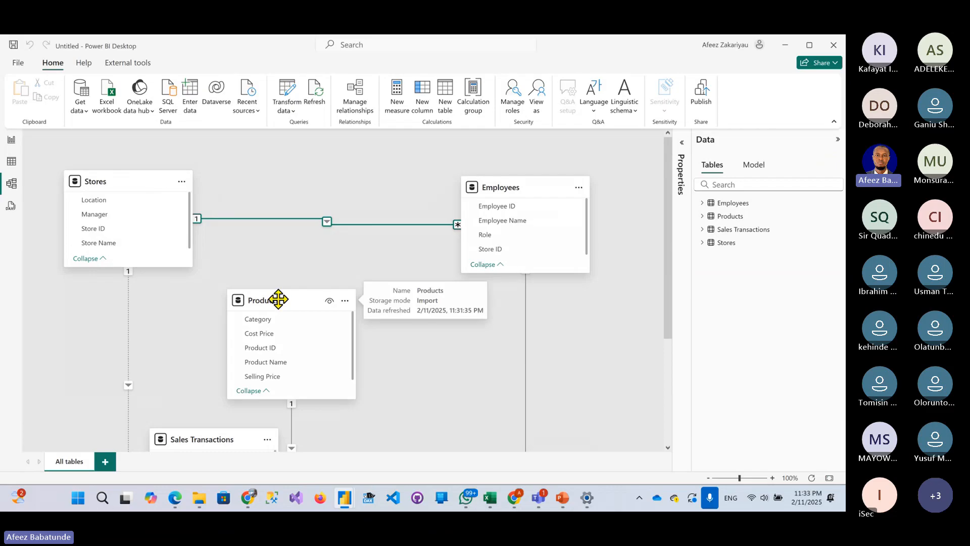
- Place the Sales Transactions table between Stores and Employees, and the Products table below Employees
{"action": "left_click_drag", "start_coordinate": [275, 303], "coordinate": [342, 320]}
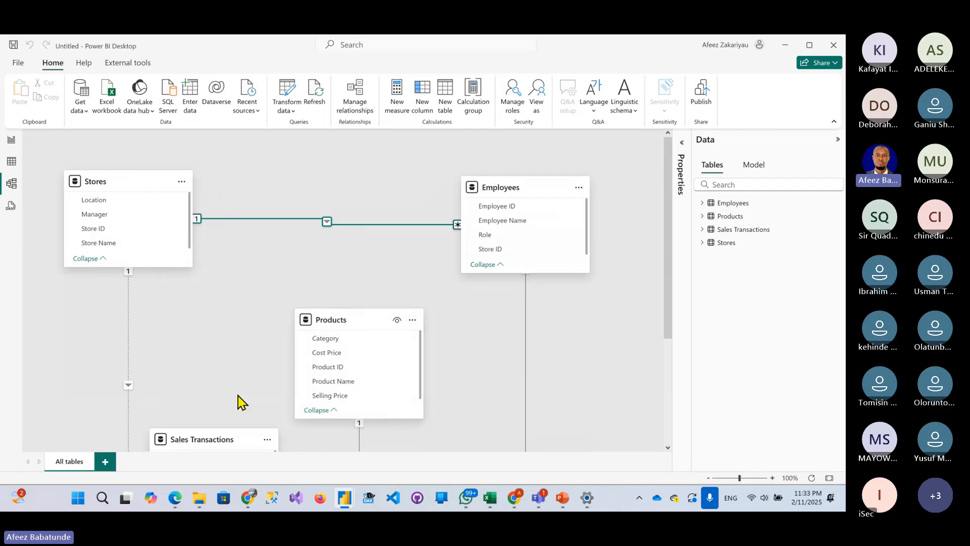
{"action": "left_click_drag", "start_coordinate": [217, 435], "coordinate": [273, 277]}
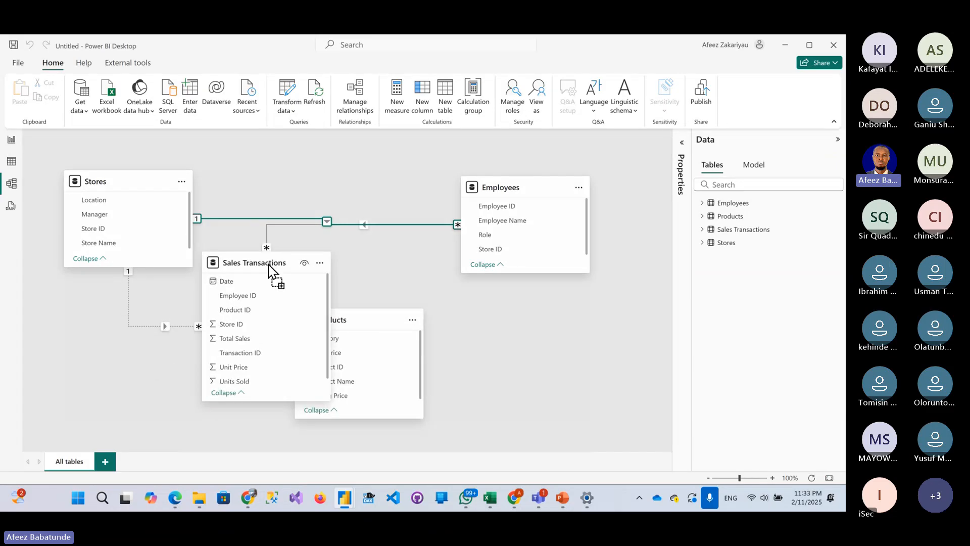
{"action": "left_click_drag", "start_coordinate": [369, 328], "coordinate": [493, 352]}
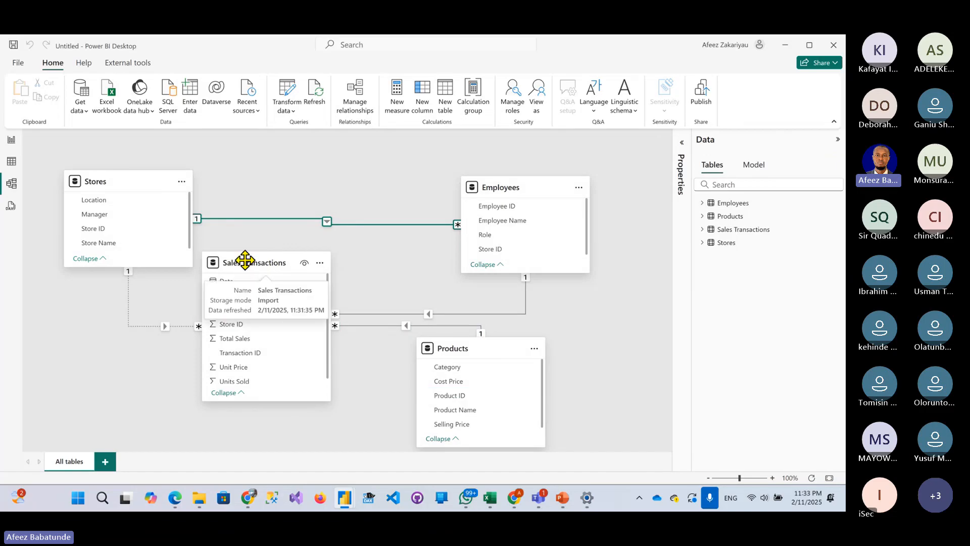
{"action": "left_click_drag", "start_coordinate": [245, 260], "coordinate": [277, 254]}
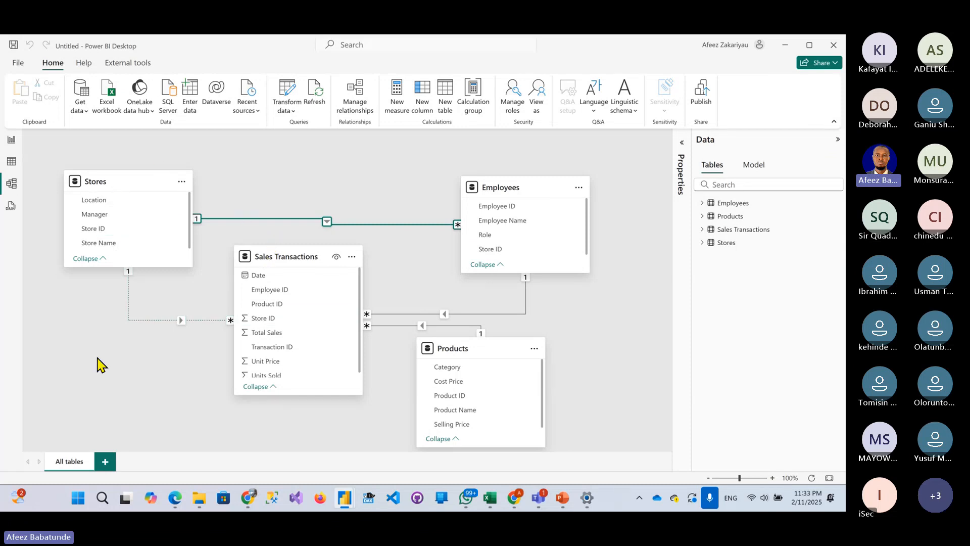
{"action": "left_click_drag", "start_coordinate": [479, 353], "coordinate": [502, 348]}
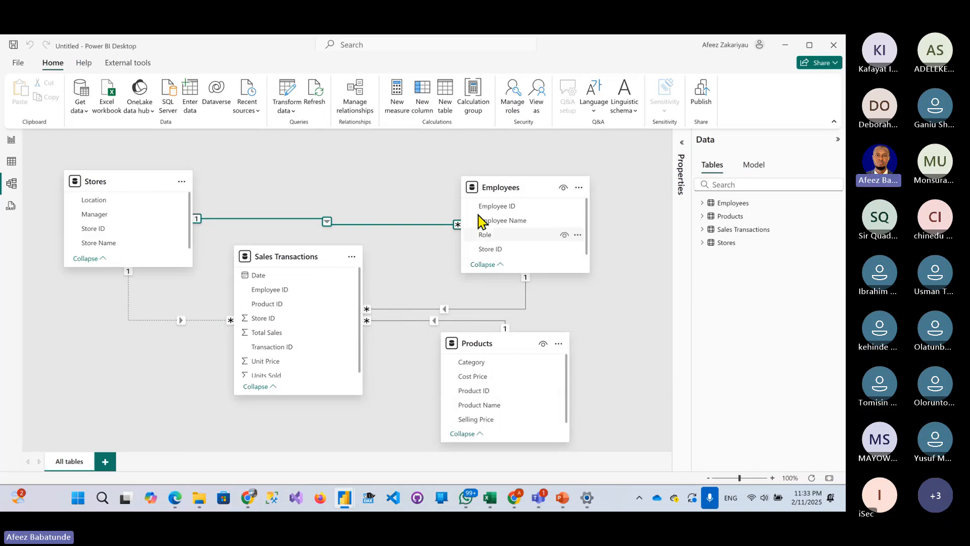
- Examine which columns link Stores to Sales Transactions and Stores to Employees
{"action": "left_click", "coordinate": [145, 188]}
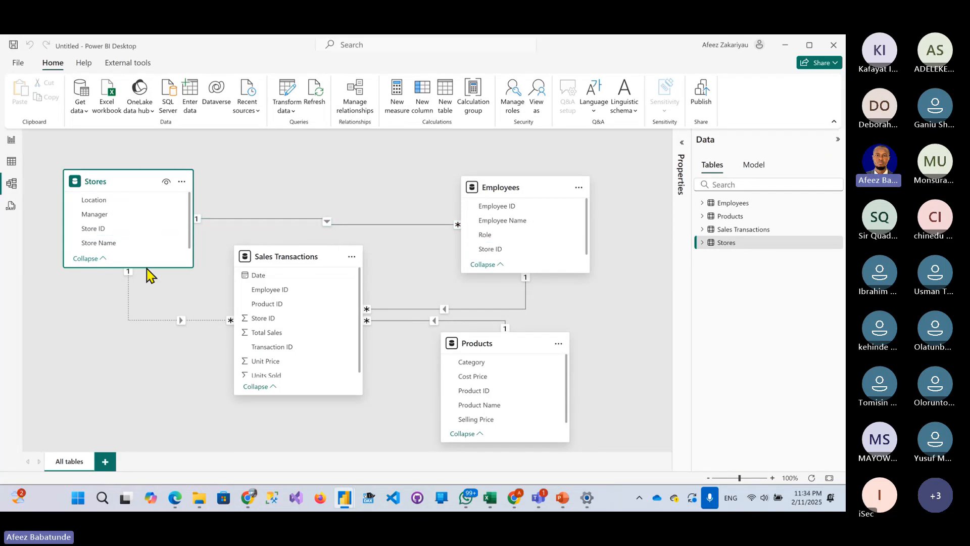
{"action": "left_click", "coordinate": [127, 303]}
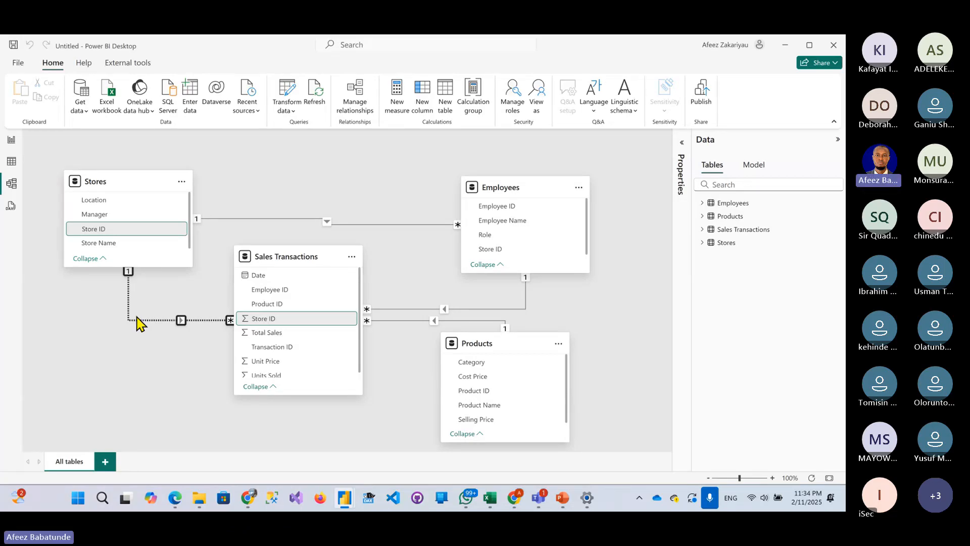
{"action": "left_click", "coordinate": [259, 221]}
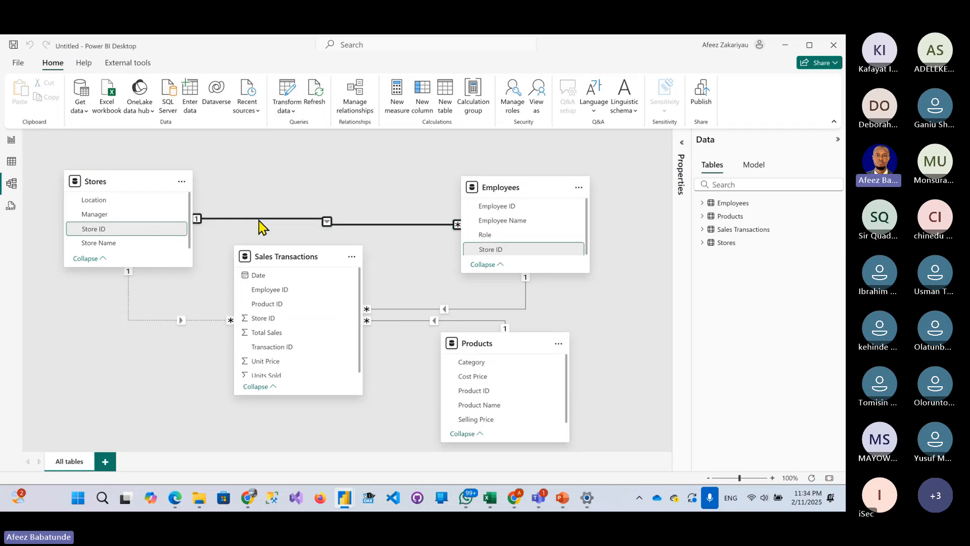
{"action": "left_click", "coordinate": [106, 230]}
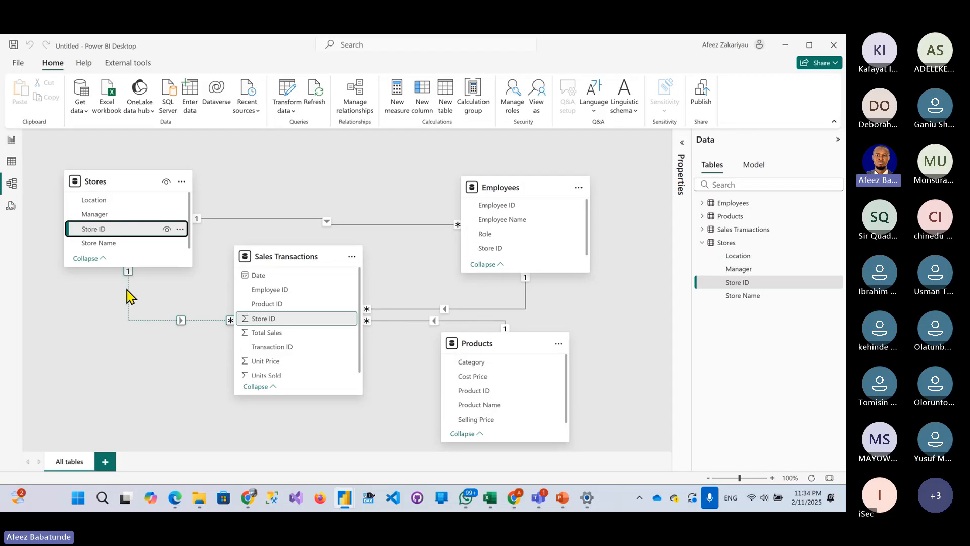
- Review the properties of the Stores to Sales Transactions relationship and close them without changes
{"action": "right_click", "coordinate": [142, 318]}
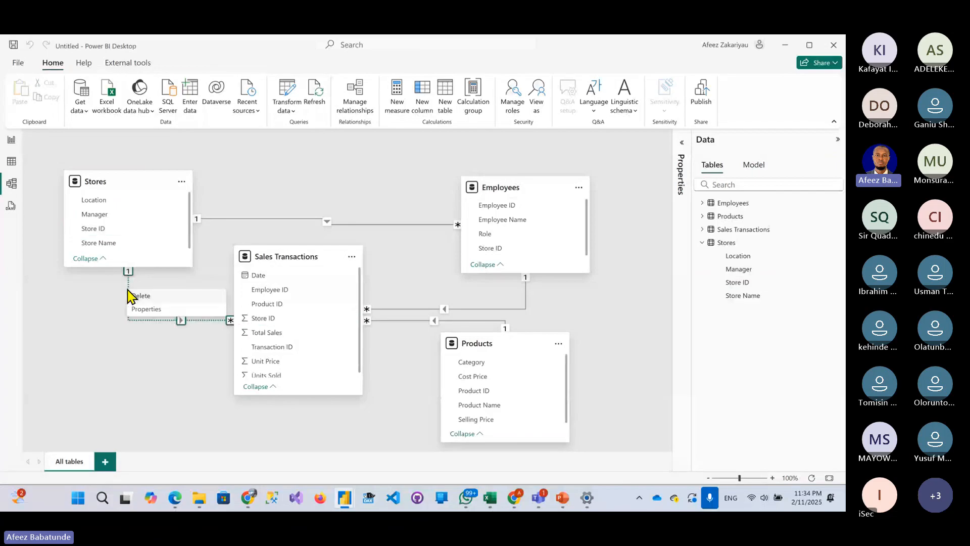
{"action": "left_click", "coordinate": [146, 310]}
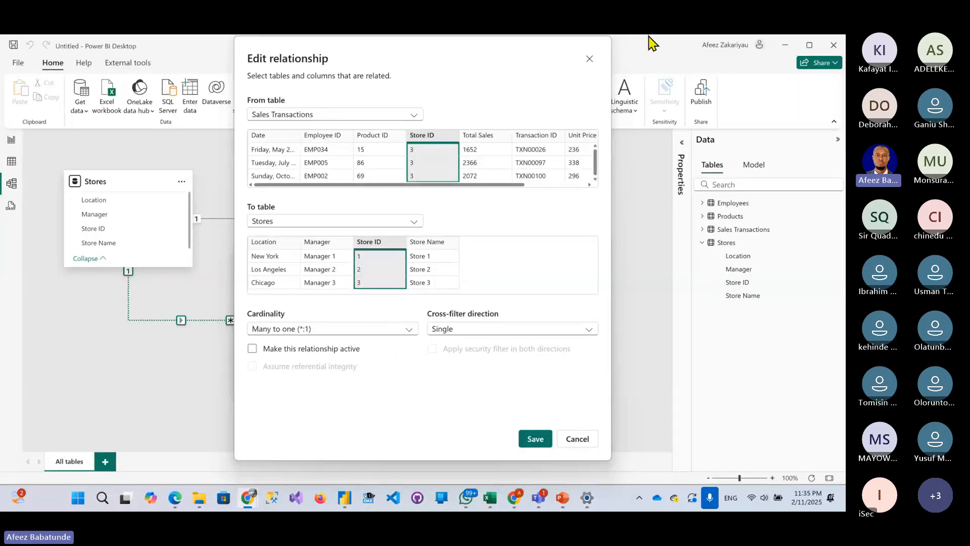
{"action": "left_click", "coordinate": [590, 58]}
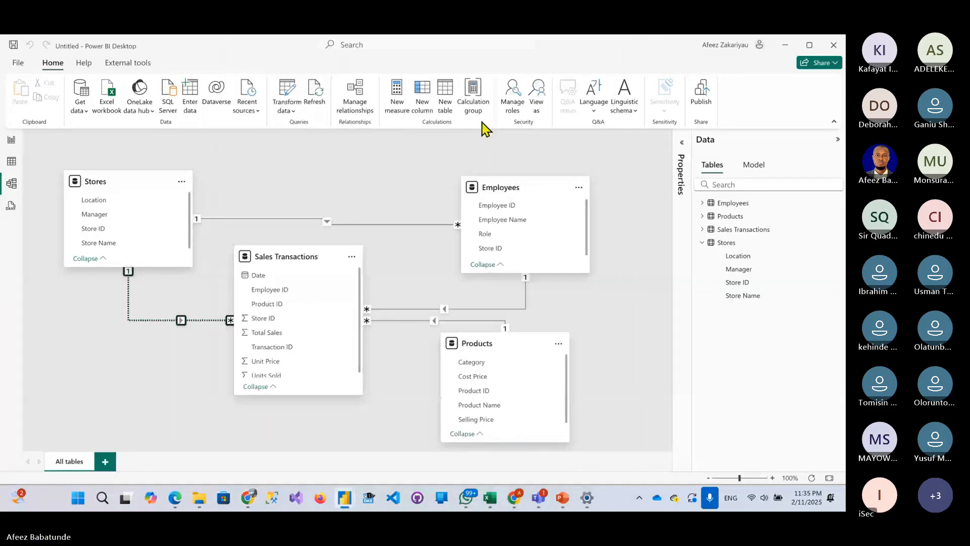
- Delete the relationships linking Stores to Employees and Stores to Sales Transactions
{"action": "right_click", "coordinate": [390, 226]}
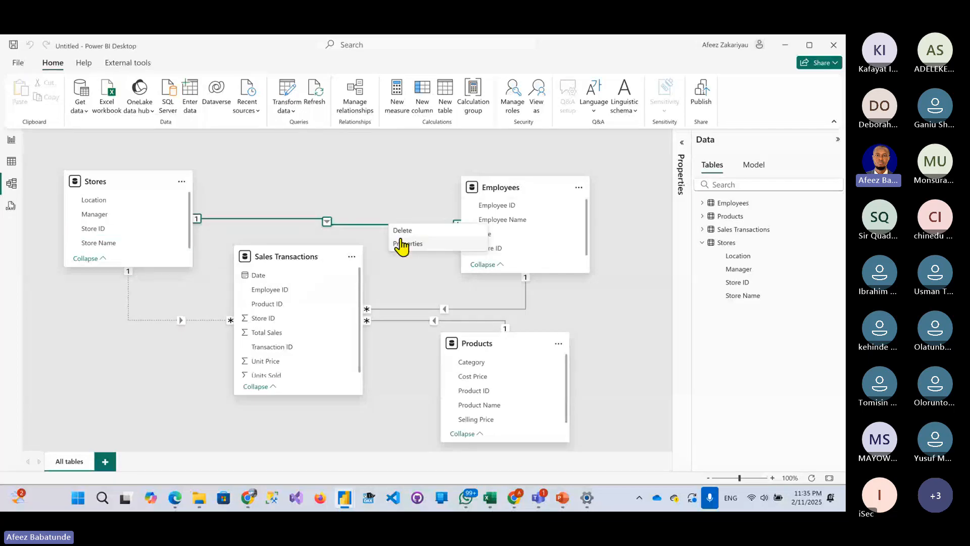
{"action": "left_click", "coordinate": [402, 231]}
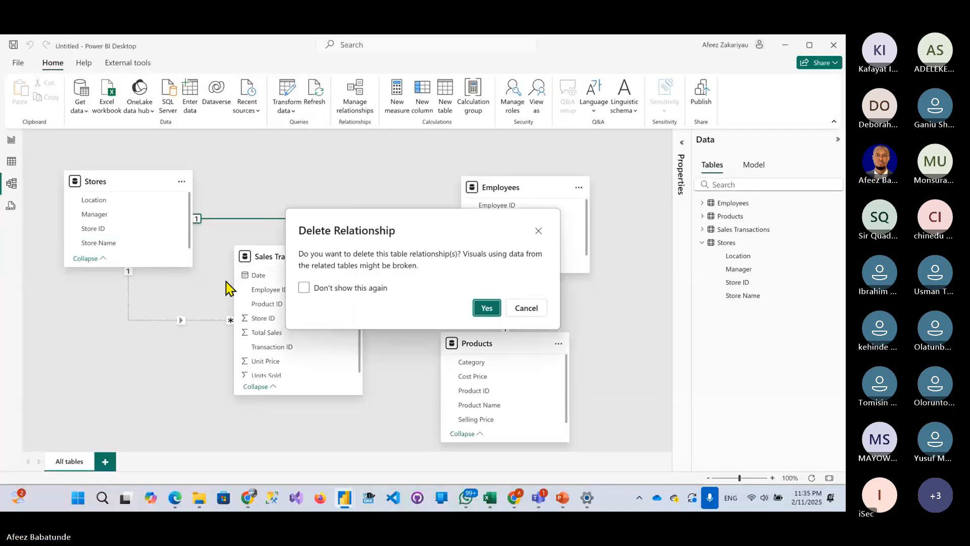
{"action": "key", "text": "Escape"}
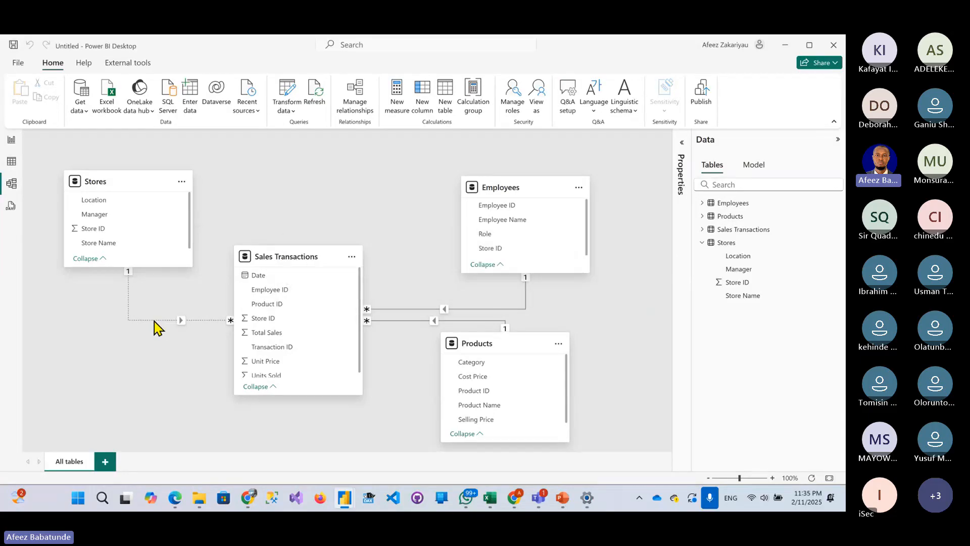
{"action": "right_click", "coordinate": [155, 319]}
{"action": "left_click", "coordinate": [166, 328]}
{"action": "left_click", "coordinate": [490, 311]}
- Delete the relationships linking Sales Transactions to Employees and to Products
{"action": "right_click", "coordinate": [402, 317]}
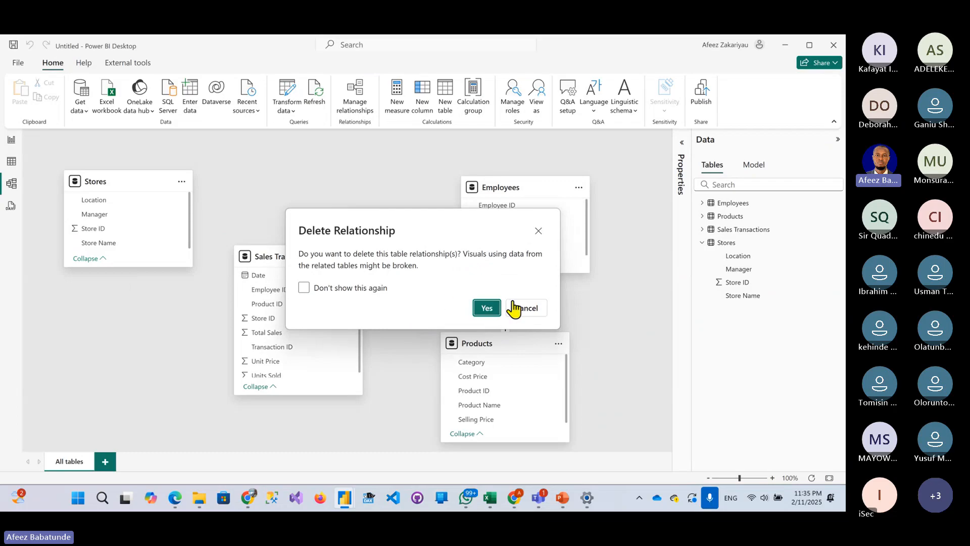
{"action": "left_click", "coordinate": [487, 309]}
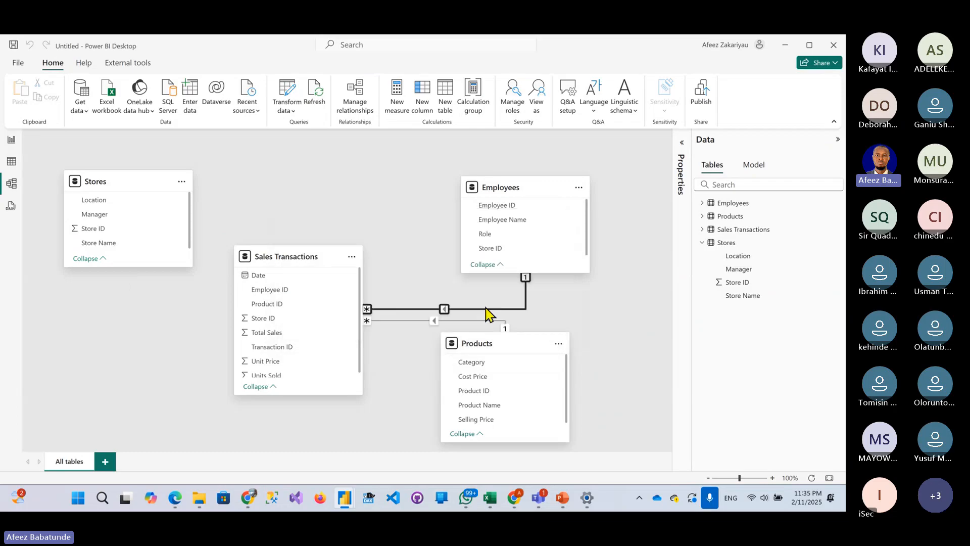
{"action": "right_click", "coordinate": [401, 328]}
{"action": "left_click", "coordinate": [407, 332]}
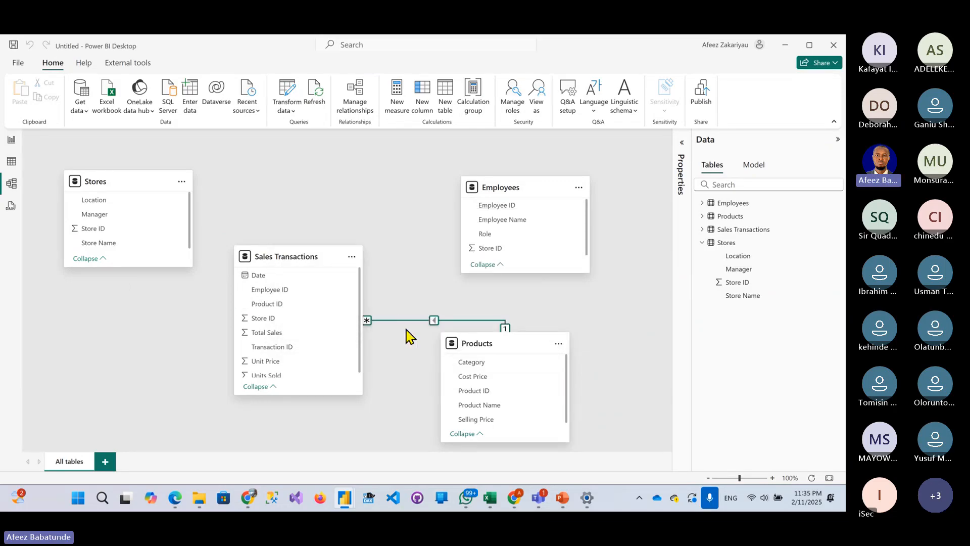
{"action": "left_click", "coordinate": [486, 308]}
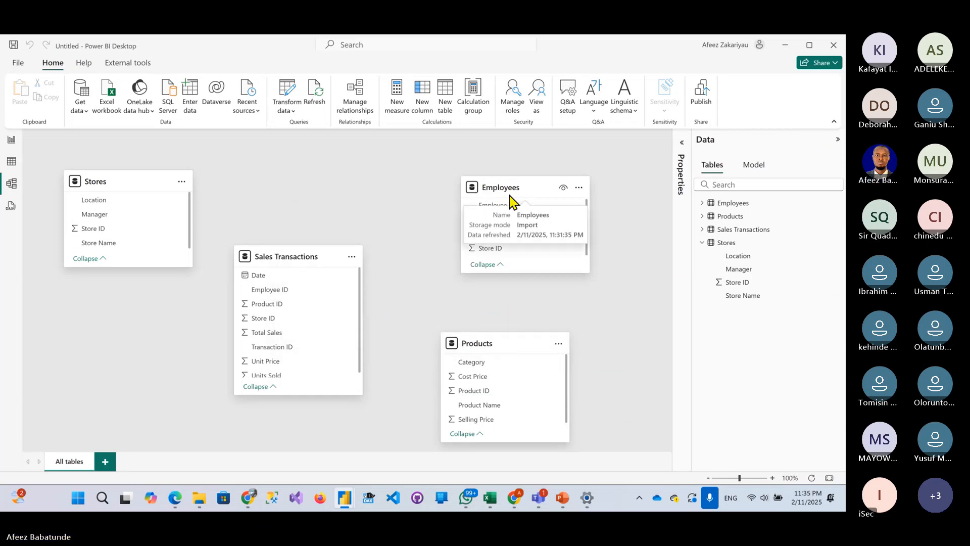
- Move Employees, Sales Transactions and Products closer together, and lengthen the Sales Transactions card to show all its fields
{"action": "left_click_drag", "start_coordinate": [511, 199], "coordinate": [465, 179]}
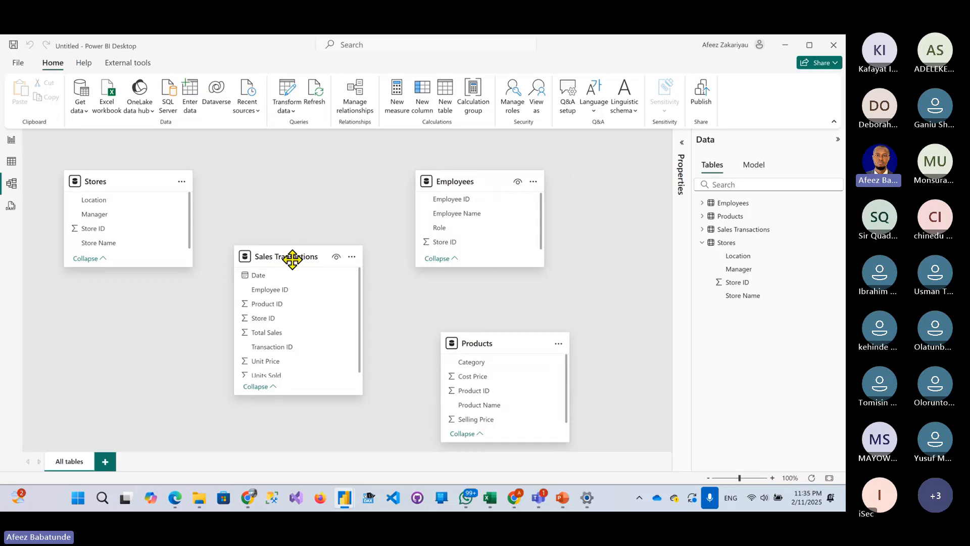
{"action": "left_click_drag", "start_coordinate": [293, 257], "coordinate": [285, 224]}
{"action": "left_click_drag", "start_coordinate": [480, 342], "coordinate": [443, 325]}
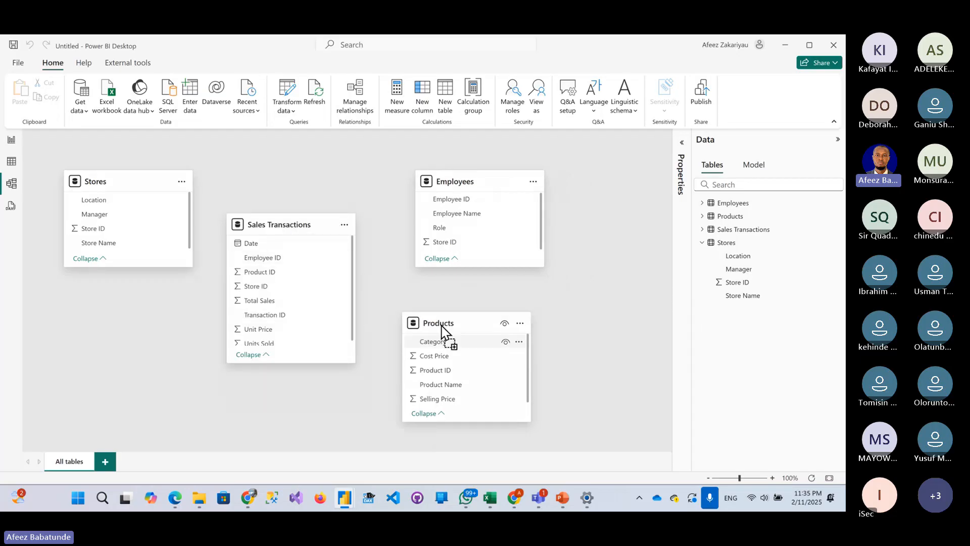
{"action": "left_click_drag", "start_coordinate": [283, 362], "coordinate": [282, 409]}
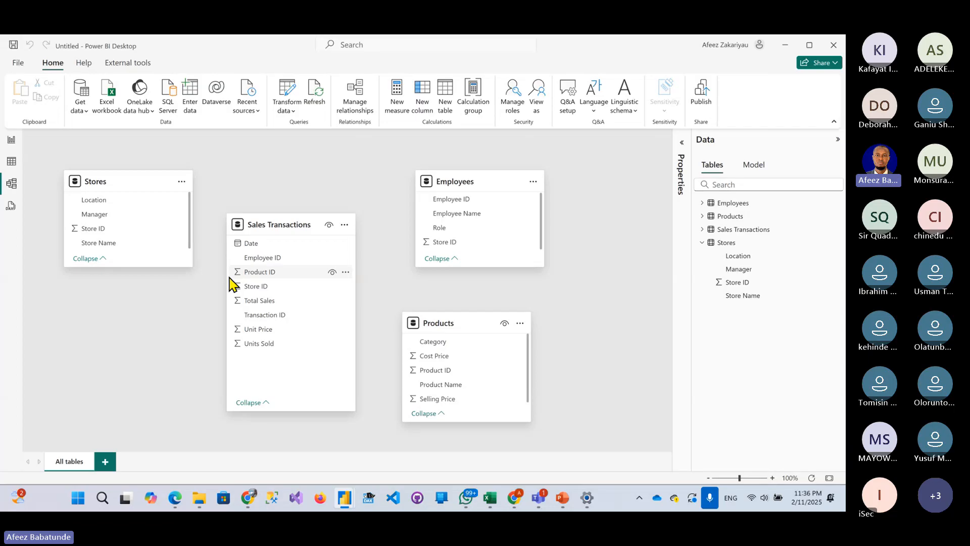
- Build a table visual on report Page 1 with Location from Stores and Units Sold from Sales Transactions
{"action": "left_click", "coordinate": [9, 144]}
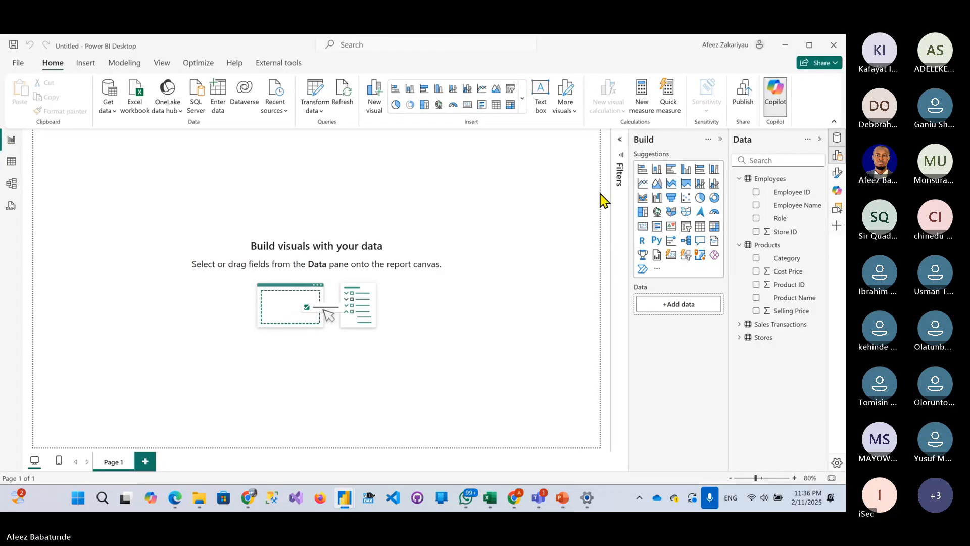
{"action": "left_click", "coordinate": [736, 342]}
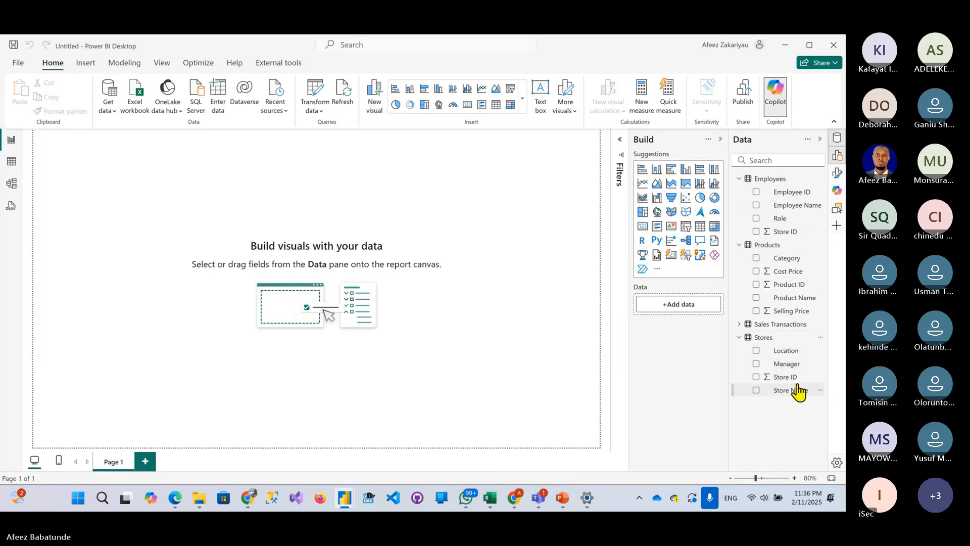
{"action": "left_click", "coordinate": [757, 351]}
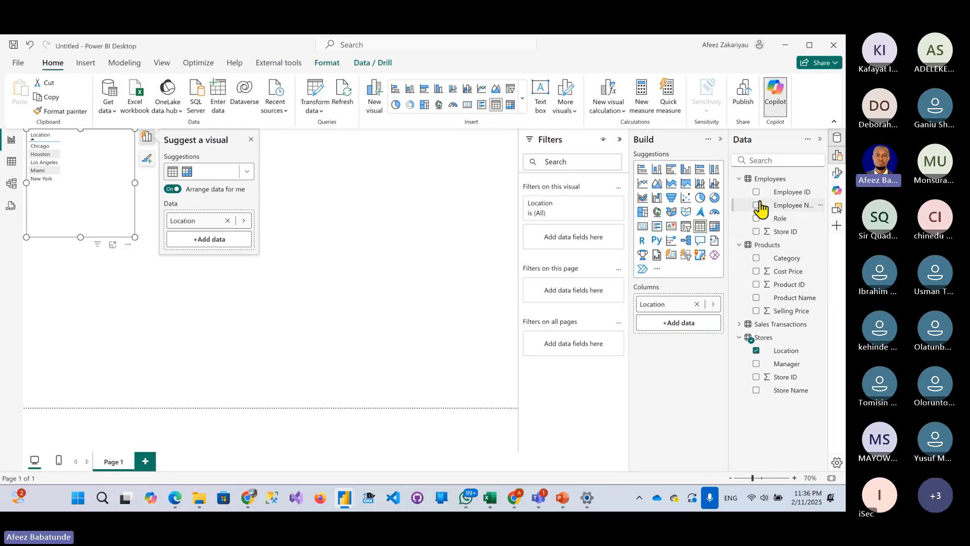
{"action": "left_click", "coordinate": [741, 325]}
{"action": "scroll", "coordinate": [768, 328], "scroll_direction": "down", "scroll_amount": 2}
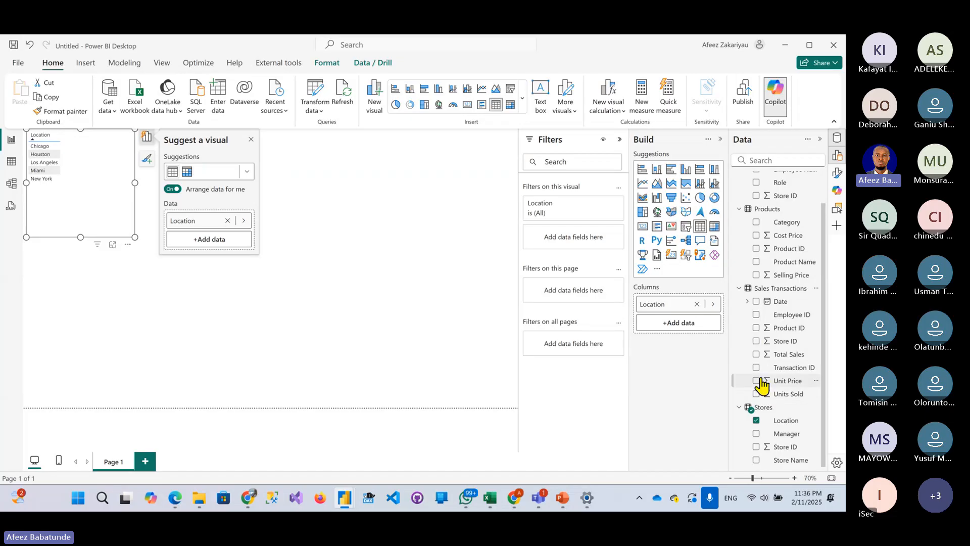
{"action": "left_click", "coordinate": [757, 394]}
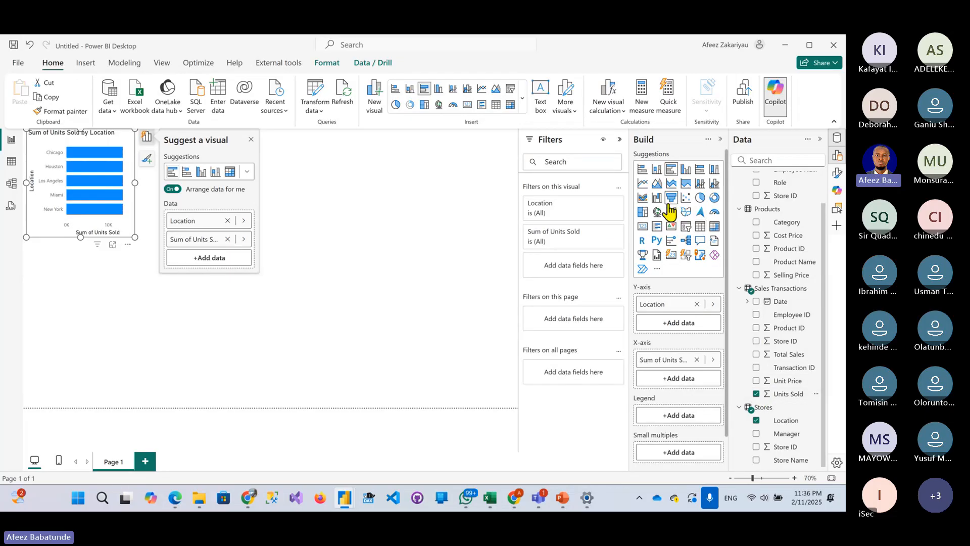
{"action": "left_click", "coordinate": [701, 228]}
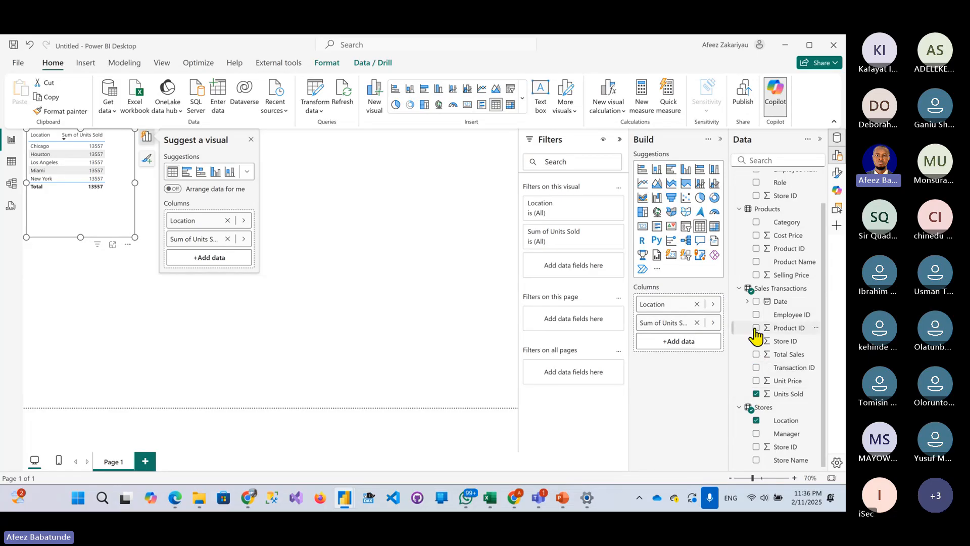
- Add Total Sales from Sales Transactions to the table visual and enlarge the visual to fit all three columns
{"action": "left_click", "coordinate": [756, 354]}
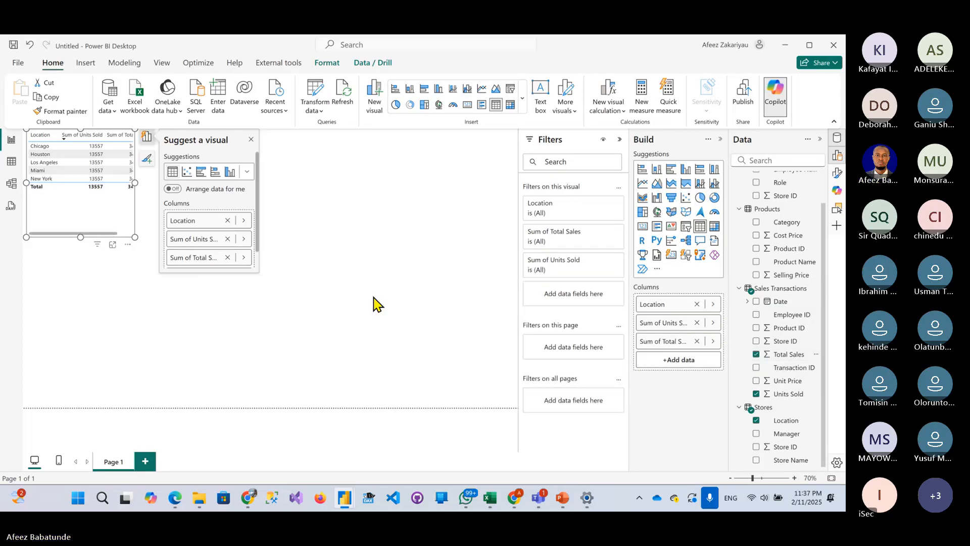
{"action": "left_click_drag", "start_coordinate": [134, 236], "coordinate": [223, 256]}
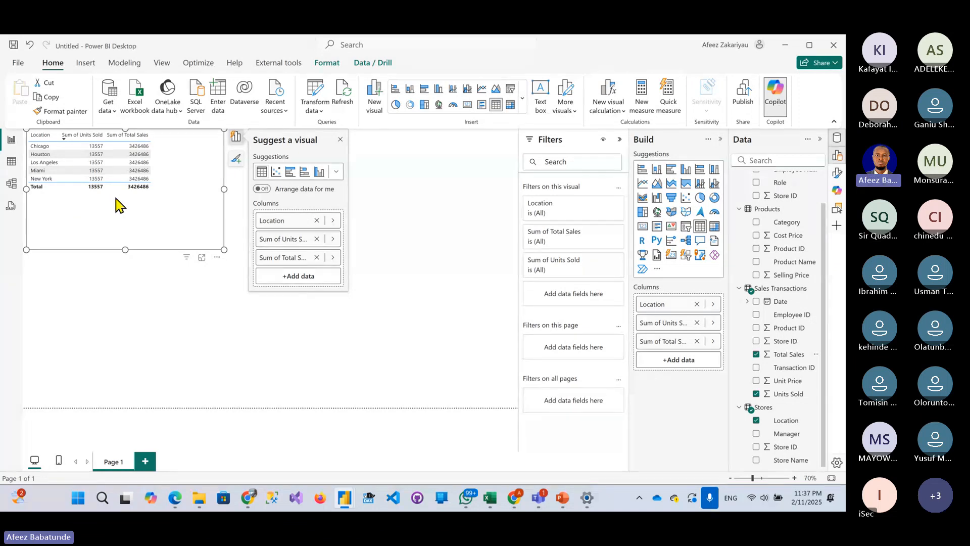
- Open the Power Query Editor and change the Products table's Product ID column to Text as a new step
{"action": "left_click", "coordinate": [11, 184]}
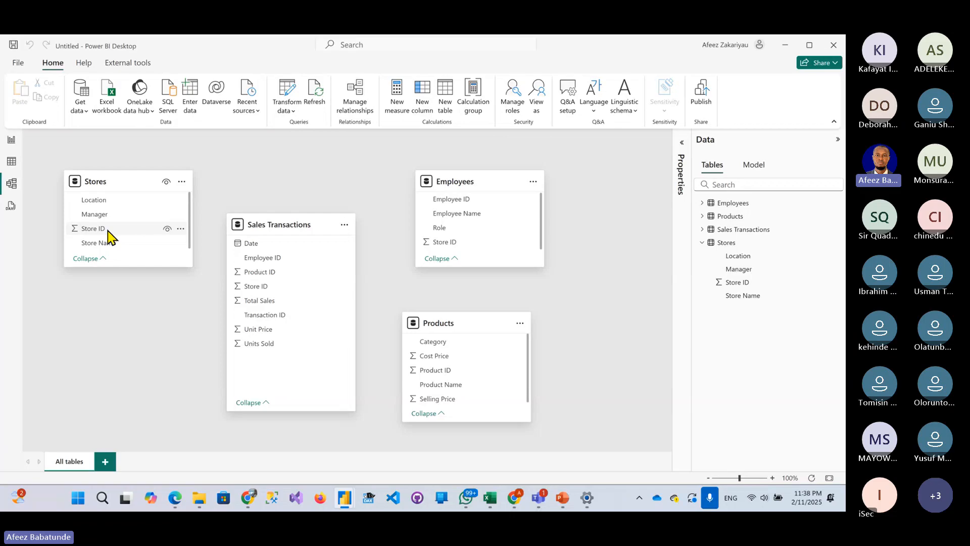
{"action": "left_click", "coordinate": [287, 93]}
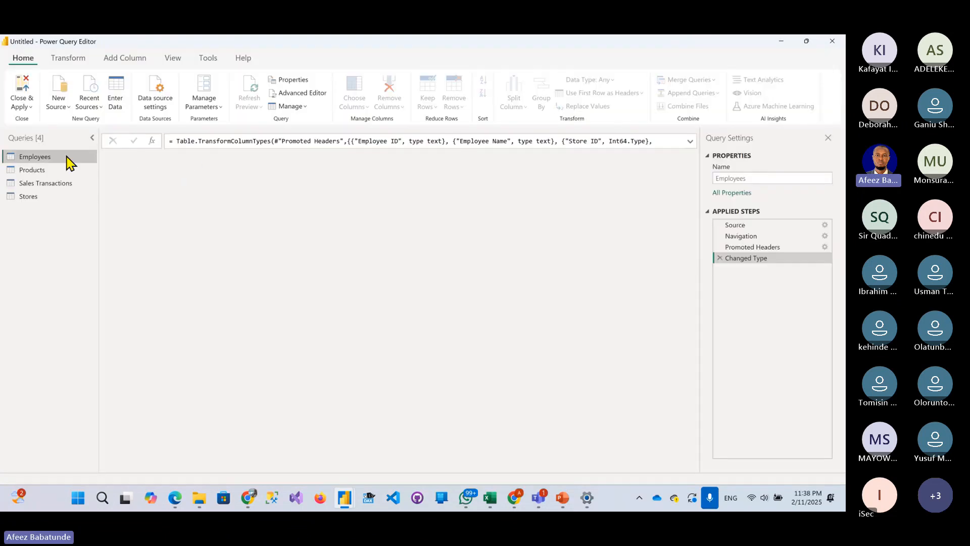
{"action": "left_click", "coordinate": [154, 158]}
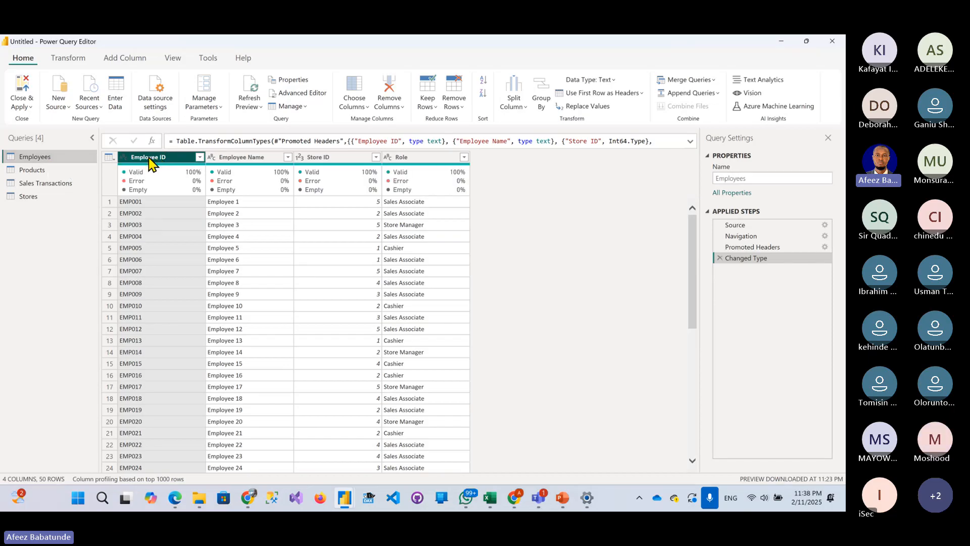
{"action": "mouse_move", "coordinate": [129, 160]}
{"action": "left_click", "coordinate": [240, 157]}
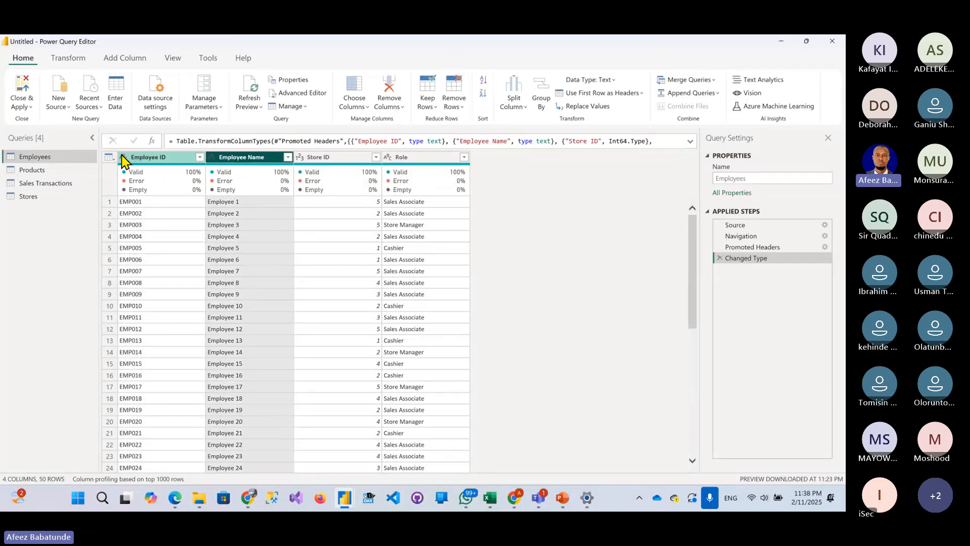
{"action": "left_click", "coordinate": [33, 170]}
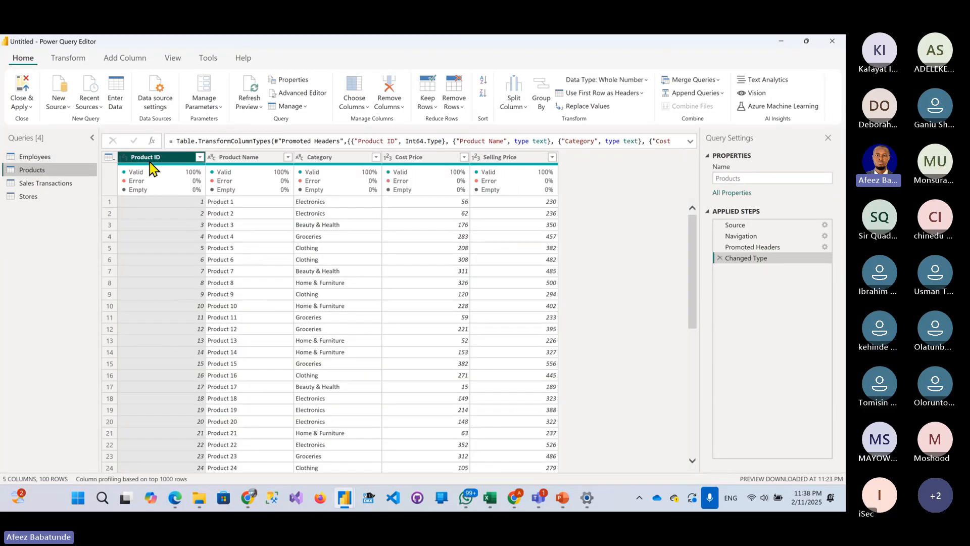
{"action": "left_click", "coordinate": [124, 157]}
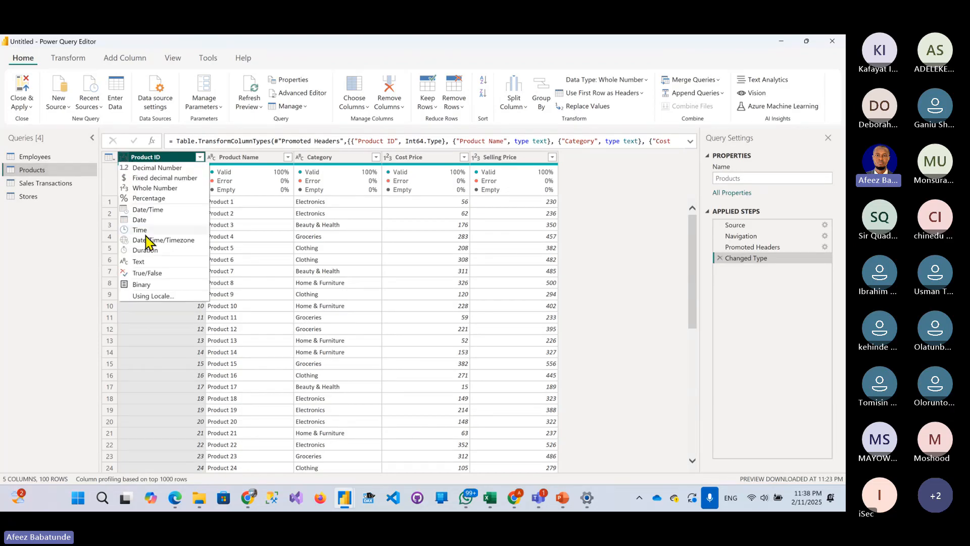
{"action": "left_click", "coordinate": [144, 261]}
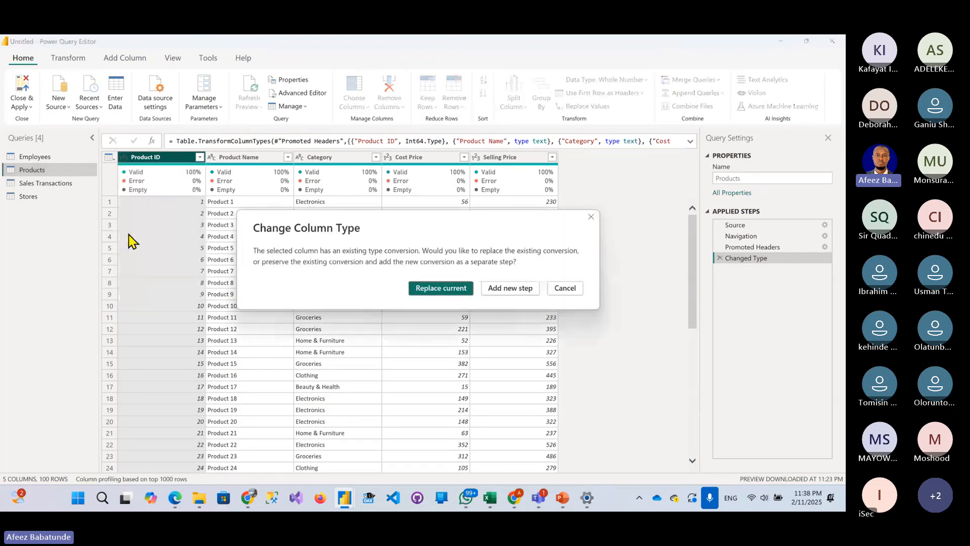
{"action": "left_click", "coordinate": [506, 293]}
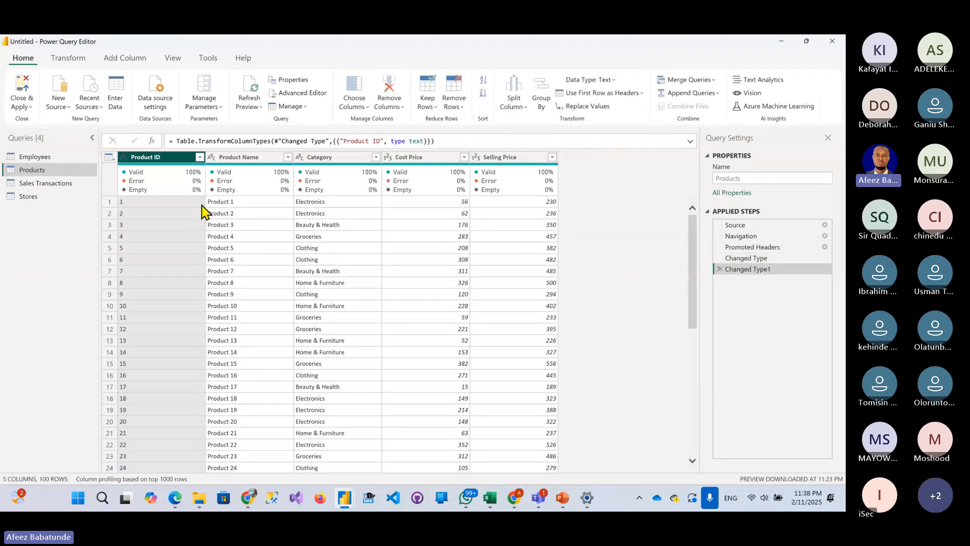
- Change the Stores table's Store ID column to Text, replacing the current conversion, and close and apply the query changes
{"action": "left_click", "coordinate": [24, 185]}
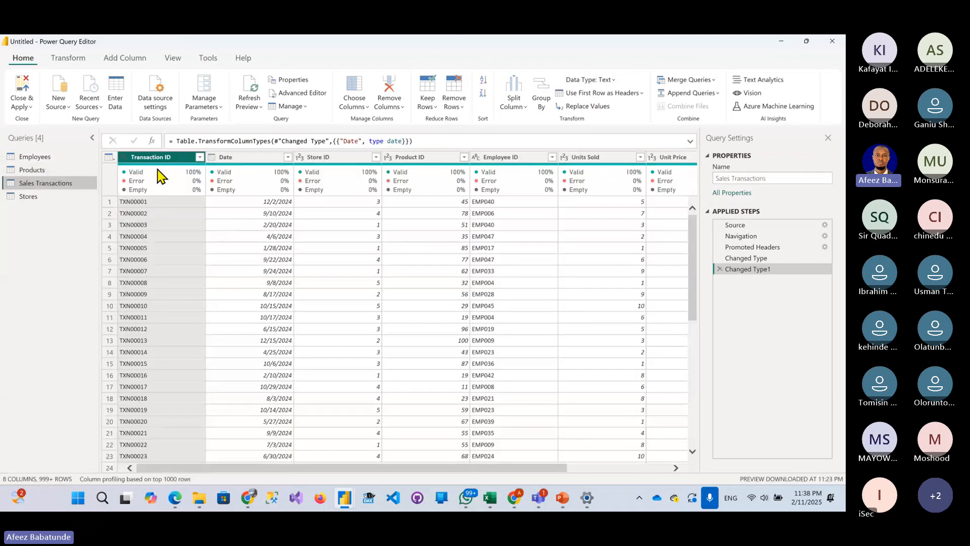
{"action": "key", "text": "Right"}
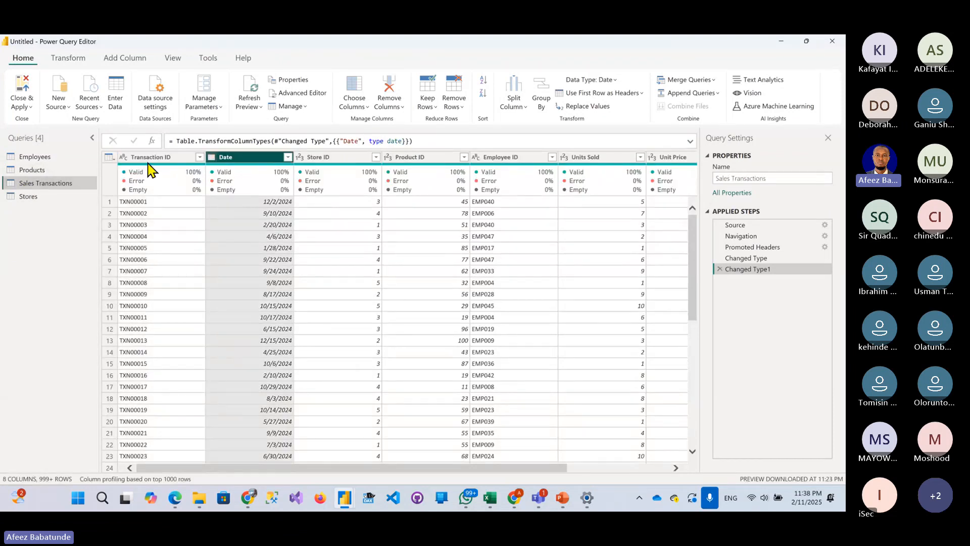
{"action": "left_click", "coordinate": [43, 199]}
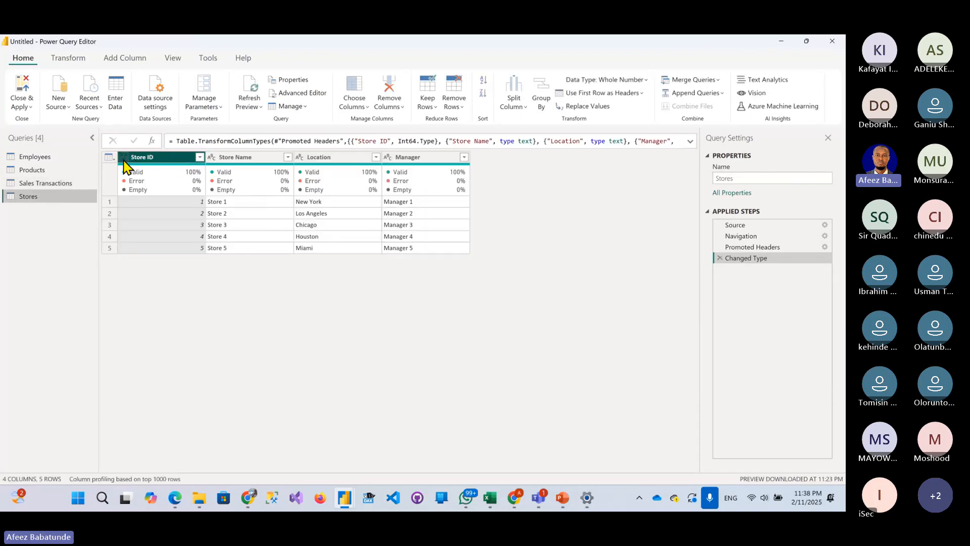
{"action": "left_click", "coordinate": [124, 164]}
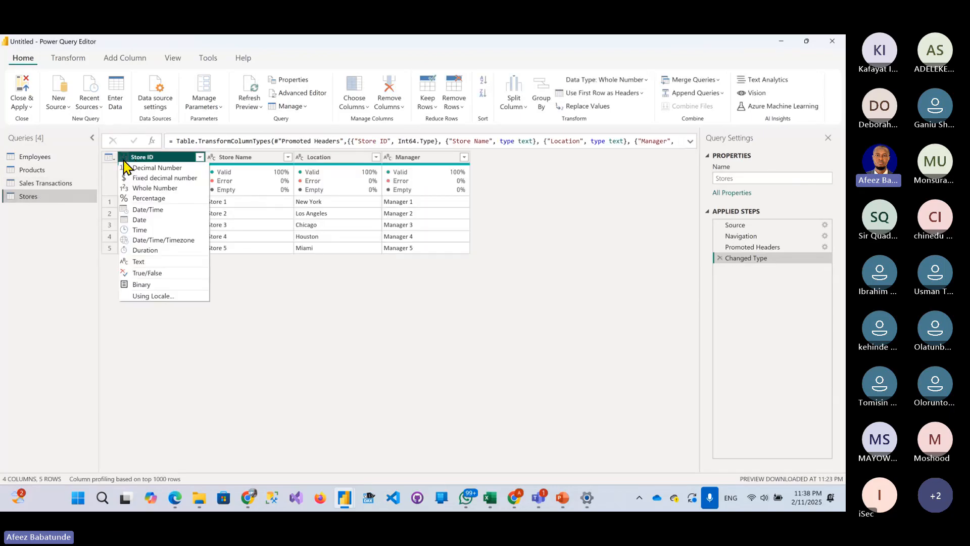
{"action": "left_click", "coordinate": [142, 267]}
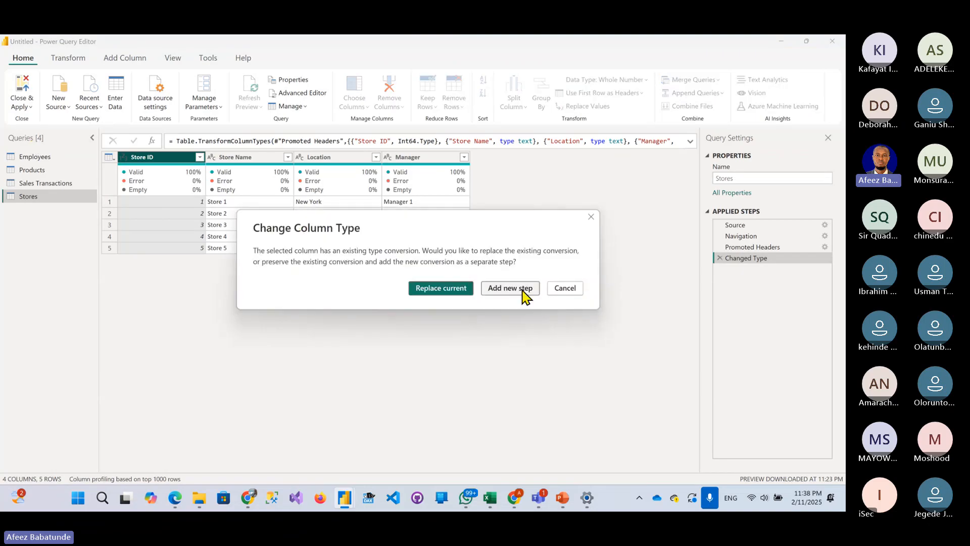
{"action": "left_click", "coordinate": [444, 292]}
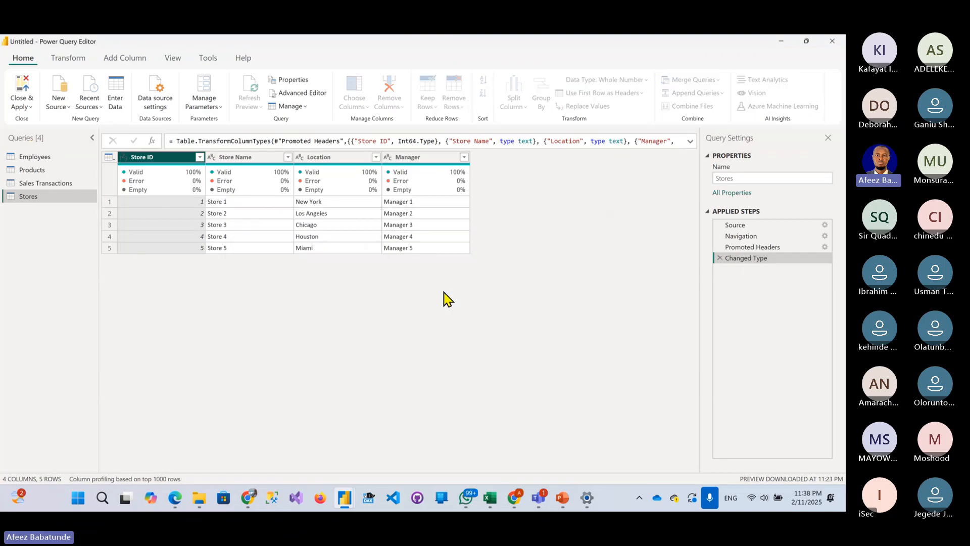
{"action": "left_click", "coordinate": [24, 108]}
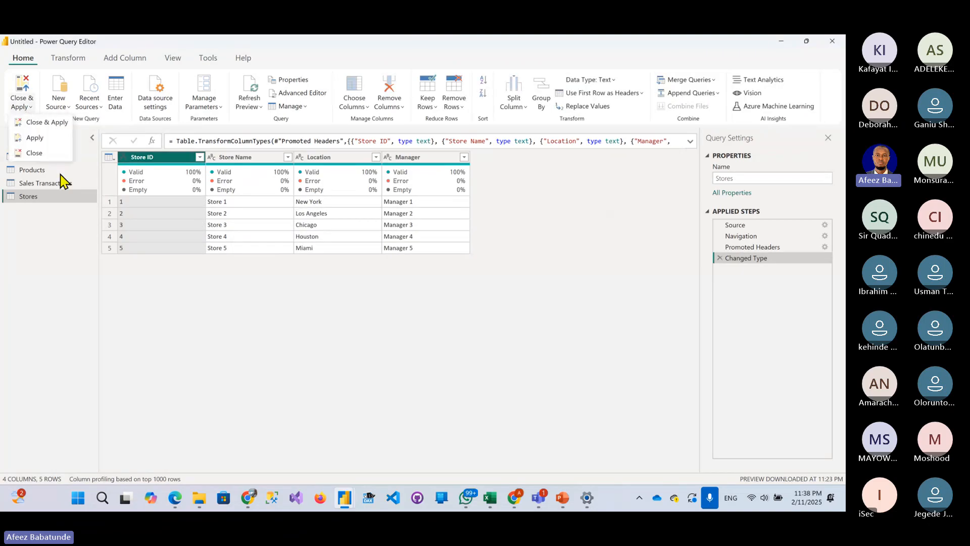
{"action": "left_click", "coordinate": [44, 122]}
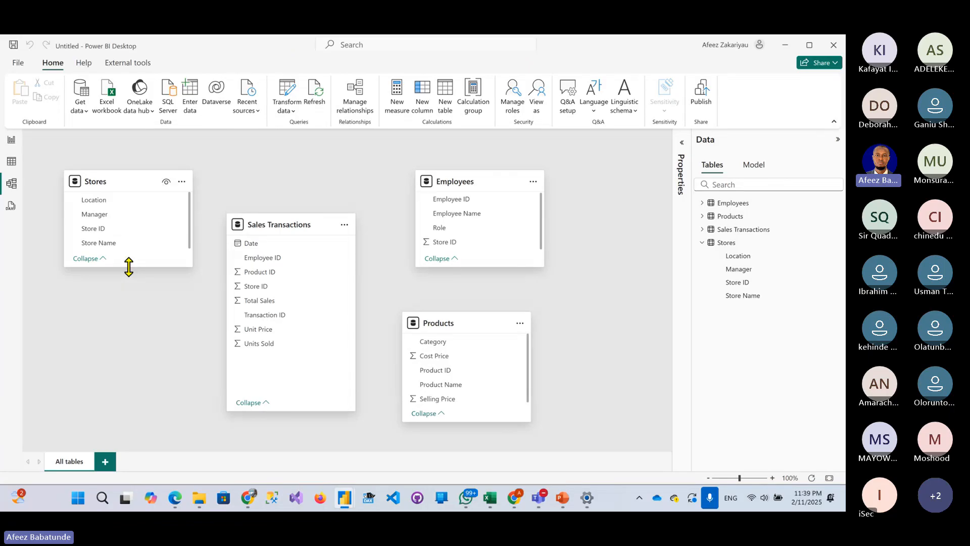
- Lengthen the Stores card and create an active many-to-one relationship from Sales Transactions to Stores on Store ID
{"action": "left_click_drag", "start_coordinate": [129, 267], "coordinate": [129, 294]}
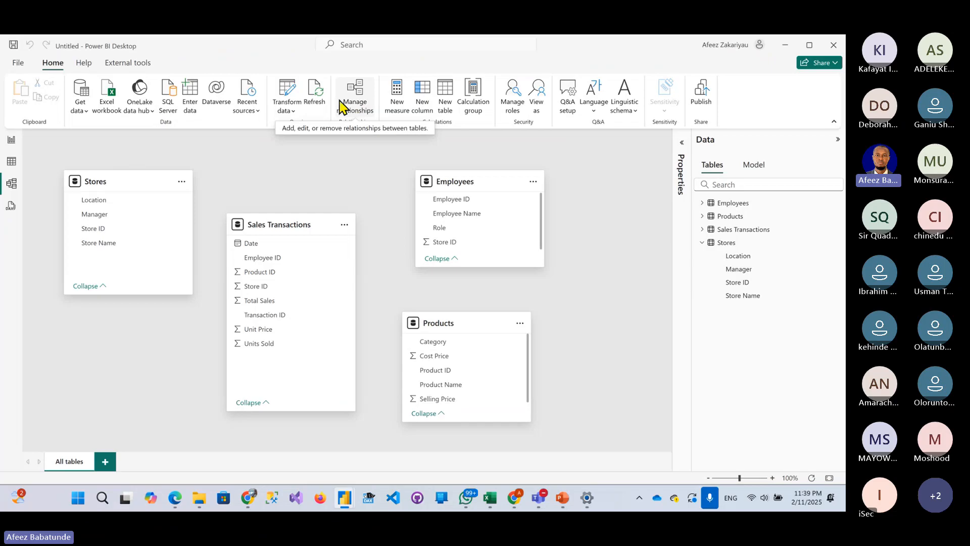
{"action": "left_click", "coordinate": [358, 105]}
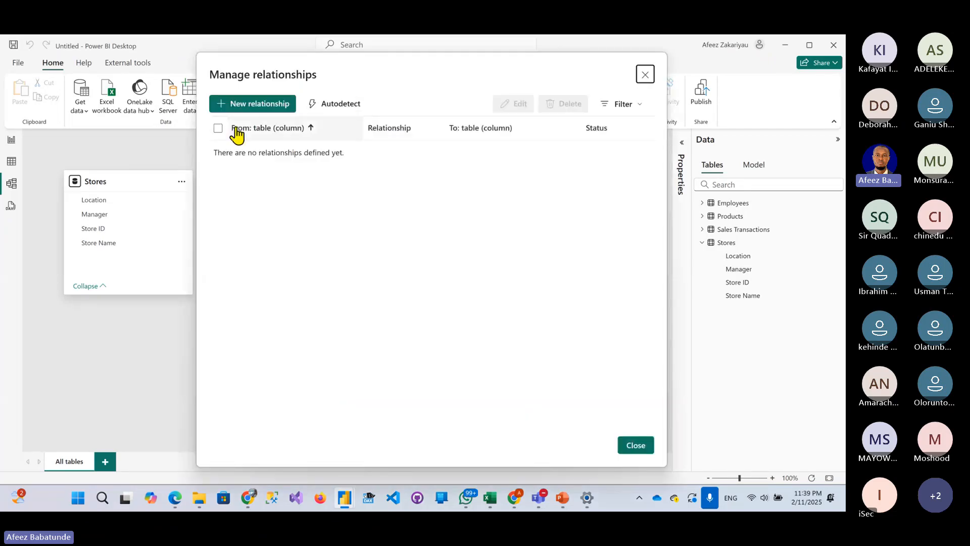
{"action": "left_click", "coordinate": [251, 108]}
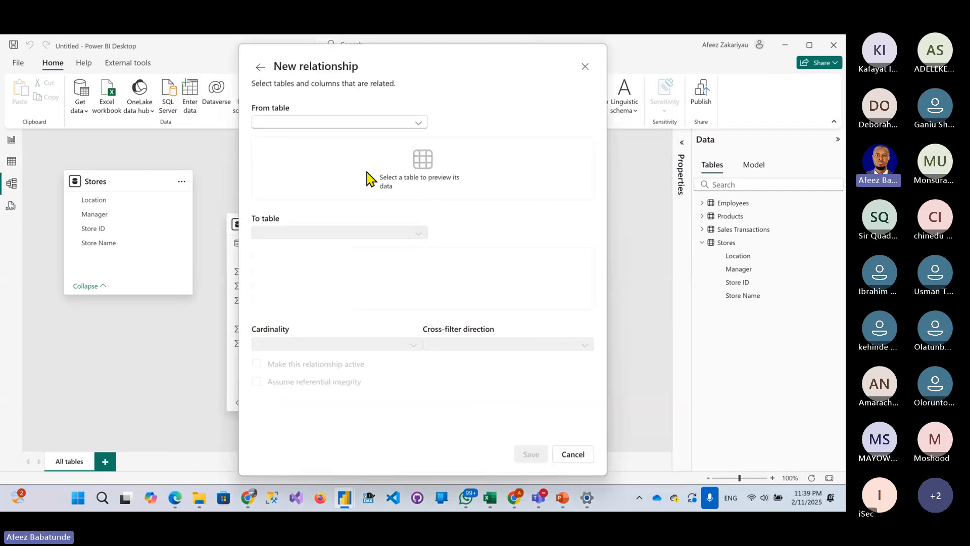
{"action": "left_click", "coordinate": [321, 123]}
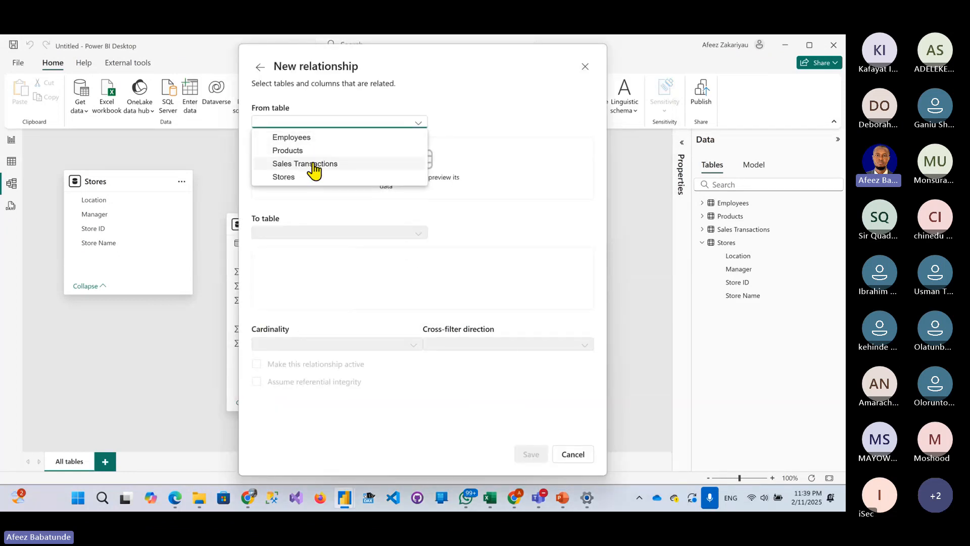
{"action": "left_click", "coordinate": [316, 164]}
{"action": "left_click", "coordinate": [290, 230]}
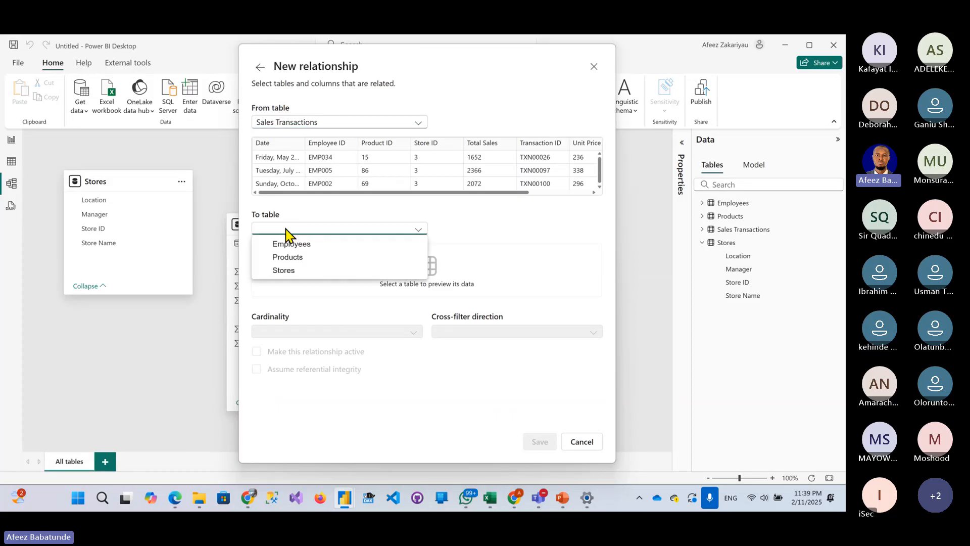
{"action": "left_click", "coordinate": [283, 271]}
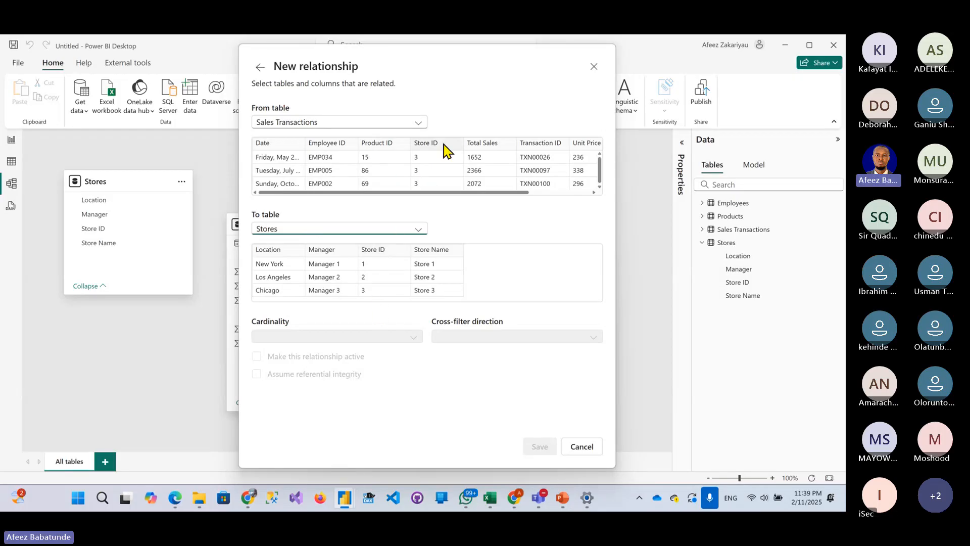
{"action": "left_click", "coordinate": [427, 154]}
{"action": "left_click", "coordinate": [385, 256]}
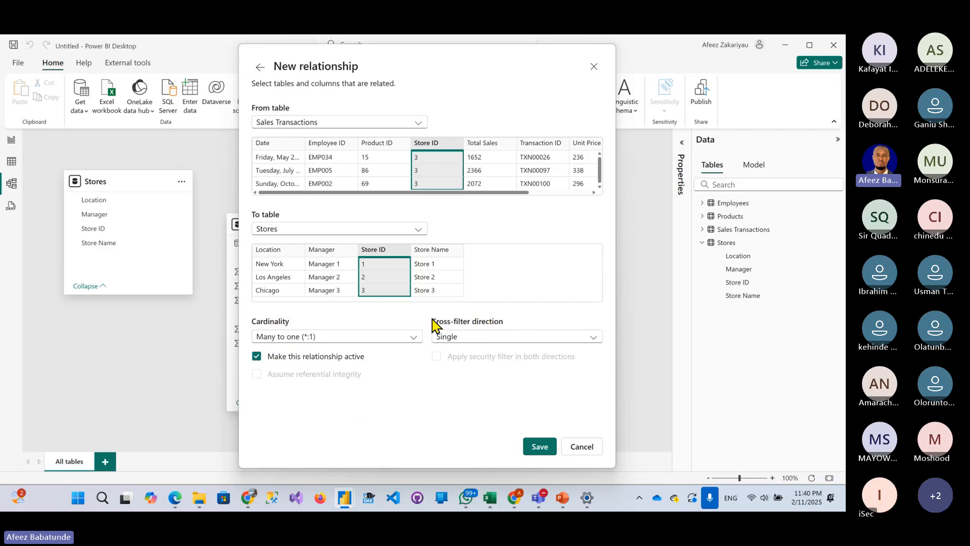
{"action": "left_click", "coordinate": [541, 447]}
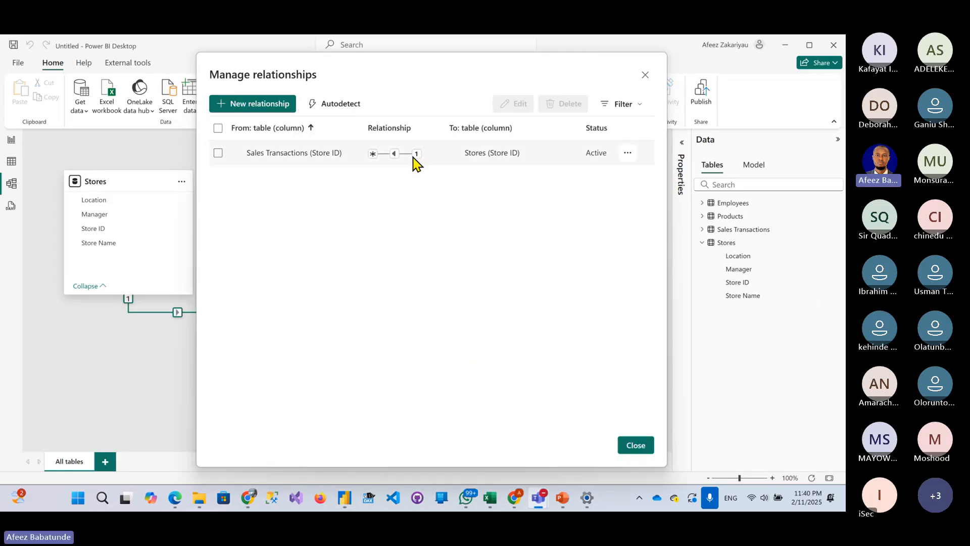
- Create an active many-to-one relationship from Sales Transactions to Employees on Employee ID
{"action": "left_click", "coordinate": [264, 109]}
{"action": "left_click", "coordinate": [333, 123]}
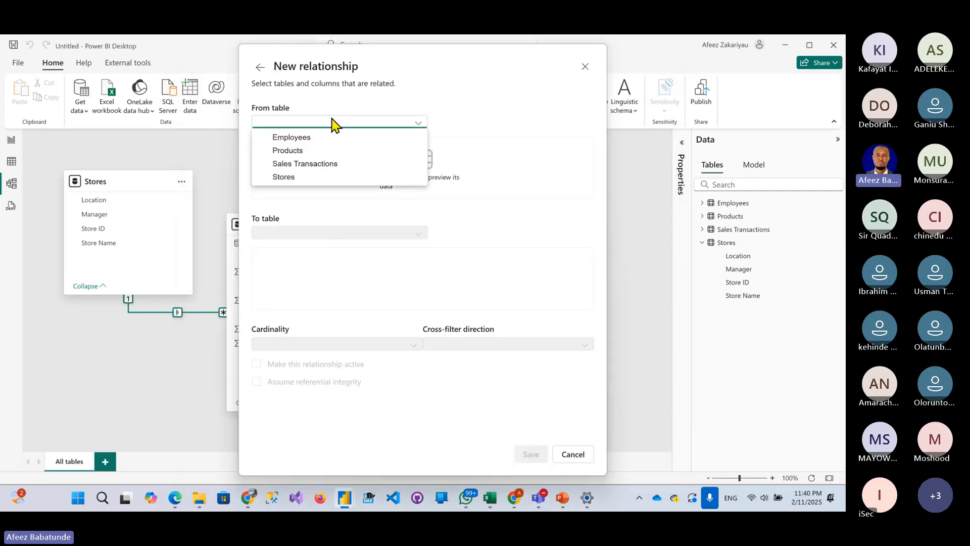
{"action": "left_click", "coordinate": [305, 164]}
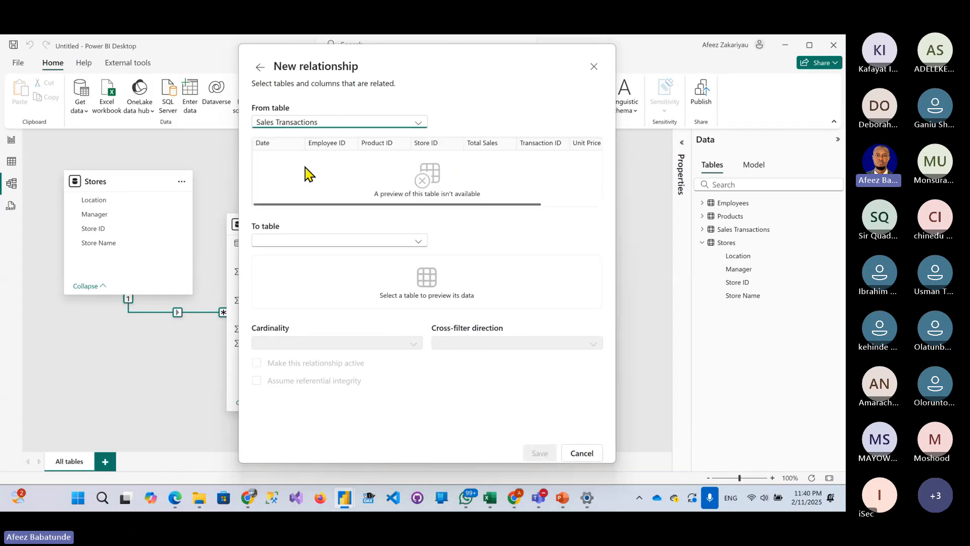
{"action": "left_click", "coordinate": [347, 234]}
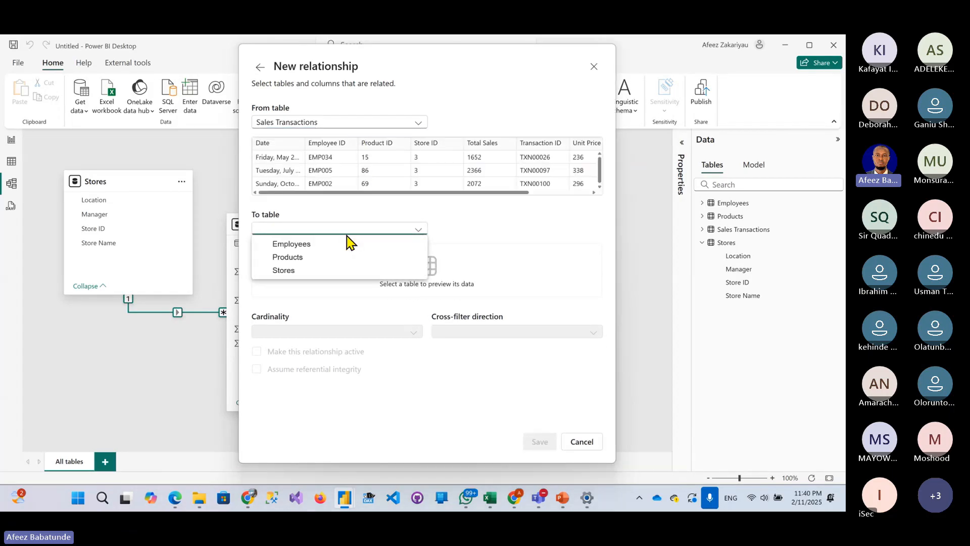
{"action": "left_click", "coordinate": [309, 244]}
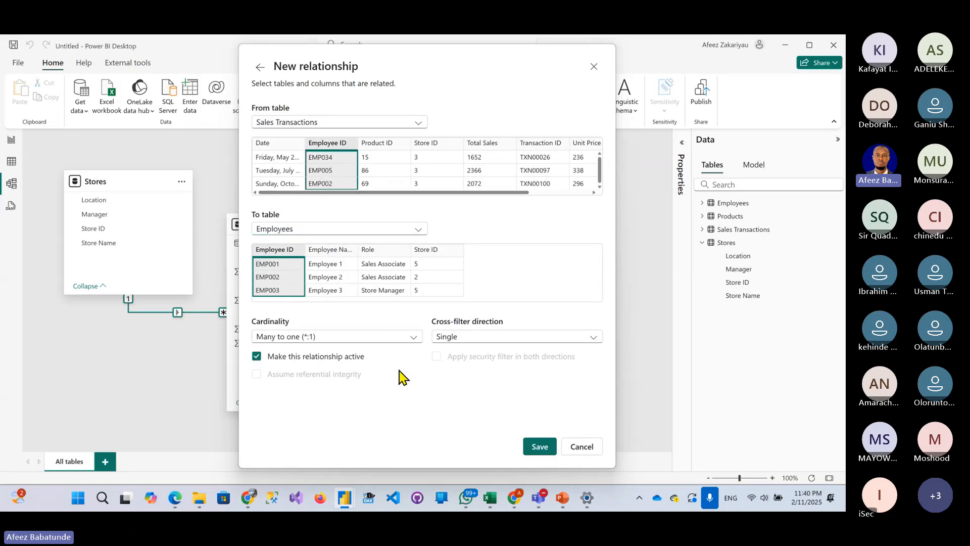
{"action": "left_click", "coordinate": [540, 448]}
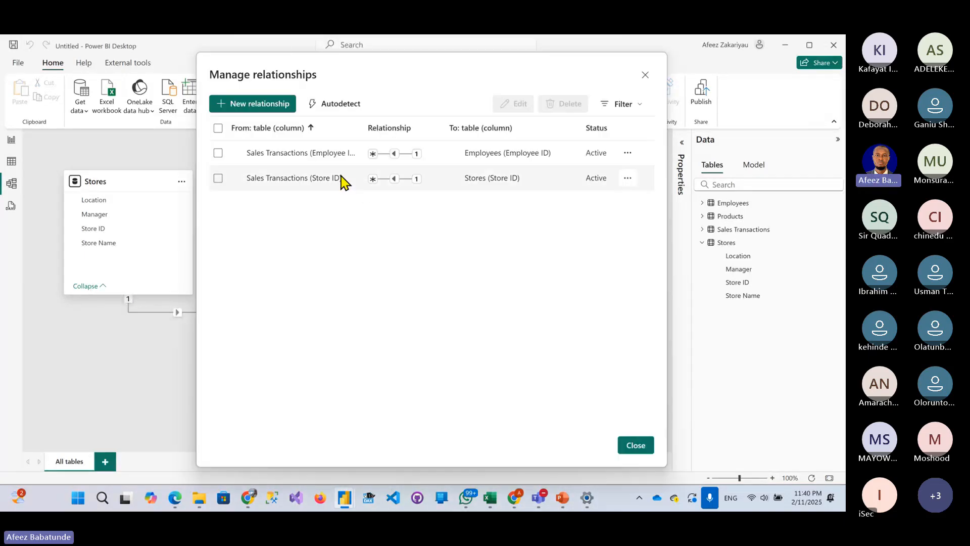
- Create an active many-to-one relationship from Sales Transactions to Products on Product ID
{"action": "left_click", "coordinate": [261, 108]}
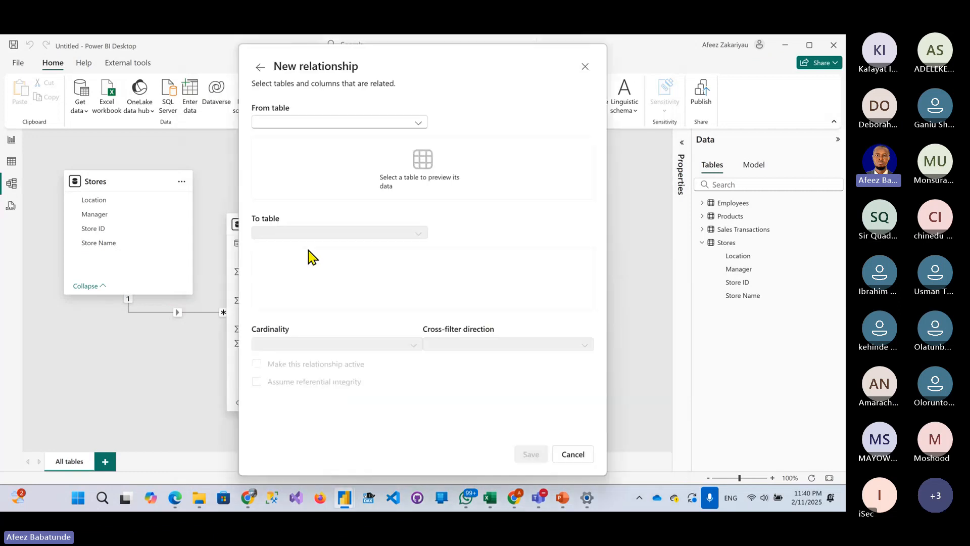
{"action": "left_click", "coordinate": [340, 123]}
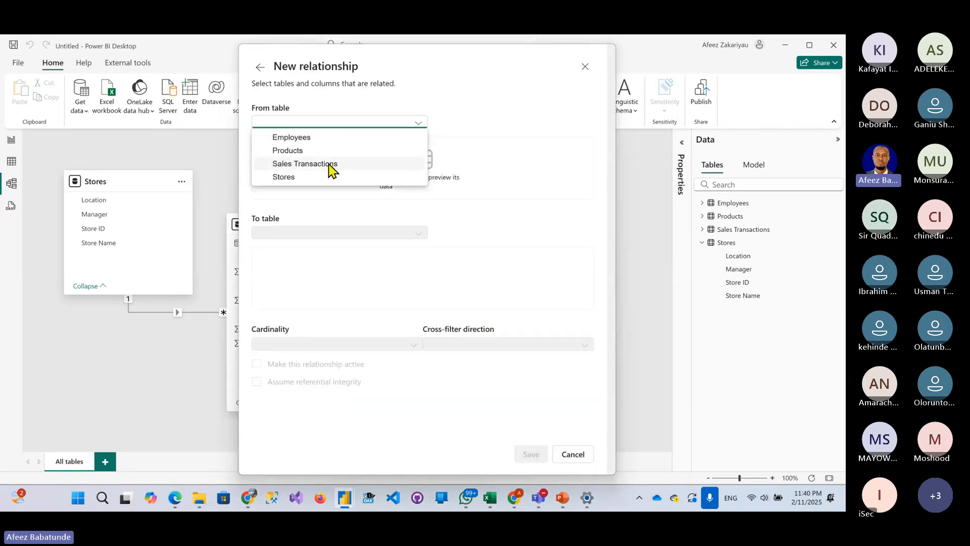
{"action": "left_click", "coordinate": [329, 164]}
{"action": "left_click", "coordinate": [309, 228]}
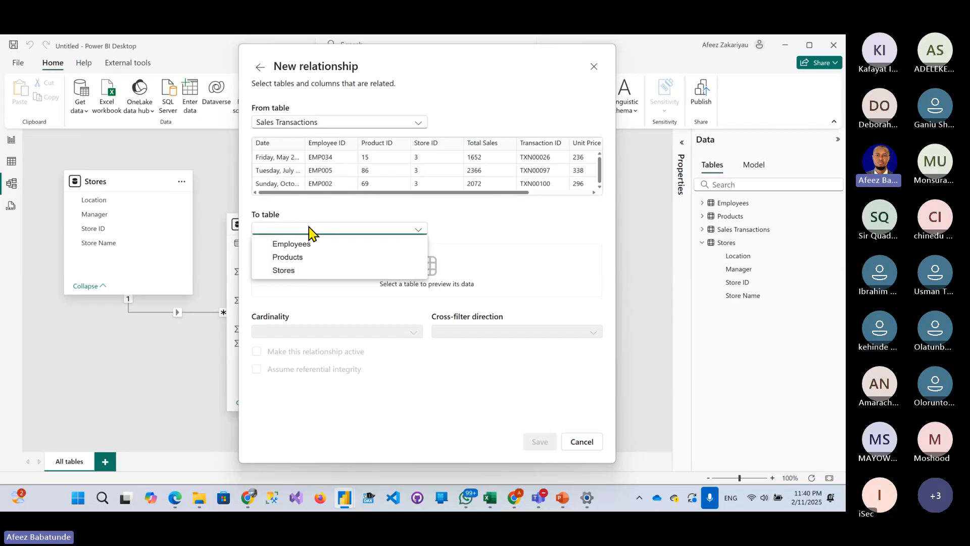
{"action": "left_click", "coordinate": [282, 258]}
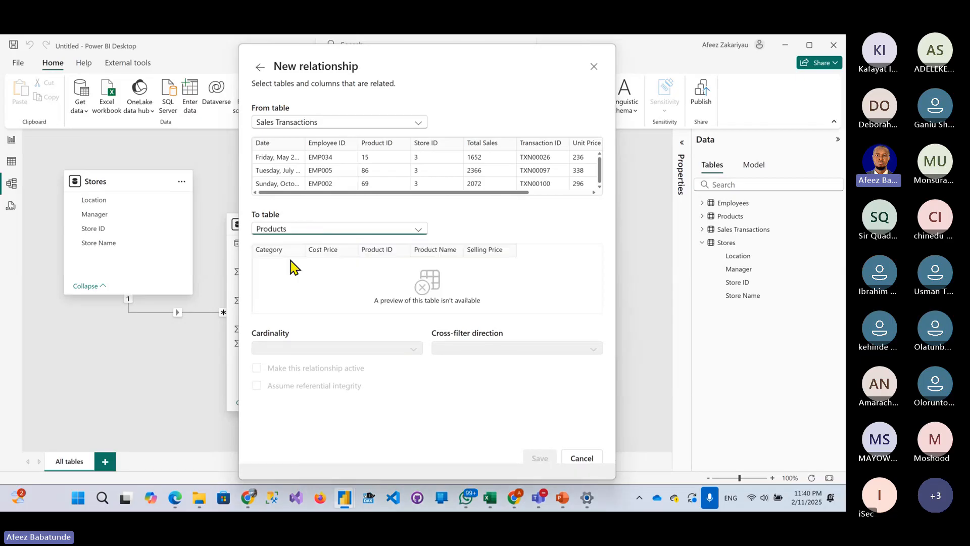
{"action": "left_click", "coordinate": [380, 256]}
{"action": "left_click", "coordinate": [382, 157]}
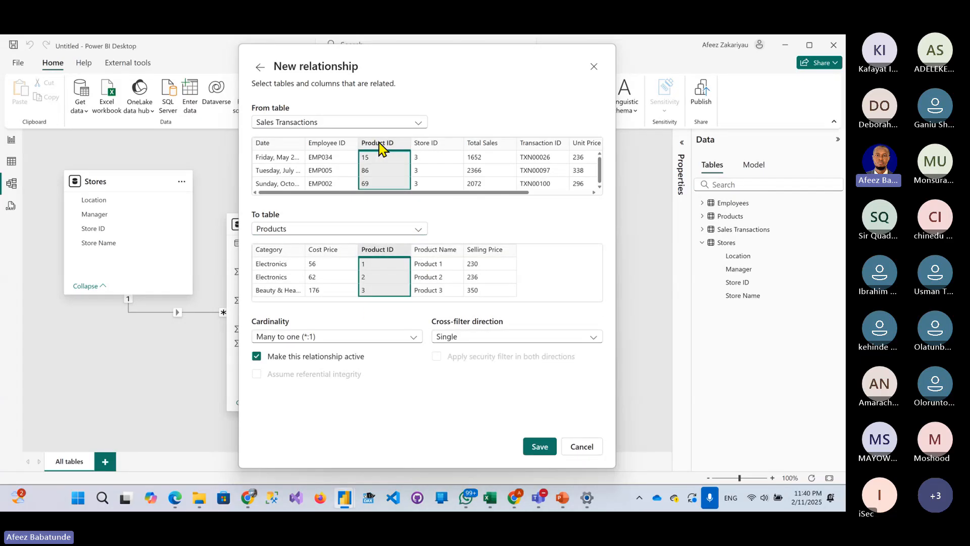
{"action": "left_click", "coordinate": [540, 446]}
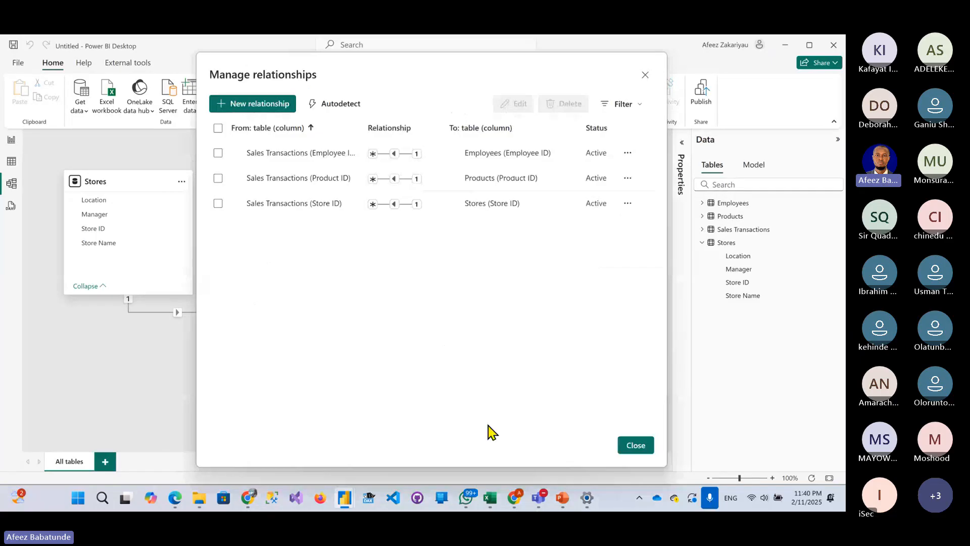
- Convert the Location table in the report view into a stacked bar chart and make it taller
{"action": "left_click", "coordinate": [636, 446]}
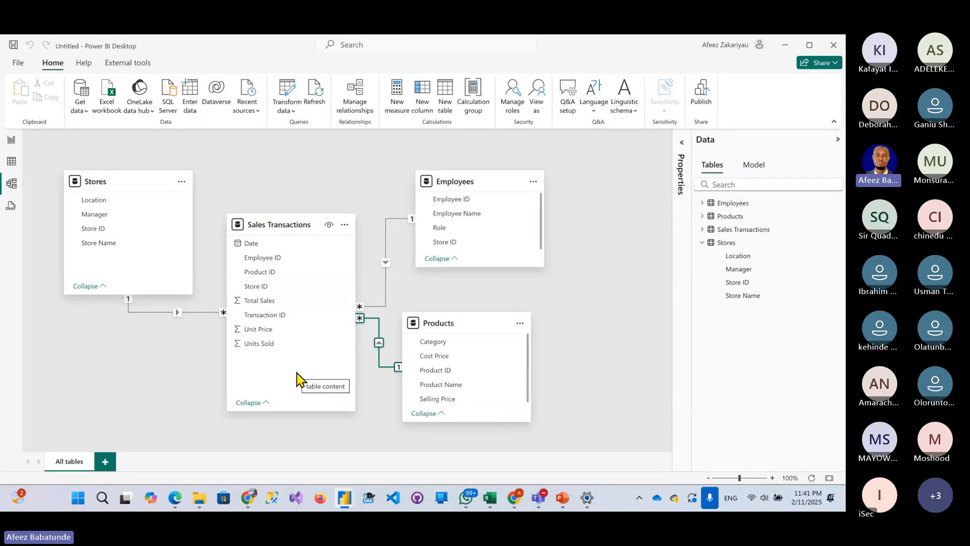
{"action": "left_click", "coordinate": [16, 140]}
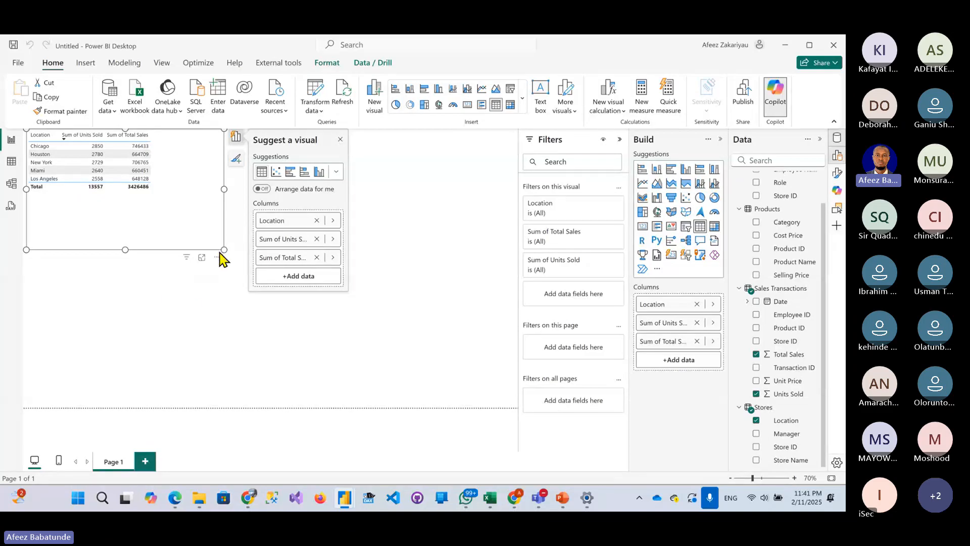
{"action": "left_click", "coordinate": [642, 169]}
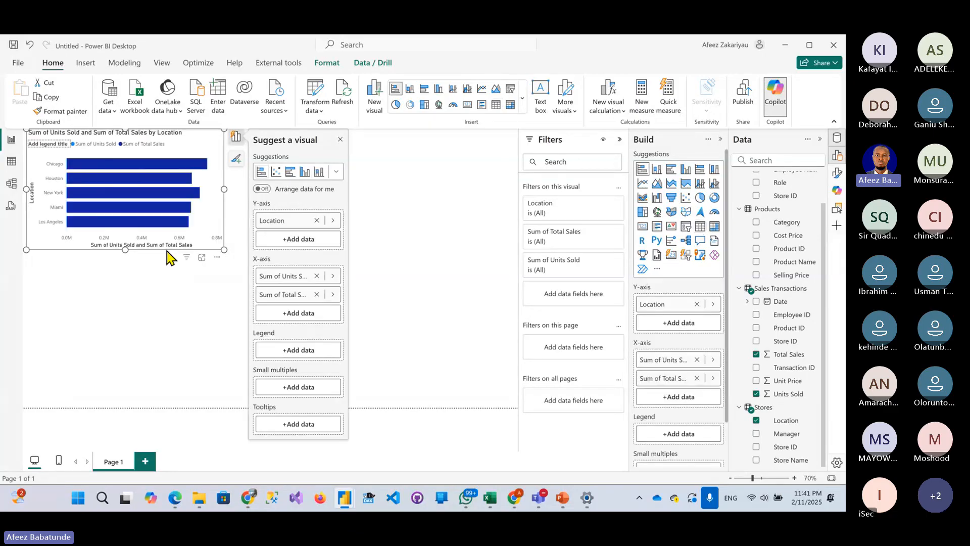
{"action": "left_click_drag", "start_coordinate": [142, 251], "coordinate": [103, 332]}
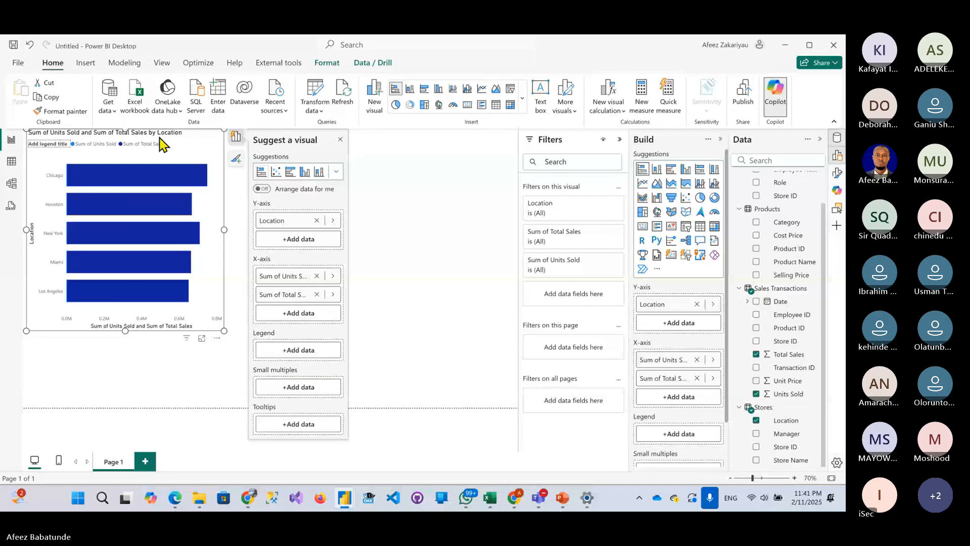
{"action": "left_click_drag", "start_coordinate": [125, 129], "coordinate": [126, 143]}
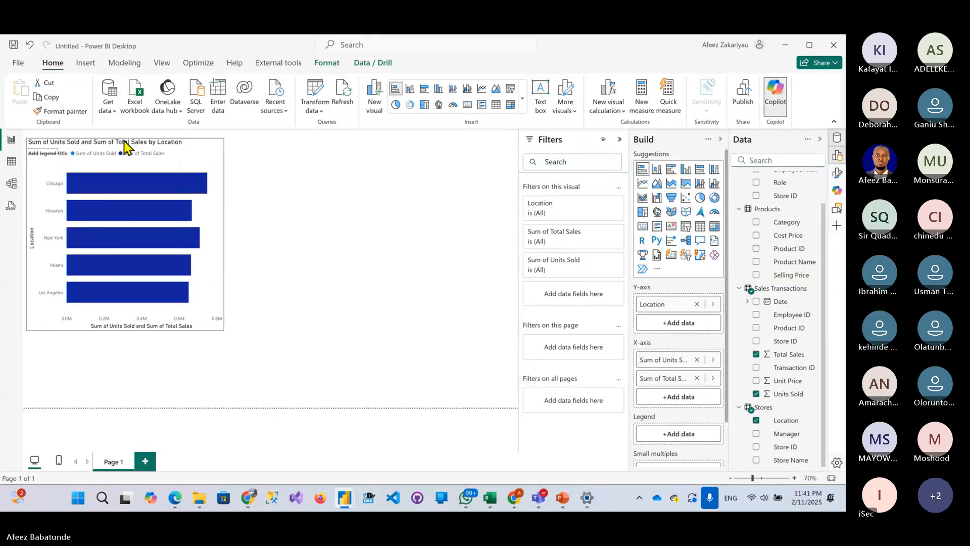
{"action": "mouse_move", "coordinate": [224, 237]}
{"action": "left_mouse_down"}
{"action": "mouse_move", "coordinate": [205, 243]}
{"action": "mouse_move", "coordinate": [227, 251]}
{"action": "left_mouse_up"}
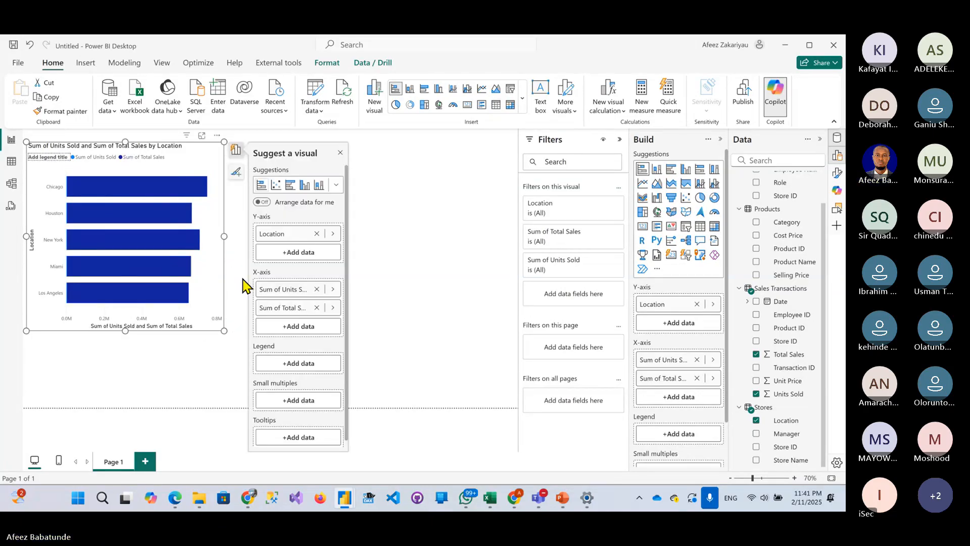
- Try automatic data arrangement and other suggested chart types on the visual, ending back on the stacked bar chart
{"action": "left_click", "coordinate": [262, 202]}
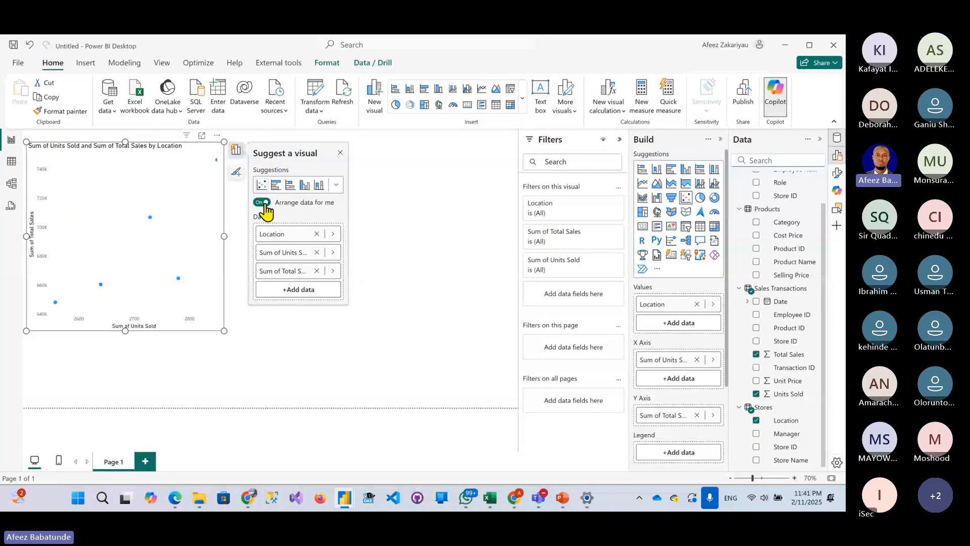
{"action": "left_click", "coordinate": [263, 202]}
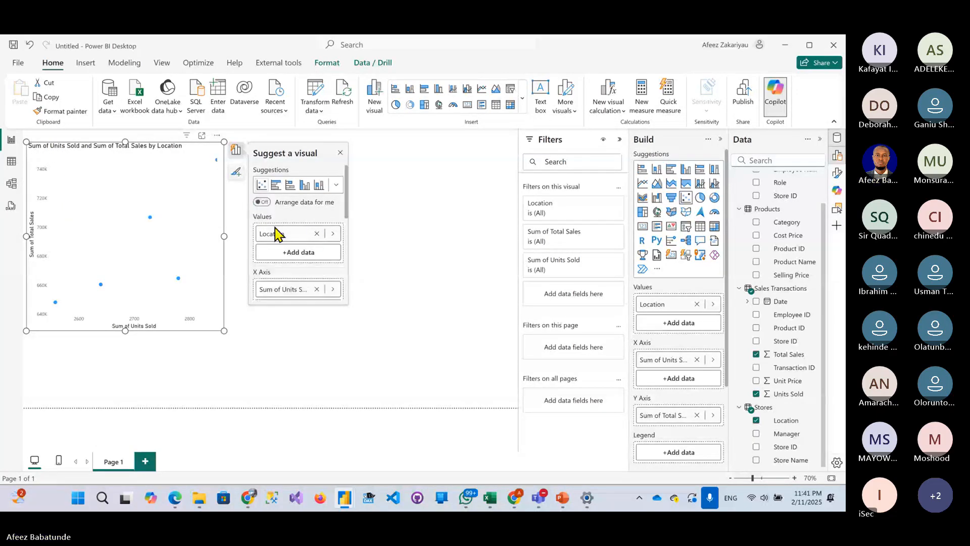
{"action": "left_click", "coordinate": [276, 185]}
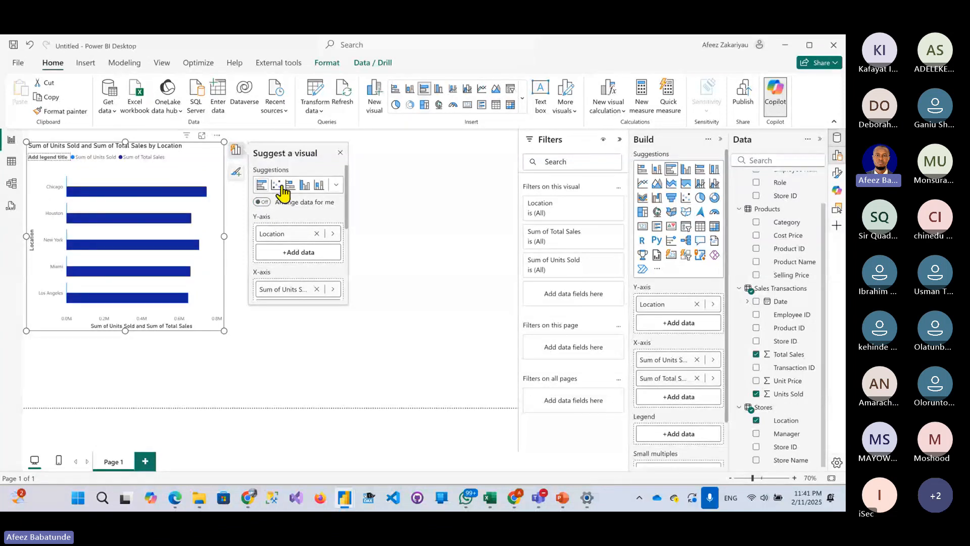
{"action": "left_click", "coordinate": [281, 187]}
{"action": "left_click", "coordinate": [290, 187]}
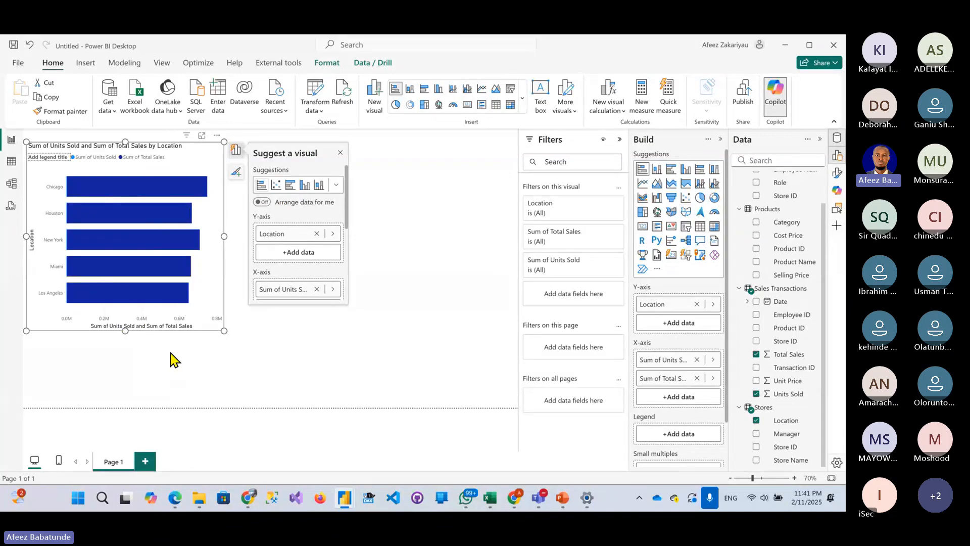
- Shrink the stacked bar chart and move it to the lower left area of the report page
{"action": "left_click_drag", "start_coordinate": [174, 155], "coordinate": [222, 263]}
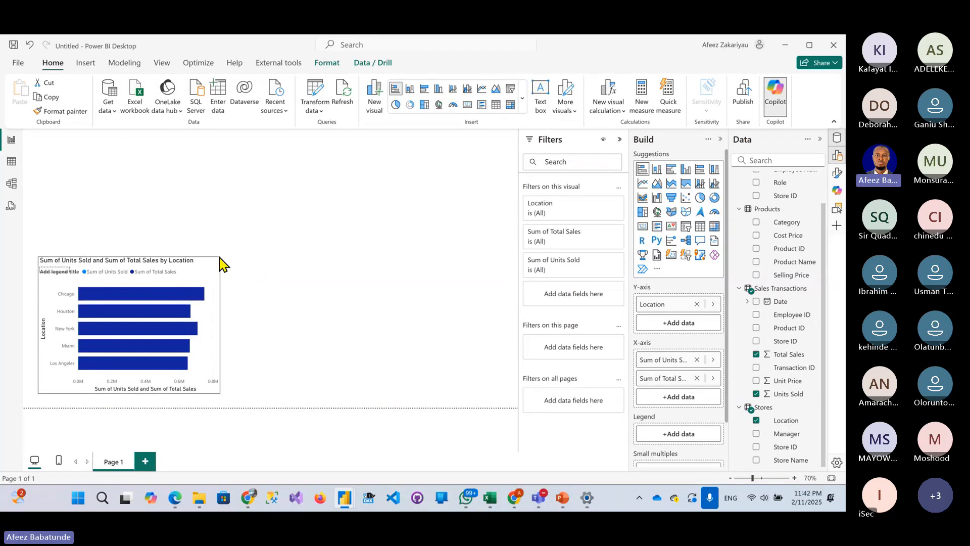
{"action": "left_click", "coordinate": [218, 264]}
{"action": "left_click", "coordinate": [232, 264]}
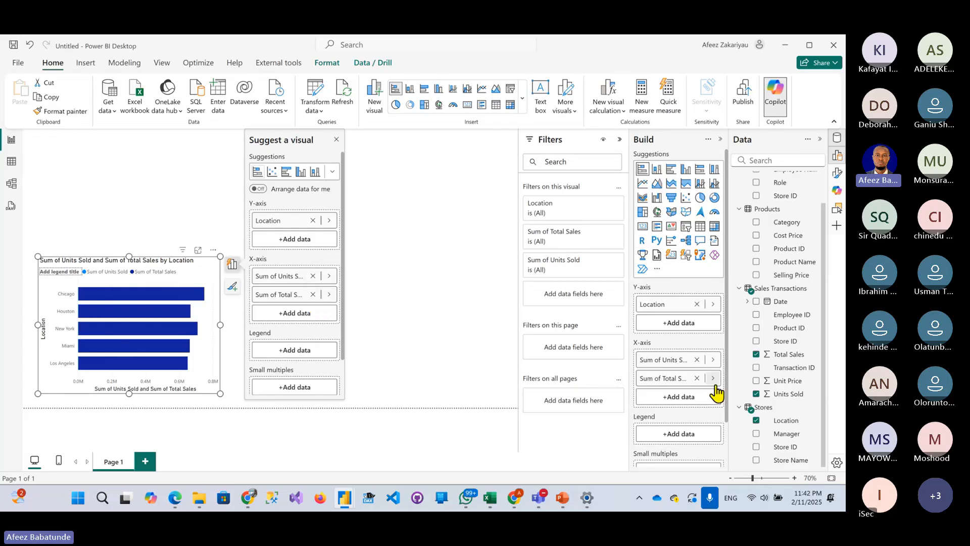
- Compare the stacked column type, return to the stacked bar chart, and remove Sum of Units Sold from its X-axis
{"action": "left_click", "coordinate": [661, 170]}
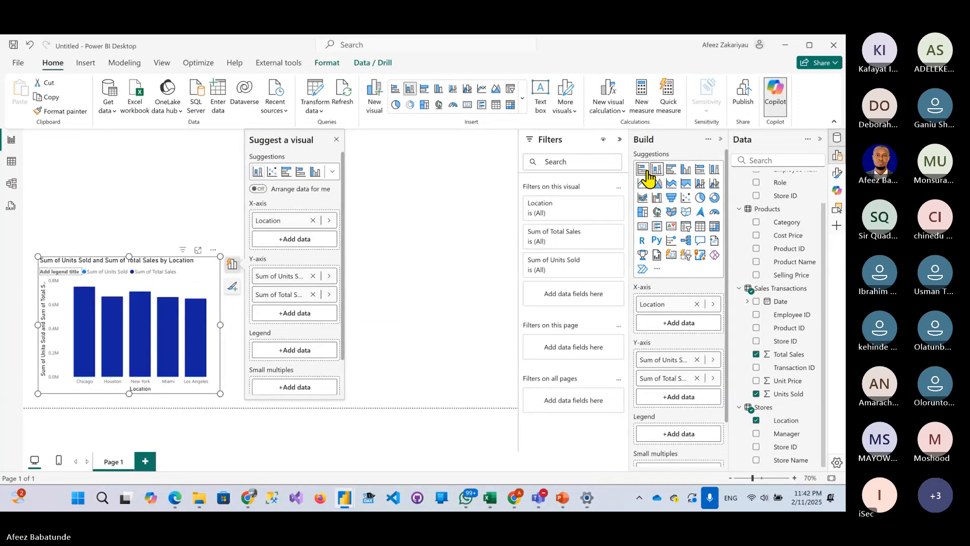
{"action": "left_click", "coordinate": [646, 172]}
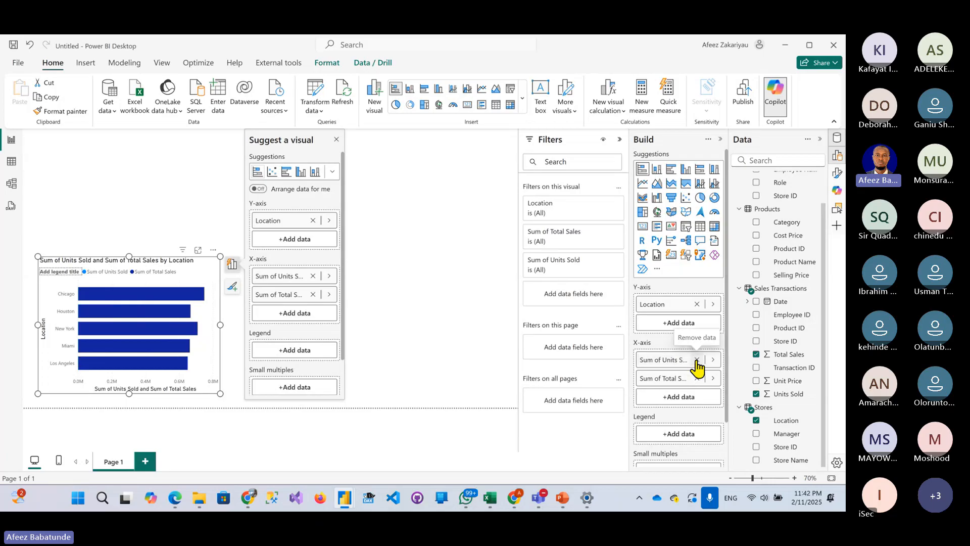
{"action": "left_click", "coordinate": [697, 360]}
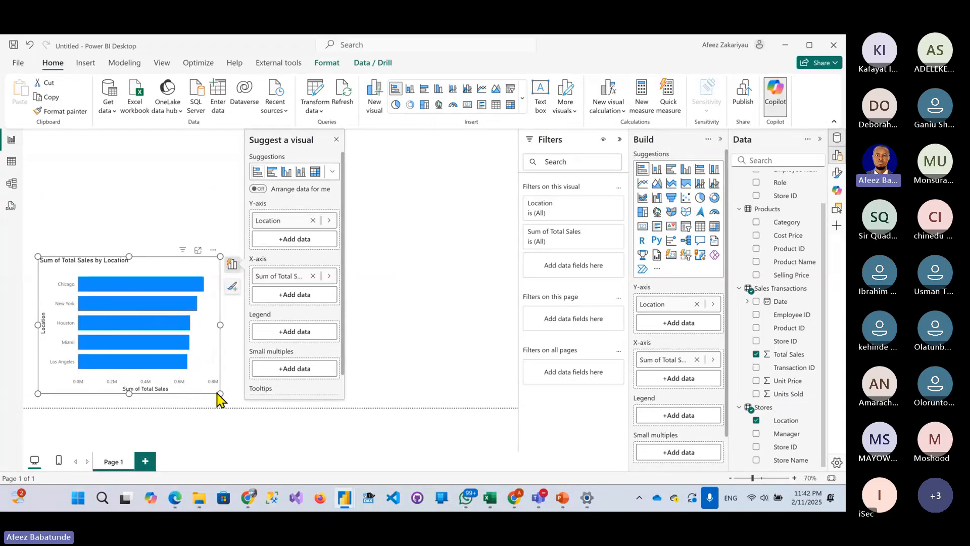
{"action": "left_click", "coordinate": [124, 225]}
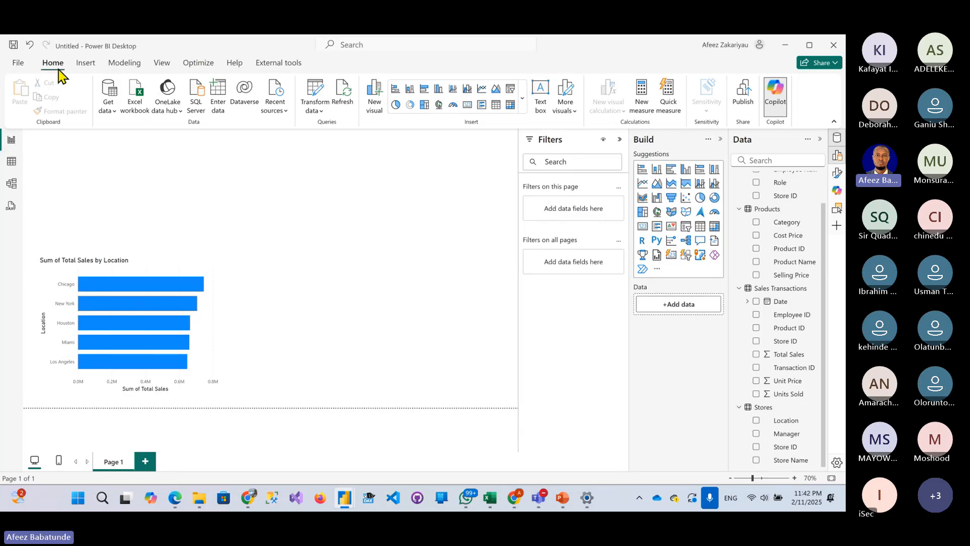
{"action": "left_click", "coordinate": [85, 64]}
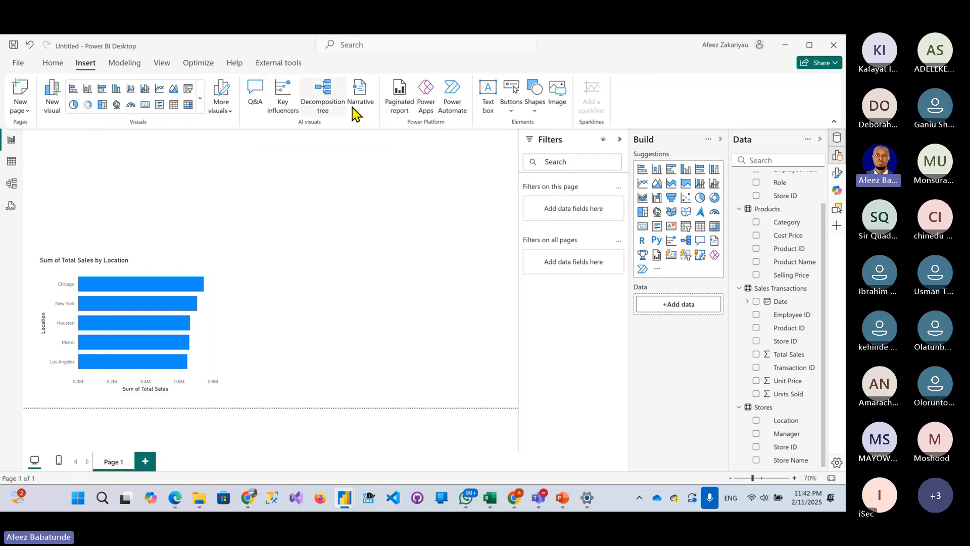
{"action": "left_click", "coordinate": [513, 113]}
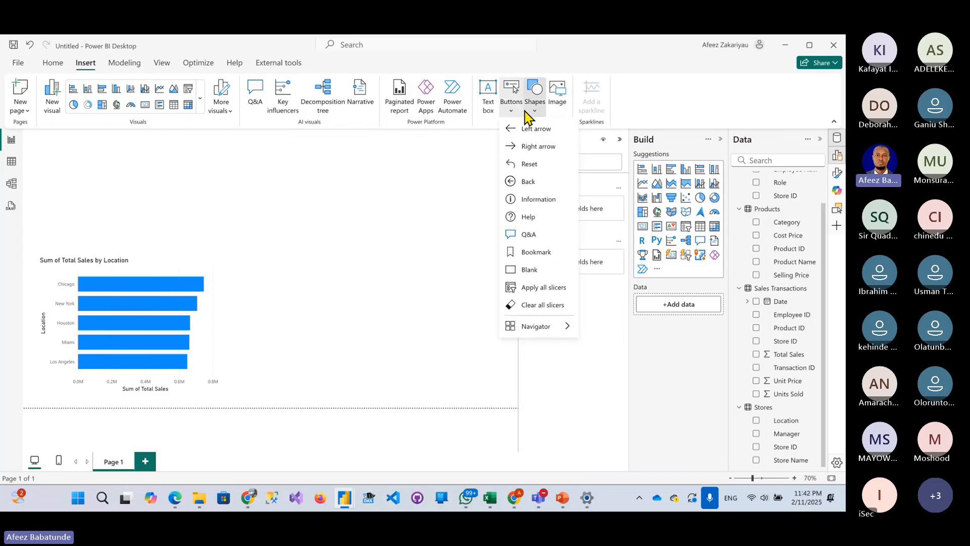
{"action": "left_click", "coordinate": [533, 112]}
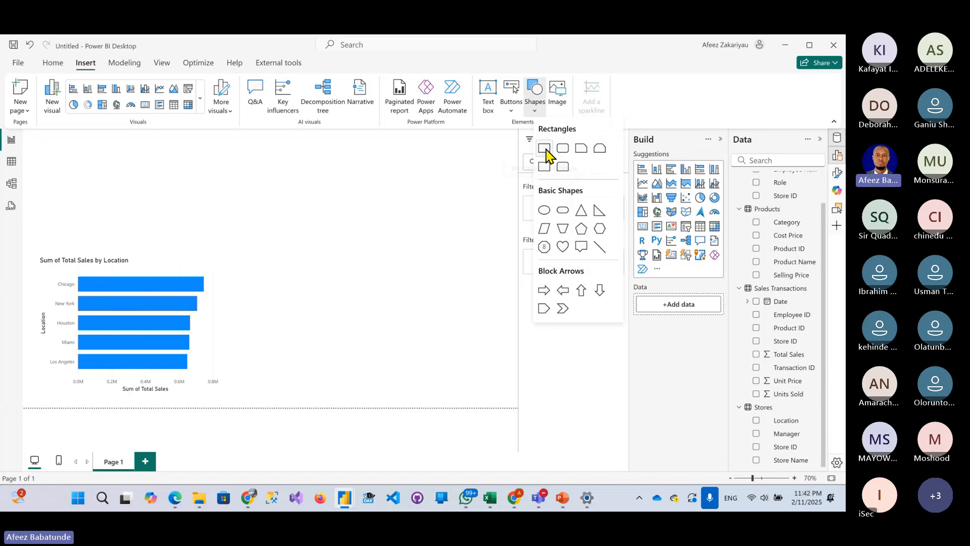
- Add a second report page and rename the first page Overview
{"action": "left_click", "coordinate": [145, 461]}
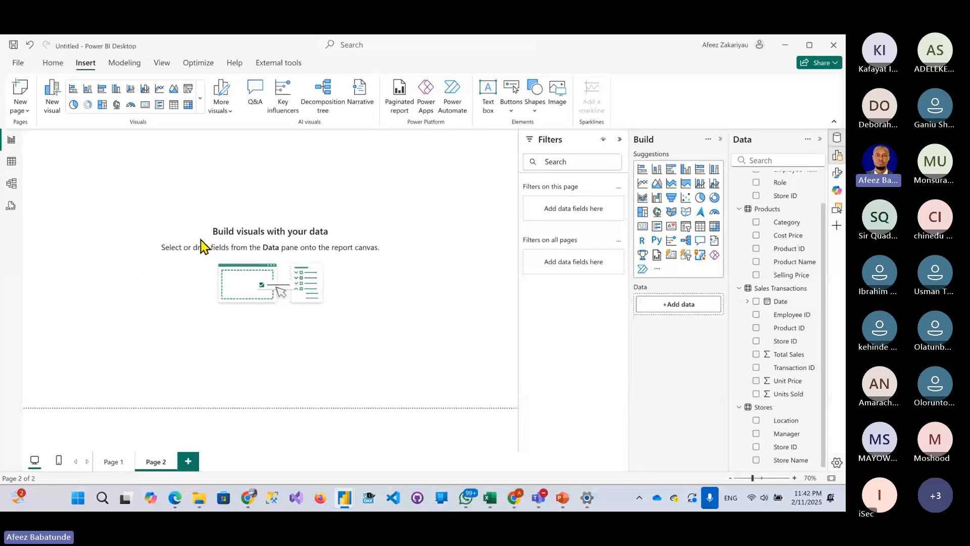
{"action": "double_click", "coordinate": [120, 461]}
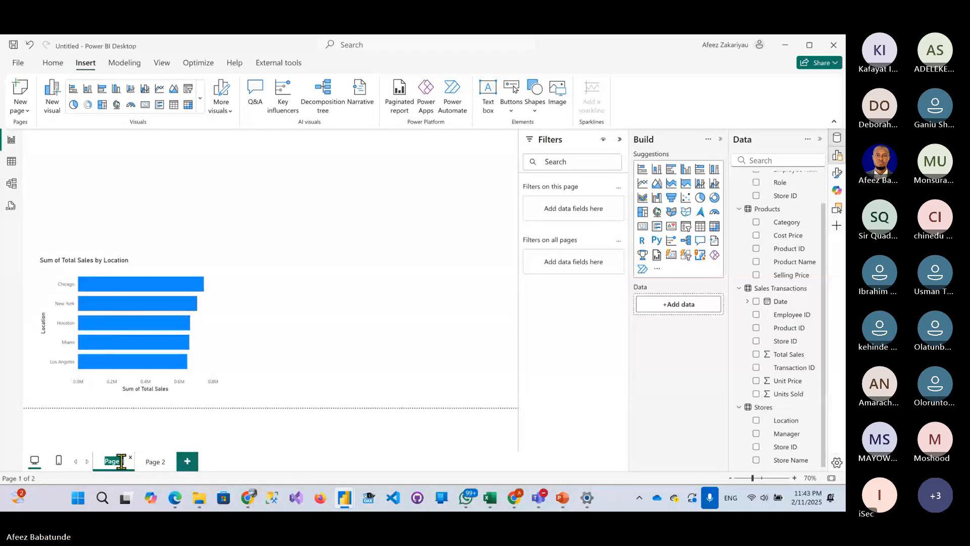
{"action": "type", "text": "Overview"}
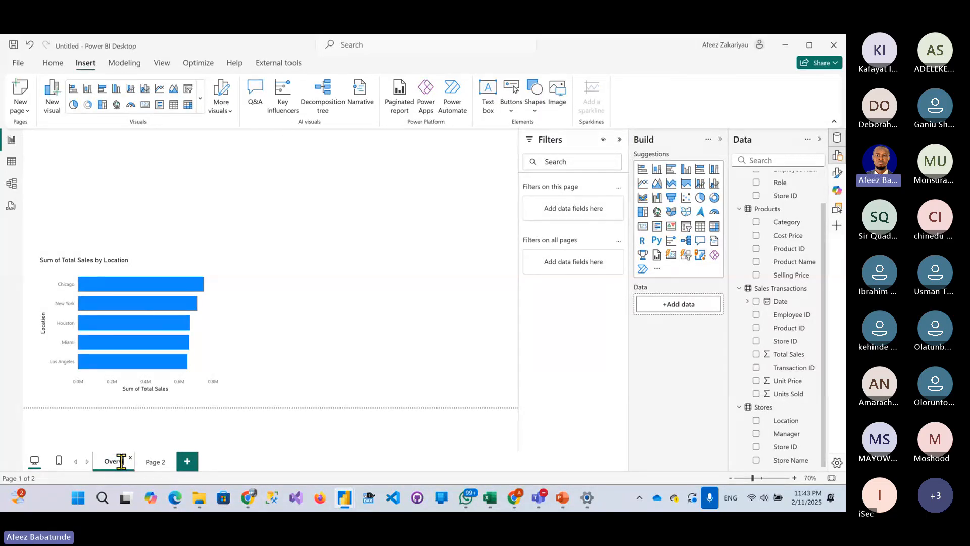
{"action": "key", "text": "Return"}
- Rename the second report page Report
{"action": "left_click", "coordinate": [161, 461]}
{"action": "double_click", "coordinate": [161, 461]}
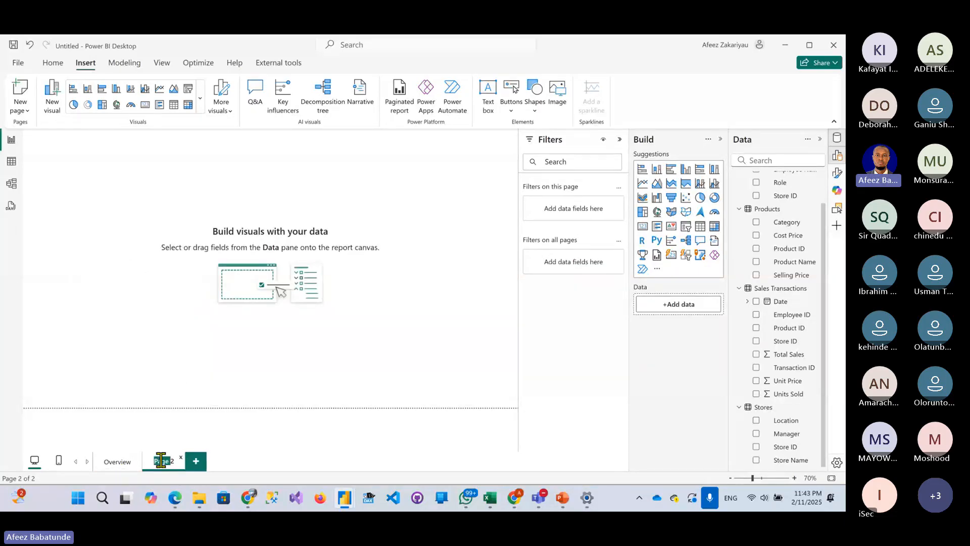
{"action": "type", "text": "Re"}
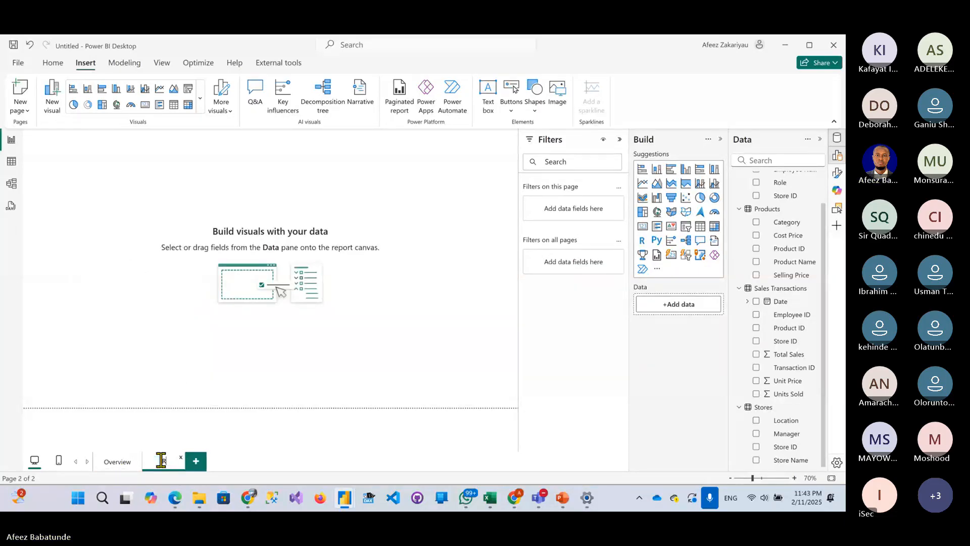
{"action": "type", "text": "port"}
{"action": "key", "text": "Return"}
- Copy the Sum of Total Sales by Location chart from the Overview page and paste it onto the Report page
{"action": "left_click", "coordinate": [122, 463]}
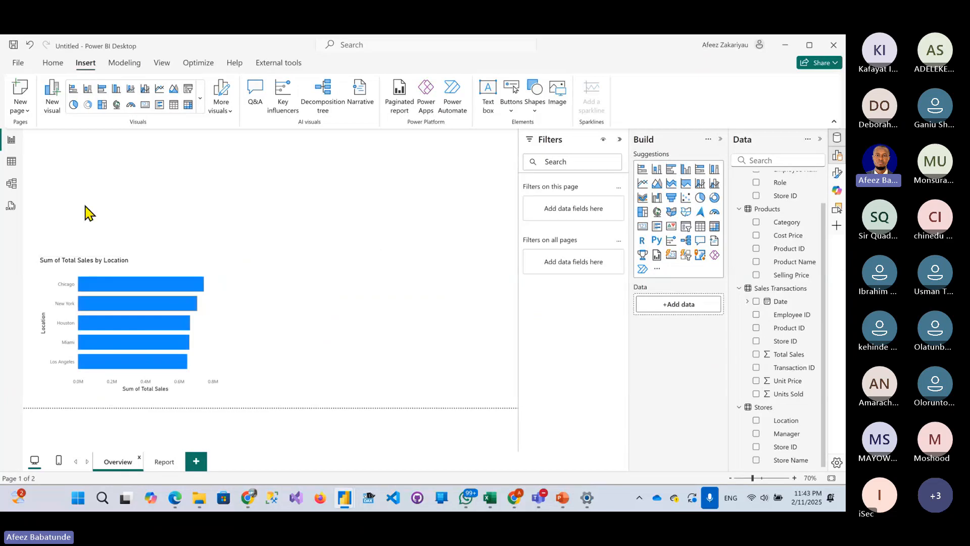
{"action": "right_click", "coordinate": [148, 268]}
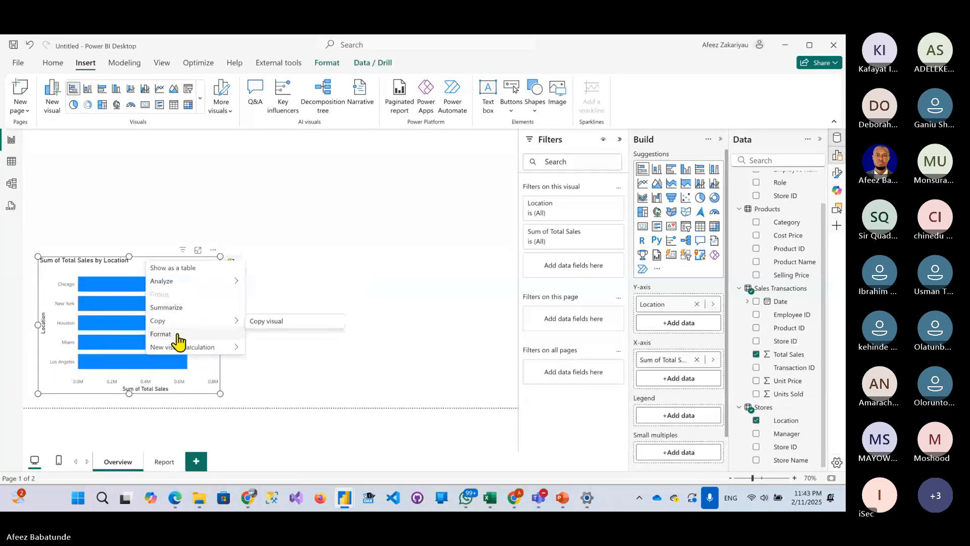
{"action": "left_click", "coordinate": [255, 325]}
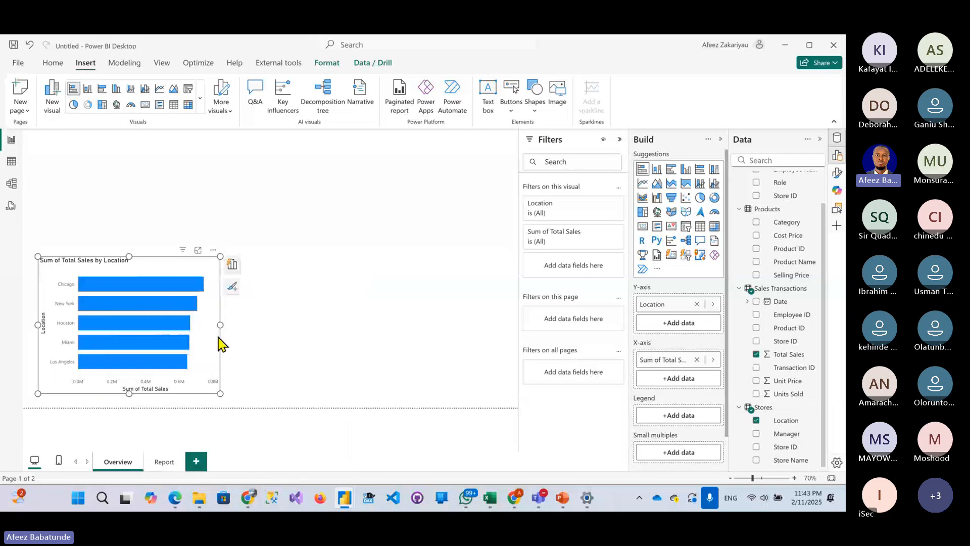
{"action": "left_click", "coordinate": [162, 461]}
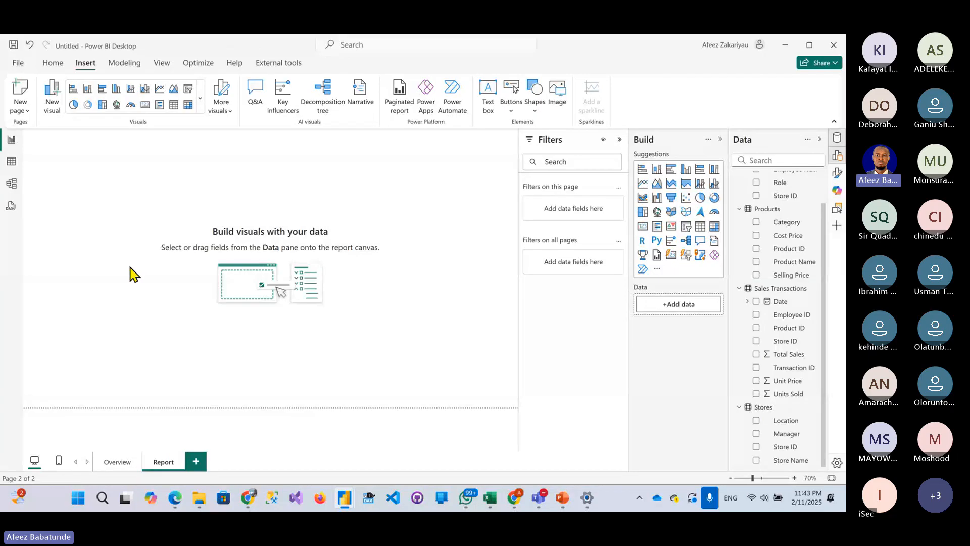
{"action": "key", "text": "ctrl+v"}
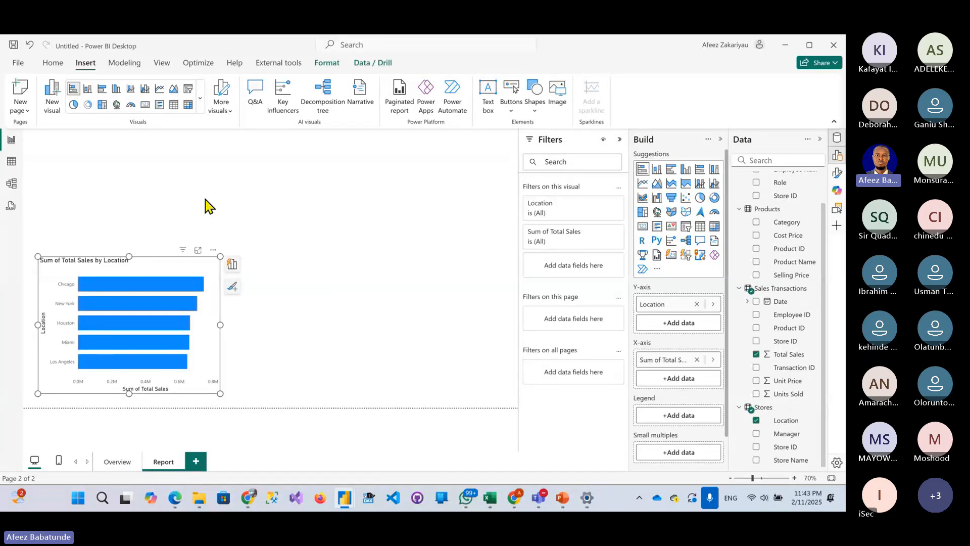
- Delete the bar chart from the Overview page and collapse the filters to widen the canvas
{"action": "left_click", "coordinate": [117, 461]}
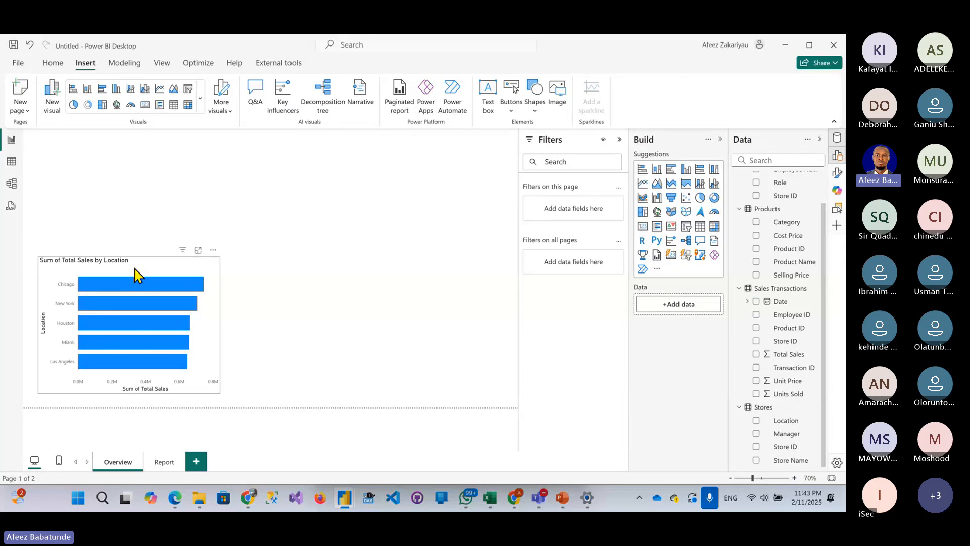
{"action": "left_click", "coordinate": [136, 275]}
{"action": "key", "text": "Delete"}
{"action": "left_click", "coordinate": [620, 139]}
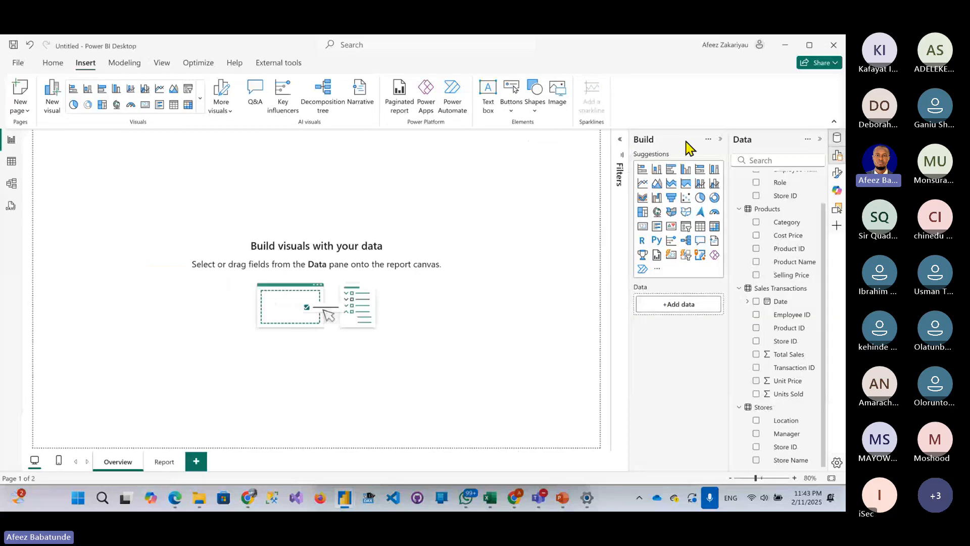
- Set the Overview page's canvas background to dark grey with 0% transparency
{"action": "left_click", "coordinate": [838, 172]}
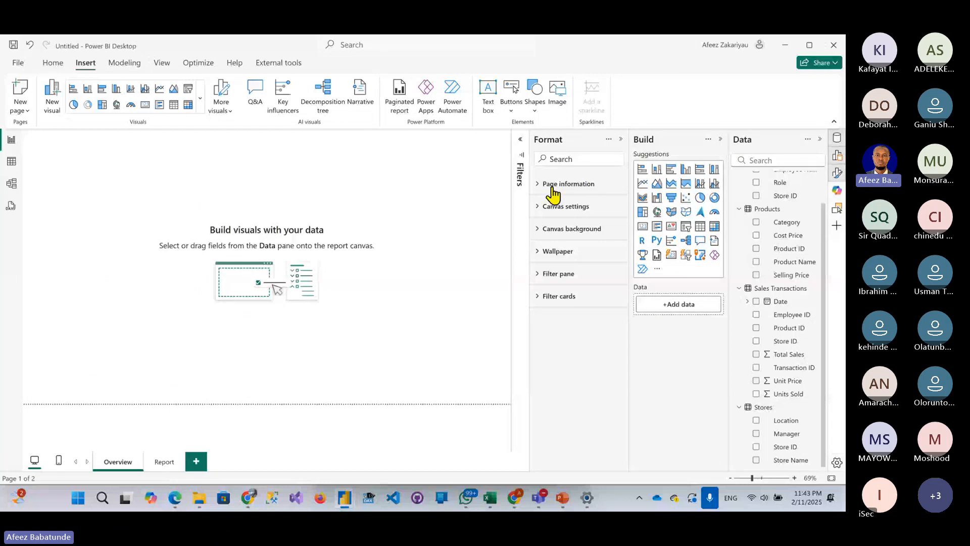
{"action": "left_click", "coordinate": [571, 229]}
{"action": "left_click", "coordinate": [561, 266]}
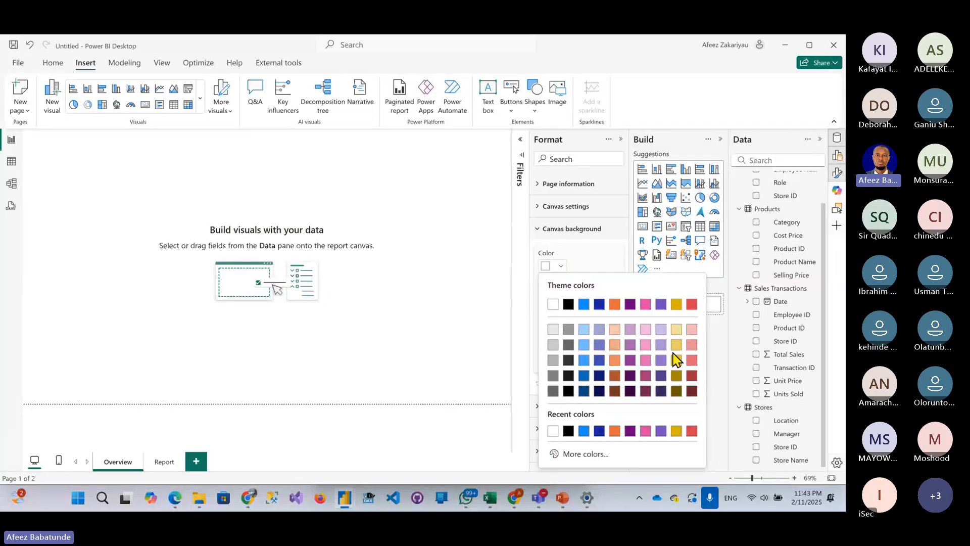
{"action": "left_click", "coordinate": [569, 359]}
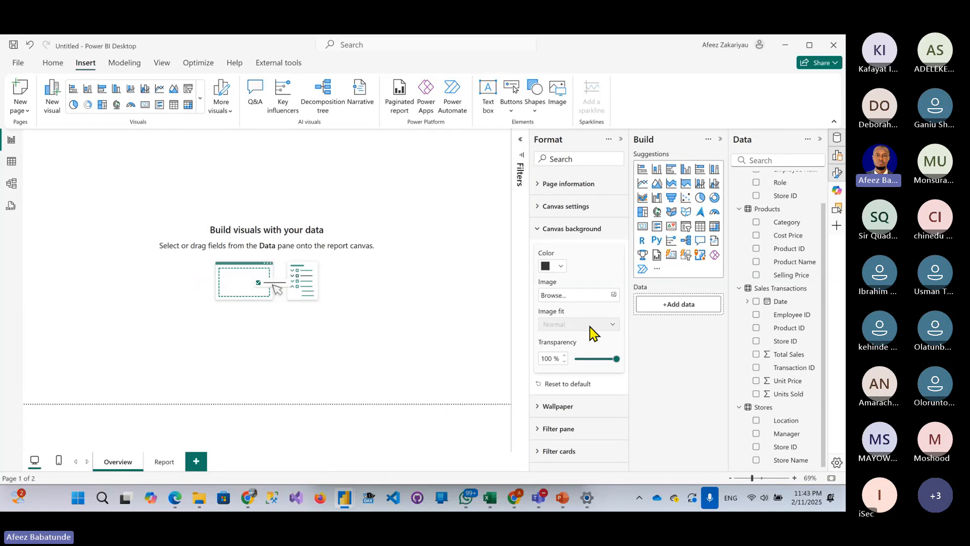
{"action": "left_click_drag", "start_coordinate": [616, 358], "coordinate": [544, 369]}
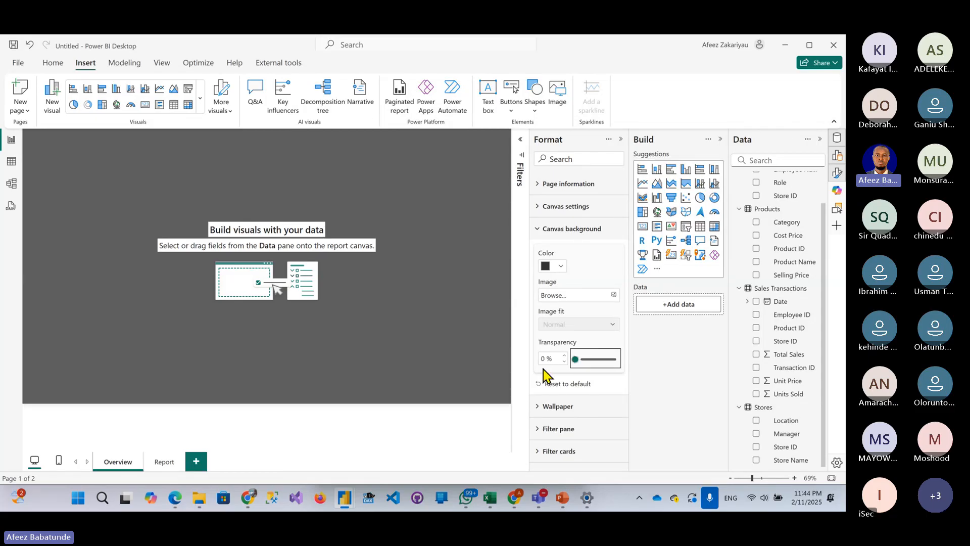
- Insert a text box on the Overview page reading "Retail Performance Dashboard"
{"action": "left_click", "coordinate": [274, 199]}
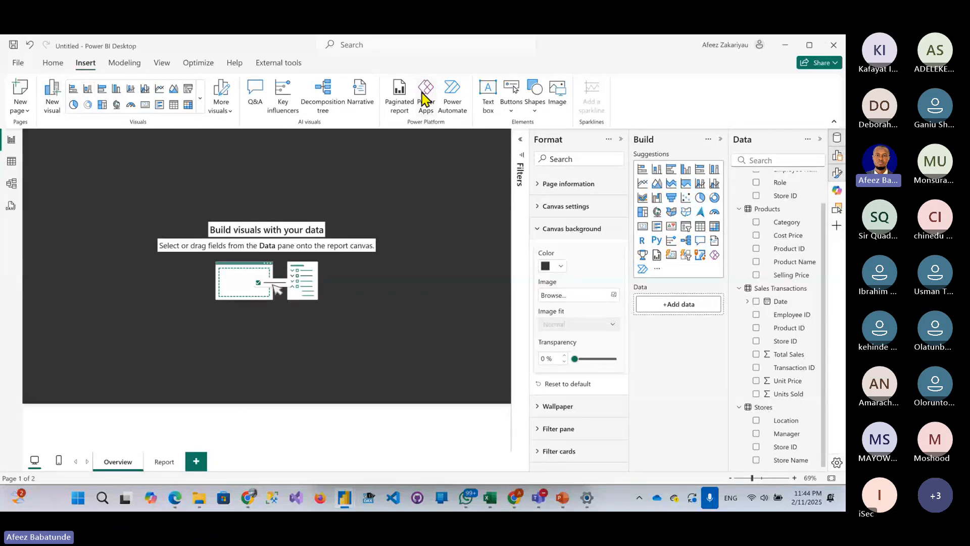
{"action": "left_click", "coordinate": [489, 95]}
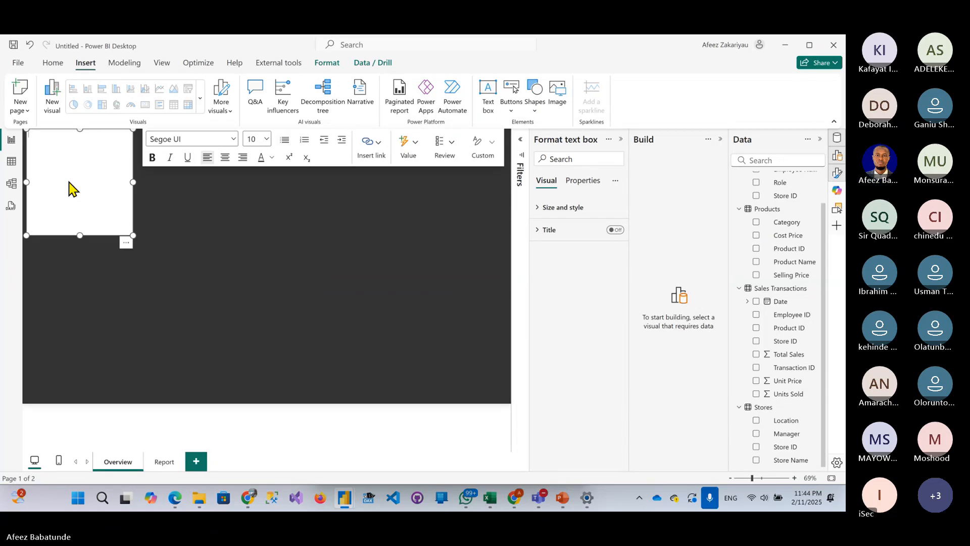
{"action": "type", "text": "eta"}
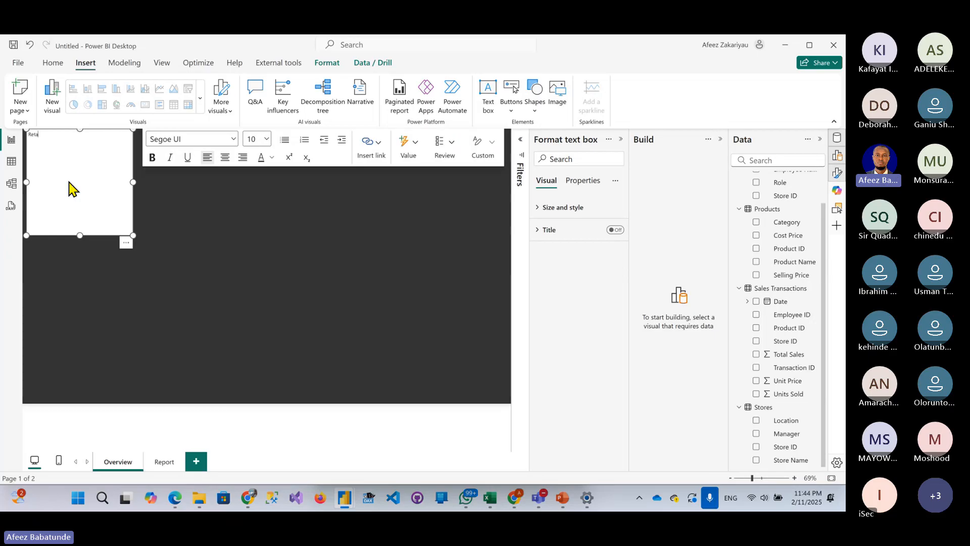
{"action": "type", "text": "il Perfor"}
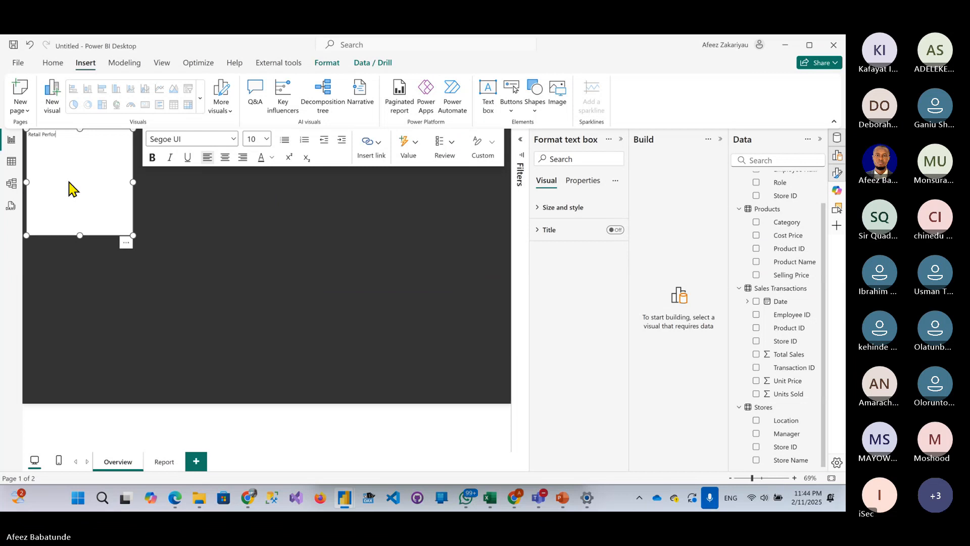
{"action": "type", "text": "mance"}
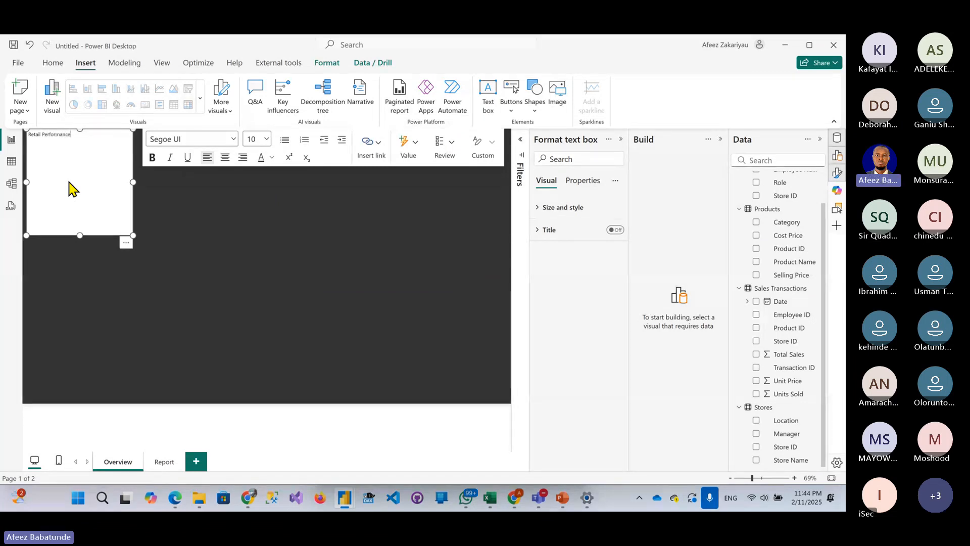
{"action": "type", "text": " Dash"}
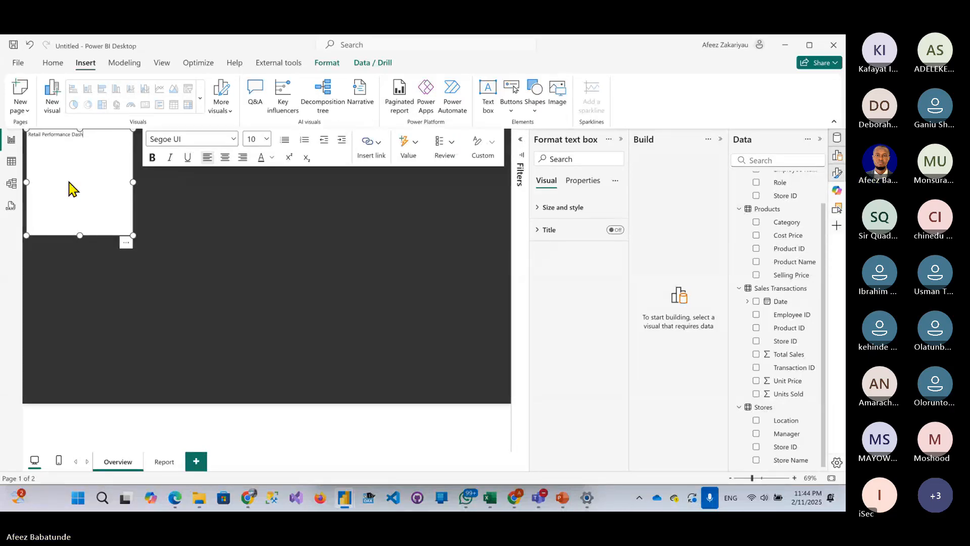
{"action": "type", "text": "boar"}
- Add "Zero2Hero" at the start of the title so it reads "Zero2Hero Retail Performance Dashboard"
{"action": "key", "text": "Left"}
{"action": "key", "text": "Left"}
{"action": "key", "text": "Left"}
{"action": "key", "text": "Left"}
{"action": "key", "text": "Left"}
{"action": "key", "text": "Left"}
{"action": "key", "text": "Left"}
{"action": "key", "text": "Left"}
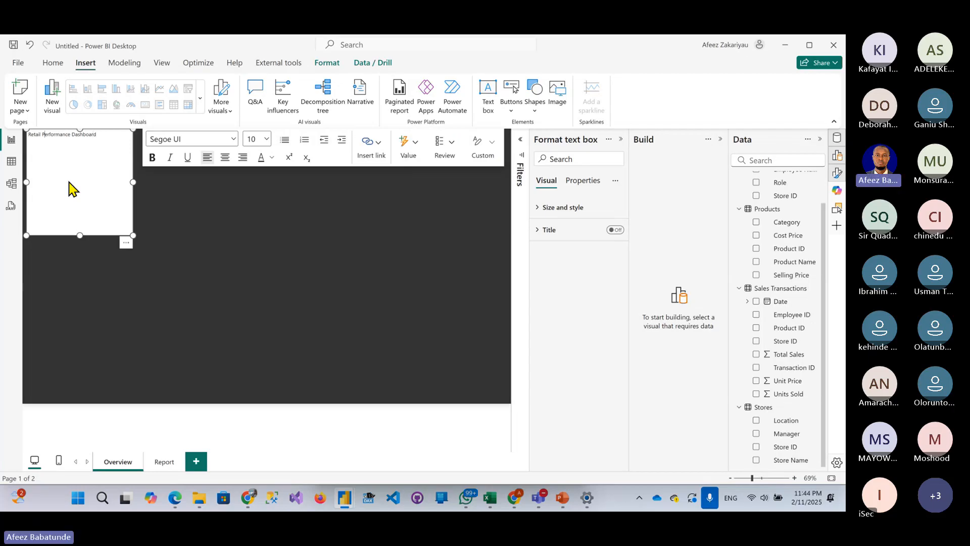
{"action": "type", "text": "HiQ"}
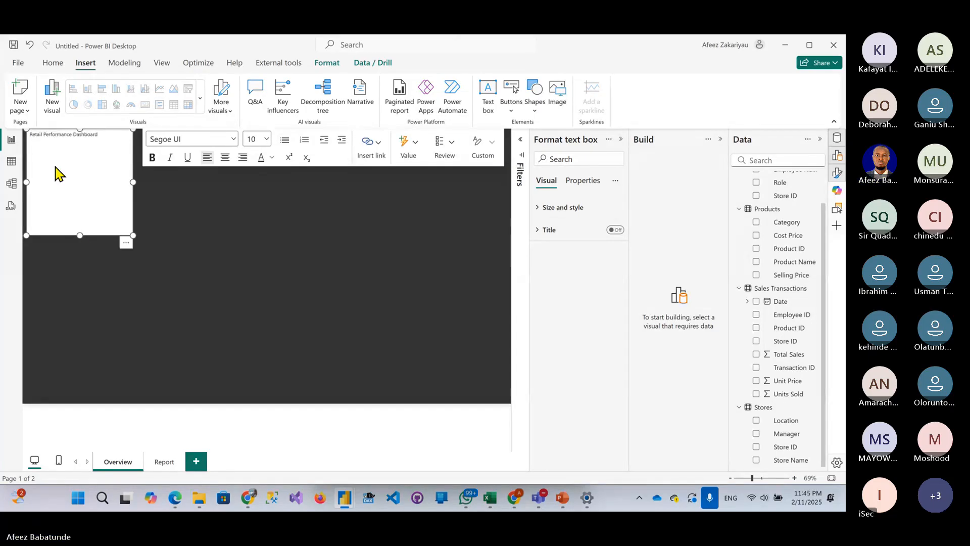
{"action": "key", "text": "BackSpace"}
{"action": "key", "text": "BackSpace"}
{"action": "key", "text": "BackSpace"}
{"action": "type", "text": "Zero2Hero"}
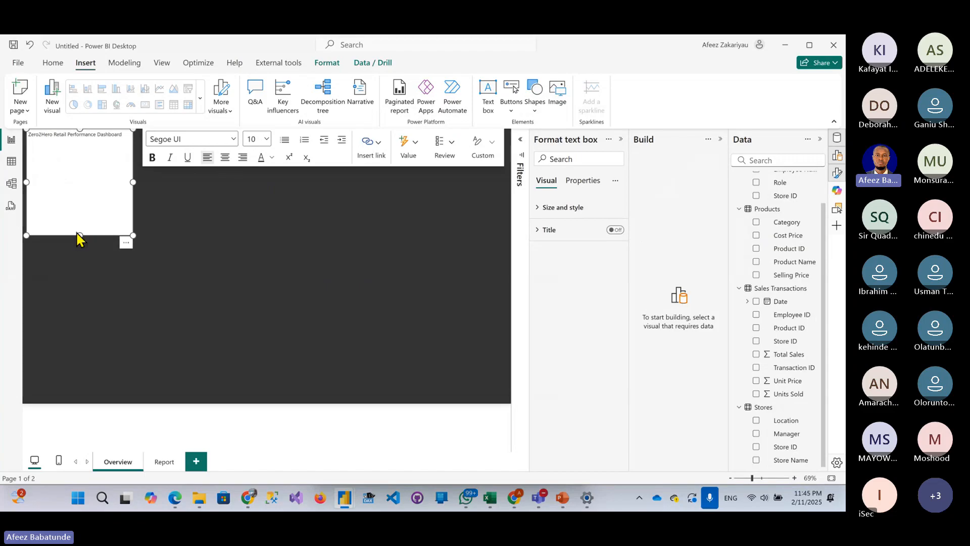
- Set the title's font size to 20 and resize its text box to about 509 wide by 138 high
{"action": "left_click_drag", "start_coordinate": [80, 235], "coordinate": [80, 154]}
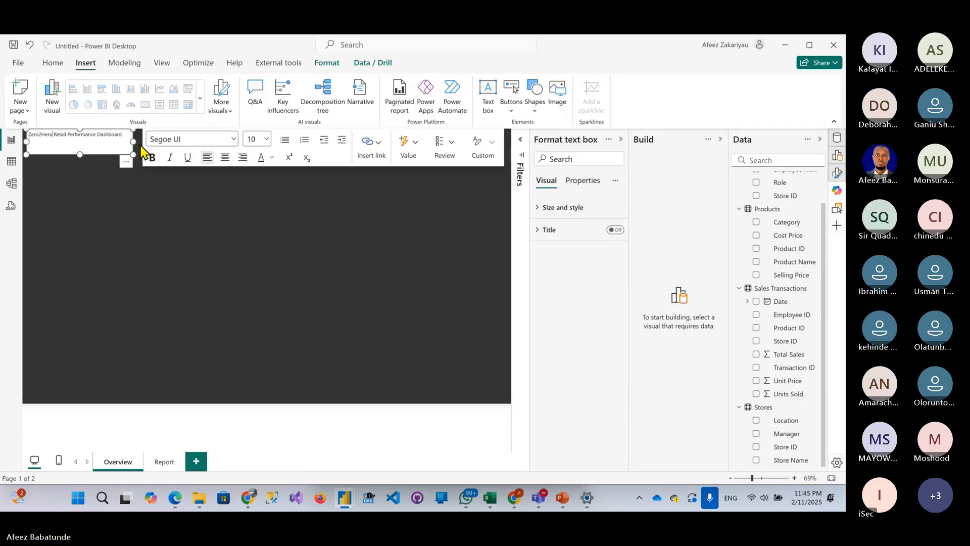
{"action": "left_click_drag", "start_coordinate": [132, 139], "coordinate": [174, 154]}
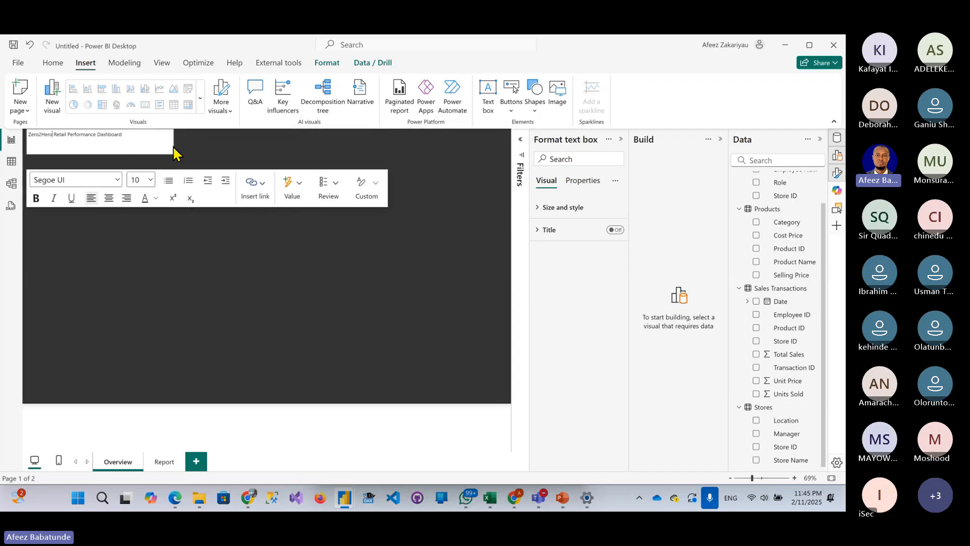
{"action": "left_click", "coordinate": [148, 180]}
{"action": "left_click", "coordinate": [137, 330]}
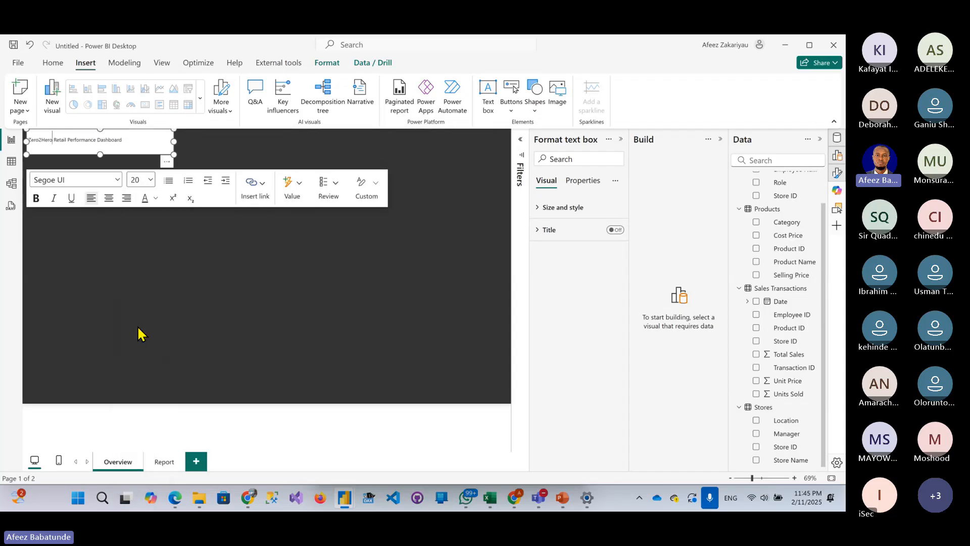
{"action": "left_click_drag", "start_coordinate": [133, 142], "coordinate": [10, 142]}
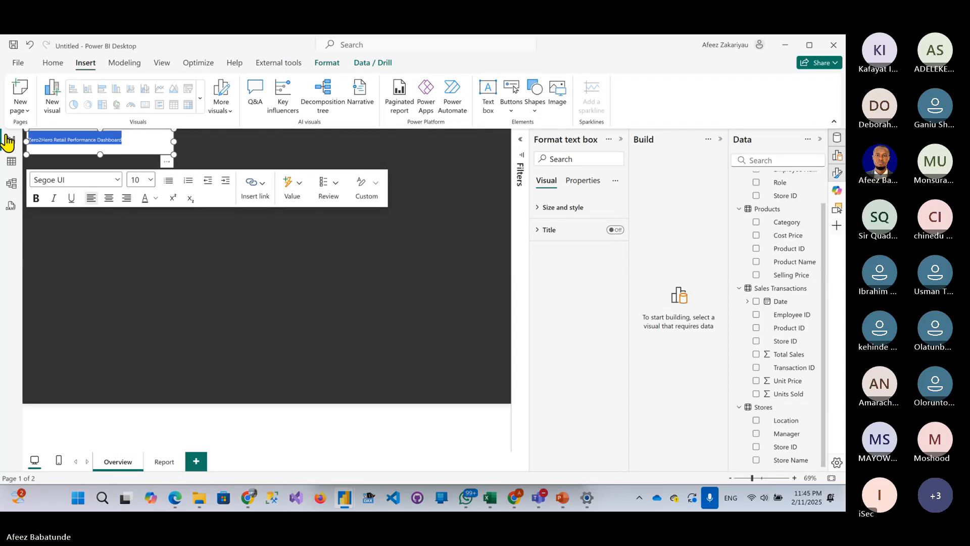
{"action": "left_click", "coordinate": [150, 180]}
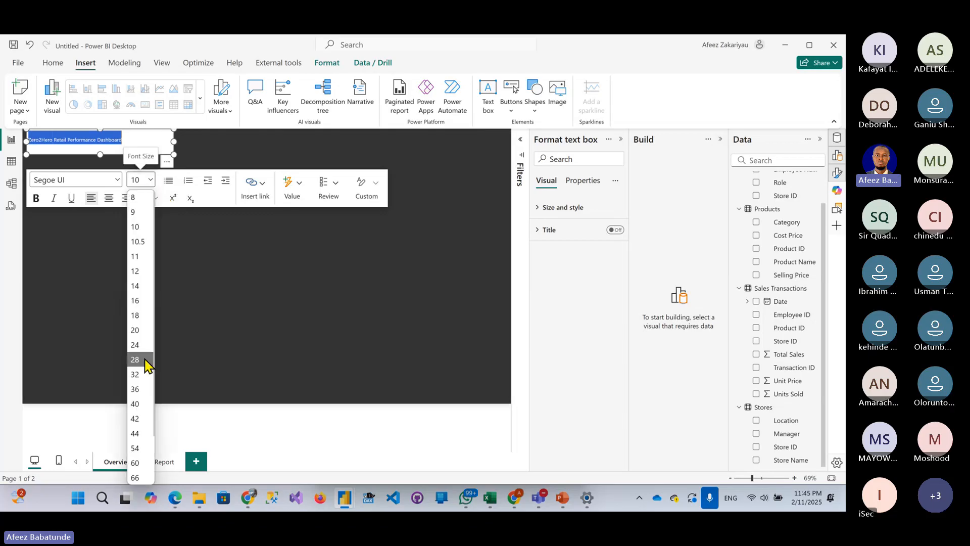
{"action": "left_click", "coordinate": [140, 331]}
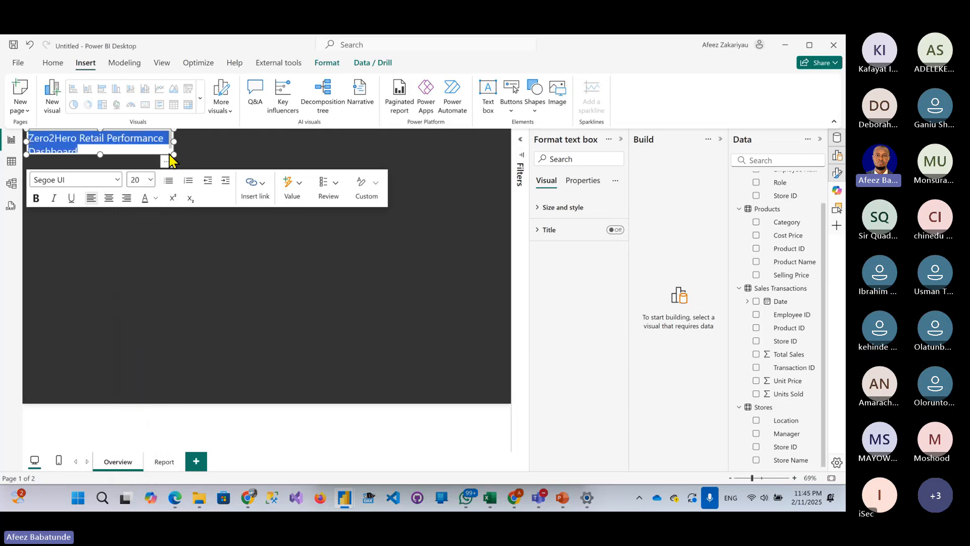
{"action": "left_click_drag", "start_coordinate": [201, 185], "coordinate": [223, 188]}
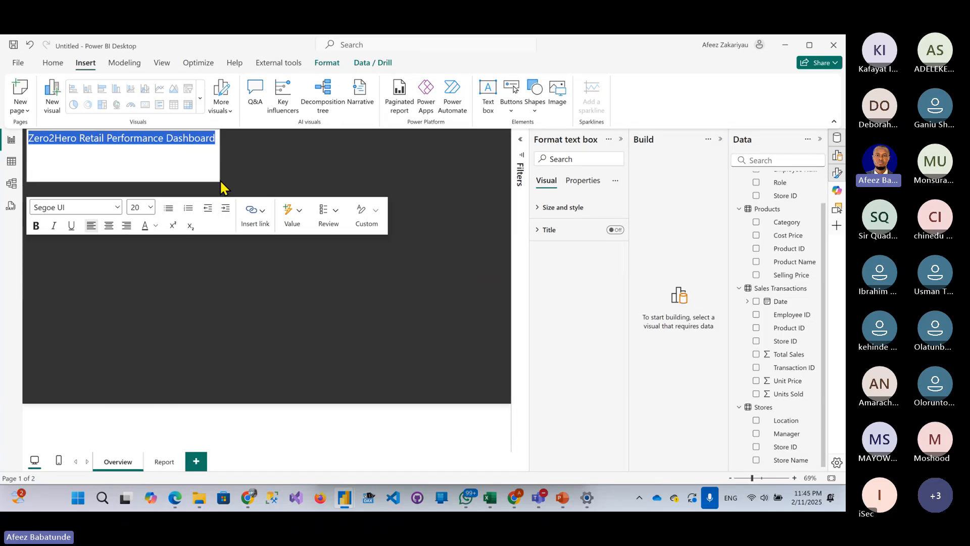
- Turn off the background of the title text box
{"action": "left_click", "coordinate": [535, 212]}
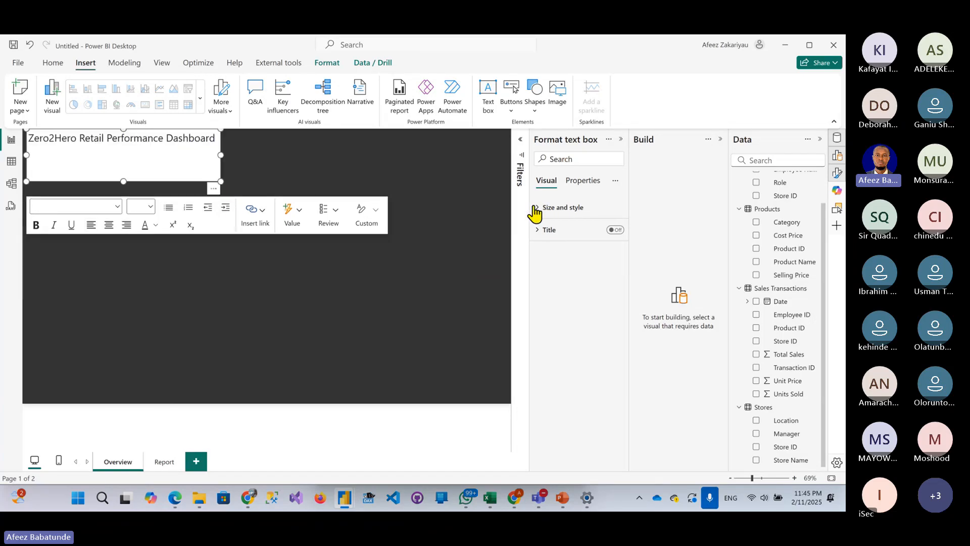
{"action": "scroll", "coordinate": [591, 368], "scroll_direction": "down", "scroll_amount": 2}
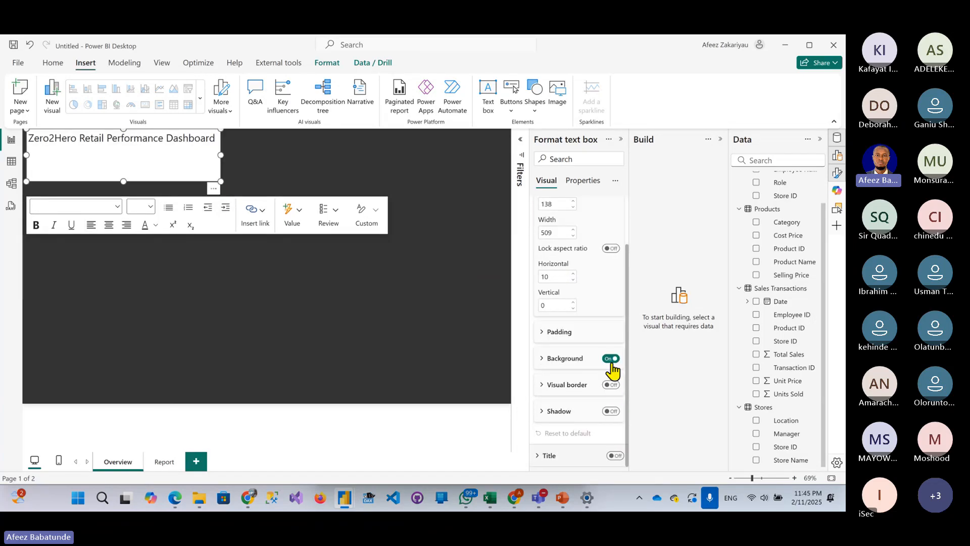
{"action": "left_click", "coordinate": [612, 359]}
- Set the font color of the whole title to White, 10% darker
{"action": "left_click_drag", "start_coordinate": [164, 138], "coordinate": [94, 140]}
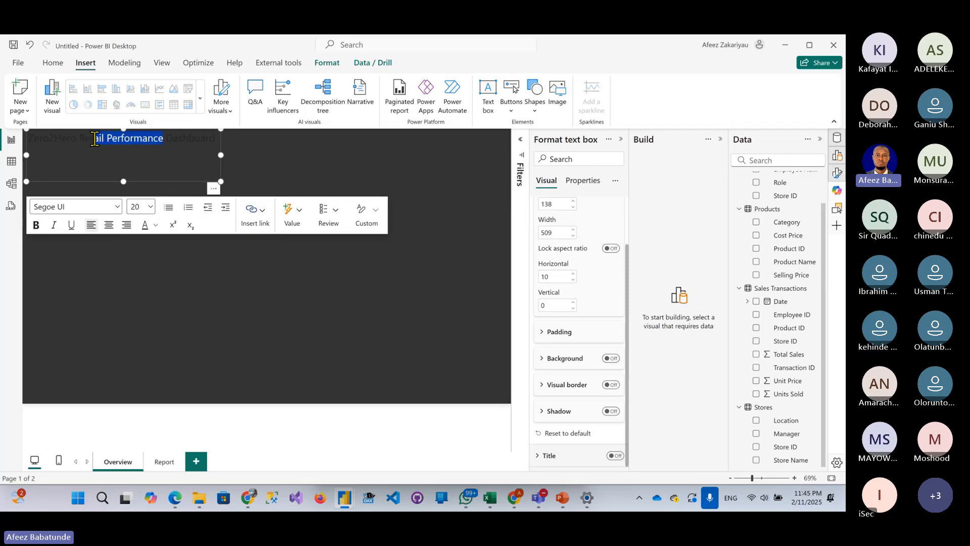
{"action": "left_click", "coordinate": [95, 138]}
{"action": "key", "text": "ctrl+a"}
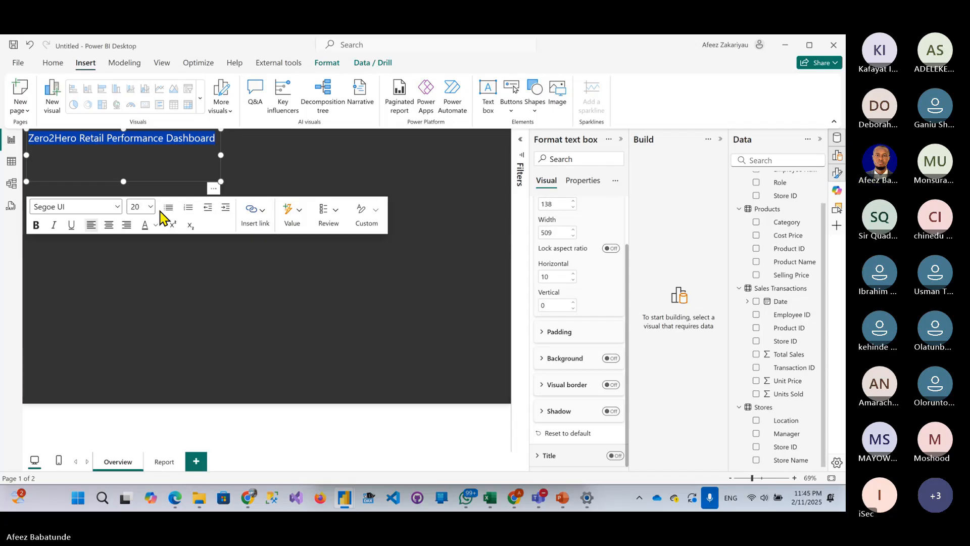
{"action": "left_click", "coordinate": [156, 225]}
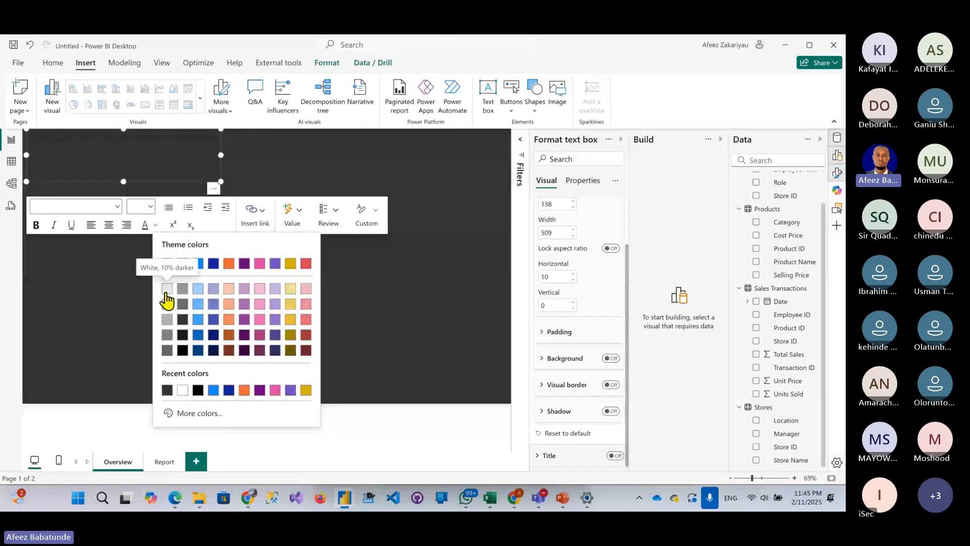
{"action": "left_click", "coordinate": [166, 289]}
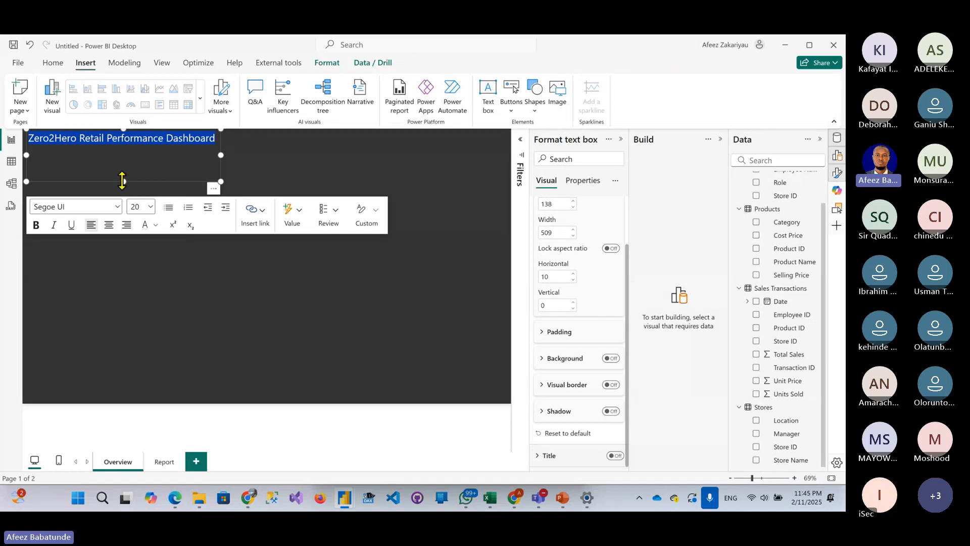
- Make the title bold and resize its text box to about 614 wide by 75 high
{"action": "left_click_drag", "start_coordinate": [122, 181], "coordinate": [124, 154]}
{"action": "left_click", "coordinate": [36, 199]}
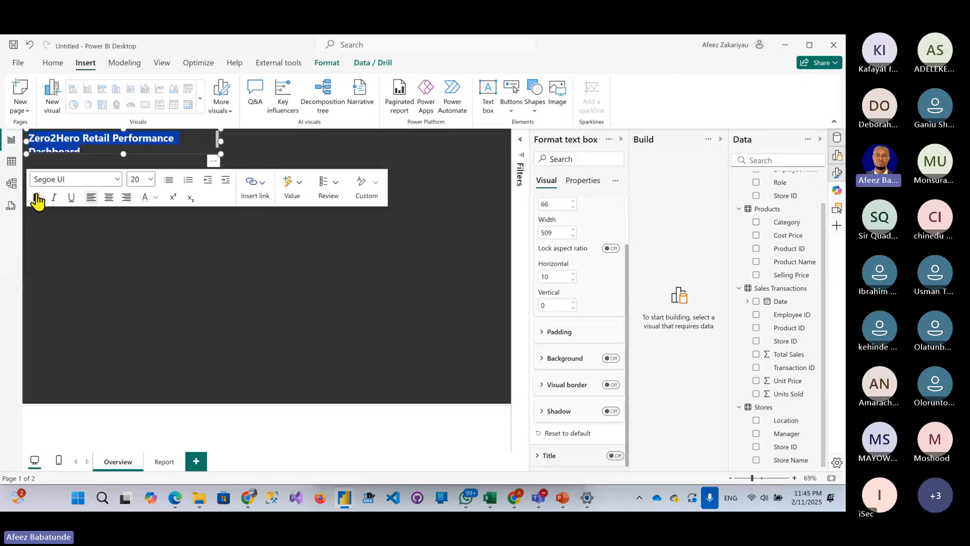
{"action": "left_click_drag", "start_coordinate": [221, 154], "coordinate": [261, 158]}
{"action": "left_click", "coordinate": [171, 247]}
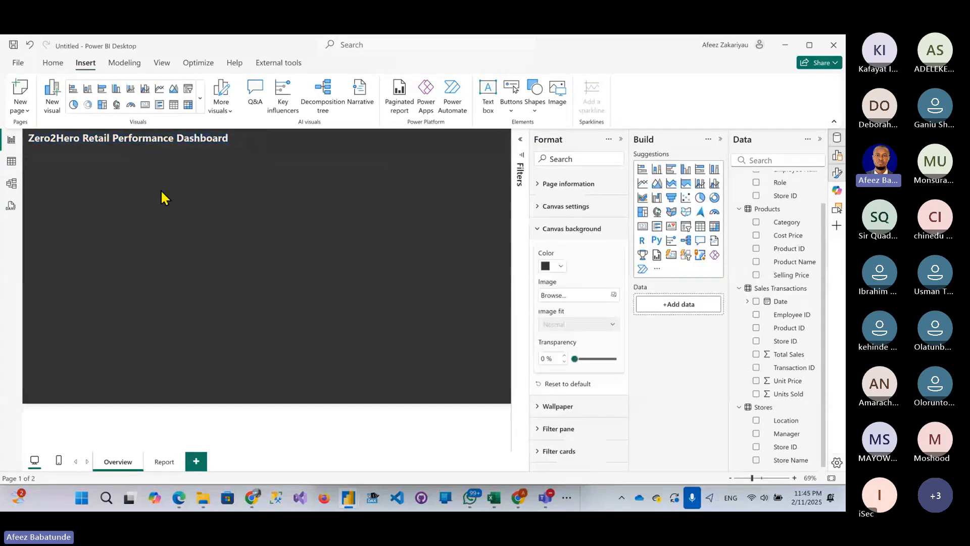
- Move the title text box away from the page corner to about horizontal 44, vertical 31
{"action": "left_click", "coordinate": [121, 148]}
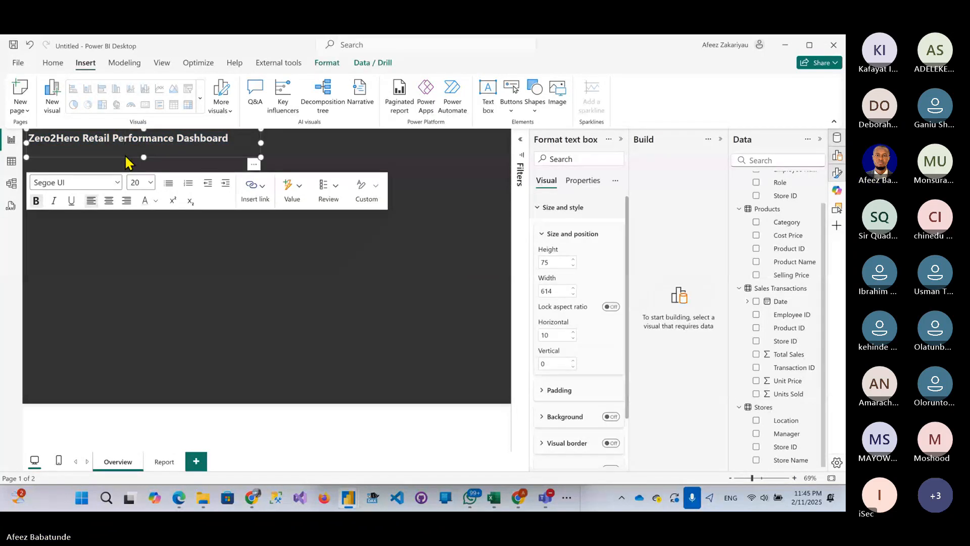
{"action": "left_click_drag", "start_coordinate": [125, 156], "coordinate": [105, 155]}
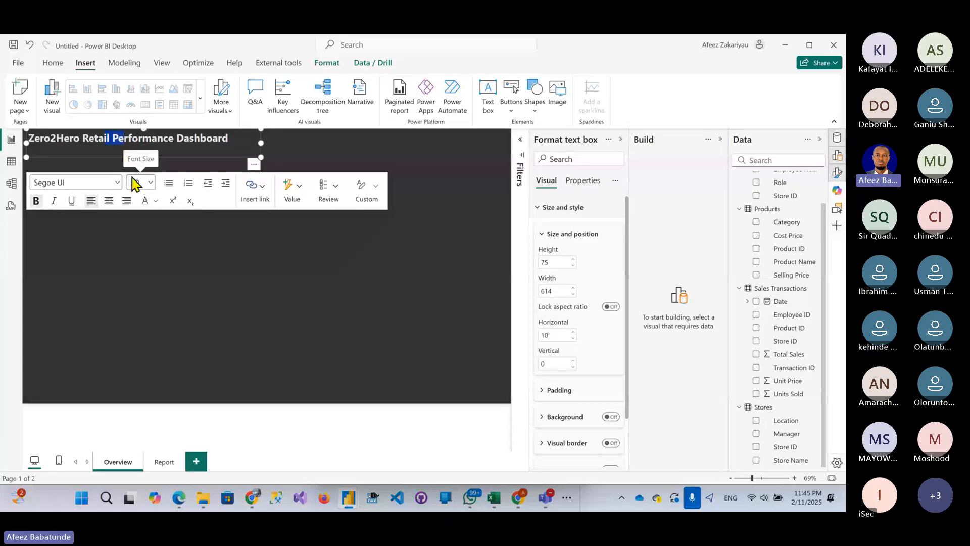
{"action": "left_click", "coordinate": [194, 230]}
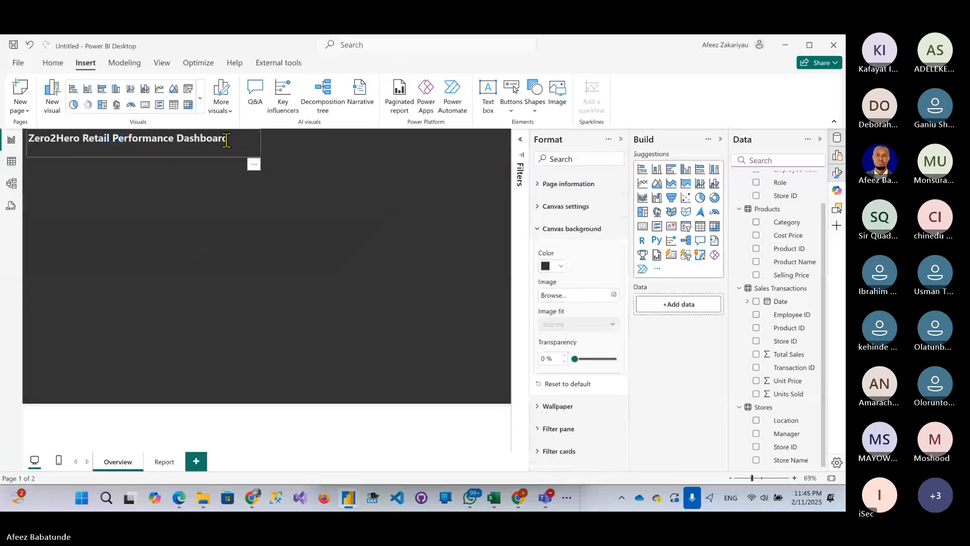
{"action": "left_click_drag", "start_coordinate": [228, 140], "coordinate": [4, 148]}
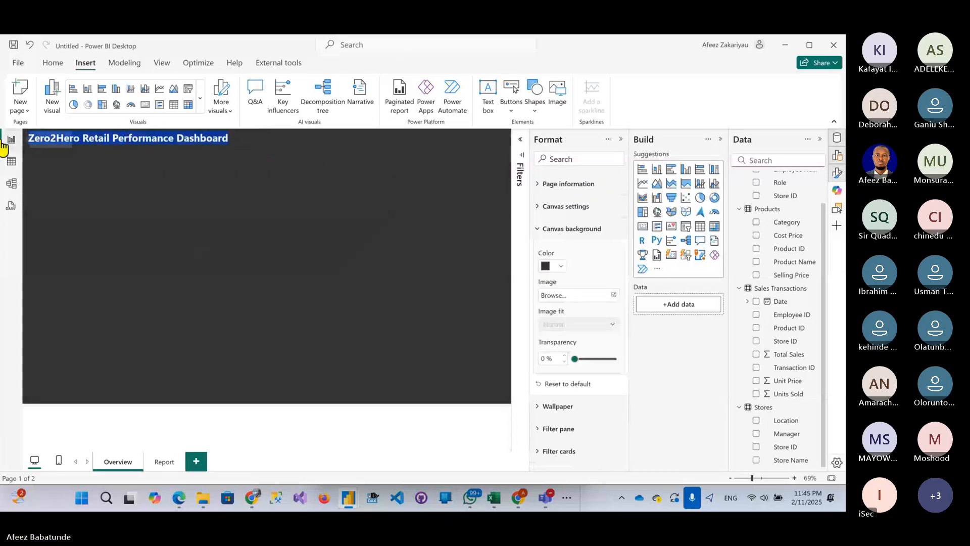
{"action": "left_click", "coordinate": [94, 164]}
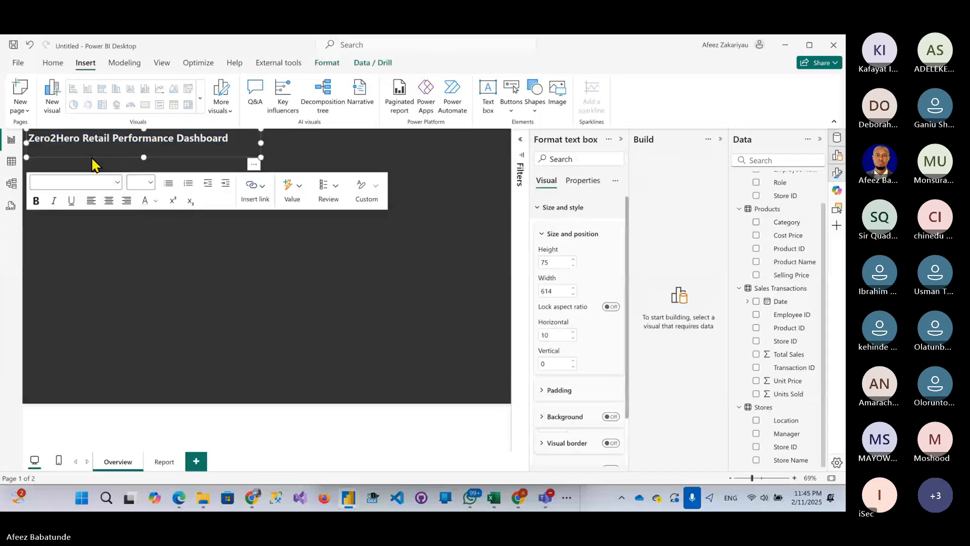
{"action": "mouse_move", "coordinate": [94, 164]}
{"action": "left_mouse_down"}
{"action": "mouse_move", "coordinate": [128, 188]}
{"action": "mouse_move", "coordinate": [104, 175]}
{"action": "left_mouse_up"}
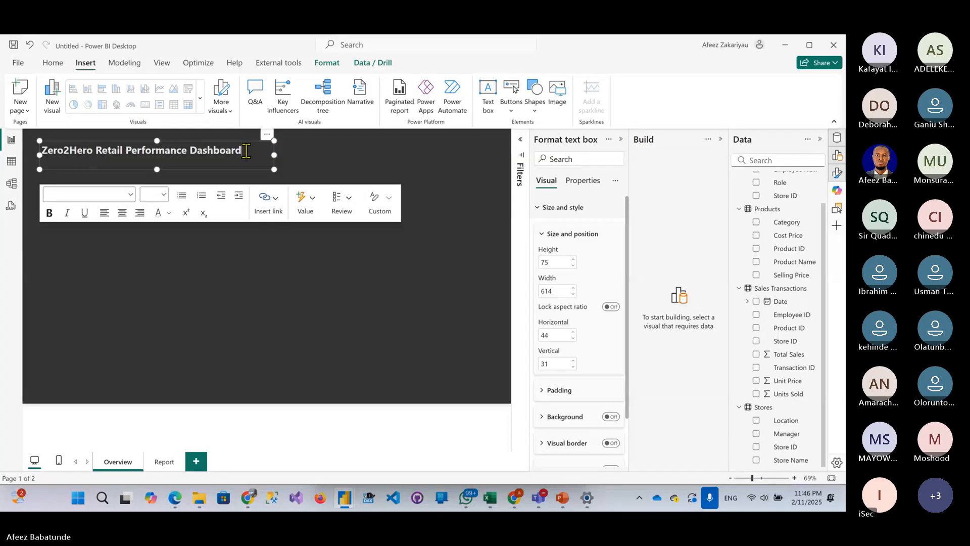
- Change the font color of the whole title to the gold theme color
{"action": "left_click_drag", "start_coordinate": [246, 150], "coordinate": [38, 151]}
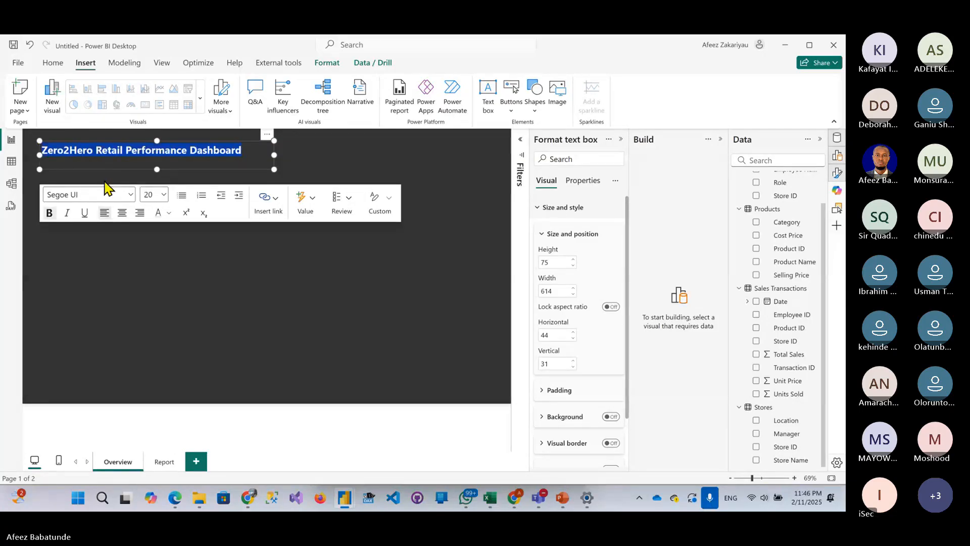
{"action": "left_click", "coordinate": [169, 213]}
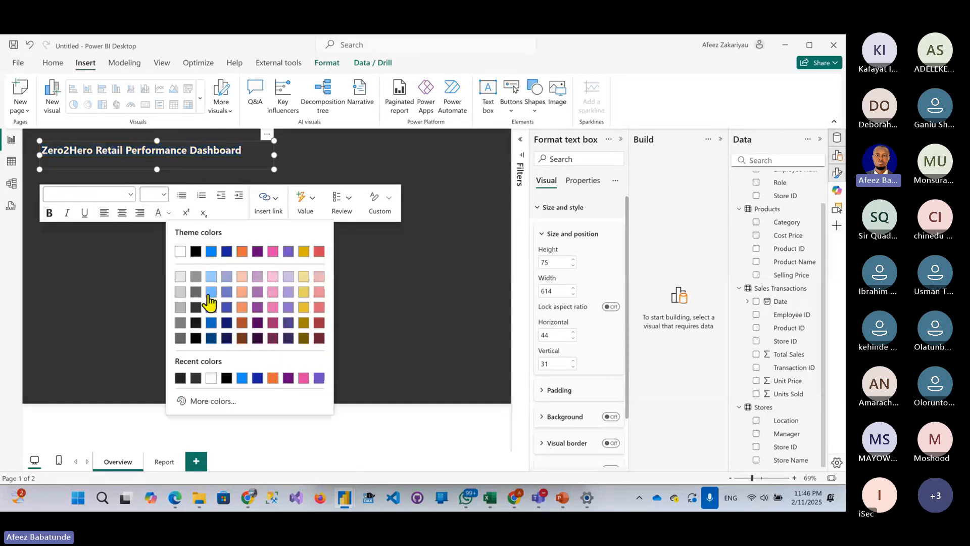
{"action": "left_click", "coordinate": [303, 252]}
- Reduce the title text box's height to about 49 and set the title's font size to 40
{"action": "left_click_drag", "start_coordinate": [154, 169], "coordinate": [156, 160]}
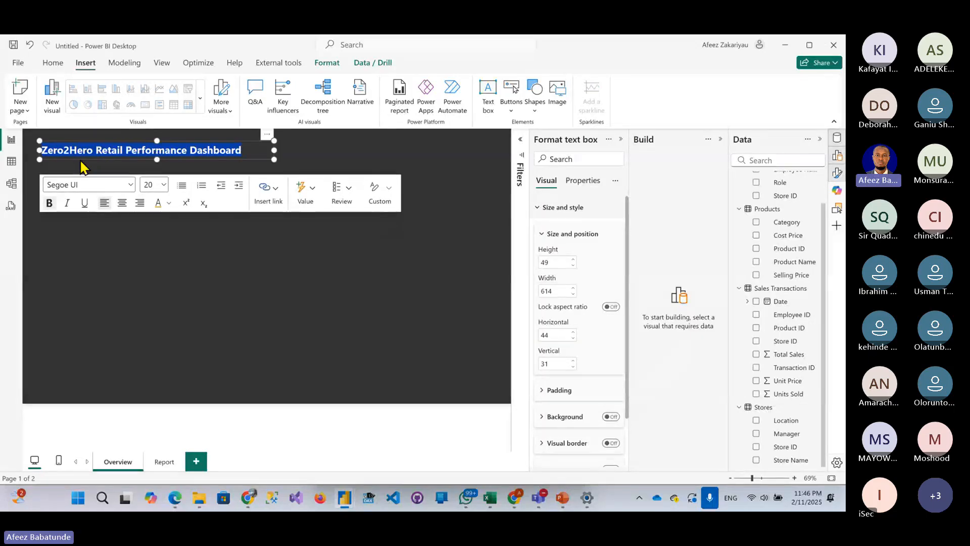
{"action": "left_click", "coordinate": [155, 186]}
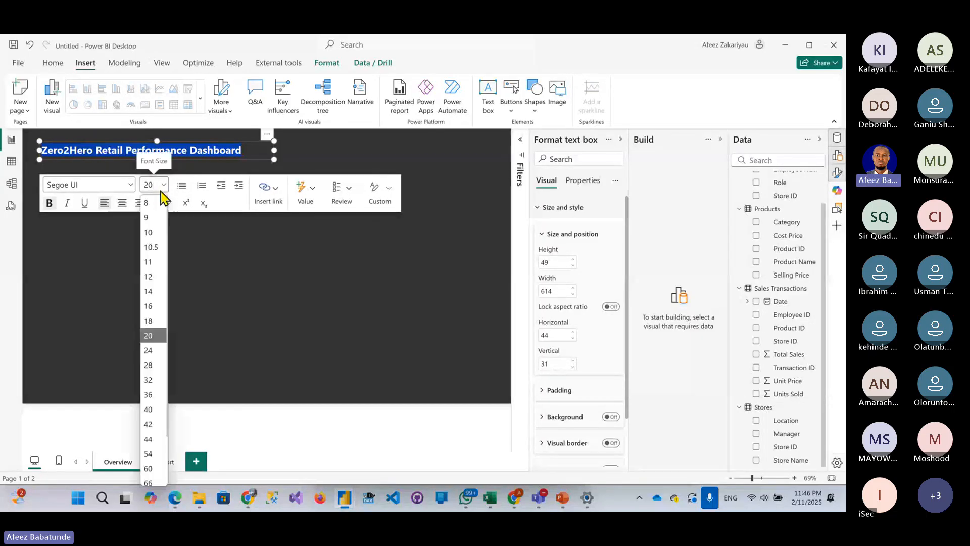
{"action": "left_click", "coordinate": [149, 410]}
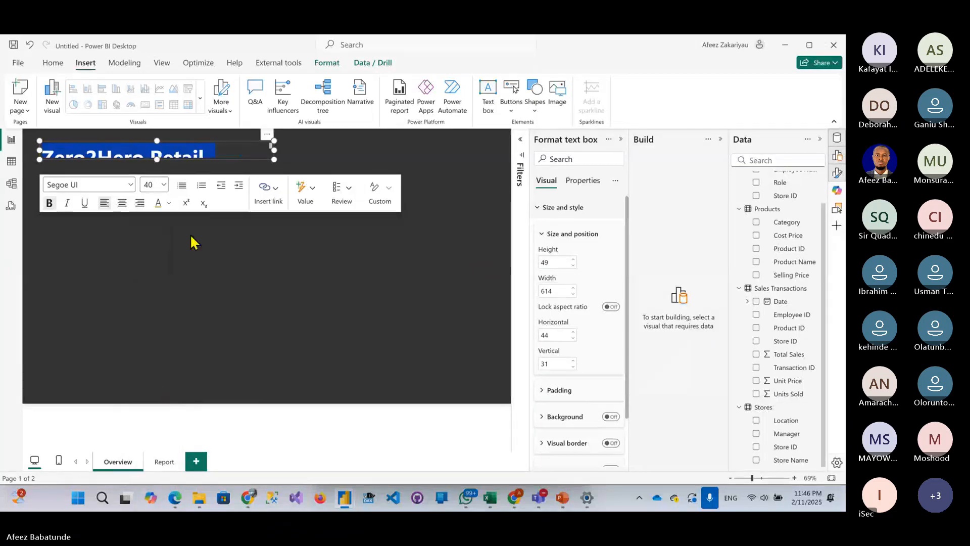
- Resize the title text box to about 496 wide by 253 high and center its text
{"action": "left_click_drag", "start_coordinate": [277, 161], "coordinate": [233, 246]}
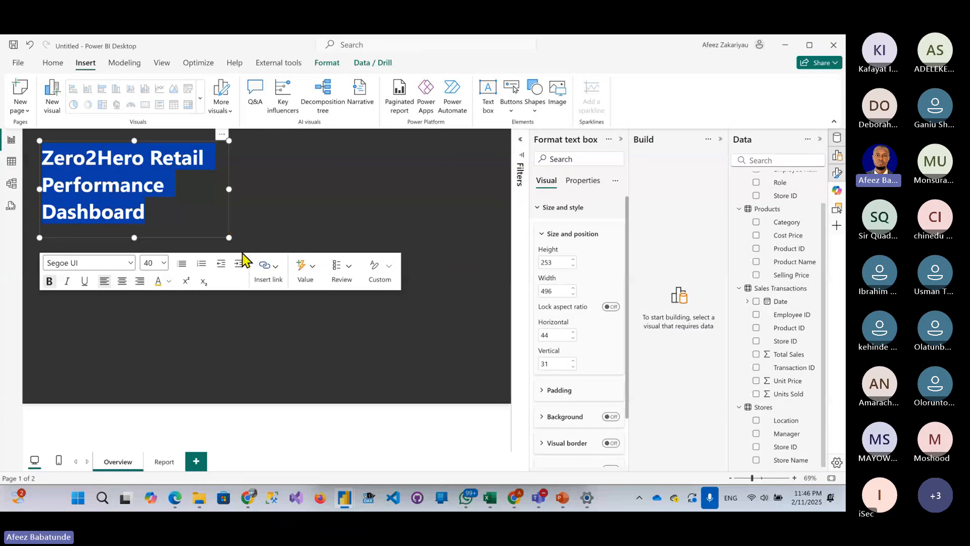
{"action": "left_click", "coordinate": [121, 281]}
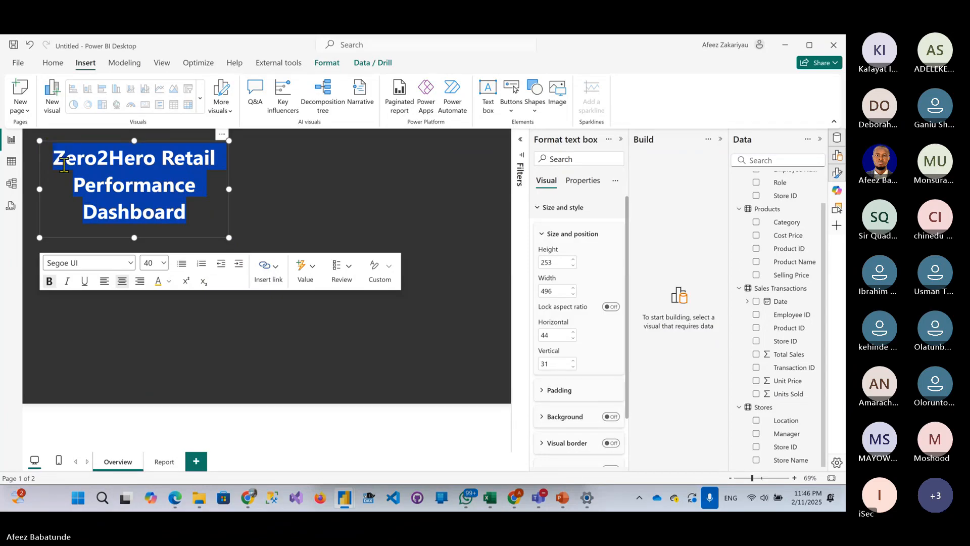
{"action": "left_click", "coordinate": [303, 202]}
{"action": "left_click", "coordinate": [202, 228]}
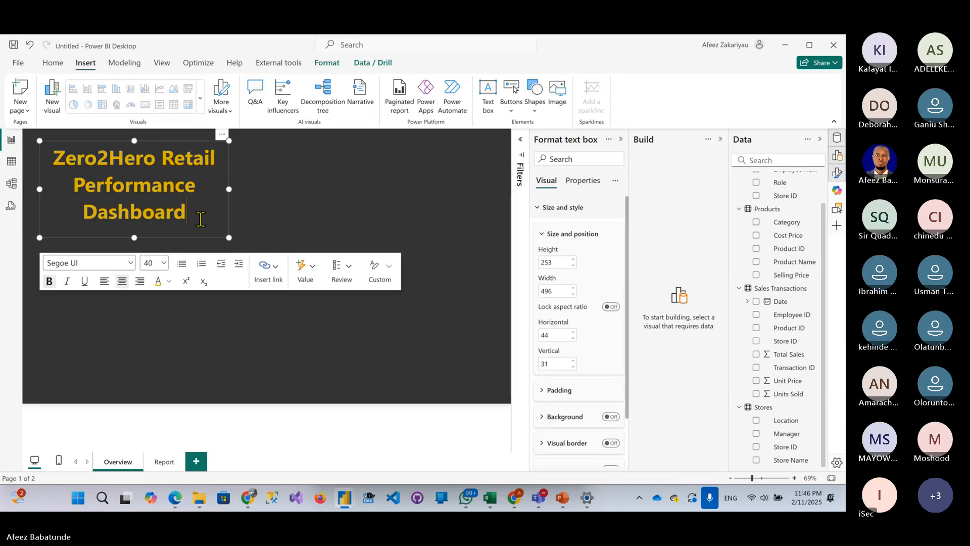
- Shrink the title text box to about 307 wide by 190 high and set the title's font size to 24
{"action": "left_click_drag", "start_coordinate": [199, 214], "coordinate": [8, 152]}
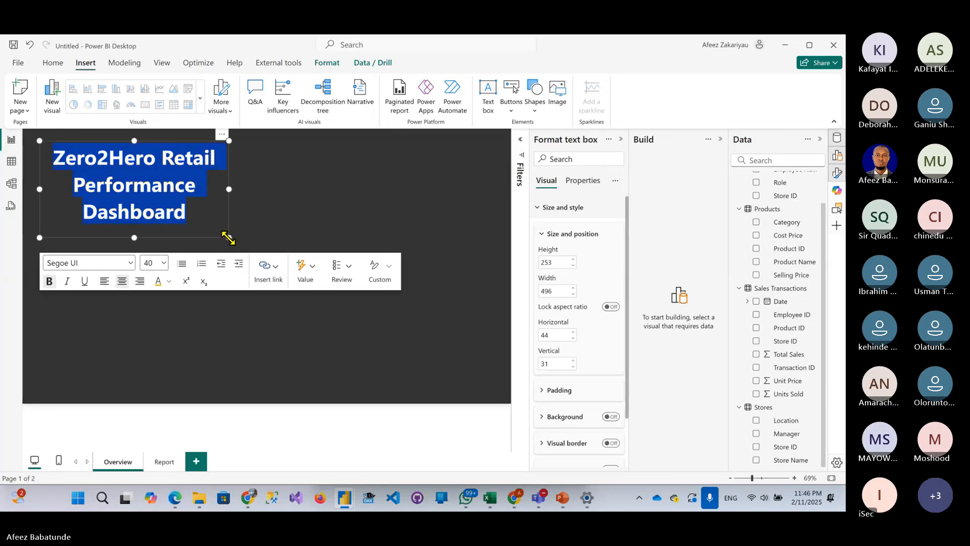
{"action": "left_click_drag", "start_coordinate": [228, 237], "coordinate": [141, 212]}
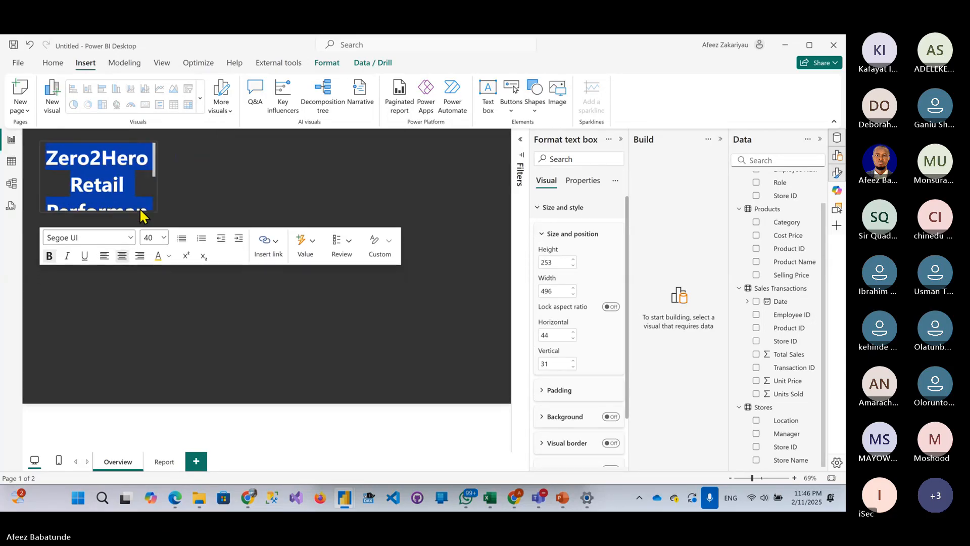
{"action": "left_click", "coordinate": [163, 239]}
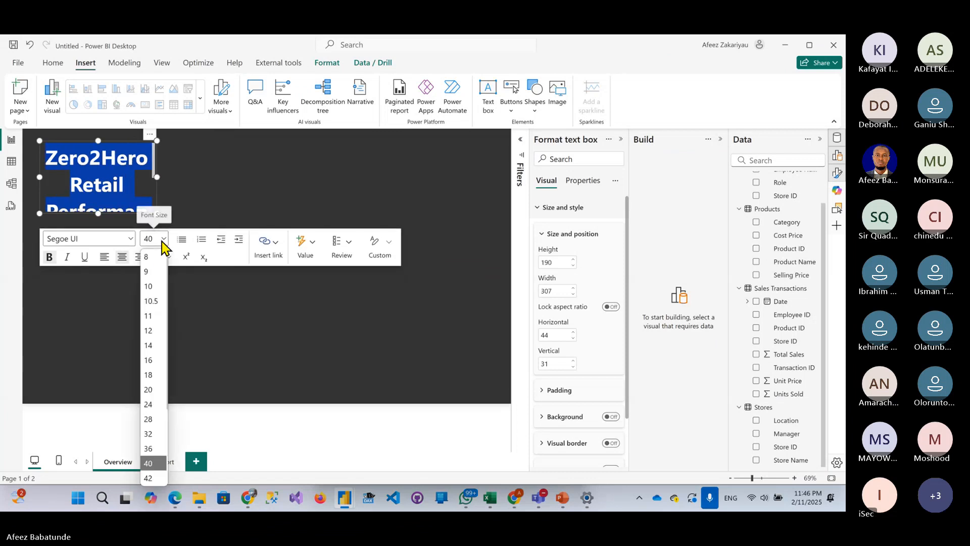
{"action": "left_click", "coordinate": [152, 348]}
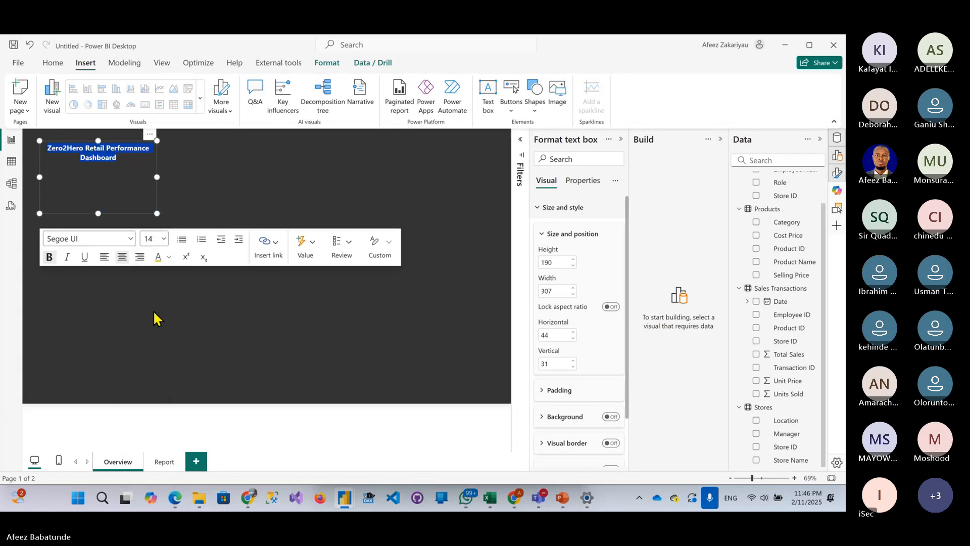
{"action": "left_click", "coordinate": [164, 239]}
{"action": "left_click", "coordinate": [148, 406]}
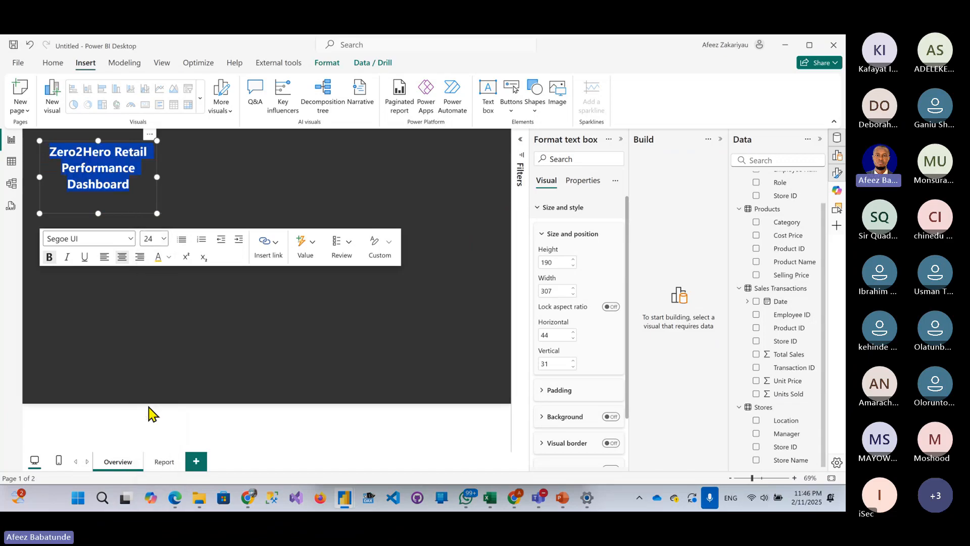
{"action": "left_click", "coordinate": [221, 191]}
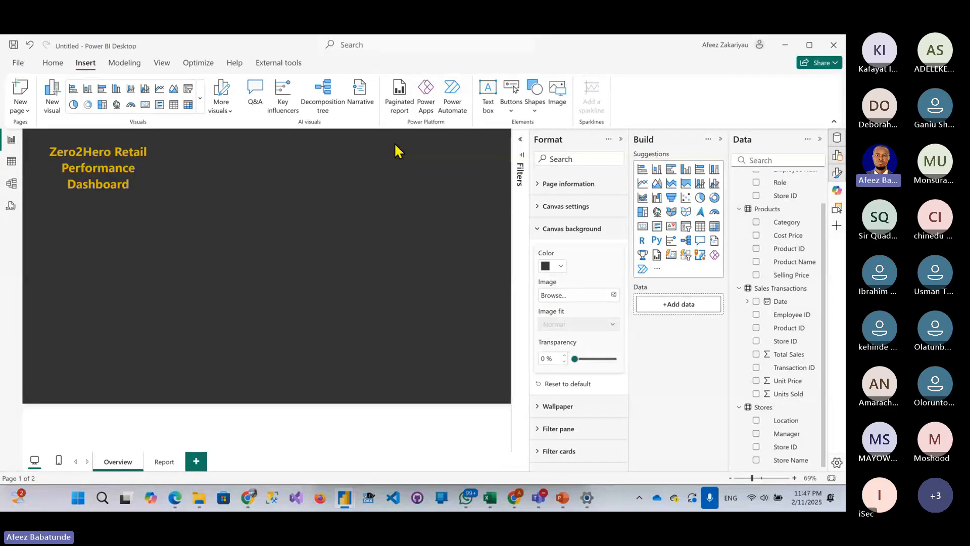
- Insert a page navigator on the Overview page and place it in the empty area beside the title
{"action": "left_click", "coordinate": [511, 92]}
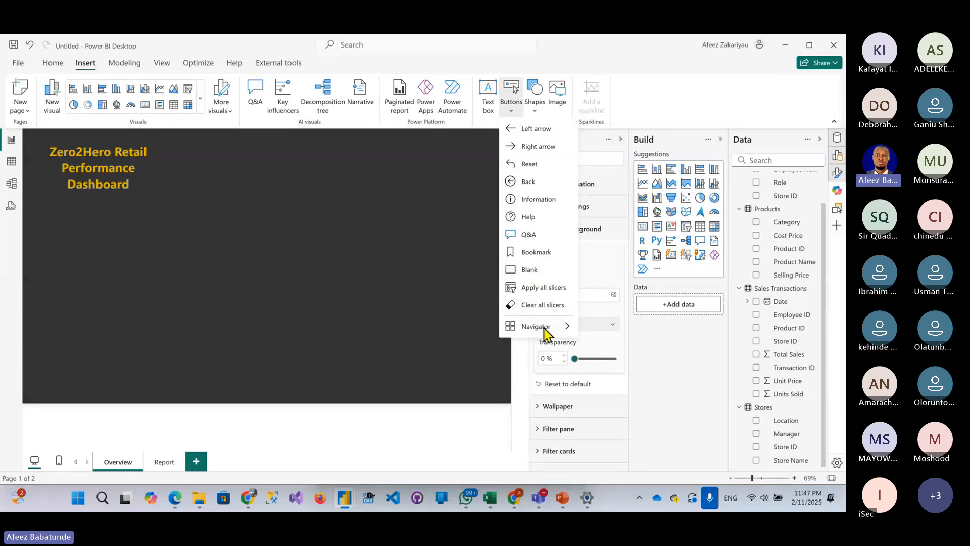
{"action": "mouse_move", "coordinate": [545, 327]}
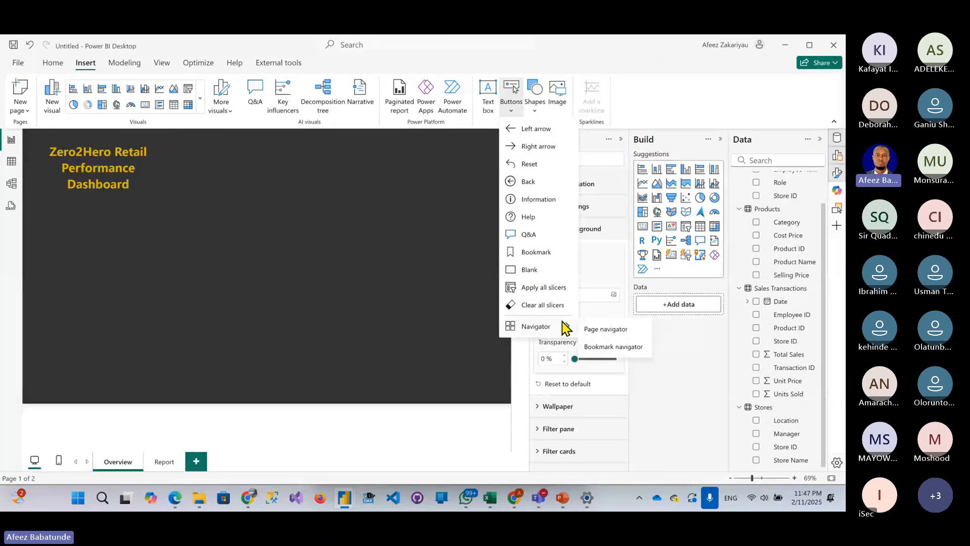
{"action": "left_click", "coordinate": [607, 331]}
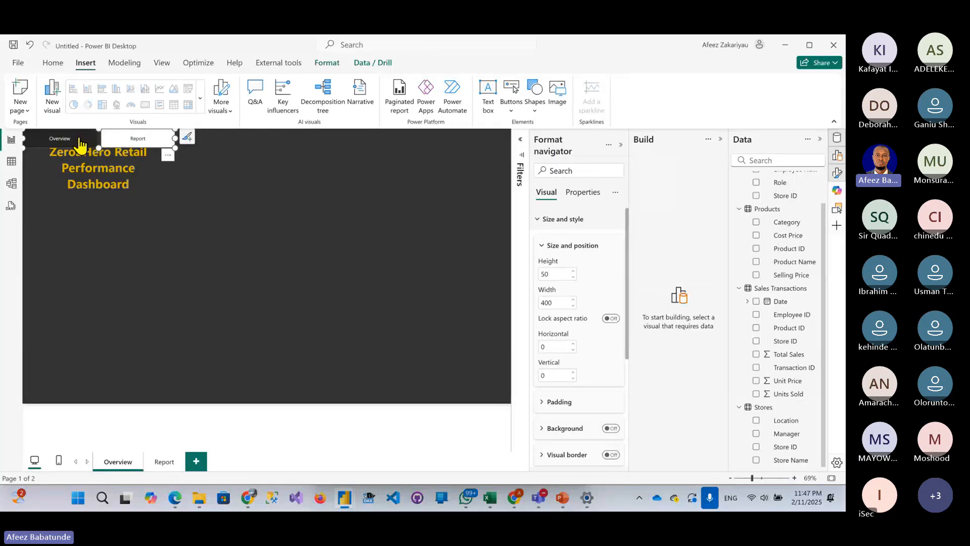
{"action": "left_click_drag", "start_coordinate": [76, 153], "coordinate": [369, 175]}
{"action": "left_click", "coordinate": [336, 292]}
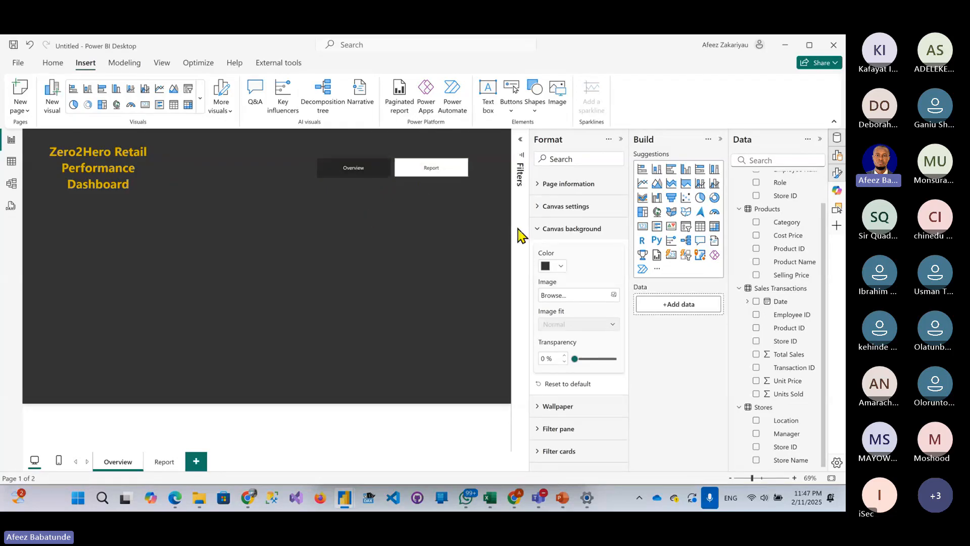
- Go to the Report page through the navigator, insert a Back button about 40 wide and place it at horizontal 1239, vertical 0
{"action": "left_click", "coordinate": [430, 169], "text": "ctrl"}
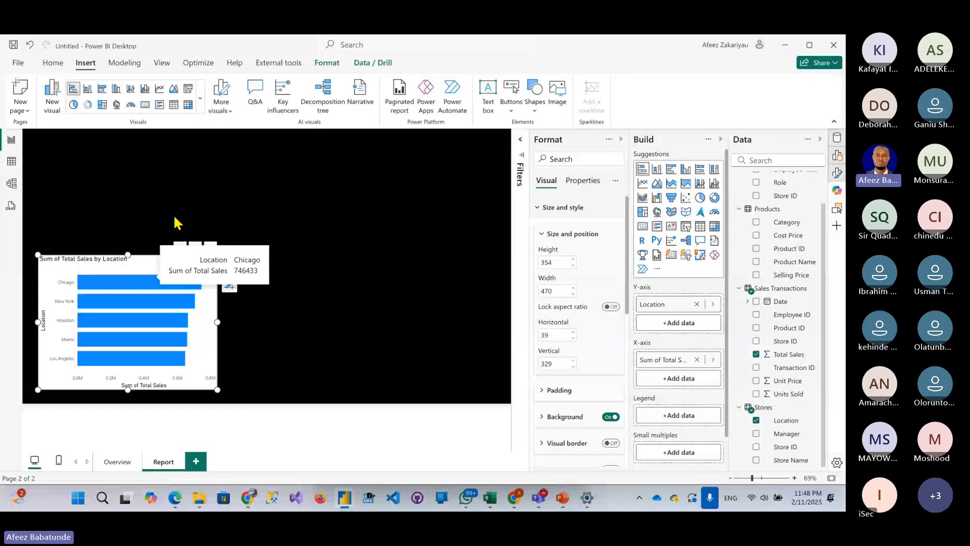
{"action": "left_click", "coordinate": [511, 108]}
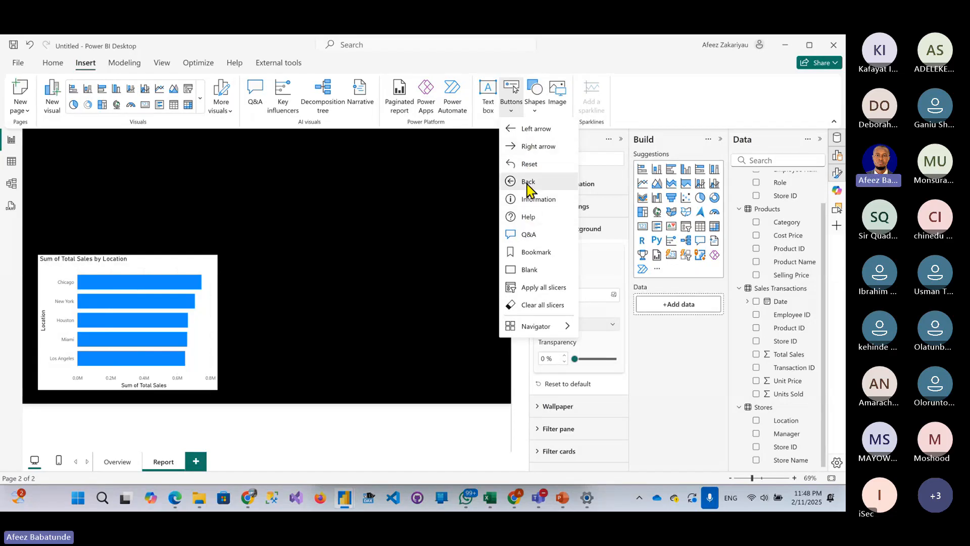
{"action": "key", "text": "Return"}
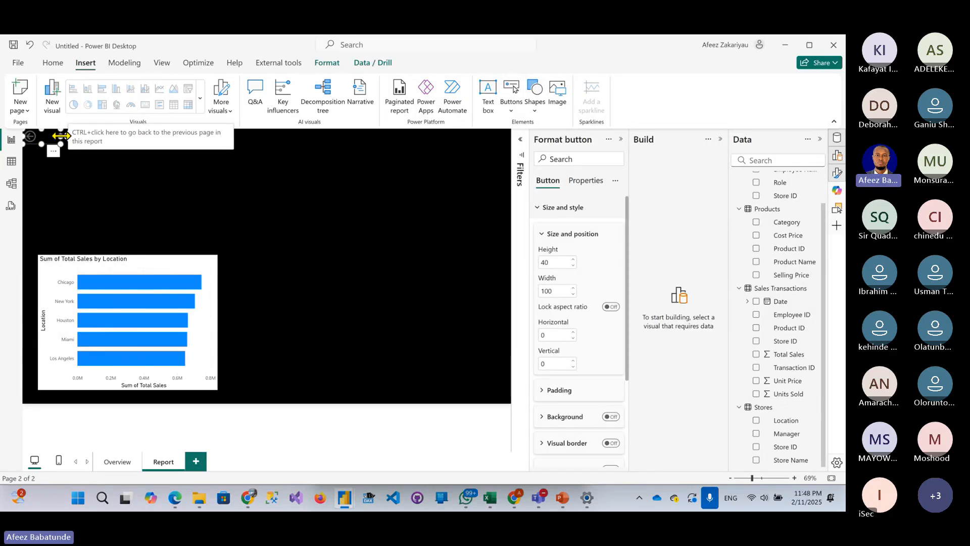
{"action": "left_click_drag", "start_coordinate": [44, 138], "coordinate": [194, 174]}
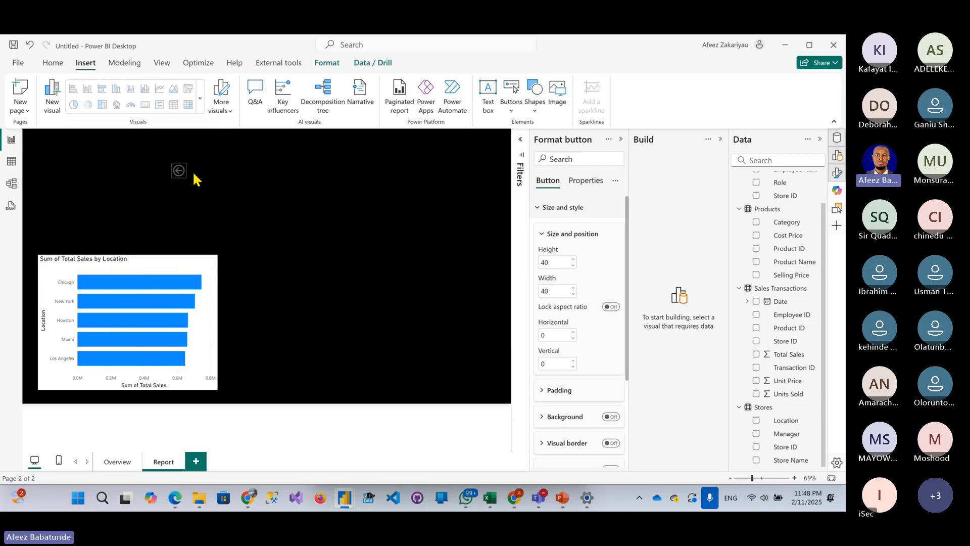
{"action": "left_click_drag", "start_coordinate": [489, 148], "coordinate": [502, 138]}
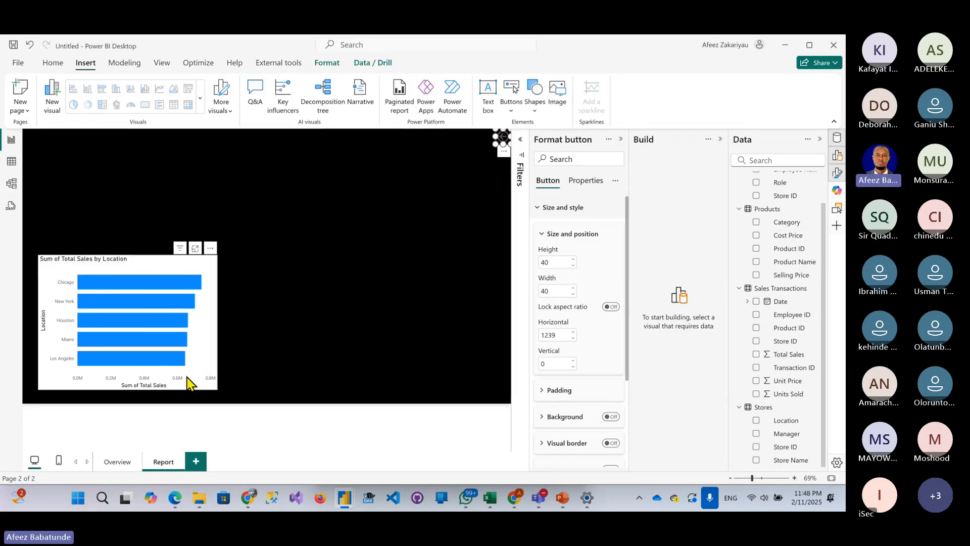
- Try to copy the title text box from the Overview page to the Report page
{"action": "left_click", "coordinate": [119, 461]}
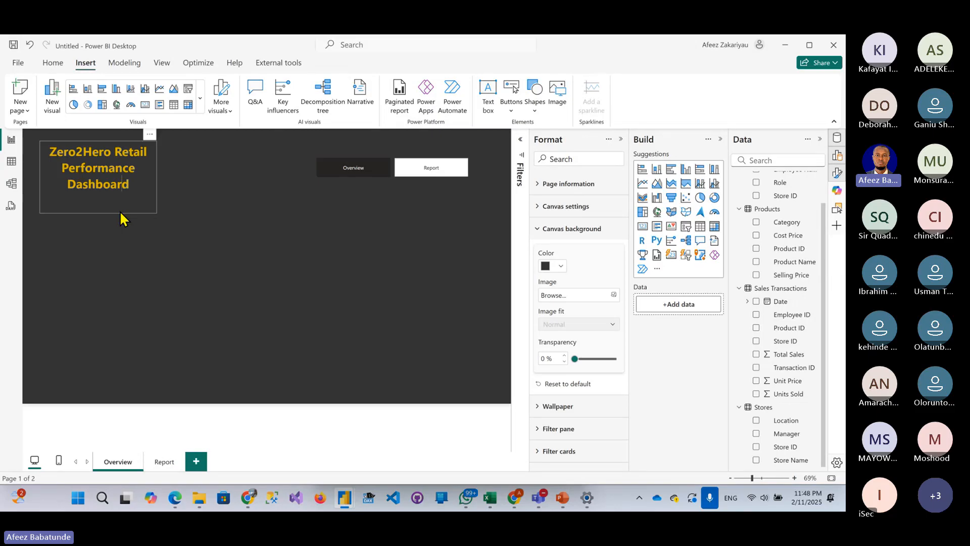
{"action": "left_click", "coordinate": [120, 211]}
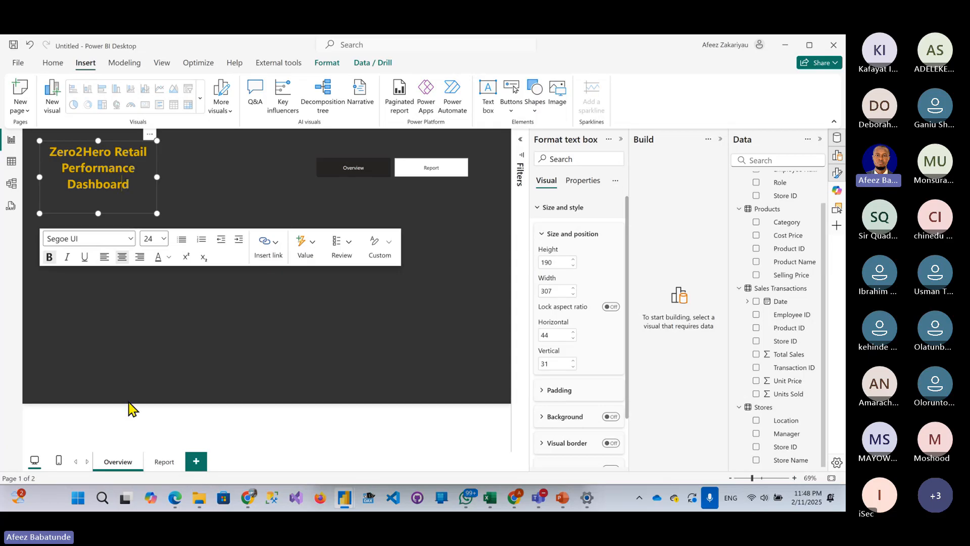
{"action": "left_click", "coordinate": [176, 463]}
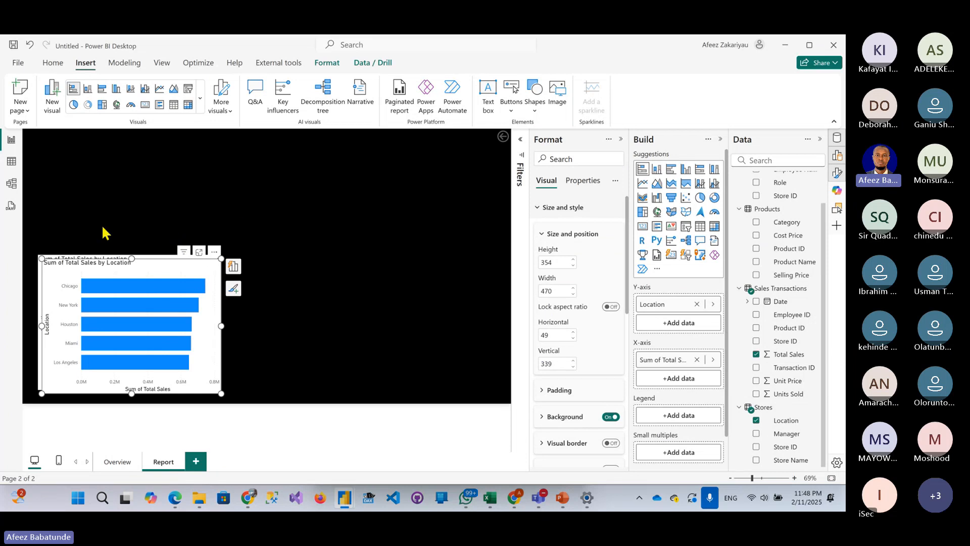
- Copy the whole title text box on the Overview page and paste it onto the Report page
{"action": "left_click", "coordinate": [117, 461]}
{"action": "left_click", "coordinate": [94, 142]}
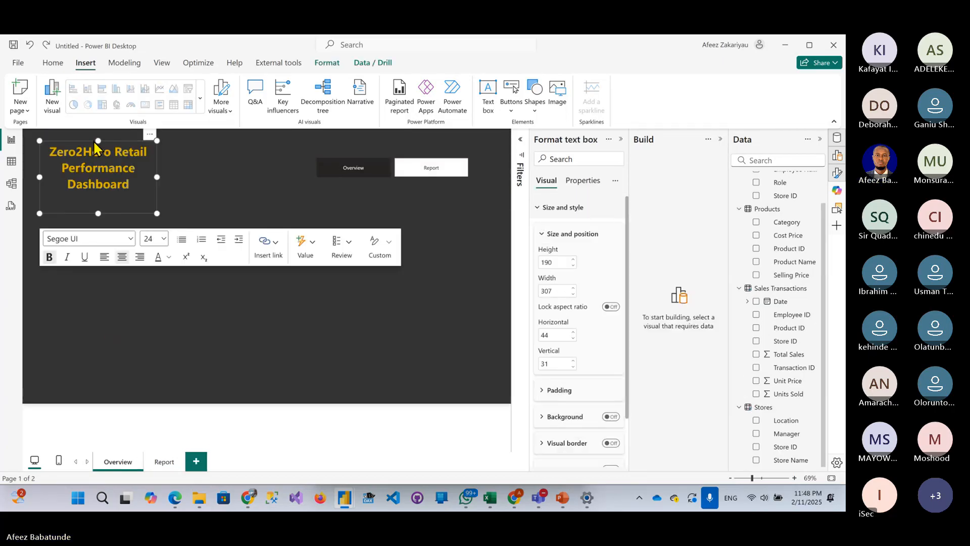
{"action": "left_click", "coordinate": [80, 139]}
{"action": "right_click", "coordinate": [80, 139]}
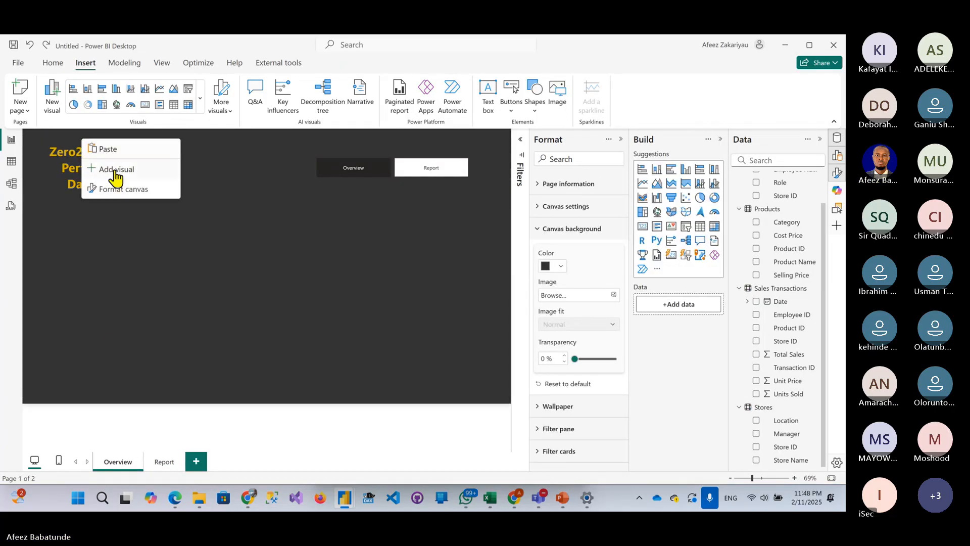
{"action": "left_click", "coordinate": [68, 185]}
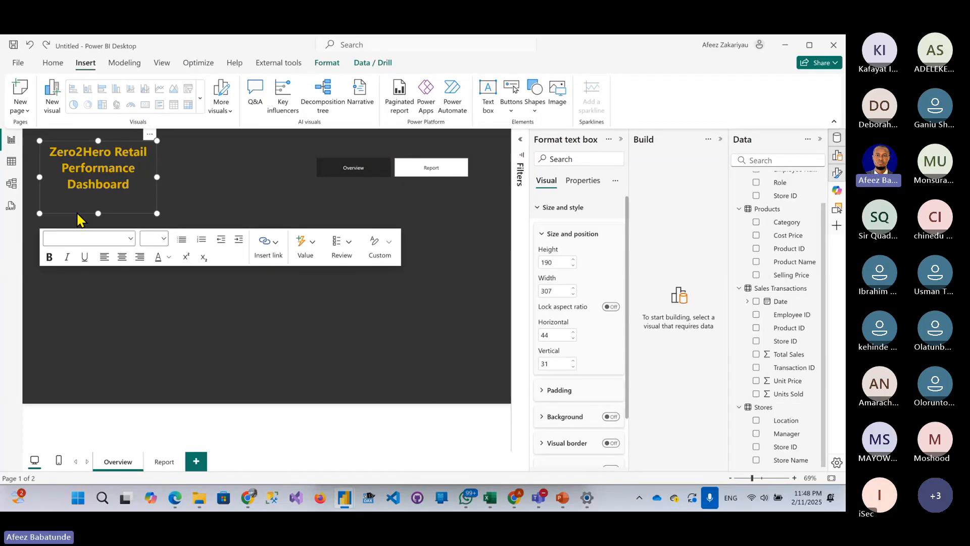
{"action": "left_click", "coordinate": [163, 466]}
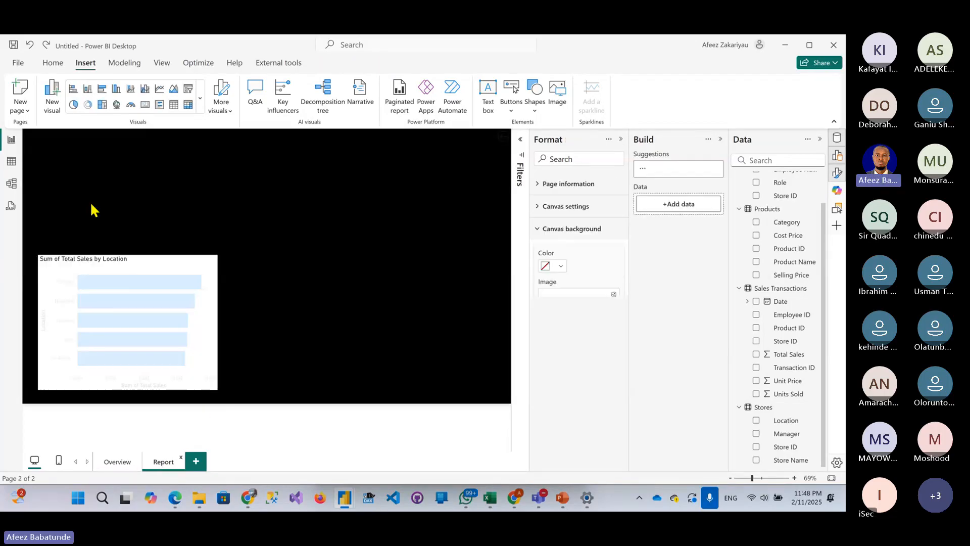
{"action": "key", "text": "ctrl+v"}
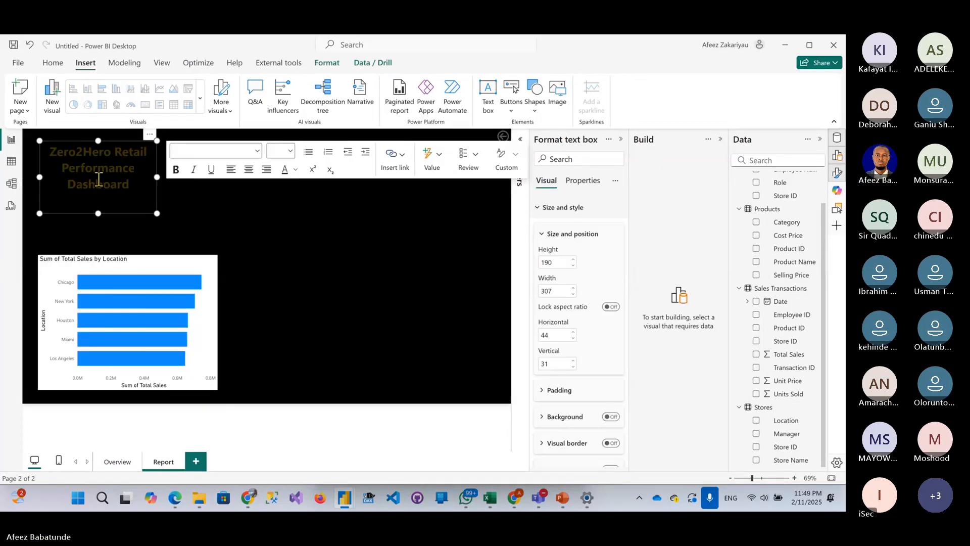
- Place the Report page's title box at horizontal 0, vertical 0 and resize it to about 1279 wide by 54 high
{"action": "left_click_drag", "start_coordinate": [132, 182], "coordinate": [336, 170]}
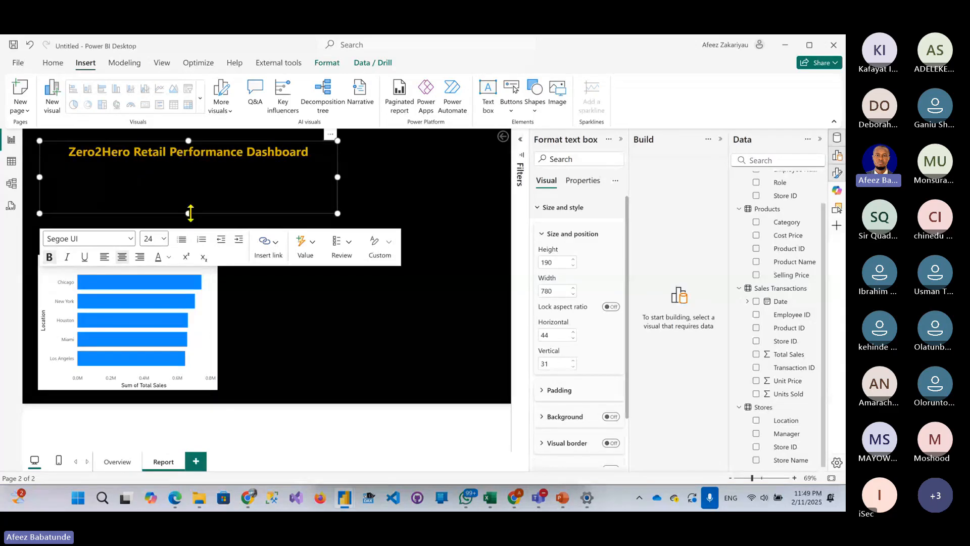
{"action": "left_click_drag", "start_coordinate": [189, 212], "coordinate": [168, 137]}
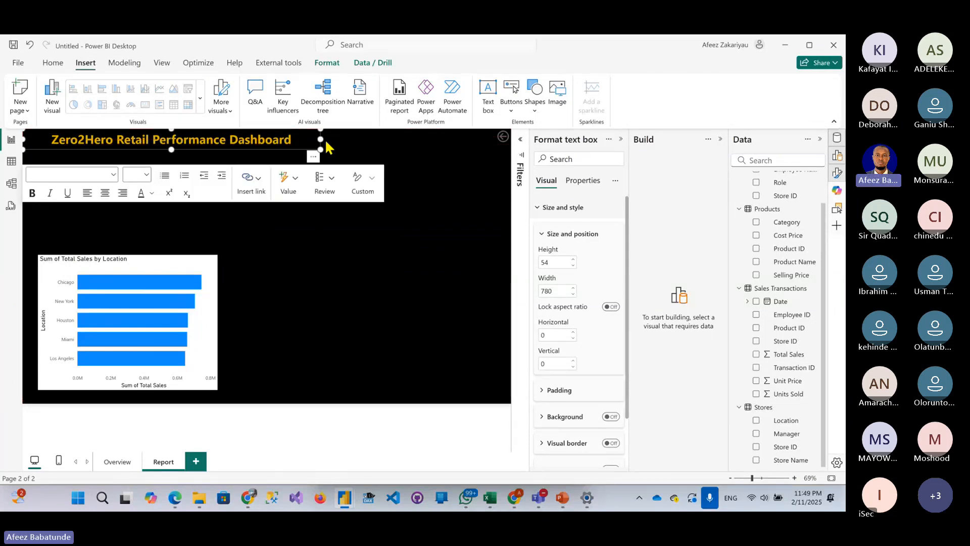
{"action": "left_click_drag", "start_coordinate": [320, 140], "coordinate": [510, 149]}
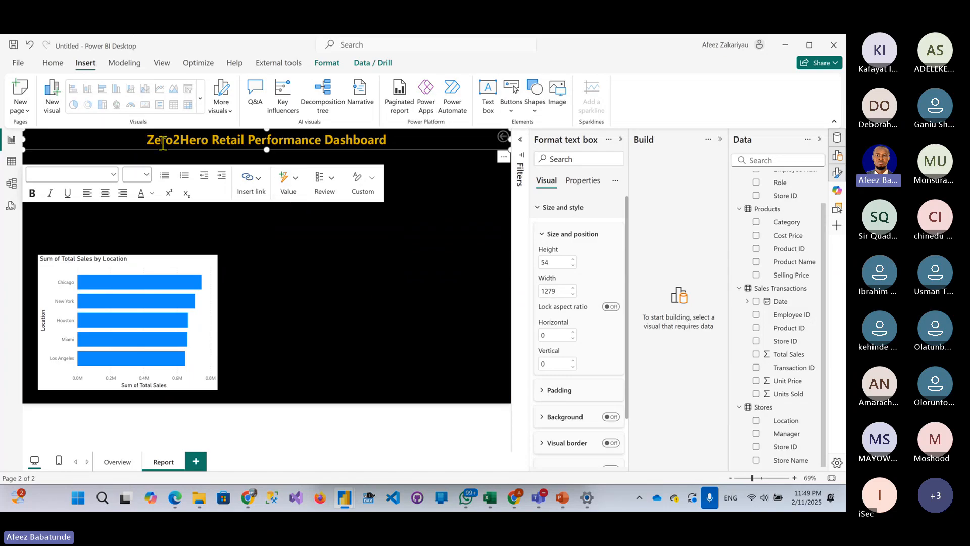
- Left-align the Report page title with a small indent before the text and increase its box height to about 63
{"action": "left_click", "coordinate": [198, 140]}
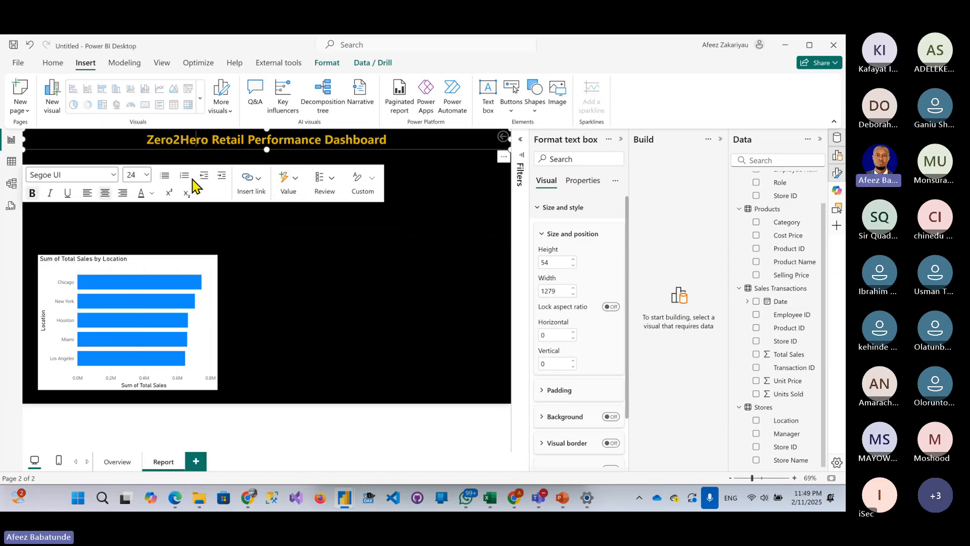
{"action": "left_click_drag", "start_coordinate": [394, 141], "coordinate": [10, 142]}
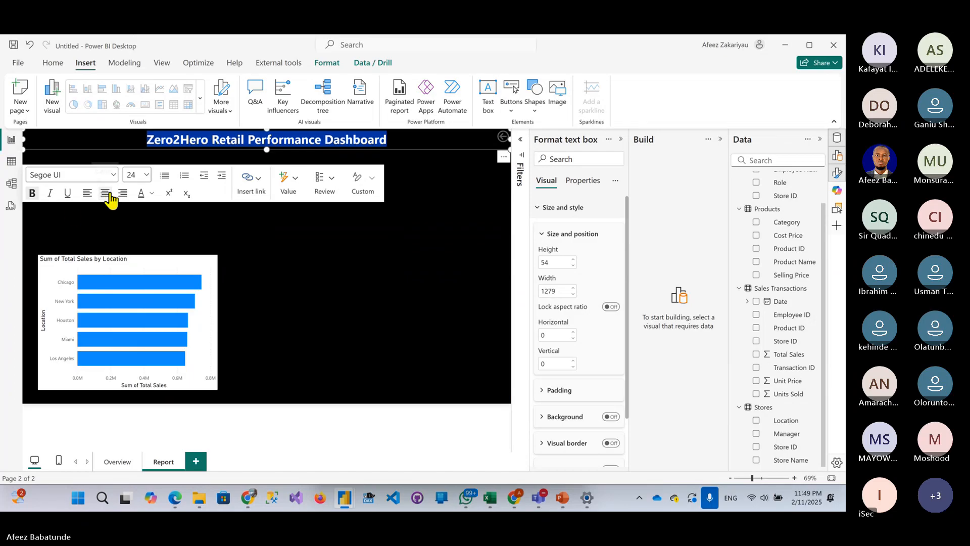
{"action": "left_click", "coordinate": [87, 192]}
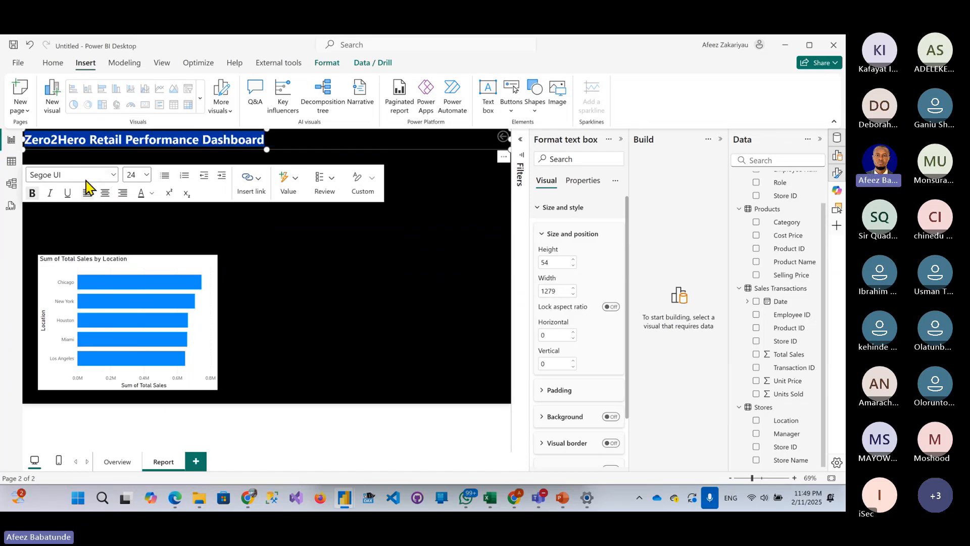
{"action": "left_click", "coordinate": [28, 142]}
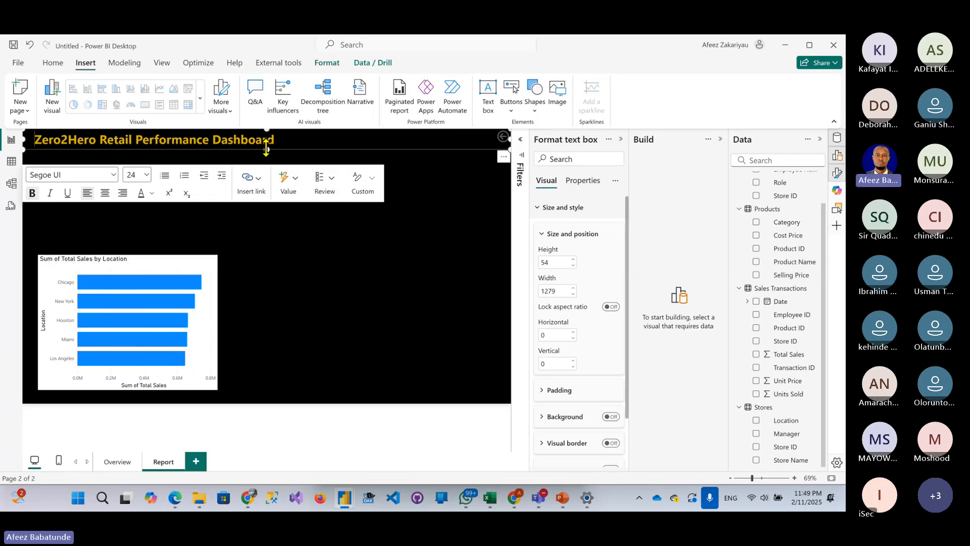
{"action": "left_click_drag", "start_coordinate": [267, 148], "coordinate": [266, 152]}
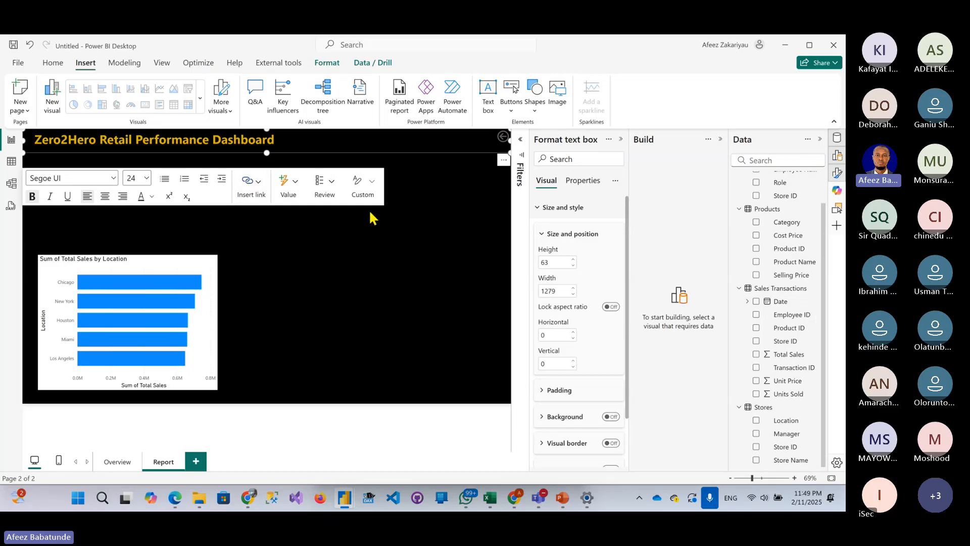
{"action": "left_click", "coordinate": [396, 224]}
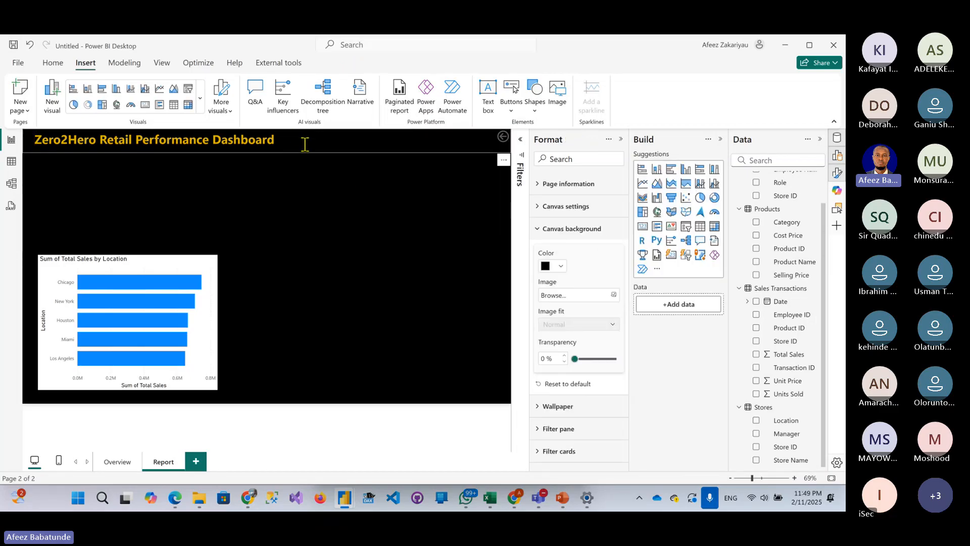
- Turn on the background of the Report page's title text box and fill it with the main gold theme color
{"action": "left_click", "coordinate": [304, 151]}
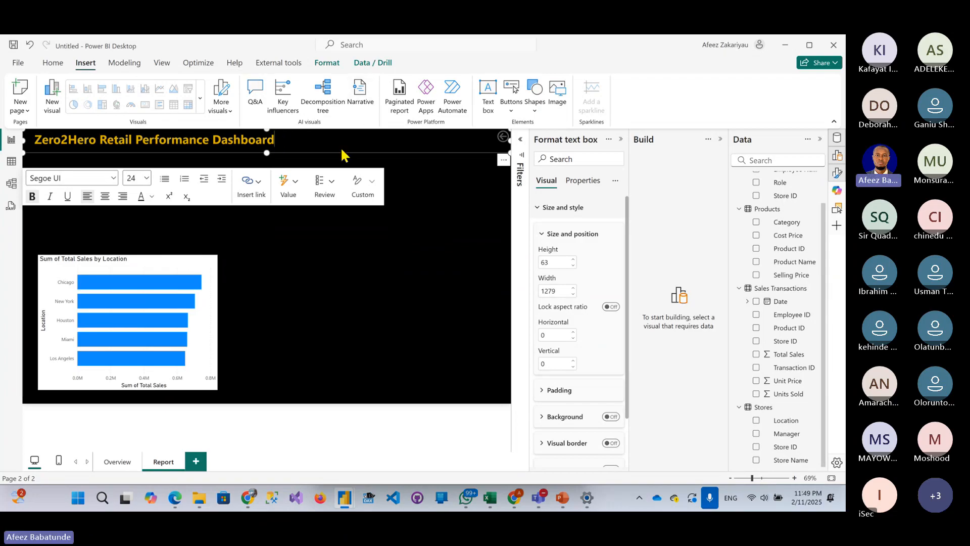
{"action": "left_click", "coordinate": [322, 153]}
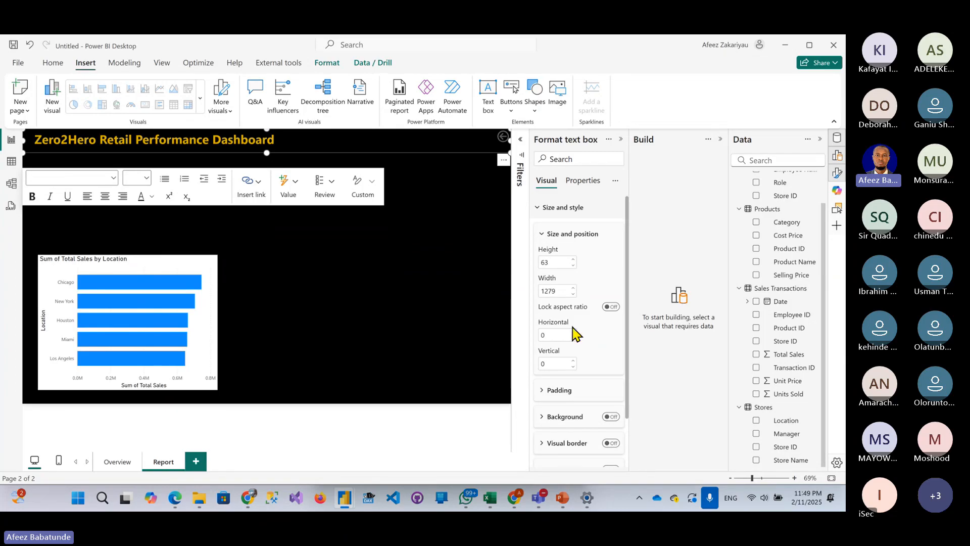
{"action": "left_click", "coordinate": [537, 208]}
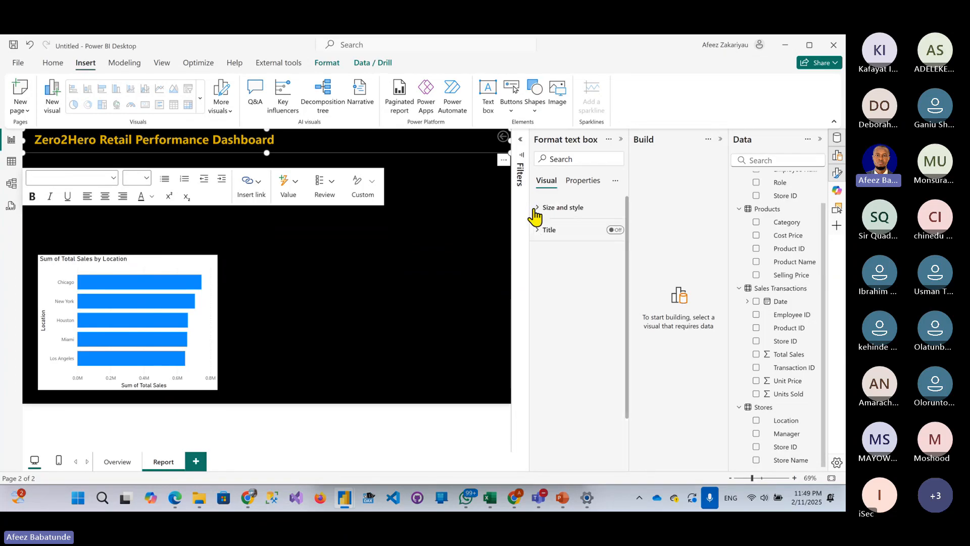
{"action": "left_click", "coordinate": [537, 208]}
{"action": "scroll", "coordinate": [582, 334], "scroll_direction": "down", "scroll_amount": 2}
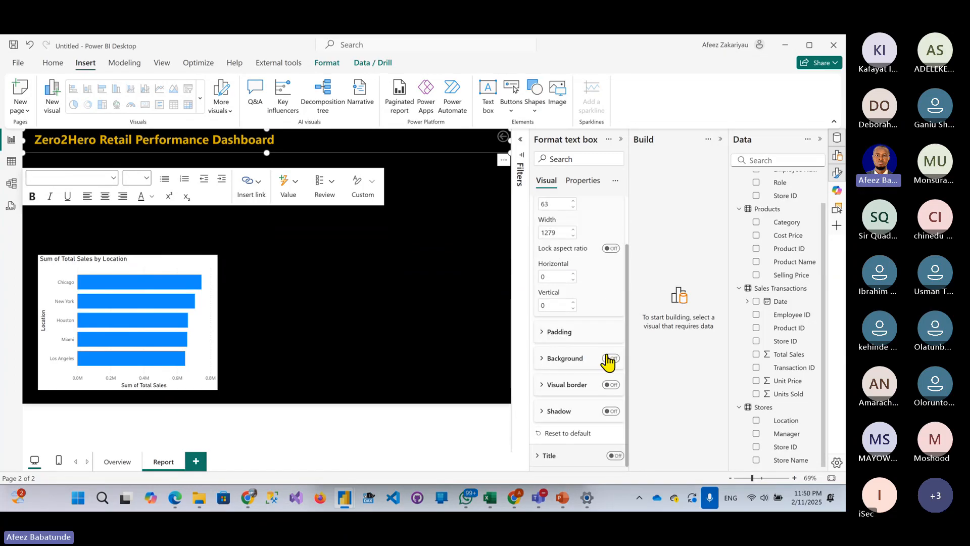
{"action": "left_click", "coordinate": [542, 358]}
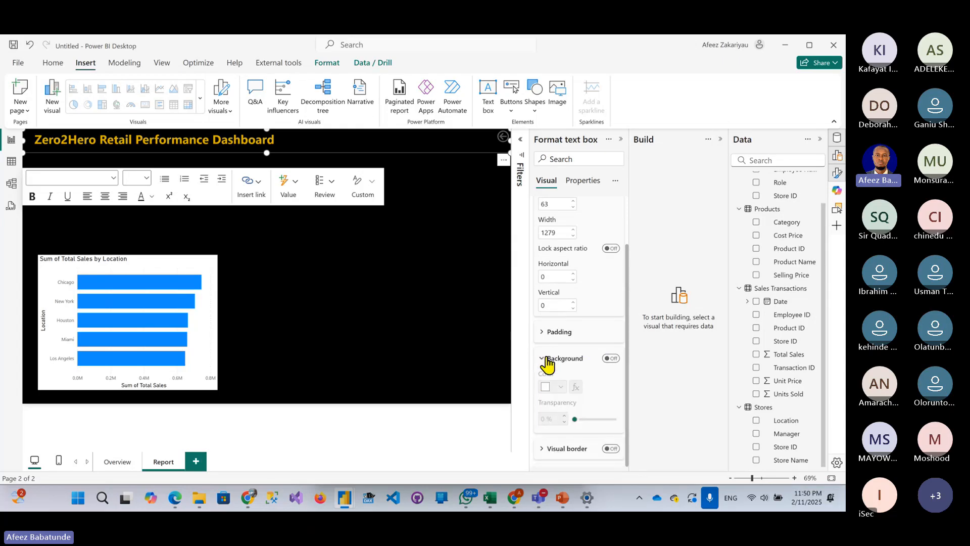
{"action": "left_click", "coordinate": [606, 359]}
{"action": "scroll", "coordinate": [594, 364], "scroll_direction": "down", "scroll_amount": 2}
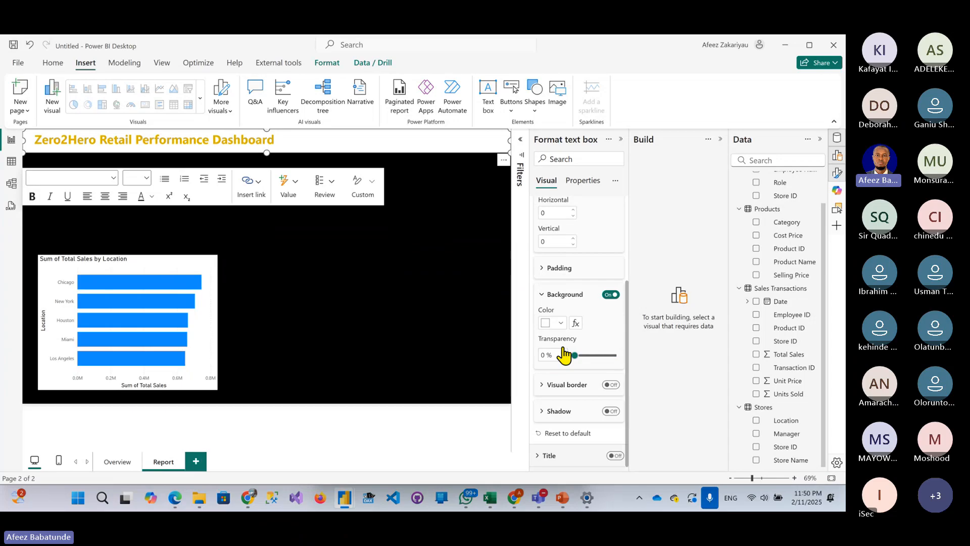
{"action": "left_click", "coordinate": [556, 324]}
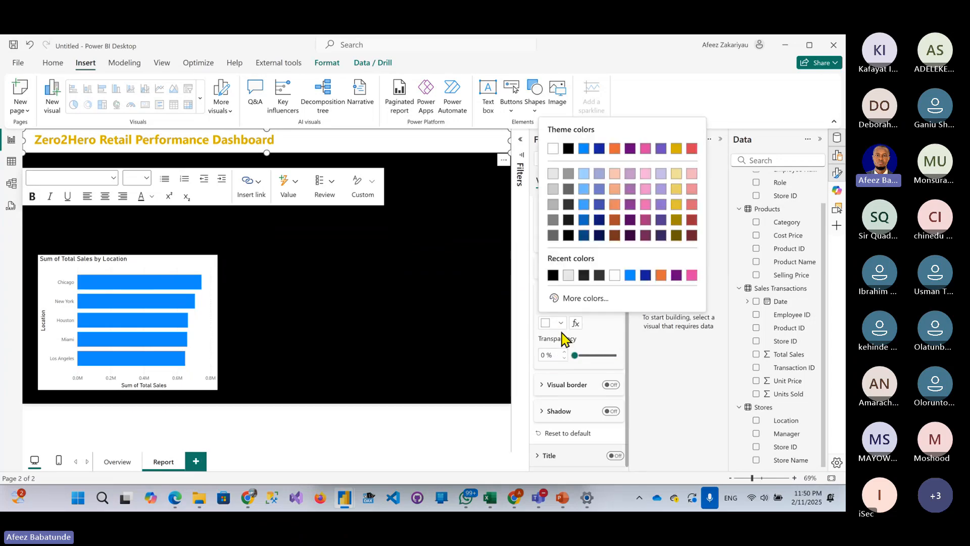
{"action": "left_click", "coordinate": [677, 193]}
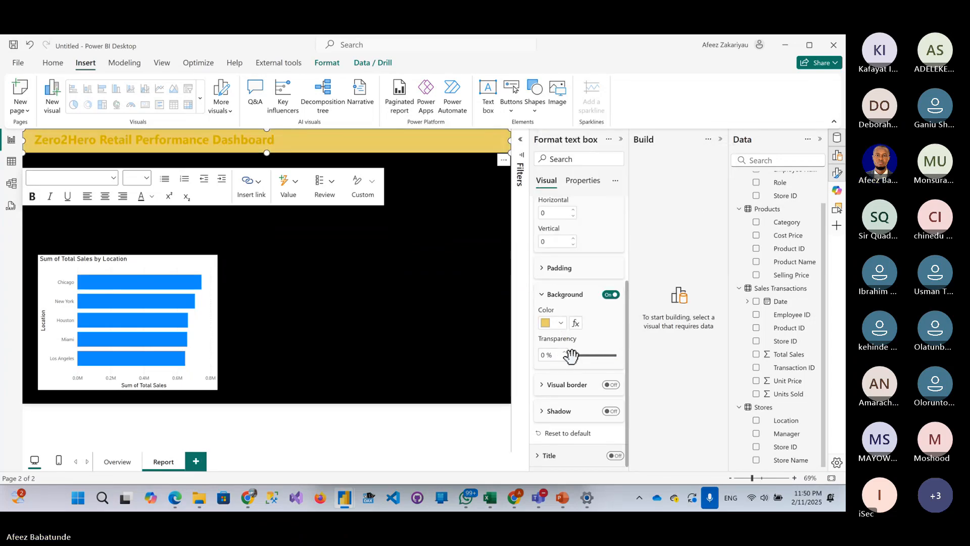
{"action": "left_click", "coordinate": [562, 325]}
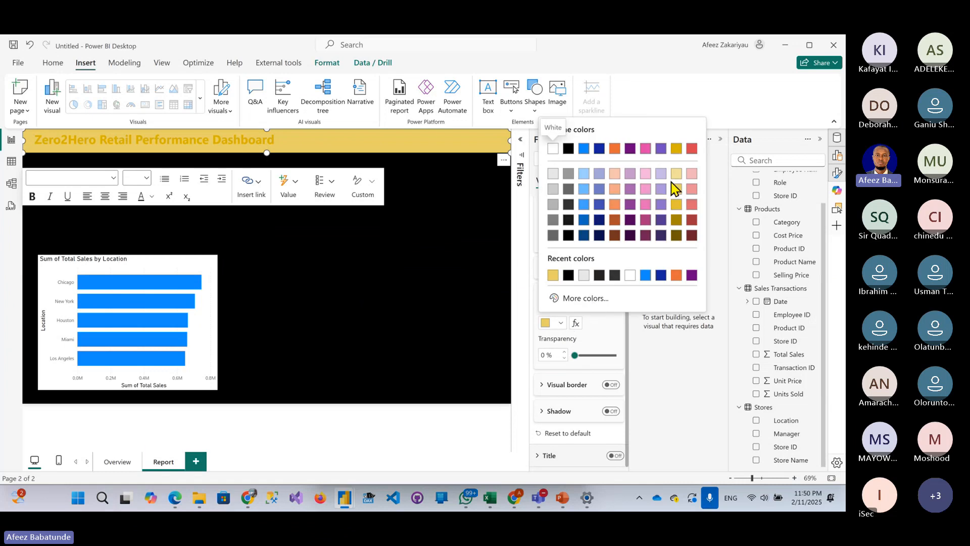
{"action": "left_click", "coordinate": [677, 148]}
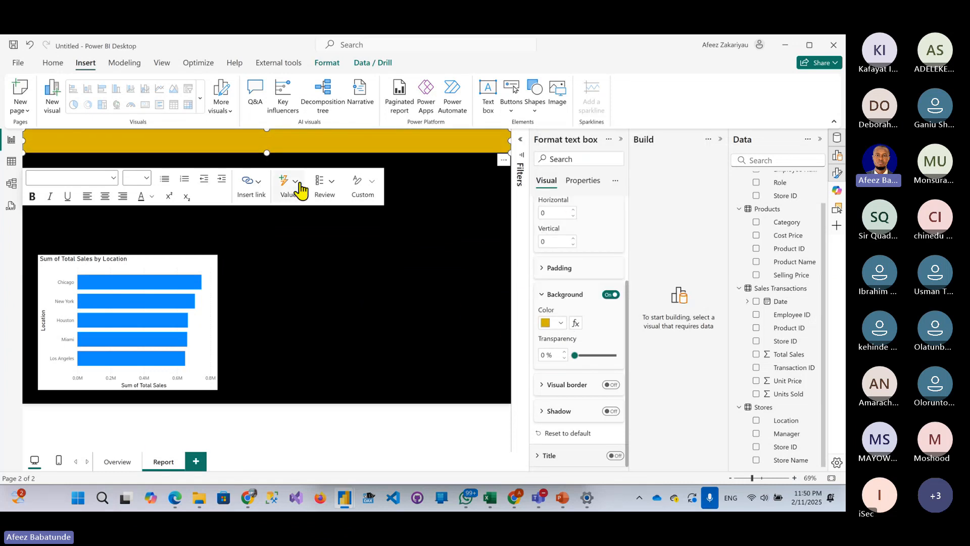
- Change the font color of the whole Report page title to black
{"action": "left_click", "coordinate": [238, 136]}
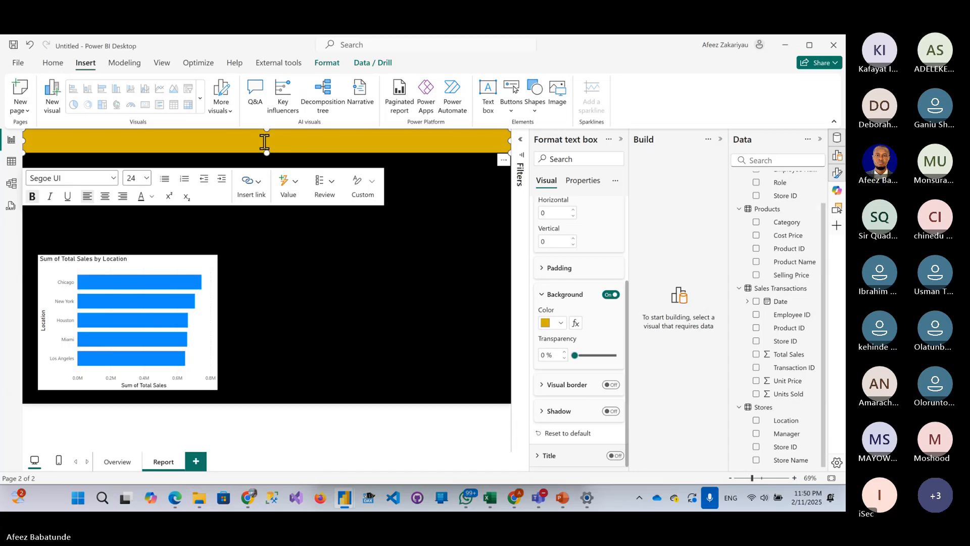
{"action": "key", "text": "ctrl+a"}
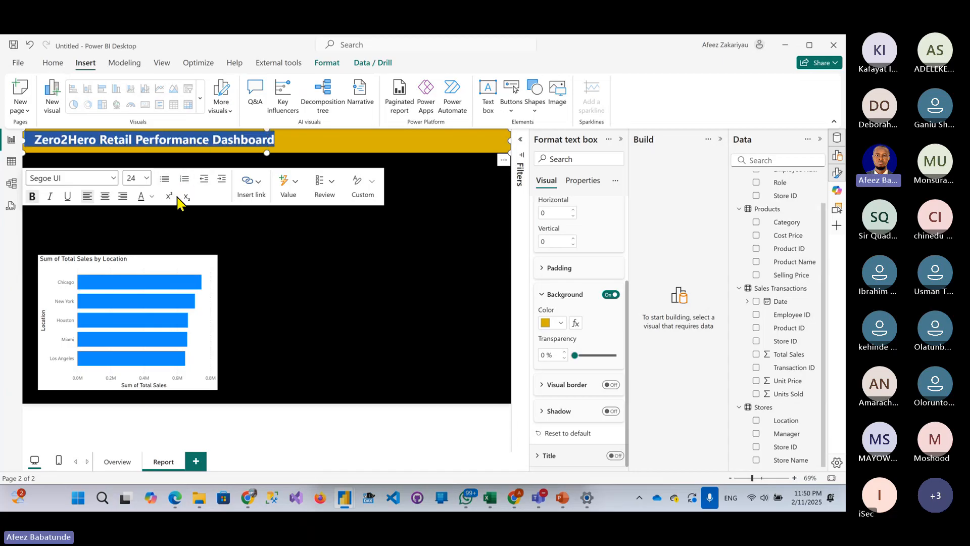
{"action": "left_click", "coordinate": [151, 197]}
{"action": "left_click", "coordinate": [179, 235]}
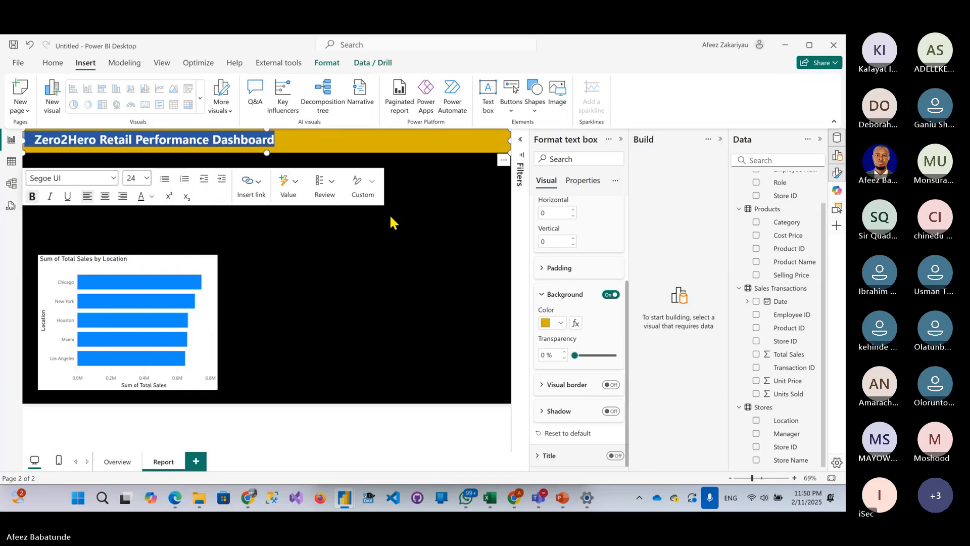
{"action": "left_click", "coordinate": [277, 228]}
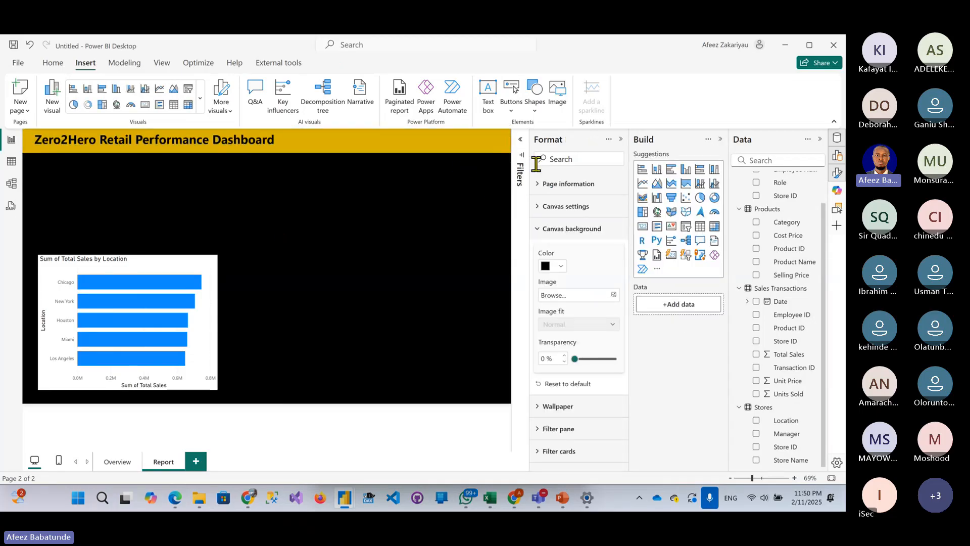
- Bring the Report page's back button in front of the title text box in the layer order
{"action": "left_click", "coordinate": [839, 211]}
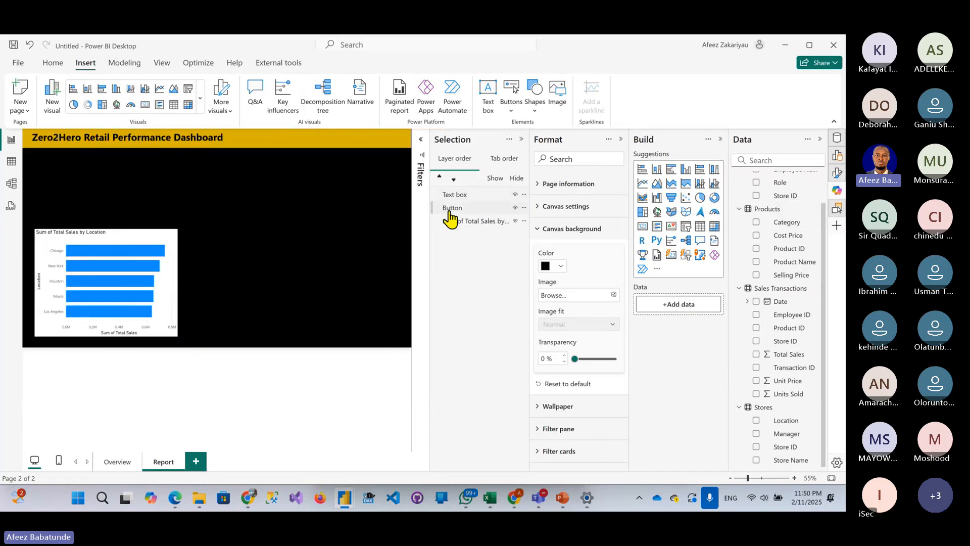
{"action": "left_click", "coordinate": [450, 214]}
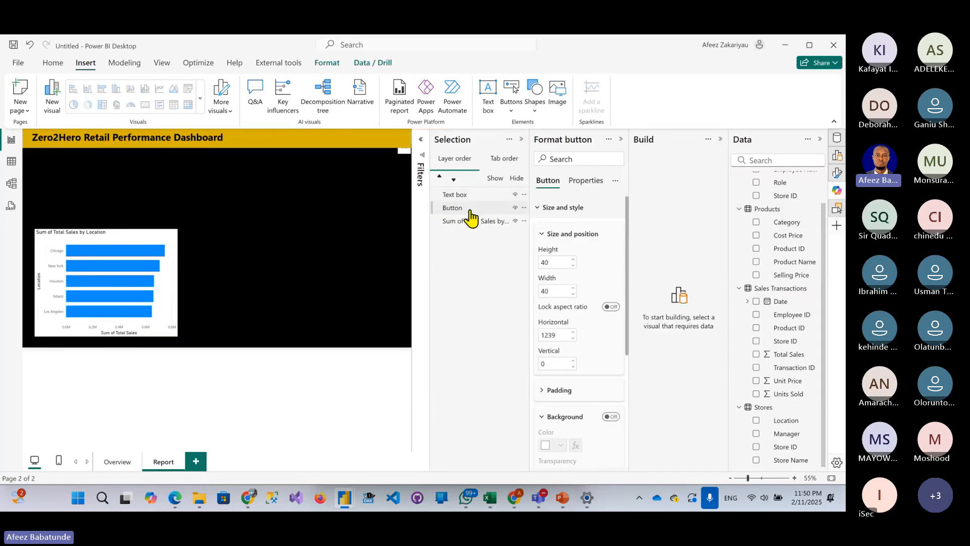
{"action": "left_click_drag", "start_coordinate": [457, 217], "coordinate": [455, 196]}
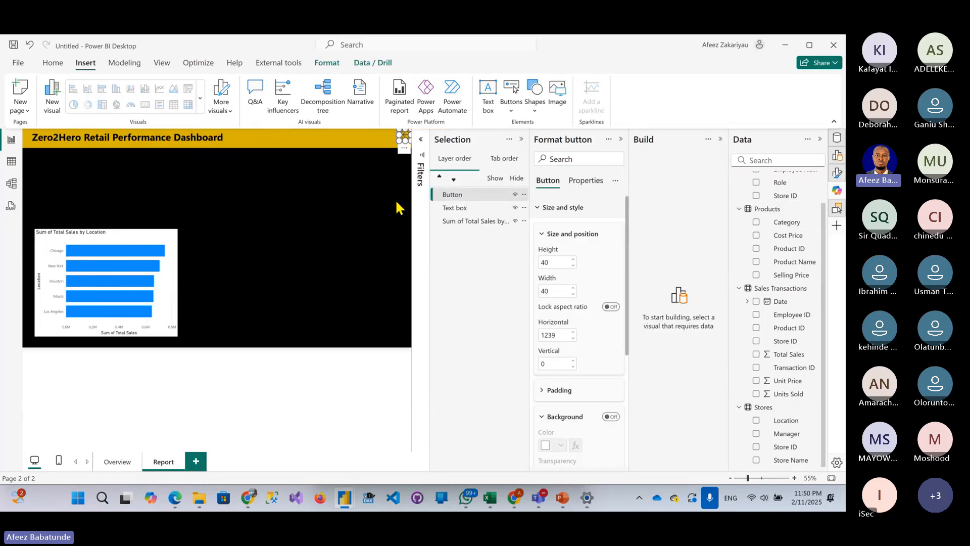
{"action": "left_click", "coordinate": [375, 202]}
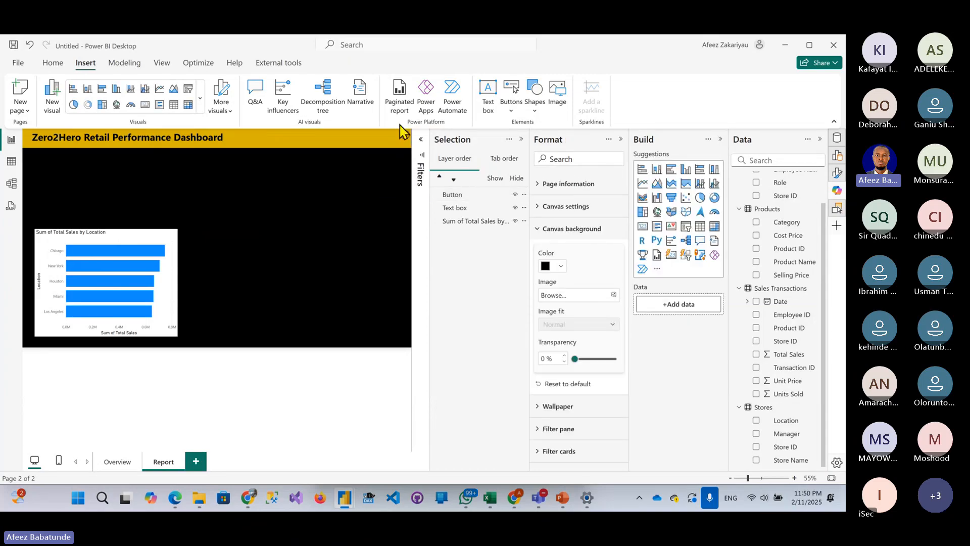
- Enlarge the back button to about 68 wide by 63 high and test navigating to the Overview page and back to Report
{"action": "left_click", "coordinate": [404, 143]}
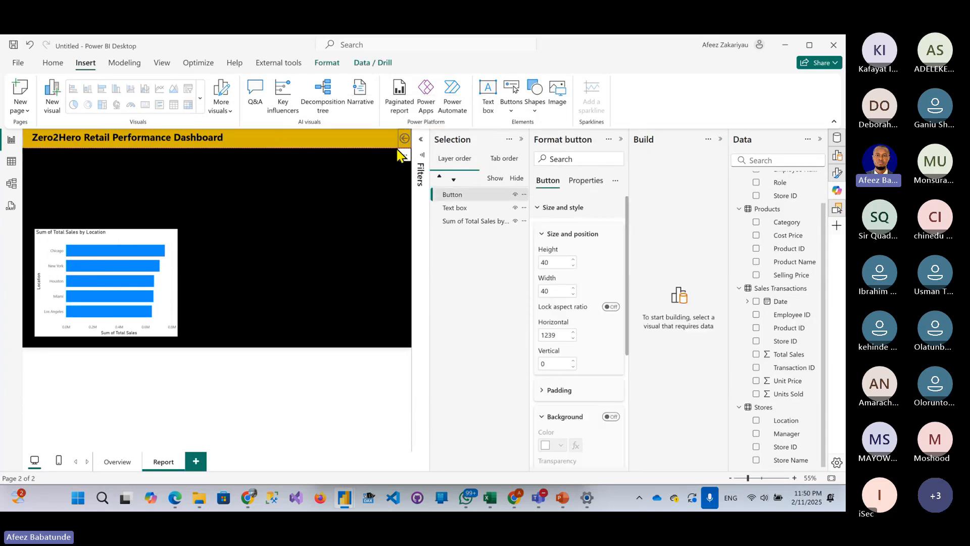
{"action": "left_click_drag", "start_coordinate": [388, 156], "coordinate": [393, 157]}
{"action": "left_click", "coordinate": [334, 182]}
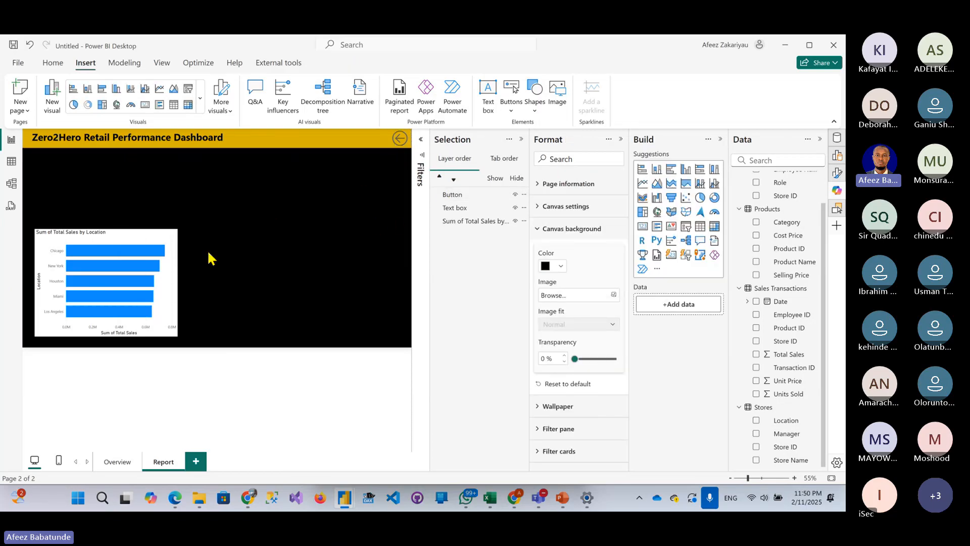
{"action": "left_click", "coordinate": [398, 143], "text": "ctrl"}
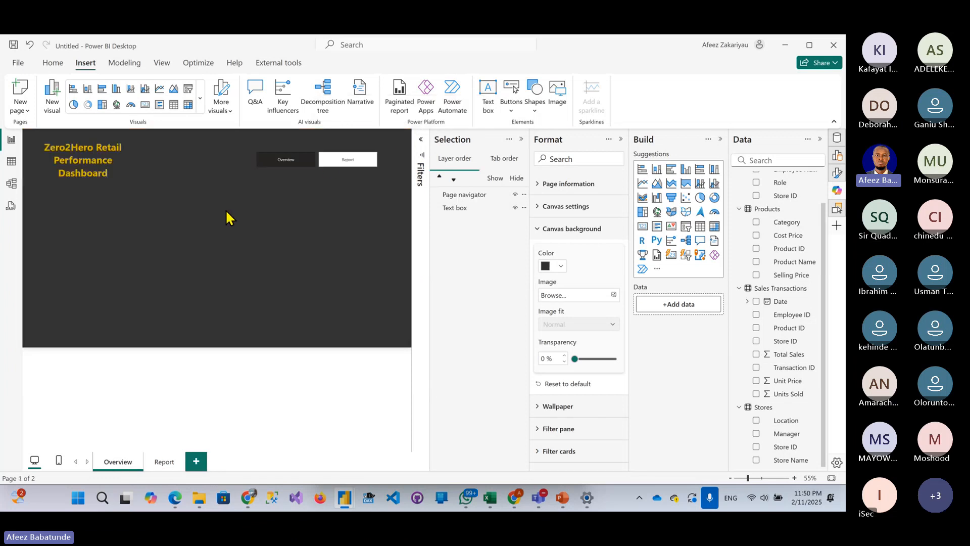
{"action": "left_click", "coordinate": [347, 160], "text": "ctrl"}
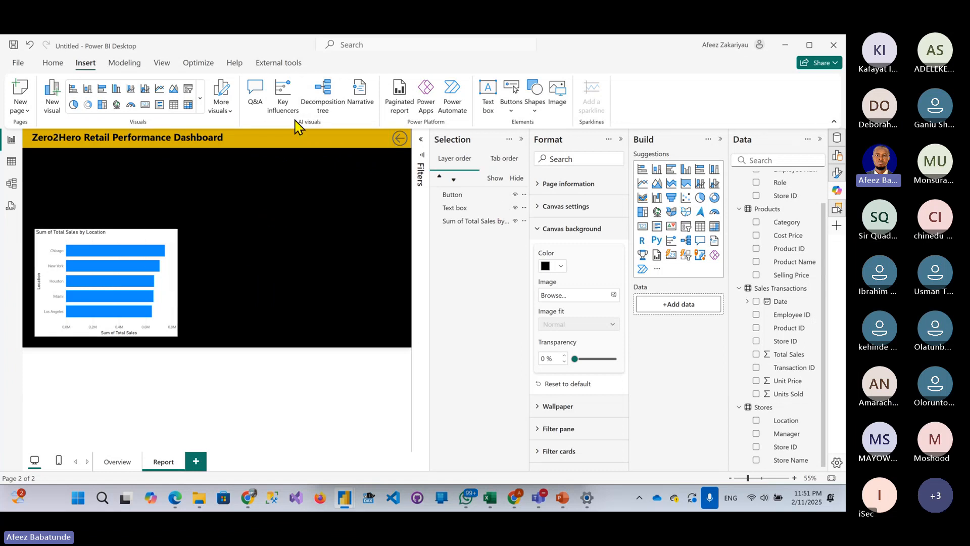
- Set the Report page's canvas background to white and the title box's background to the bright blue theme color
{"action": "left_click", "coordinate": [557, 267]}
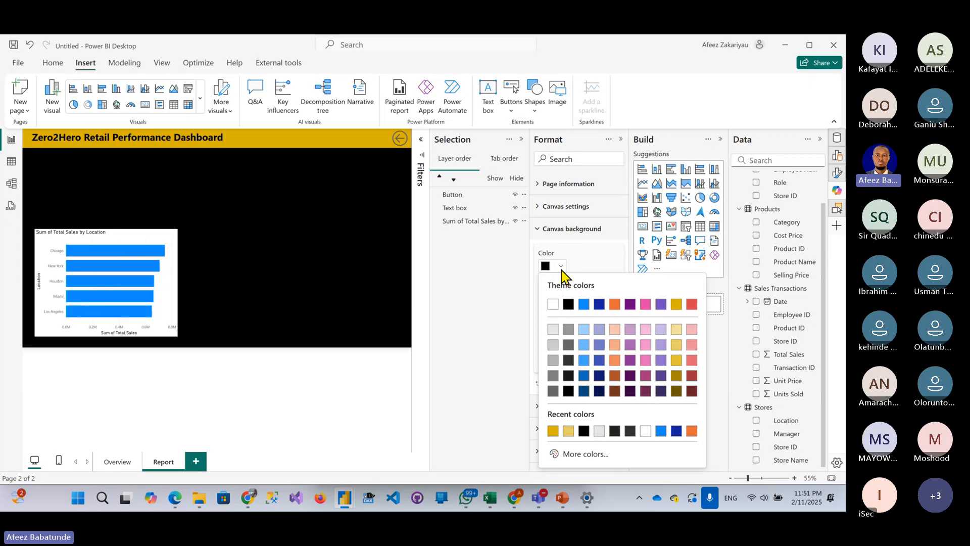
{"action": "left_click", "coordinate": [554, 304]}
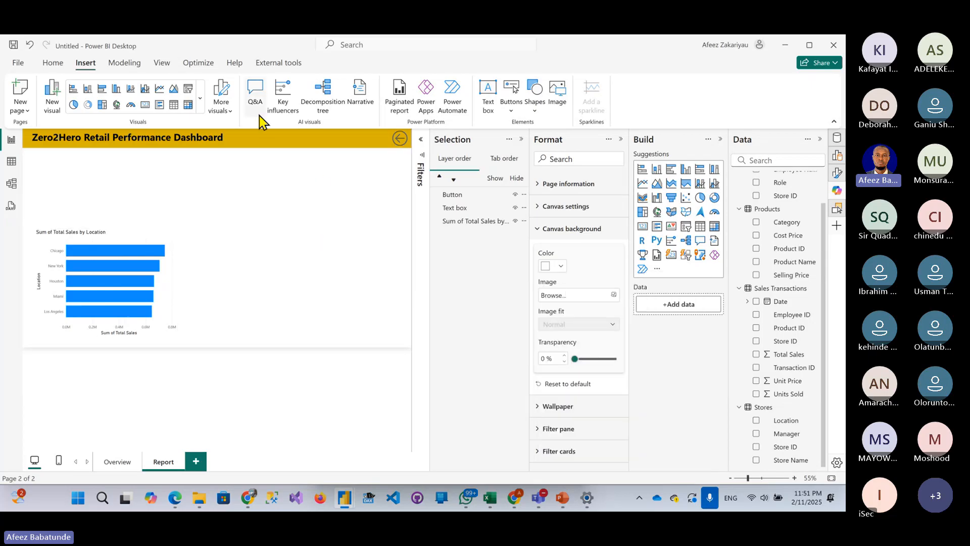
{"action": "left_click", "coordinate": [271, 147]}
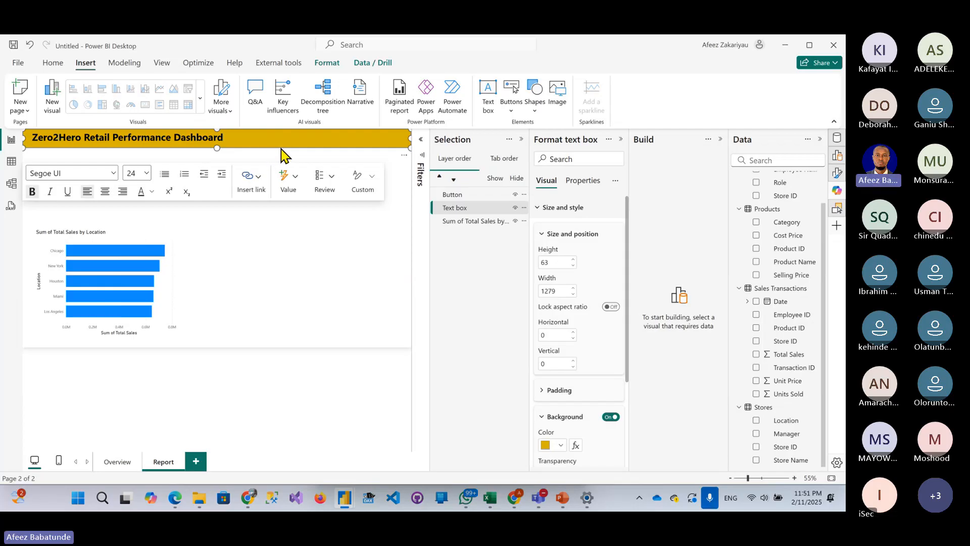
{"action": "left_click", "coordinate": [279, 148]}
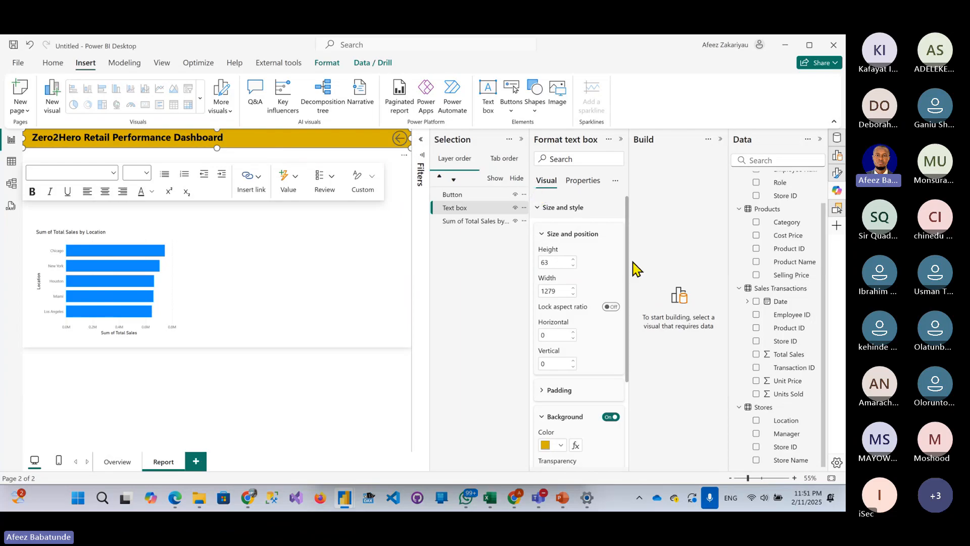
{"action": "scroll", "coordinate": [561, 444], "scroll_direction": "down", "scroll_amount": 1}
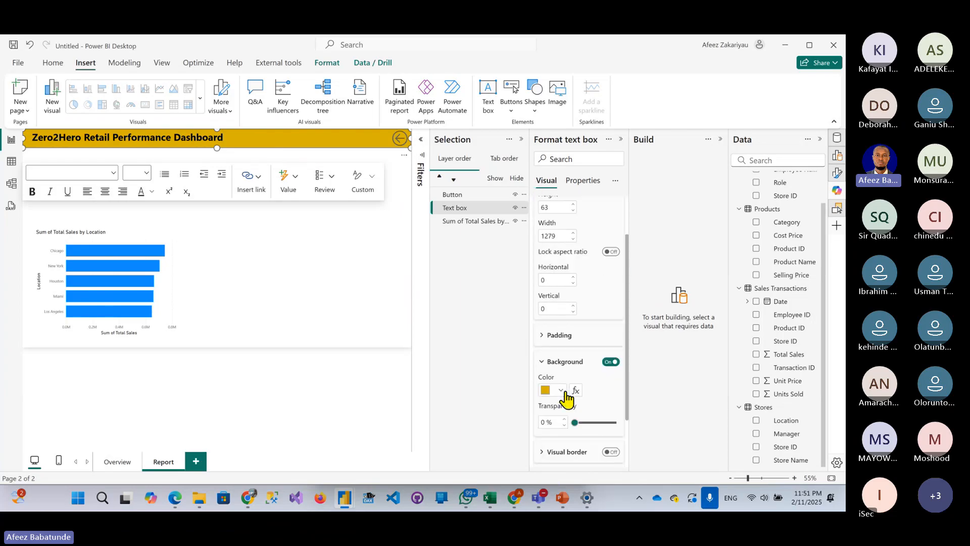
{"action": "left_click", "coordinate": [560, 392]}
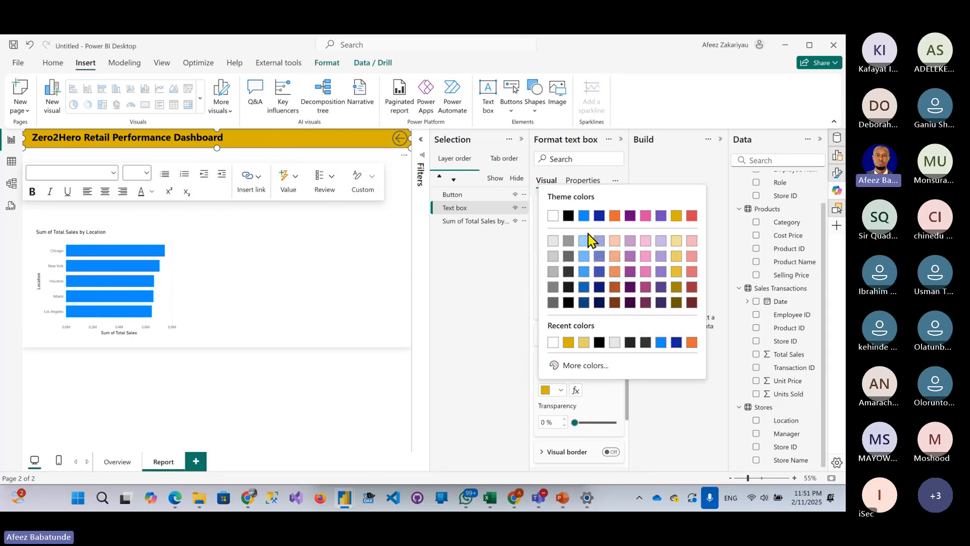
{"action": "left_click", "coordinate": [583, 217]}
- Change the font color of the Report page's title text to white
{"action": "left_click_drag", "start_coordinate": [223, 137], "coordinate": [6, 144]}
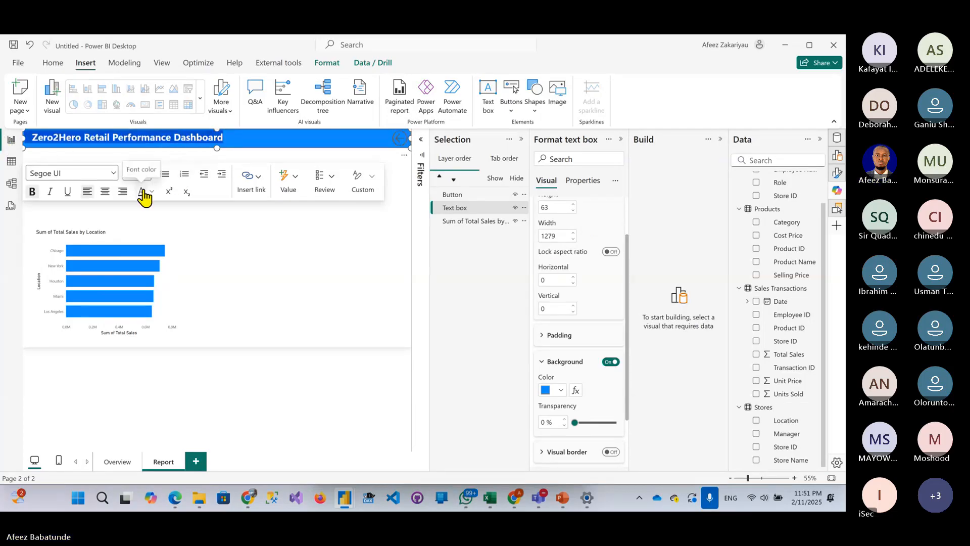
{"action": "left_click", "coordinate": [152, 192]}
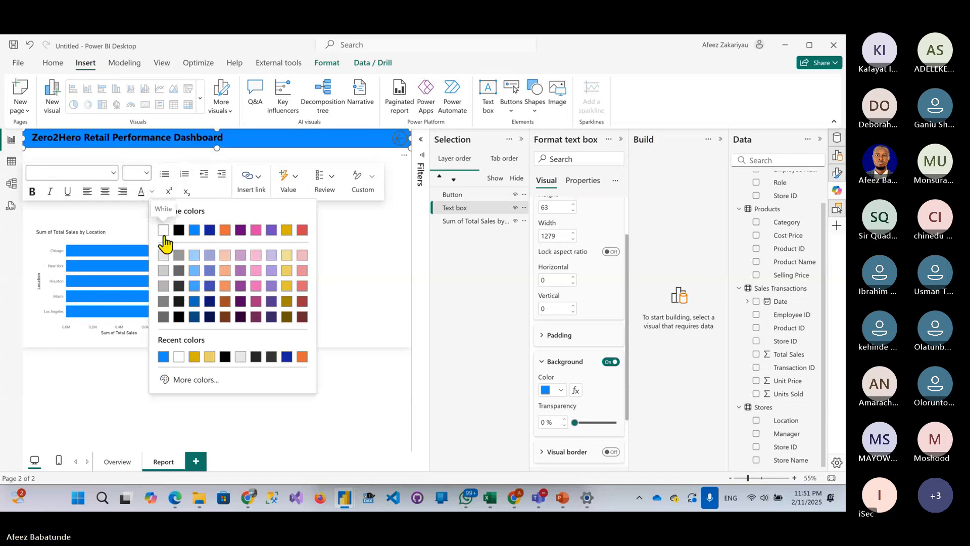
{"action": "left_click", "coordinate": [164, 231]}
{"action": "left_click", "coordinate": [228, 242]}
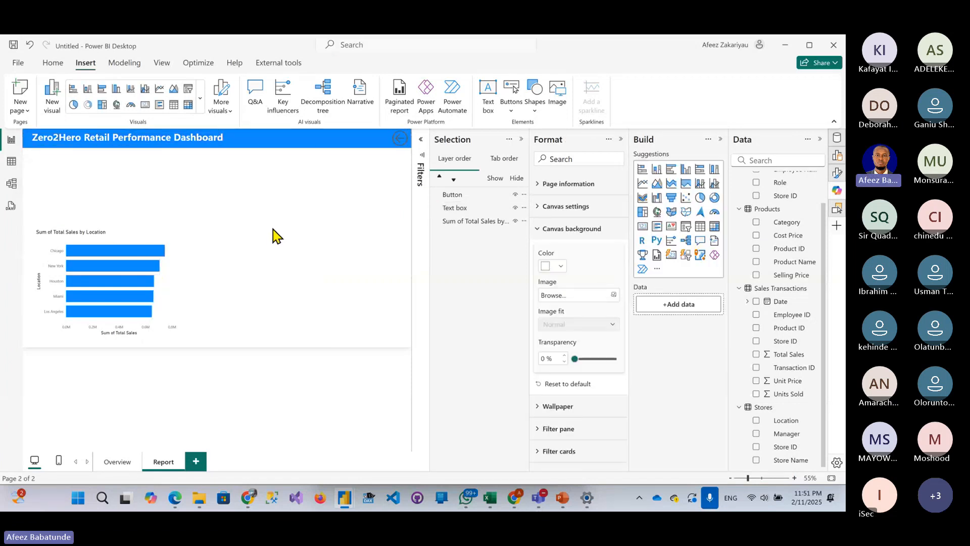
- Set the icon line color of the Report page's back button to white
{"action": "left_click", "coordinate": [400, 144]}
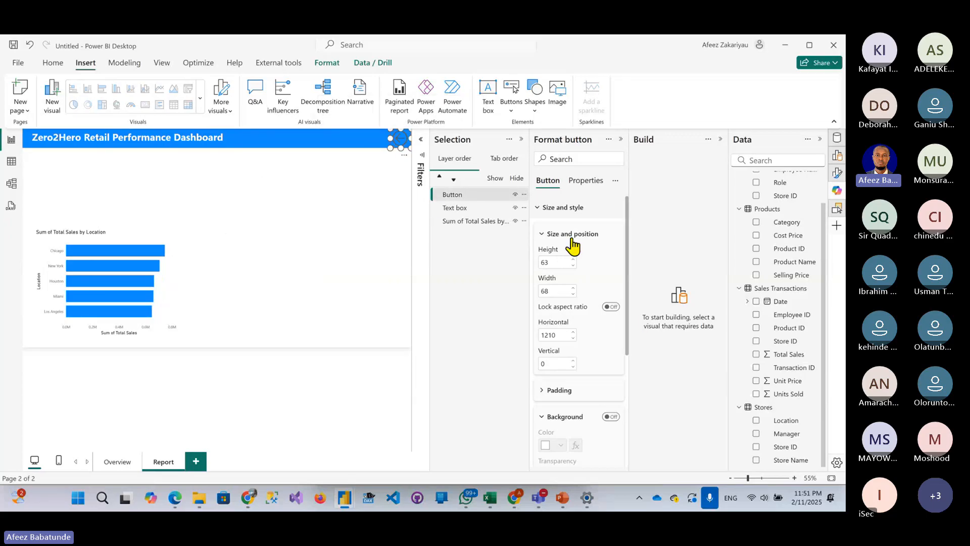
{"action": "left_click", "coordinate": [587, 186]}
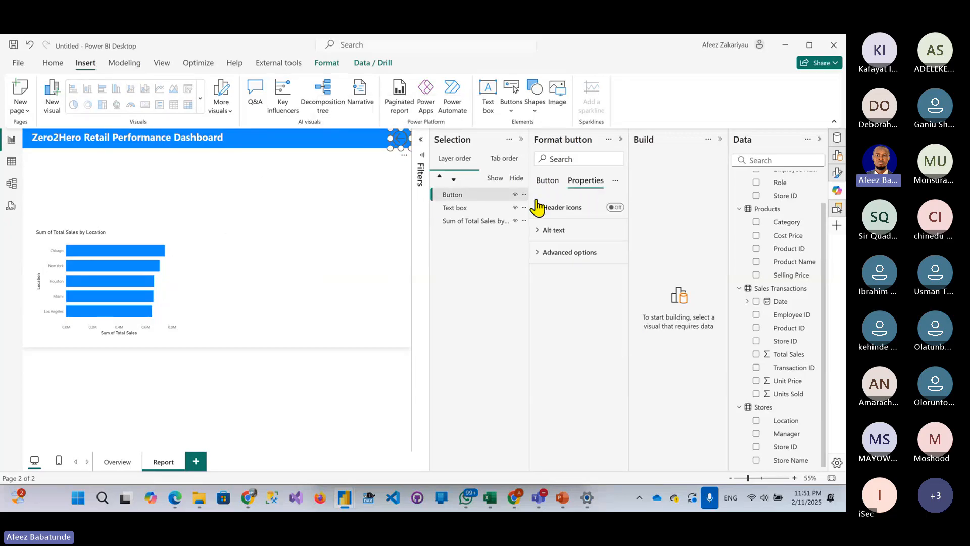
{"action": "left_click", "coordinate": [547, 181]}
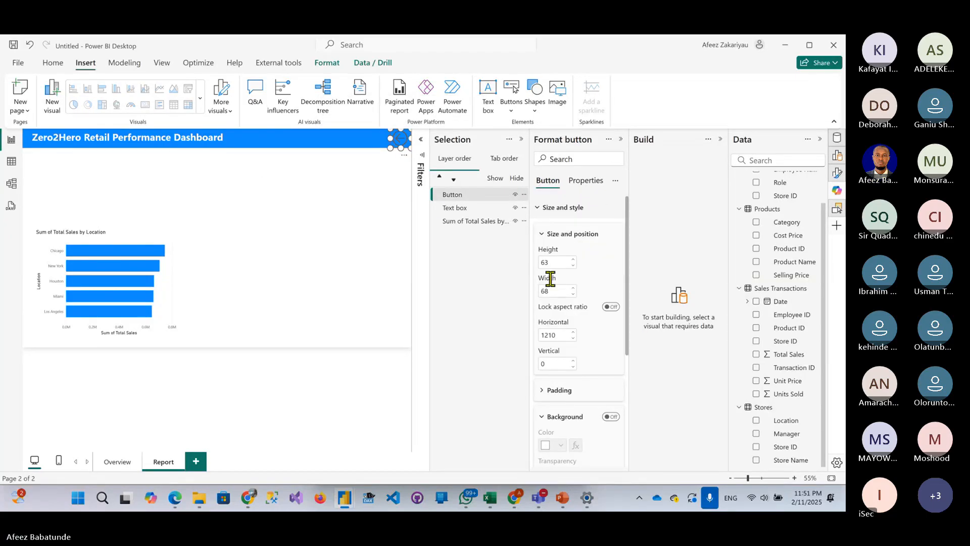
{"action": "scroll", "coordinate": [551, 278], "scroll_direction": "down", "scroll_amount": 3}
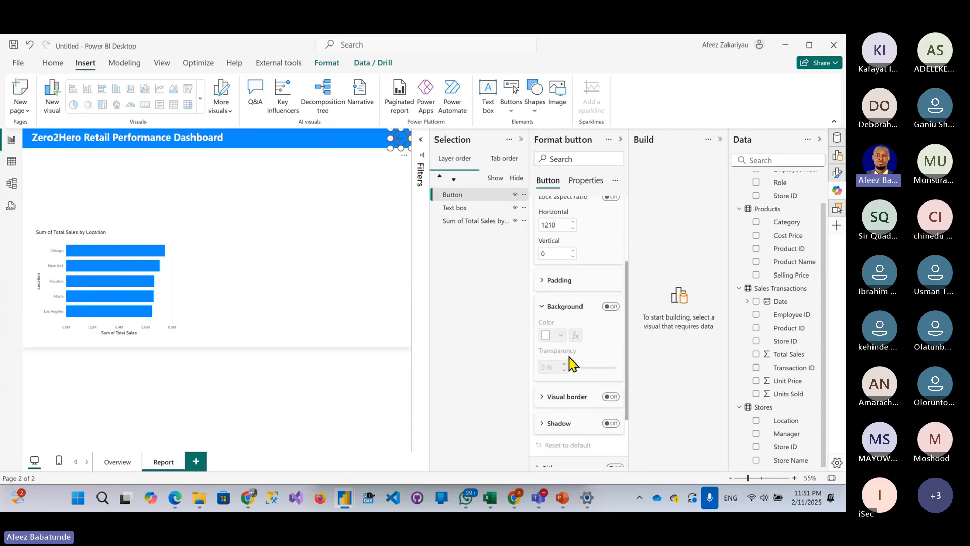
{"action": "scroll", "coordinate": [570, 363], "scroll_direction": "down", "scroll_amount": 2}
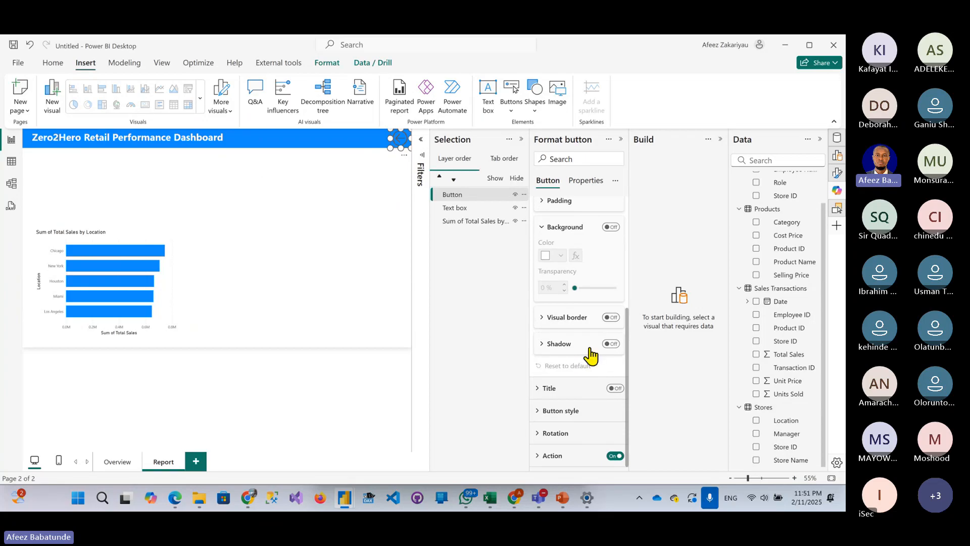
{"action": "left_click", "coordinate": [559, 411]}
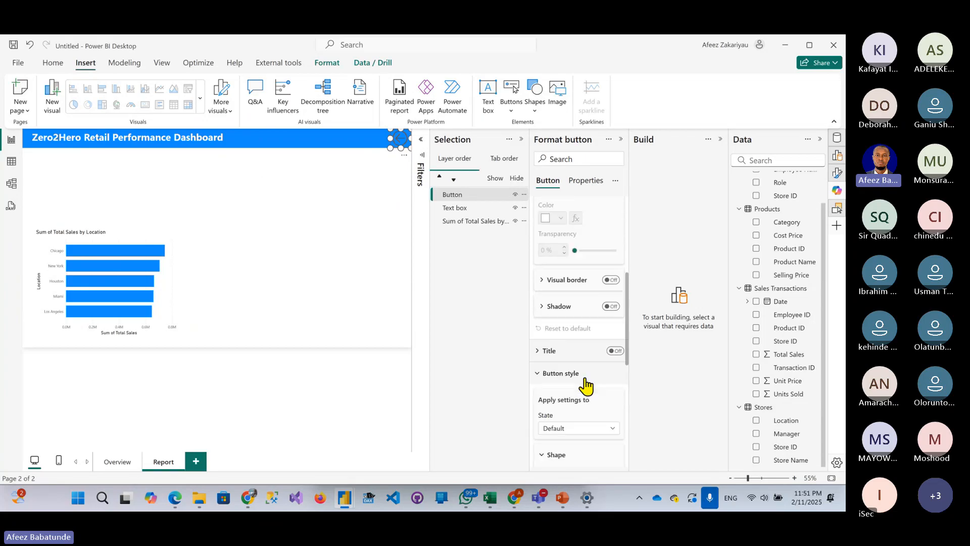
{"action": "scroll", "coordinate": [587, 384], "scroll_direction": "down", "scroll_amount": 5}
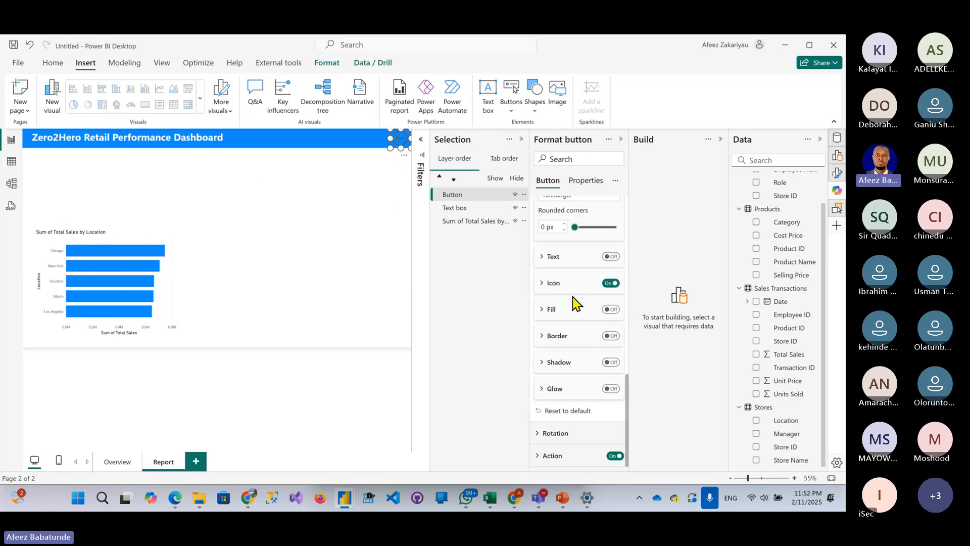
{"action": "left_click", "coordinate": [547, 284]}
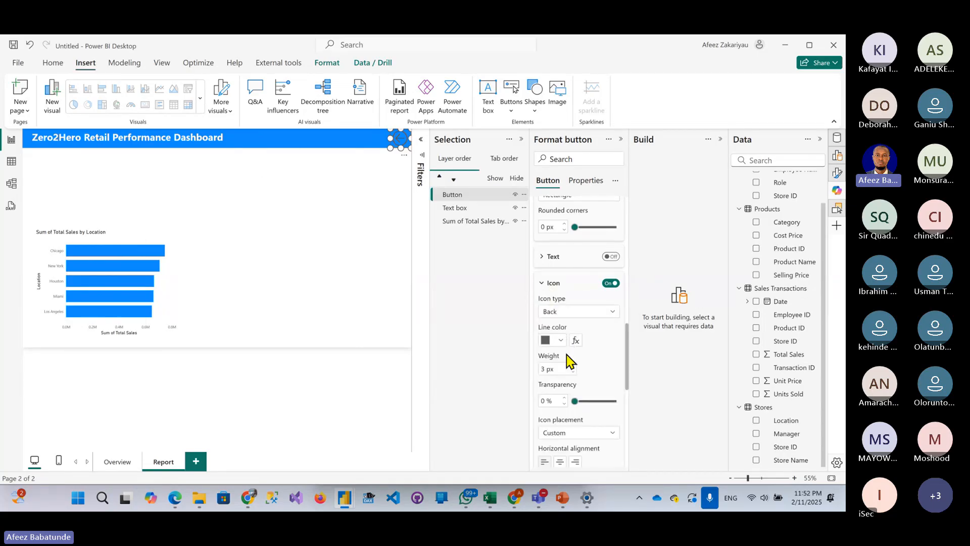
{"action": "left_click", "coordinate": [561, 342]}
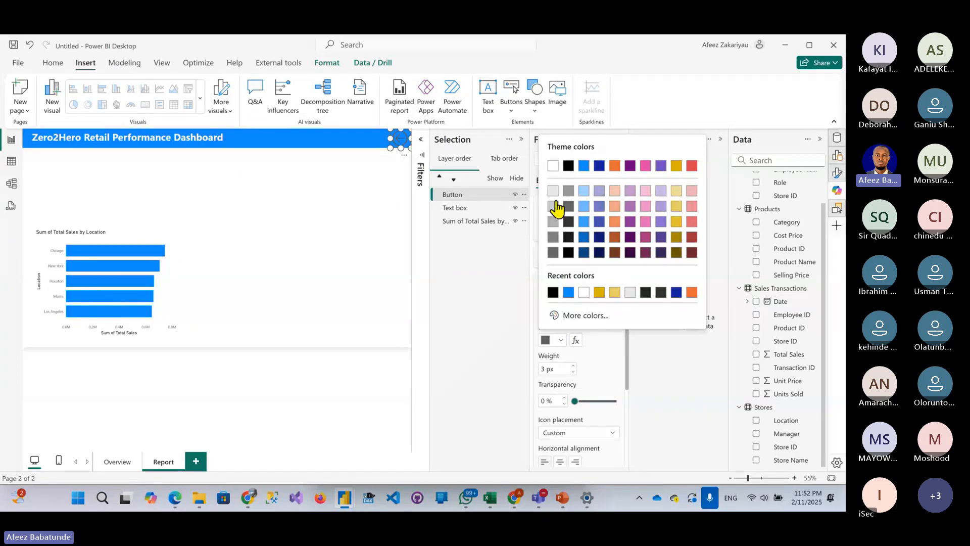
{"action": "left_click", "coordinate": [553, 167]}
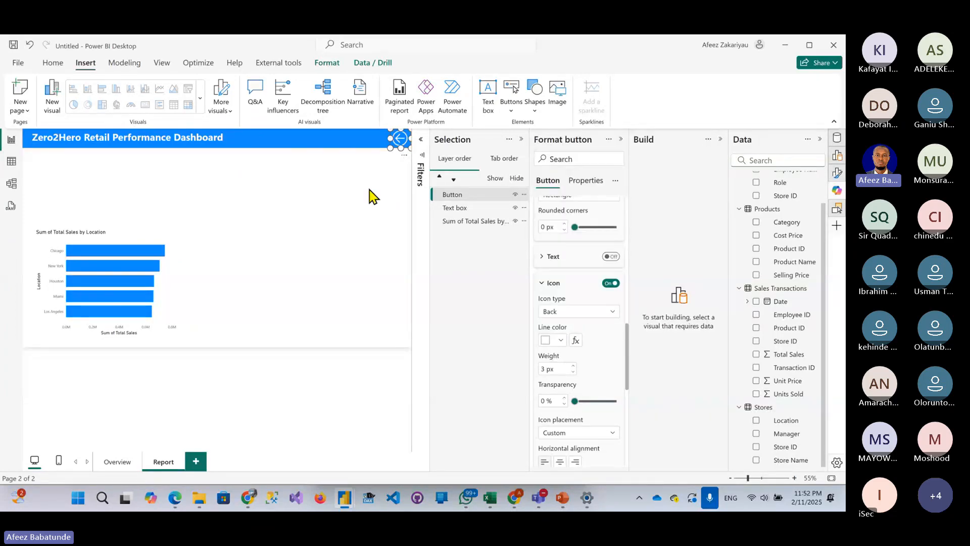
{"action": "left_click", "coordinate": [270, 202]}
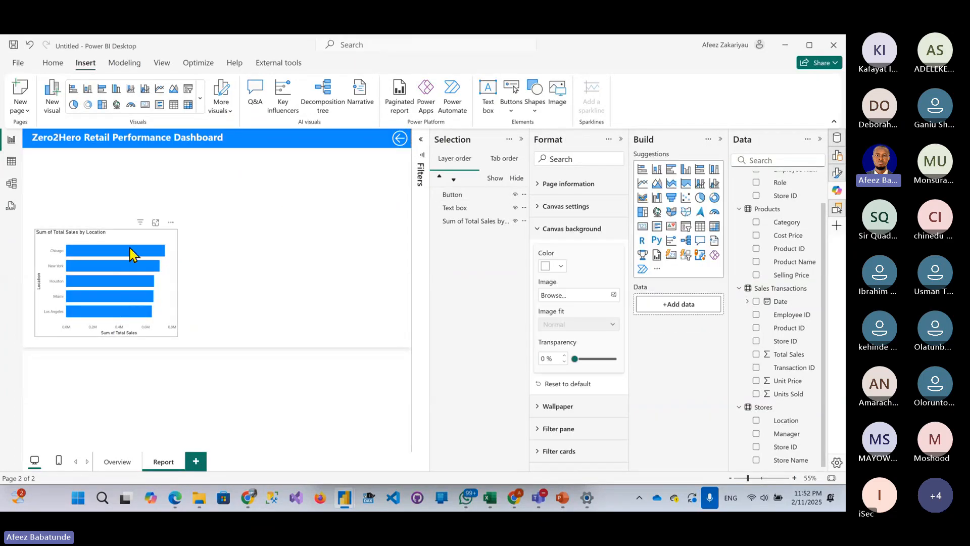
- Hide the Selection, Format and Data panes to enlarge the report canvas
{"action": "left_click", "coordinate": [151, 238]}
{"action": "left_click", "coordinate": [120, 184]}
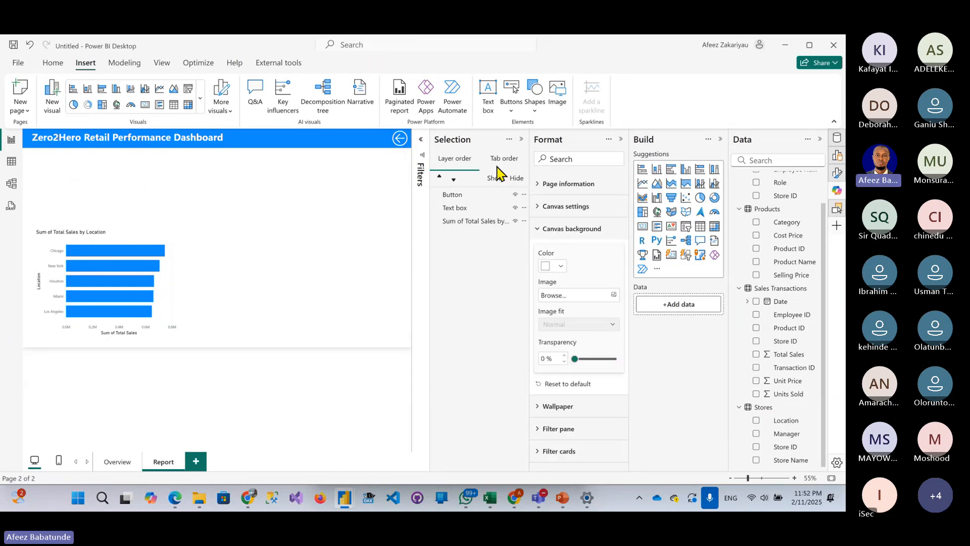
{"action": "left_click", "coordinate": [520, 142]}
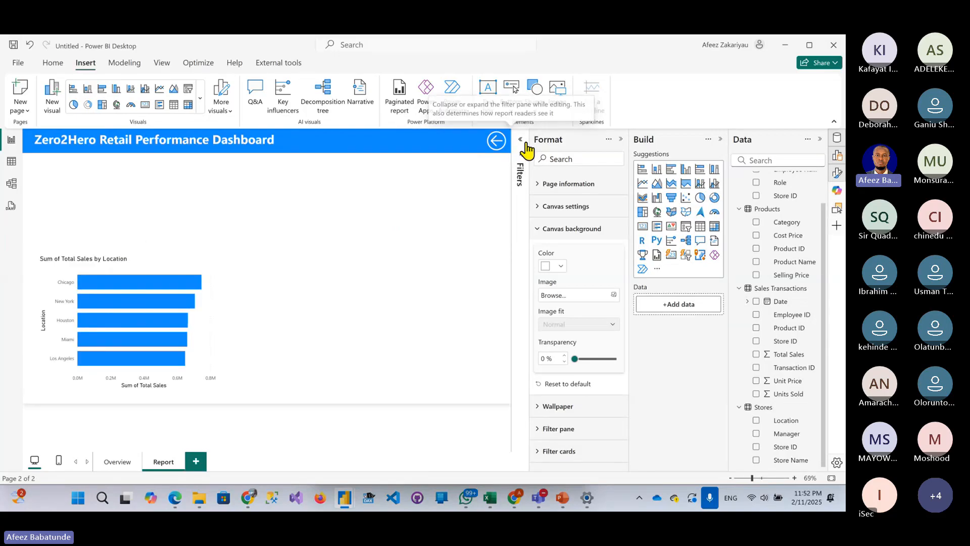
{"action": "left_click", "coordinate": [622, 141]}
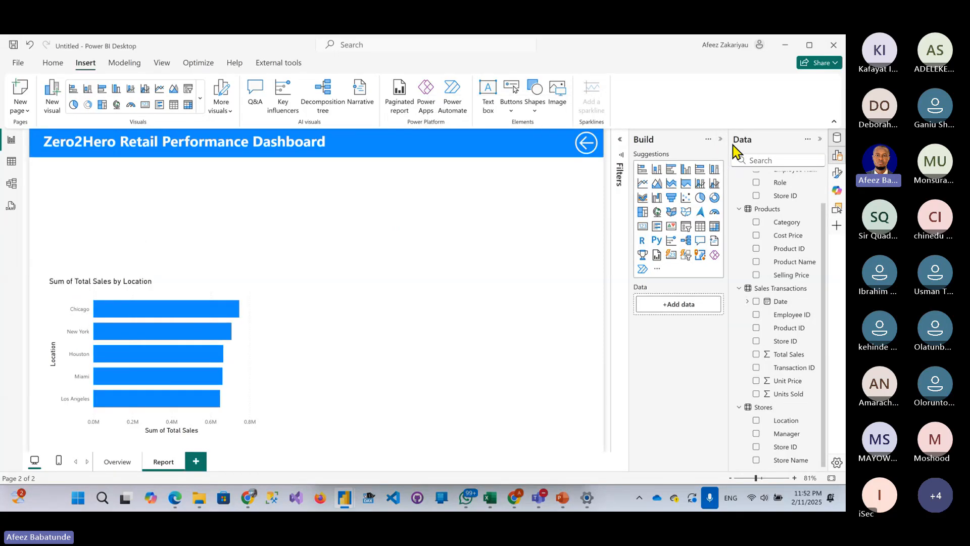
{"action": "left_click", "coordinate": [819, 140]}
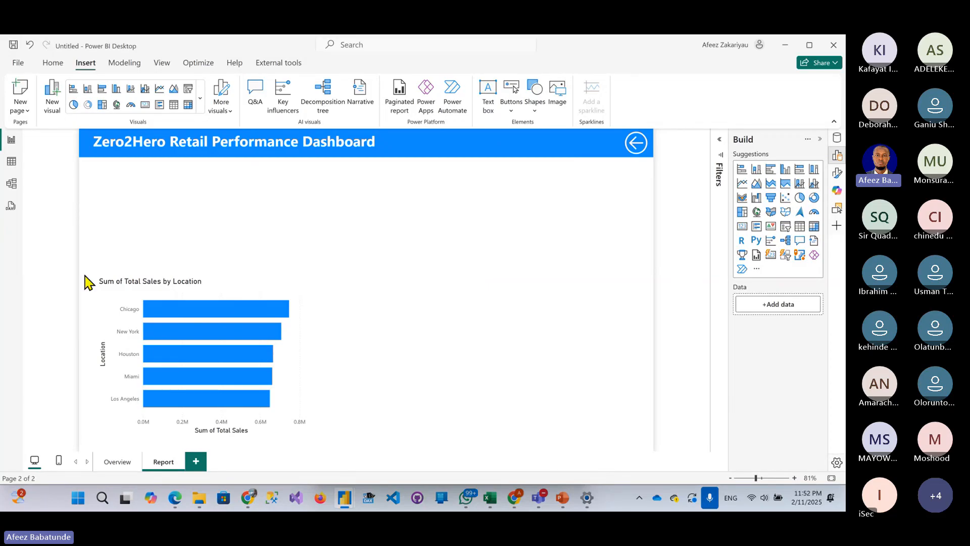
- Open the Overview page, try a white canvas background, and set it to the bright blue theme color
{"action": "left_click", "coordinate": [117, 461]}
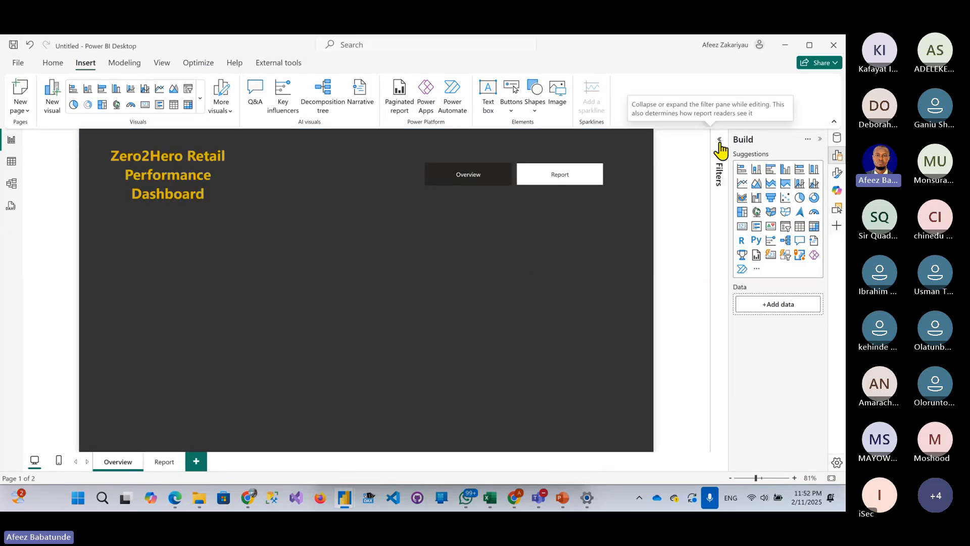
{"action": "left_click", "coordinate": [837, 173]}
{"action": "left_click", "coordinate": [662, 229]}
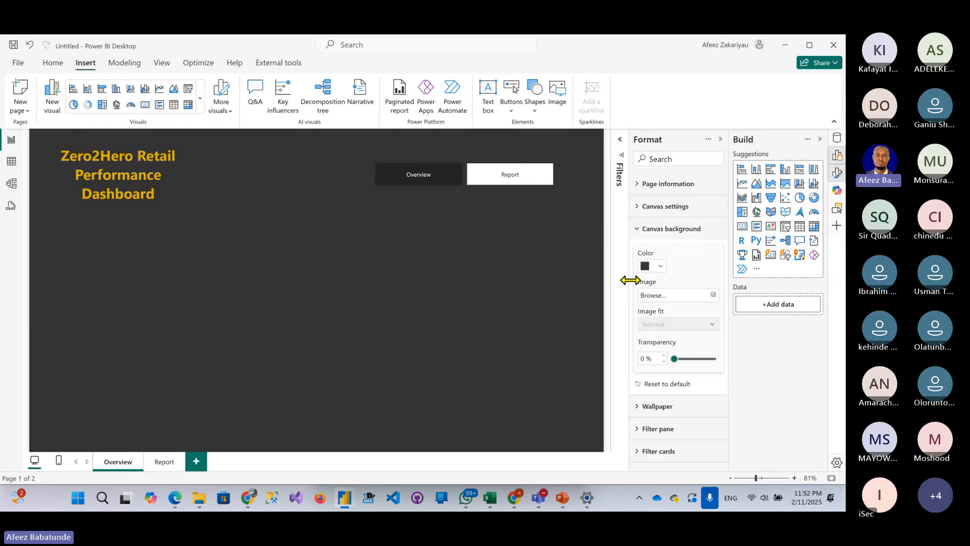
{"action": "left_click", "coordinate": [648, 266]}
{"action": "left_click", "coordinate": [653, 304]}
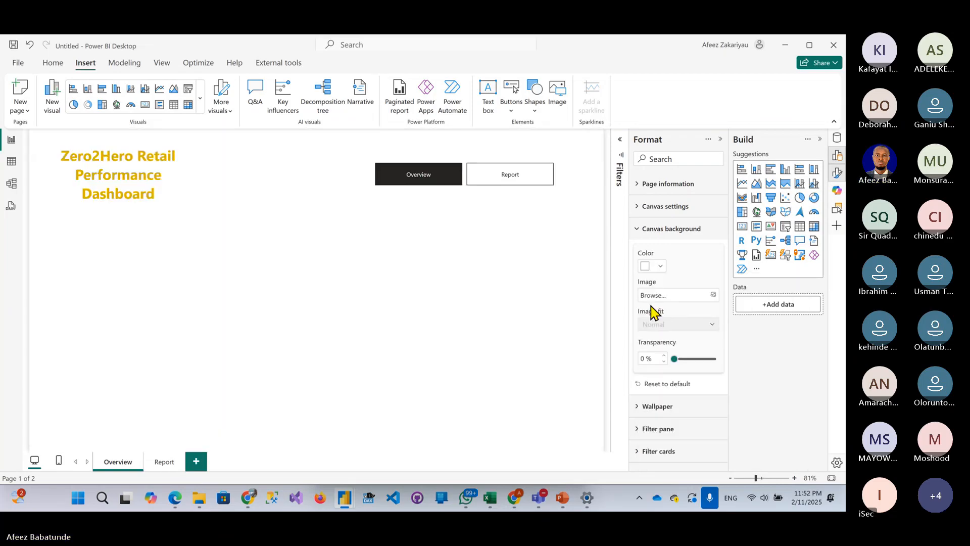
{"action": "left_click", "coordinate": [651, 266]}
{"action": "left_click", "coordinate": [684, 305]}
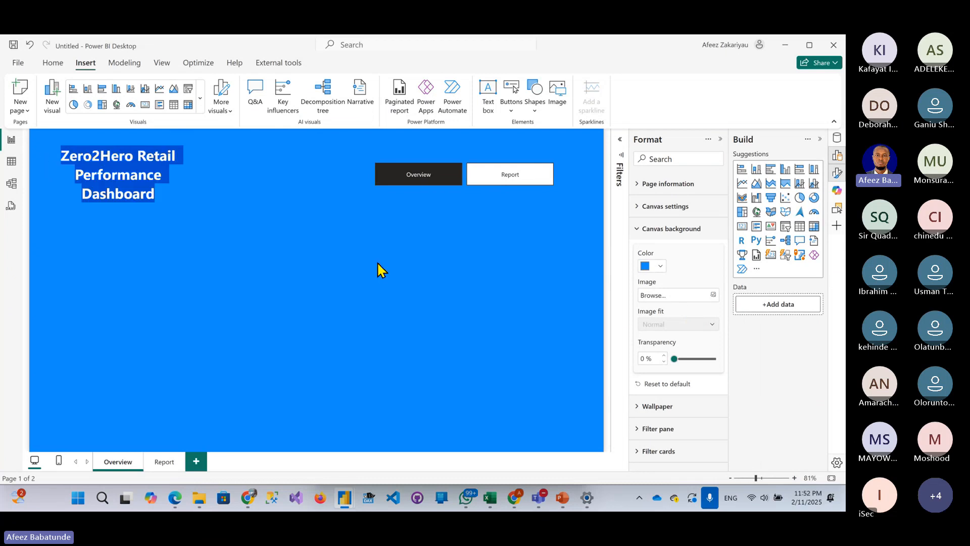
- Try white once more as the Overview canvas background and return it to bright blue
{"action": "left_click", "coordinate": [651, 266]}
{"action": "left_click", "coordinate": [653, 305]}
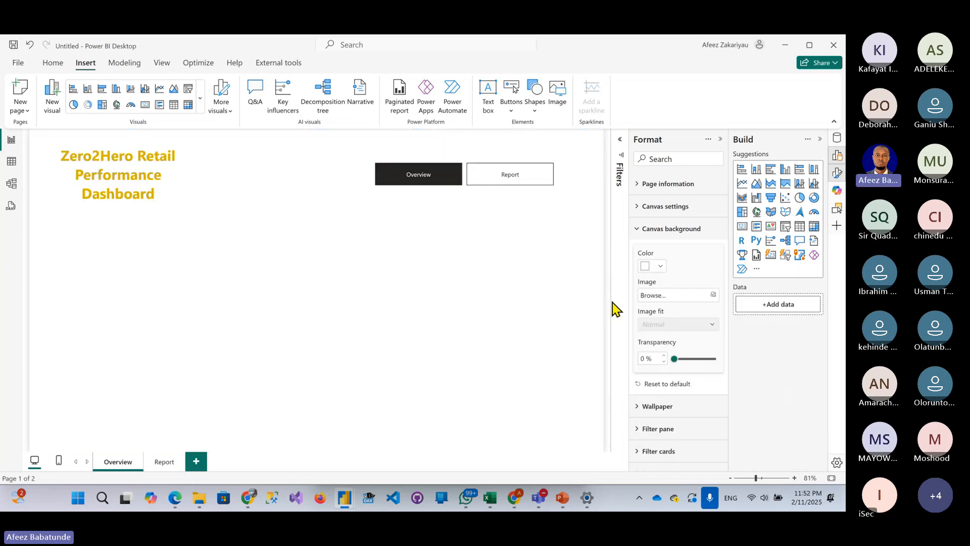
{"action": "left_click", "coordinate": [655, 268]}
{"action": "left_click", "coordinate": [682, 305]}
- Change the font color of the Overview page's title text to white
{"action": "left_click", "coordinate": [153, 192]}
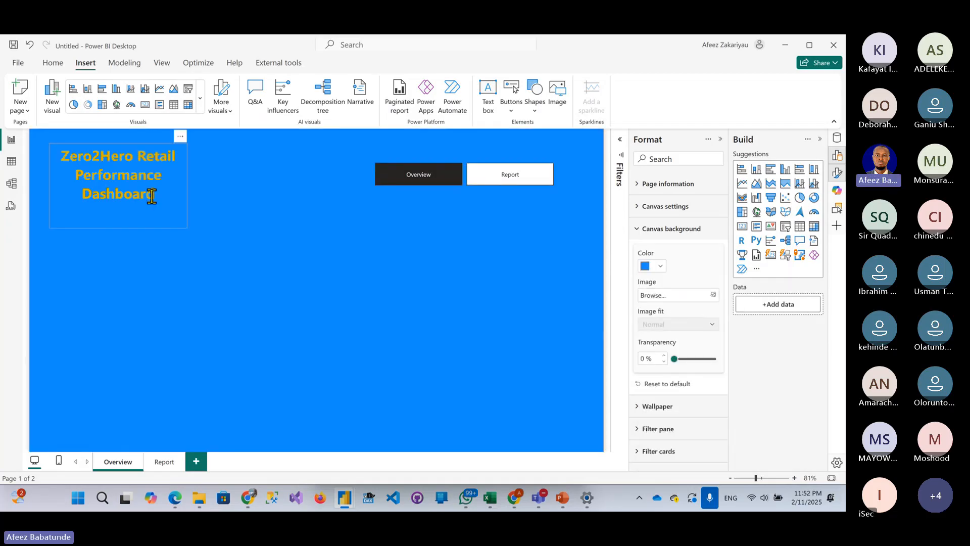
{"action": "left_click_drag", "start_coordinate": [156, 195], "coordinate": [61, 155]}
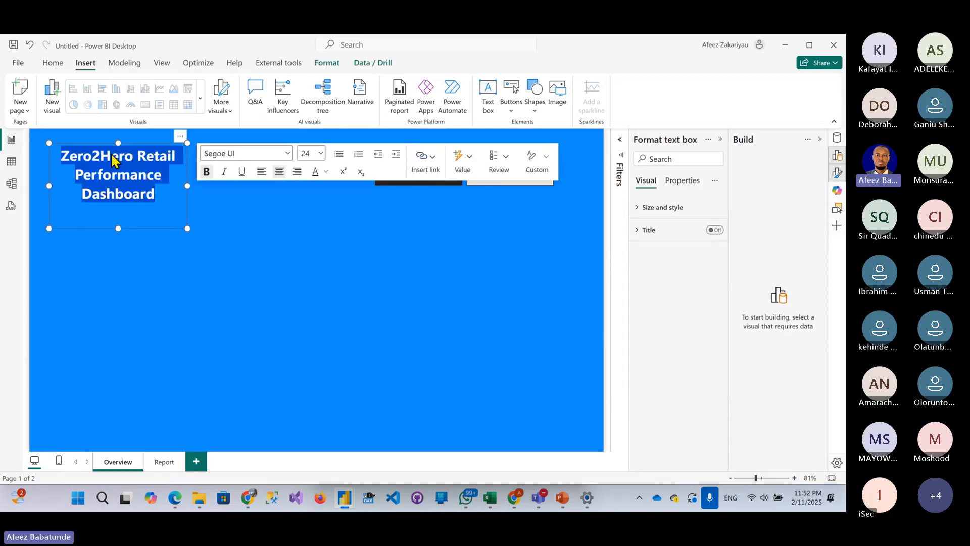
{"action": "left_click", "coordinate": [326, 172]}
{"action": "left_click", "coordinate": [338, 211]}
{"action": "left_click", "coordinate": [191, 301]}
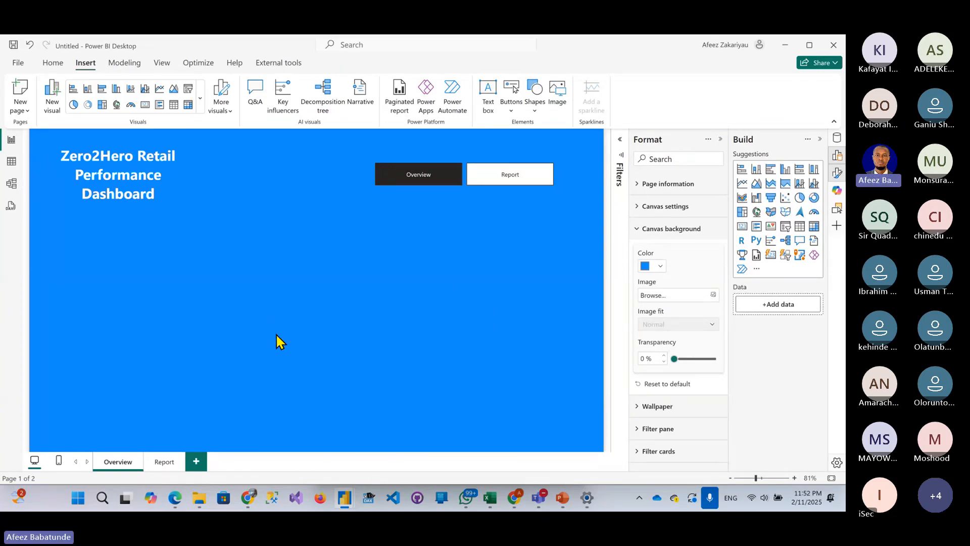
- Add an empty card visual to the Report page and shrink it to a small box just below the title banner
{"action": "left_click", "coordinate": [163, 461]}
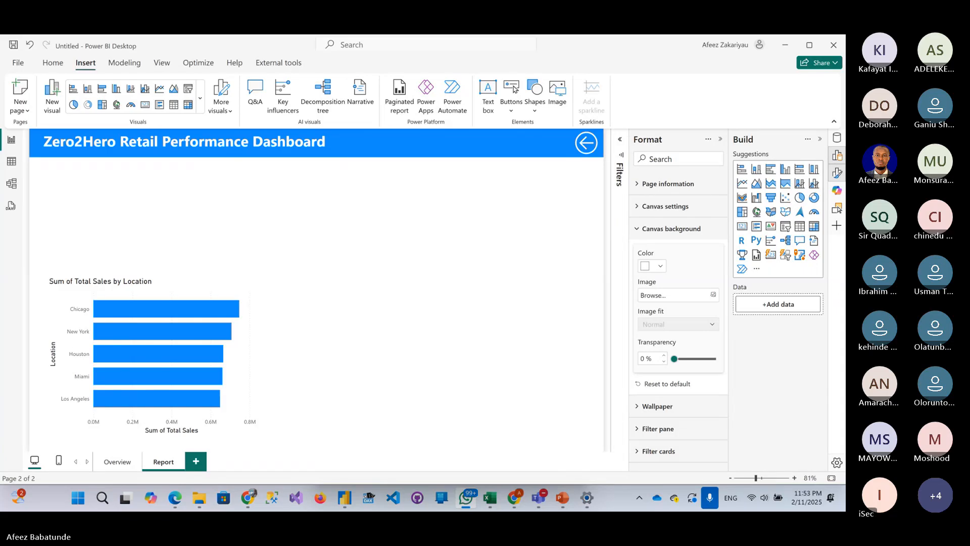
{"action": "left_click", "coordinate": [277, 227]}
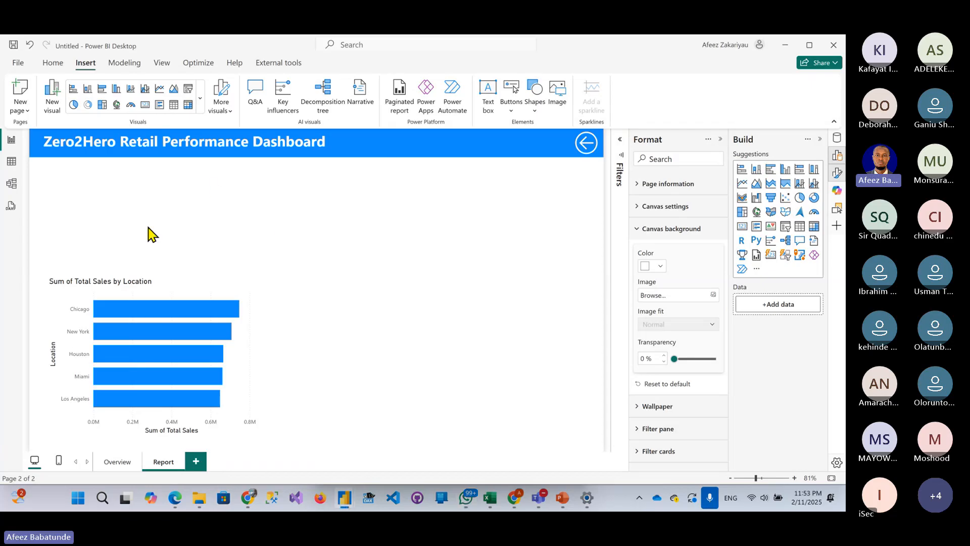
{"action": "left_click", "coordinate": [256, 152]}
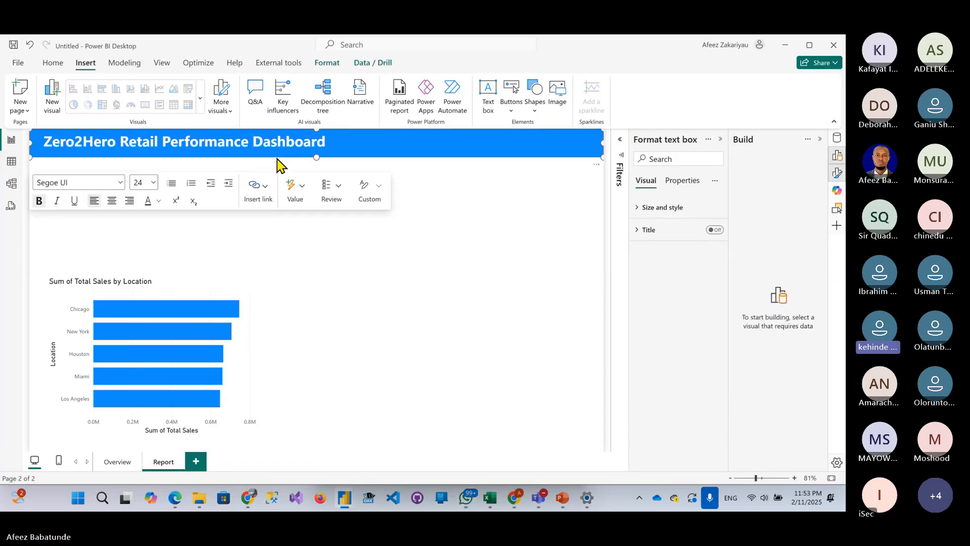
{"action": "left_click", "coordinate": [245, 232]}
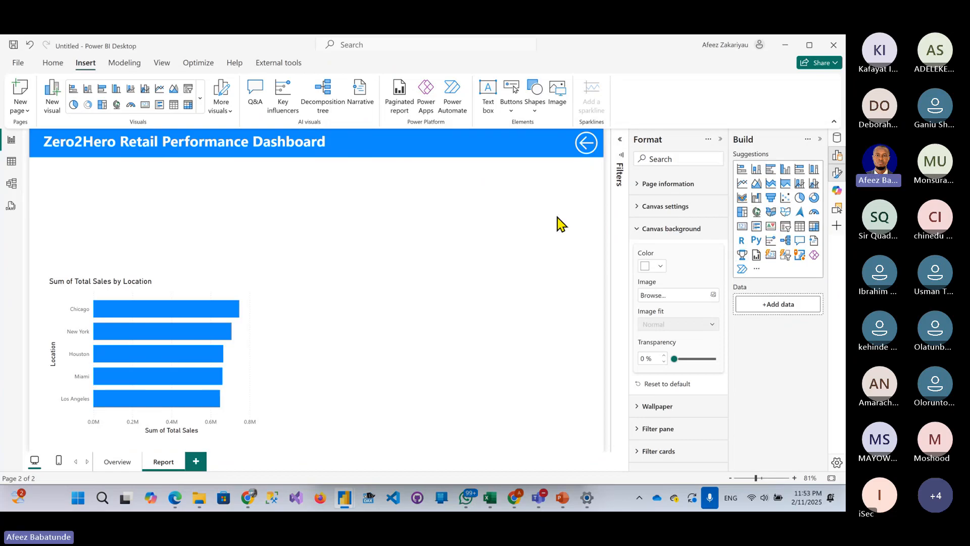
{"action": "left_click", "coordinate": [743, 227]}
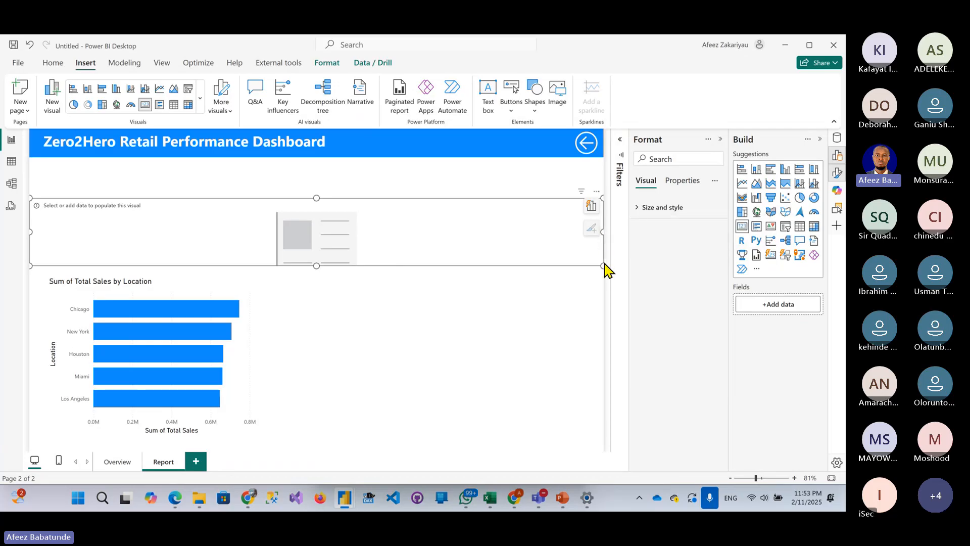
{"action": "left_click_drag", "start_coordinate": [602, 265], "coordinate": [163, 195]}
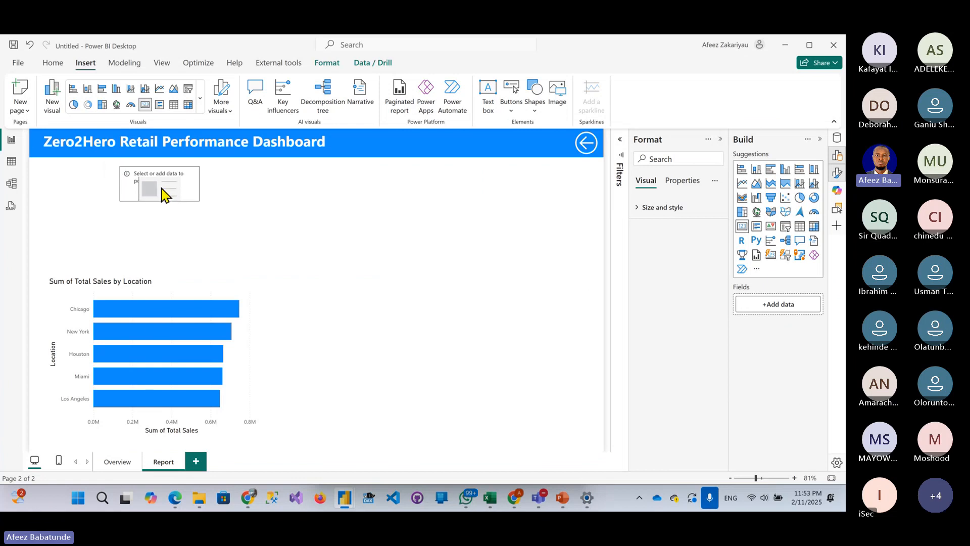
- Move the total sales bar chart up and to the right, and shift the empty card slightly left beneath the banner
{"action": "left_click_drag", "start_coordinate": [171, 298], "coordinate": [249, 277]}
{"action": "left_click", "coordinate": [145, 190]}
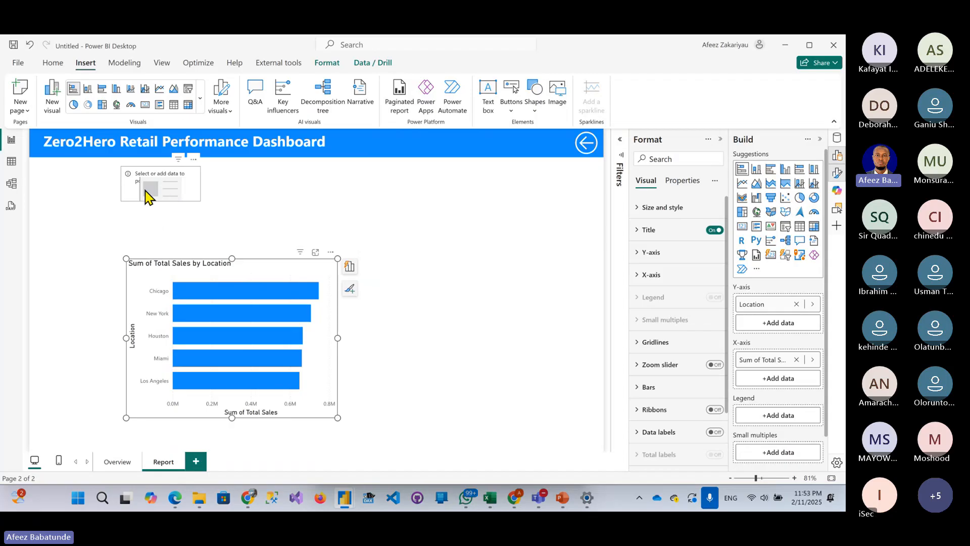
{"action": "left_click_drag", "start_coordinate": [151, 194], "coordinate": [132, 193]}
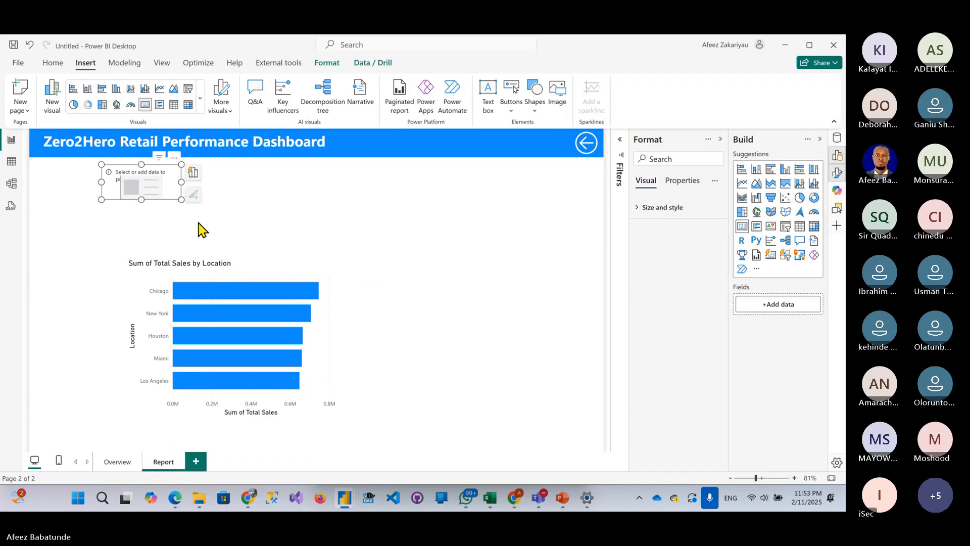
{"action": "left_click", "coordinate": [233, 227]}
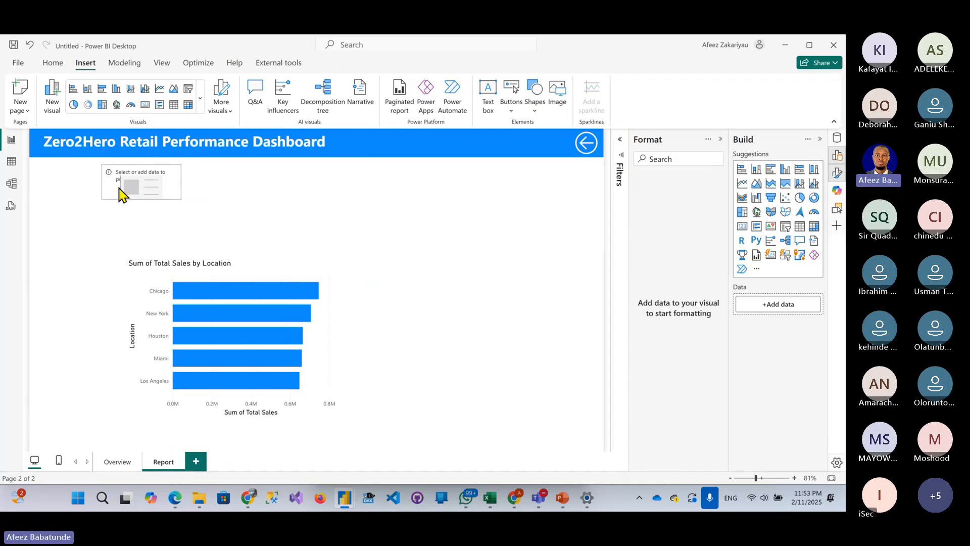
{"action": "left_click", "coordinate": [153, 188]}
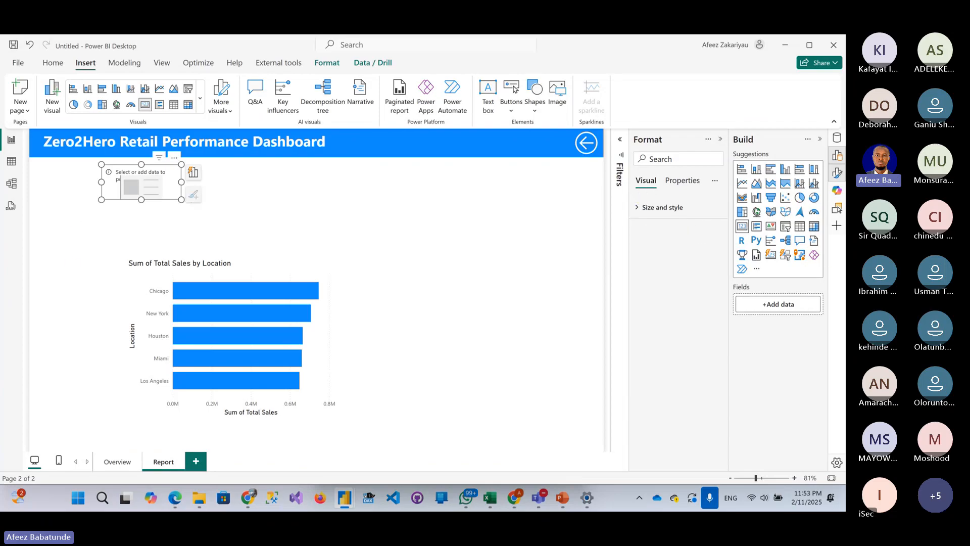
- Hide the Build pane to give the Report page's canvas more room
{"action": "left_click", "coordinate": [820, 141]}
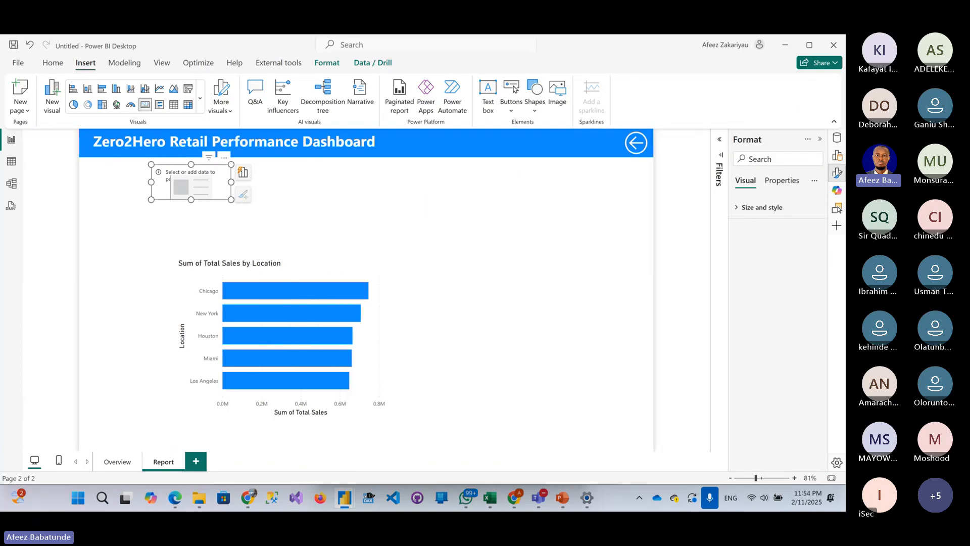
{"action": "key", "text": "alt+Tab"}
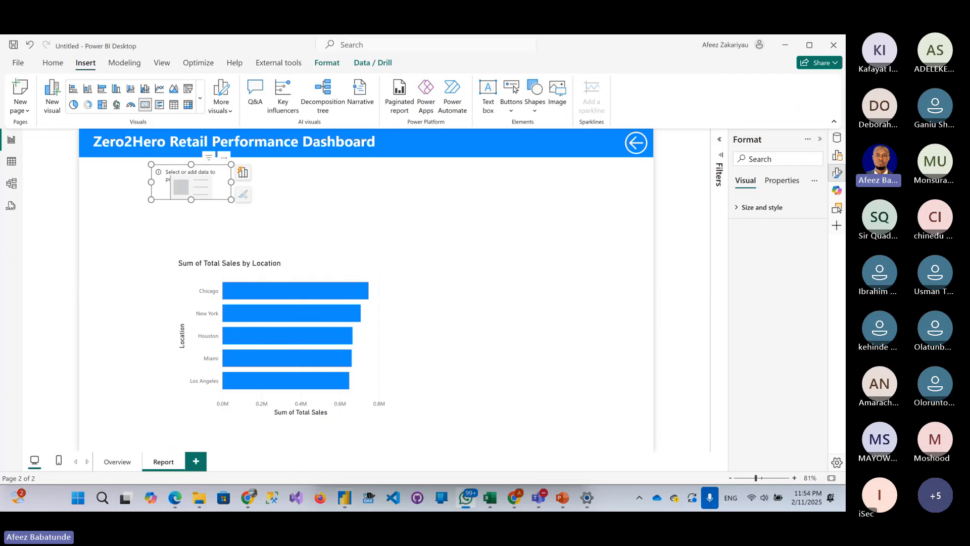
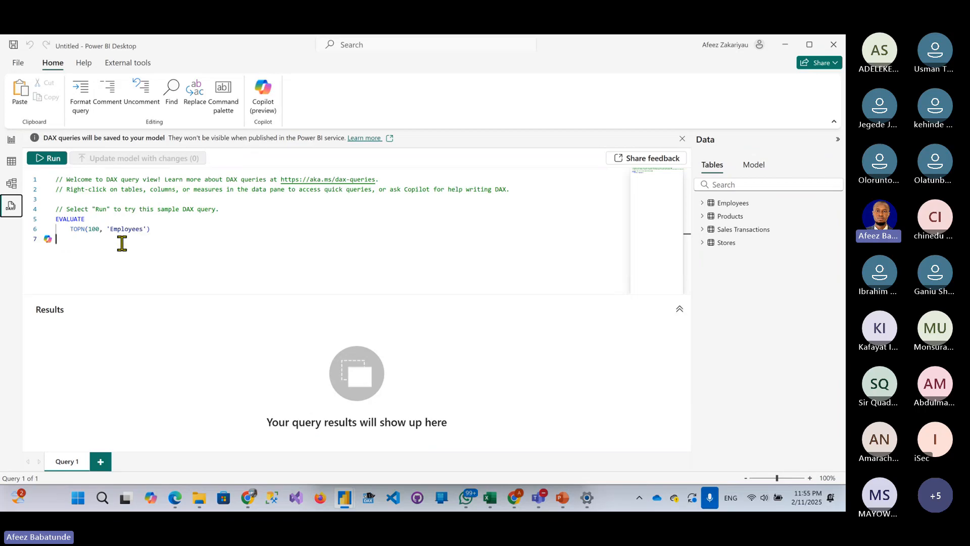
- Delete the sample EVALUATE and TOPN(100, 'Employees') lines from Query 1, leaving only the comments
{"action": "left_click", "coordinate": [96, 230]}
{"action": "left_click", "coordinate": [96, 251]}
{"action": "key", "text": "shift+Up"}
{"action": "key", "text": "shift+Up"}
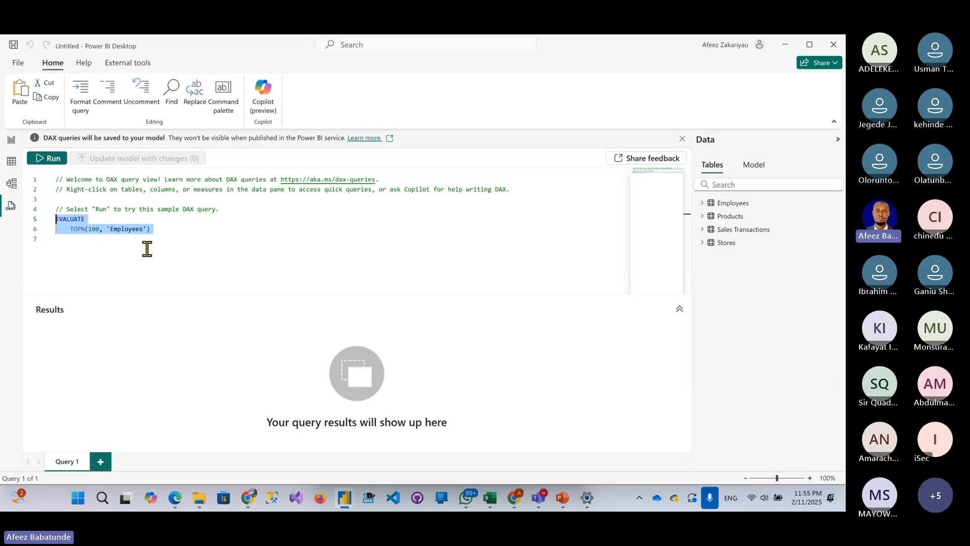
{"action": "key", "text": "Delete"}
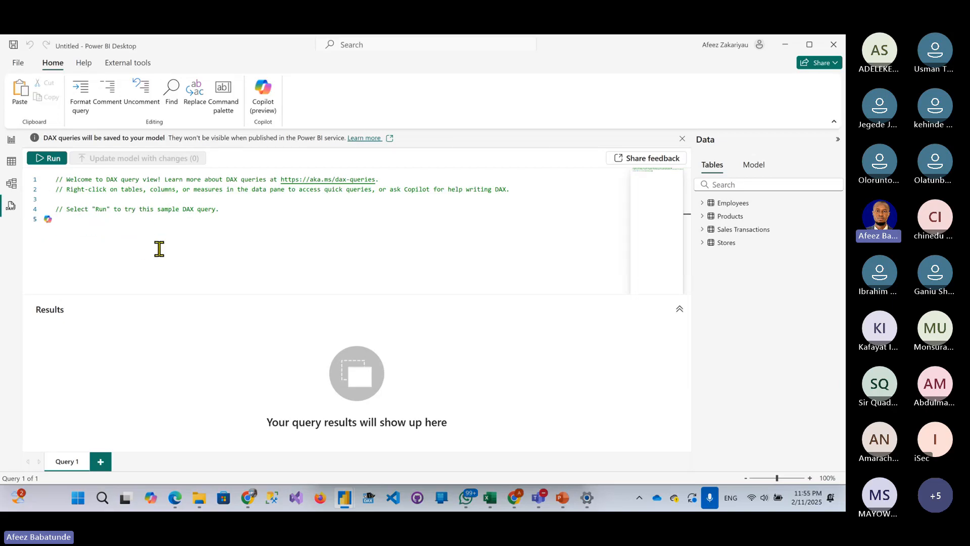
- Enter "total sales" on line 5 of Query 1 and run the query
{"action": "type", "text": "t"}
{"action": "key", "text": "BackSpace"}
{"action": "type", "text": "total sale"}
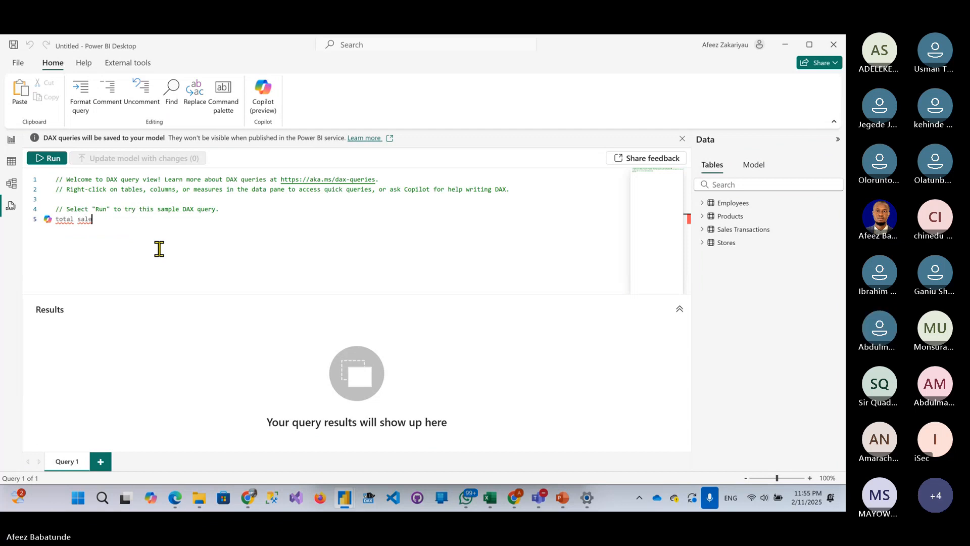
{"action": "type", "text": "s"}
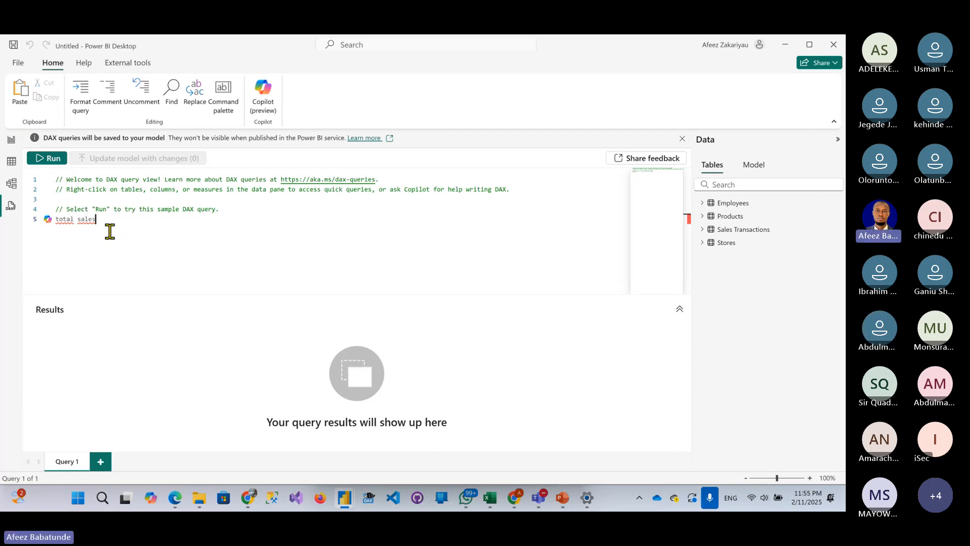
{"action": "left_click", "coordinate": [51, 158]}
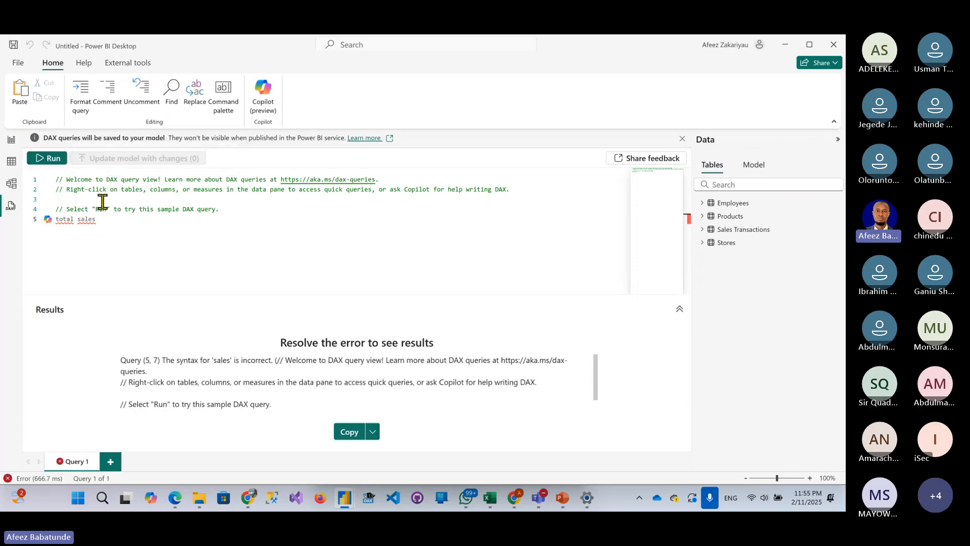
- Move the "total sales" text from line 5 into the inline Copilot prompt and submit it
{"action": "left_click", "coordinate": [48, 221]}
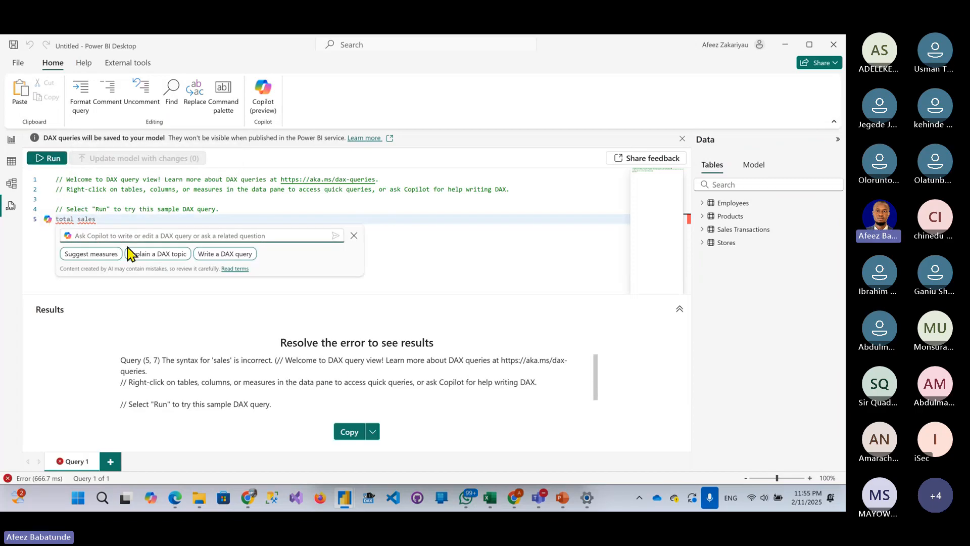
{"action": "left_click_drag", "start_coordinate": [103, 222], "coordinate": [56, 219]}
{"action": "key", "text": "ctrl+c"}
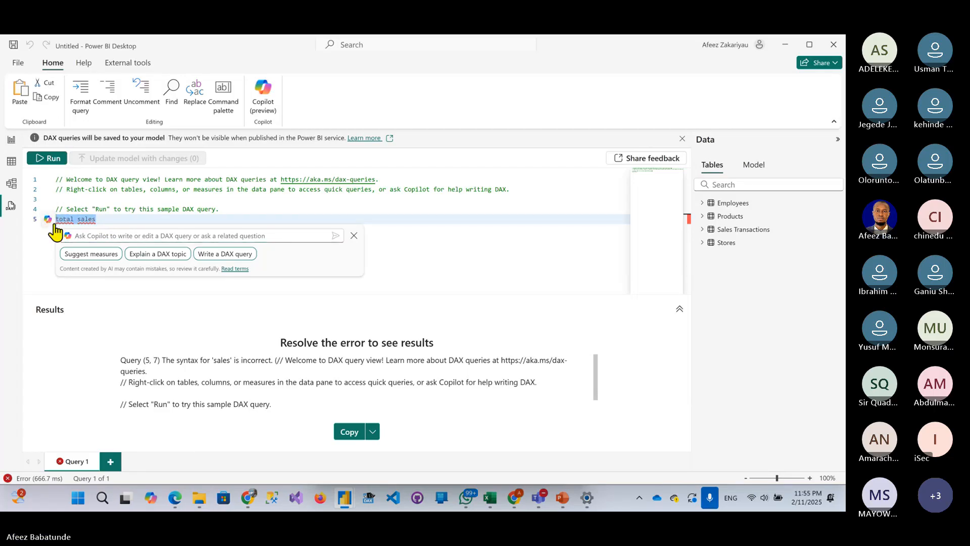
{"action": "key", "text": "BackSpace"}
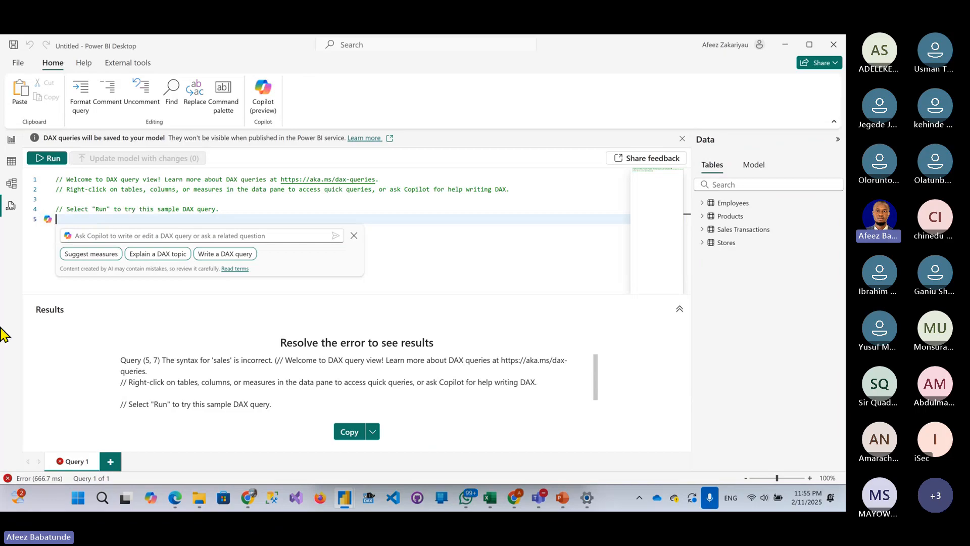
{"action": "left_click", "coordinate": [110, 237]}
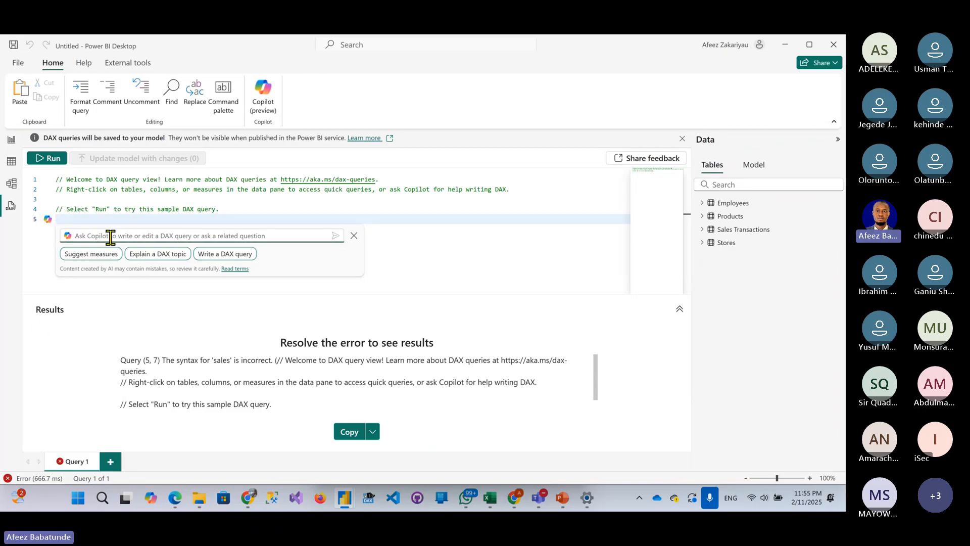
{"action": "key", "text": "ctrl+v"}
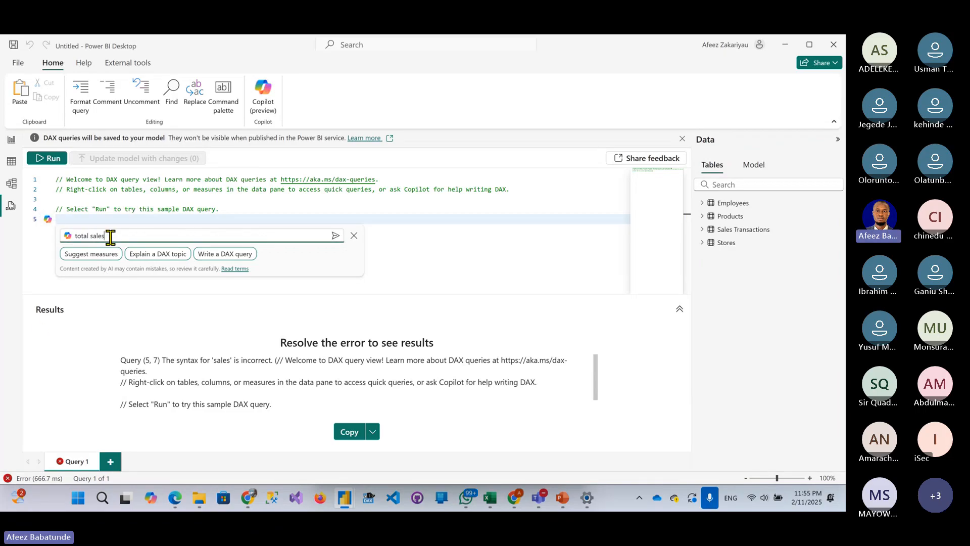
{"action": "left_click", "coordinate": [336, 236]}
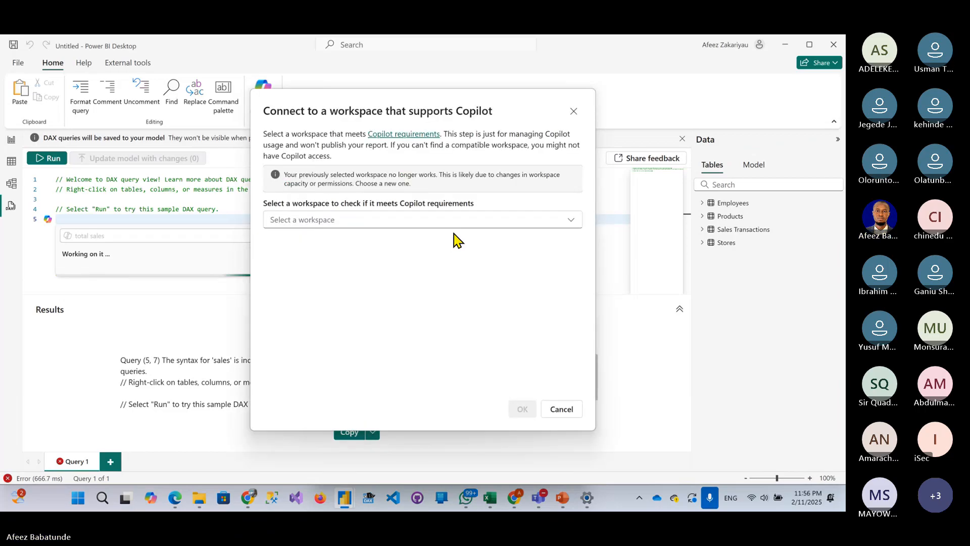
- Try to find a Copilot-compatible workspace by searching "wo", "Yo" and "lakeh", and dismiss the workspace dialogs
{"action": "left_click", "coordinate": [433, 220]}
{"action": "left_click", "coordinate": [363, 239]}
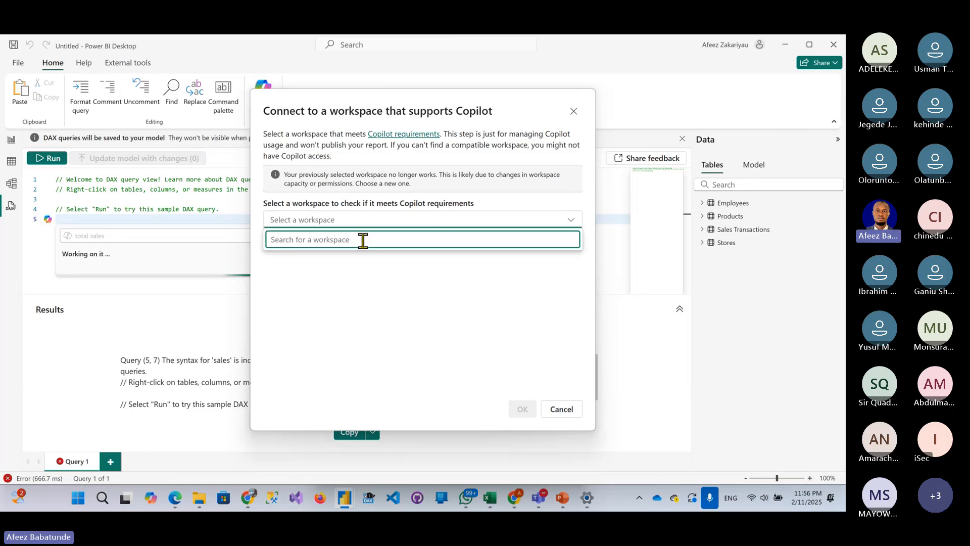
{"action": "type", "text": "wo"}
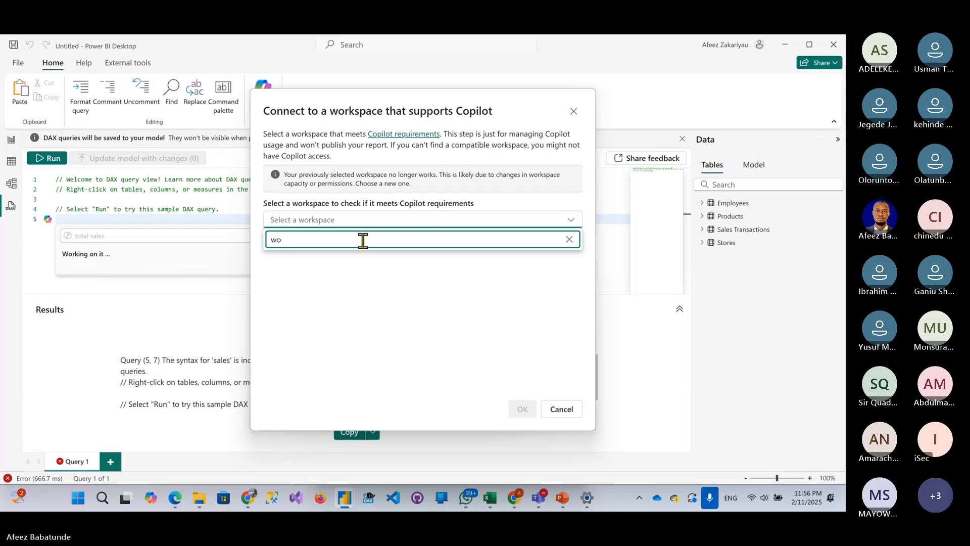
{"action": "key", "text": "BackSpace"}
{"action": "key", "text": "BackSpace"}
{"action": "type", "text": "Yo"}
{"action": "key", "text": "BackSpace"}
{"action": "key", "text": "BackSpace"}
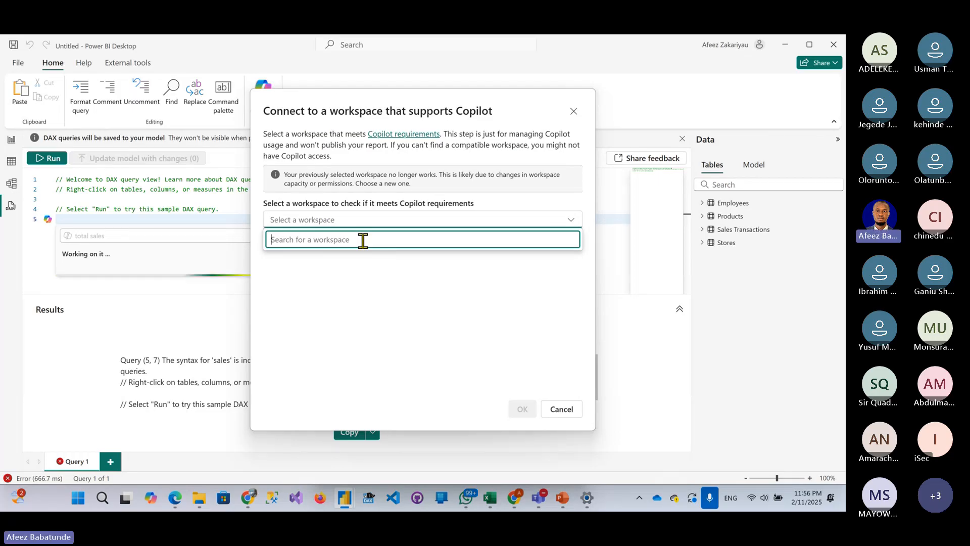
{"action": "type", "text": "Yout"}
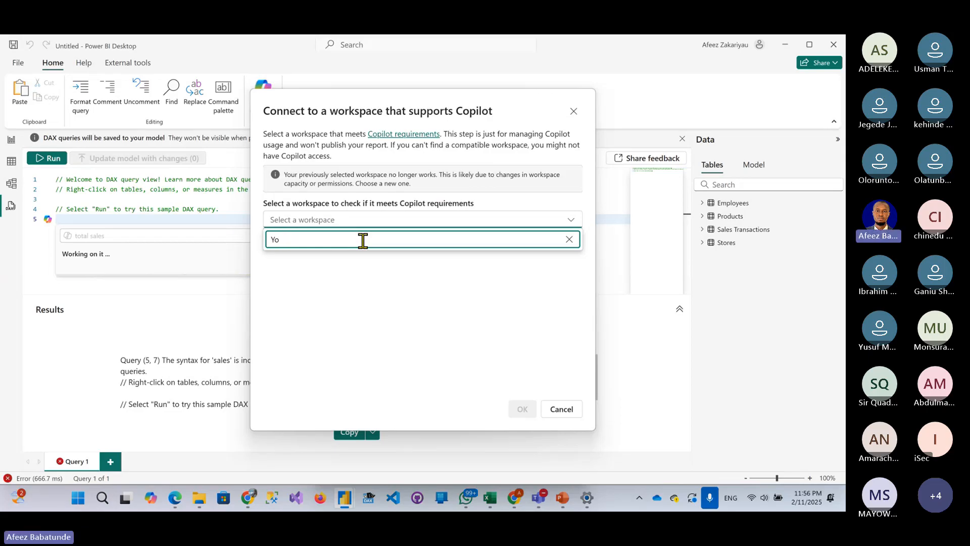
{"action": "key", "text": "BackSpace"}
{"action": "key", "text": "BackSpace"}
{"action": "key", "text": "BackSpace"}
{"action": "key", "text": "BackSpace"}
{"action": "type", "text": "la"}
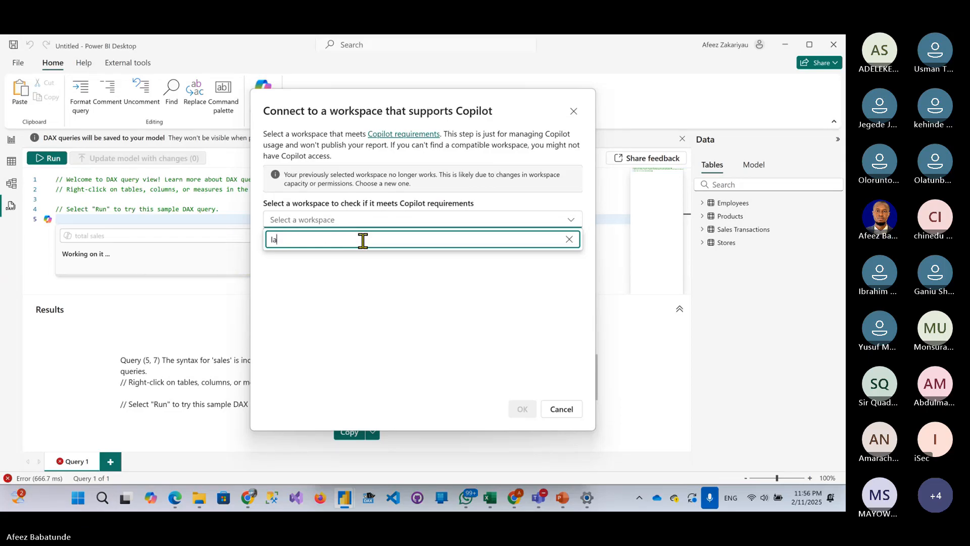
{"action": "type", "text": "keh"}
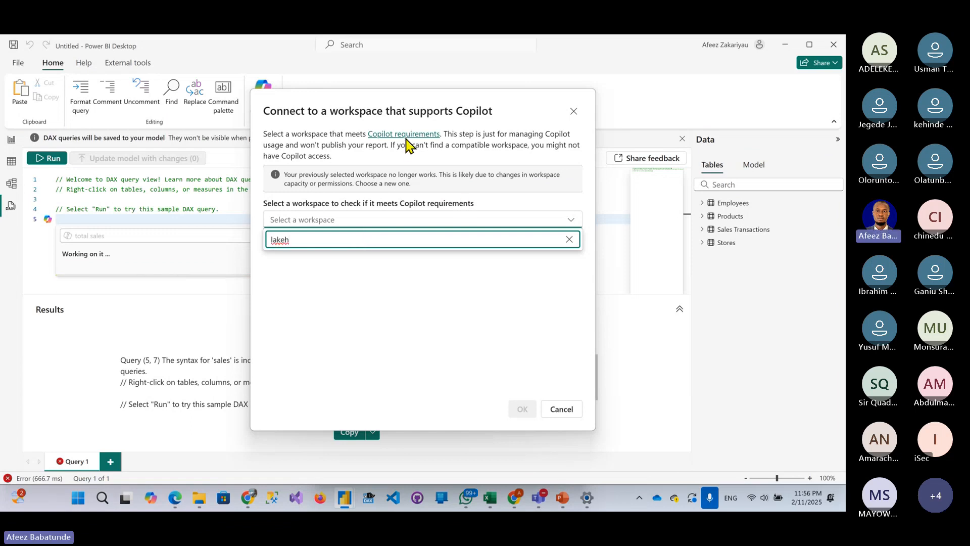
{"action": "left_click", "coordinate": [564, 410]}
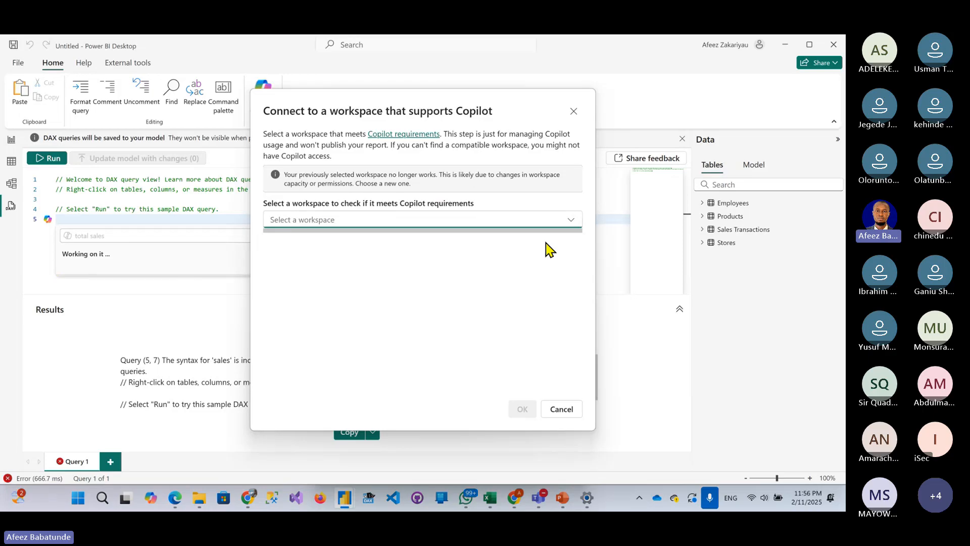
{"action": "left_click", "coordinate": [560, 409]}
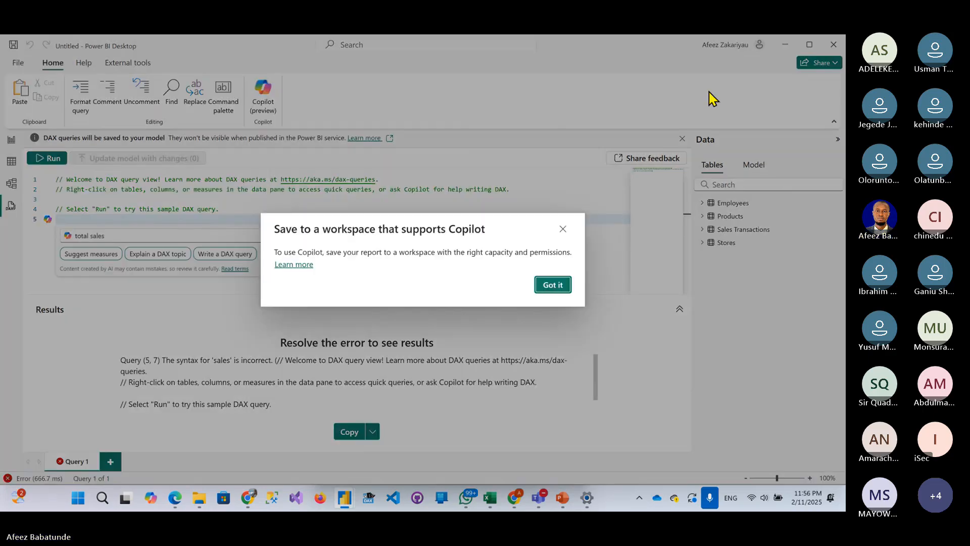
{"action": "left_click", "coordinate": [553, 284]}
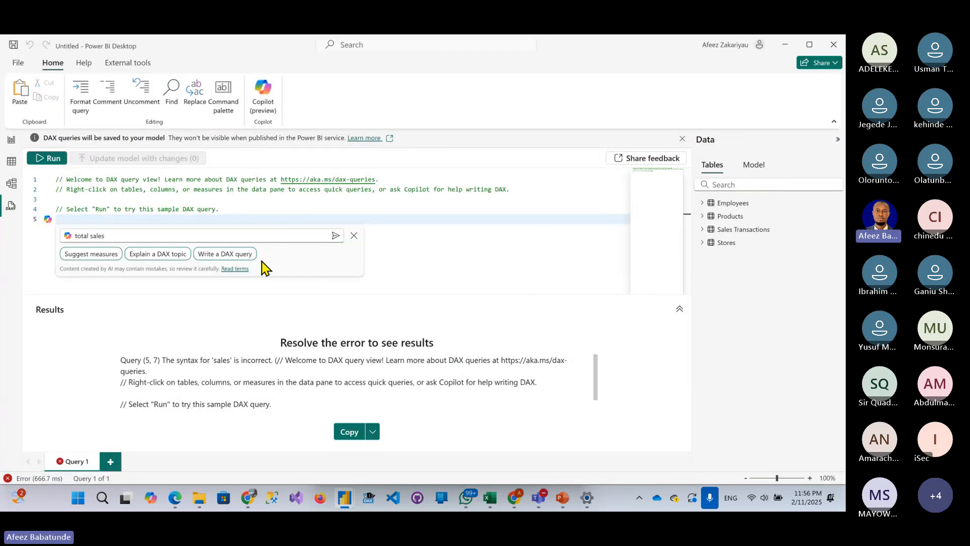
- Try Copilot's suggestion to write a DAX query, check the workspace choices and dismiss the dialogs
{"action": "left_click", "coordinate": [227, 256]}
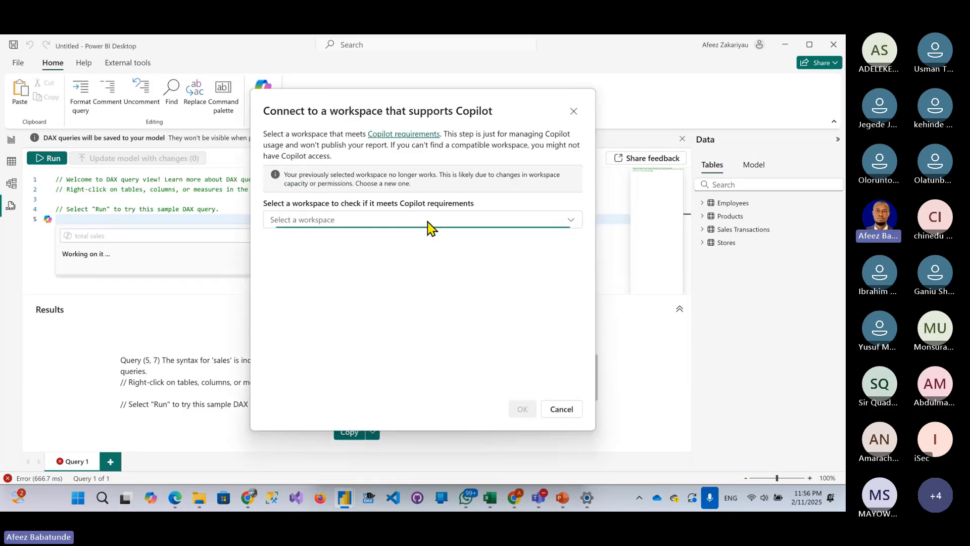
{"action": "left_click", "coordinate": [429, 222]}
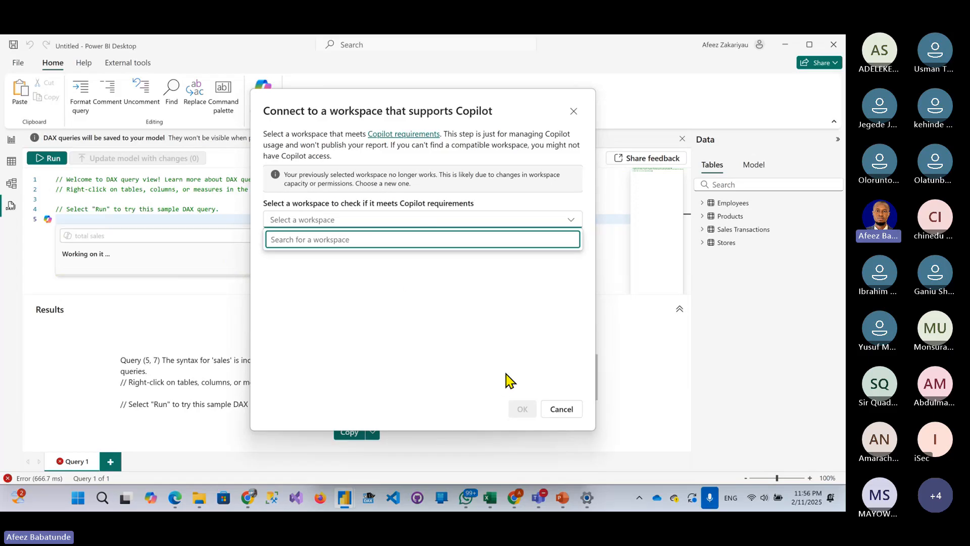
{"action": "left_click", "coordinate": [556, 410]}
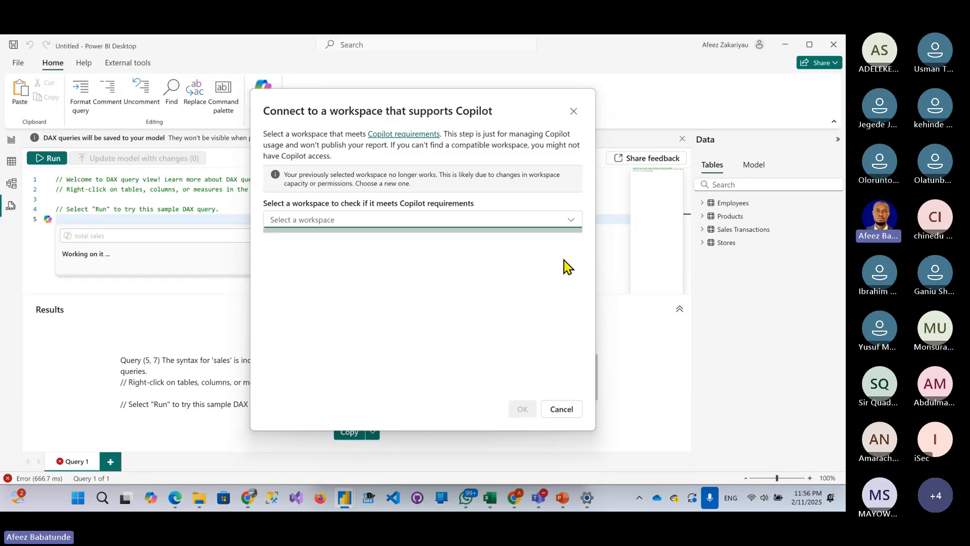
{"action": "left_click", "coordinate": [561, 410]}
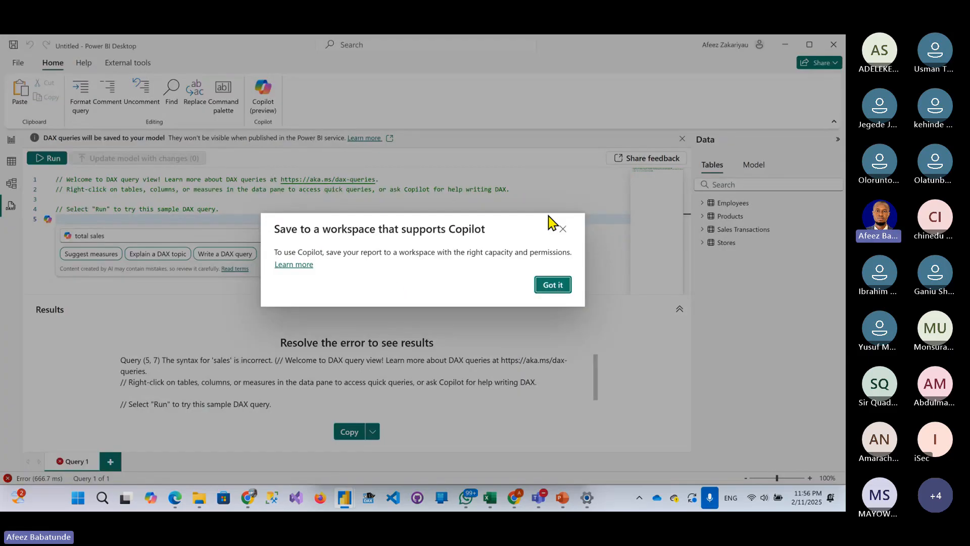
{"action": "left_click", "coordinate": [549, 287]}
{"action": "left_click", "coordinate": [736, 45]}
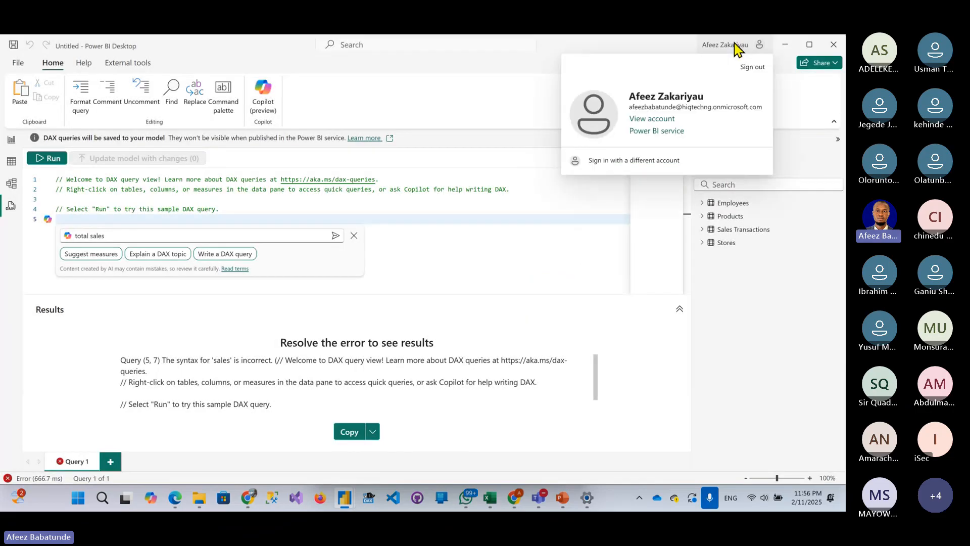
{"action": "left_click", "coordinate": [621, 161]}
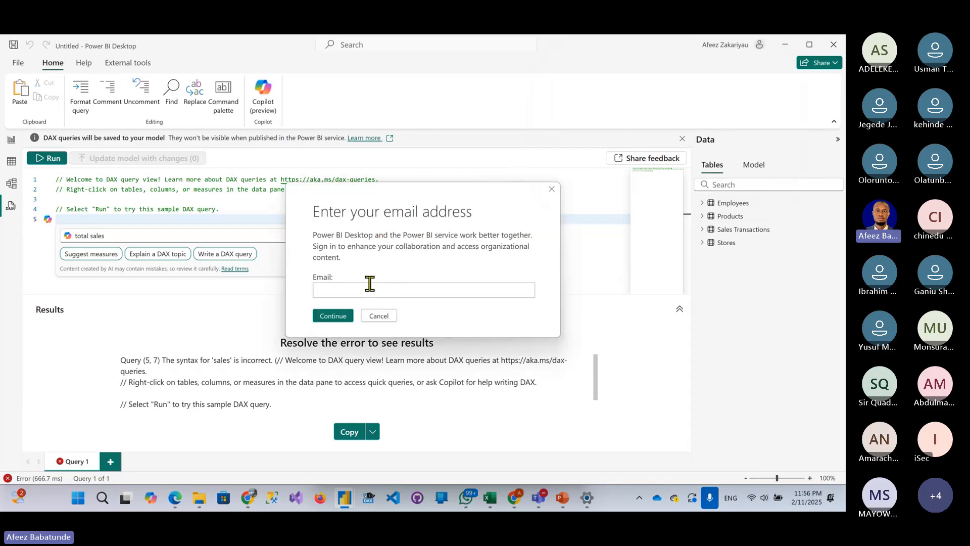
{"action": "left_click", "coordinate": [379, 316]}
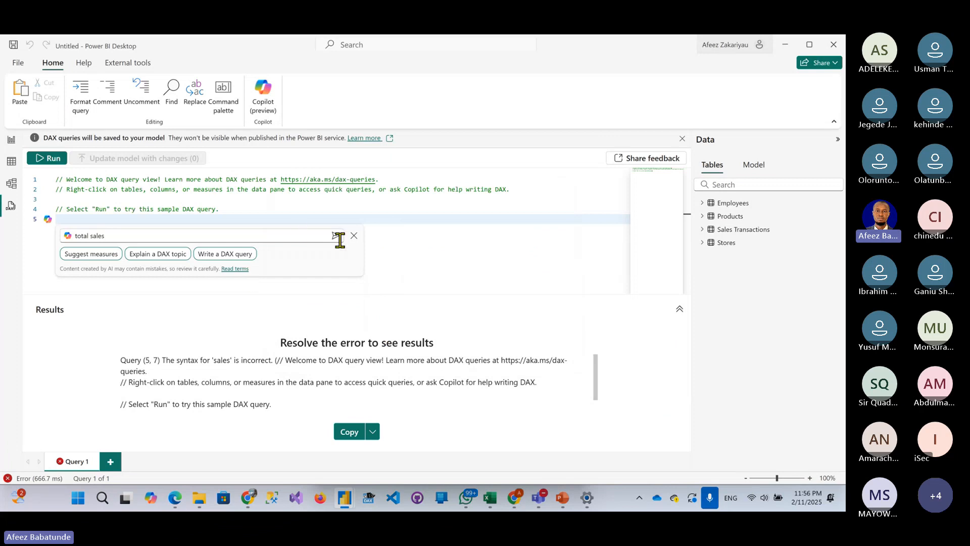
- Exit the inline Copilot and discard its "total sales" prompt
{"action": "left_click", "coordinate": [78, 235]}
{"action": "left_click", "coordinate": [126, 236]}
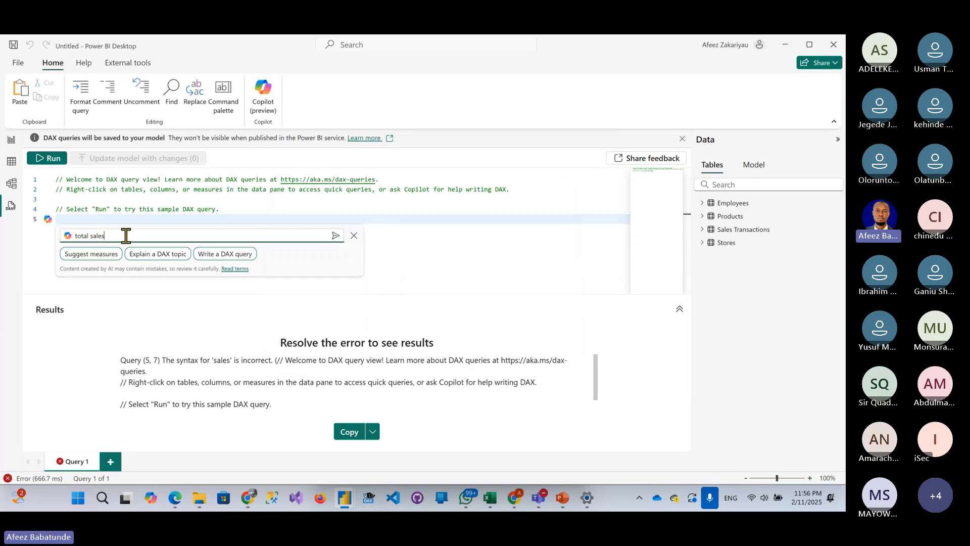
{"action": "left_click_drag", "start_coordinate": [126, 235], "coordinate": [71, 236]}
{"action": "left_click", "coordinate": [353, 236]}
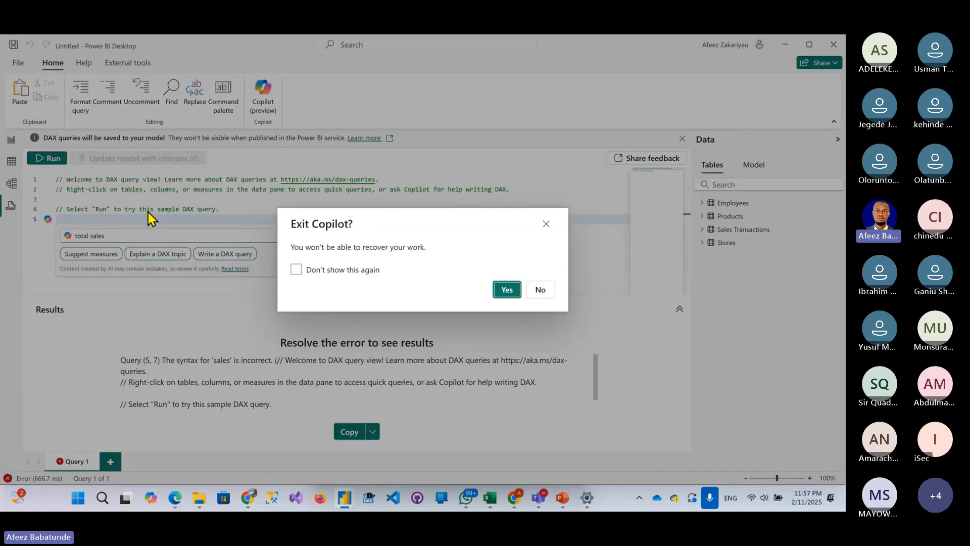
{"action": "left_click", "coordinate": [506, 292]}
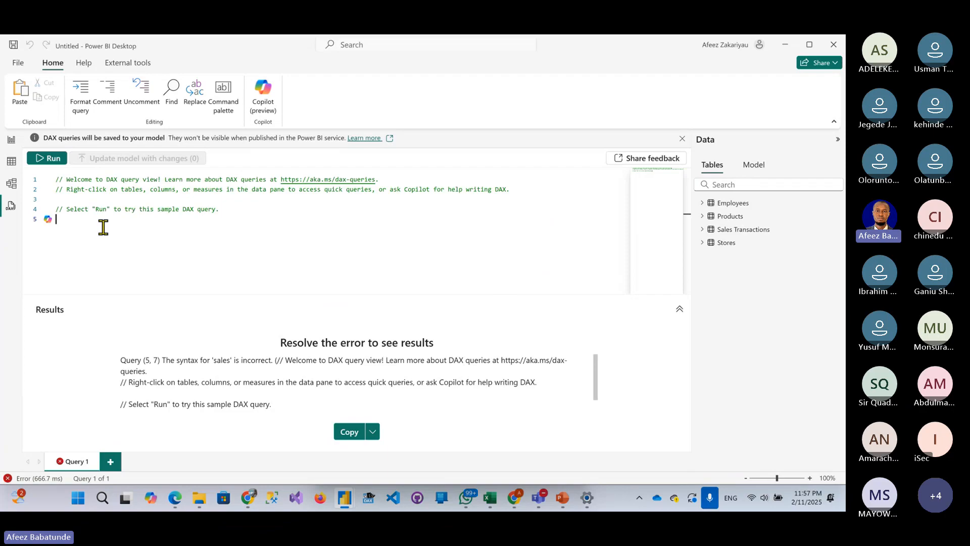
{"action": "type", "text": "sUM"}
{"action": "key", "text": "BackSpace"}
{"action": "key", "text": "BackSpace"}
{"action": "key", "text": "BackSpace"}
{"action": "key", "text": "BackSpace"}
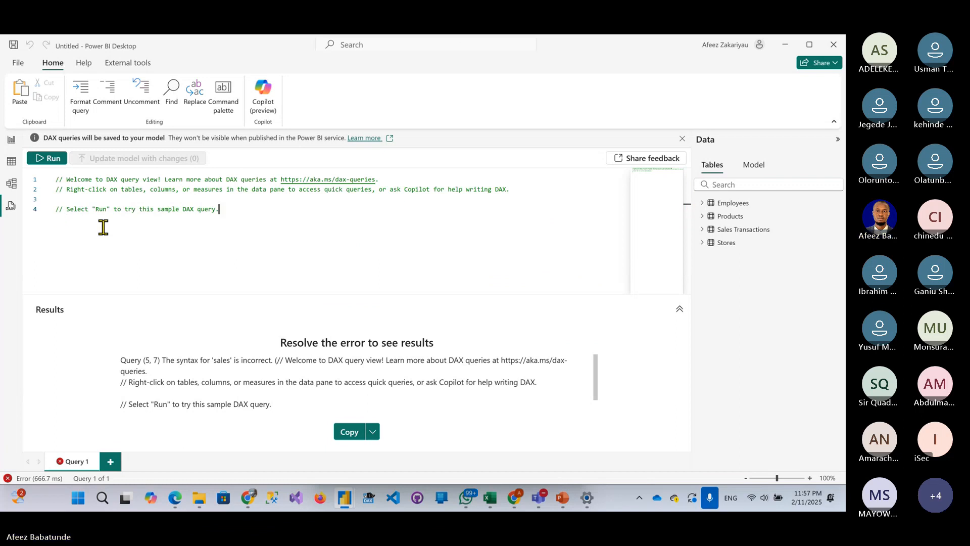
{"action": "key", "text": "Return"}
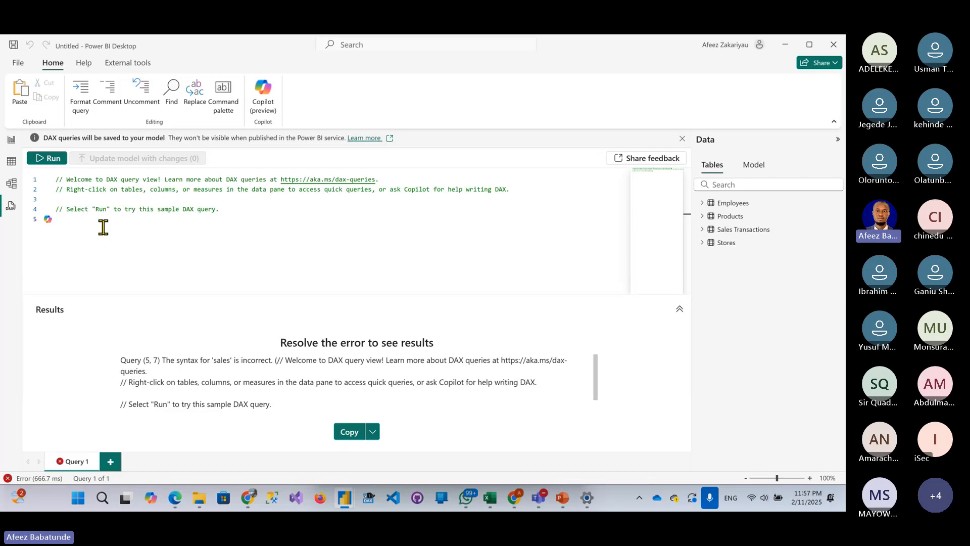
{"action": "type", "text": "y"}
{"action": "key", "text": "BackSpace"}
{"action": "type", "text": "s"}
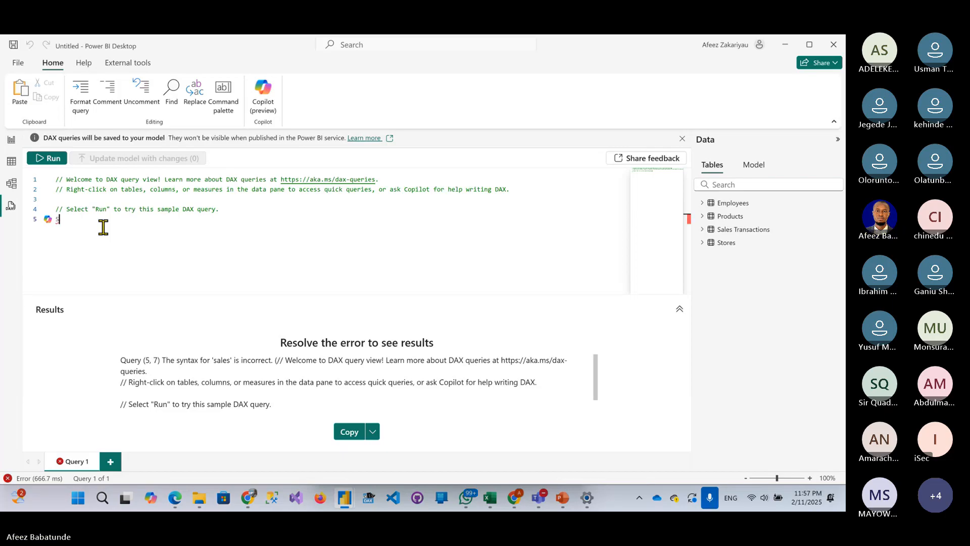
{"action": "type", "text": "UM("}
{"action": "key", "text": "BackSpace"}
{"action": "key", "text": "BackSpace"}
{"action": "key", "text": "BackSpace"}
{"action": "key", "text": "BackSpace"}
- Try writing "total sales = SUM(" on line 5 of the DAX query, and delete the expression again
{"action": "type", "text": "s"}
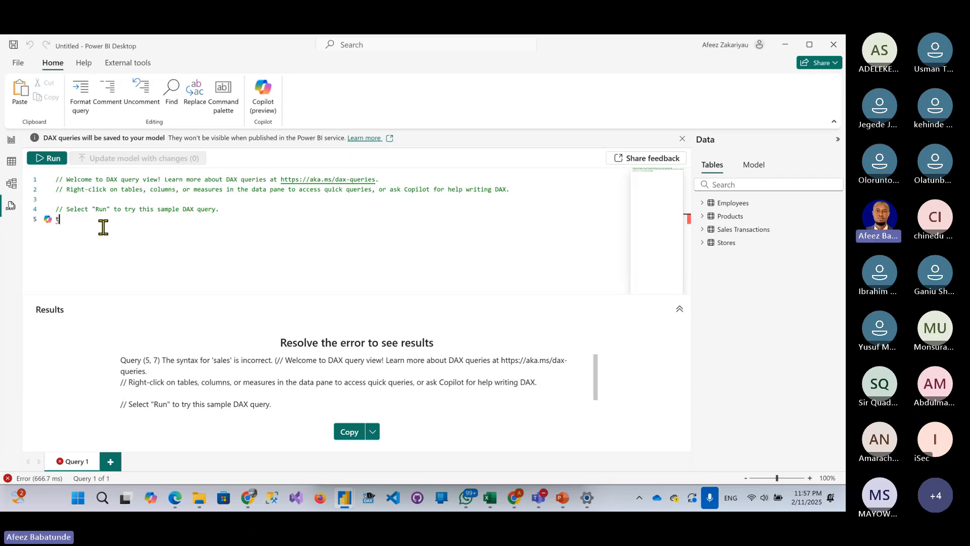
{"action": "type", "text": "a"}
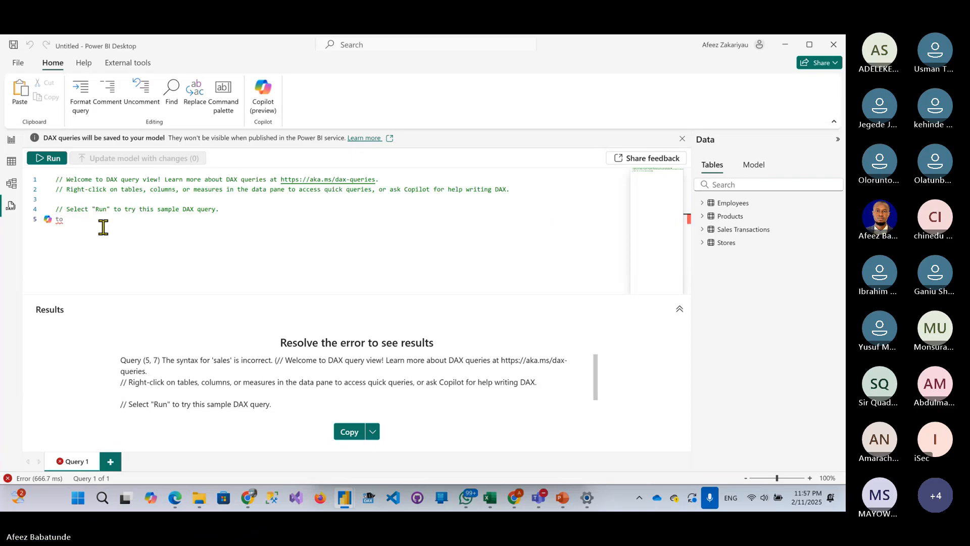
{"action": "type", "text": "tal sales ="}
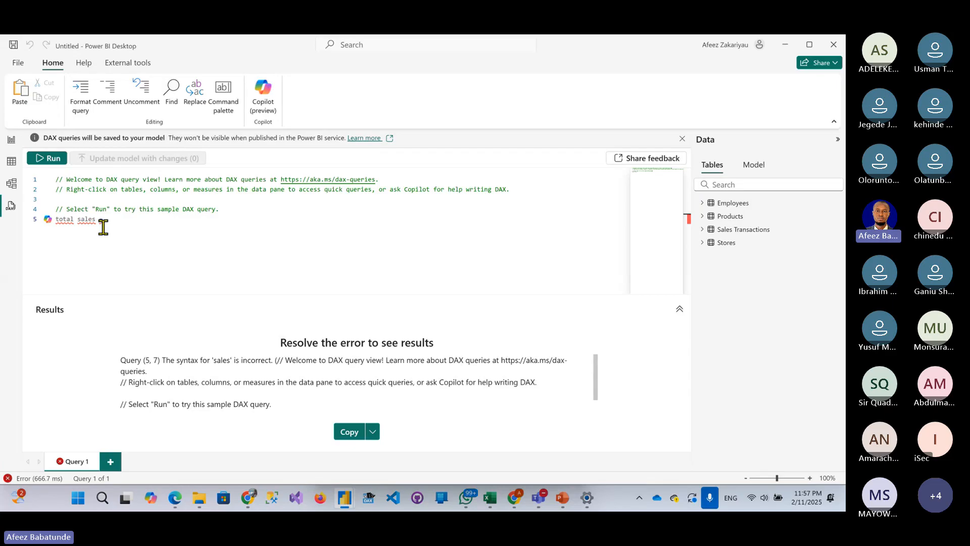
{"action": "type", "text": " S"}
{"action": "type", "text": "UM"}
{"action": "type", "text": "("}
{"action": "type", "text": "t"}
{"action": "key", "text": "BackSpace"}
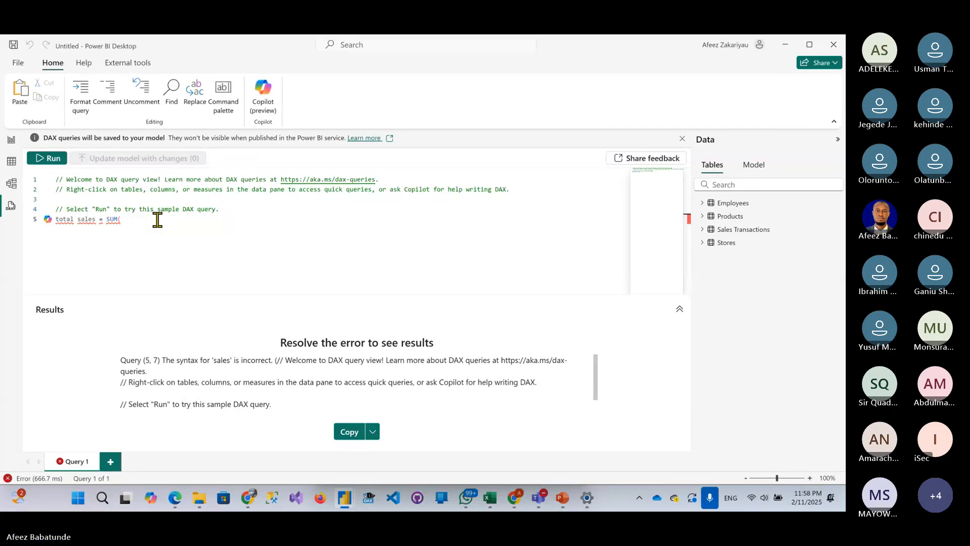
{"action": "type", "text": "SA"}
{"action": "key", "text": "BackSpace"}
{"action": "key", "text": "BackSpace"}
{"action": "key", "text": "BackSpace"}
{"action": "key", "text": "BackSpace"}
{"action": "key", "text": "BackSpace"}
{"action": "key", "text": "BackSpace"}
{"action": "key", "text": "BackSpace"}
{"action": "key", "text": "BackSpace"}
{"action": "key", "text": "BackSpace"}
{"action": "key", "text": "BackSpace"}
{"action": "key", "text": "BackSpace"}
{"action": "key", "text": "BackSpace"}
{"action": "key", "text": "BackSpace"}
{"action": "key", "text": "BackSpace"}
{"action": "key", "text": "BackSpace"}
{"action": "key", "text": "BackSpace"}
{"action": "key", "text": "BackSpace"}
{"action": "key", "text": "BackSpace"}
{"action": "key", "text": "BackSpace"}
{"action": "key", "text": "BackSpace"}
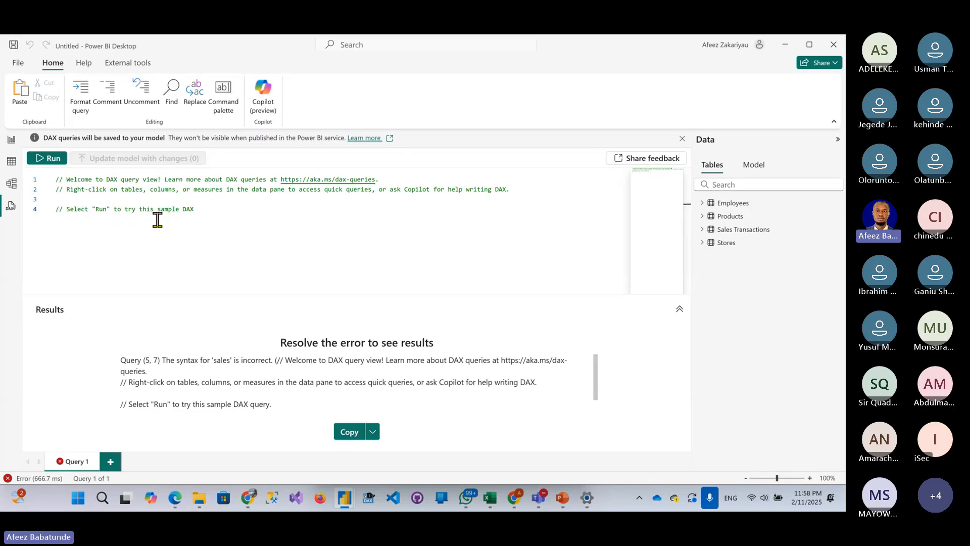
- Return to the report view with the build and data options shown, and collapse the Employees, Products, Sales Transactions and Stores tables
{"action": "left_click", "coordinate": [10, 147]}
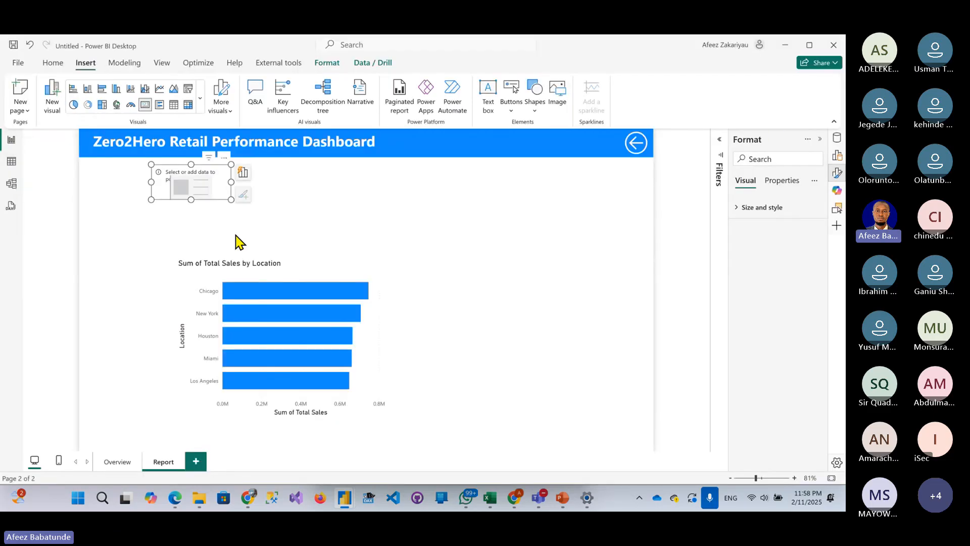
{"action": "left_click", "coordinate": [838, 155]}
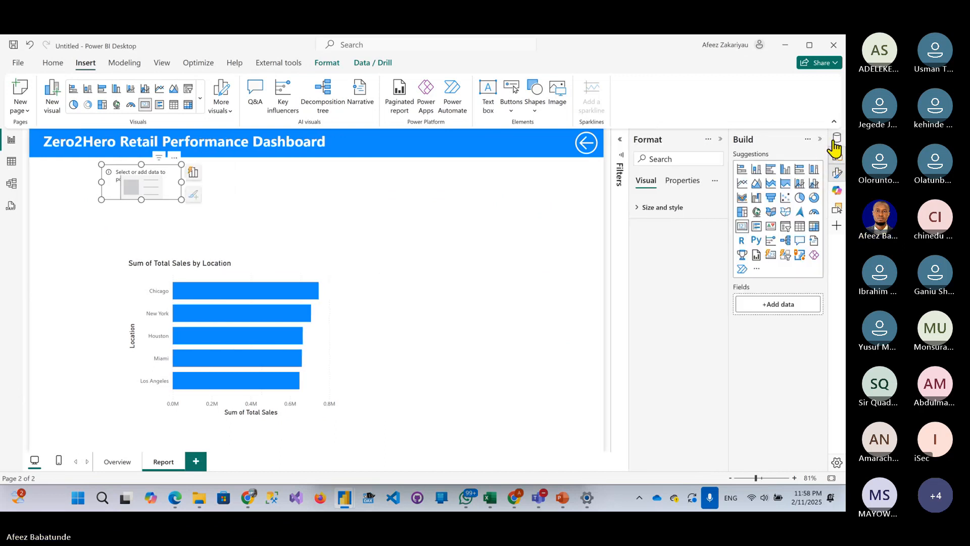
{"action": "left_click", "coordinate": [837, 138]}
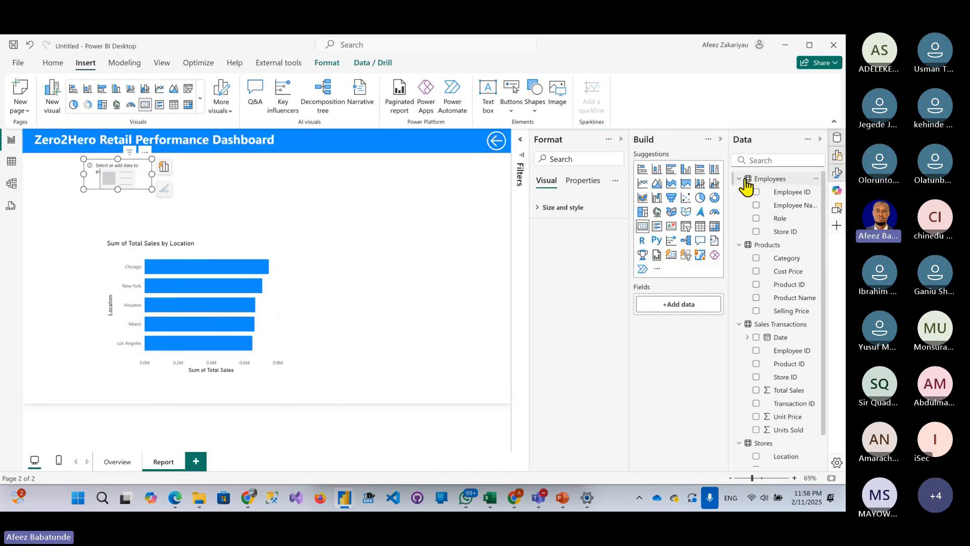
{"action": "left_click", "coordinate": [746, 180]}
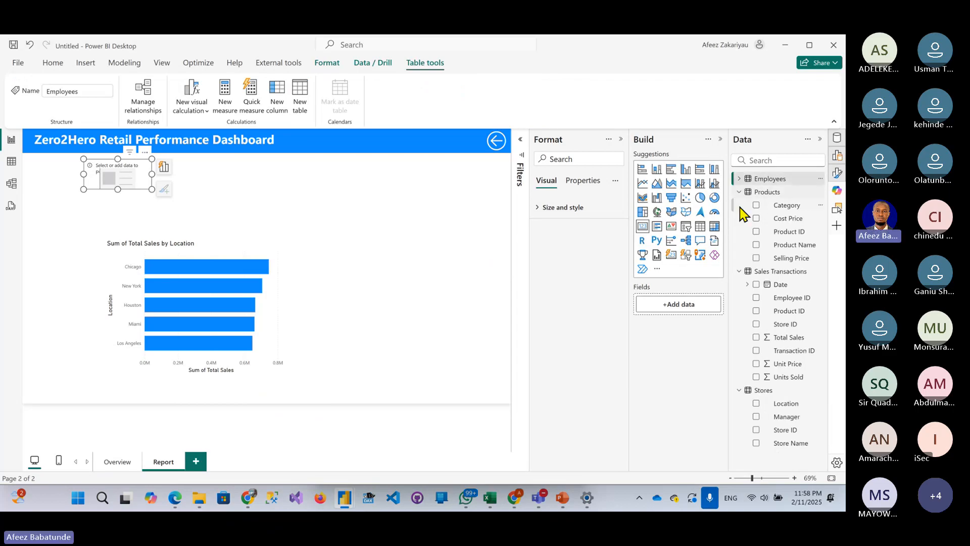
{"action": "left_click", "coordinate": [741, 194]}
{"action": "left_click", "coordinate": [740, 205]}
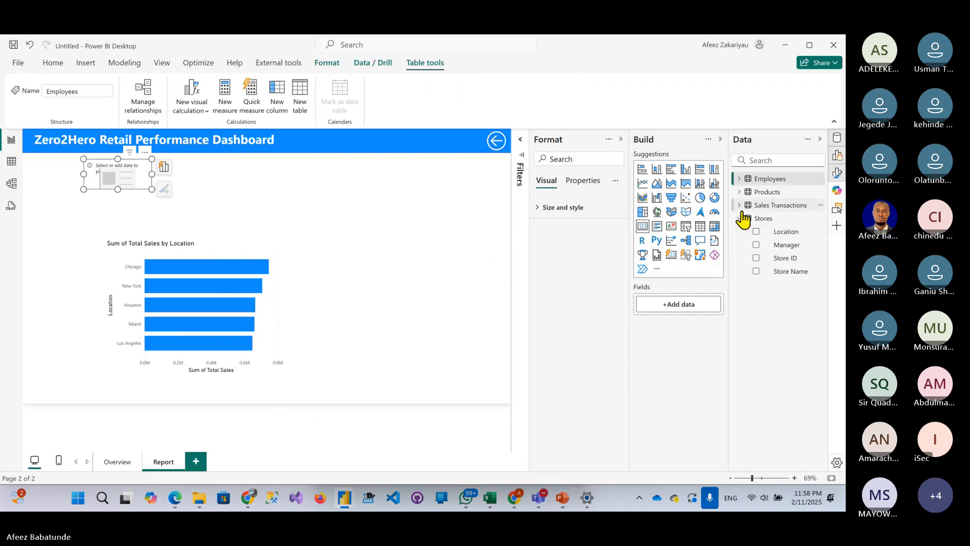
{"action": "left_click", "coordinate": [741, 207]}
{"action": "left_click", "coordinate": [741, 205]}
{"action": "left_click", "coordinate": [741, 219]}
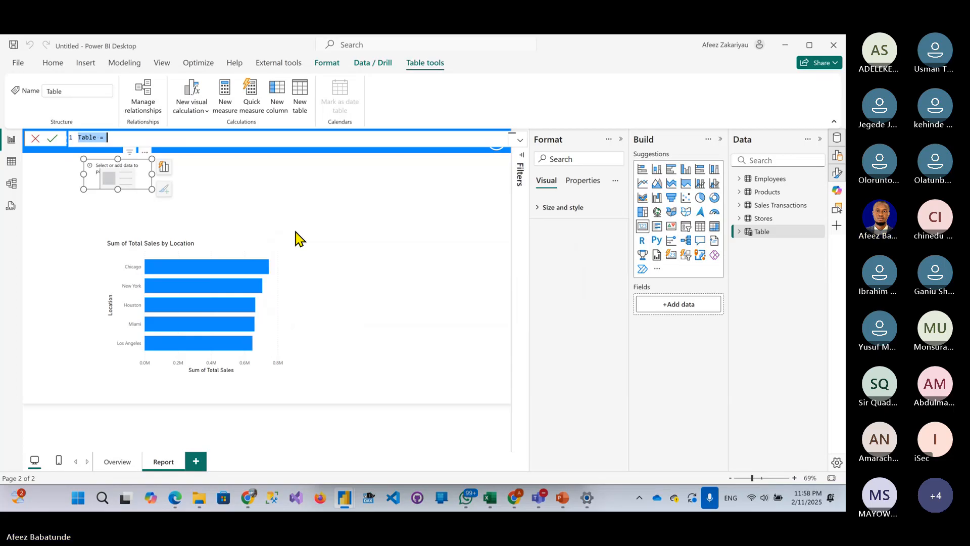
- Discard the new calculated table formula and load a blank manually entered table named "Calculation" instead
{"action": "left_click", "coordinate": [35, 138]}
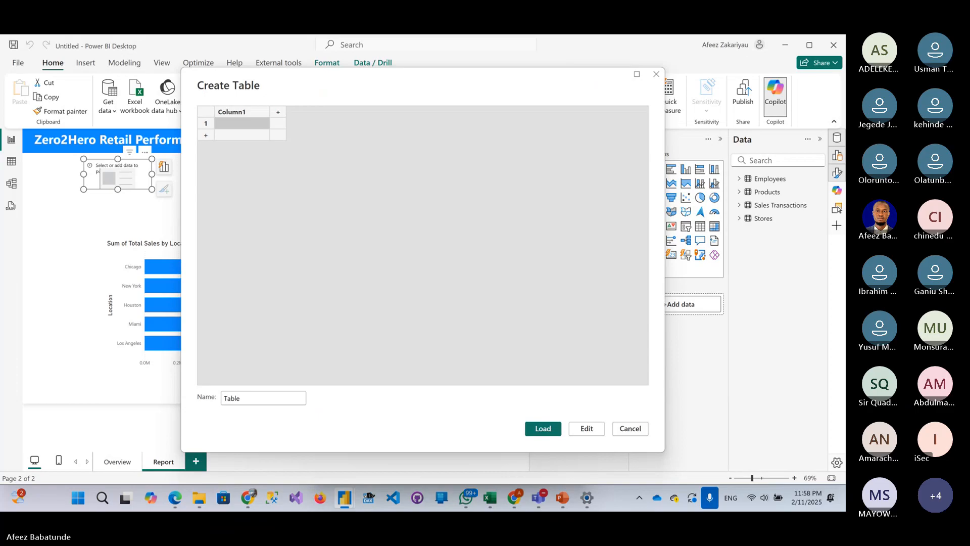
{"action": "key", "text": "alt+Tab"}
{"action": "double_click", "coordinate": [242, 397]}
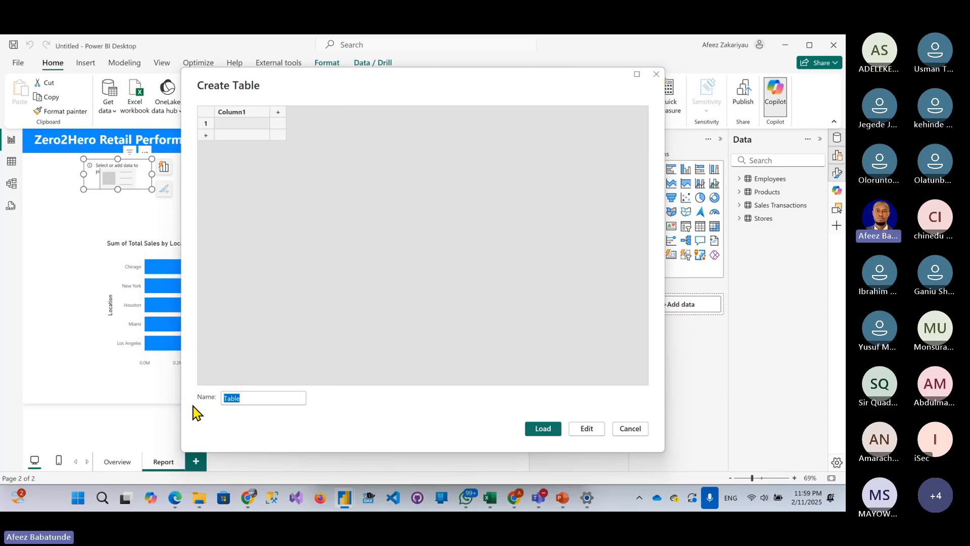
{"action": "type", "text": "Calculat"}
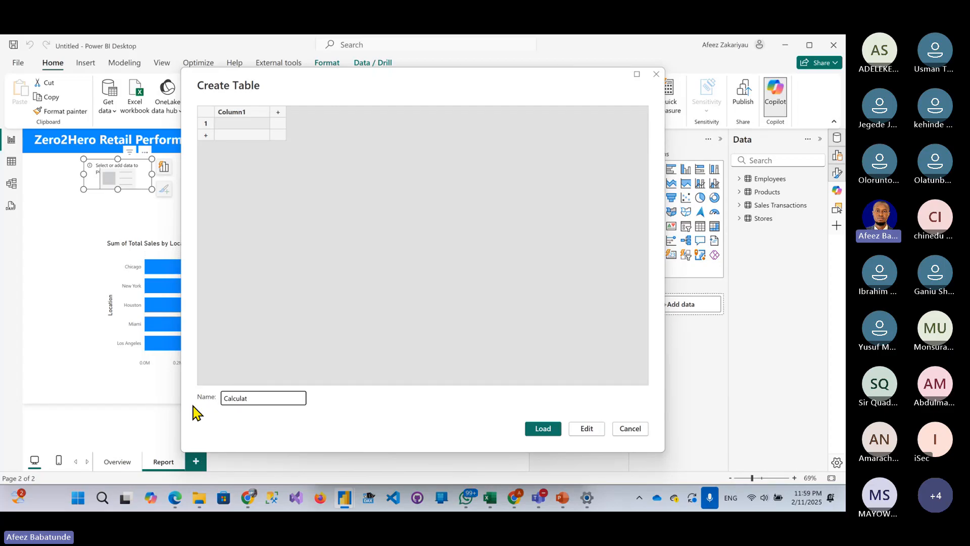
{"action": "type", "text": "ion"}
{"action": "left_click", "coordinate": [540, 430]}
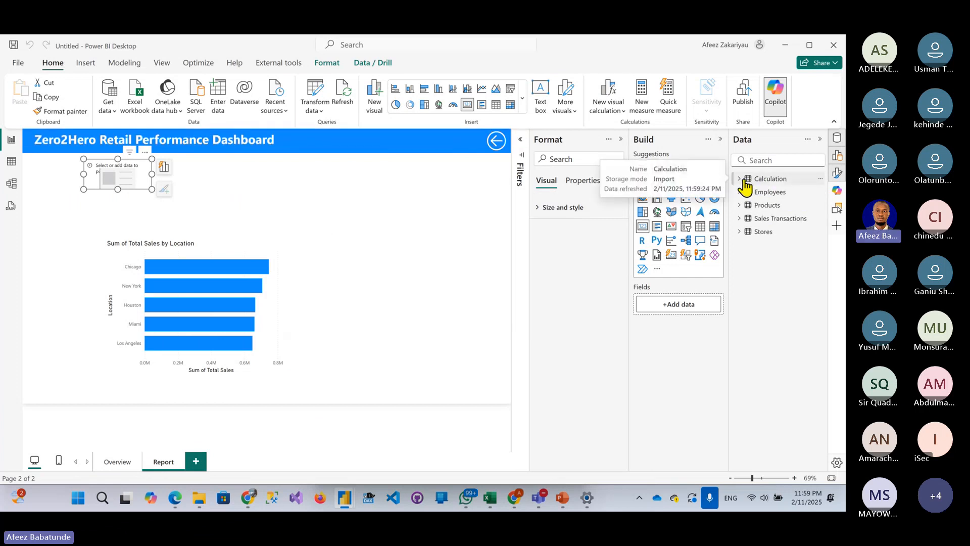
- Add a measure to the Calculation table with the formula Total Sales = SUM('Sales Transactions'[Total Sales])
{"action": "left_click", "coordinate": [747, 185]}
{"action": "right_click", "coordinate": [754, 182]}
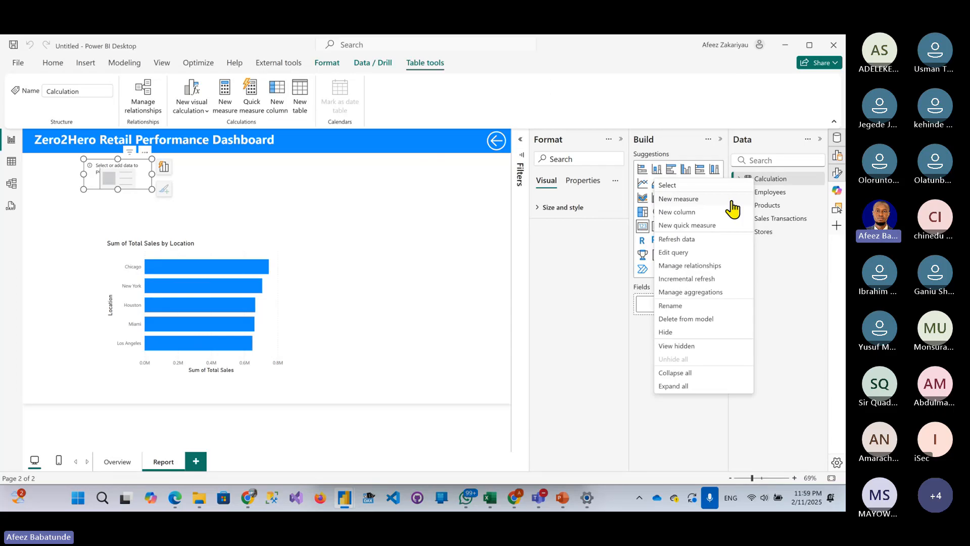
{"action": "left_click", "coordinate": [701, 199]}
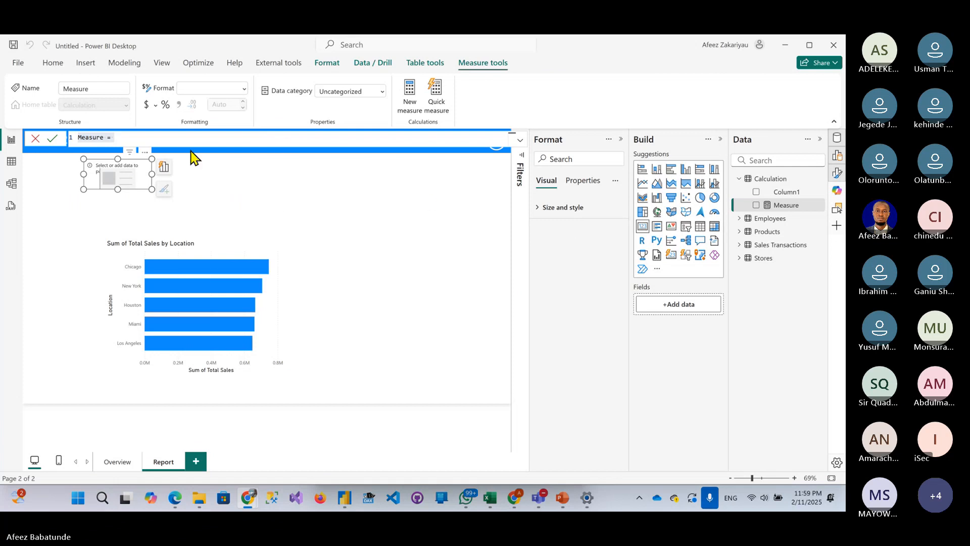
{"action": "left_click", "coordinate": [146, 137]}
{"action": "left_click_drag", "start_coordinate": [139, 138], "coordinate": [52, 141]}
{"action": "type", "text": "Tot"}
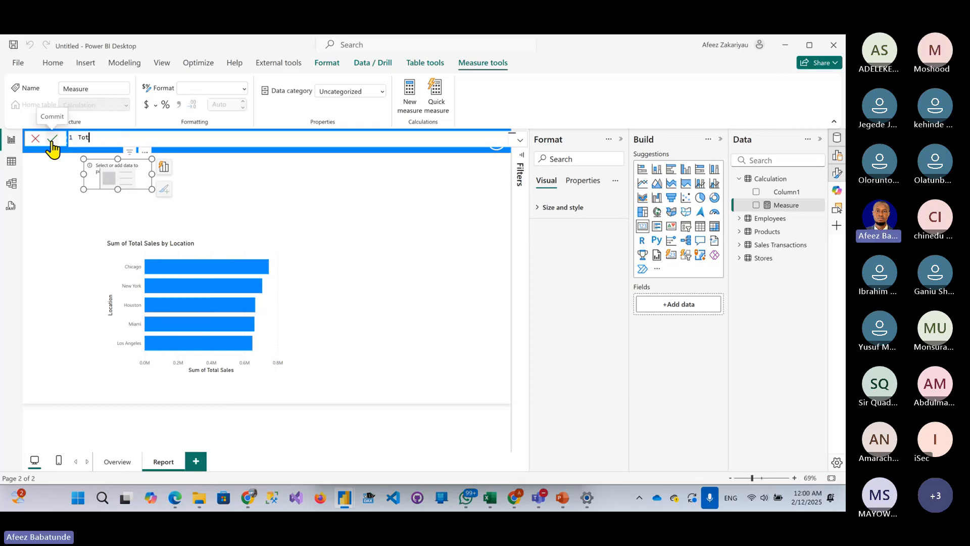
{"action": "type", "text": "al Sales = SUM("}
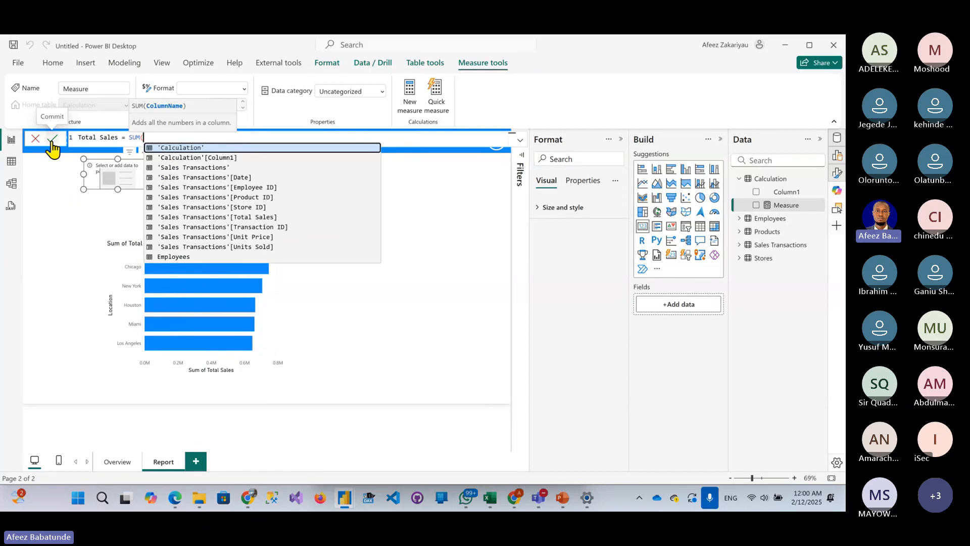
{"action": "type", "text": "tot"}
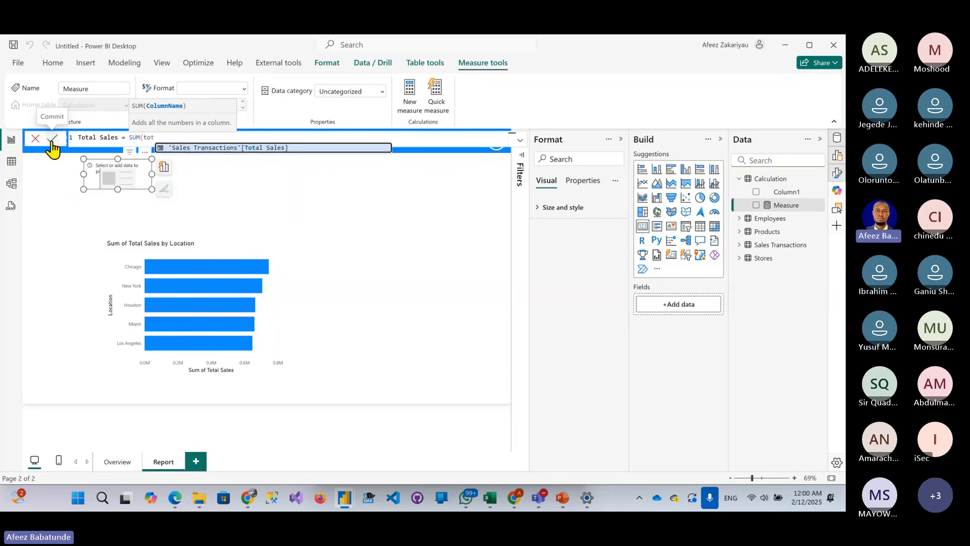
{"action": "key", "text": "Tab"}
{"action": "type", "text": ")"}
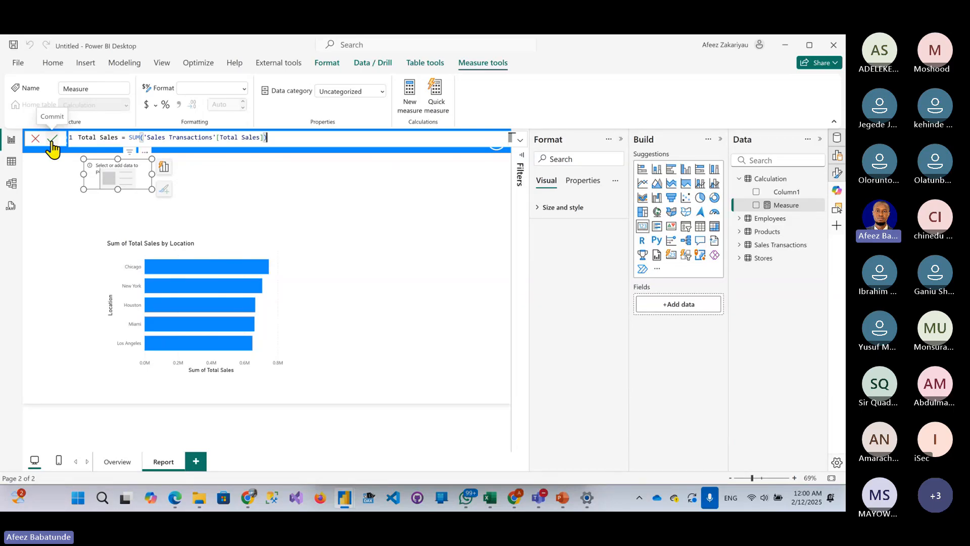
{"action": "left_click", "coordinate": [53, 146]}
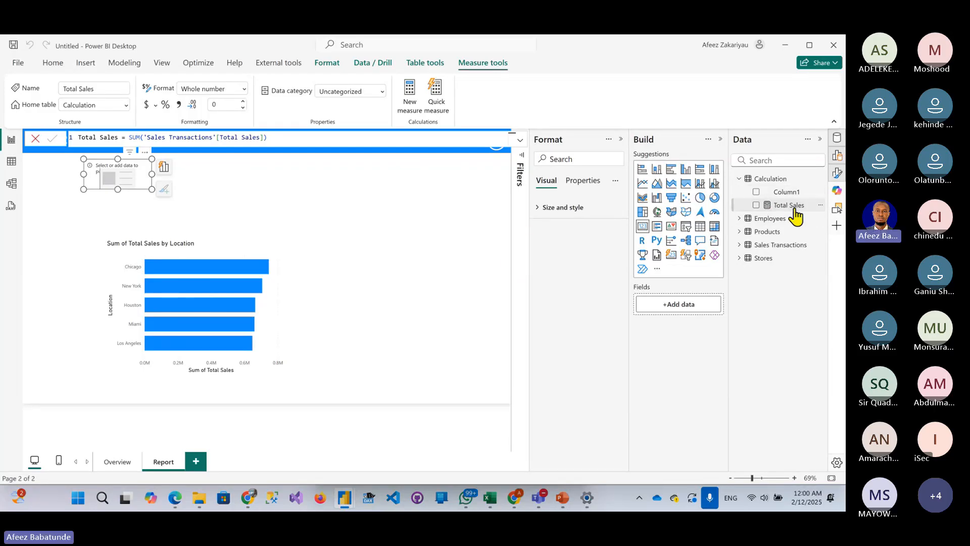
- Fill the empty card on the Report page with the Total Sales measure and enlarge the card slightly
{"action": "left_click_drag", "start_coordinate": [795, 217], "coordinate": [121, 181]}
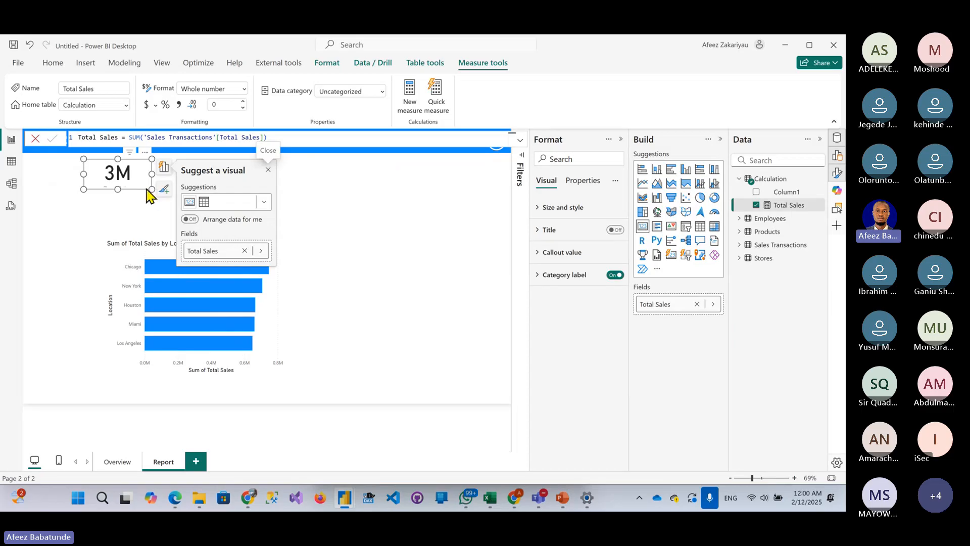
{"action": "left_click_drag", "start_coordinate": [147, 190], "coordinate": [166, 202]}
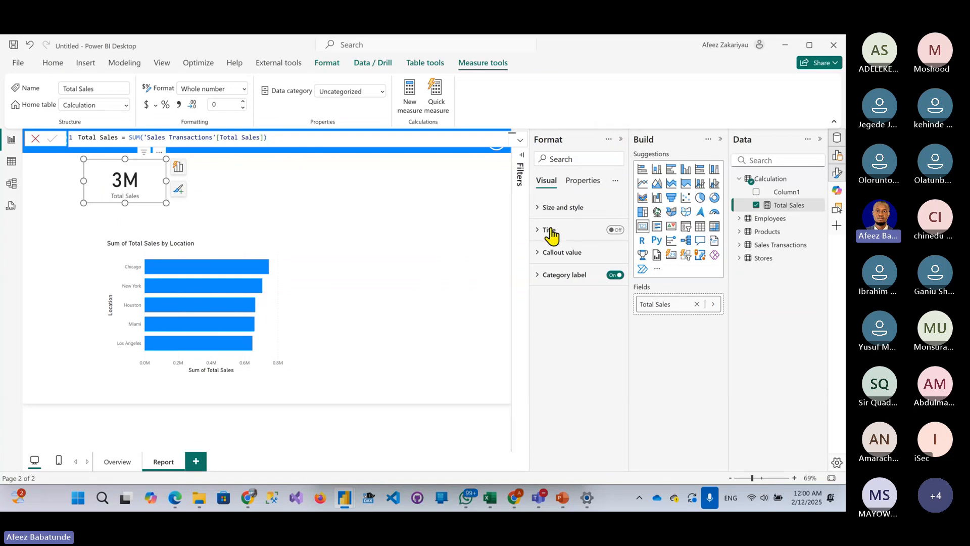
- Replace the card's category label with a centered title reading "Total Sales", and shrink the card slightly
{"action": "left_click", "coordinate": [616, 230]}
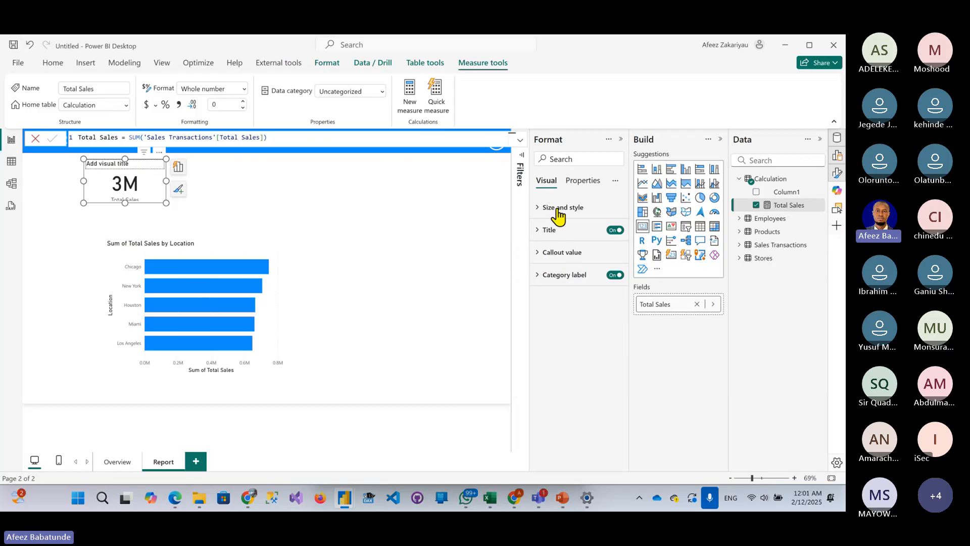
{"action": "left_click", "coordinate": [613, 276]}
{"action": "left_click", "coordinate": [543, 230]}
{"action": "left_click", "coordinate": [572, 283]}
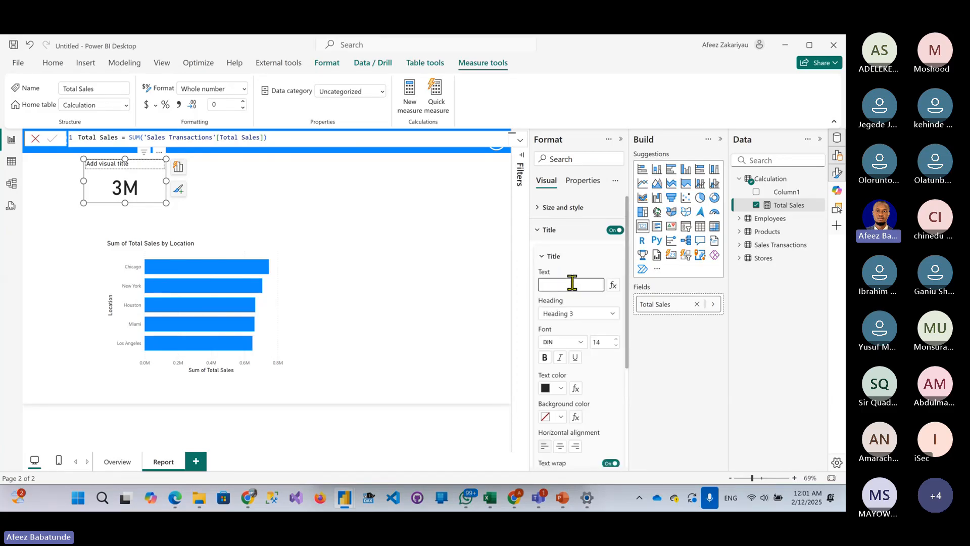
{"action": "type", "text": "To"}
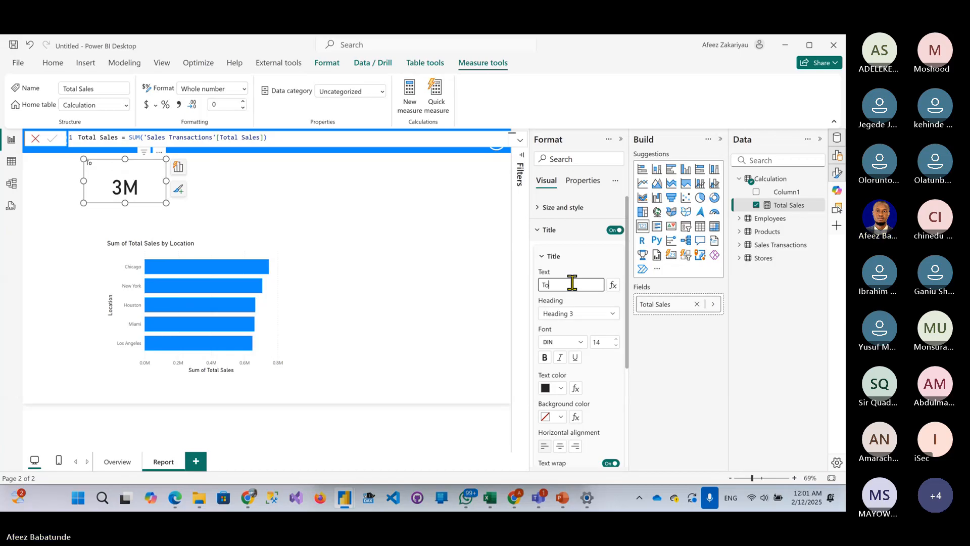
{"action": "type", "text": "tal"}
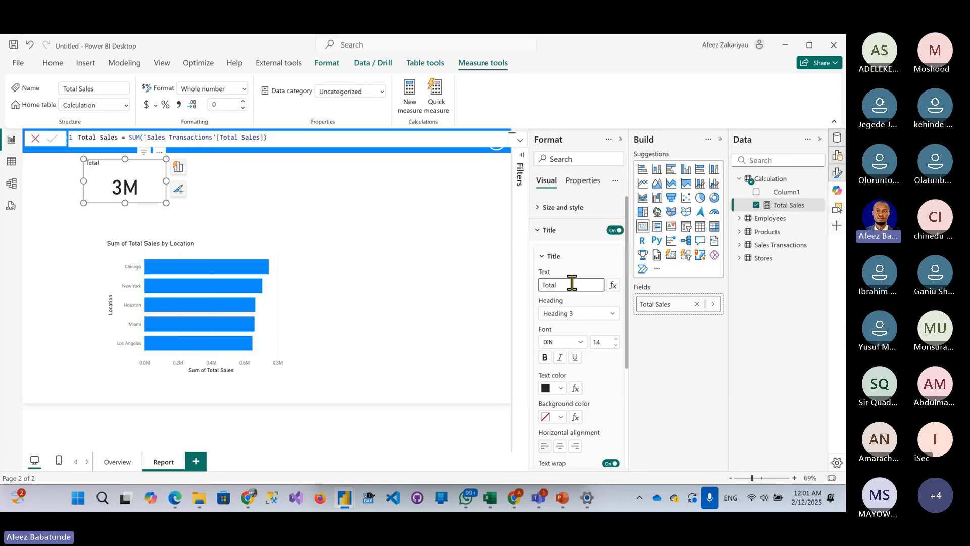
{"action": "type", "text": " Sale"}
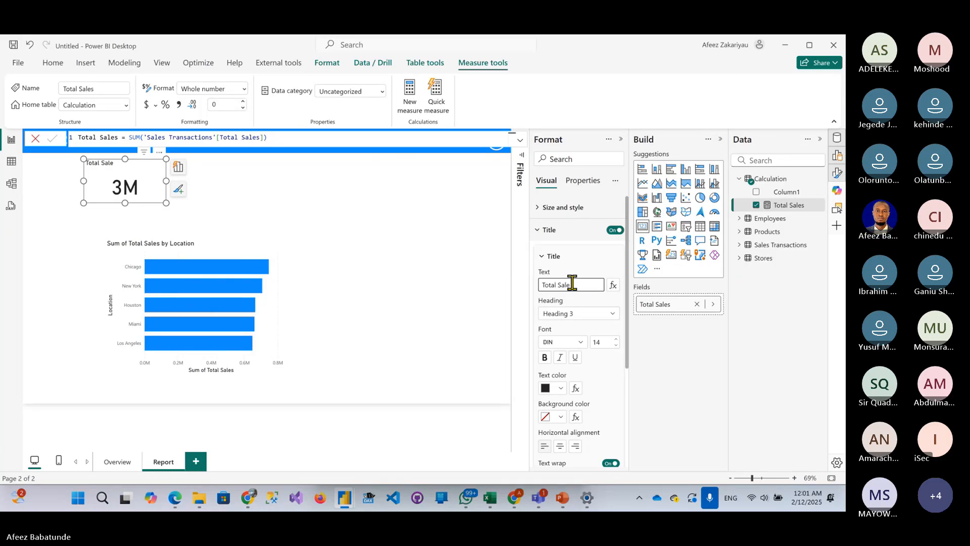
{"action": "type", "text": "s"}
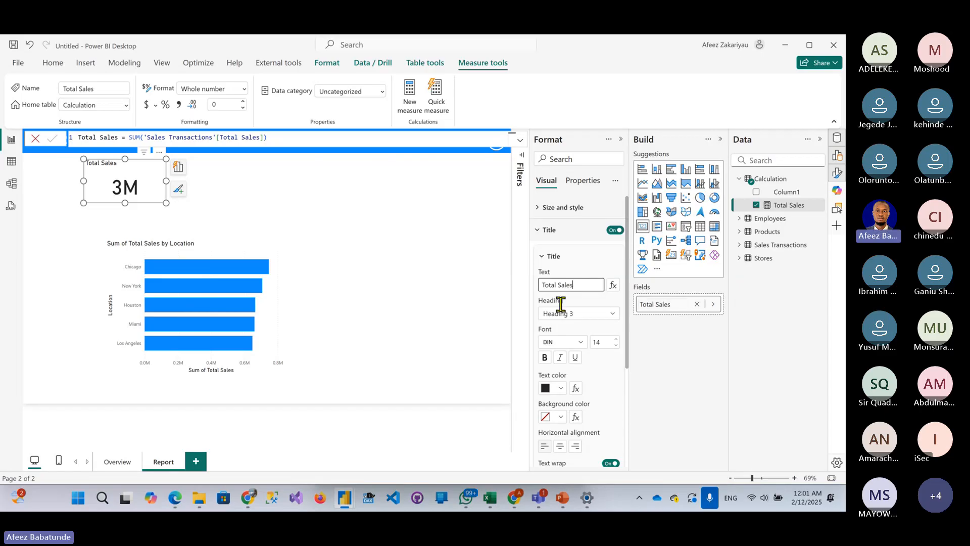
{"action": "left_click", "coordinate": [560, 446]}
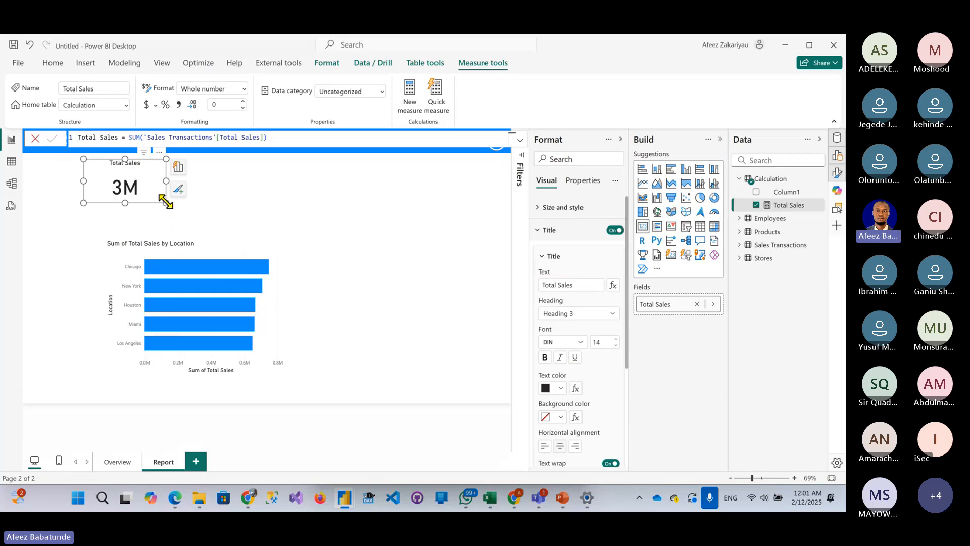
{"action": "left_click_drag", "start_coordinate": [166, 203], "coordinate": [161, 197]}
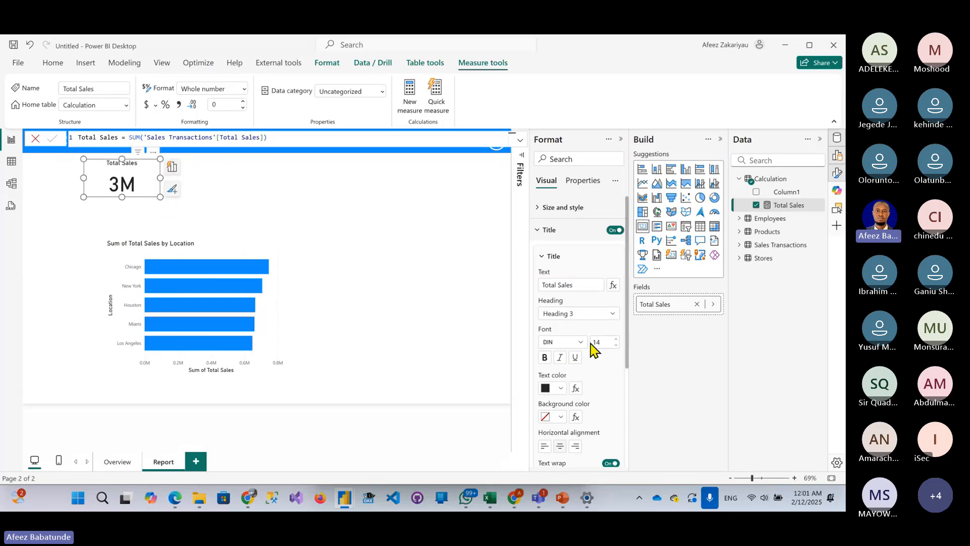
- Set the Total Sales card's callout value font size to 30 and shrink the card to about 174 wide by 79 high
{"action": "left_click", "coordinate": [538, 230]}
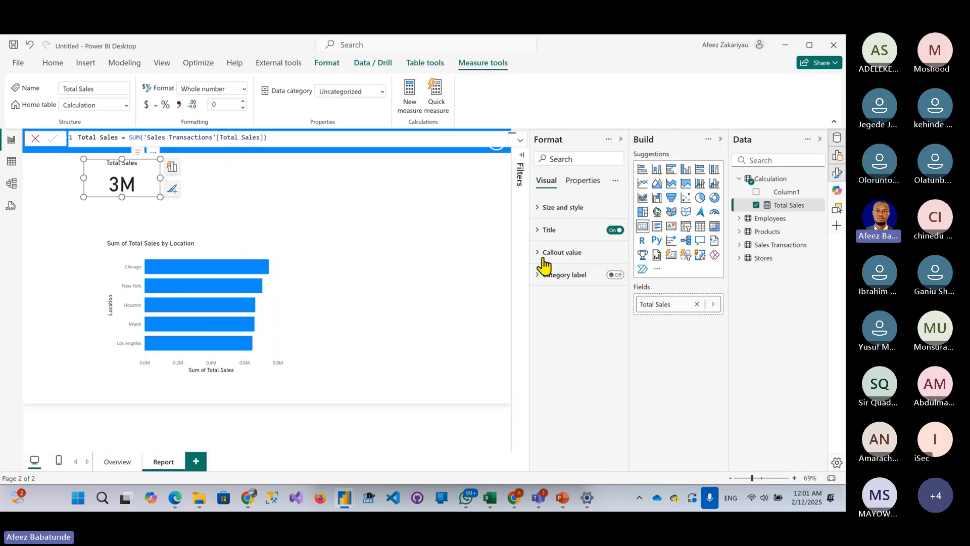
{"action": "left_click", "coordinate": [550, 252]}
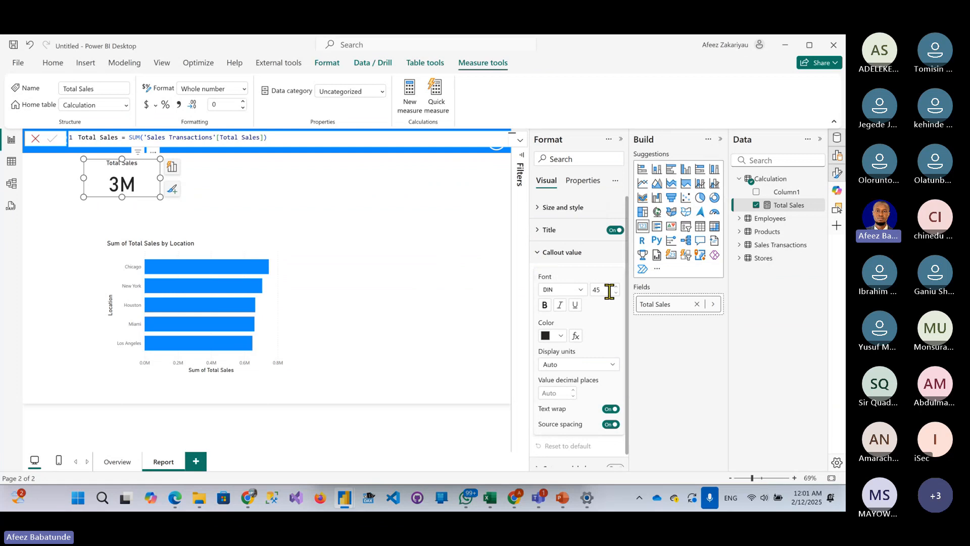
{"action": "left_click_drag", "start_coordinate": [609, 288], "coordinate": [593, 302]}
{"action": "type", "text": "30"}
{"action": "left_click", "coordinate": [163, 207]}
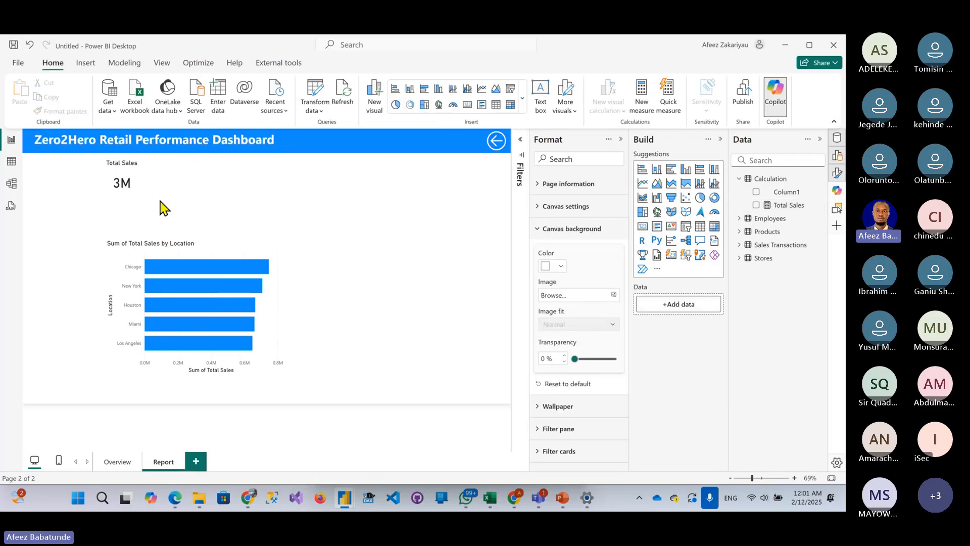
{"action": "left_click", "coordinate": [123, 202]}
{"action": "left_click_drag", "start_coordinate": [122, 198], "coordinate": [150, 178]}
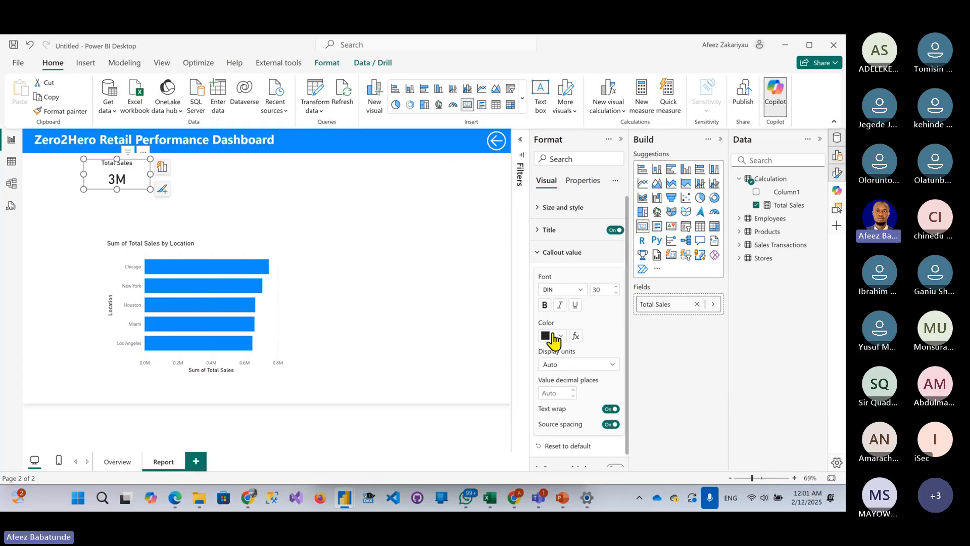
- Give the Total Sales card a blue visual border with 6 px rounded corners
{"action": "left_click", "coordinate": [543, 208]}
{"action": "scroll", "coordinate": [558, 324], "scroll_direction": "down", "scroll_amount": 2}
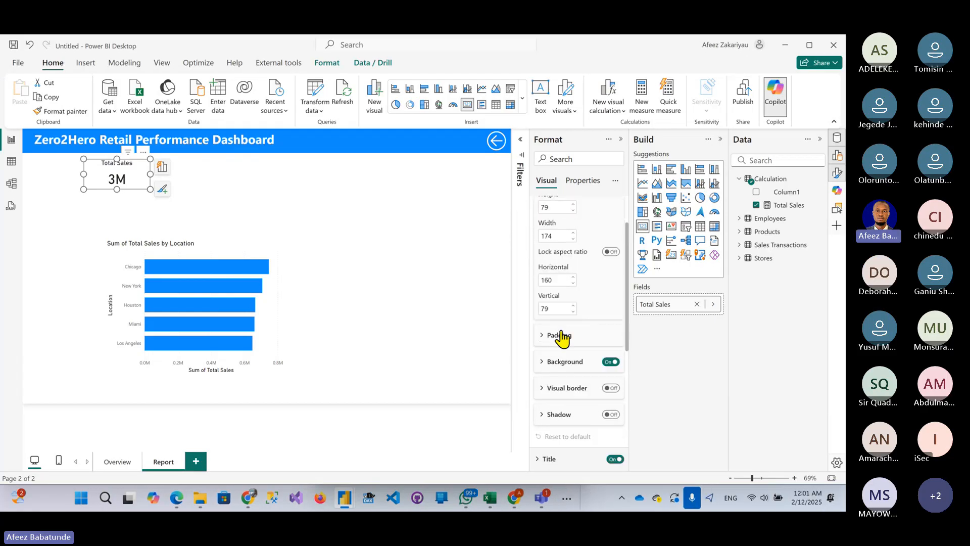
{"action": "scroll", "coordinate": [552, 337], "scroll_direction": "down", "scroll_amount": 2}
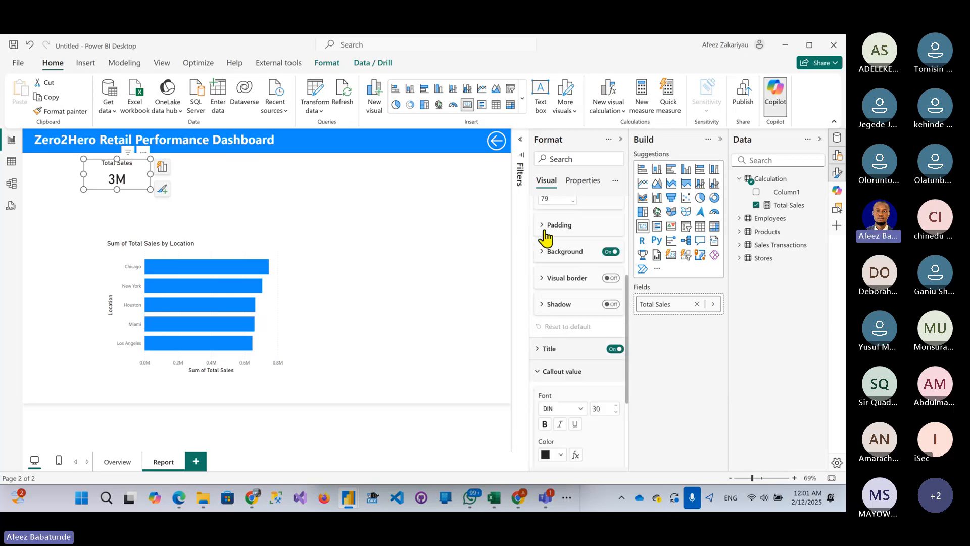
{"action": "left_click", "coordinate": [545, 226]}
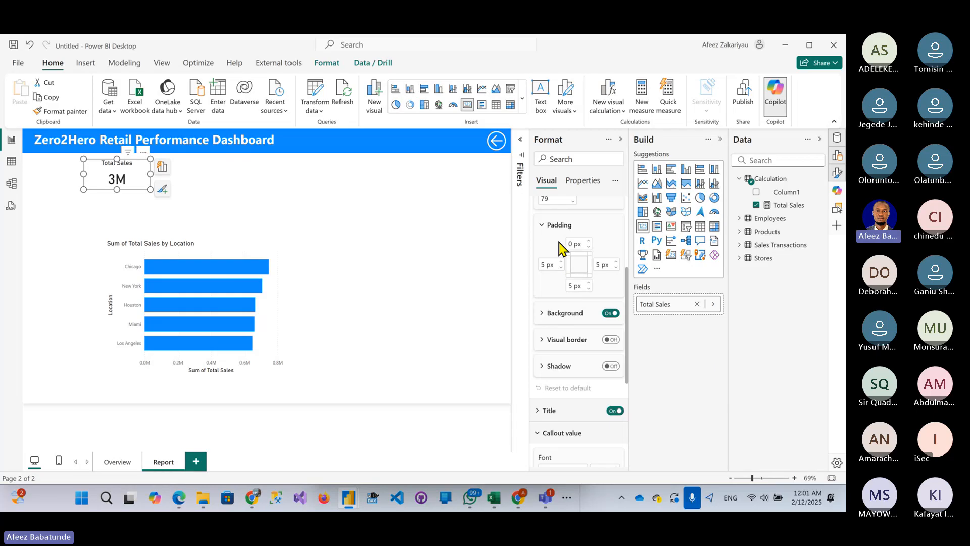
{"action": "left_click", "coordinate": [543, 230]}
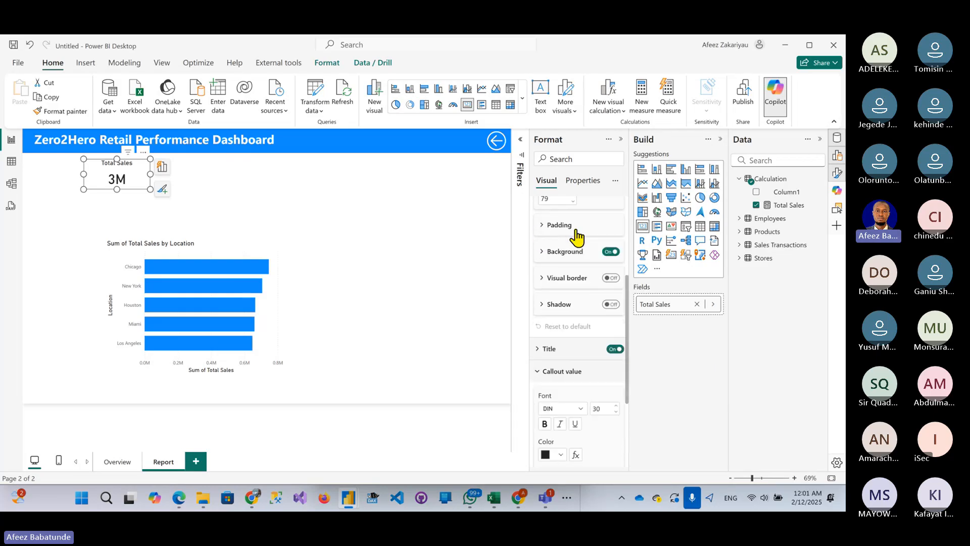
{"action": "scroll", "coordinate": [572, 261], "scroll_direction": "up", "scroll_amount": 1}
{"action": "scroll", "coordinate": [572, 260], "scroll_direction": "down", "scroll_amount": 1}
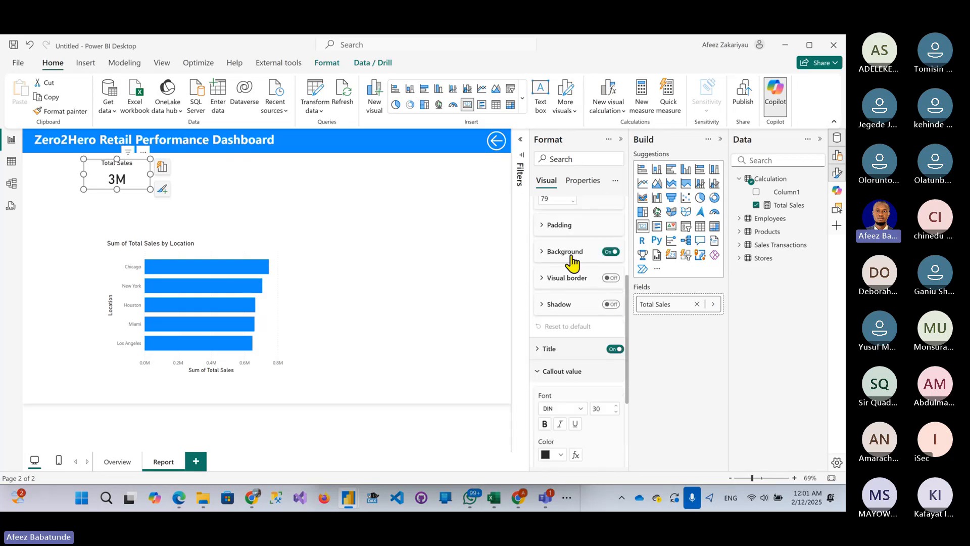
{"action": "left_click", "coordinate": [611, 279]}
{"action": "left_click", "coordinate": [545, 283]}
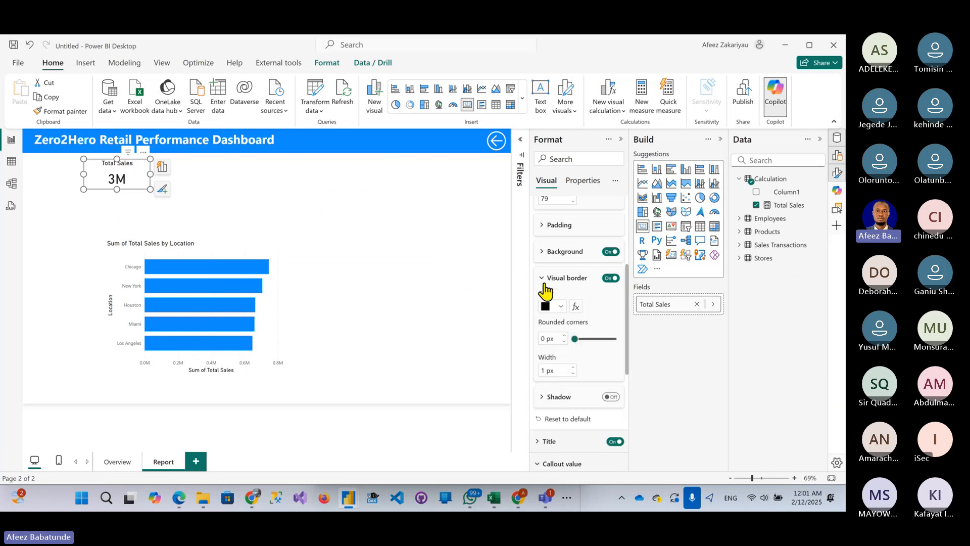
{"action": "left_click", "coordinate": [560, 306]}
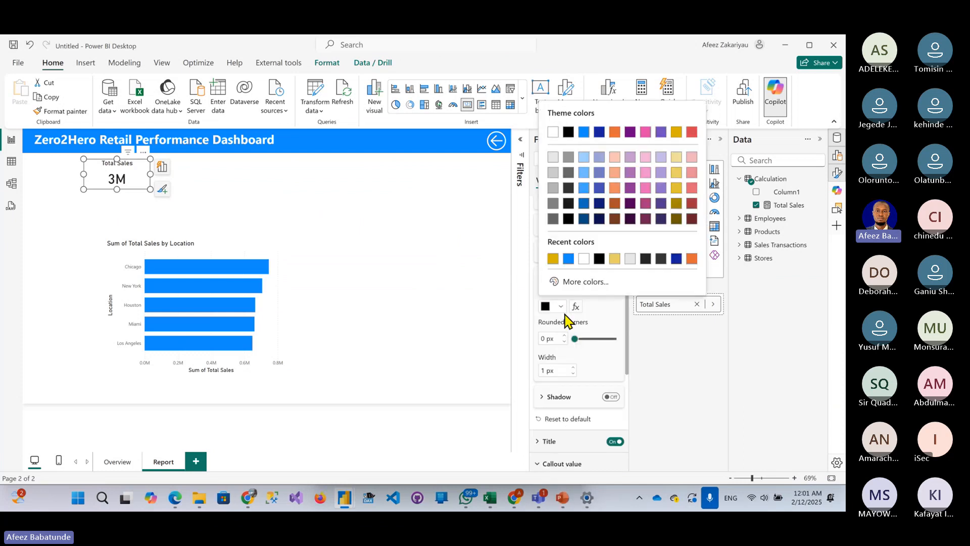
{"action": "left_click", "coordinate": [568, 258]}
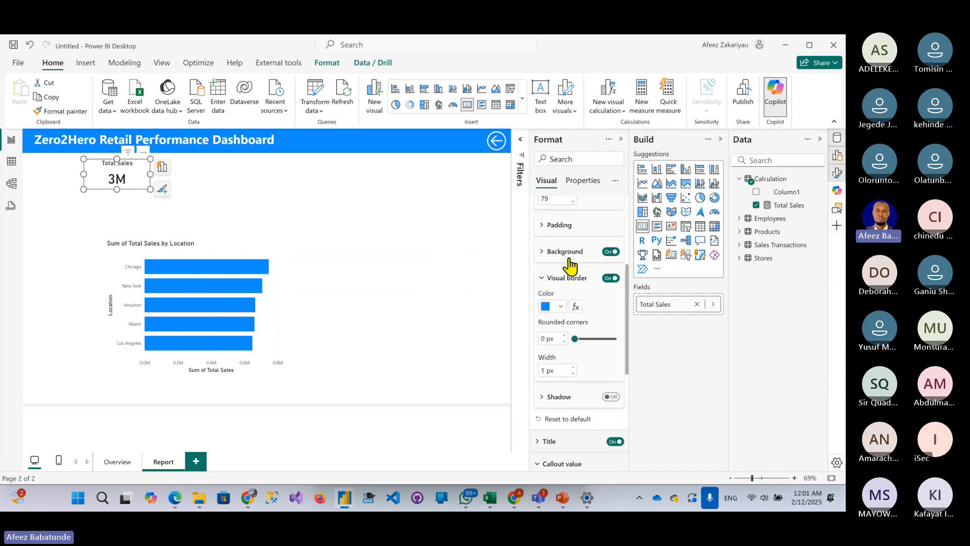
{"action": "left_click", "coordinate": [564, 336]}
{"action": "left_click", "coordinate": [565, 336]}
- Add a shadow to the Total Sales card and color it medium gray
{"action": "scroll", "coordinate": [594, 364], "scroll_direction": "down", "scroll_amount": 2}
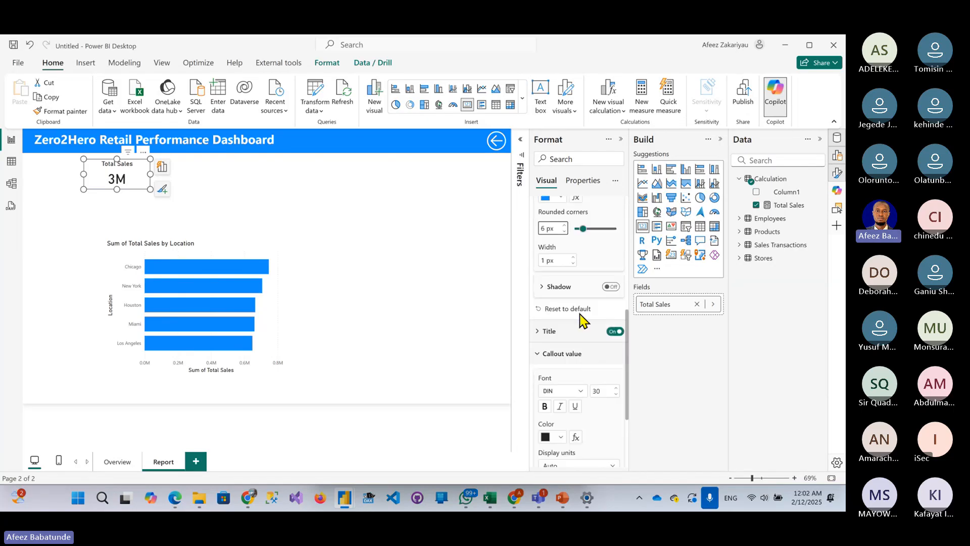
{"action": "left_click", "coordinate": [611, 287]}
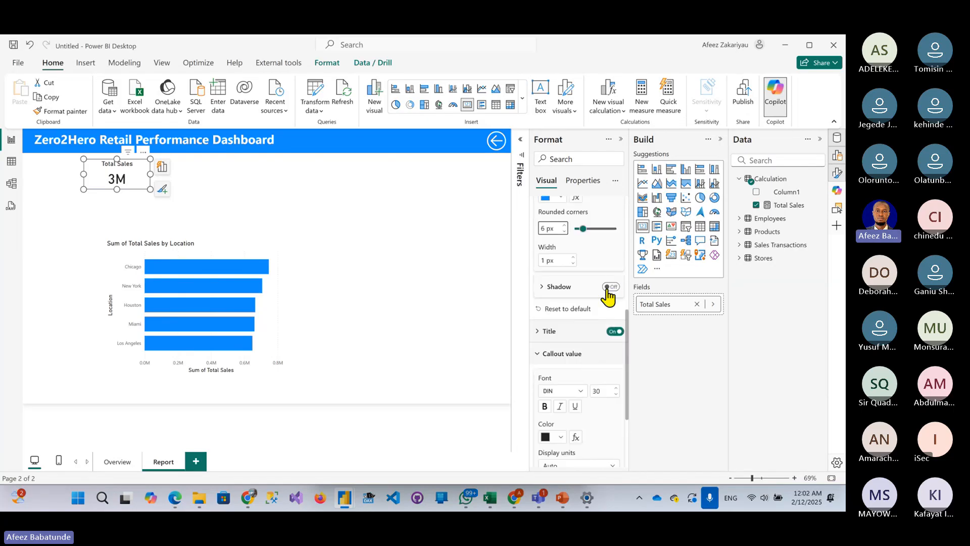
{"action": "left_click", "coordinate": [543, 287]}
{"action": "left_click", "coordinate": [560, 315]}
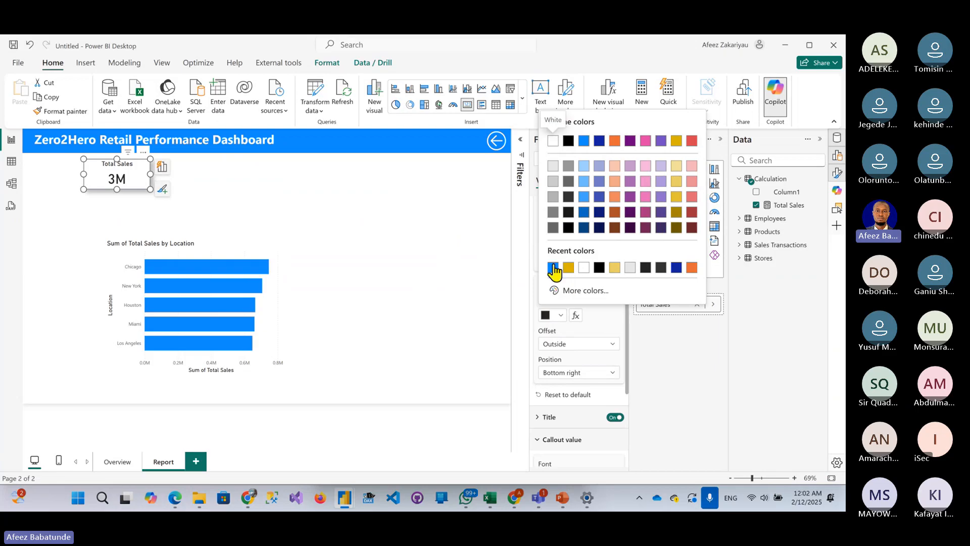
{"action": "left_click", "coordinate": [553, 267]}
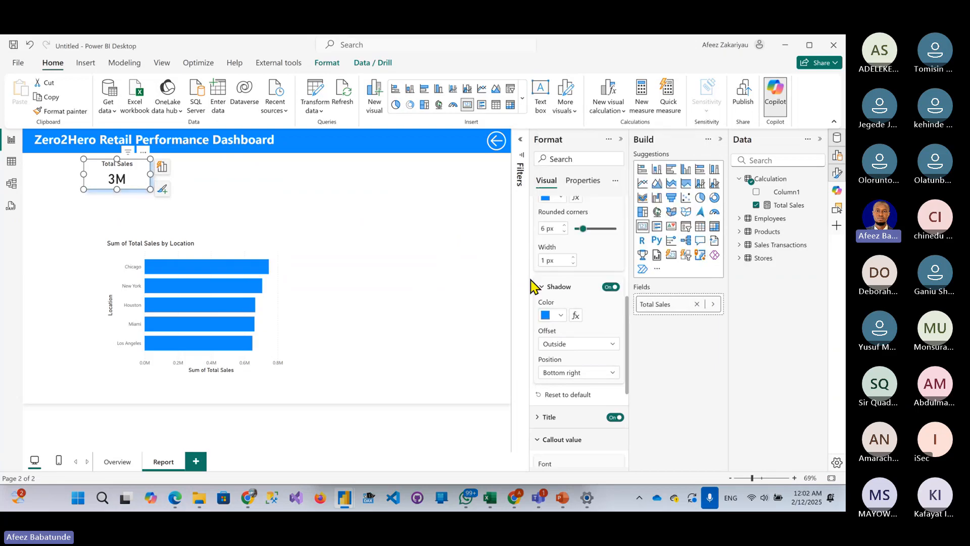
{"action": "left_click", "coordinate": [556, 319]}
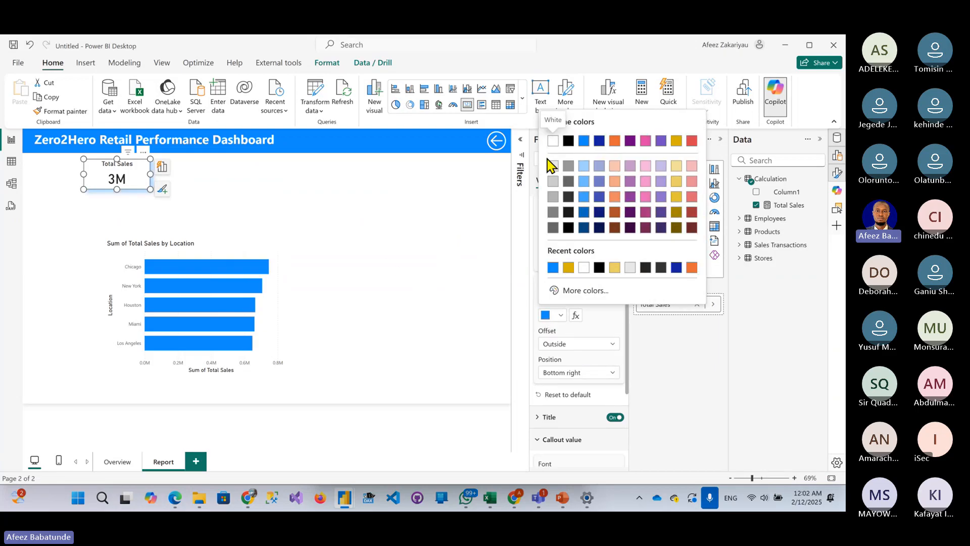
{"action": "left_click", "coordinate": [554, 181]}
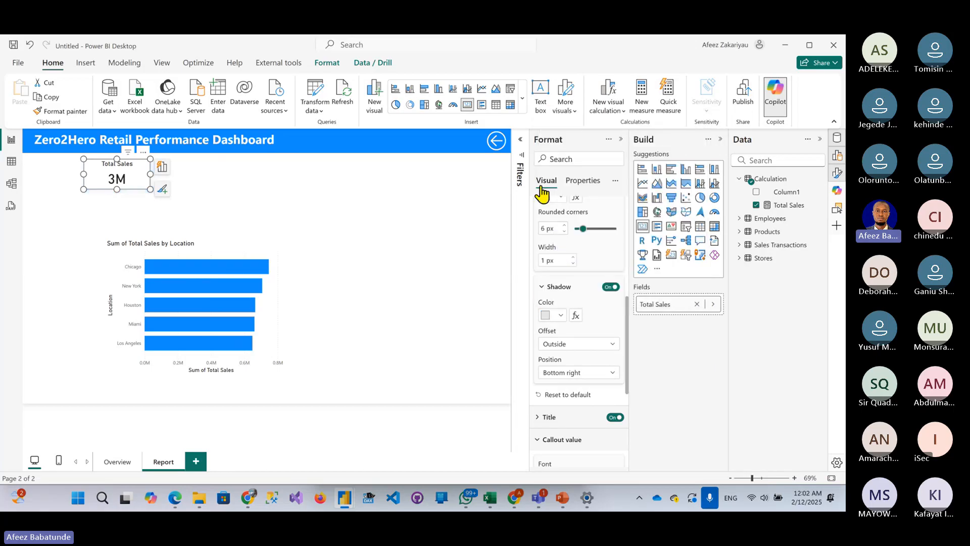
{"action": "left_click", "coordinate": [554, 315]}
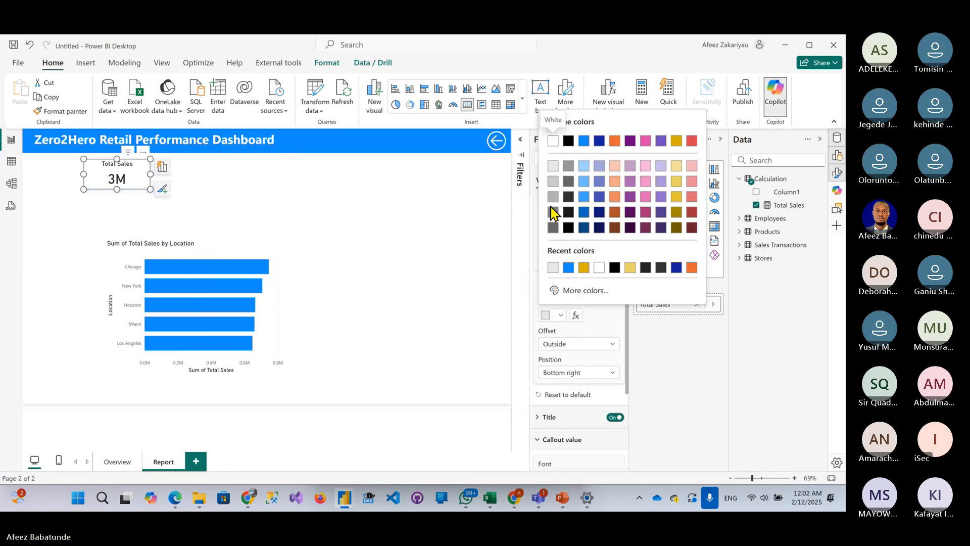
{"action": "left_click", "coordinate": [553, 207]}
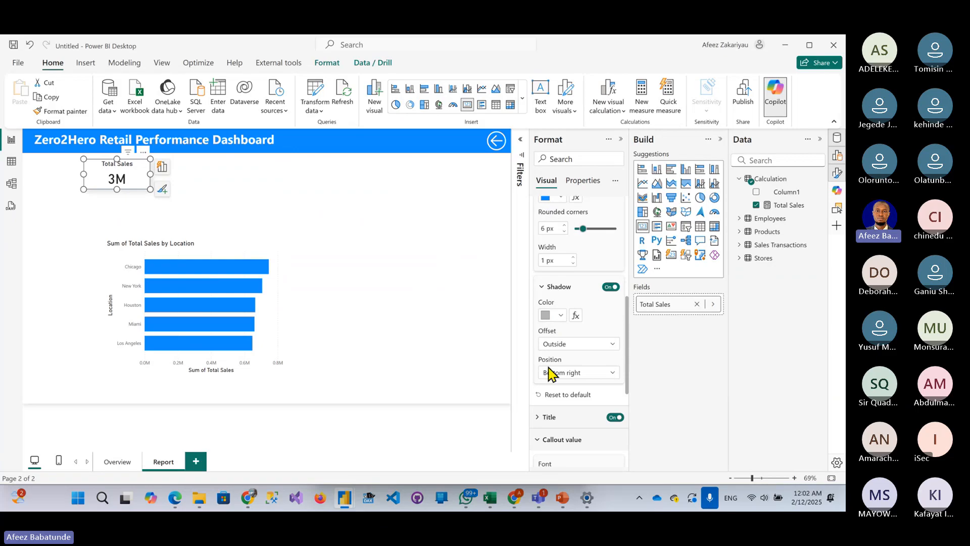
- Change the color of the card's callout value to the header's blue
{"action": "scroll", "coordinate": [589, 396], "scroll_direction": "down", "scroll_amount": 3}
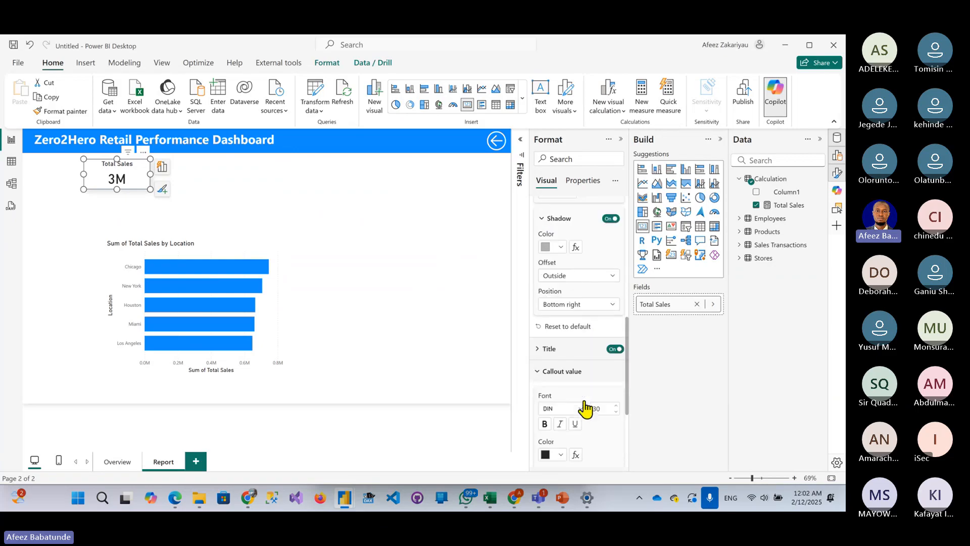
{"action": "scroll", "coordinate": [563, 358], "scroll_direction": "down", "scroll_amount": 2}
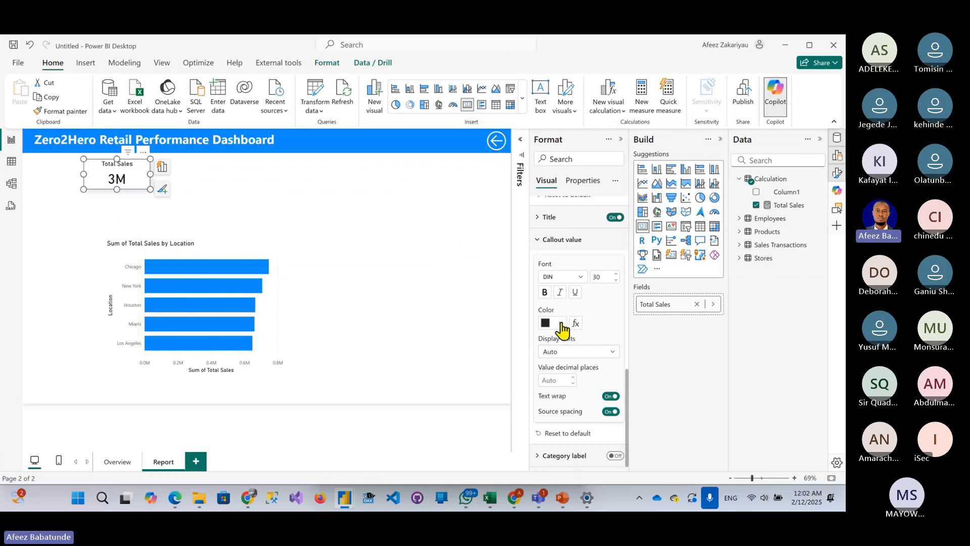
{"action": "left_click", "coordinate": [559, 323]}
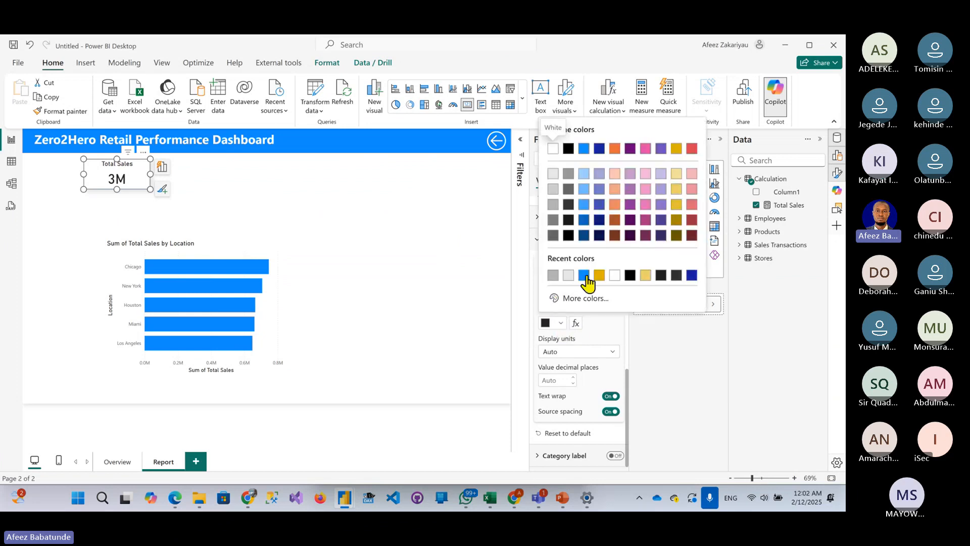
{"action": "left_click", "coordinate": [585, 275]}
- Change the card's title text color to the same blue as the callout value
{"action": "scroll", "coordinate": [581, 283], "scroll_direction": "up", "scroll_amount": 10}
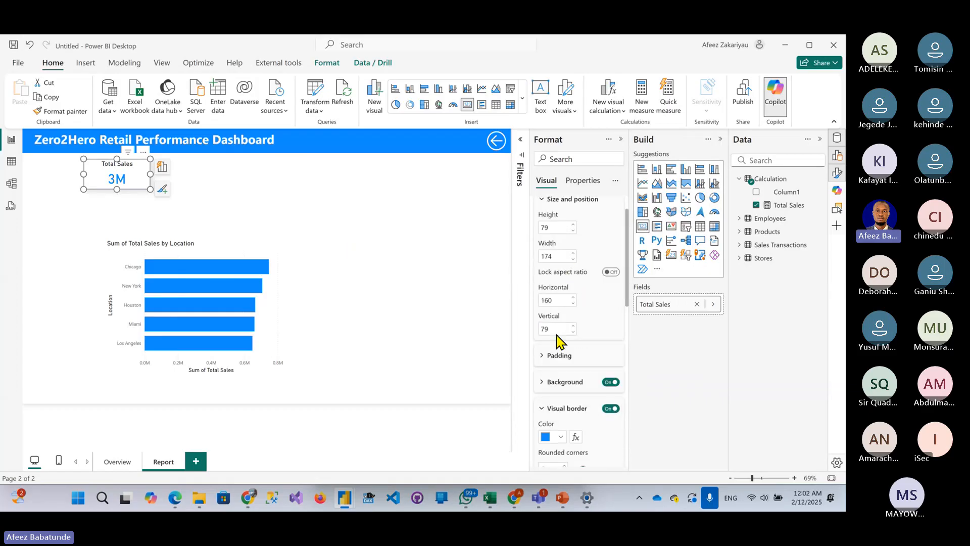
{"action": "scroll", "coordinate": [571, 300], "scroll_direction": "down", "scroll_amount": 8}
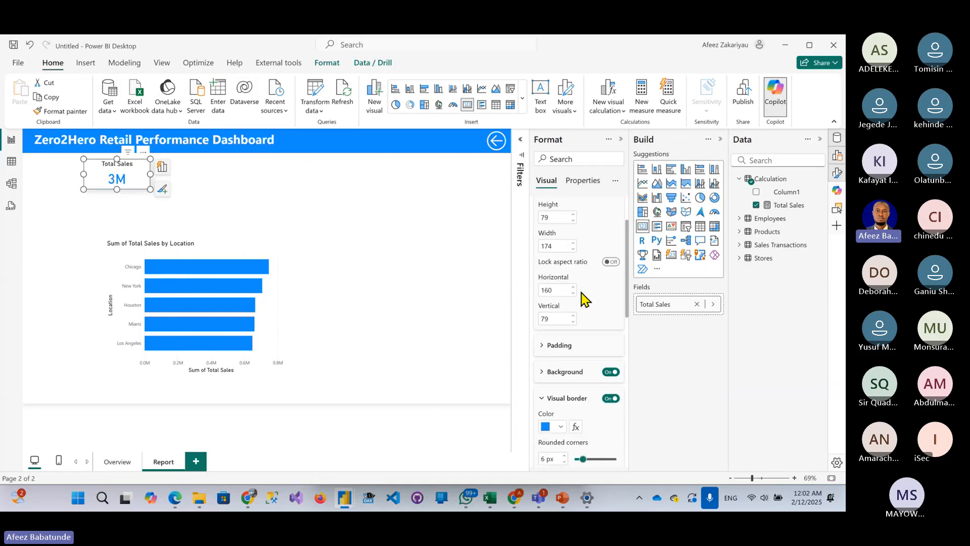
{"action": "scroll", "coordinate": [581, 296], "scroll_direction": "down", "scroll_amount": 1}
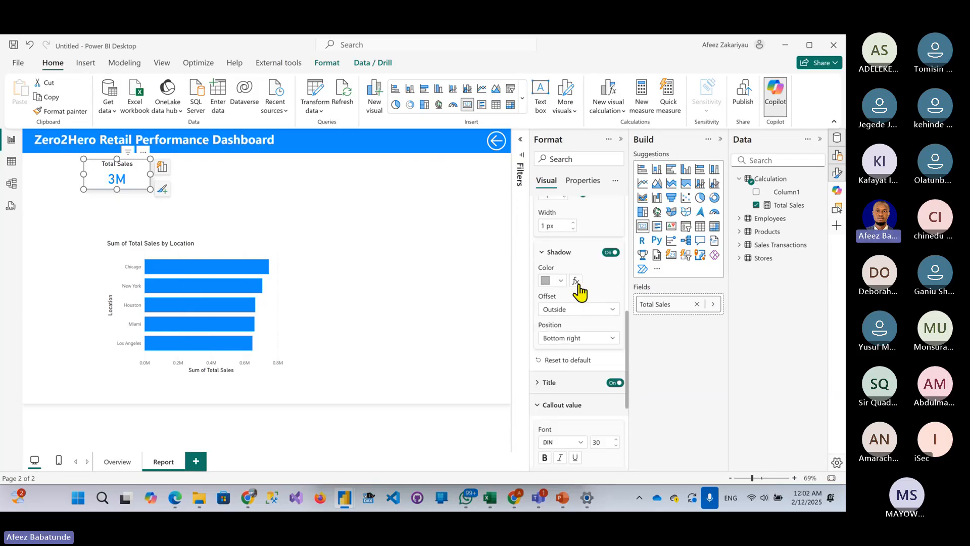
{"action": "scroll", "coordinate": [579, 292], "scroll_direction": "up", "scroll_amount": 8}
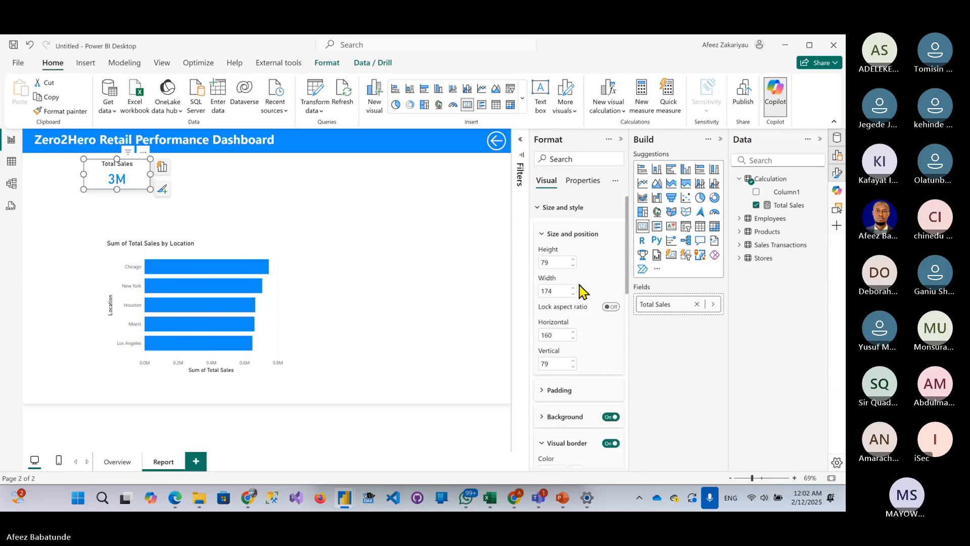
{"action": "left_click", "coordinate": [541, 207]}
{"action": "left_click", "coordinate": [542, 231]}
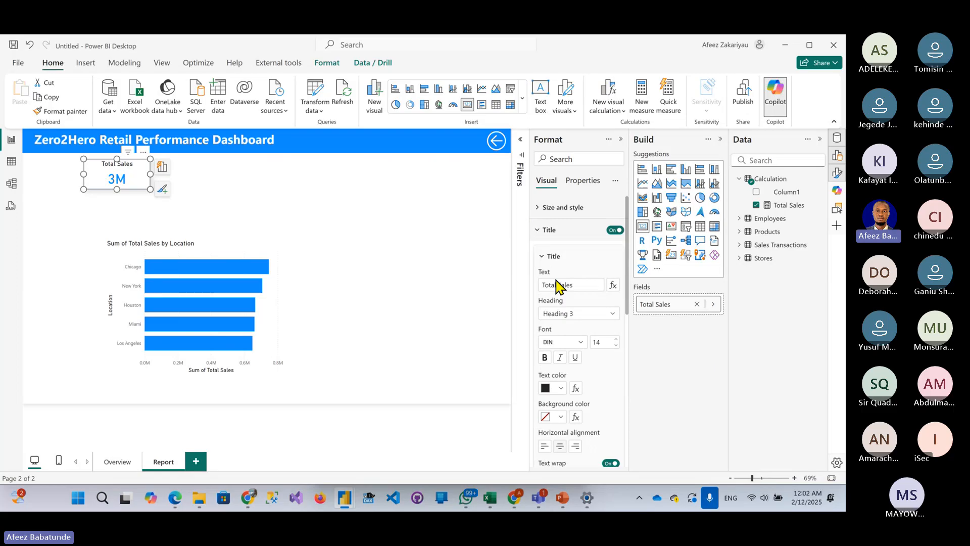
{"action": "left_click", "coordinate": [560, 388]}
{"action": "left_click", "coordinate": [553, 341]}
{"action": "scroll", "coordinate": [571, 344], "scroll_direction": "down", "scroll_amount": 3}
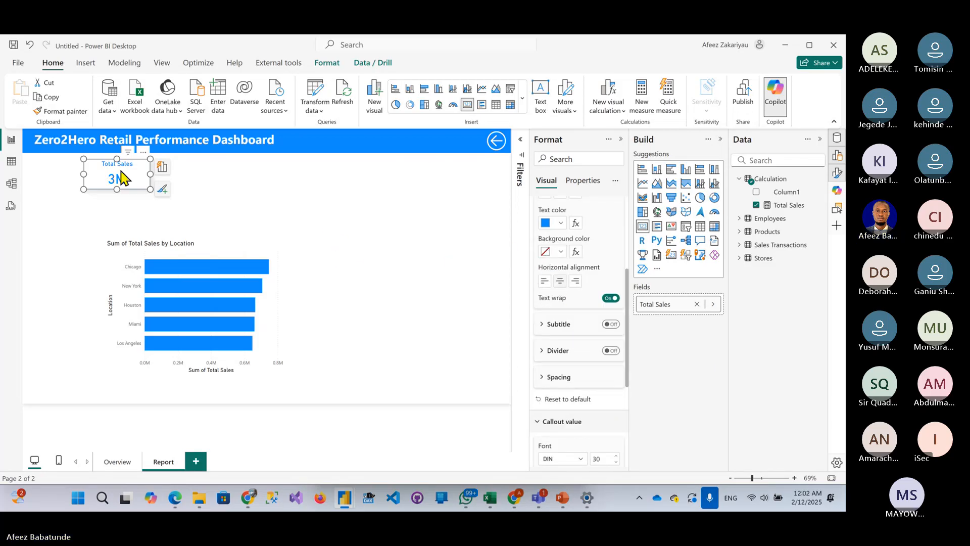
{"action": "left_click", "coordinate": [143, 212]}
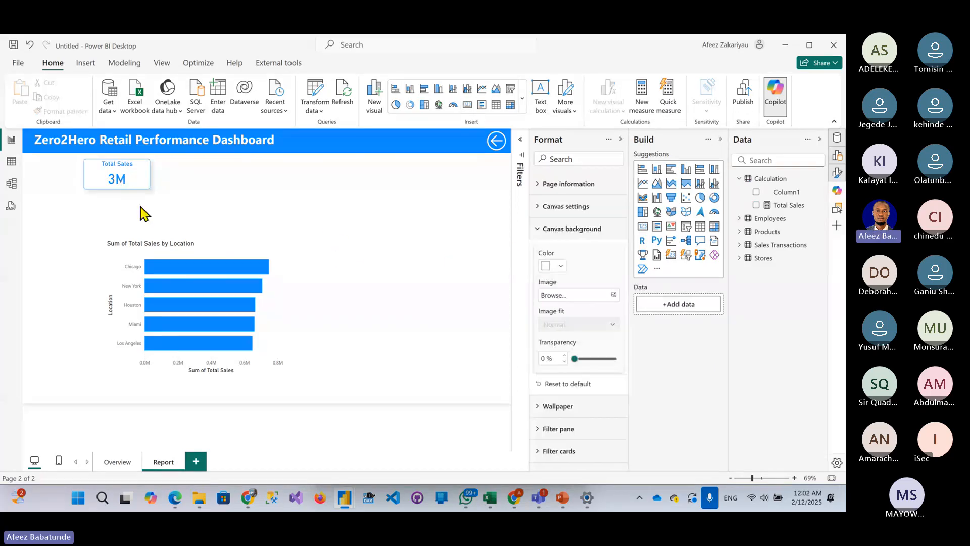
- Narrow the Total Sales card slightly while keeping its height
{"action": "left_click", "coordinate": [143, 178]}
{"action": "left_click_drag", "start_coordinate": [151, 190], "coordinate": [144, 189]}
{"action": "left_click", "coordinate": [289, 210]}
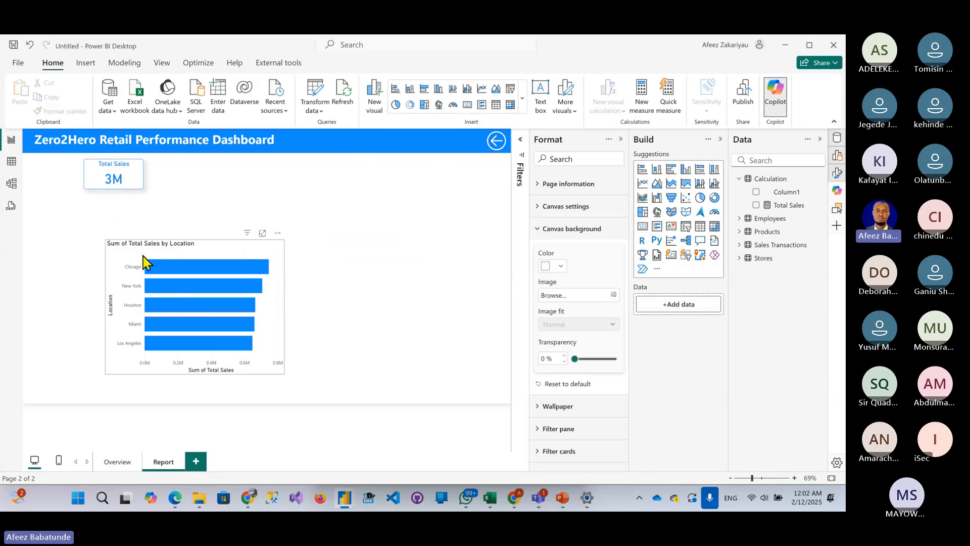
- Duplicate the Total Sales card three times and line the copies up in a row beside the original, below the header
{"action": "left_click", "coordinate": [106, 172]}
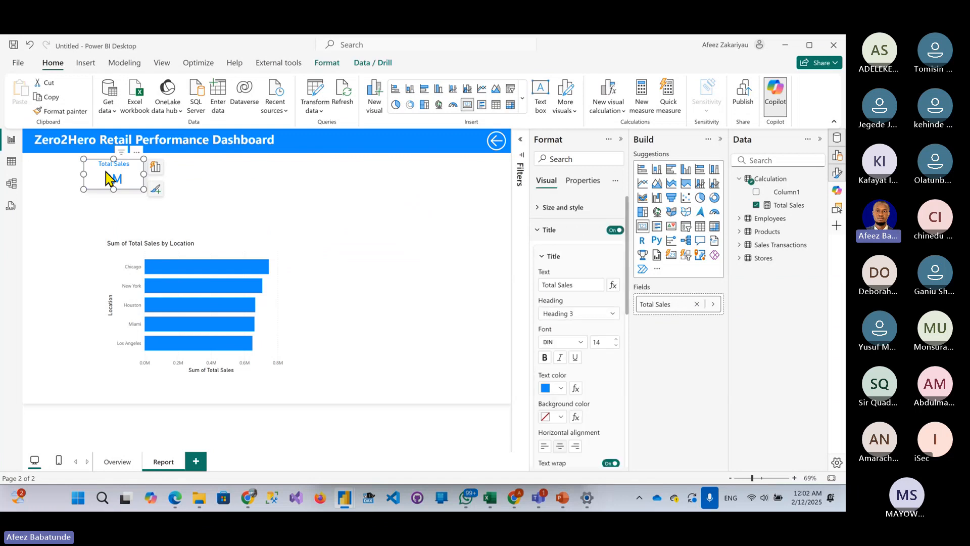
{"action": "key", "text": "ctrl+c"}
{"action": "key", "text": "ctrl+v"}
{"action": "left_click_drag", "start_coordinate": [106, 172], "coordinate": [173, 174]}
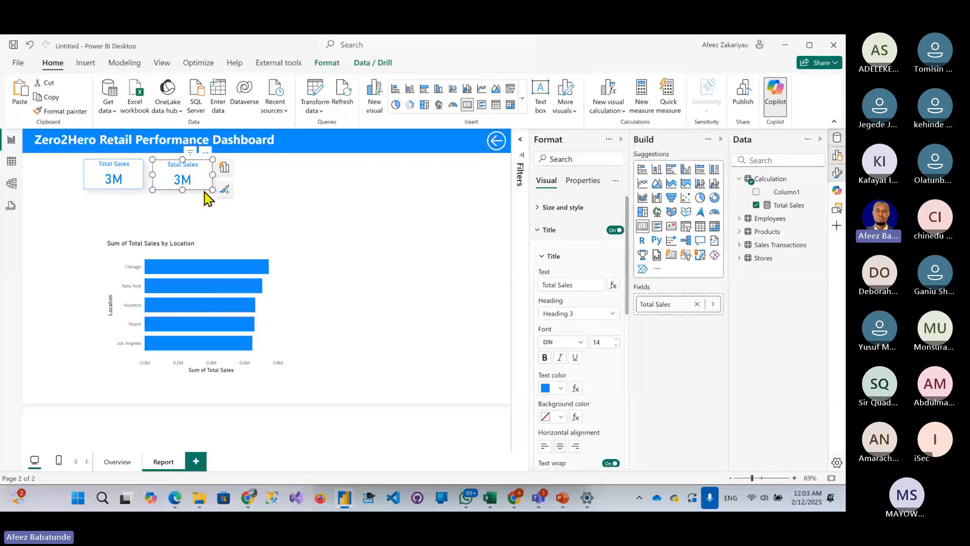
{"action": "key", "text": "ctrl+v"}
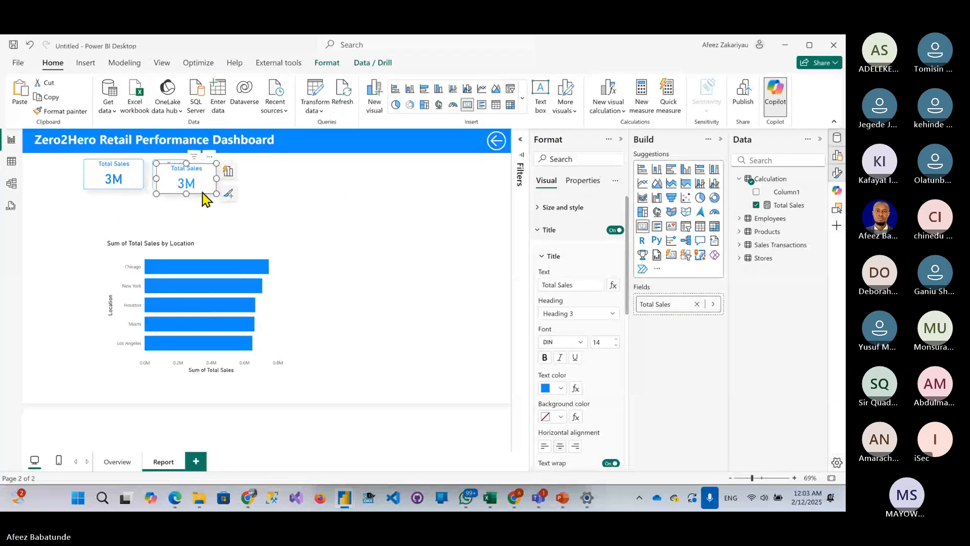
{"action": "left_click_drag", "start_coordinate": [194, 178], "coordinate": [316, 182]}
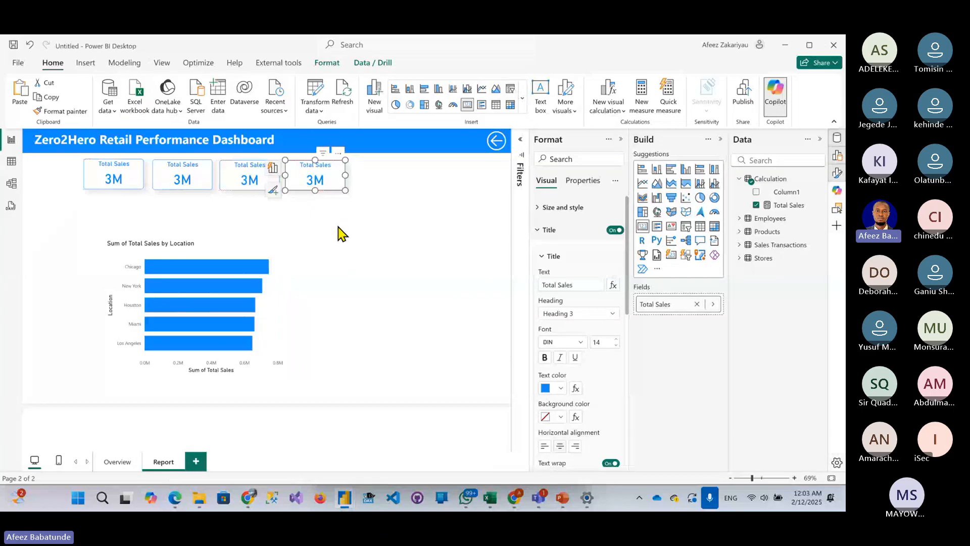
- Even out the spacing in the card row by nudging the fourth card right and the second card slightly left
{"action": "left_click", "coordinate": [313, 242]}
{"action": "left_click", "coordinate": [302, 185]}
{"action": "key", "text": "Right"}
{"action": "key", "text": "Right"}
{"action": "key", "text": "Right"}
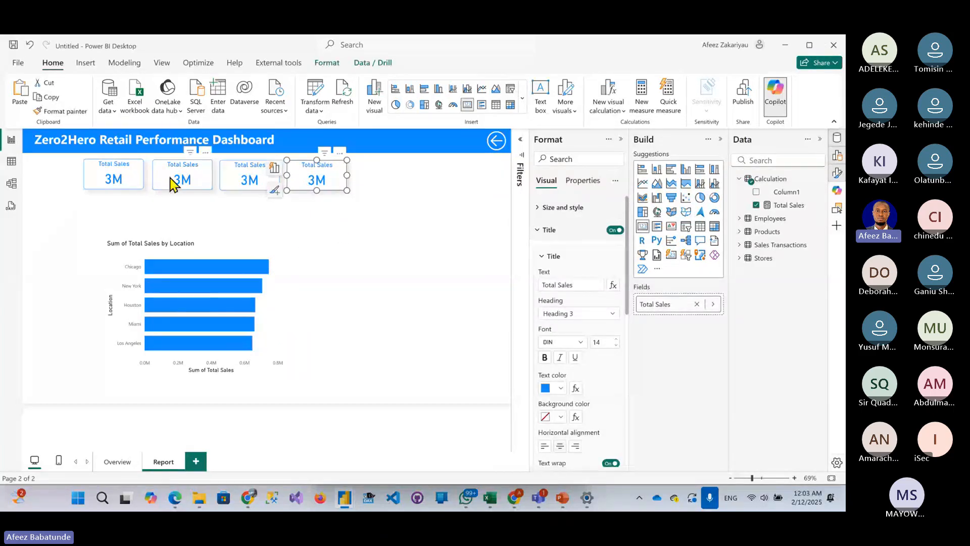
{"action": "left_click", "coordinate": [170, 178]}
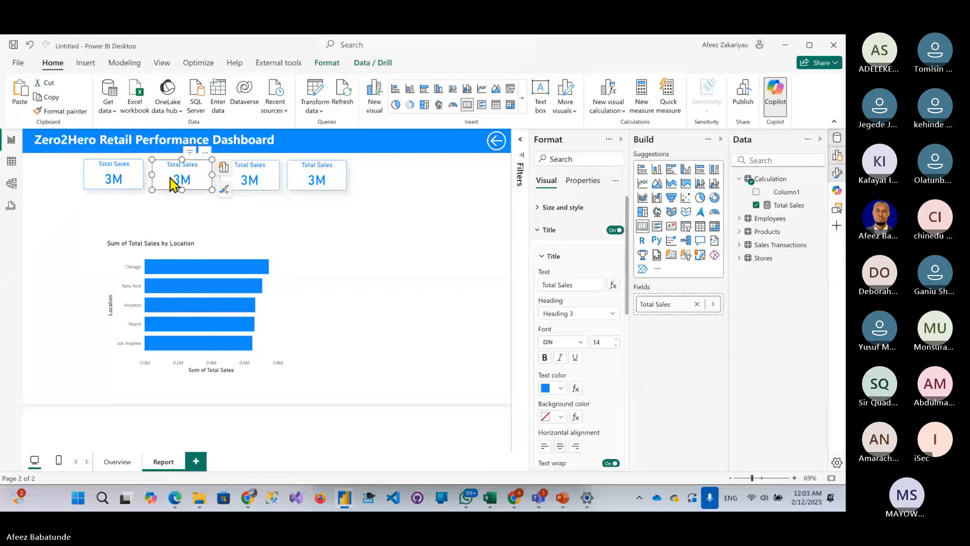
{"action": "key", "text": "Left"}
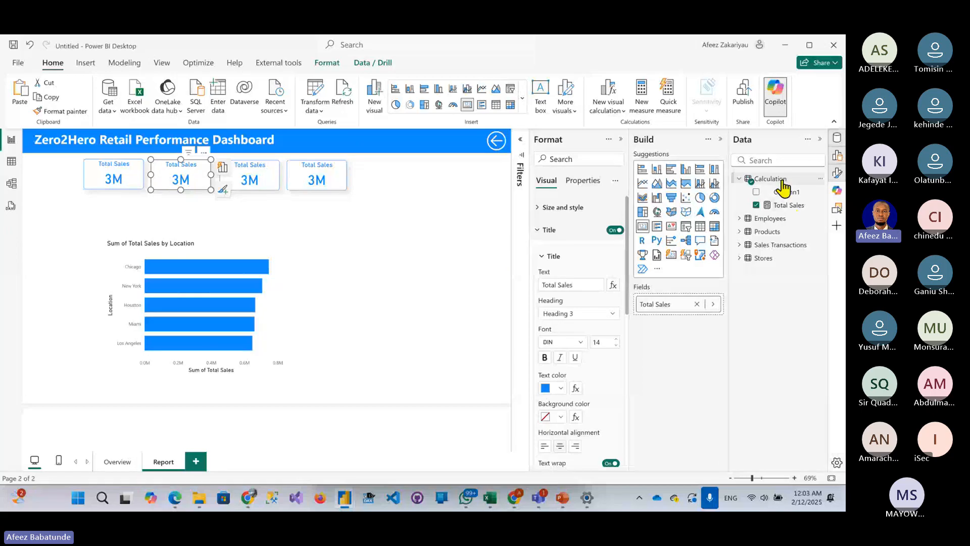
- Create a measure in the Calculation table: Unit Sold = SUM('Sales Transactions'[Units Sold])
{"action": "left_click", "coordinate": [771, 179]}
{"action": "right_click", "coordinate": [781, 181]}
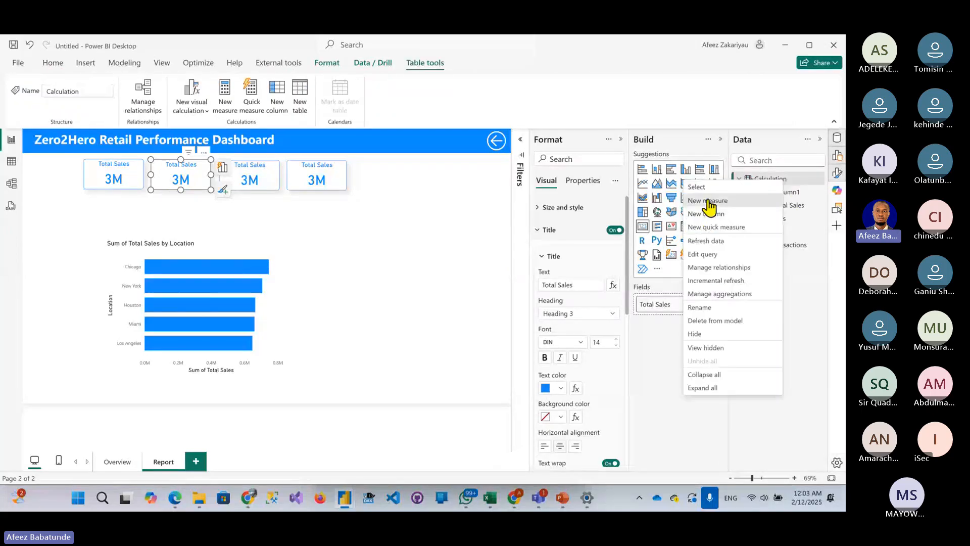
{"action": "left_click", "coordinate": [706, 202]}
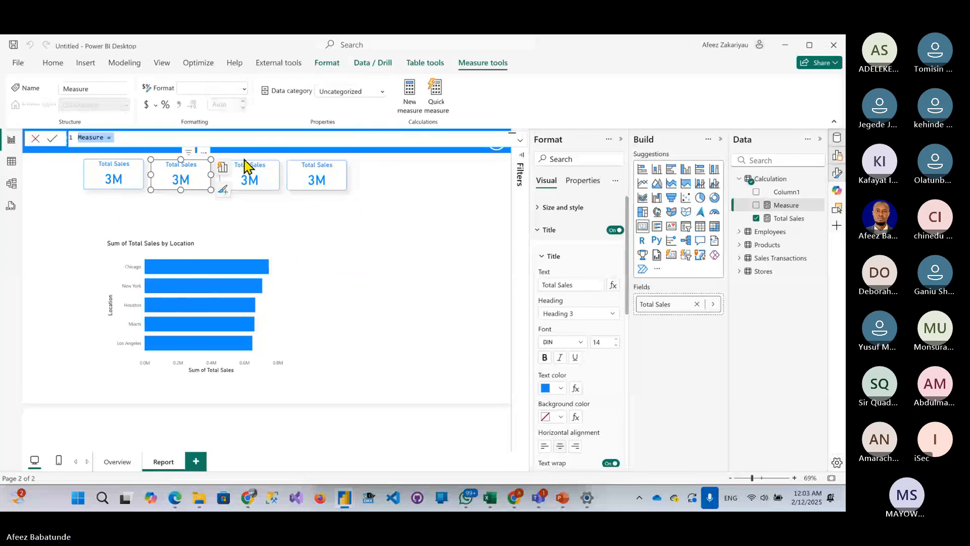
{"action": "key", "text": "BackSpace"}
{"action": "type", "text": "Unit "}
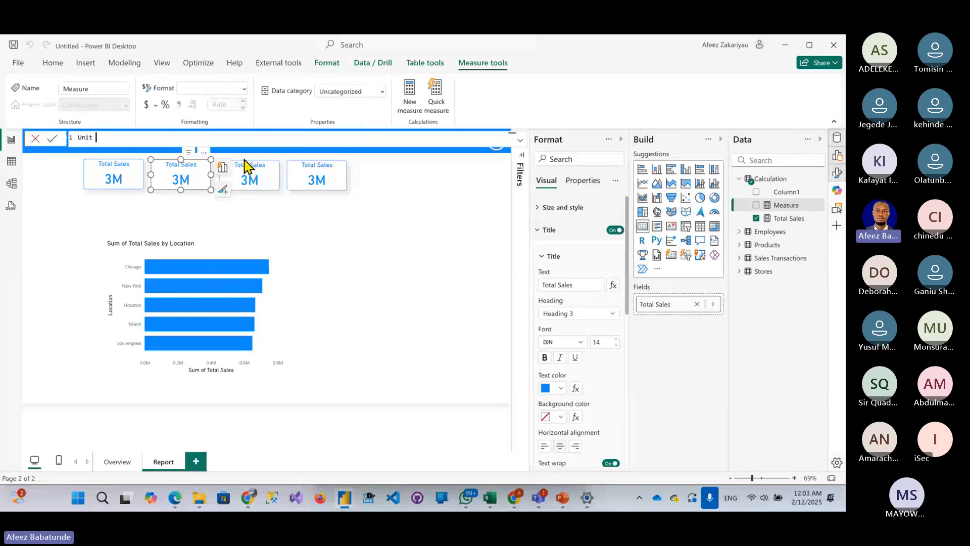
{"action": "type", "text": "Sold ="}
{"action": "type", "text": "SUM("}
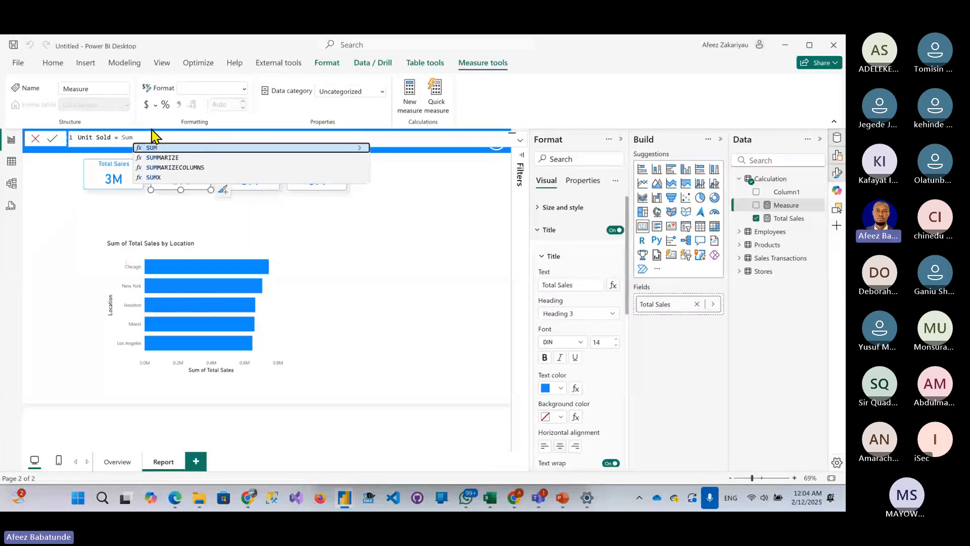
{"action": "type", "text": "sa"}
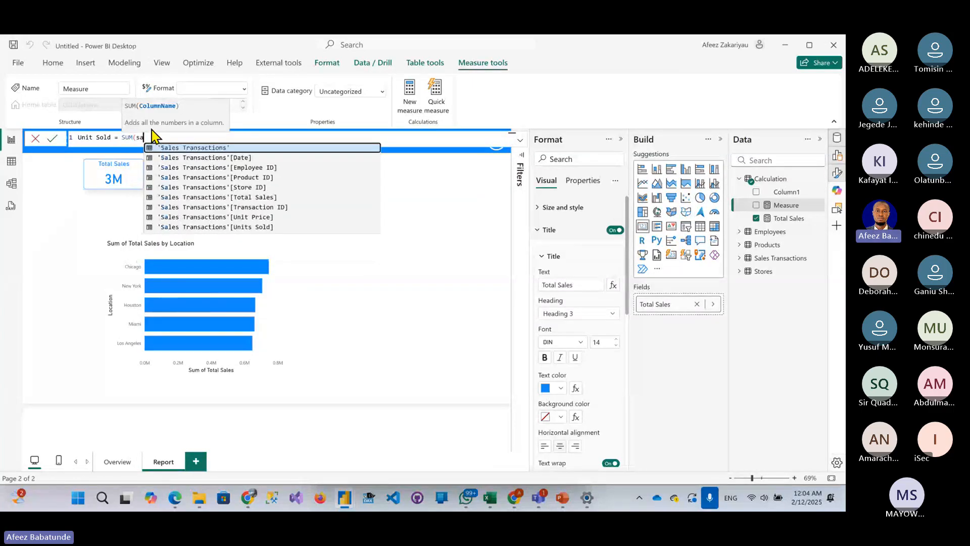
{"action": "left_click", "coordinate": [255, 227]}
{"action": "type", "text": ")"}
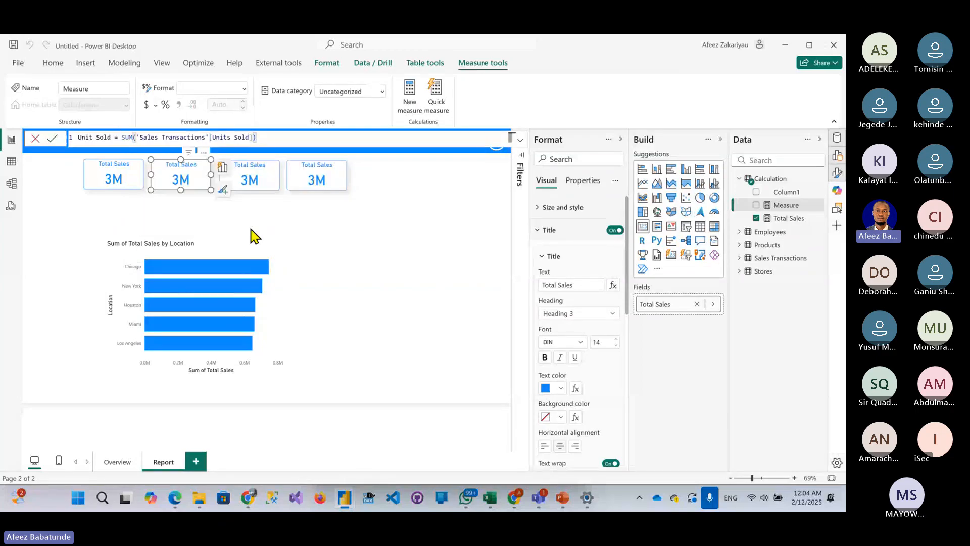
{"action": "key", "text": "Return"}
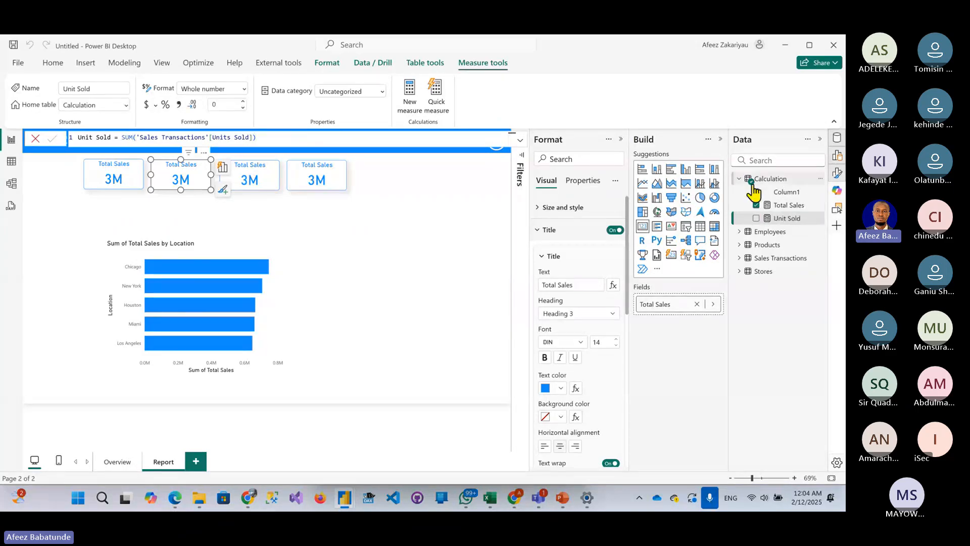
- Start another new measure in the Calculation table and clear its default formula text
{"action": "right_click", "coordinate": [778, 183]}
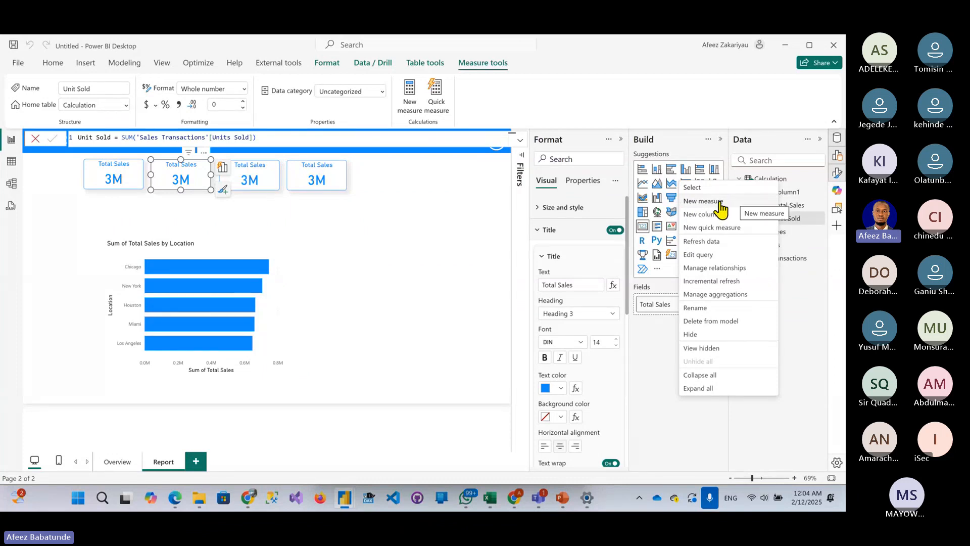
{"action": "left_click", "coordinate": [705, 202]}
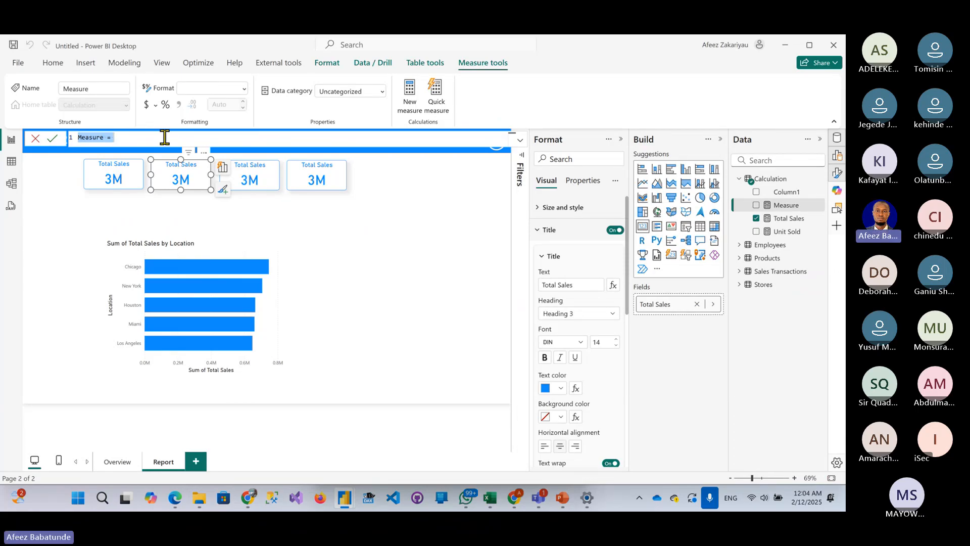
{"action": "type", "text": "T"}
{"action": "key", "text": "BackSpace"}
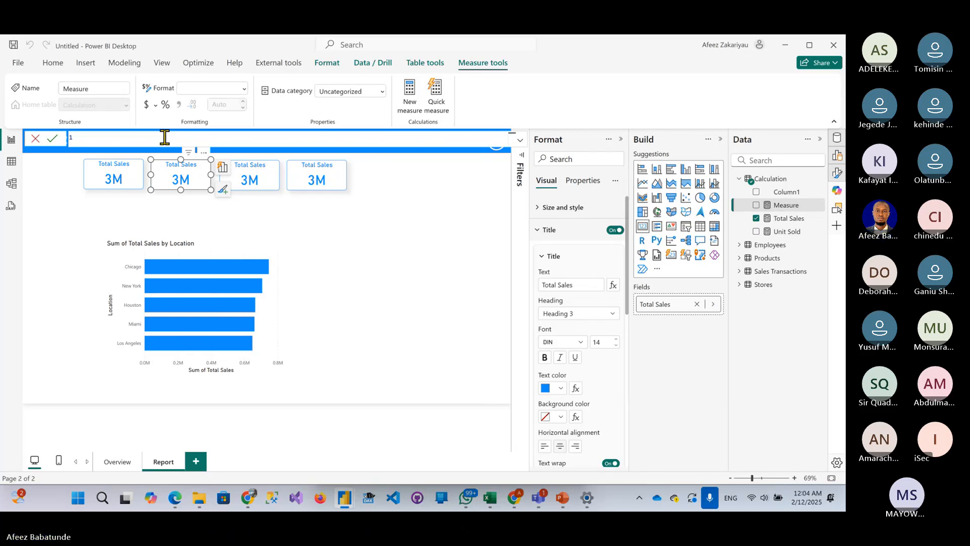
{"action": "type", "text": "Cos"}
{"action": "key", "text": "BackSpace"}
{"action": "key", "text": "BackSpace"}
{"action": "key", "text": "BackSpace"}
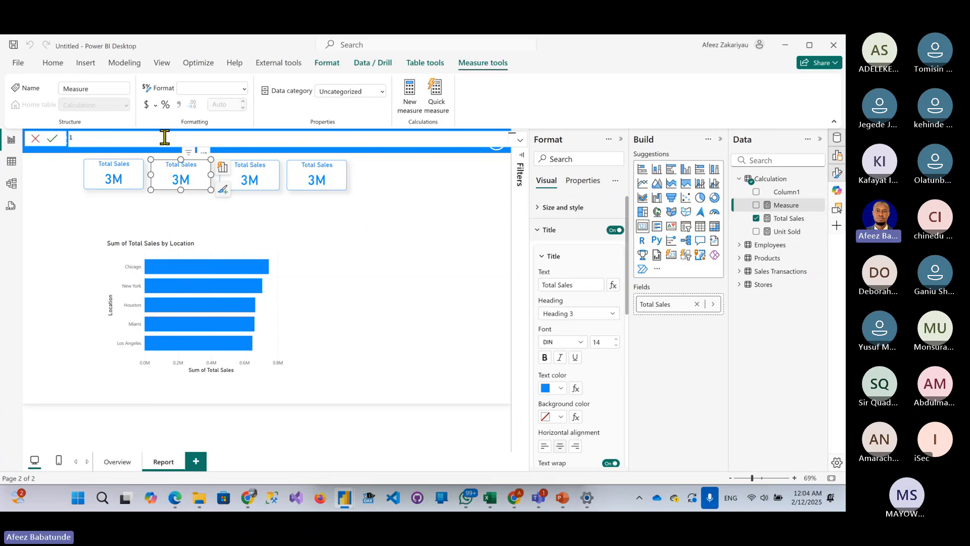
{"action": "type", "text": "Pro"}
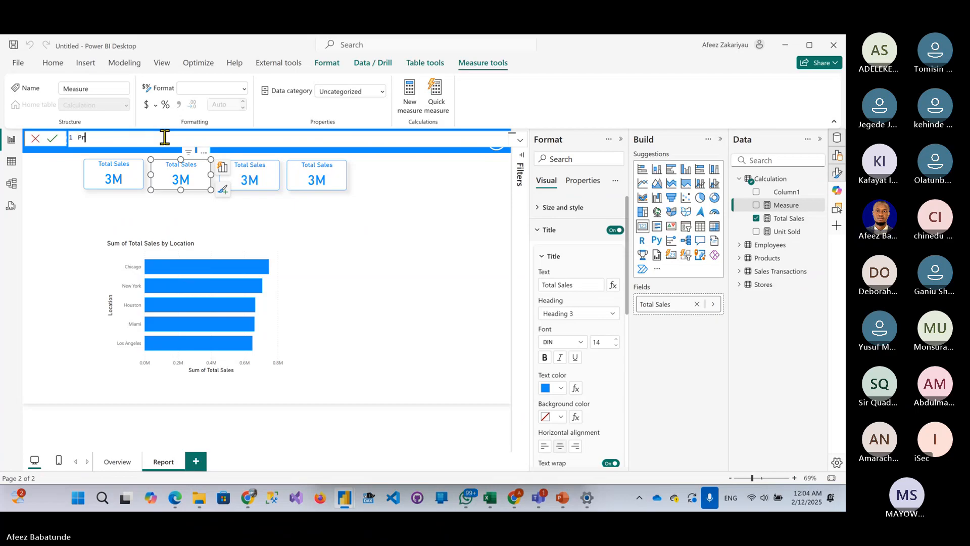
{"action": "key", "text": "BackSpace"}
{"action": "key", "text": "BackSpace"}
{"action": "key", "text": "BackSpace"}
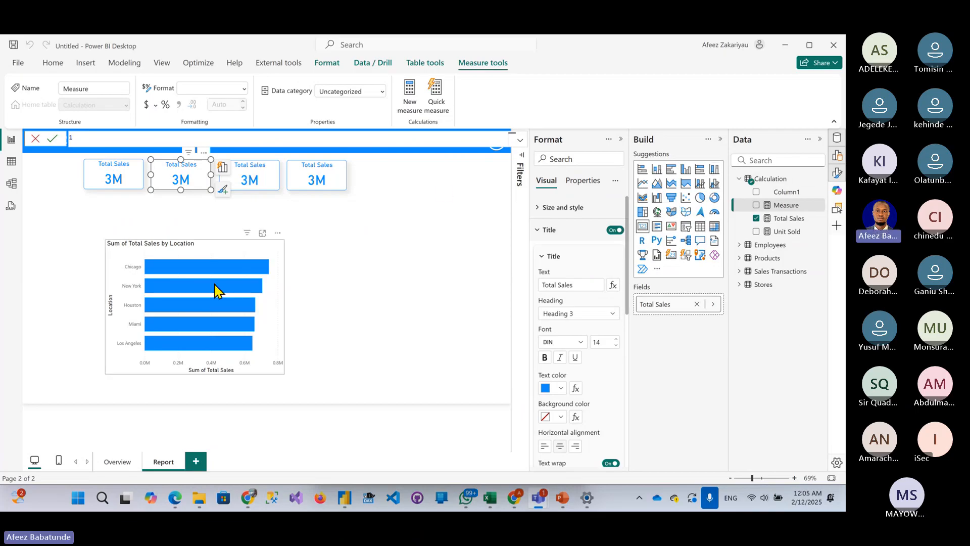
{"action": "left_click", "coordinate": [103, 136]}
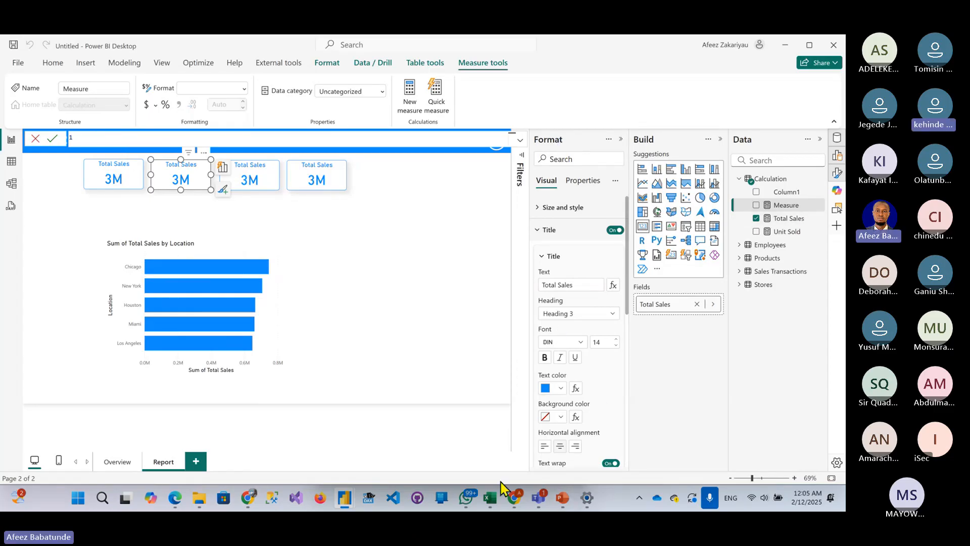
{"action": "mouse_move", "coordinate": [467, 498]}
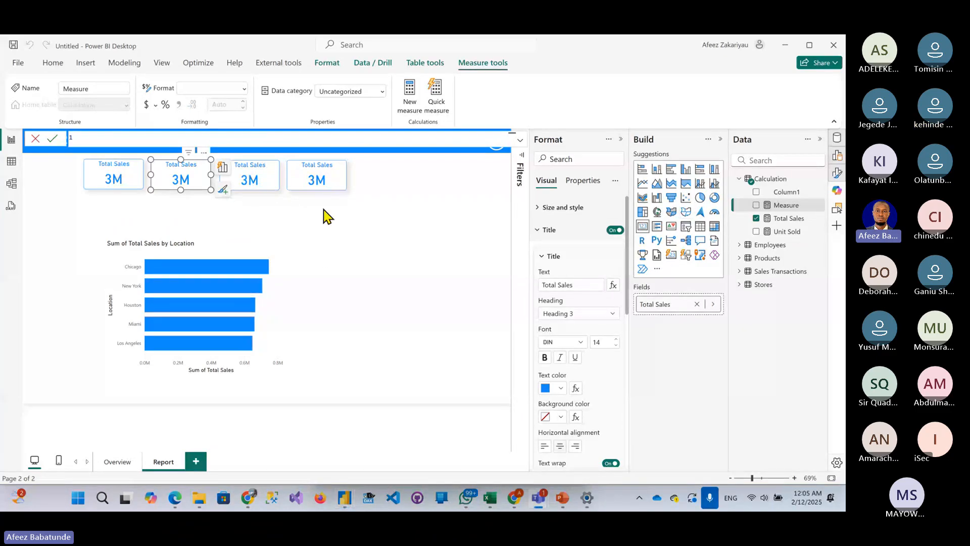
- Define the new measure as No of Employees = COUNT(Employees[Employee ID])
{"action": "left_click", "coordinate": [125, 136]}
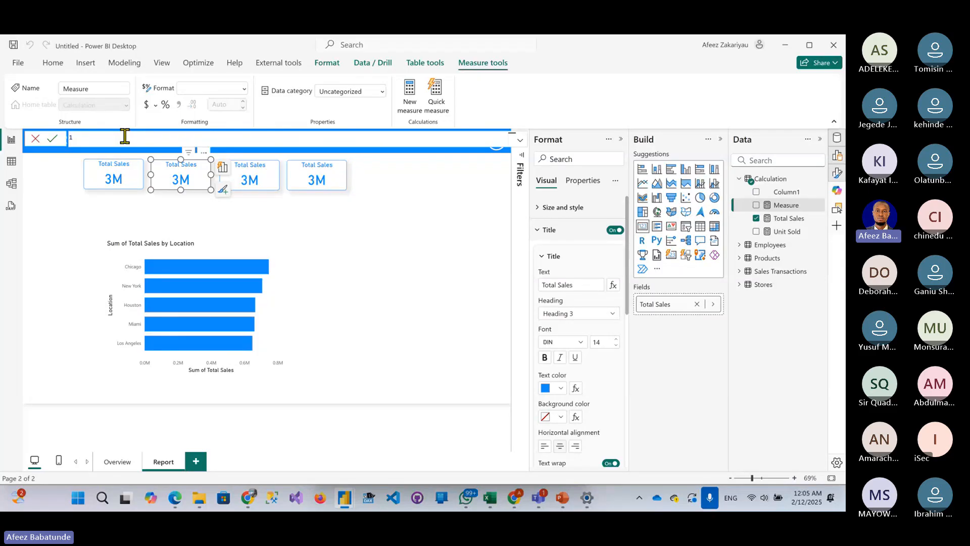
{"action": "type", "text": "N"}
{"action": "type", "text": "o c"}
{"action": "key", "text": "BackSpace"}
{"action": "key", "text": "BackSpace"}
{"action": "key", "text": "BackSpace"}
{"action": "key", "text": "BackSpace"}
{"action": "type", "text": "N"}
{"action": "type", "text": "of Employee"}
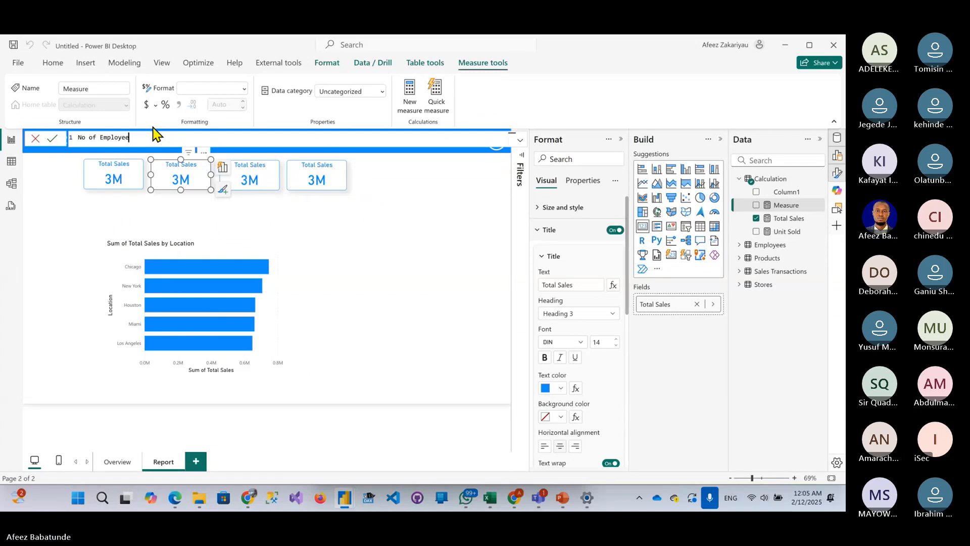
{"action": "type", "text": "s = cou"}
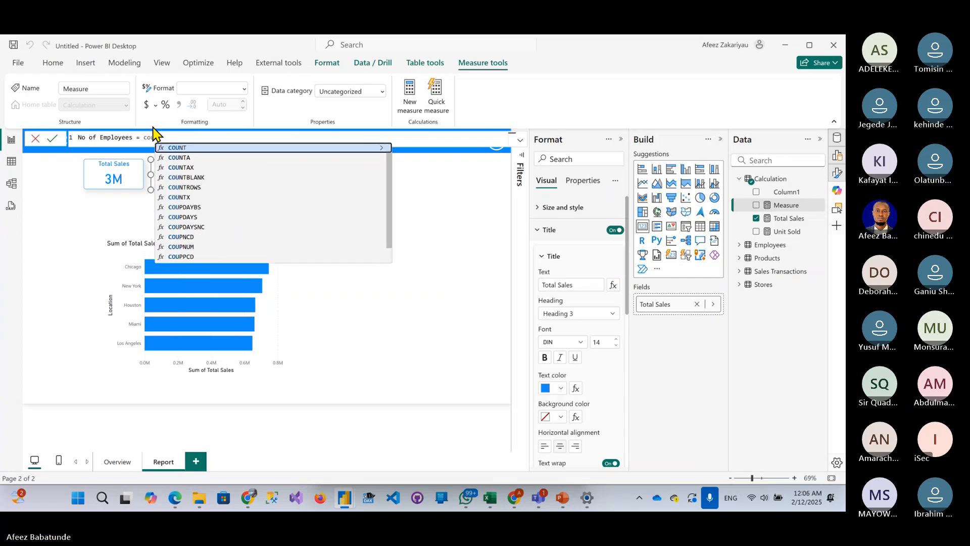
{"action": "key", "text": "Tab"}
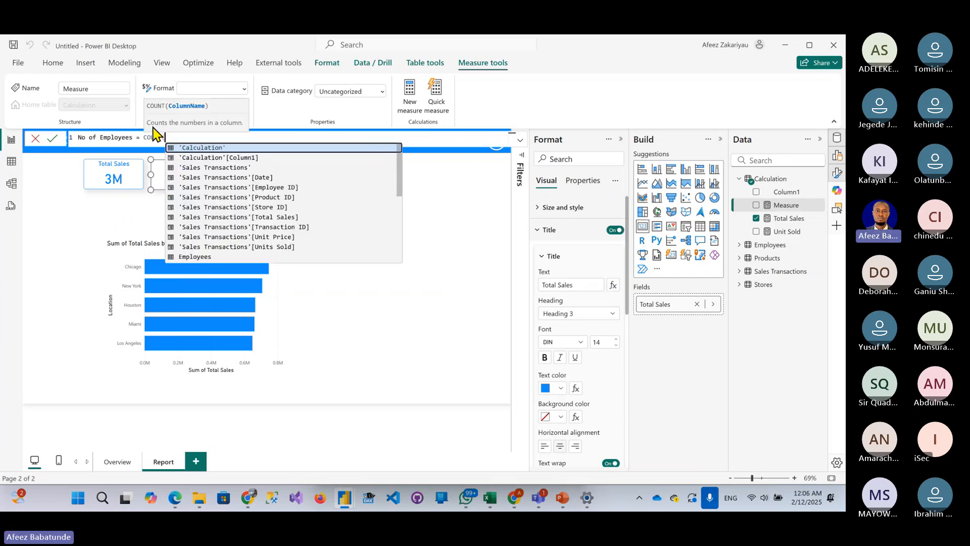
{"action": "type", "text": "e"}
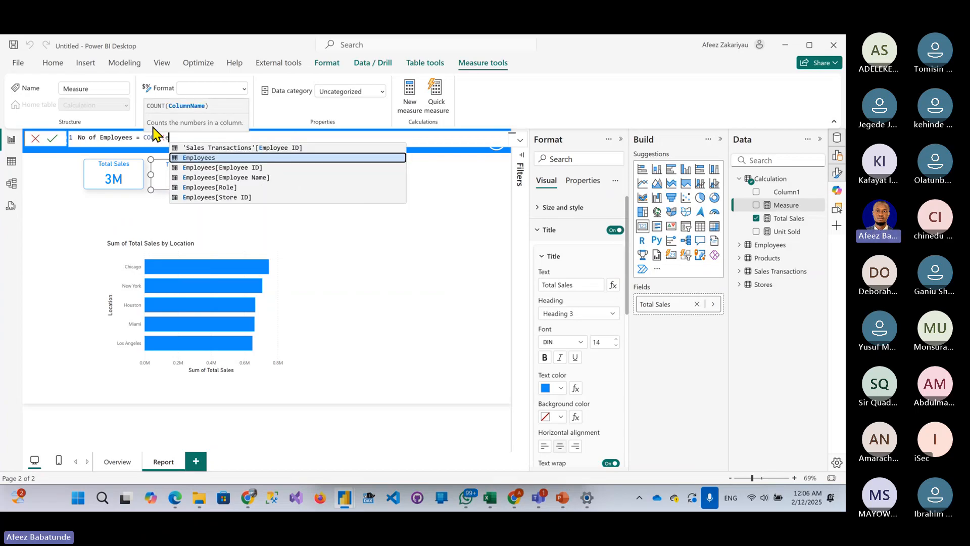
{"action": "key", "text": "Up"}
{"action": "key", "text": "Down"}
{"action": "key", "text": "Down"}
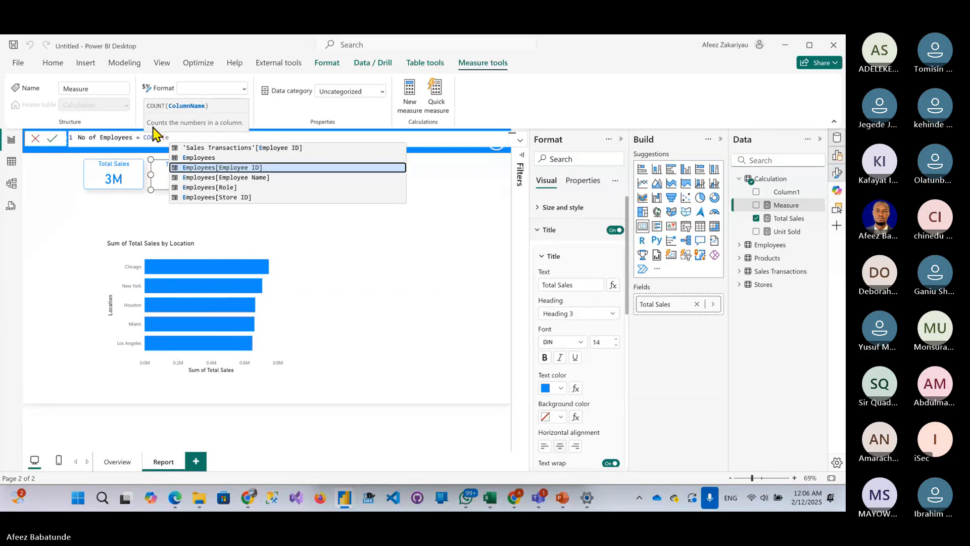
{"action": "key", "text": "Tab"}
{"action": "type", "text": ")"}
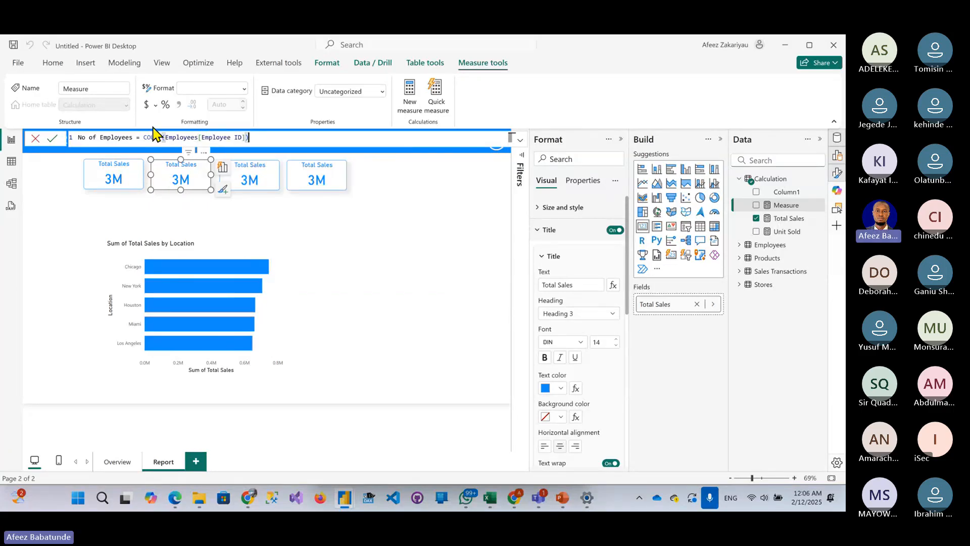
{"action": "key", "text": "Return"}
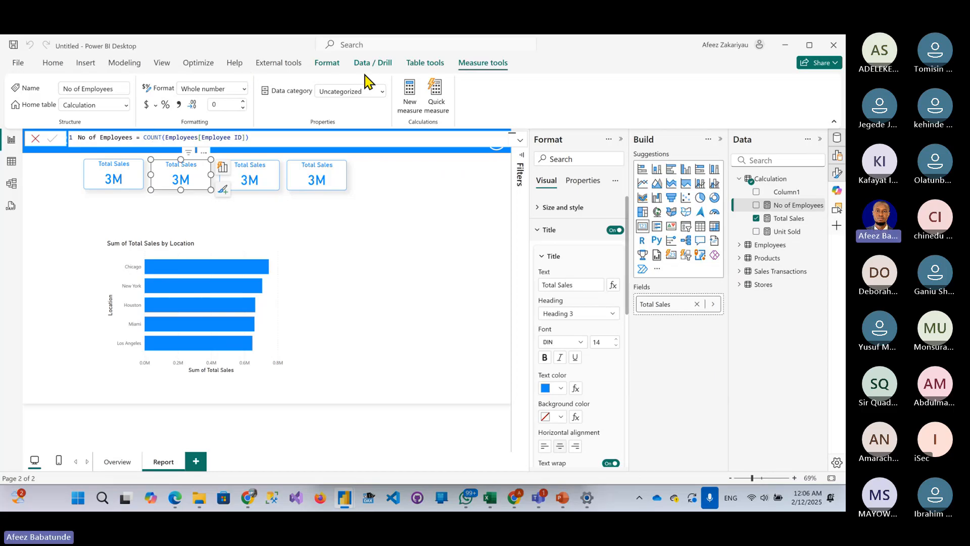
{"action": "left_click", "coordinate": [298, 135]}
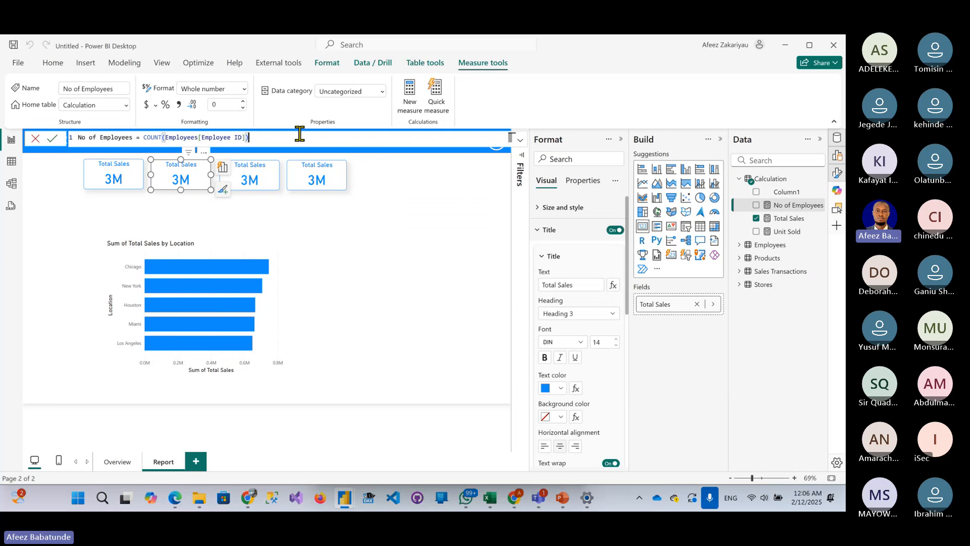
- Create a measure in the Calculation table: No of Store = COUNT(Stores[Store ID])
{"action": "right_click", "coordinate": [780, 194]}
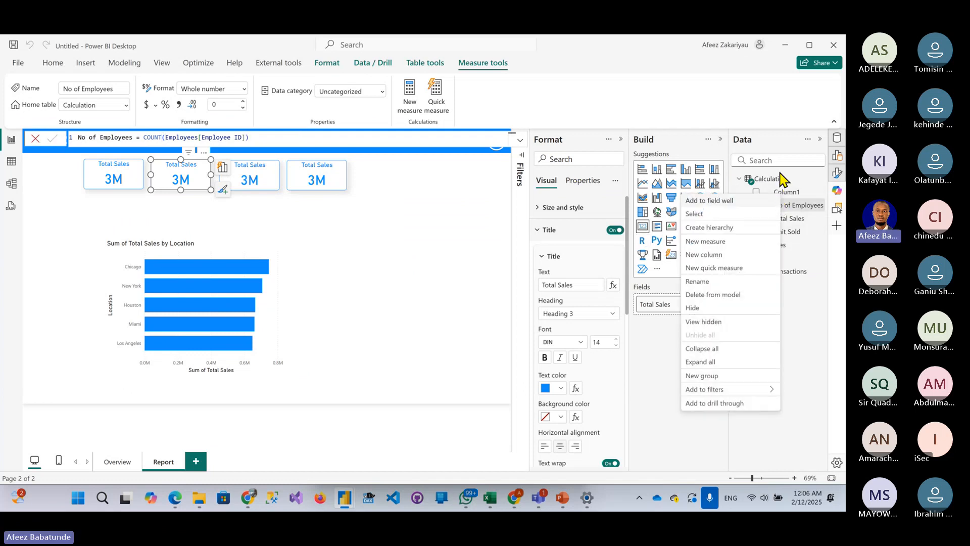
{"action": "right_click", "coordinate": [779, 183]}
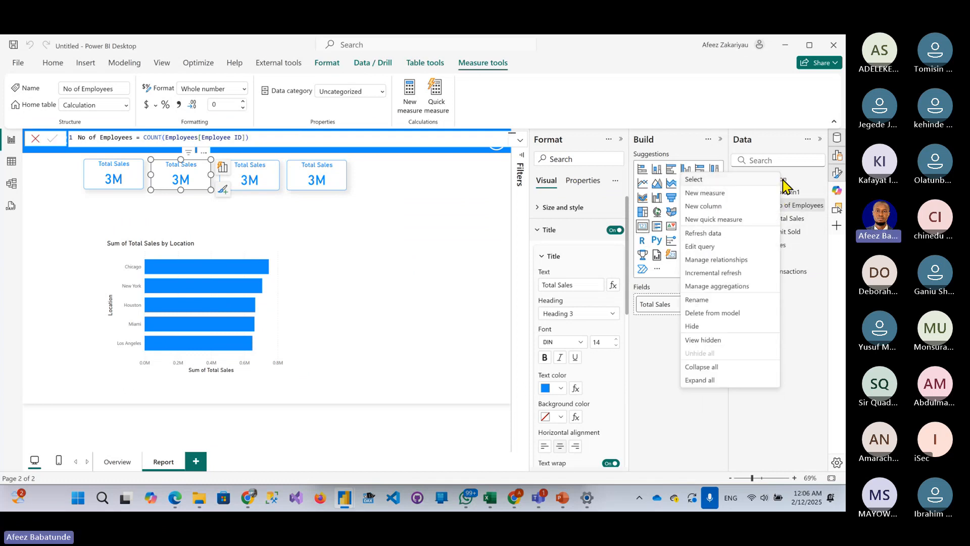
{"action": "left_click", "coordinate": [731, 195]}
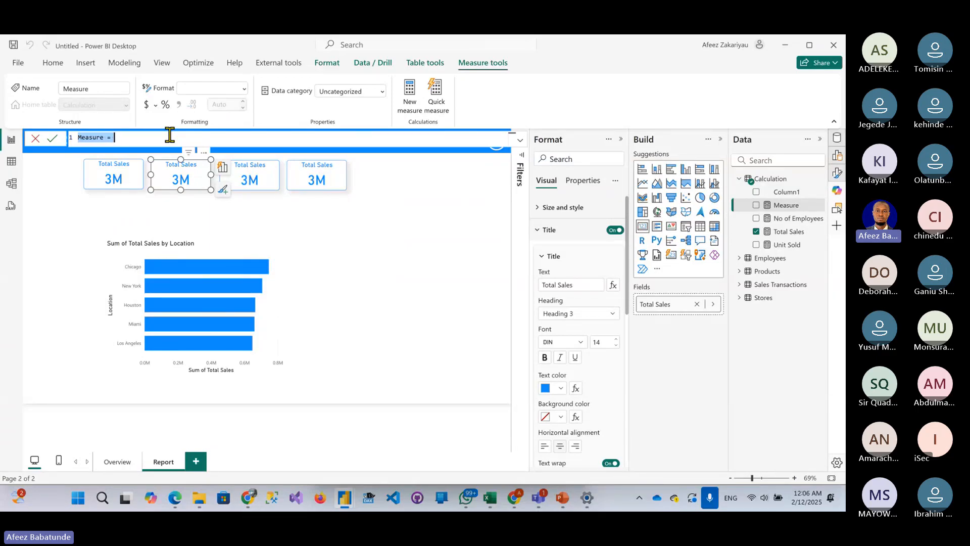
{"action": "type", "text": "No of S"}
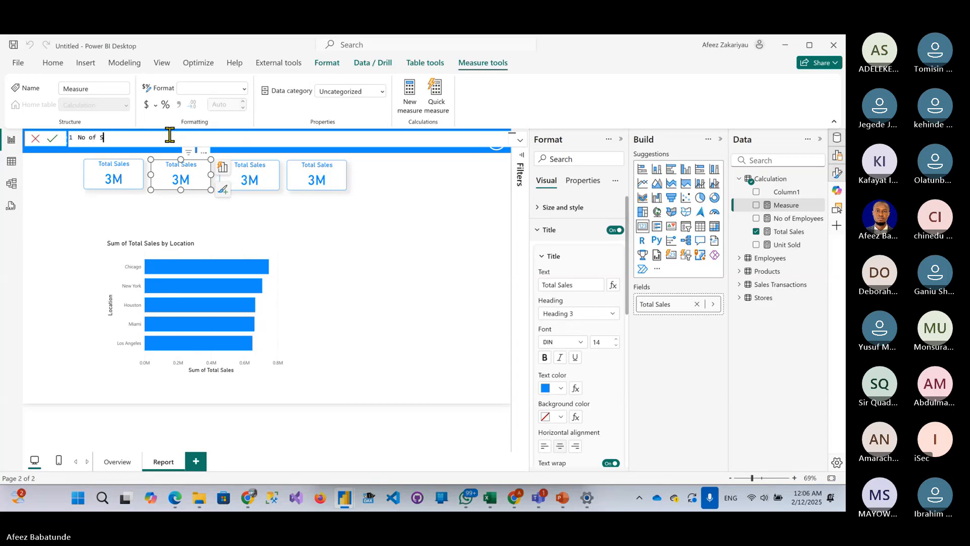
{"action": "type", "text": "tore ="}
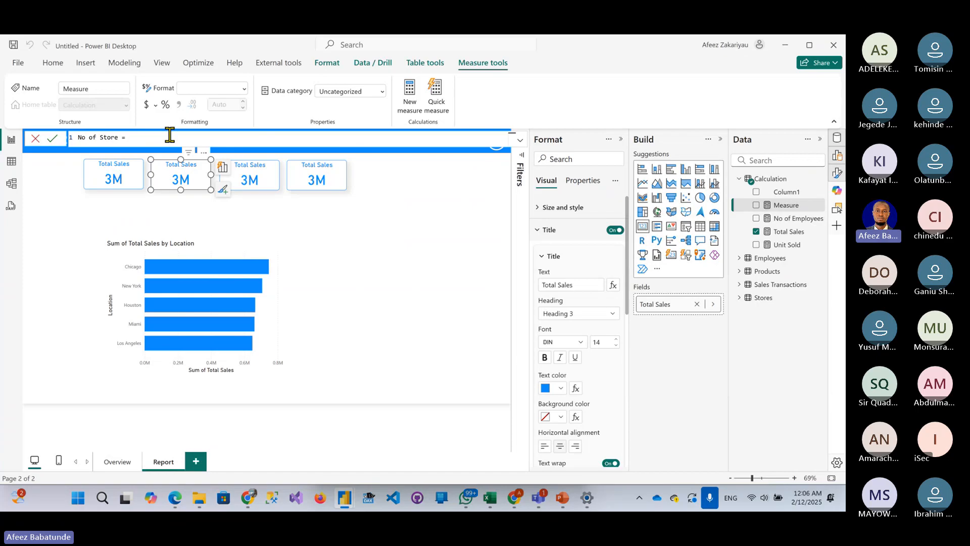
{"action": "type", "text": " S"}
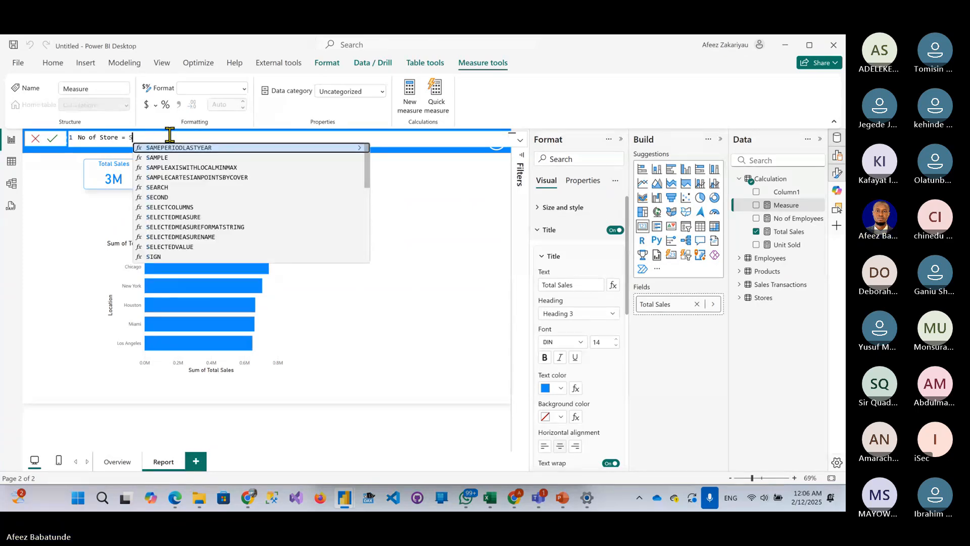
{"action": "key", "text": "BackSpace"}
{"action": "type", "text": "Cou"}
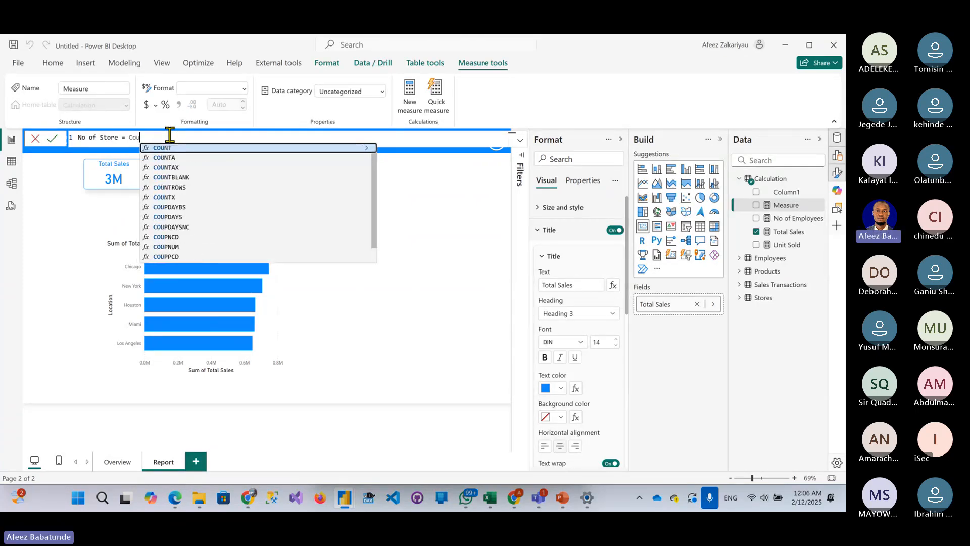
{"action": "key", "text": "Tab"}
{"action": "type", "text": "st"}
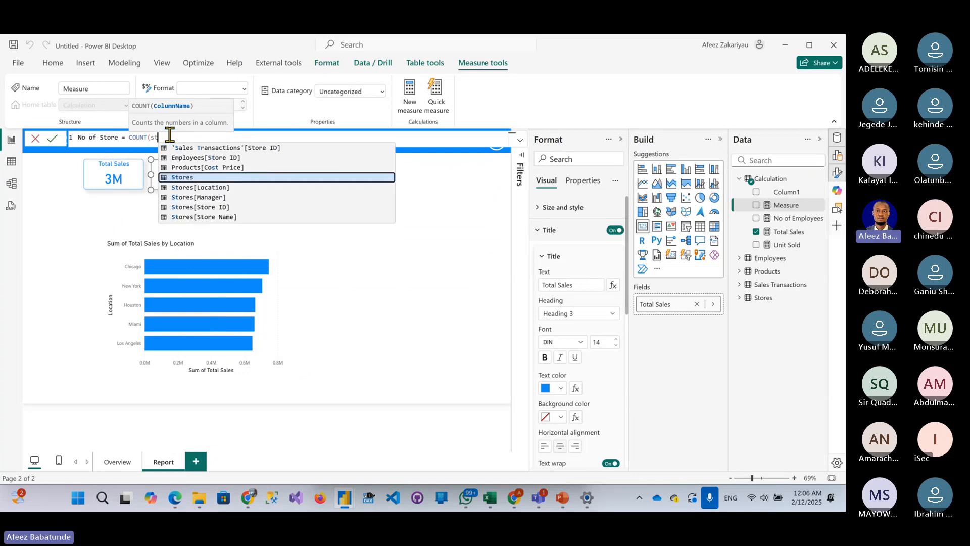
{"action": "key", "text": "Down"}
{"action": "key", "text": "Down"}
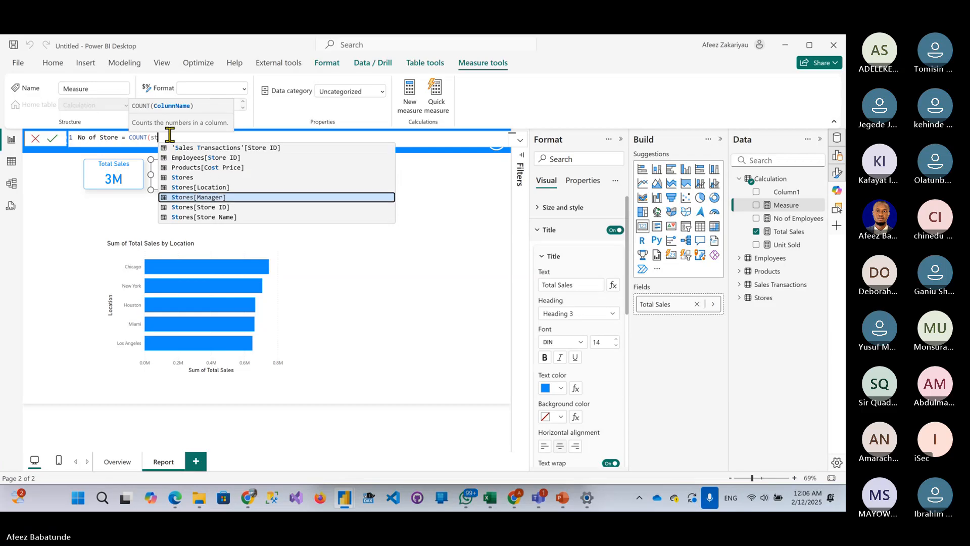
{"action": "key", "text": "Down"}
{"action": "key", "text": "Tab"}
{"action": "type", "text": ")"}
{"action": "key", "text": "Return"}
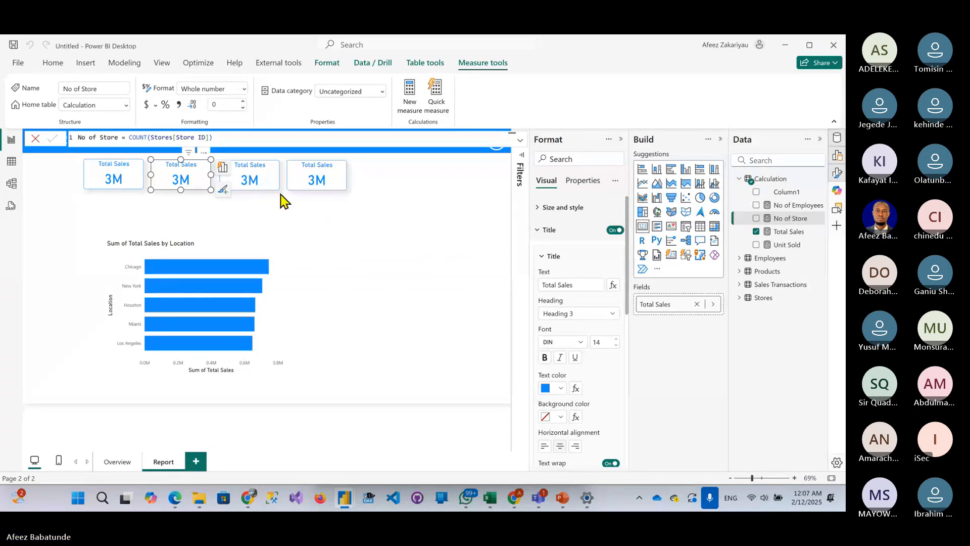
- Replace the Total Sales field in the first card of the row with the No of Store measure
{"action": "left_click", "coordinate": [371, 236]}
{"action": "left_click", "coordinate": [114, 177]}
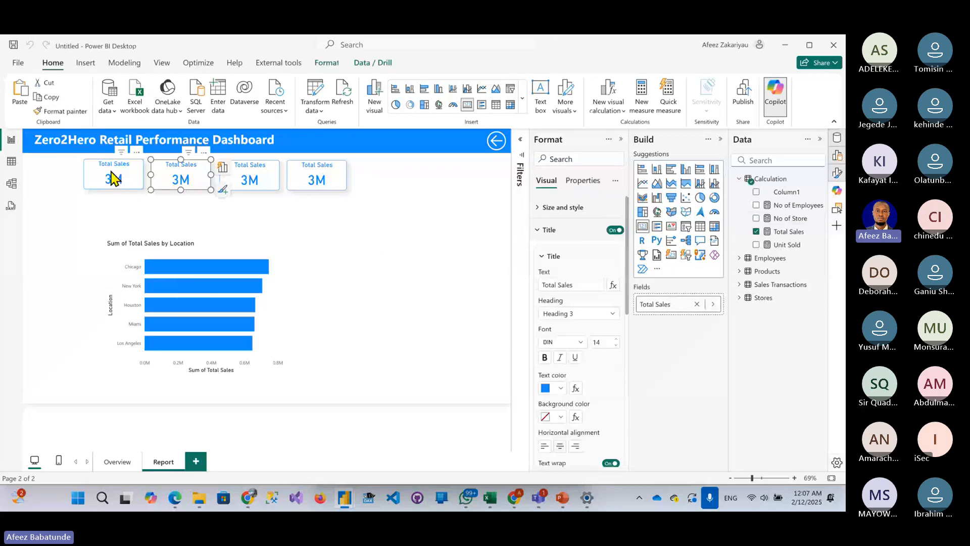
{"action": "left_click", "coordinate": [756, 231]}
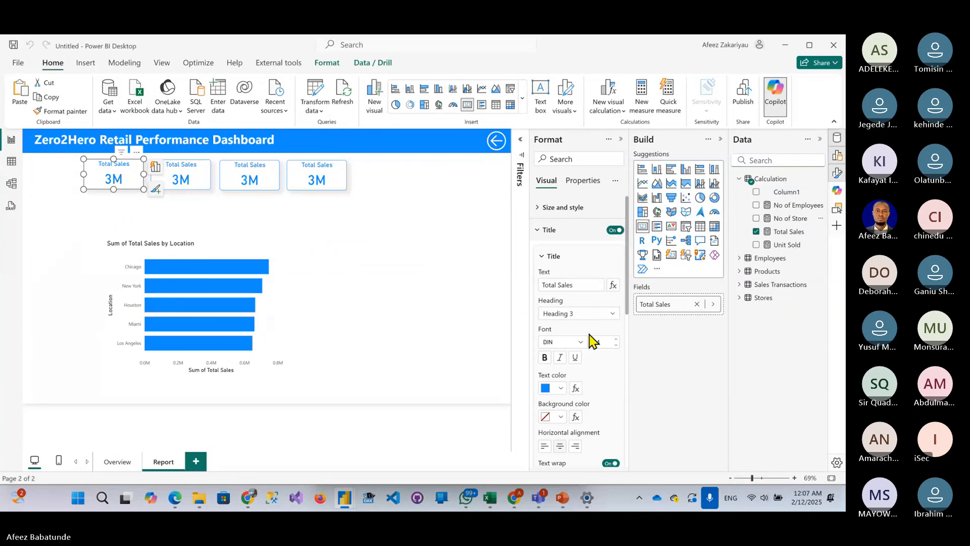
{"action": "left_click", "coordinate": [756, 231]}
{"action": "left_click", "coordinate": [697, 304]}
{"action": "left_click", "coordinate": [756, 217]}
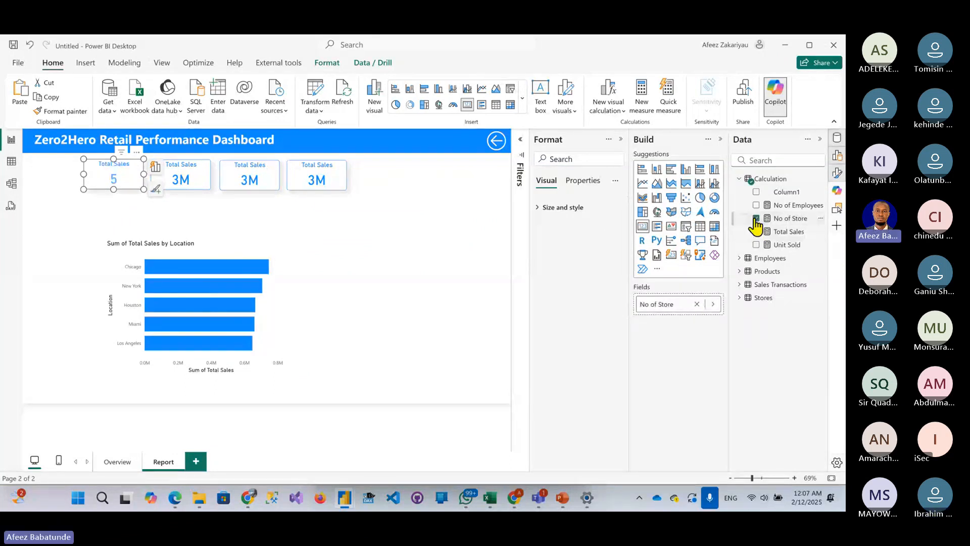
{"action": "left_click", "coordinate": [155, 166]}
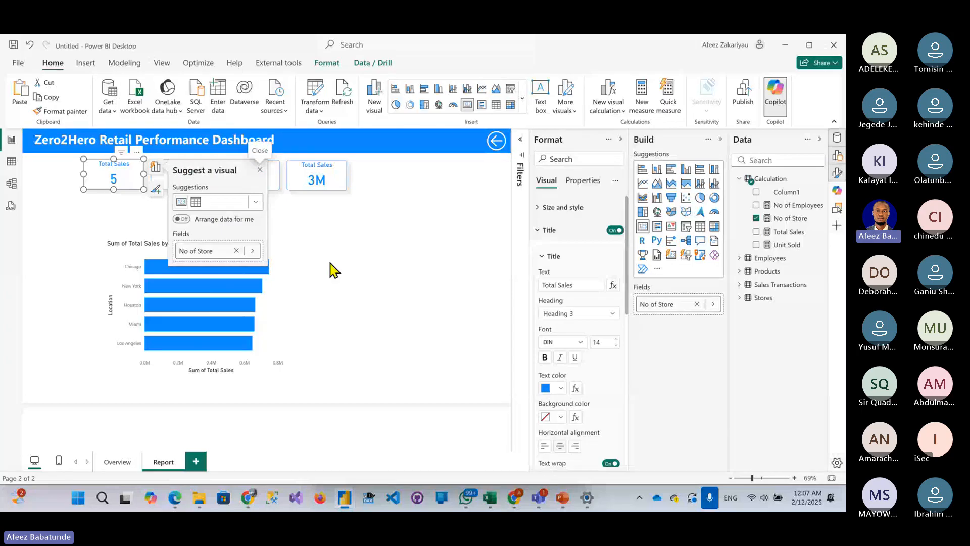
{"action": "left_click", "coordinate": [331, 269]}
- Replace the Total Sales field in the second card with the No of Employees measure
{"action": "left_click", "coordinate": [162, 176]}
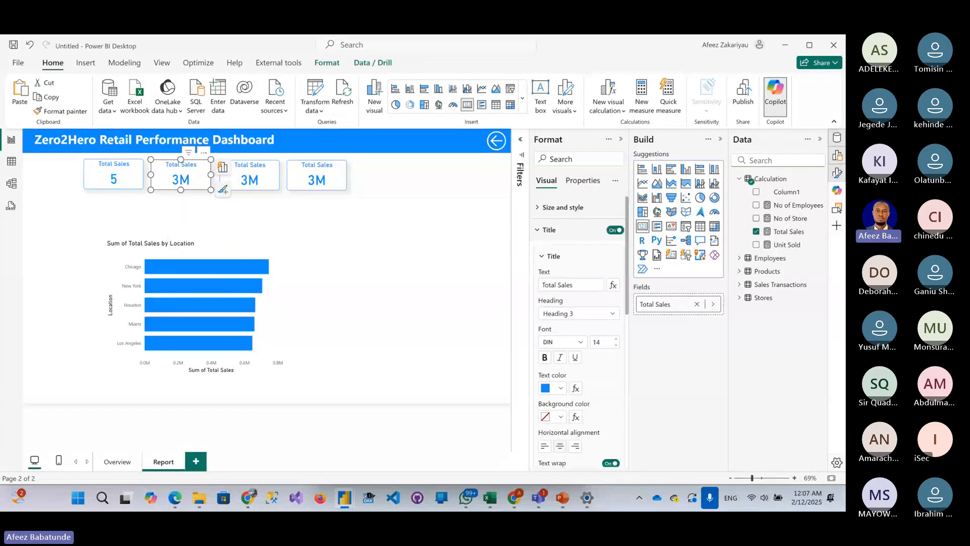
{"action": "left_click", "coordinate": [697, 304]}
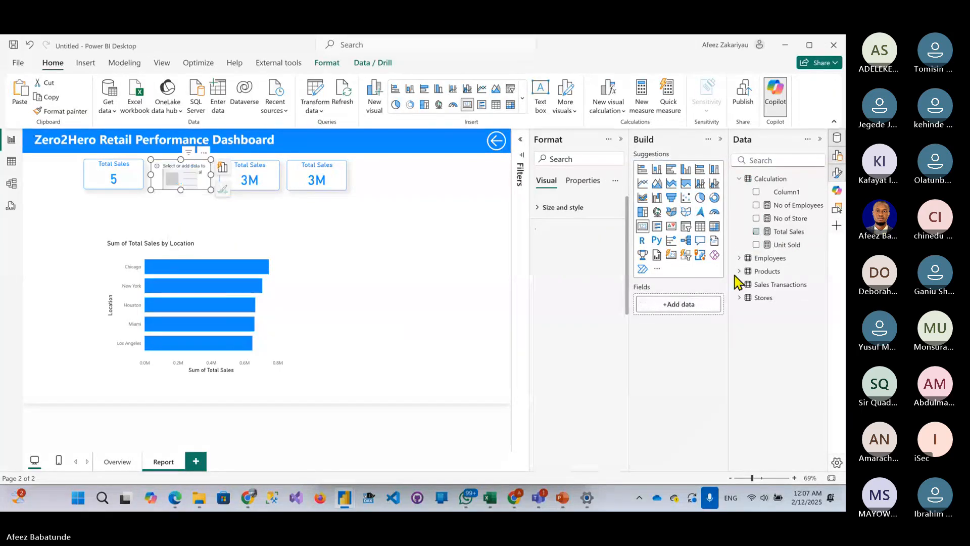
{"action": "left_click", "coordinate": [761, 207]}
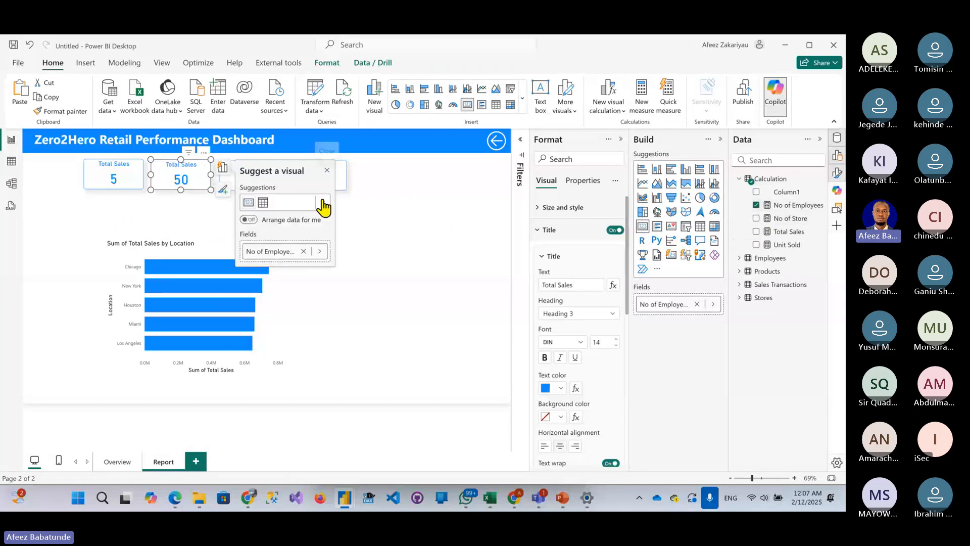
{"action": "left_click", "coordinate": [364, 219]}
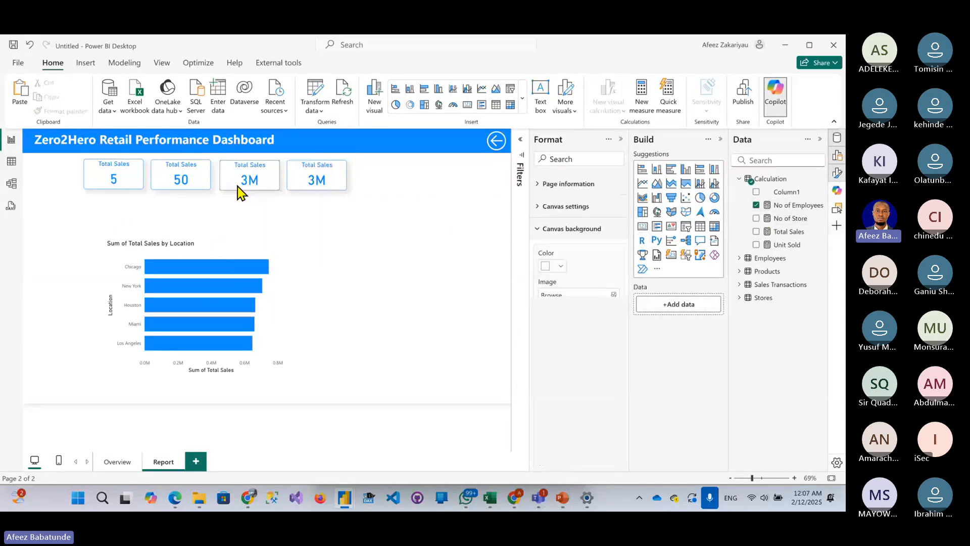
- Replace the Total Sales field in the third card with the Unit Sold measure
{"action": "left_click", "coordinate": [243, 188]}
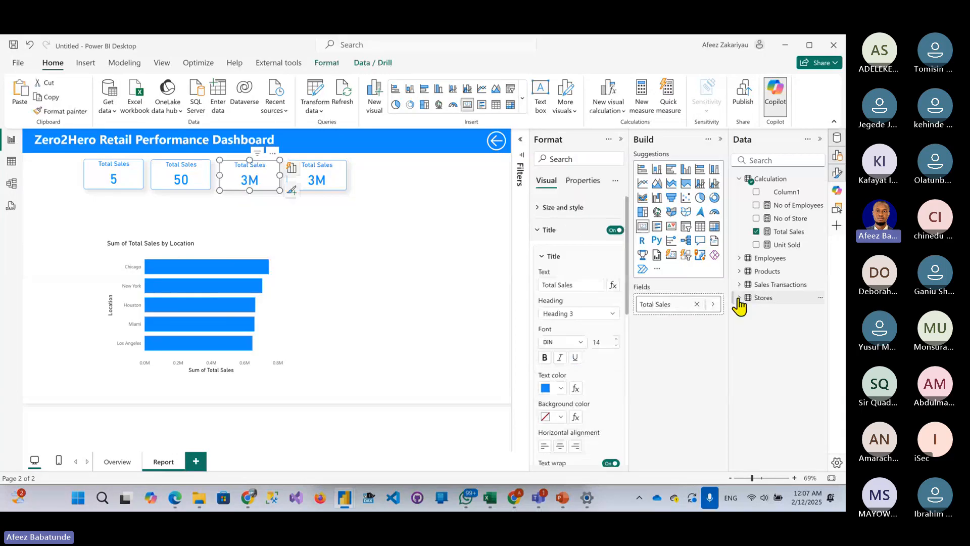
{"action": "left_click", "coordinate": [697, 305]}
{"action": "left_click", "coordinate": [756, 245]}
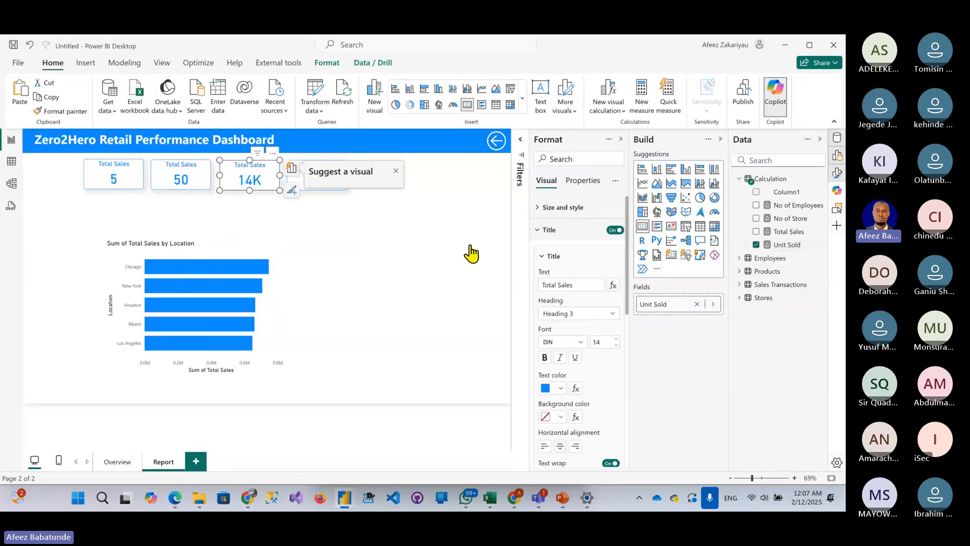
{"action": "left_click", "coordinate": [426, 233]}
- Reposition the second, third and fourth cards slightly farther right so the four cards sit in one row with wider gaps
{"action": "left_click", "coordinate": [321, 184]}
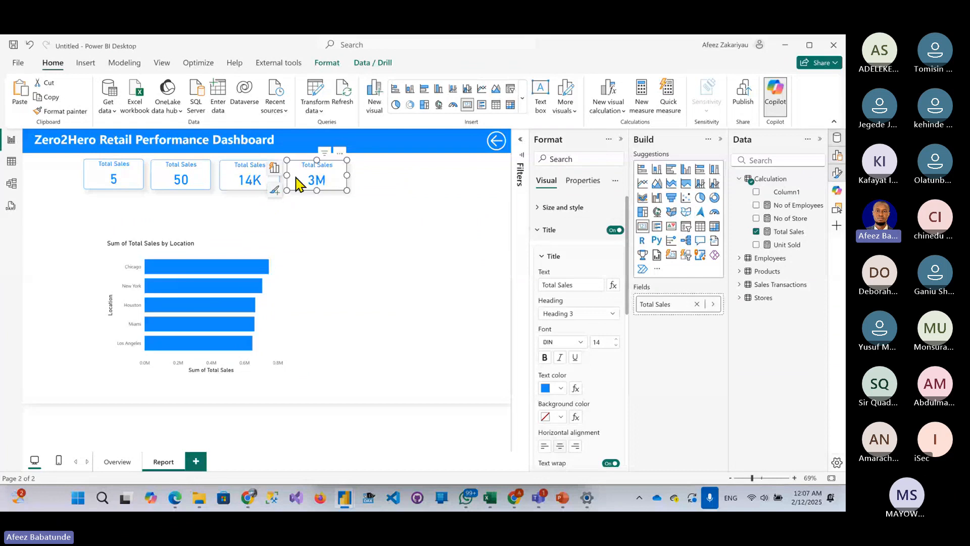
{"action": "left_click_drag", "start_coordinate": [309, 182], "coordinate": [465, 185]}
{"action": "left_click_drag", "start_coordinate": [255, 173], "coordinate": [404, 179]}
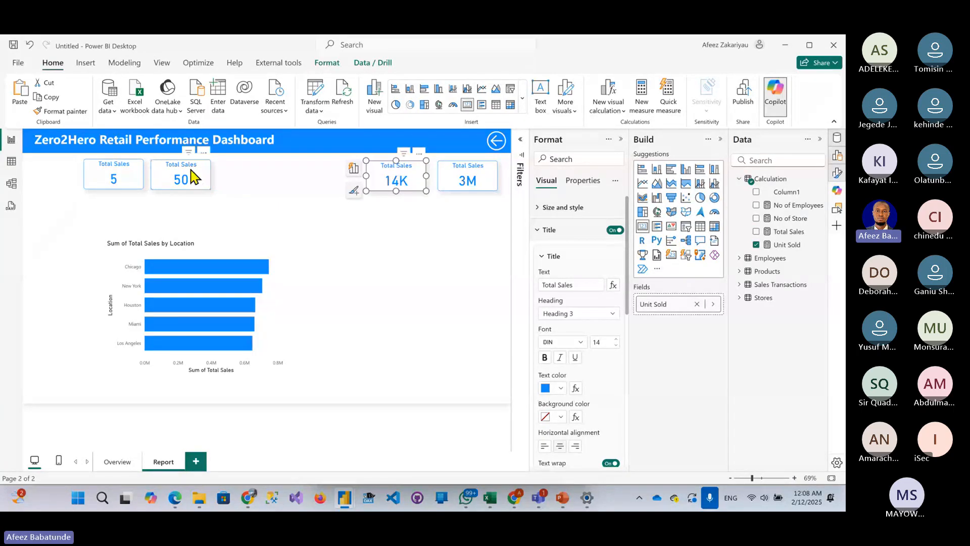
{"action": "mouse_move", "coordinate": [394, 180]}
{"action": "left_mouse_down"}
{"action": "mouse_move", "coordinate": [369, 182]}
{"action": "mouse_move", "coordinate": [395, 183]}
{"action": "left_mouse_up"}
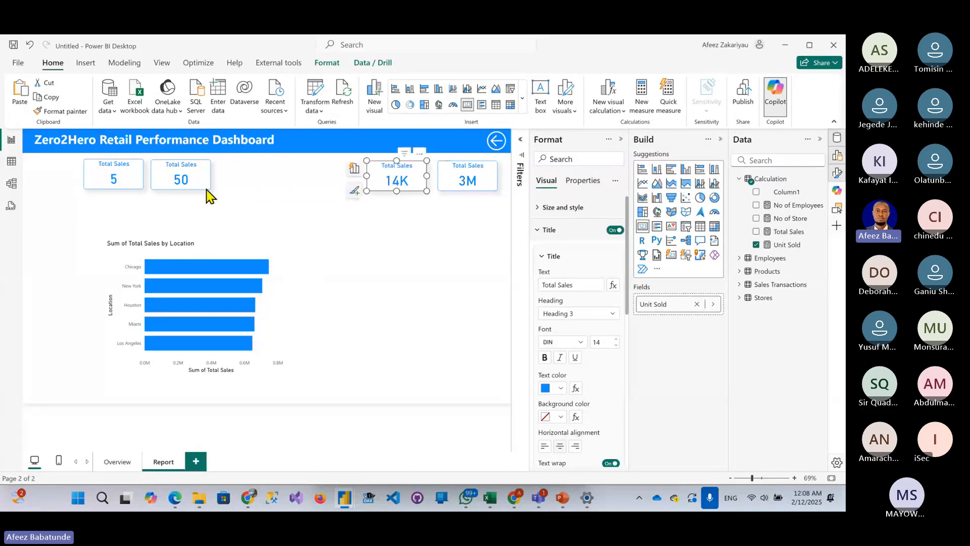
{"action": "mouse_move", "coordinate": [197, 175]}
{"action": "left_mouse_down"}
{"action": "mouse_move", "coordinate": [344, 183]}
{"action": "mouse_move", "coordinate": [200, 181]}
{"action": "left_mouse_up"}
{"action": "left_click_drag", "start_coordinate": [396, 182], "coordinate": [257, 182]}
{"action": "left_click_drag", "start_coordinate": [466, 179], "coordinate": [333, 179]}
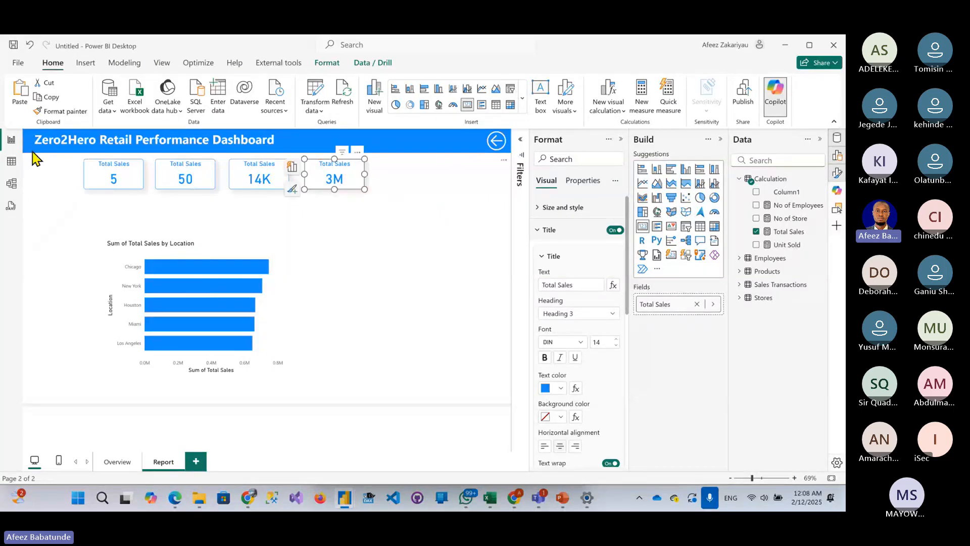
- Examine the Units Sold and Total Sales columns of Sales Transactions and the Cost Price column of Products in the table data
{"action": "left_click", "coordinate": [12, 161]}
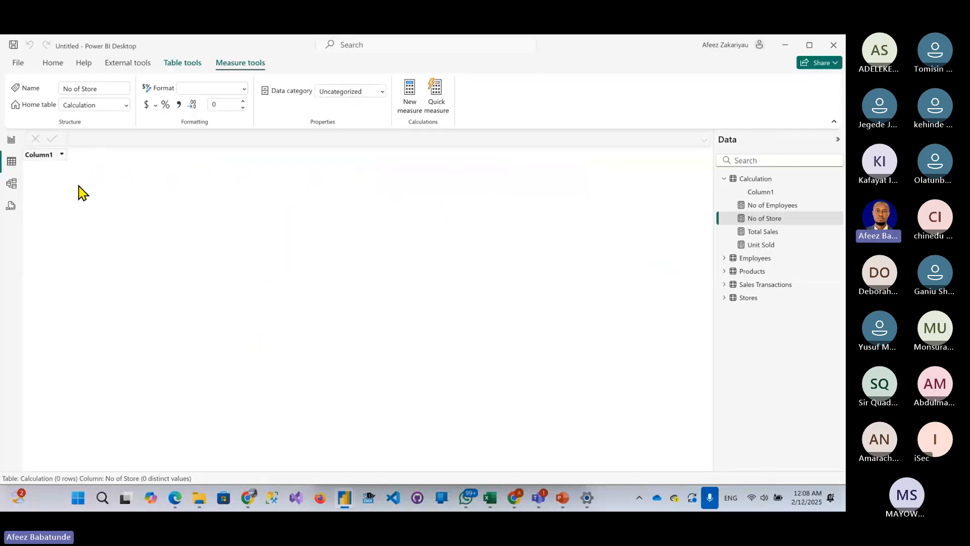
{"action": "left_click", "coordinate": [758, 290]}
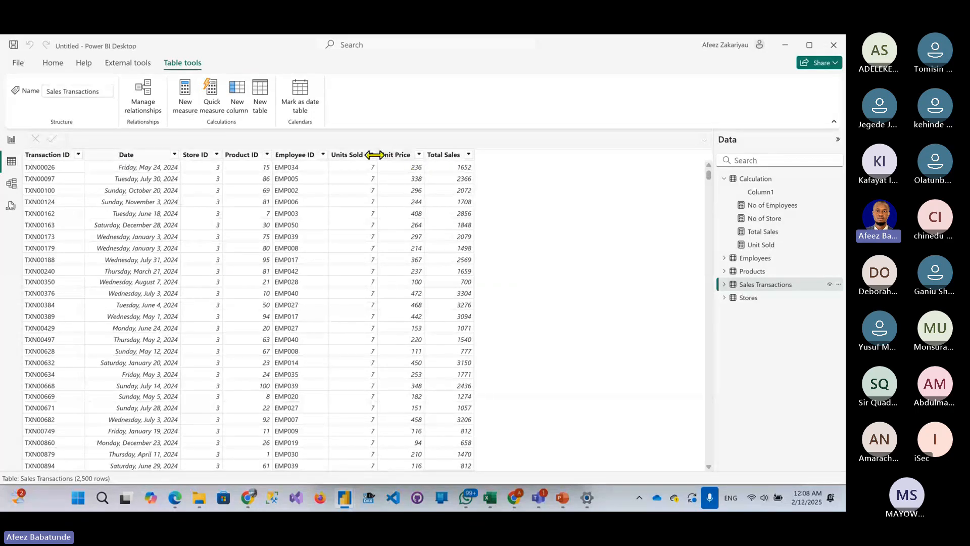
{"action": "left_click", "coordinate": [346, 155]}
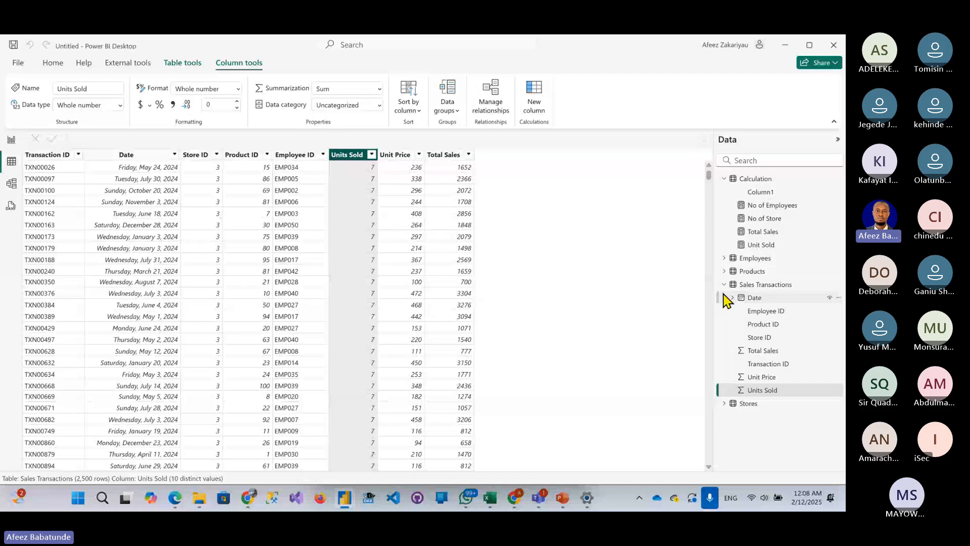
{"action": "left_click", "coordinate": [746, 273]}
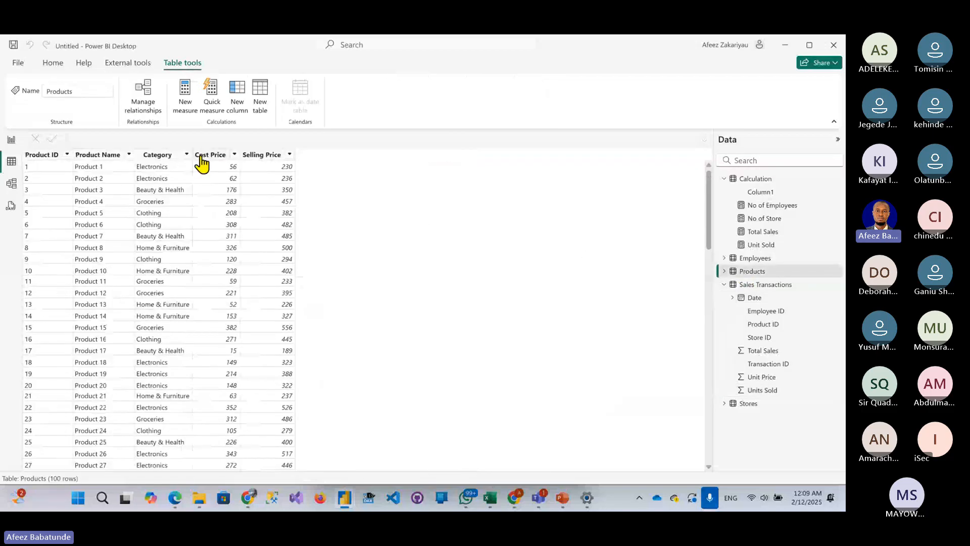
{"action": "left_click", "coordinate": [202, 163]}
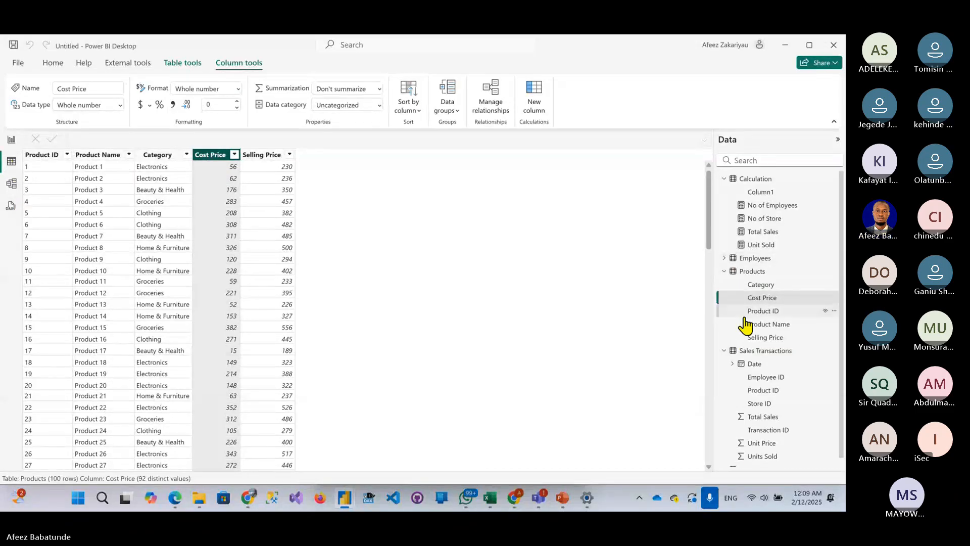
{"action": "left_click", "coordinate": [753, 352]}
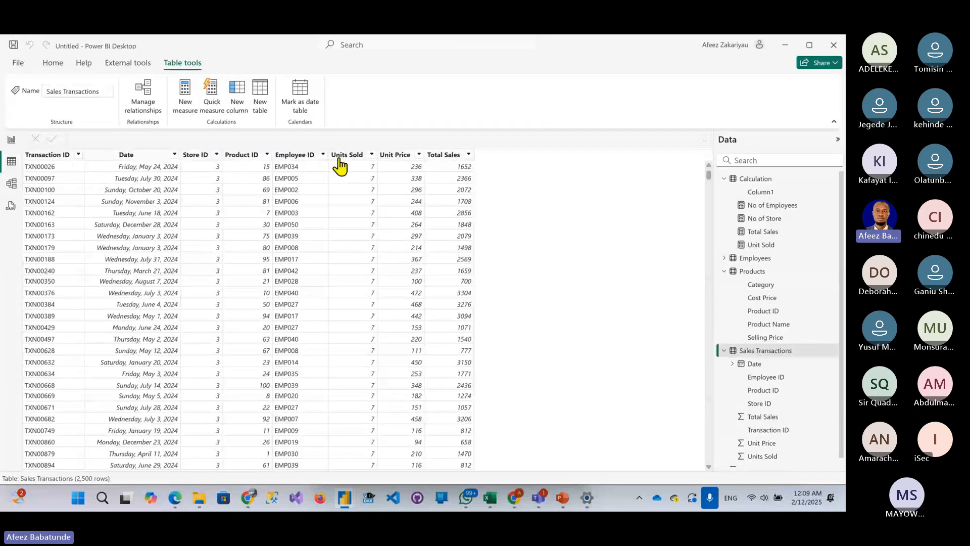
{"action": "left_click", "coordinate": [341, 154]}
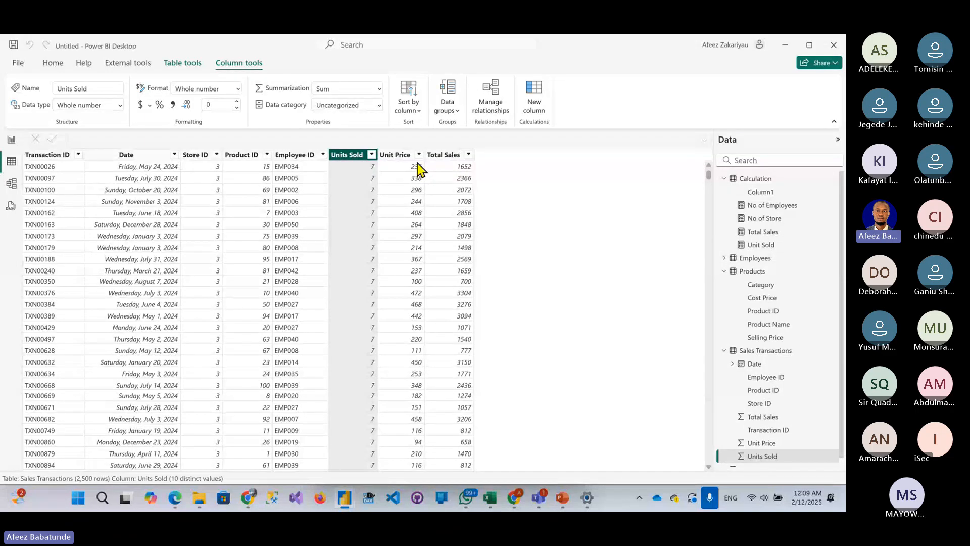
{"action": "left_click", "coordinate": [441, 156]}
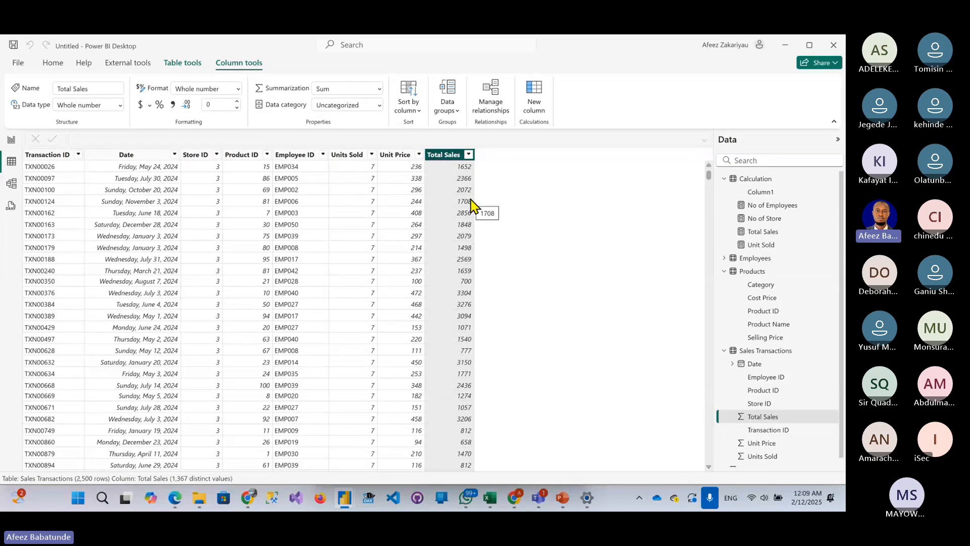
{"action": "left_click", "coordinate": [340, 161]}
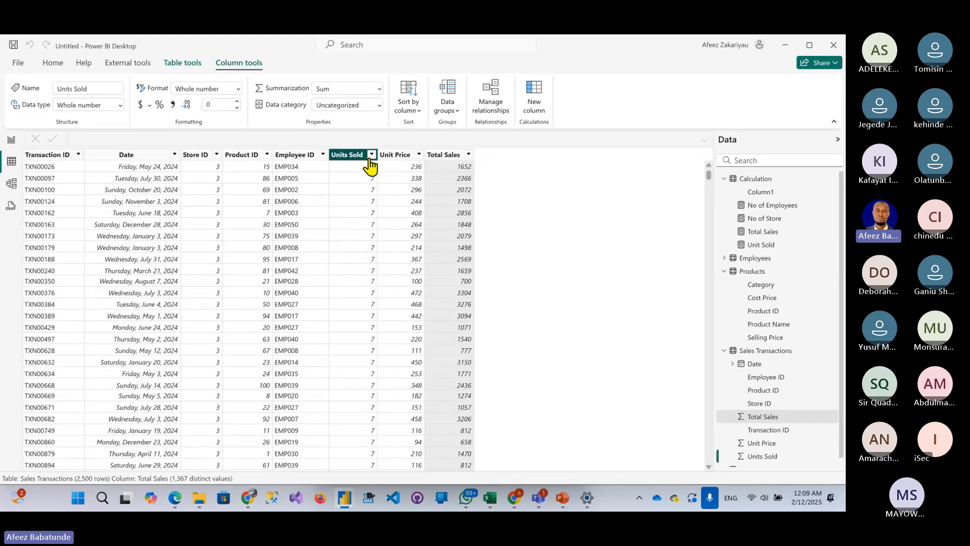
{"action": "left_click", "coordinate": [434, 161]}
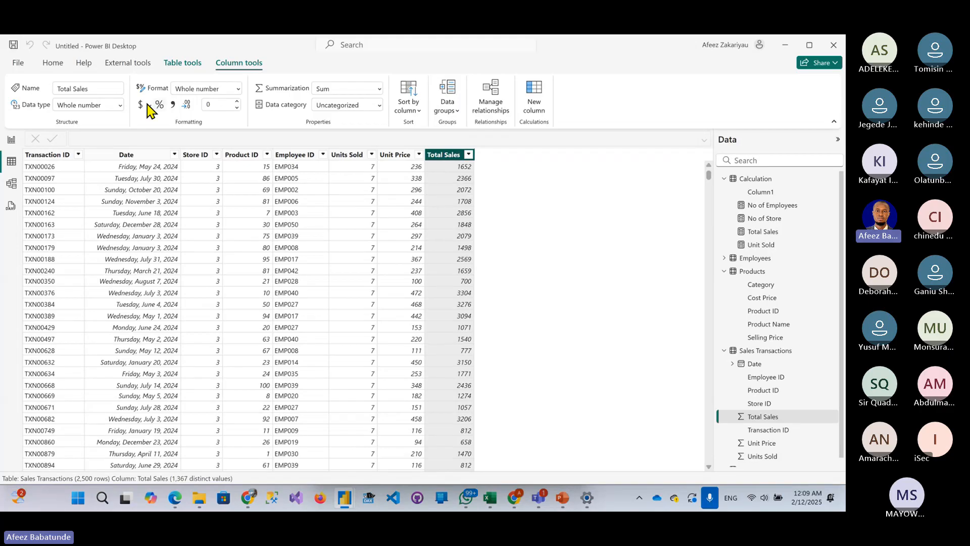
- Add a calculated column named Cost of Sales to the Sales Transactions table
{"action": "left_click", "coordinate": [534, 108]}
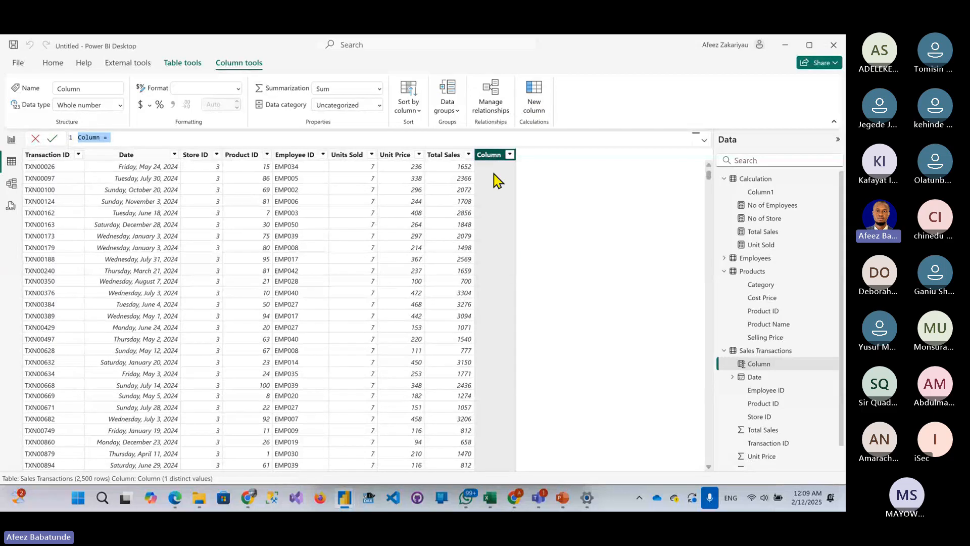
{"action": "left_click", "coordinate": [493, 157]}
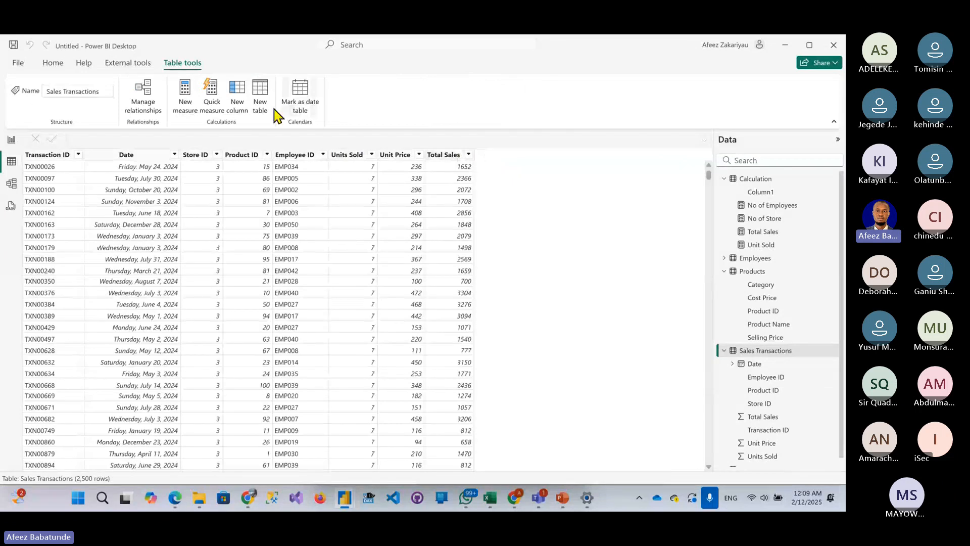
{"action": "left_click", "coordinate": [444, 155]}
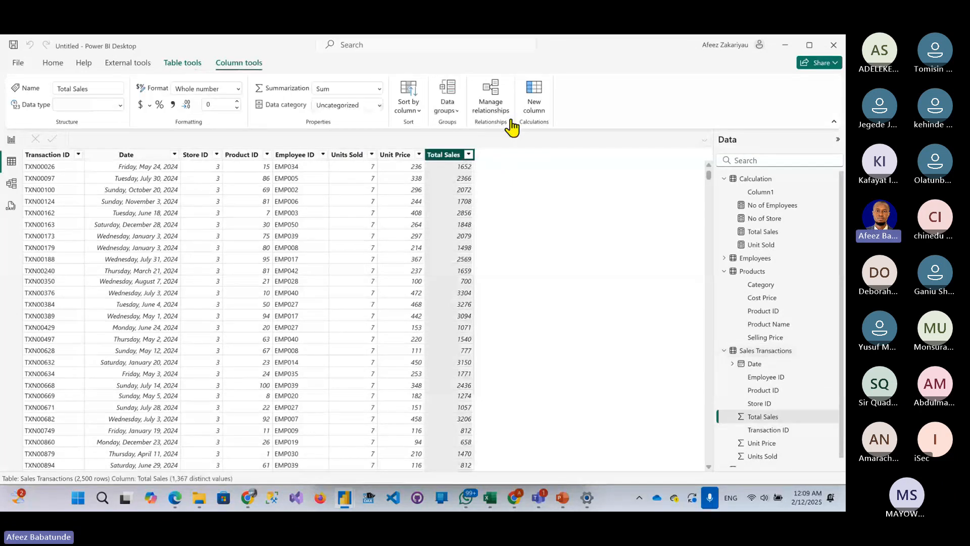
{"action": "double_click", "coordinate": [78, 137]}
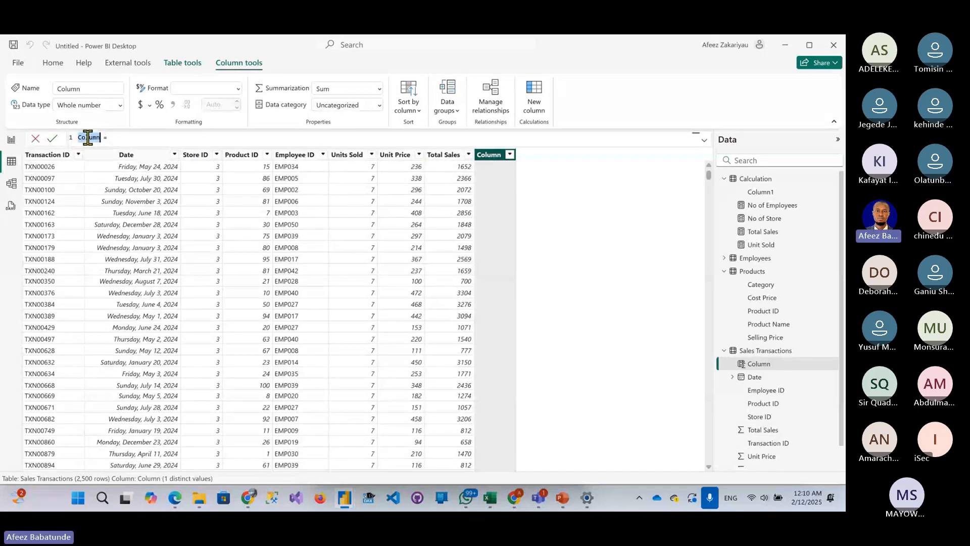
{"action": "type", "text": "Cos"}
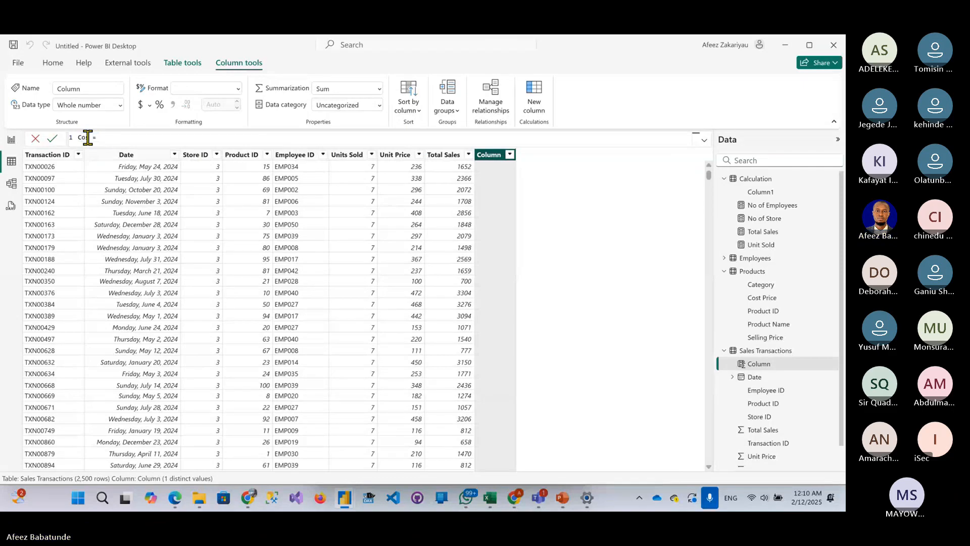
{"action": "type", "text": "t of "}
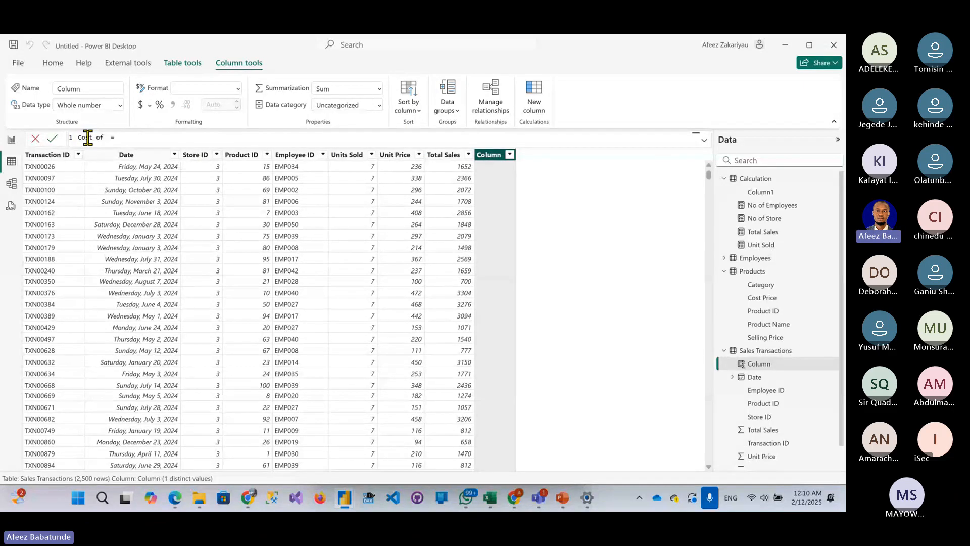
{"action": "type", "text": "Sales = Re"}
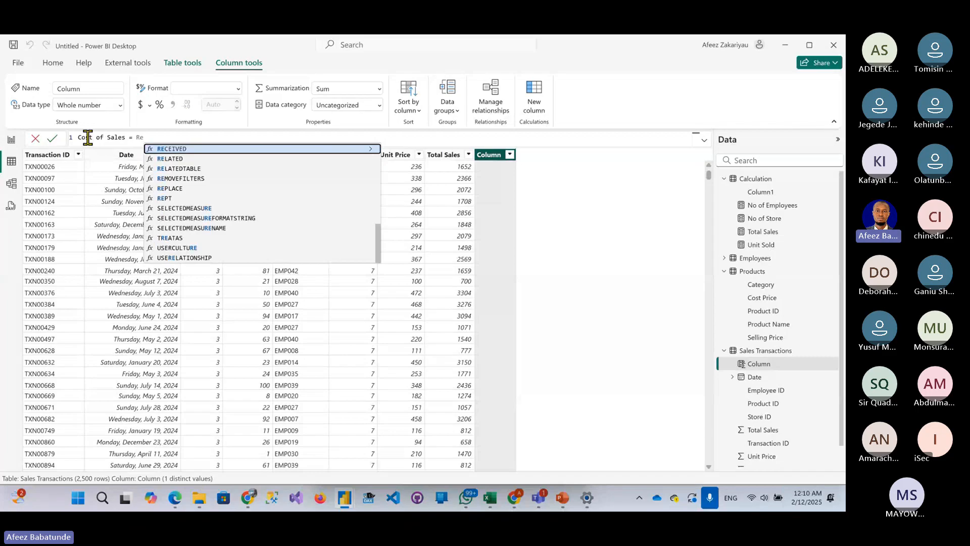
- Begin the Cost of Sales formula with the RELATED function on Products[Cost Price]
{"action": "key", "text": "Down"}
{"action": "key", "text": "Tab"}
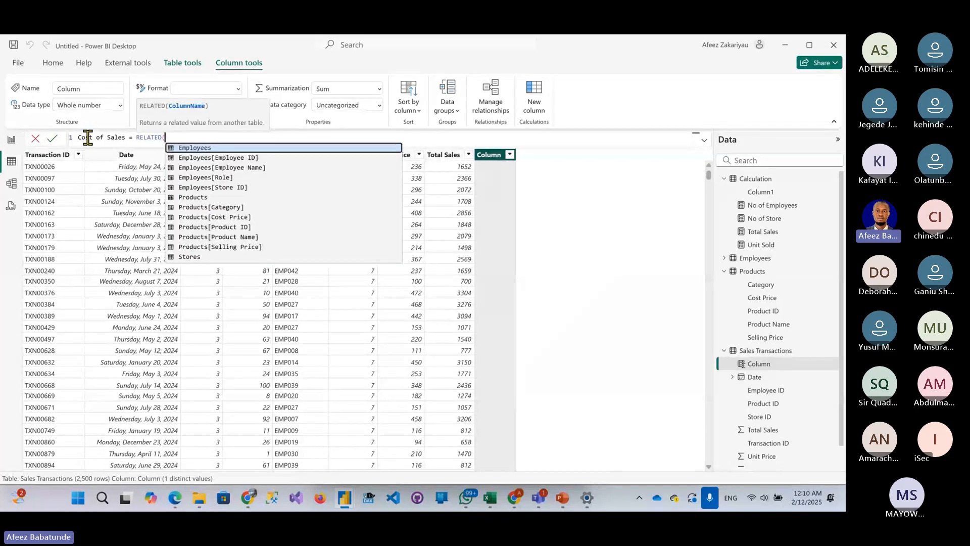
{"action": "key", "text": "Down"}
{"action": "key", "text": "Down"}
{"action": "key", "text": "Down"}
{"action": "key", "text": "Down"}
{"action": "key", "text": "Down"}
{"action": "key", "text": "Down"}
{"action": "key", "text": "Down"}
{"action": "key", "text": "Down"}
{"action": "key", "text": "Down"}
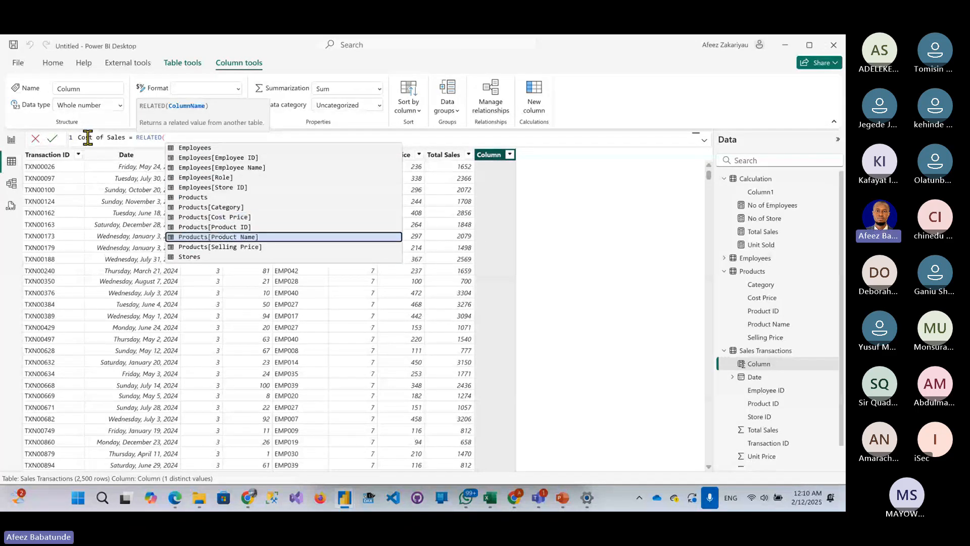
{"action": "key", "text": "Up"}
{"action": "key", "text": "Up"}
{"action": "key", "text": "Tab"}
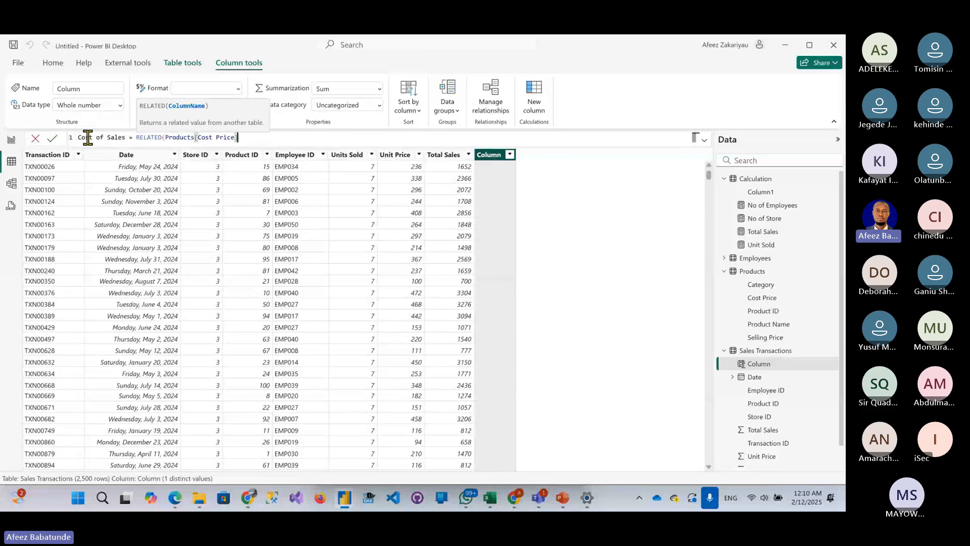
- Complete the Cost of Sales formula by multiplying the related cost price by [Unit Sold], and commit it
{"action": "type", "text": ") *"}
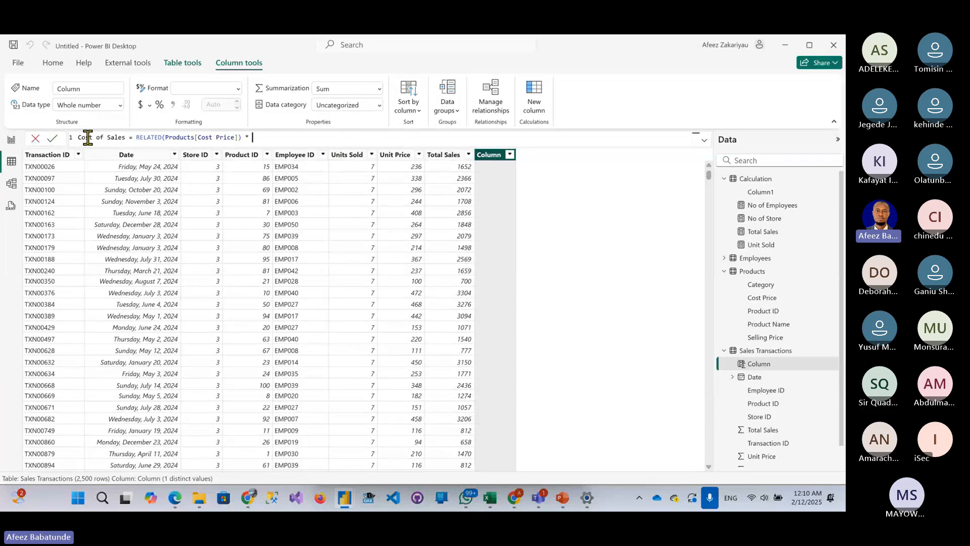
{"action": "type", "text": "unit"}
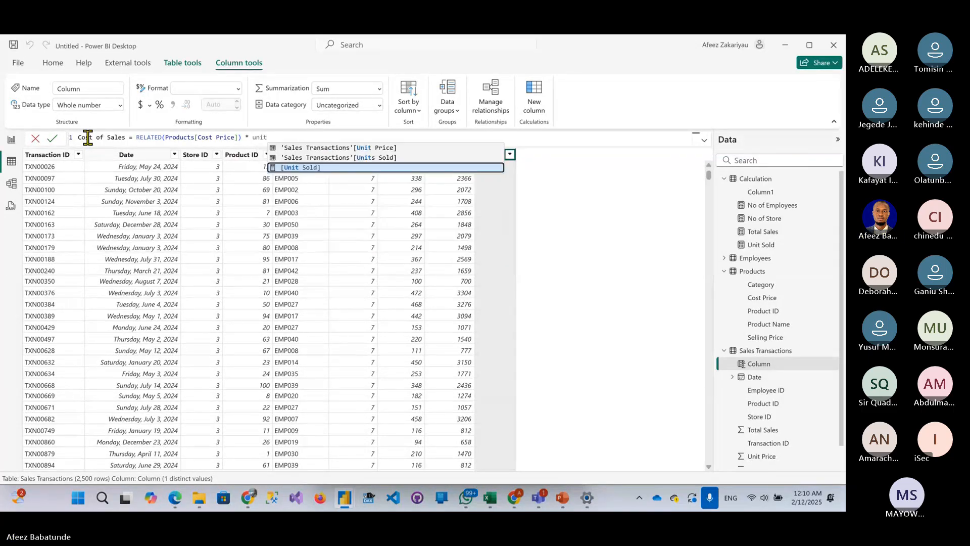
{"action": "key", "text": "Tab"}
{"action": "key", "text": "Return"}
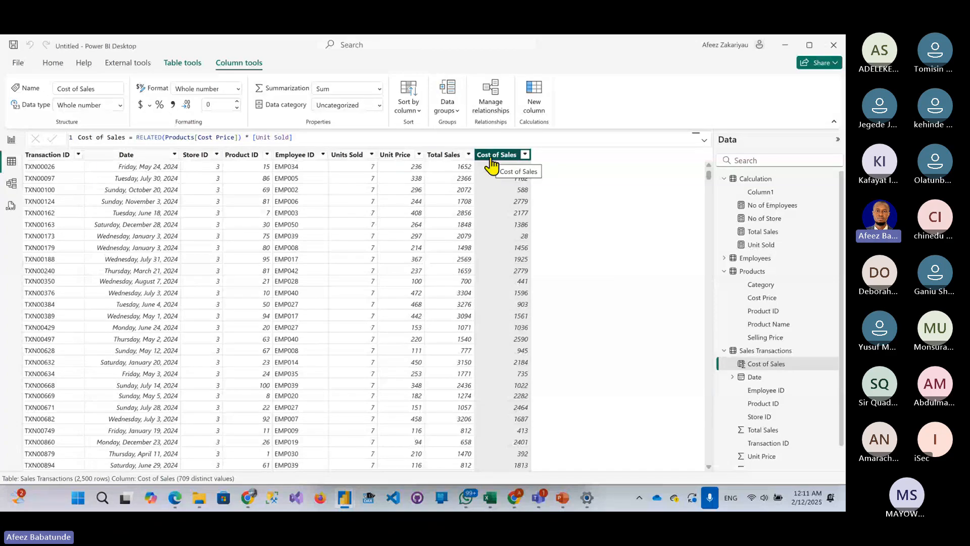
{"action": "left_click", "coordinate": [444, 154]}
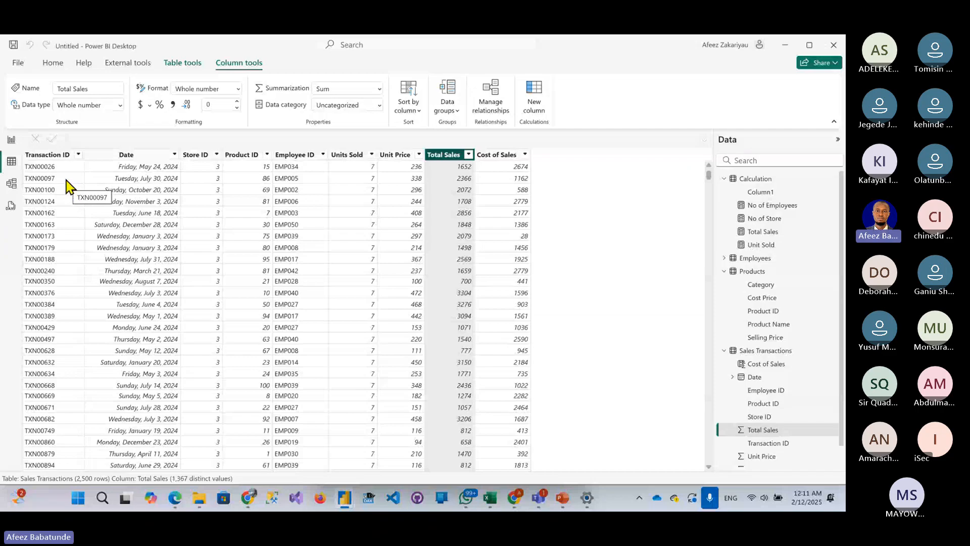
- Return to the report page and create a new measure in the Calculation table
{"action": "left_click", "coordinate": [12, 144]}
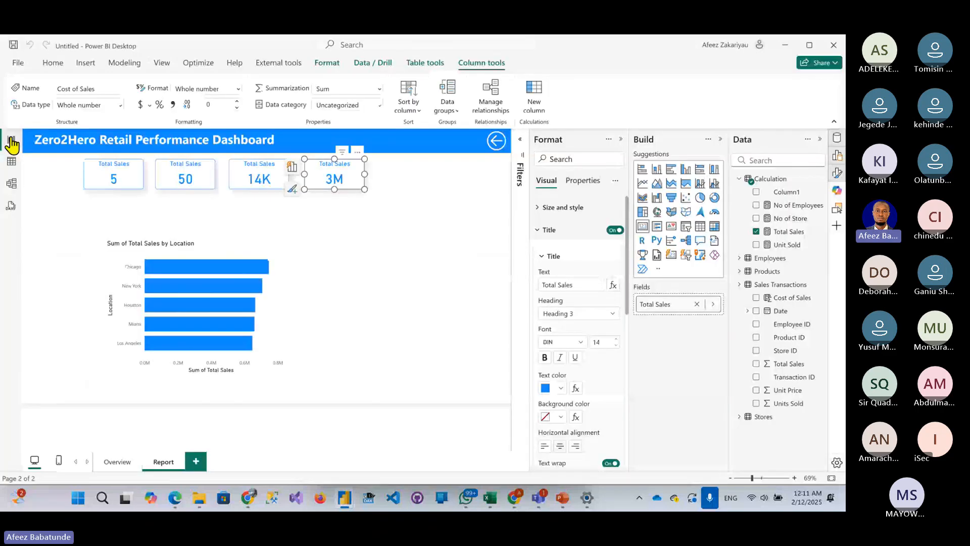
{"action": "left_click", "coordinate": [406, 239]}
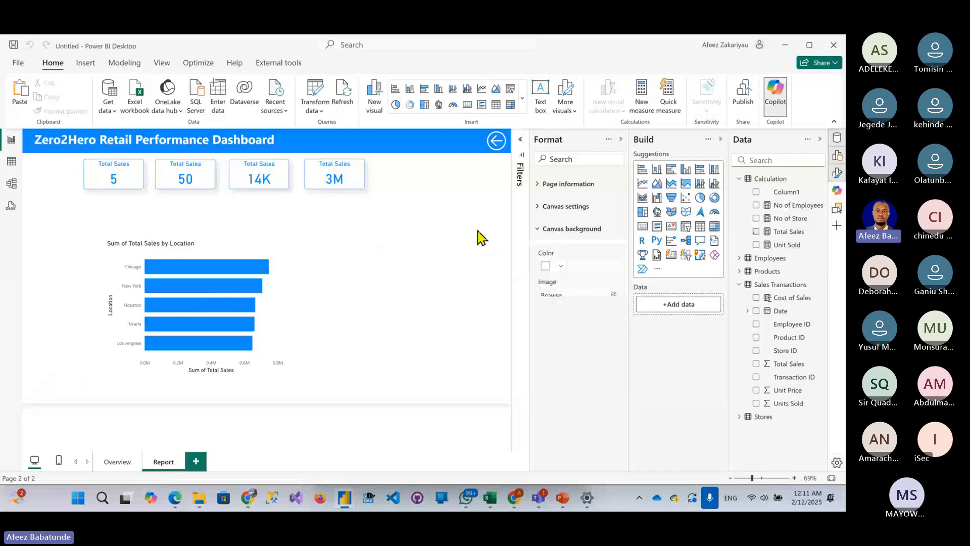
{"action": "right_click", "coordinate": [783, 180]}
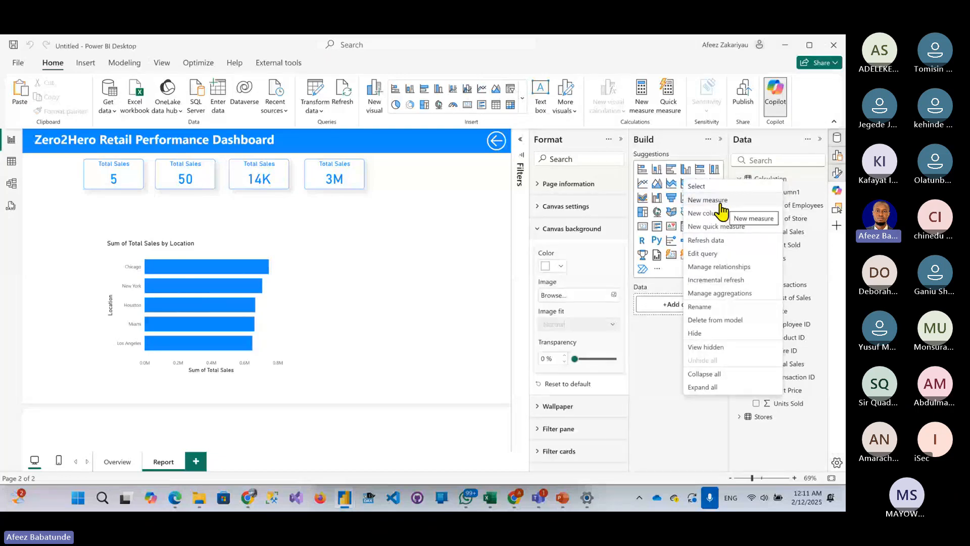
{"action": "left_click", "coordinate": [783, 190]}
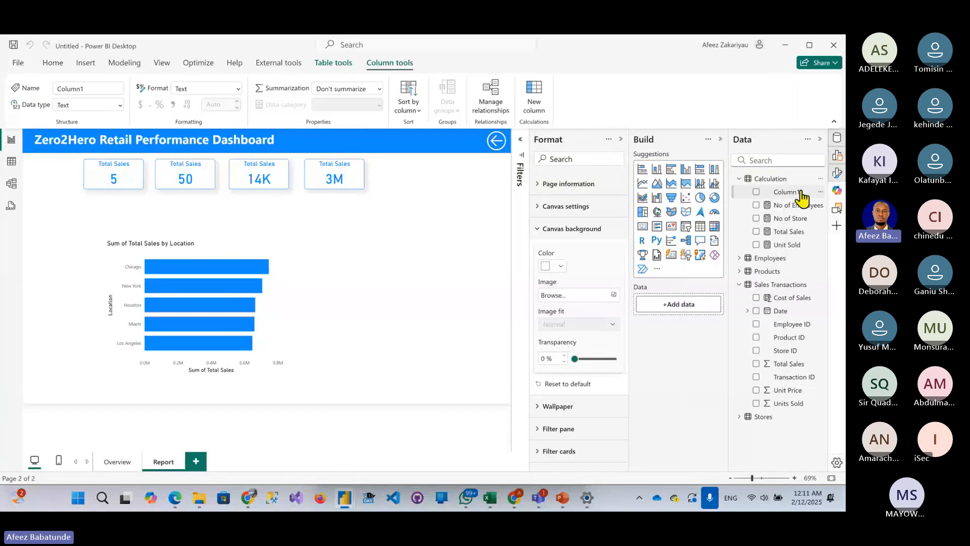
{"action": "right_click", "coordinate": [782, 182]}
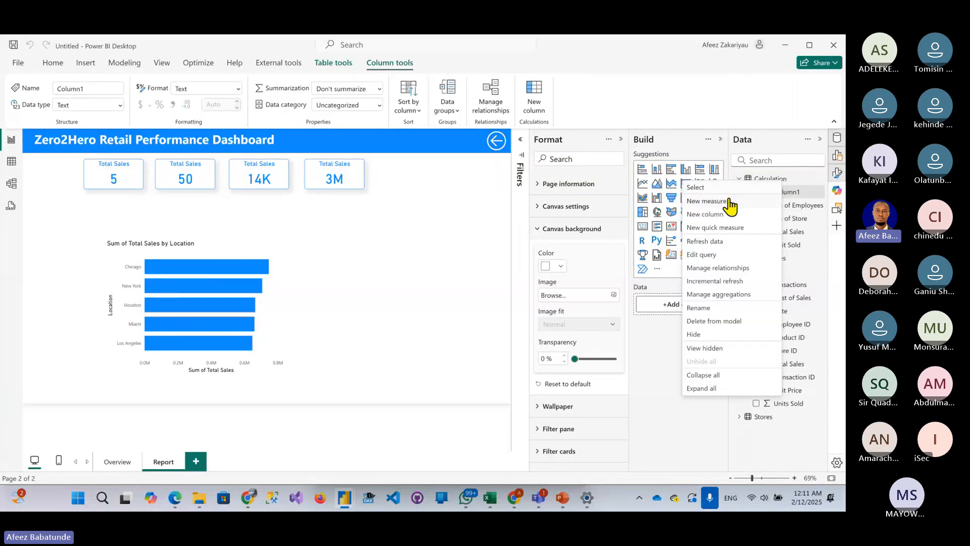
{"action": "left_click", "coordinate": [729, 201]}
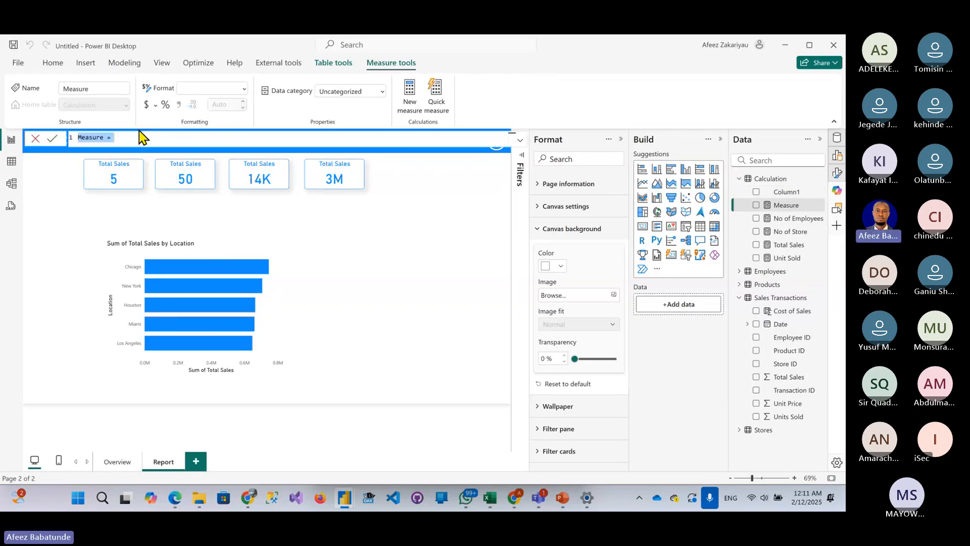
- Define the new measure as Total Cost of Sale = SUM('Sales Transactions'[Cost of Sales])
{"action": "type", "text": "Total Cost "}
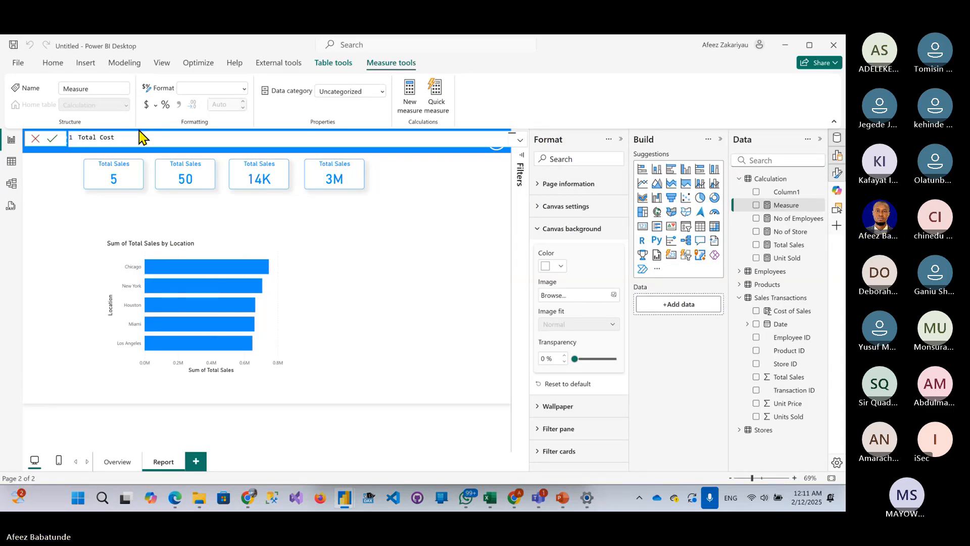
{"action": "type", "text": "of Sales = SUM("}
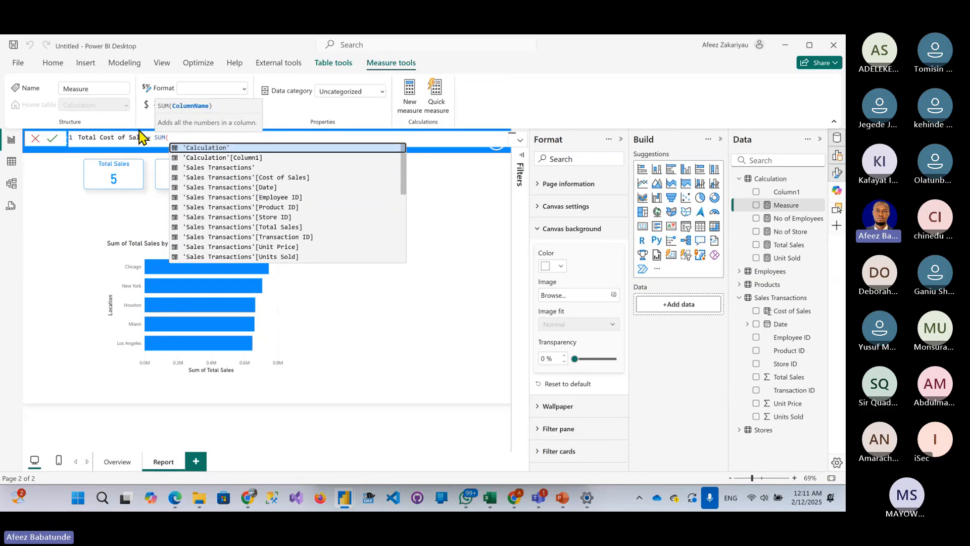
{"action": "type", "text": "cos"}
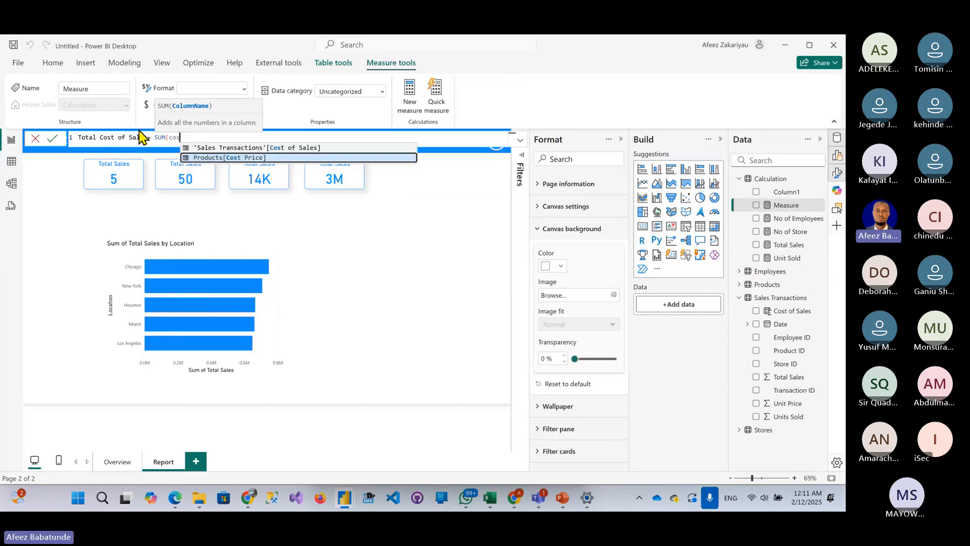
{"action": "key", "text": "Up"}
{"action": "key", "text": "Tab"}
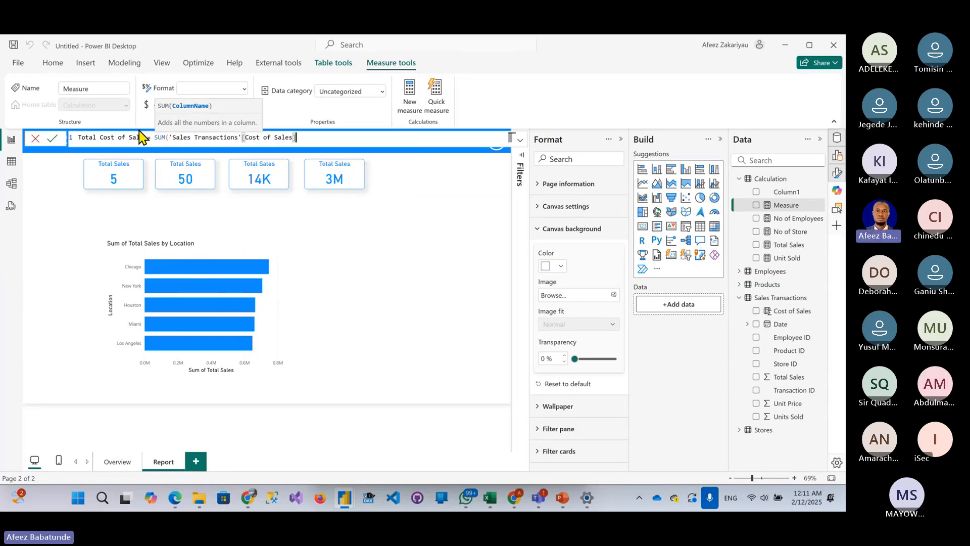
{"action": "type", "text": ")"}
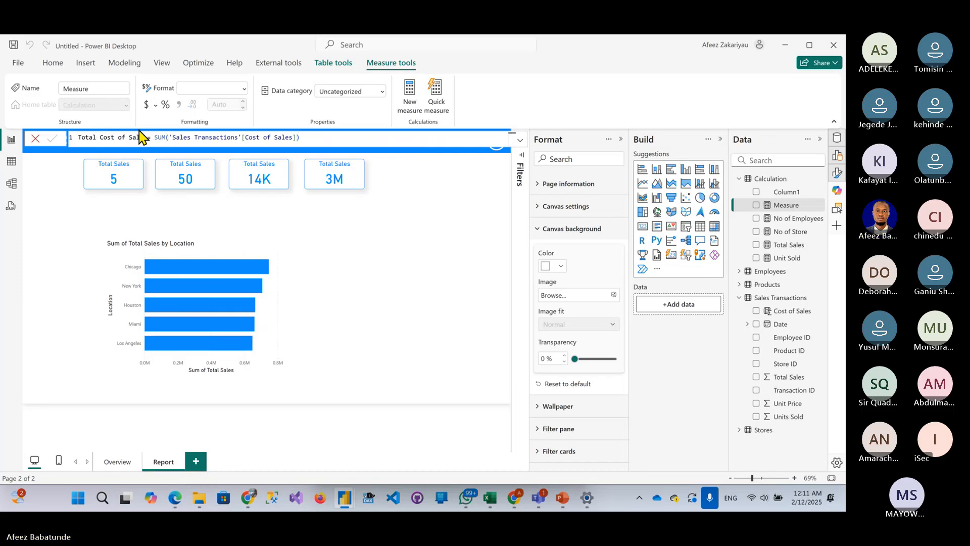
{"action": "key", "text": "Return"}
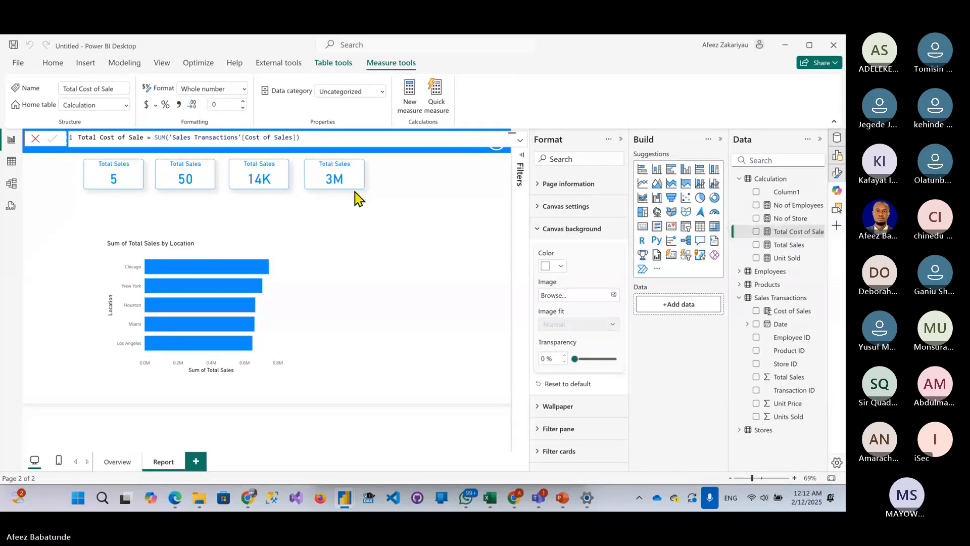
- Shift the fourth card slightly left and paste two copies of it as the fifth and sixth cards in the row
{"action": "left_click", "coordinate": [392, 185]}
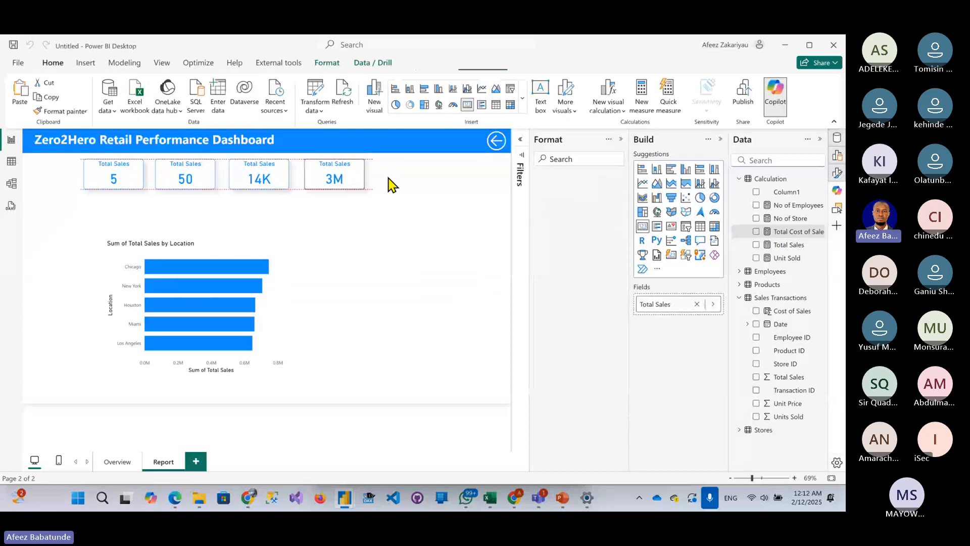
{"action": "mouse_move", "coordinate": [344, 184]}
{"action": "left_mouse_down"}
{"action": "mouse_move", "coordinate": [404, 184]}
{"action": "mouse_move", "coordinate": [342, 182]}
{"action": "left_mouse_up"}
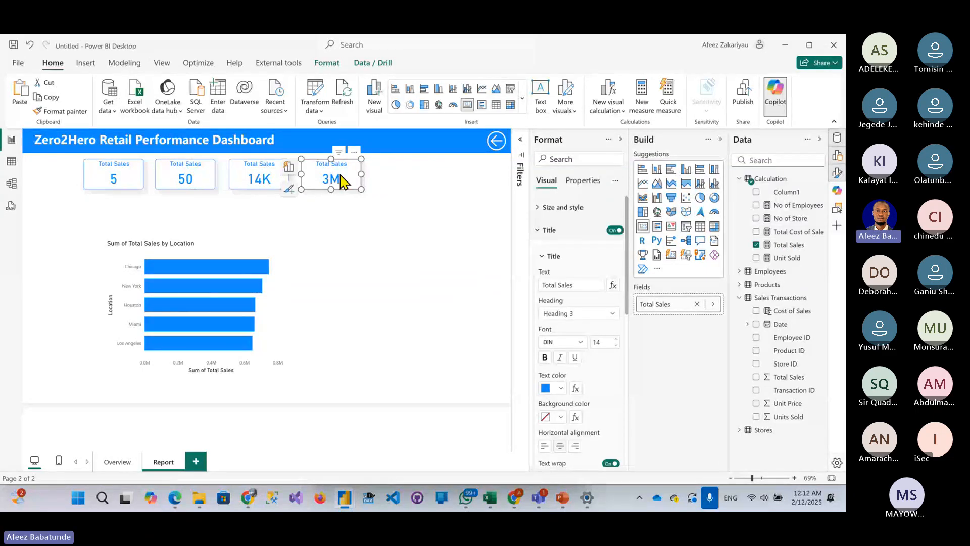
{"action": "key", "text": "ctrl+v"}
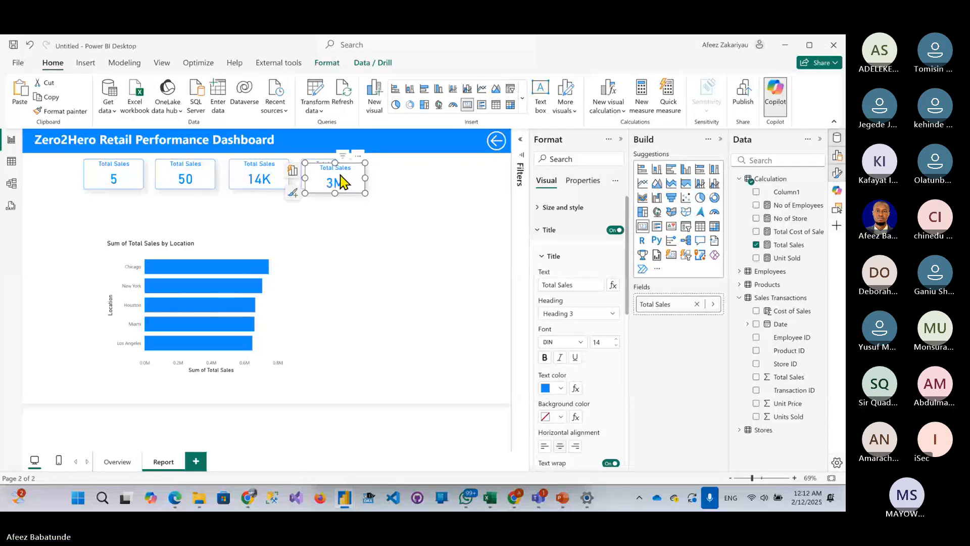
{"action": "left_click_drag", "start_coordinate": [342, 182], "coordinate": [407, 178]}
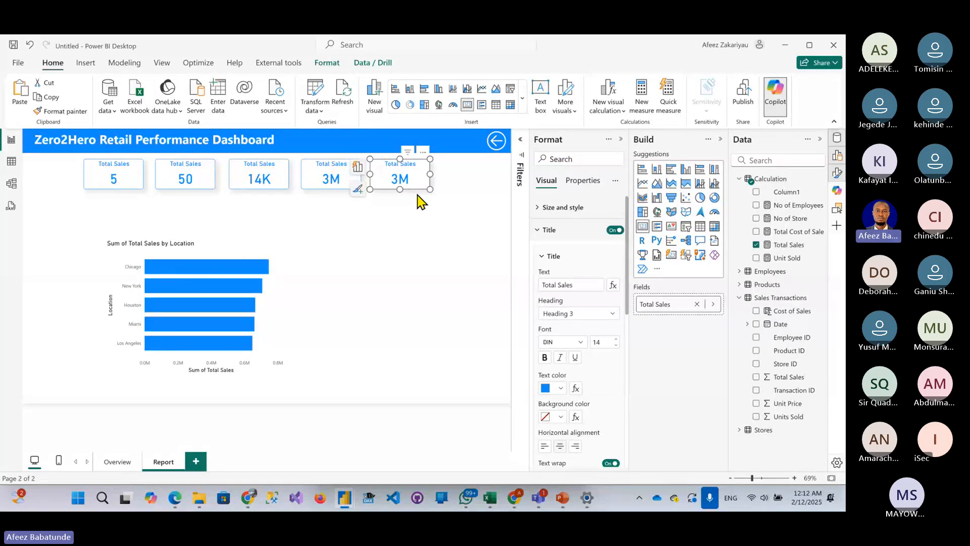
{"action": "key", "text": "ctrl+v"}
{"action": "left_click_drag", "start_coordinate": [402, 180], "coordinate": [472, 177]}
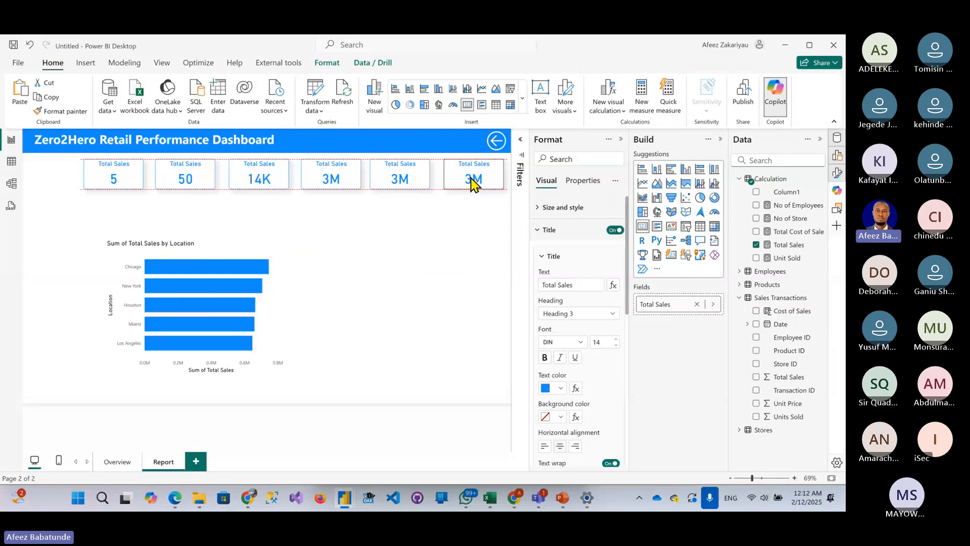
- Nudge the fifth card slightly to the right to even out the gaps between cards
{"action": "left_click", "coordinate": [417, 181]}
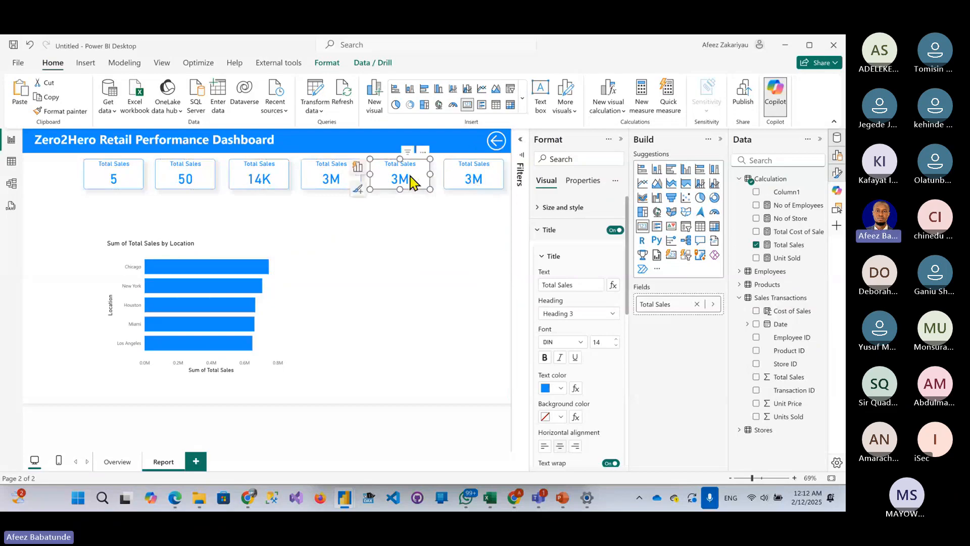
{"action": "key", "text": "Right"}
{"action": "key", "text": "Right"}
{"action": "key", "text": "Right"}
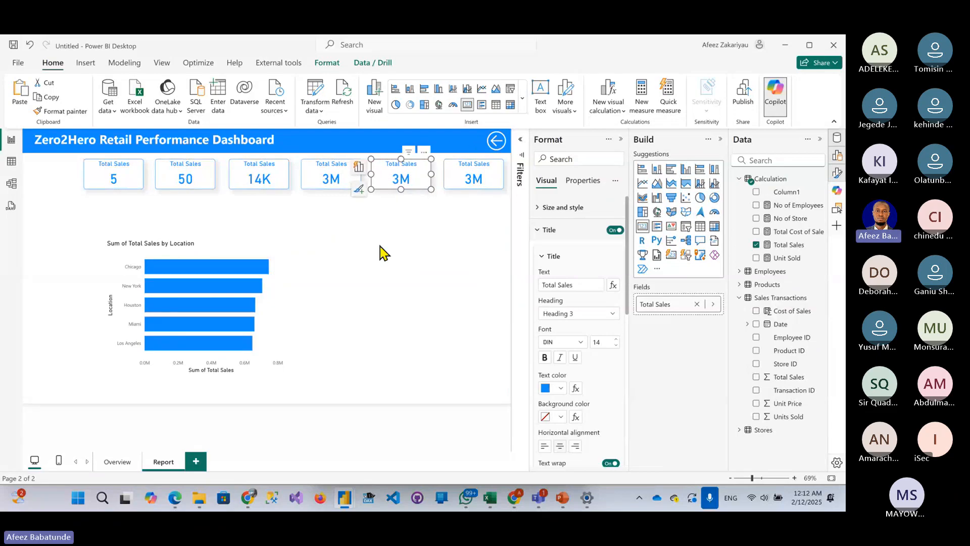
- Replace the Total Sales field in the fourth card with the Total Cost of Sale measure and check that measure's formula
{"action": "left_click", "coordinate": [320, 192]}
{"action": "left_click", "coordinate": [323, 181]}
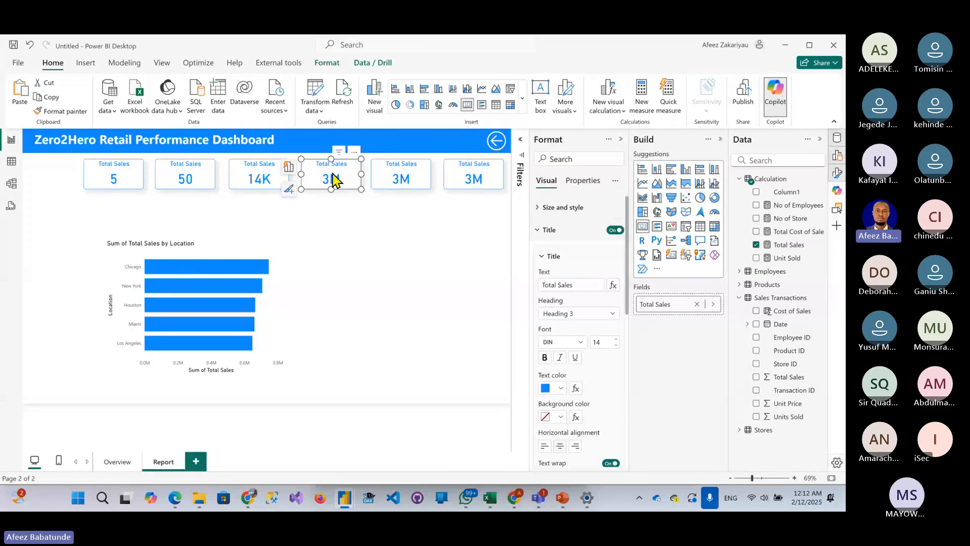
{"action": "left_click", "coordinate": [756, 245]}
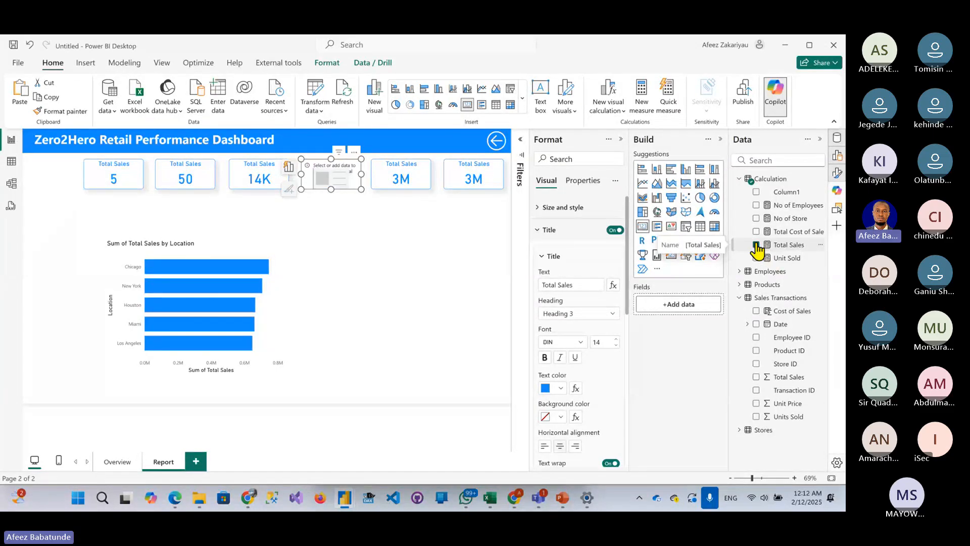
{"action": "left_click", "coordinate": [756, 232]}
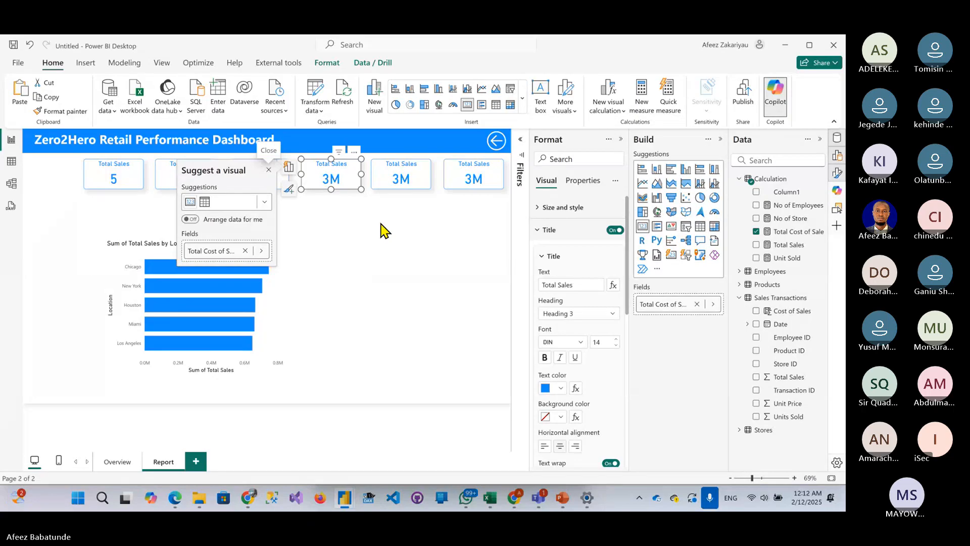
{"action": "left_click", "coordinate": [791, 236]}
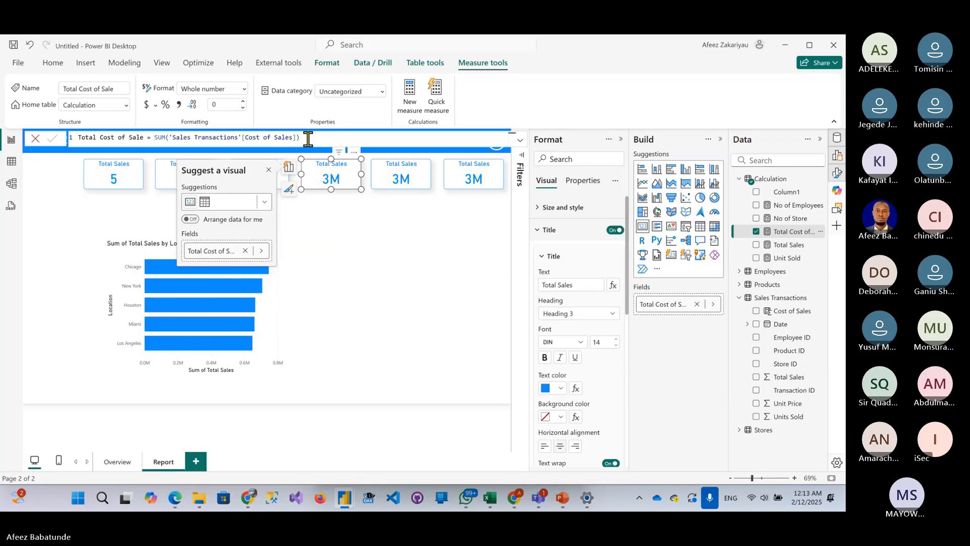
{"action": "left_click", "coordinate": [129, 177]}
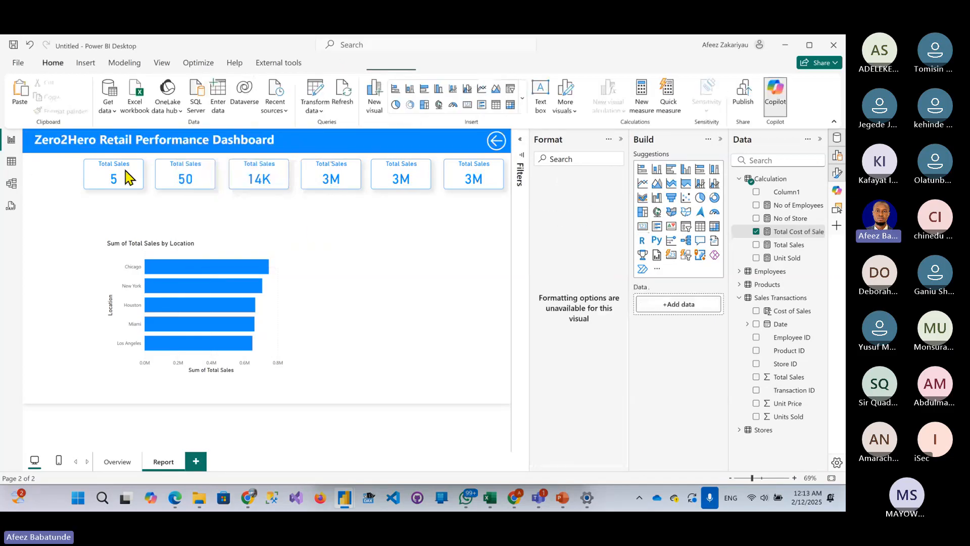
- Change the first card's title text to No of Store
{"action": "left_click", "coordinate": [125, 174]}
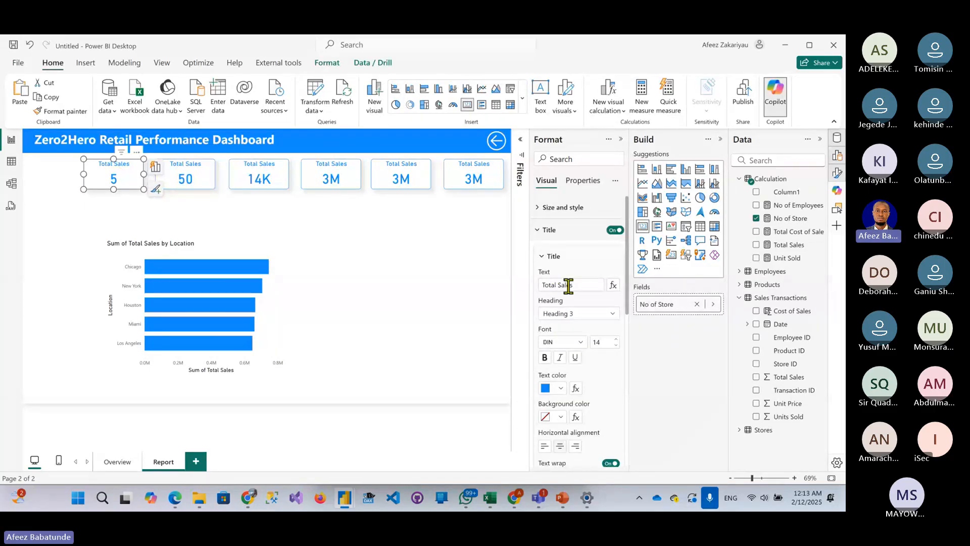
{"action": "left_click_drag", "start_coordinate": [568, 284], "coordinate": [508, 289]}
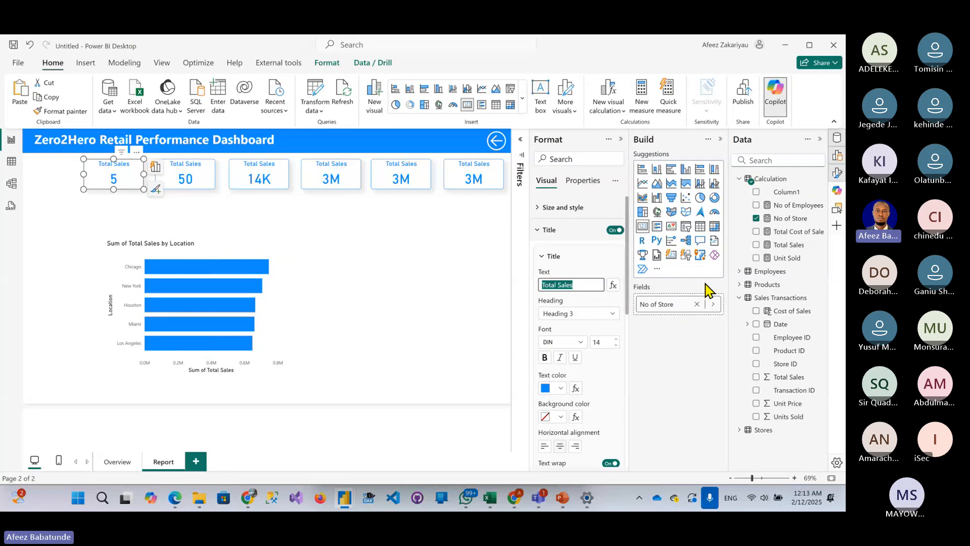
{"action": "type", "text": "No"}
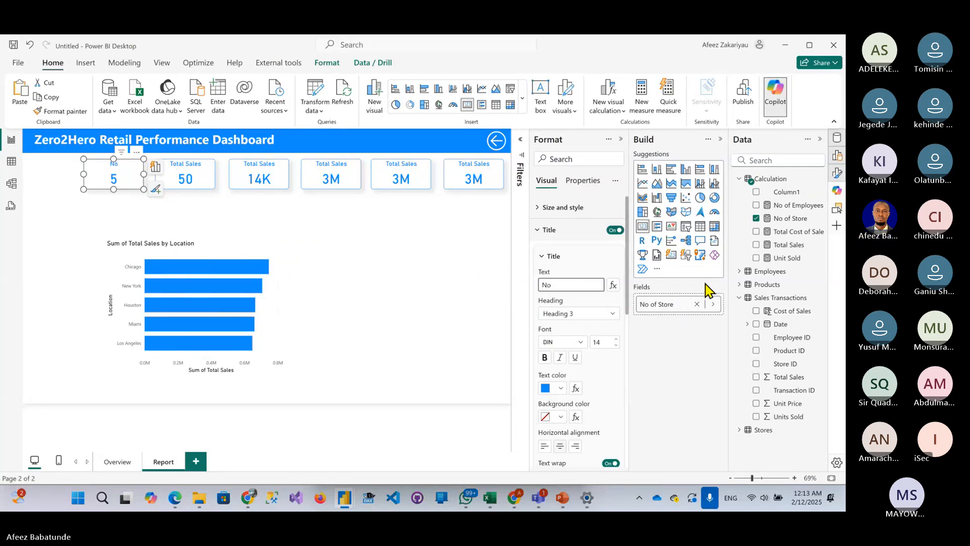
{"action": "type", "text": " of Store"}
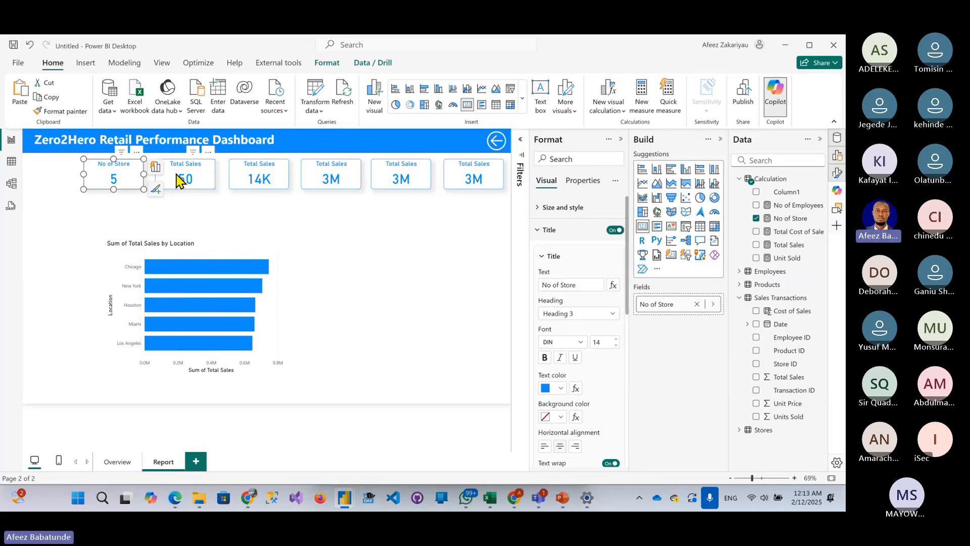
- Change the second card's title text to No of Employee
{"action": "left_click", "coordinate": [178, 181]}
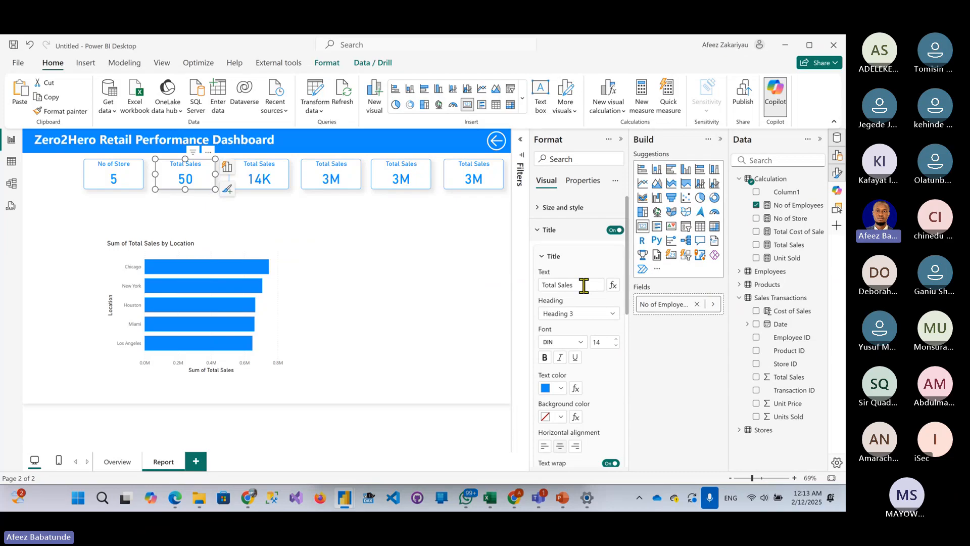
{"action": "left_click_drag", "start_coordinate": [584, 286], "coordinate": [494, 299]}
{"action": "type", "text": "N"}
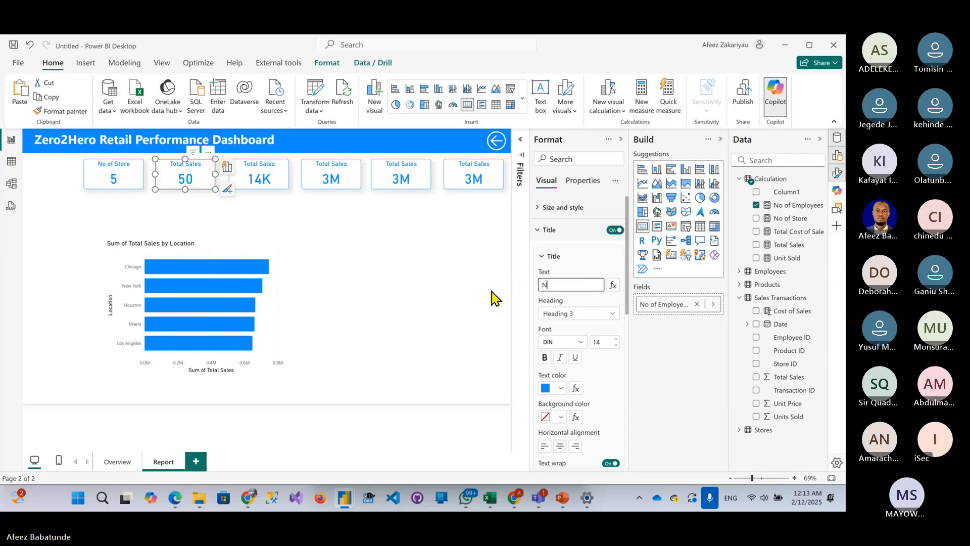
{"action": "type", "text": "o of E"}
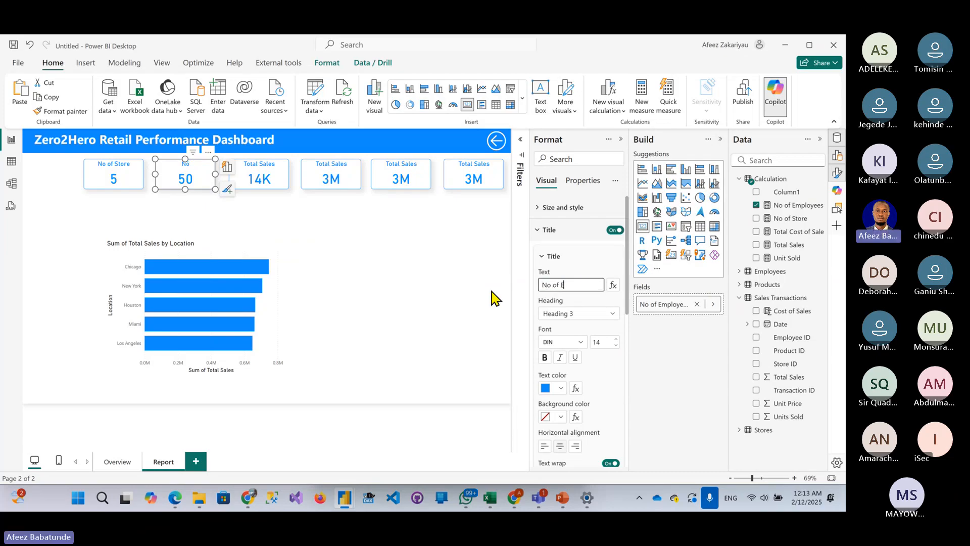
{"action": "type", "text": "mploye"}
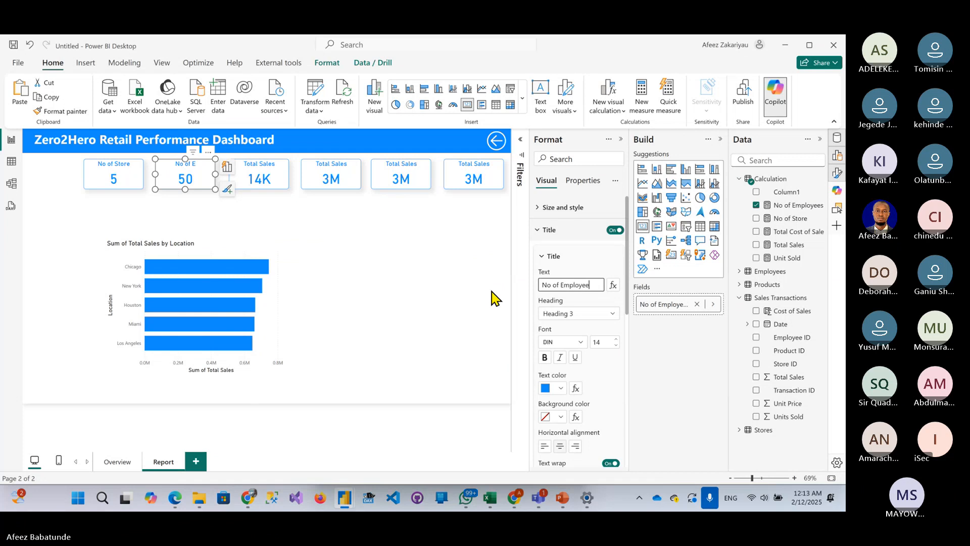
{"action": "type", "text": "e"}
- Change the title text of the third card to Unit Sold
{"action": "left_click", "coordinate": [273, 172]}
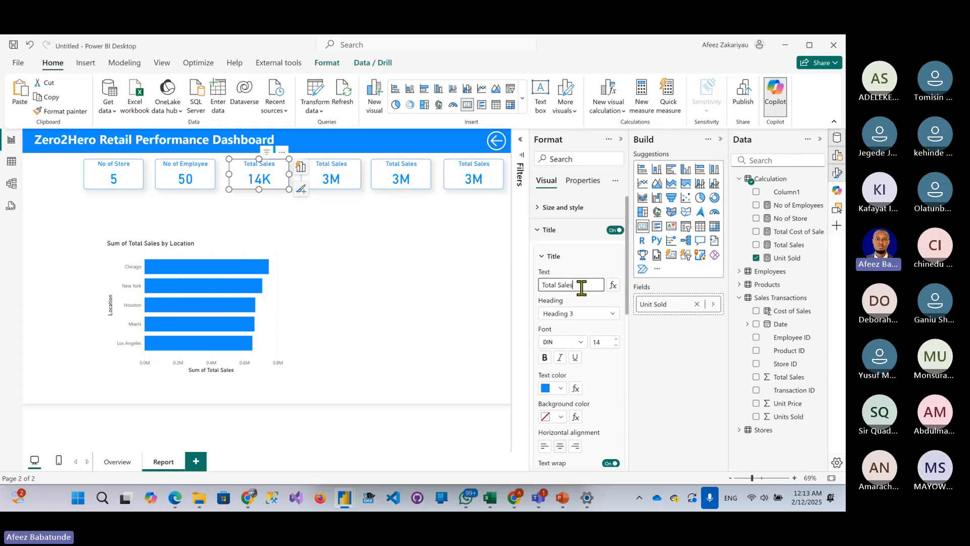
{"action": "left_click_drag", "start_coordinate": [581, 284], "coordinate": [535, 293]}
{"action": "type", "text": "Unit S"}
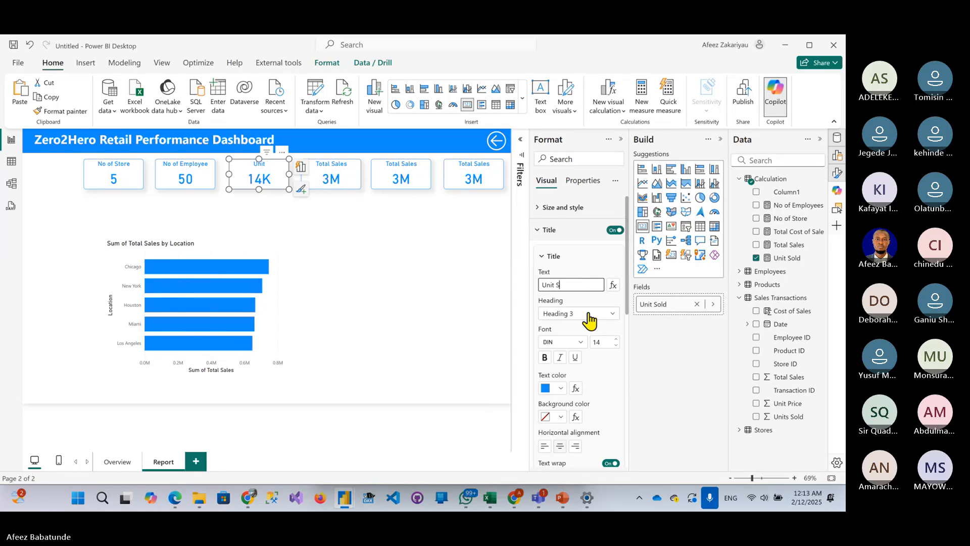
{"action": "type", "text": "old"}
- Extend the fourth card's title text to read Total Cost of Sales
{"action": "left_click", "coordinate": [356, 187]}
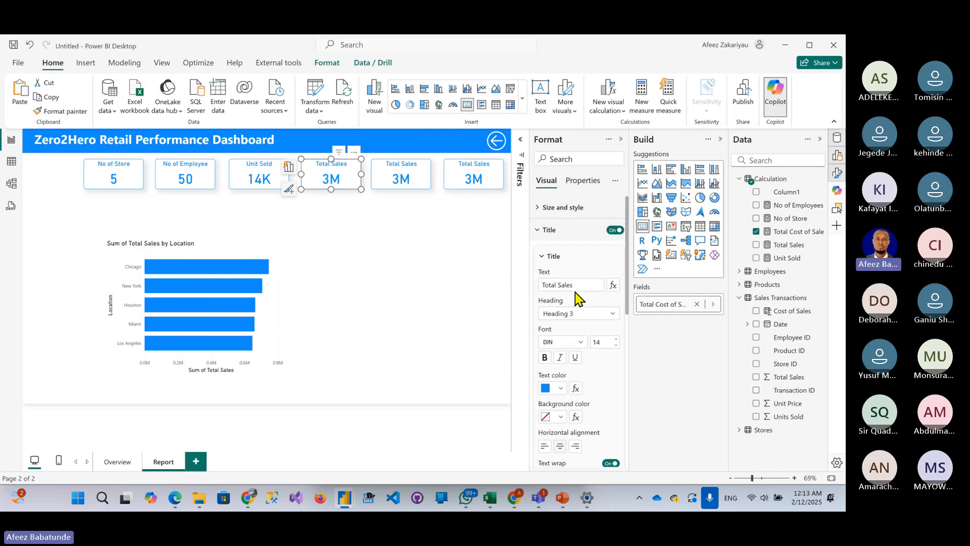
{"action": "left_click", "coordinate": [561, 286]}
{"action": "type", "text": "Cost"}
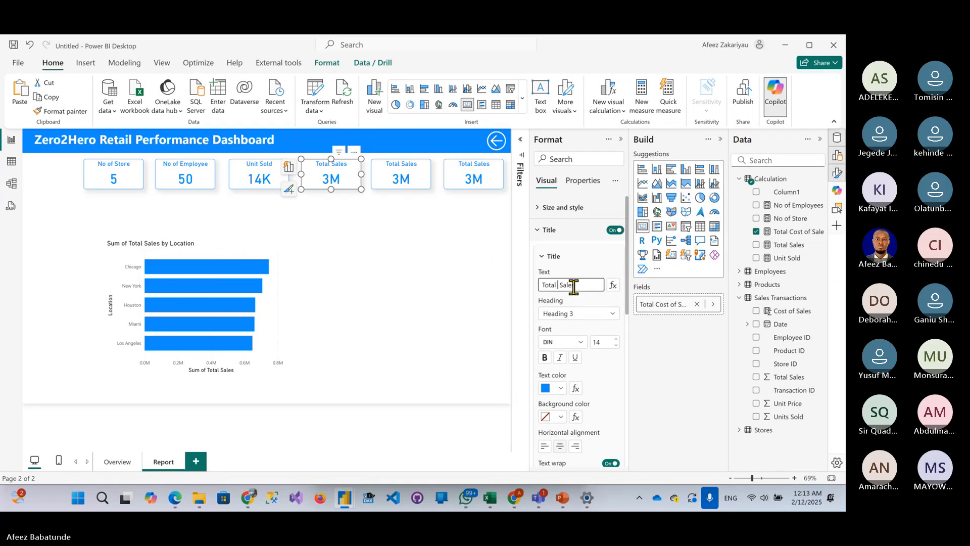
{"action": "type", "text": " of"}
- Change the title text of the sixth card to Profit and deselect the card
{"action": "left_click", "coordinate": [409, 181]}
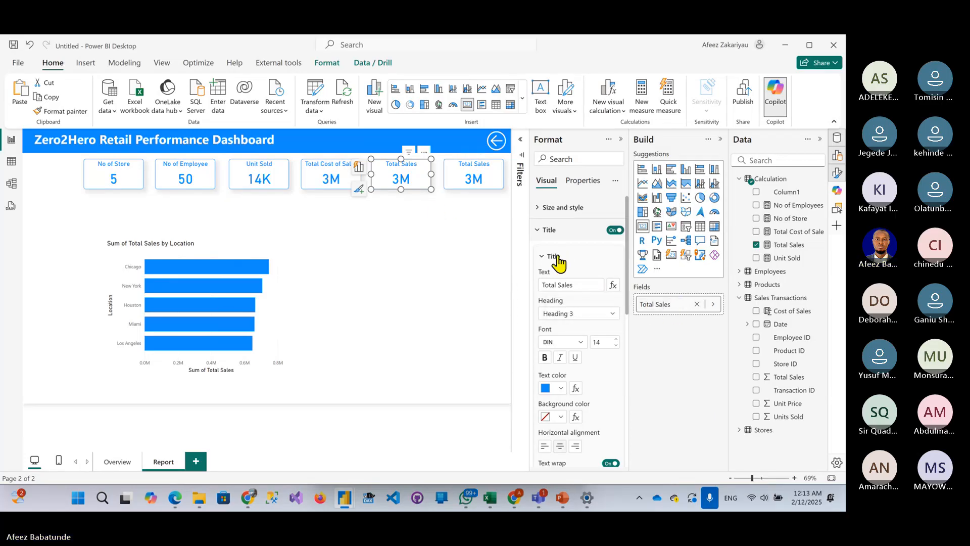
{"action": "left_click", "coordinate": [475, 175]}
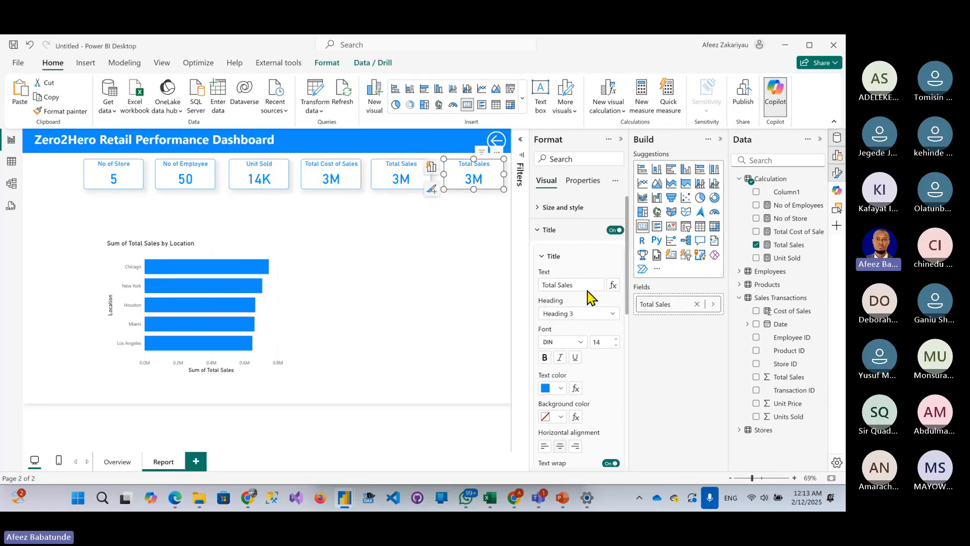
{"action": "left_click_drag", "start_coordinate": [586, 286], "coordinate": [522, 287]}
{"action": "type", "text": "Profit"}
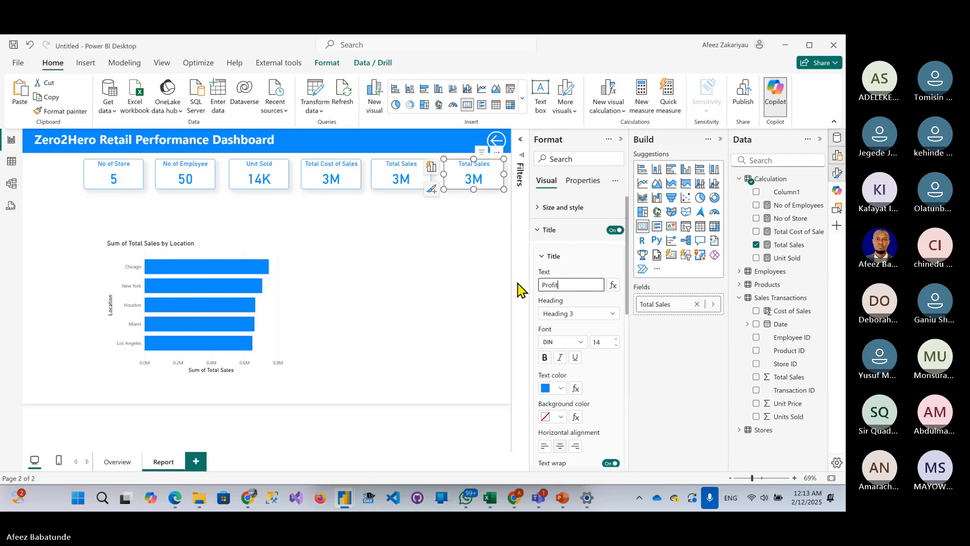
{"action": "key", "text": "Return"}
{"action": "left_click", "coordinate": [419, 241]}
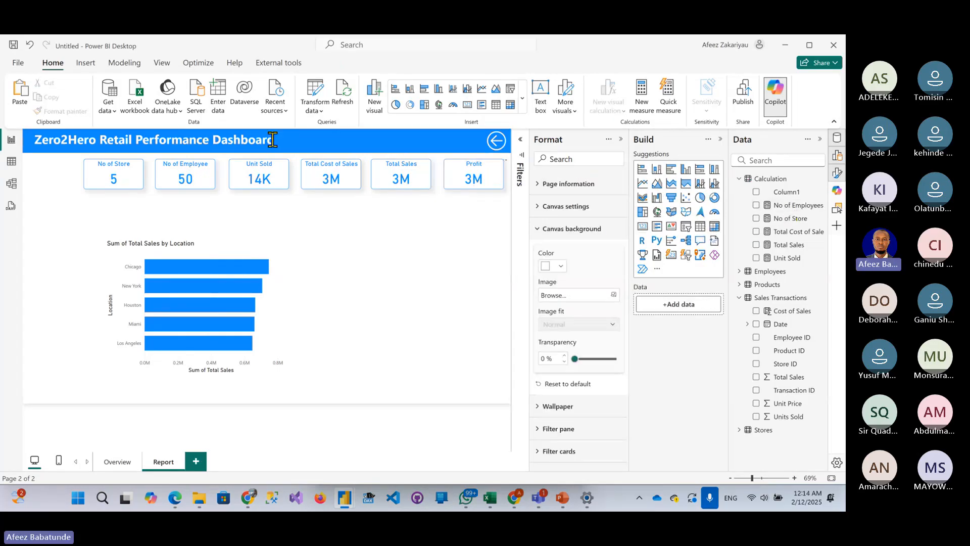
- Create a new measure named Profit in the Calculation table and begin its formula
{"action": "right_click", "coordinate": [776, 180]}
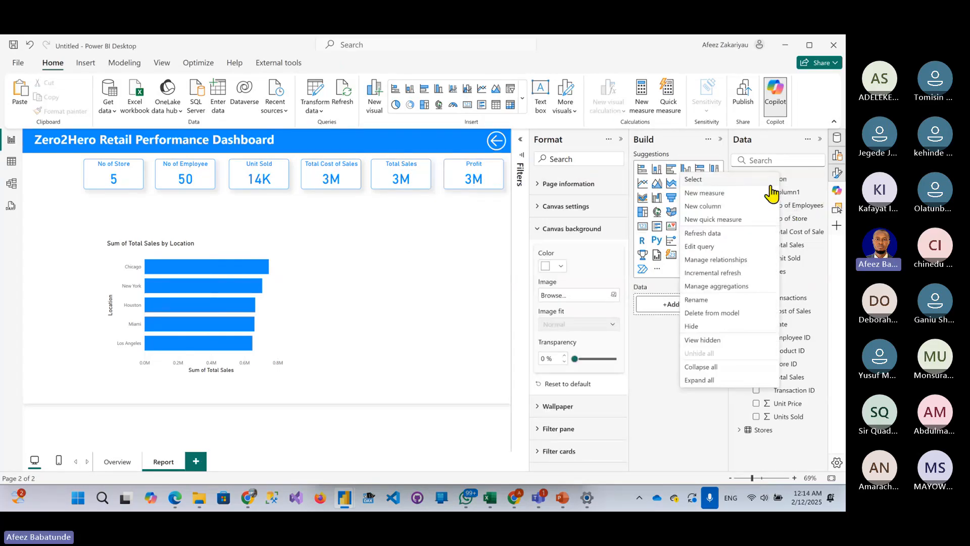
{"action": "left_click", "coordinate": [701, 192]}
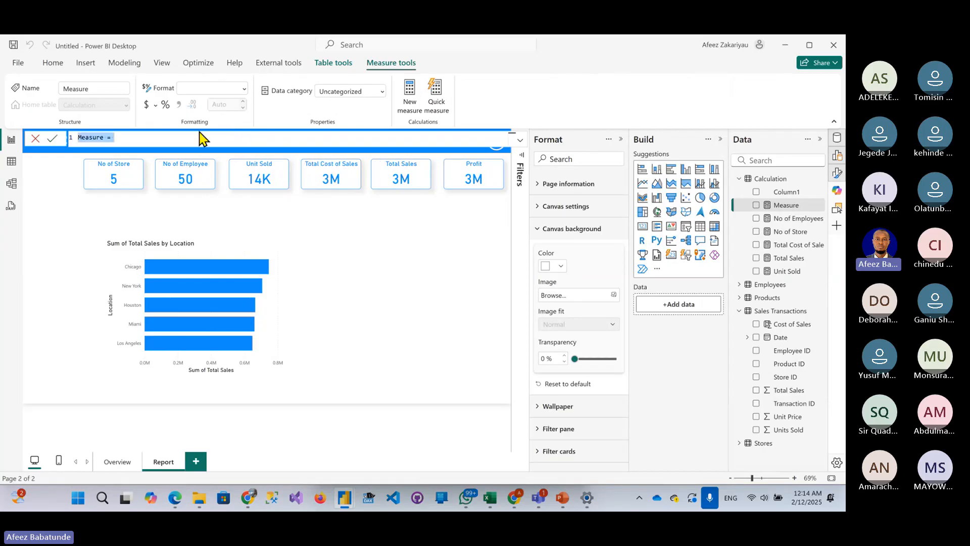
{"action": "type", "text": "Profit"}
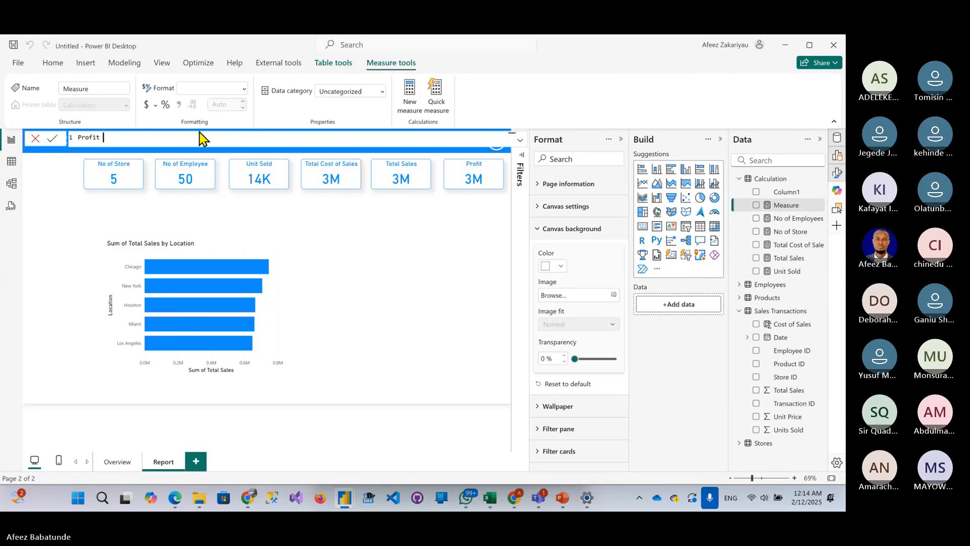
{"action": "type", "text": " = to"}
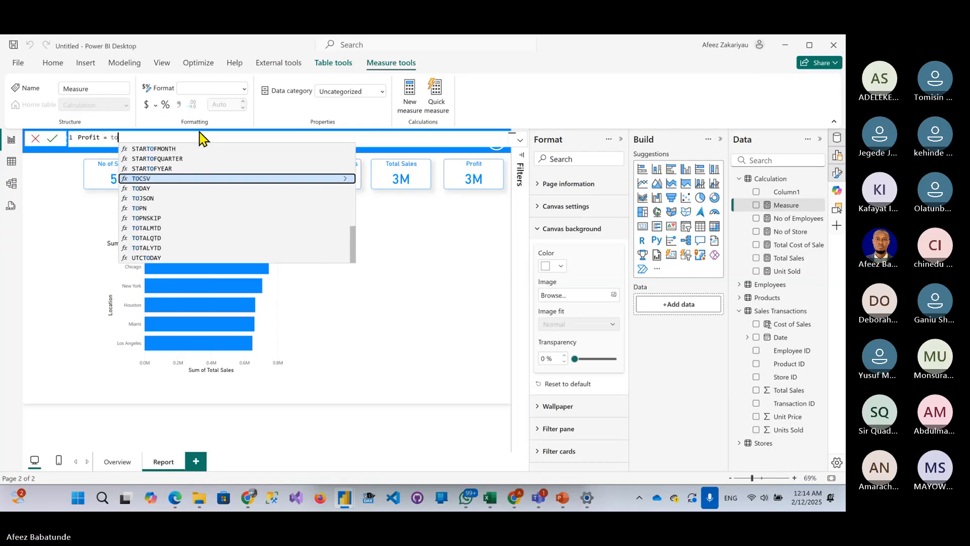
- Complete and commit the Profit measure formula as [Total Sales] - [Total Cost of Sale]
{"action": "type", "text": "ta"}
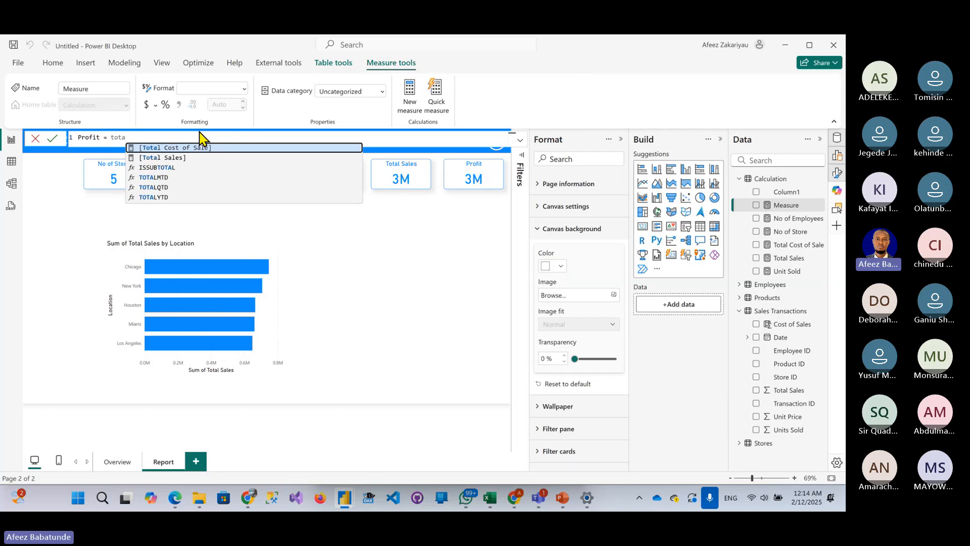
{"action": "key", "text": "Down"}
{"action": "key", "text": "Tab"}
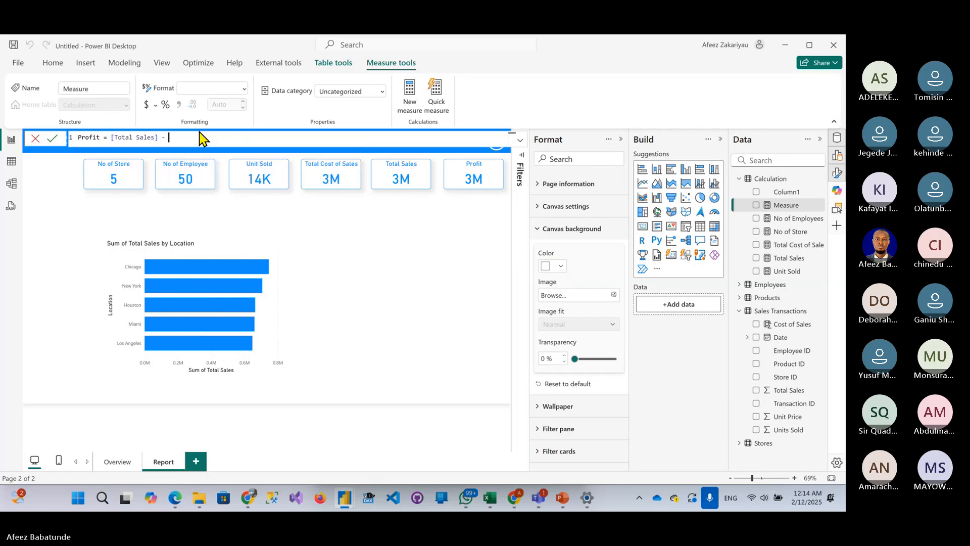
{"action": "type", "text": "- cos"}
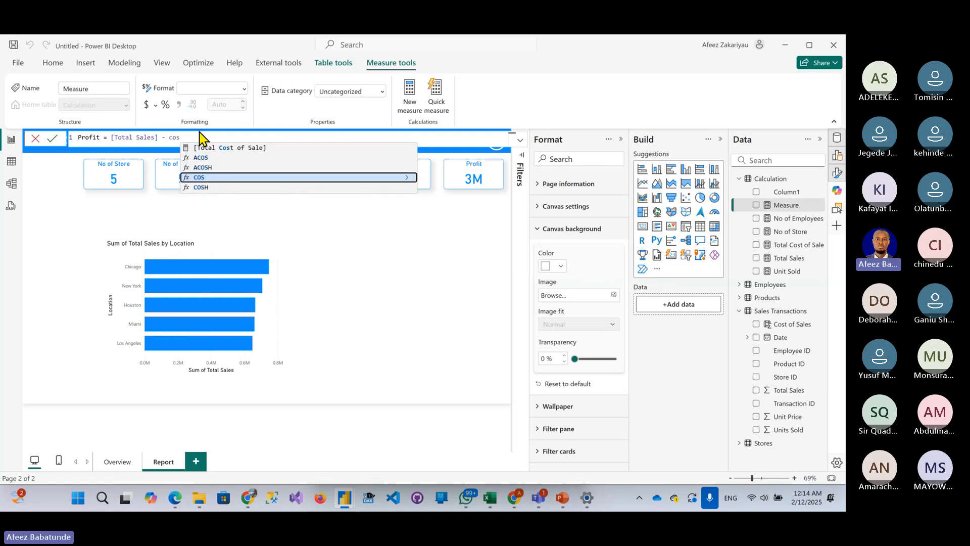
{"action": "key", "text": "Up"}
{"action": "key", "text": "Up"}
{"action": "key", "text": "Up"}
{"action": "key", "text": "Tab"}
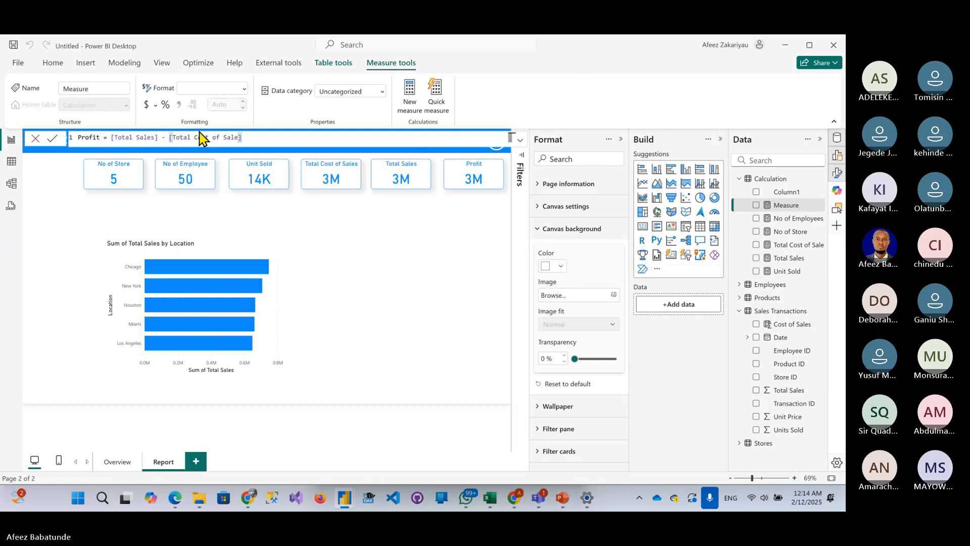
{"action": "key", "text": "Return"}
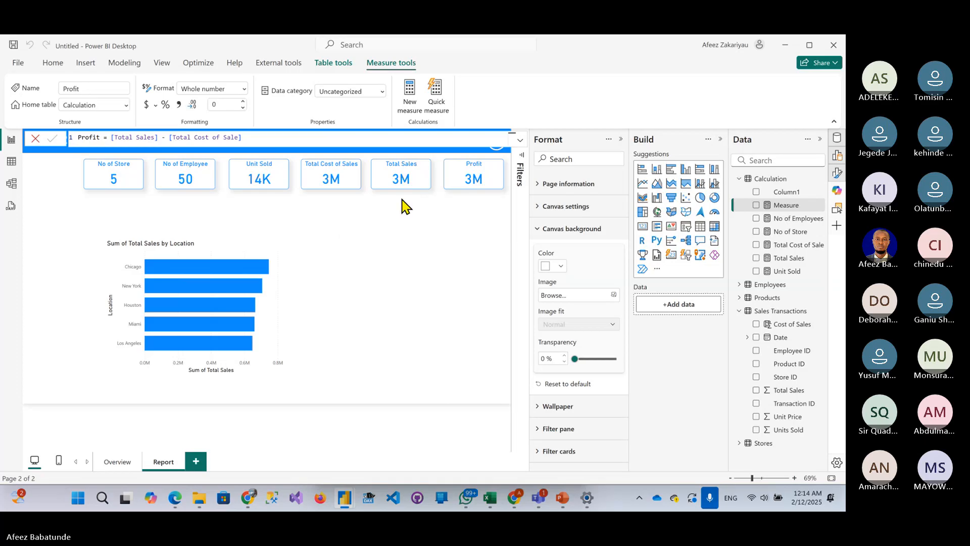
- Replace the Total Sales field in the Profit card with the Profit measure
{"action": "left_click", "coordinate": [463, 181]}
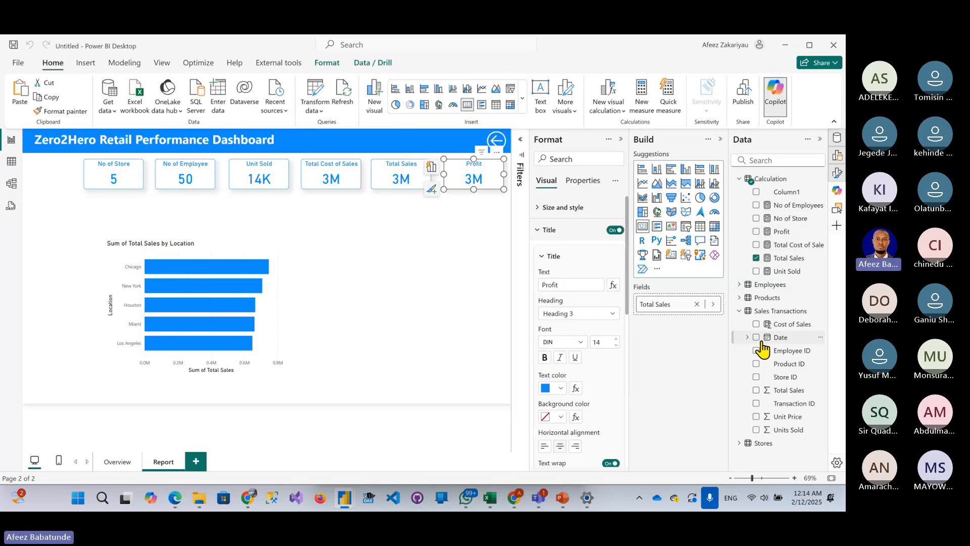
{"action": "left_click", "coordinate": [766, 258]}
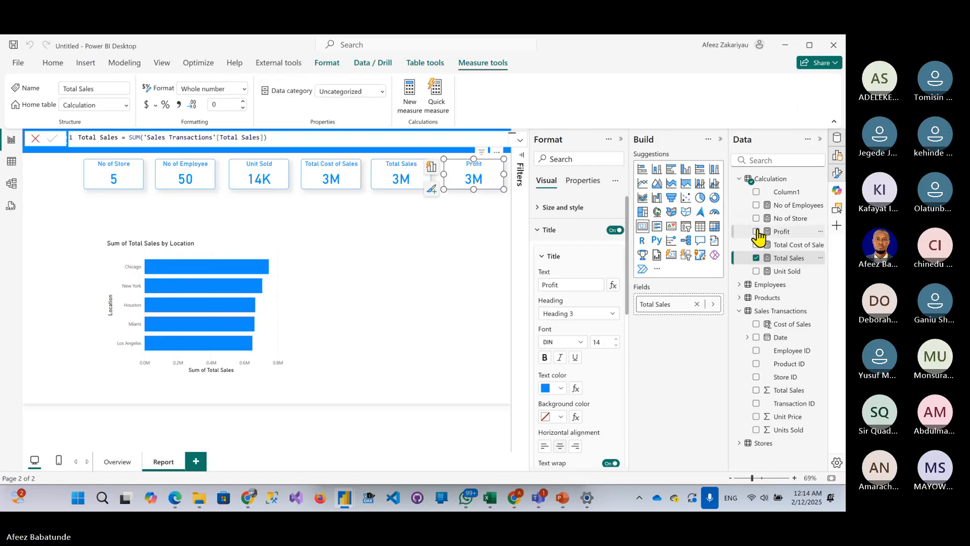
{"action": "left_click", "coordinate": [757, 258]}
{"action": "left_click", "coordinate": [757, 231]}
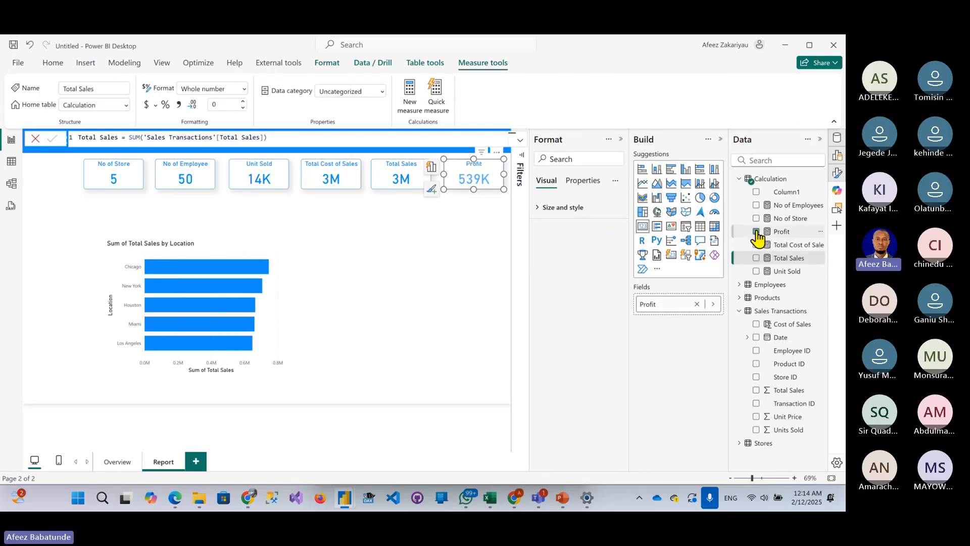
{"action": "left_click", "coordinate": [418, 277]}
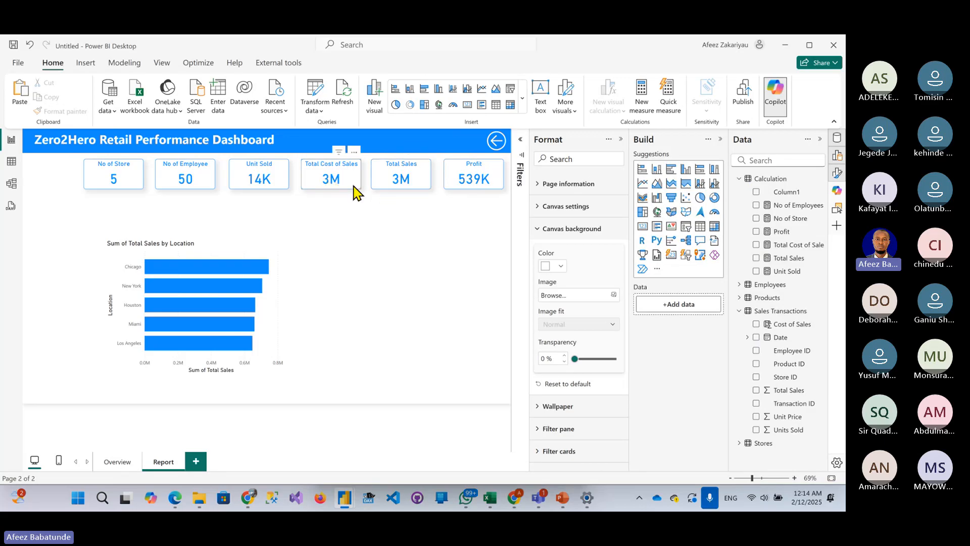
- Select the Total Cost of Sales card and its Total Cost of Sale measure for formatting
{"action": "left_click", "coordinate": [333, 186]}
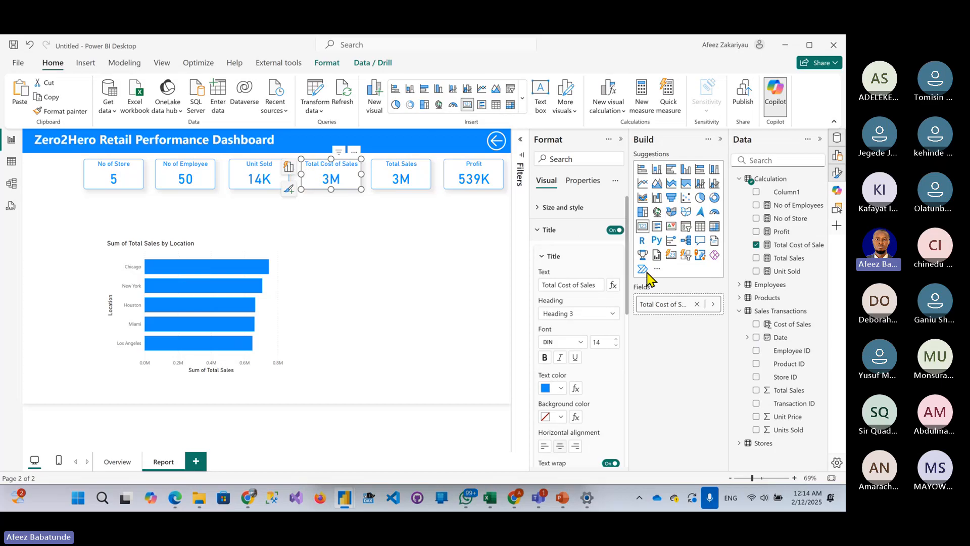
{"action": "left_click", "coordinate": [787, 245]}
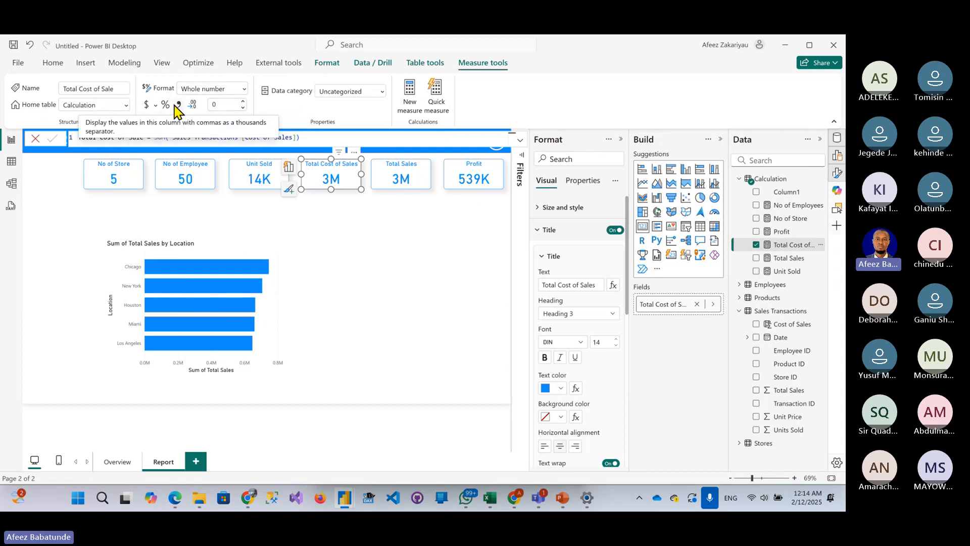
{"action": "left_click", "coordinate": [244, 90]}
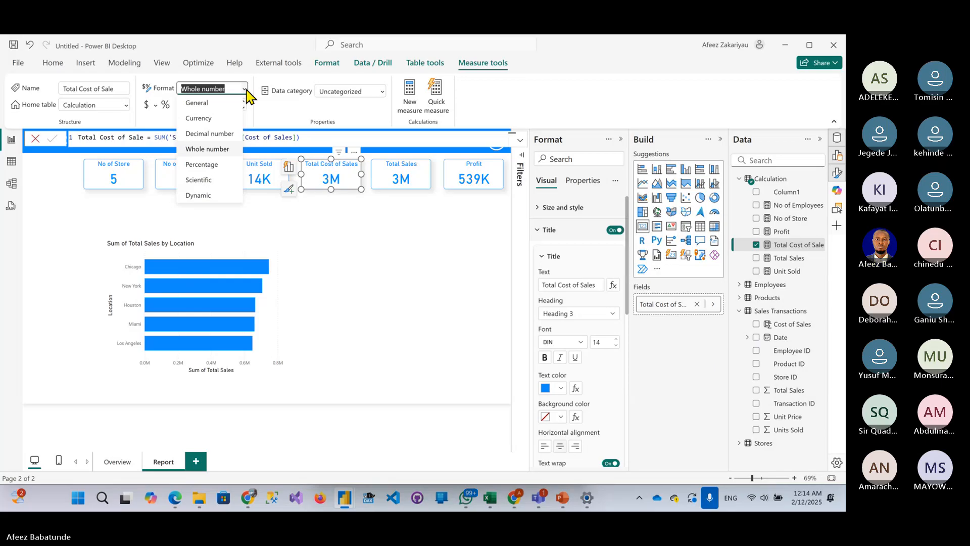
{"action": "left_click", "coordinate": [246, 90]}
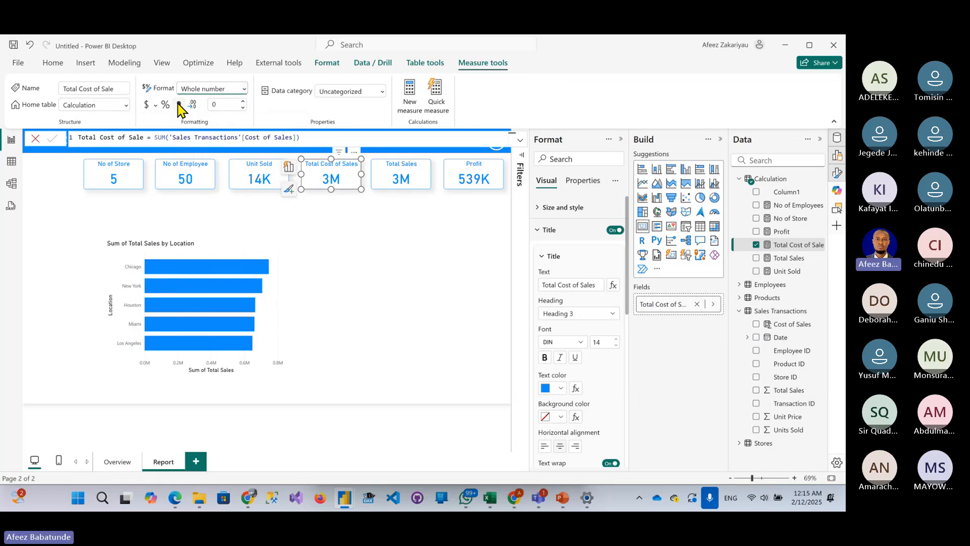
{"action": "left_click", "coordinate": [179, 105]}
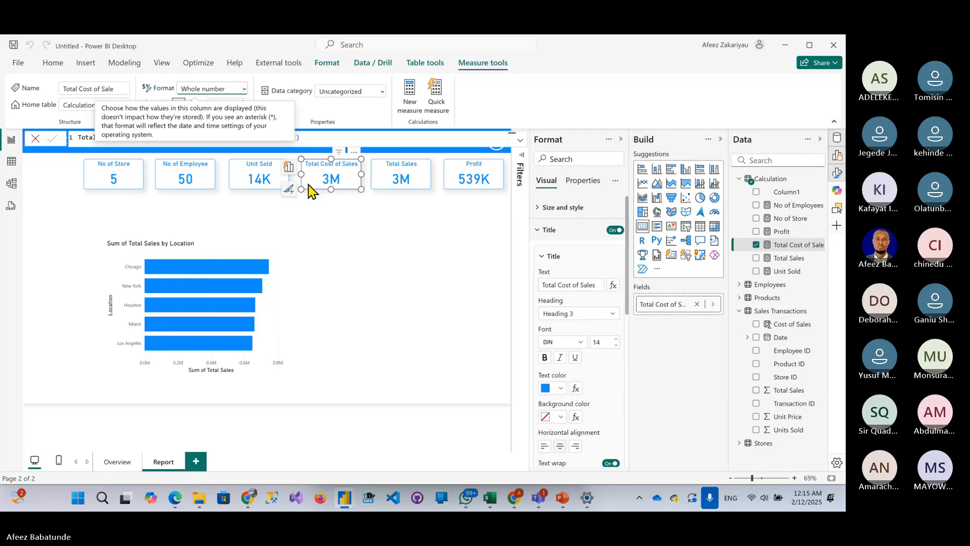
{"action": "left_click", "coordinate": [340, 91]}
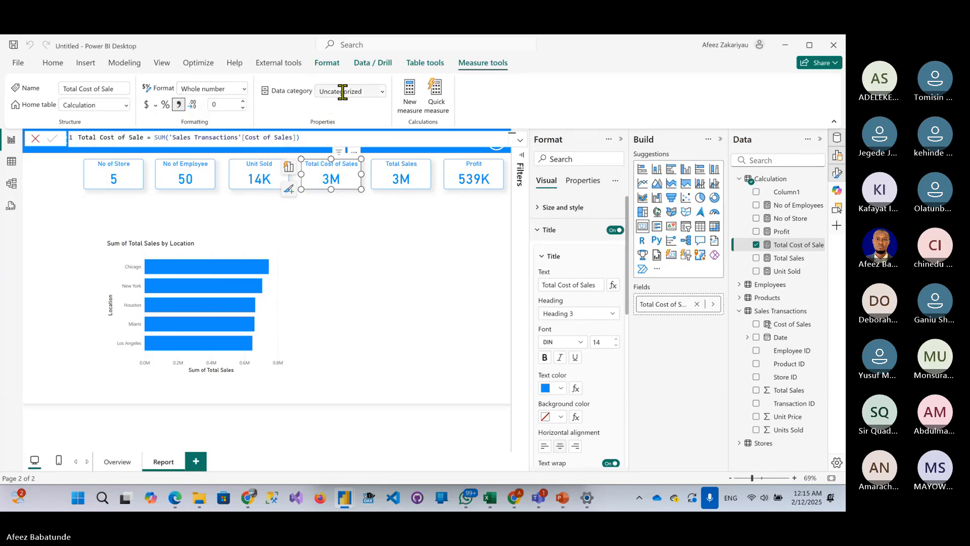
{"action": "left_click", "coordinate": [276, 108]}
{"action": "left_click", "coordinate": [212, 89]}
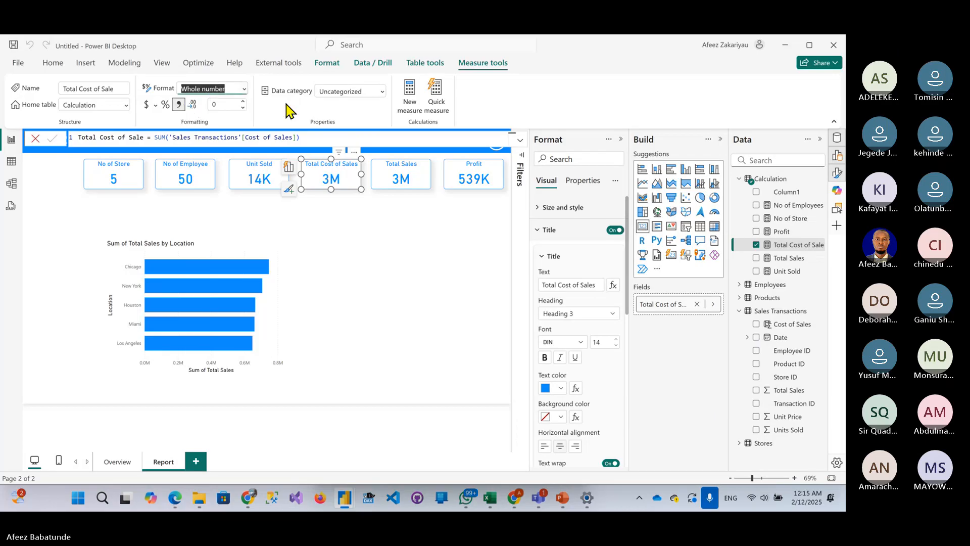
{"action": "left_click", "coordinate": [289, 111]}
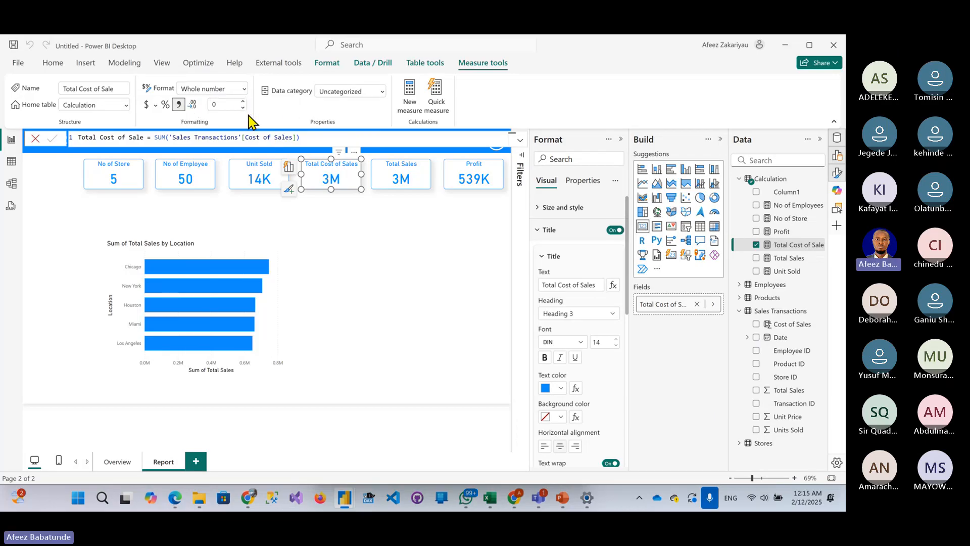
{"action": "left_click", "coordinate": [180, 106]}
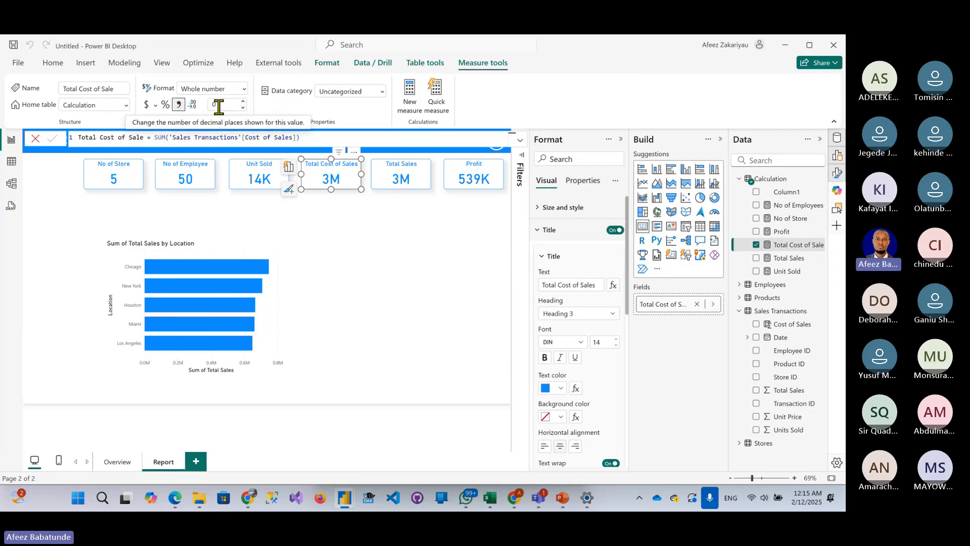
{"action": "left_click", "coordinate": [178, 107]}
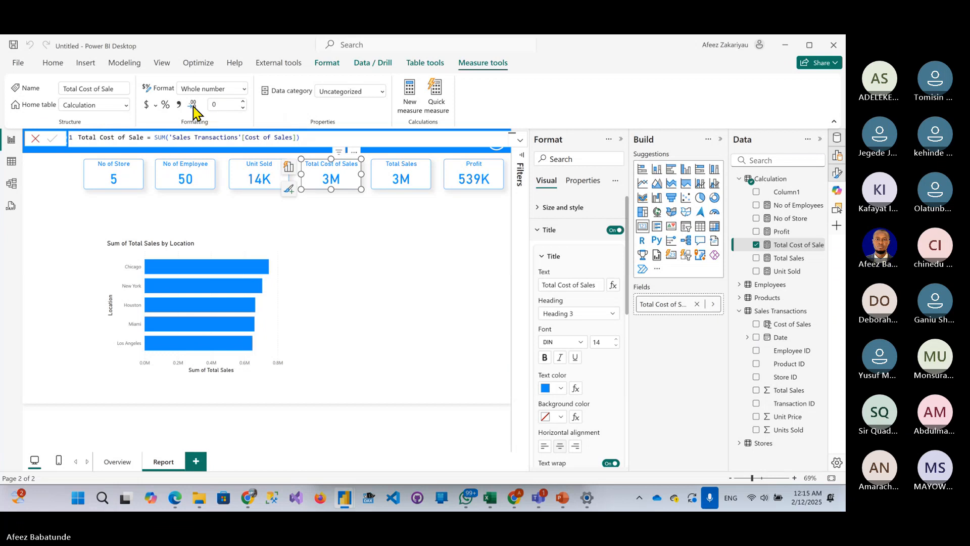
- Format the Total Cost of Sale measure as dollar currency with automatic decimal places
{"action": "left_click", "coordinate": [245, 90]}
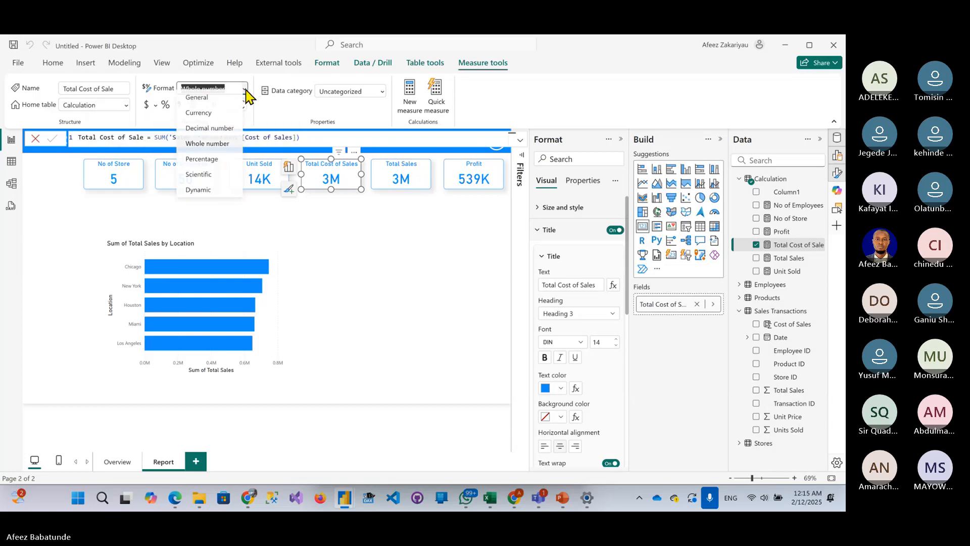
{"action": "left_click", "coordinate": [214, 103]}
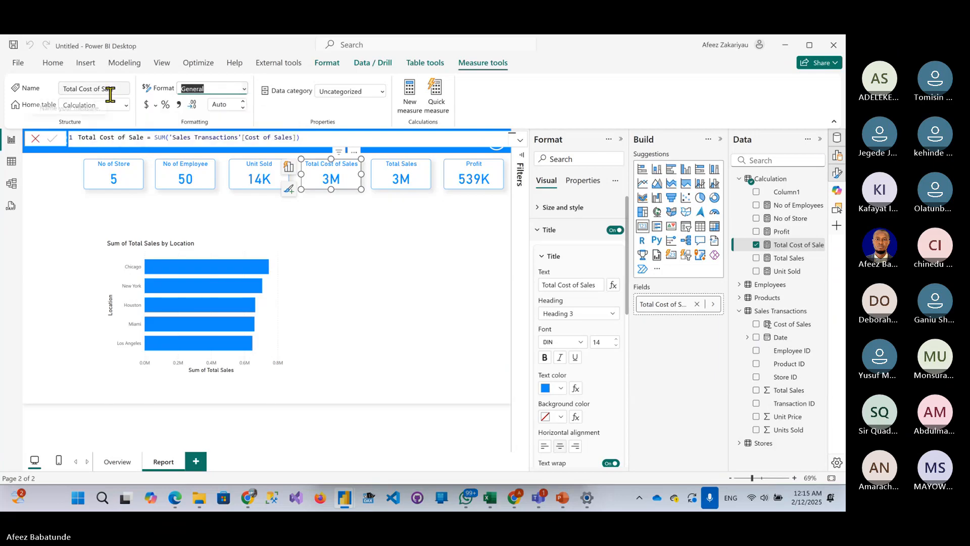
{"action": "left_click", "coordinate": [156, 106]}
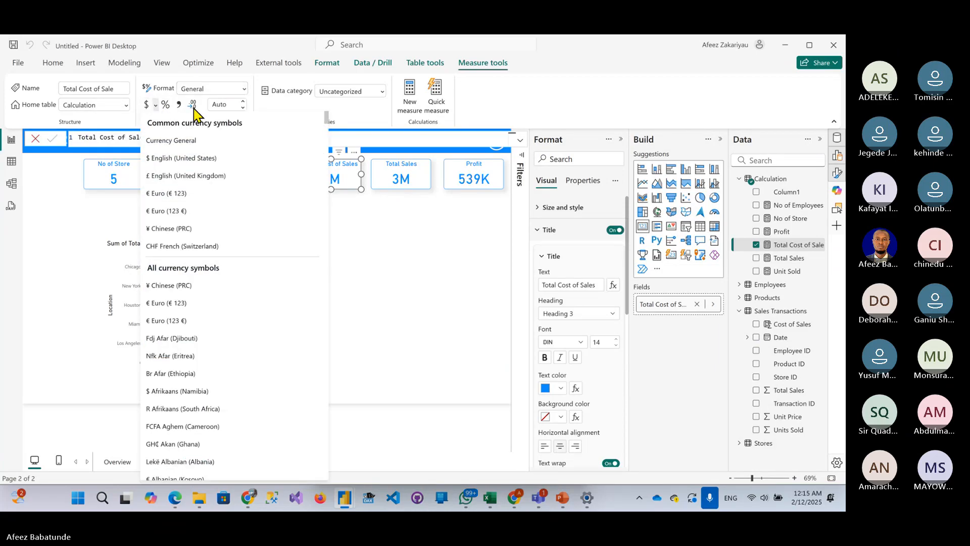
{"action": "left_click", "coordinate": [150, 104]}
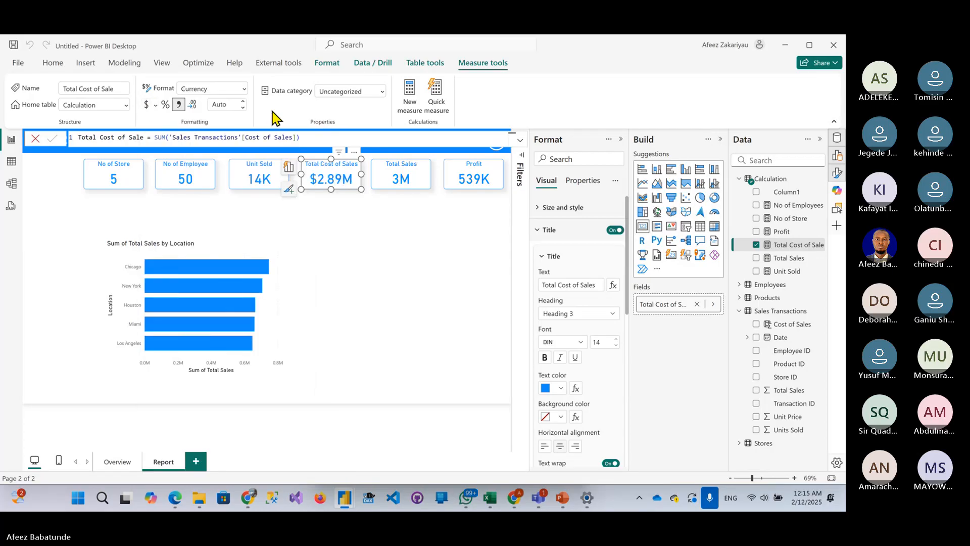
- Format the Total Sales measure as dollar currency and the Profit measure as dollar currency with 0 decimal places
{"action": "left_click", "coordinate": [400, 191]}
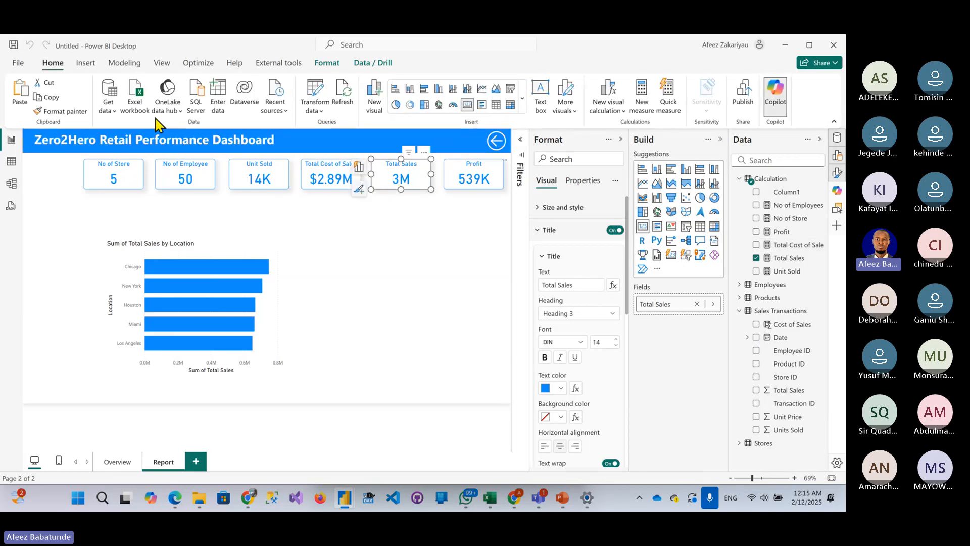
{"action": "left_click", "coordinate": [788, 259]}
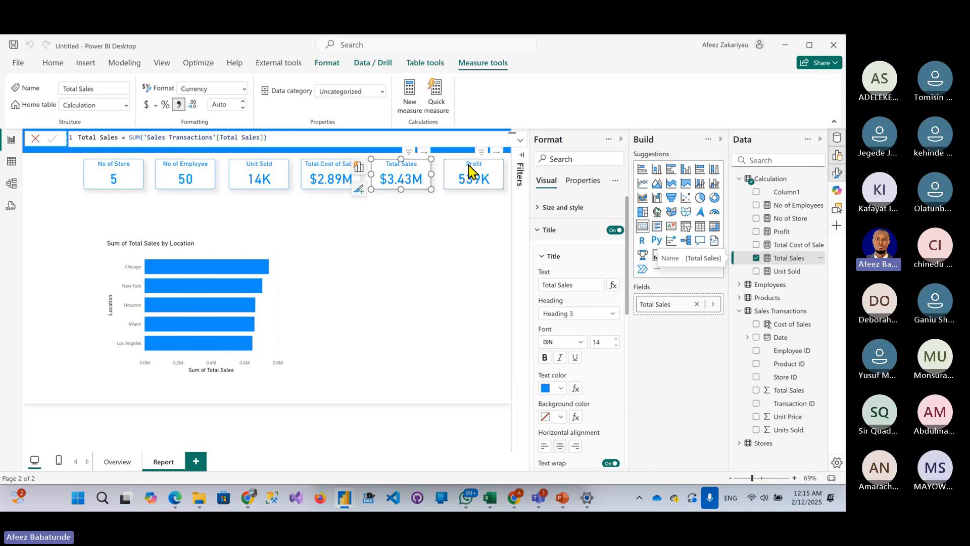
{"action": "left_click", "coordinate": [463, 192]}
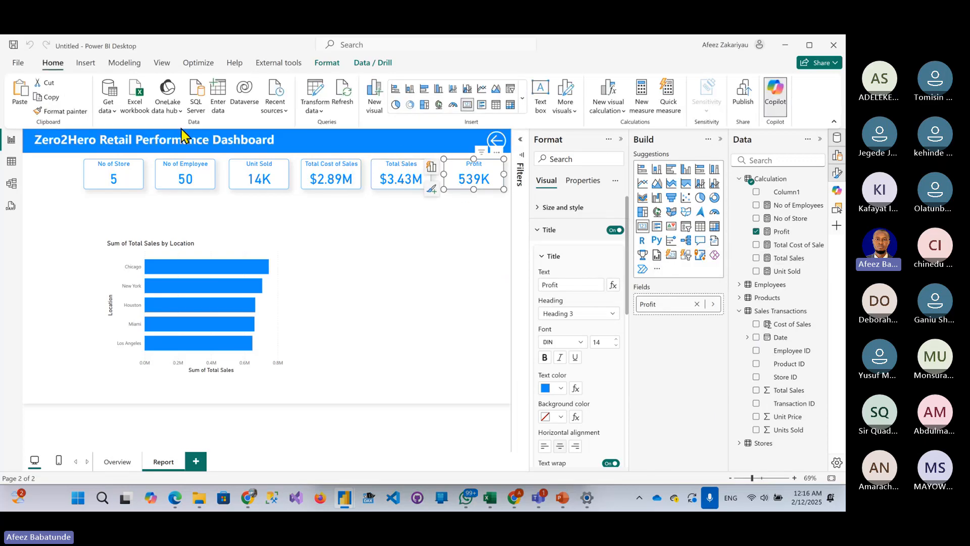
{"action": "left_click", "coordinate": [781, 232]}
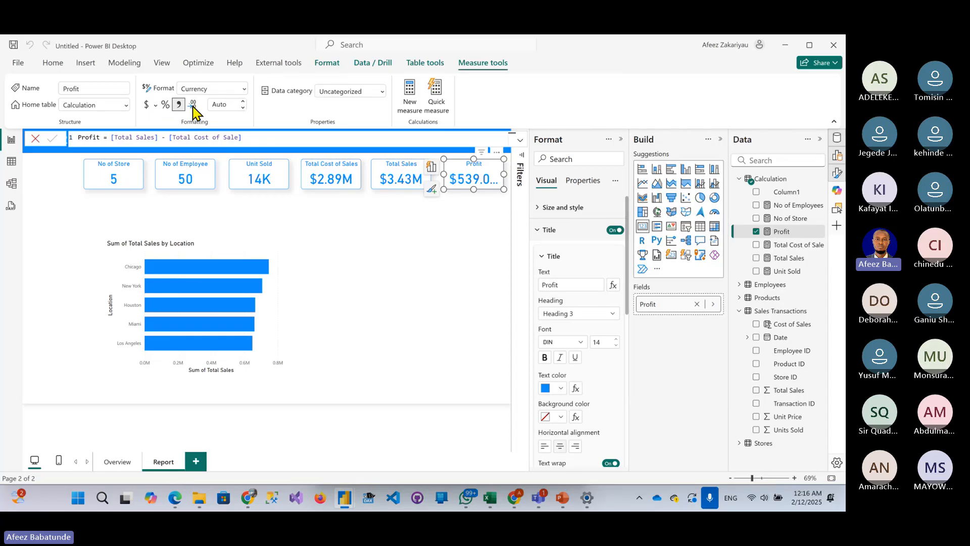
{"action": "left_click", "coordinate": [243, 102]}
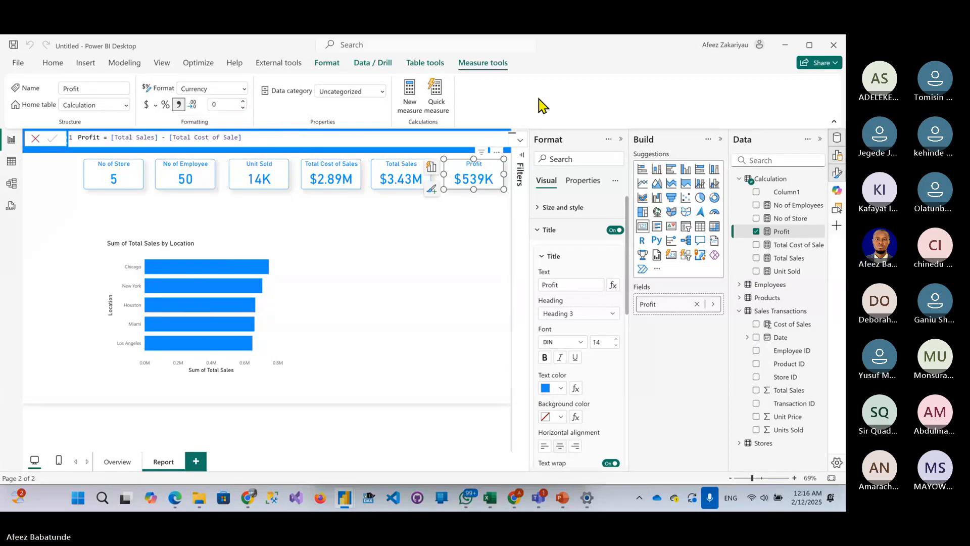
{"action": "left_click", "coordinate": [382, 225]}
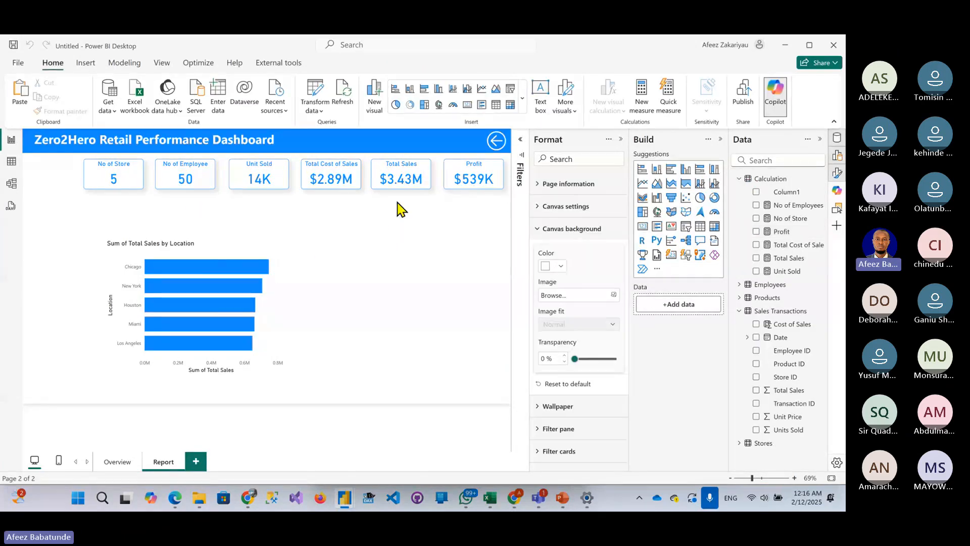
- Nudge the Total Sales and Total Cost of Sales cards slightly to the right to even out the card spacing
{"action": "left_click", "coordinate": [395, 183]}
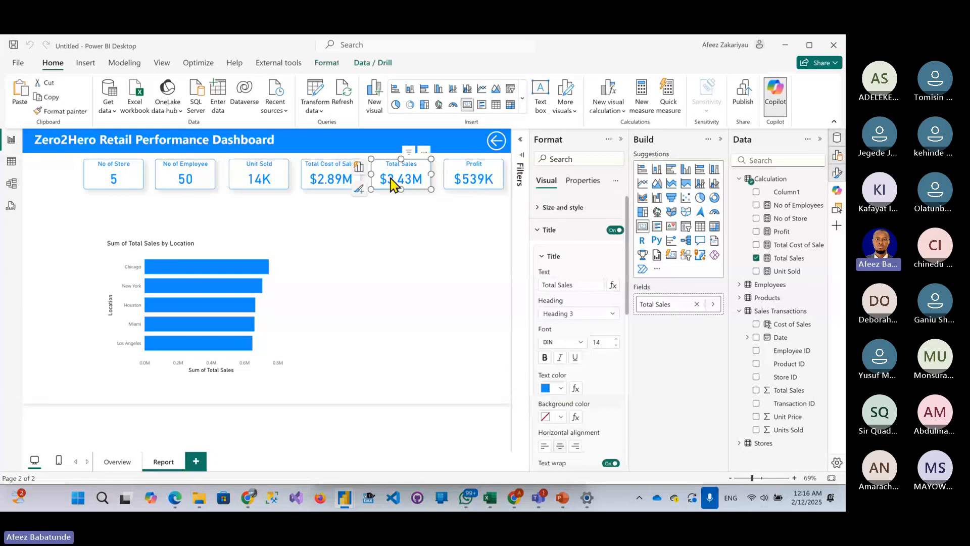
{"action": "left_click_drag", "start_coordinate": [394, 185], "coordinate": [394, 185]}
{"action": "left_click", "coordinate": [328, 184]}
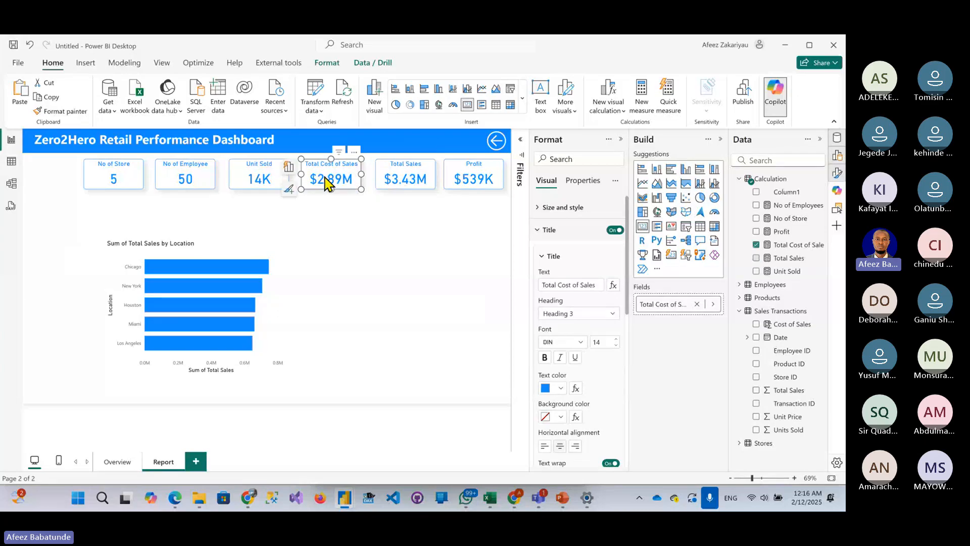
{"action": "key", "text": "Right"}
{"action": "key", "text": "Right"}
{"action": "key", "text": "Right"}
{"action": "key", "text": "Right"}
{"action": "key", "text": "Right"}
{"action": "key", "text": "Right"}
{"action": "key", "text": "Right"}
{"action": "key", "text": "Right"}
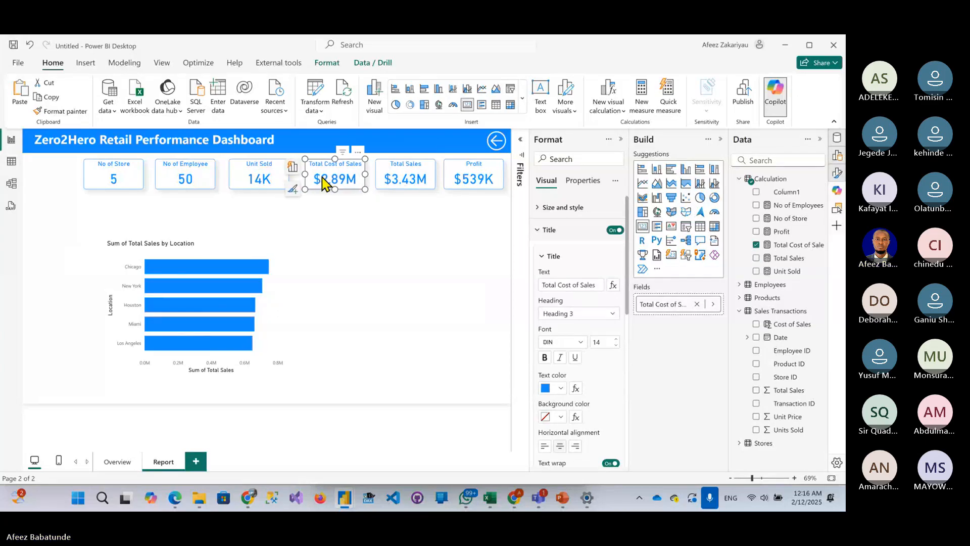
- Nudge the Unit Sold card slightly to the right, closer to the Total Cost of Sales card
{"action": "left_click", "coordinate": [247, 180]}
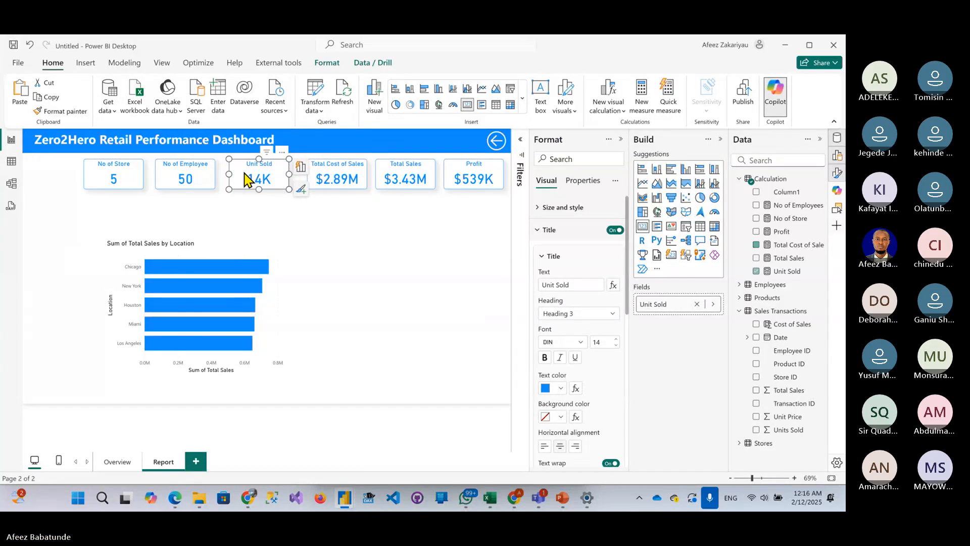
{"action": "key", "text": "Right"}
{"action": "key", "text": "Right"}
{"action": "key", "text": "Right"}
{"action": "key", "text": "Right"}
{"action": "key", "text": "Right"}
{"action": "key", "text": "Right"}
{"action": "key", "text": "Right"}
{"action": "key", "text": "Right"}
{"action": "key", "text": "Right"}
{"action": "key", "text": "Right"}
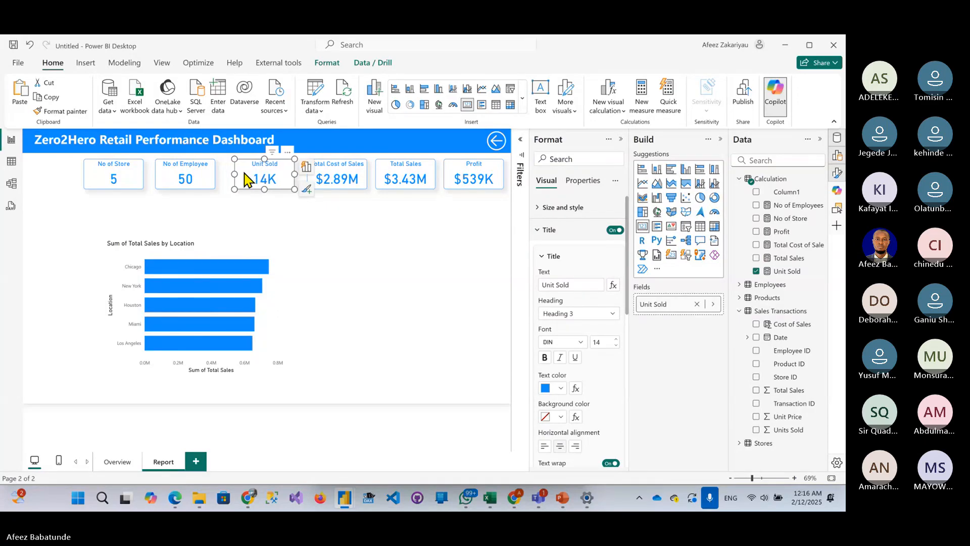
- Nudge the No of Employee card to the right, closer to the Unit Sold card
{"action": "left_click", "coordinate": [186, 181]}
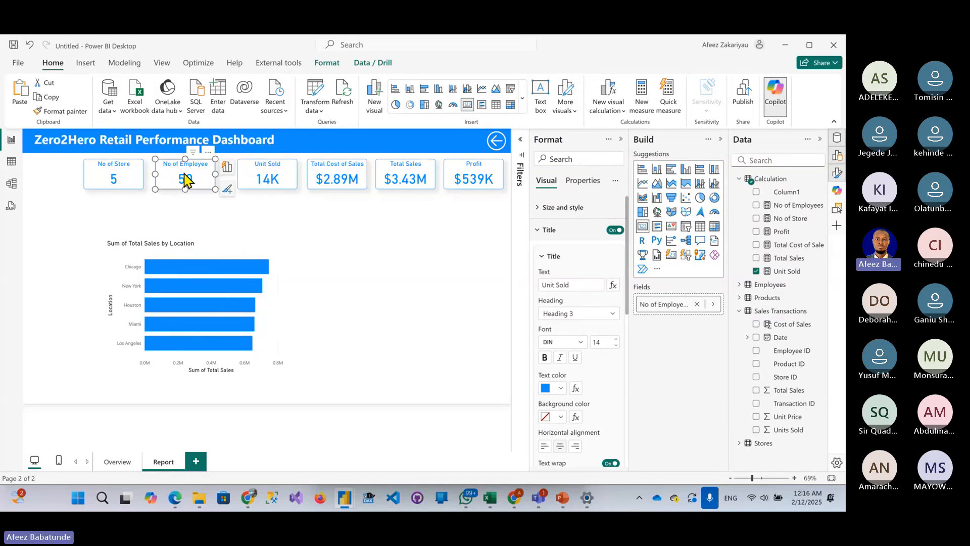
{"action": "key", "text": "Right"}
{"action": "key", "text": "Right"}
{"action": "key", "text": "Right"}
{"action": "key", "text": "Right"}
{"action": "key", "text": "Right"}
{"action": "key", "text": "Right"}
{"action": "key", "text": "Right"}
{"action": "key", "text": "Right"}
{"action": "key", "text": "Right"}
{"action": "key", "text": "Right"}
{"action": "key", "text": "Right"}
{"action": "key", "text": "Right"}
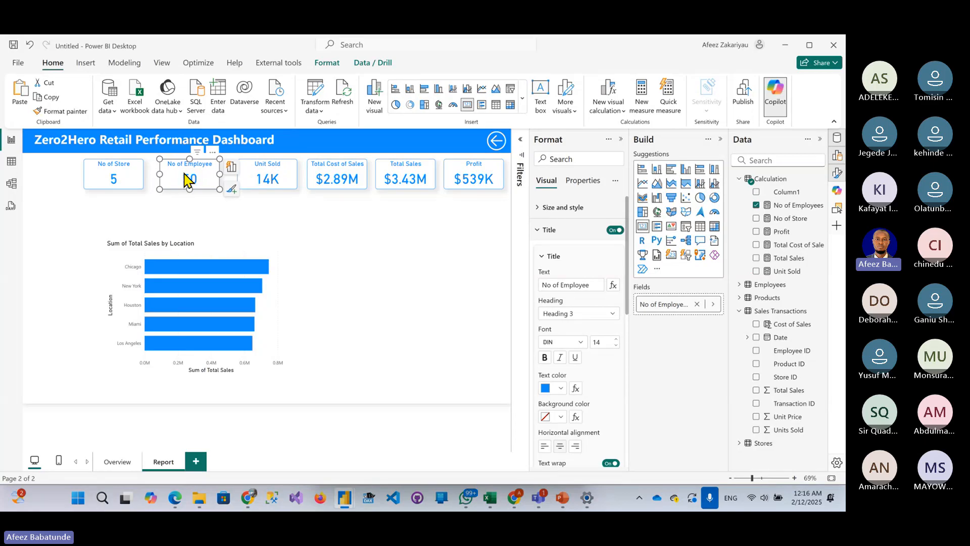
{"action": "key", "text": "Right"}
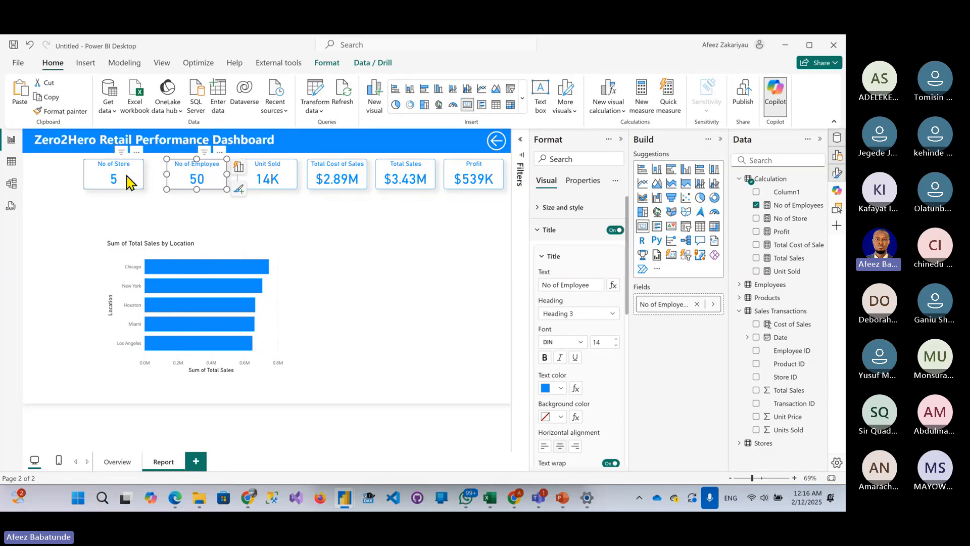
- Move the No of Store card slightly to the right, closer to the No of Employee card
{"action": "left_click", "coordinate": [100, 180]}
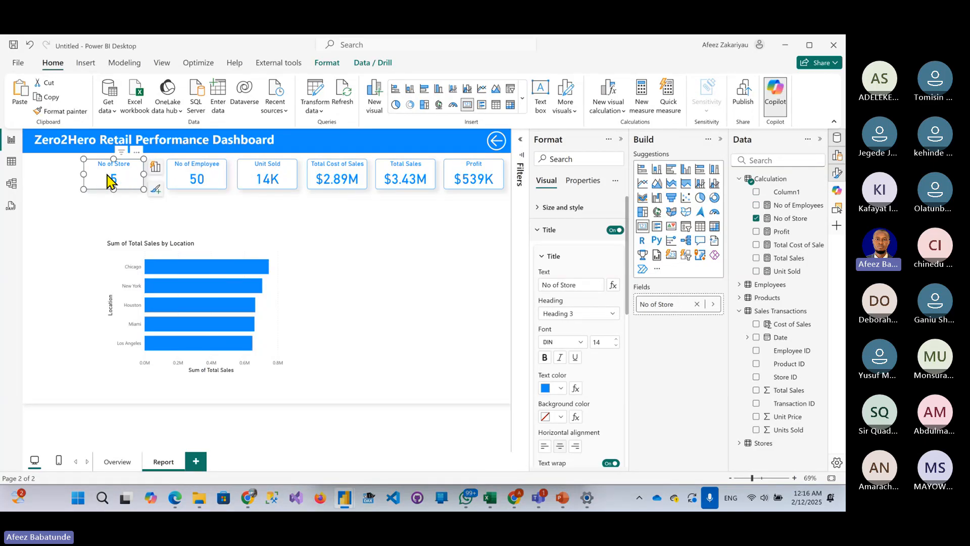
{"action": "left_click_drag", "start_coordinate": [117, 183], "coordinate": [123, 177]}
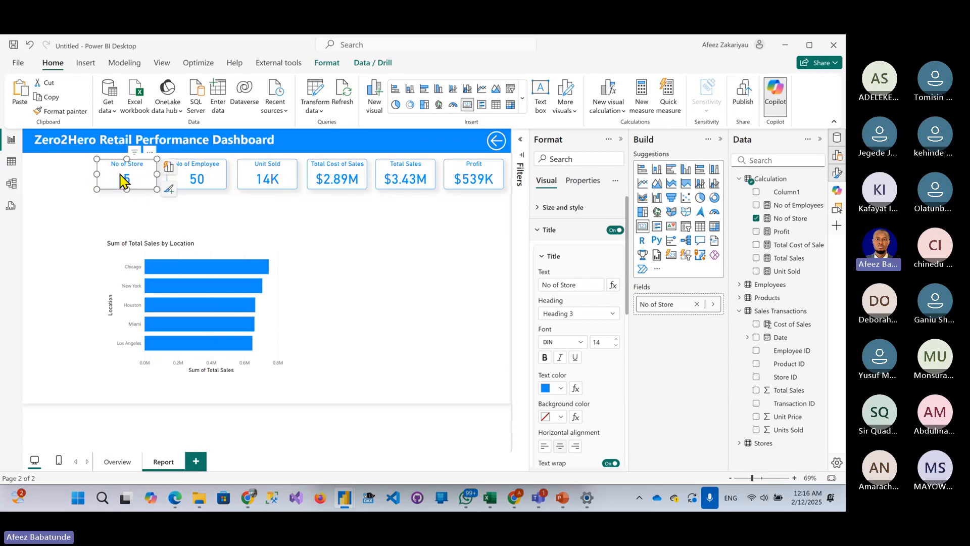
{"action": "left_click", "coordinate": [309, 279]}
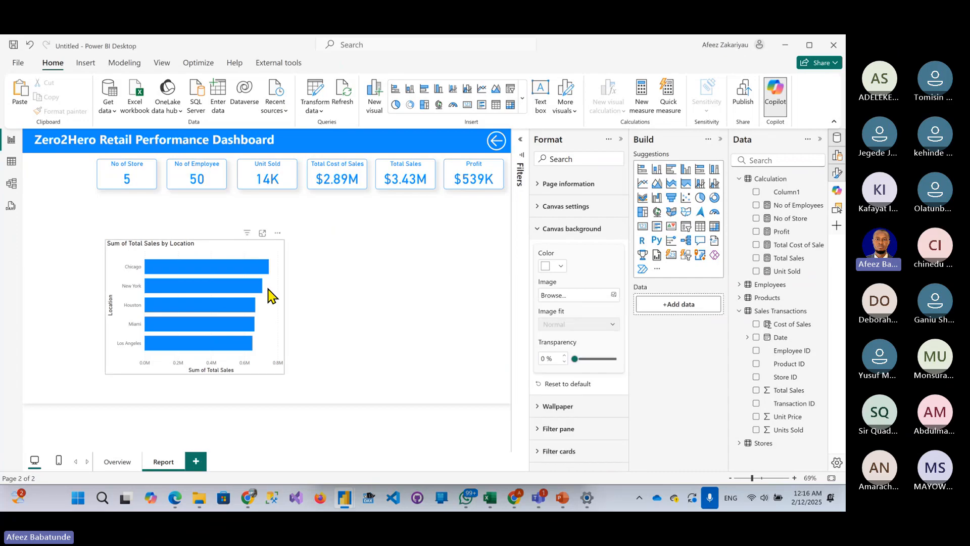
- Retitle the bar chart "Total Sales by Location", center the title and color it the same blue as the card titles
{"action": "left_click", "coordinate": [187, 245]}
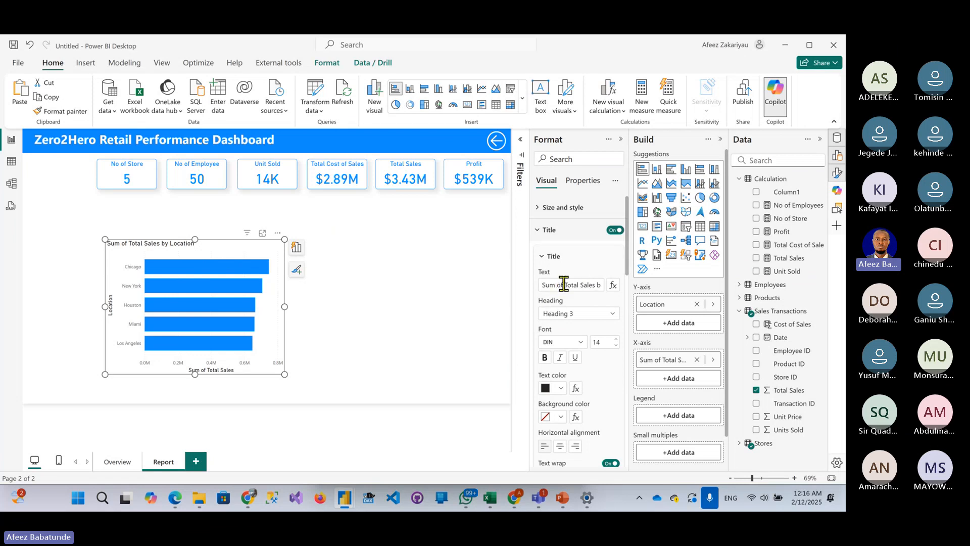
{"action": "left_click_drag", "start_coordinate": [563, 285], "coordinate": [521, 293]}
{"action": "key", "text": "BackSpace"}
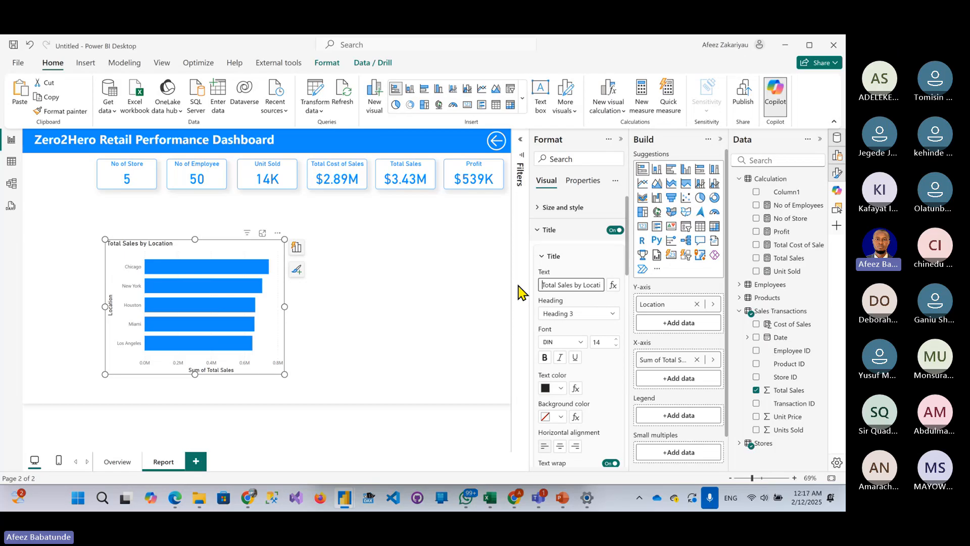
{"action": "left_click", "coordinate": [560, 446]}
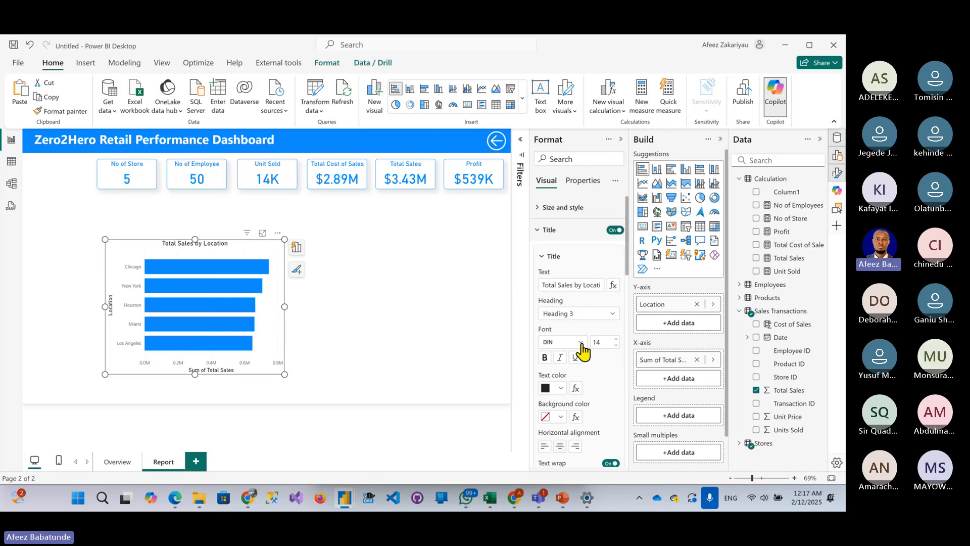
{"action": "left_click", "coordinate": [559, 389]}
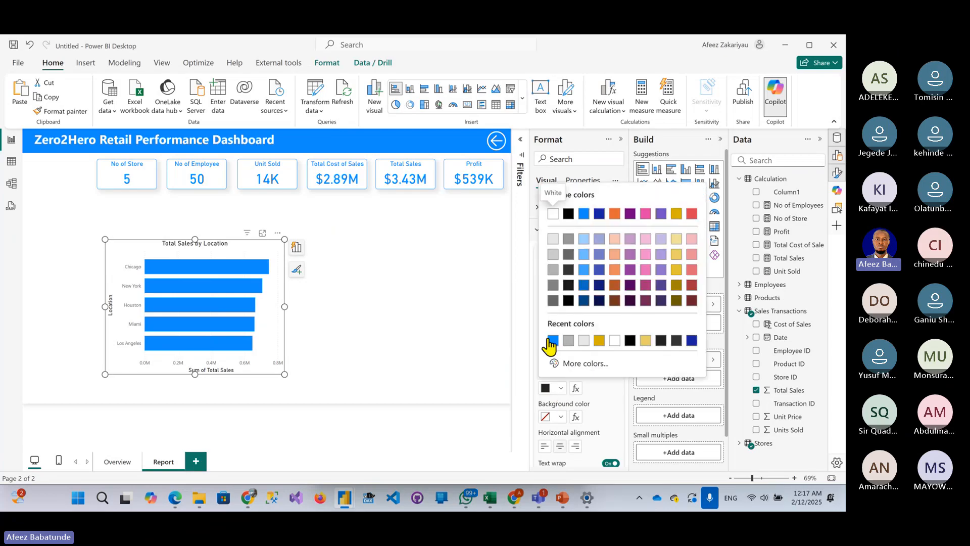
{"action": "left_click", "coordinate": [553, 340]}
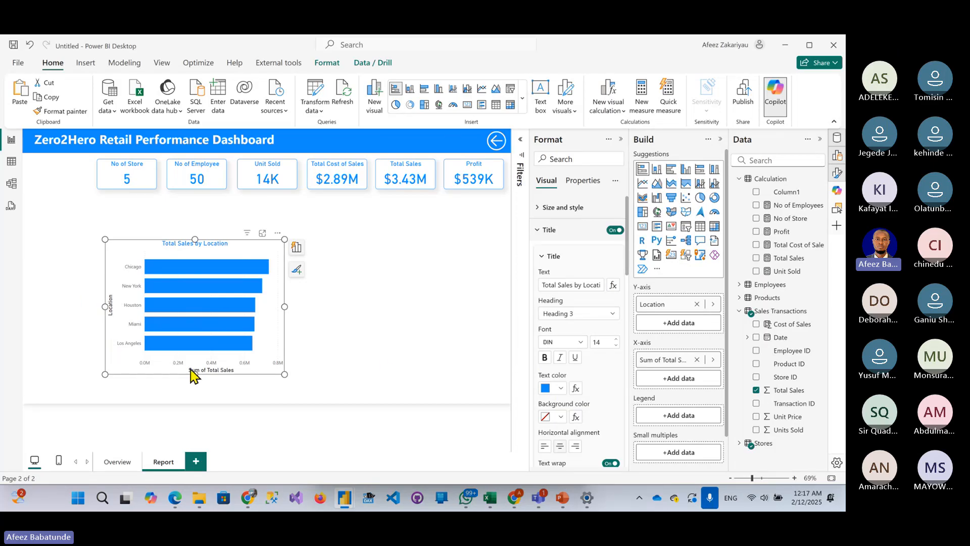
- Turn off the Y-axis title of the Total Sales by Location chart while keeping the Y-axis values on
{"action": "left_click", "coordinate": [555, 258]}
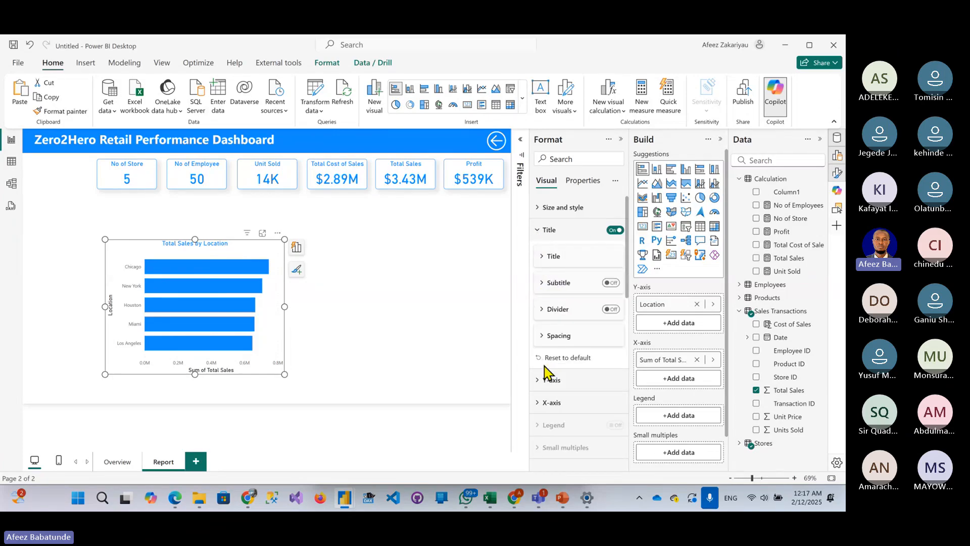
{"action": "scroll", "coordinate": [546, 329], "scroll_direction": "down", "scroll_amount": 6}
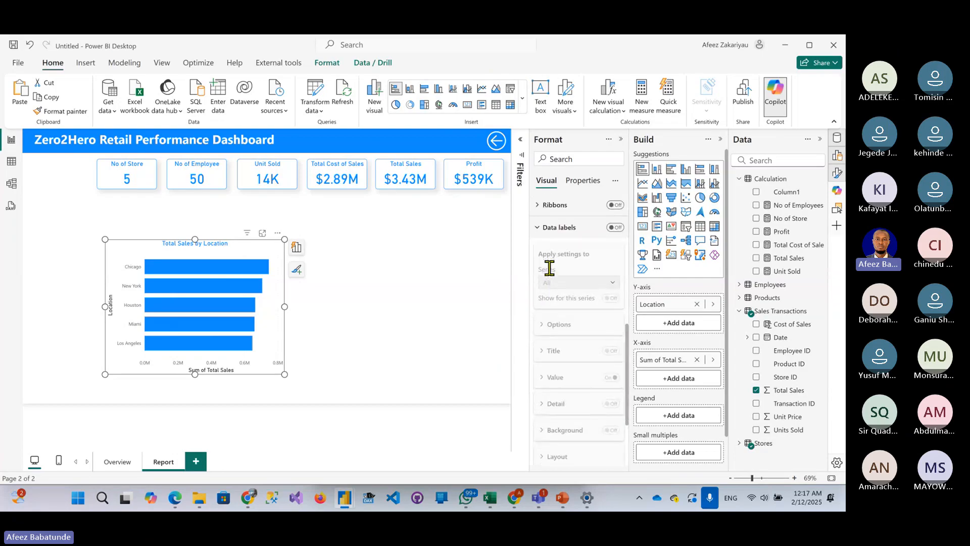
{"action": "scroll", "coordinate": [550, 268], "scroll_direction": "up", "scroll_amount": 5}
{"action": "scroll", "coordinate": [550, 277], "scroll_direction": "up", "scroll_amount": 5}
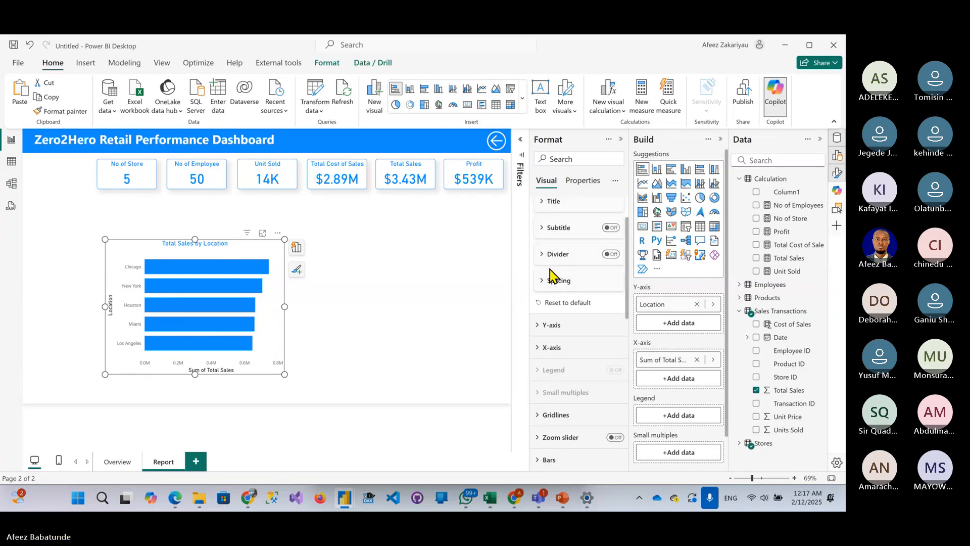
{"action": "left_click", "coordinate": [548, 326]}
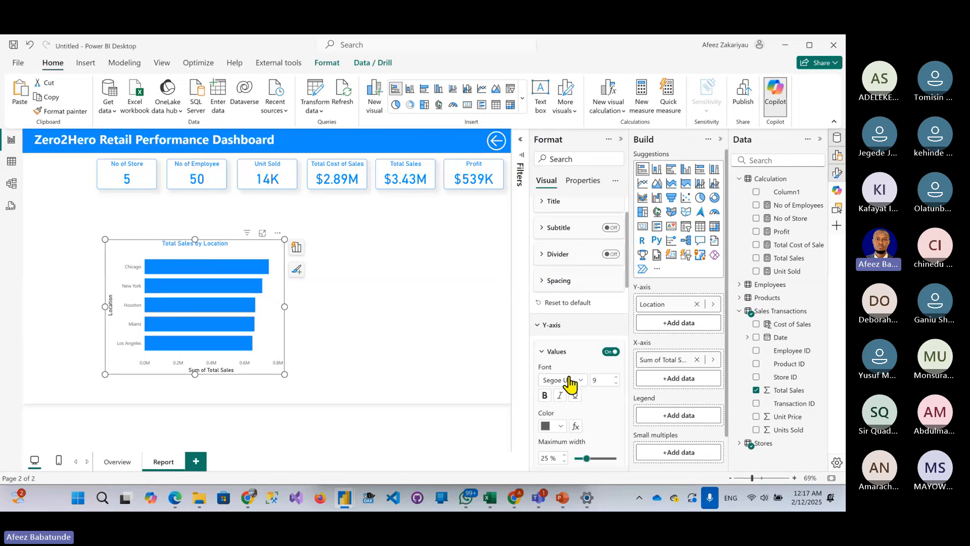
{"action": "left_click", "coordinate": [611, 351]}
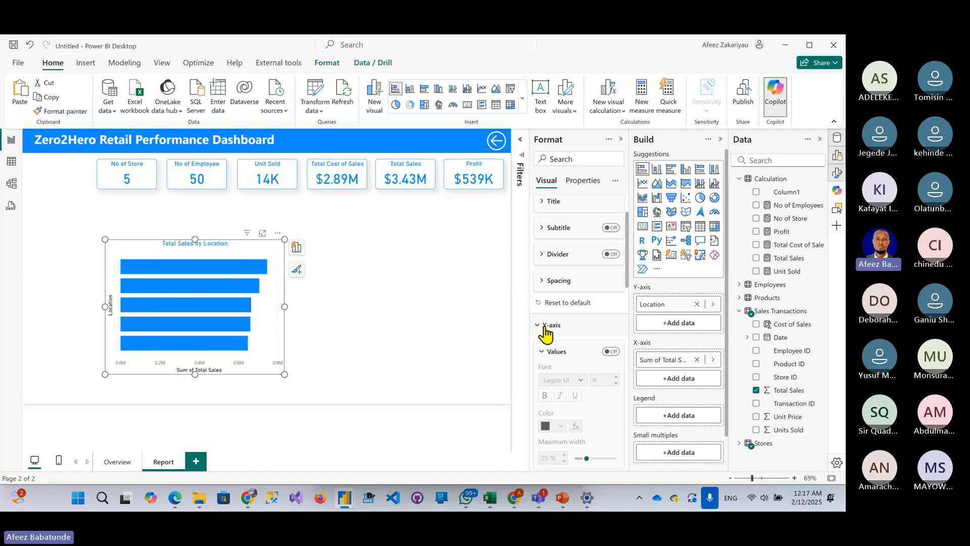
{"action": "left_click", "coordinate": [613, 354]}
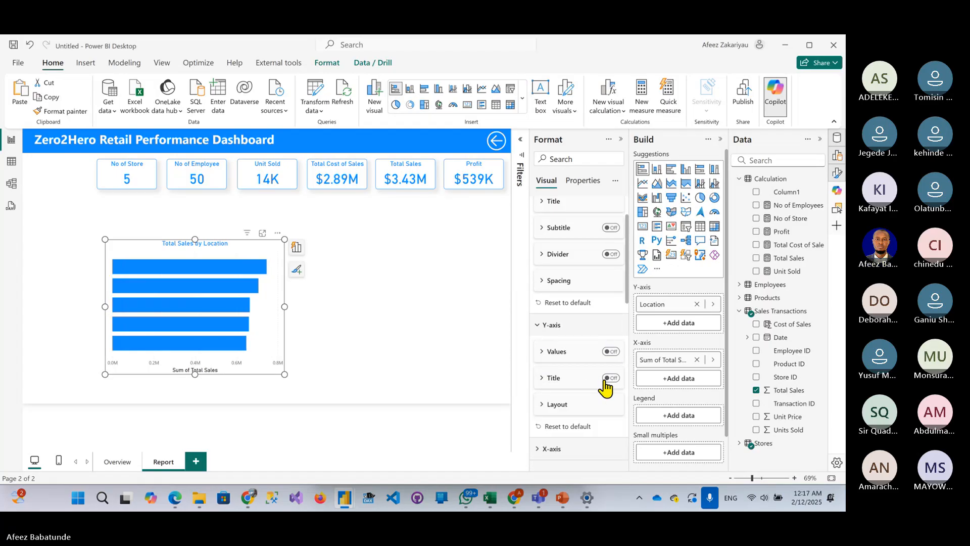
{"action": "left_click", "coordinate": [610, 352]}
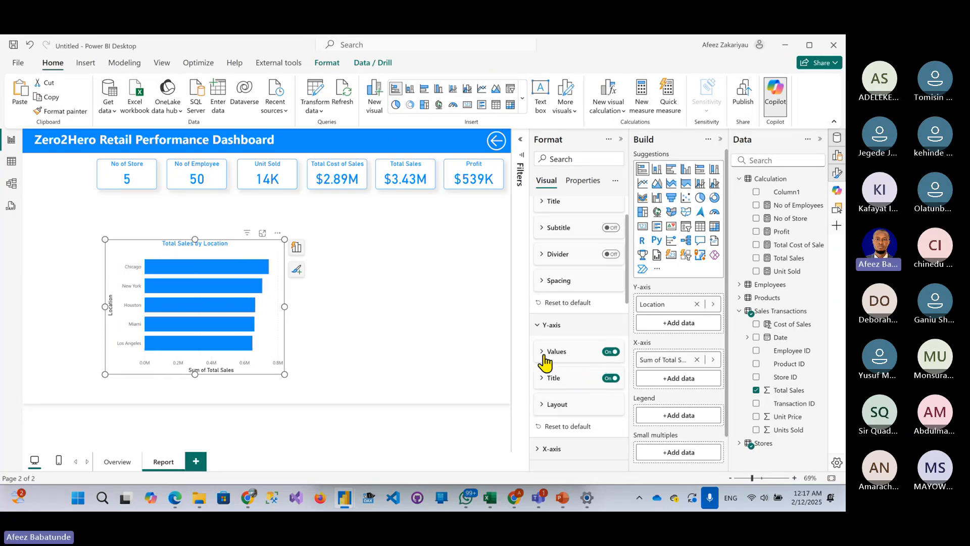
{"action": "left_click", "coordinate": [610, 378]}
- Turn off the X-axis title of the Total Sales by Location chart
{"action": "scroll", "coordinate": [581, 389], "scroll_direction": "down", "scroll_amount": 2}
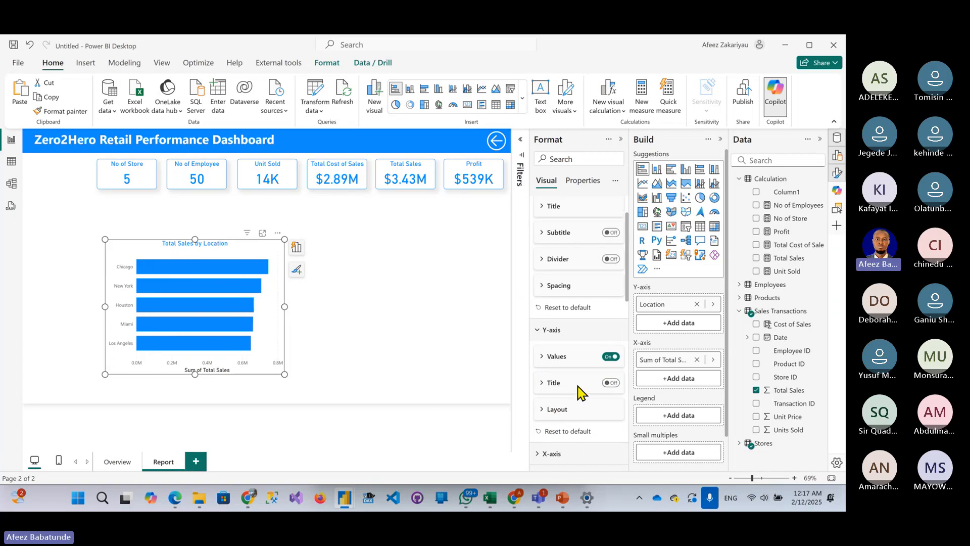
{"action": "left_click", "coordinate": [549, 340]}
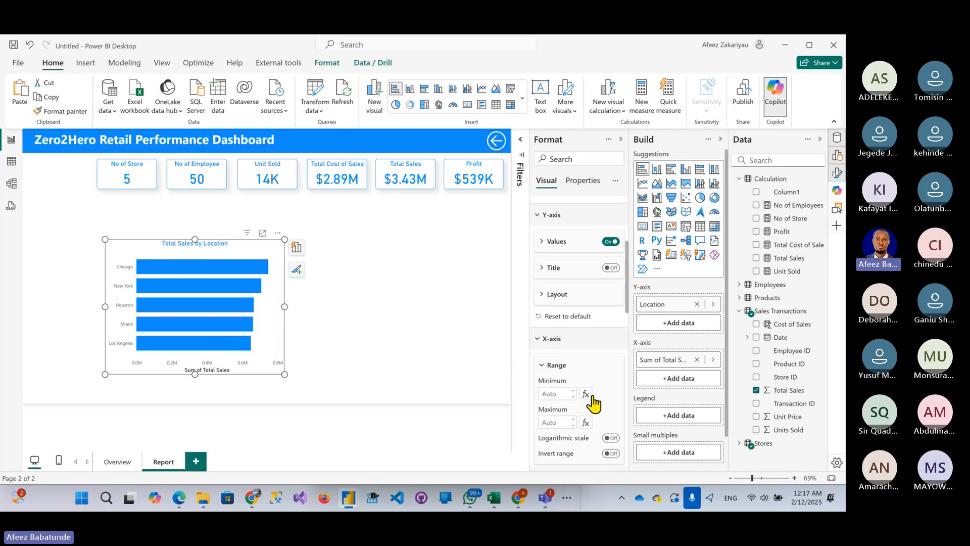
{"action": "scroll", "coordinate": [591, 392], "scroll_direction": "down", "scroll_amount": 1}
{"action": "scroll", "coordinate": [594, 385], "scroll_direction": "down", "scroll_amount": 1}
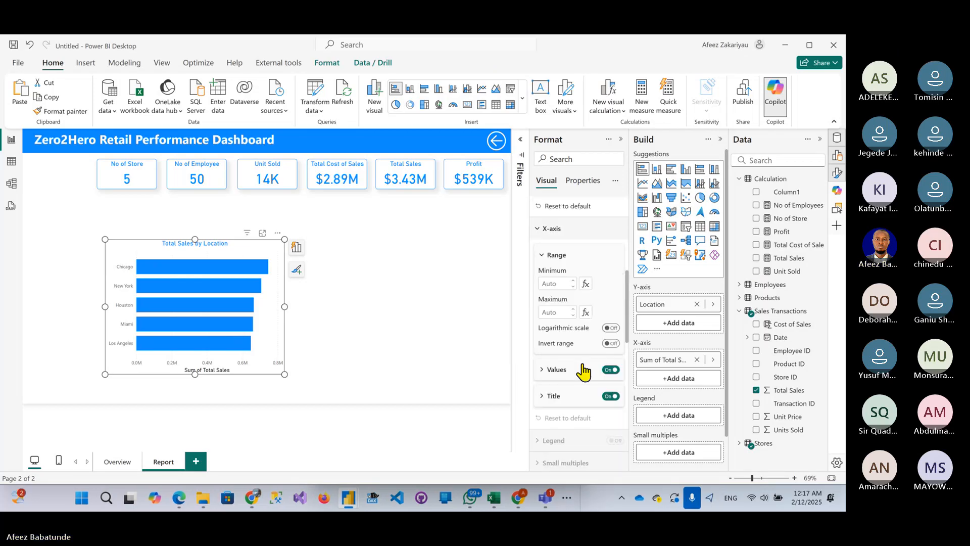
{"action": "left_click", "coordinate": [610, 397]}
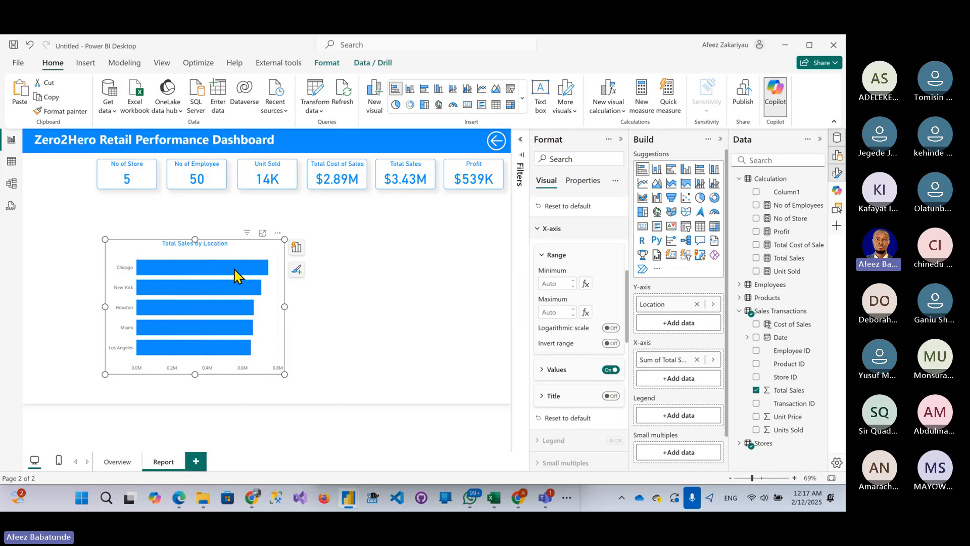
- Try grey as the color of the chart's bars, then set them back to the blue theme color
{"action": "scroll", "coordinate": [541, 385], "scroll_direction": "down", "scroll_amount": 4}
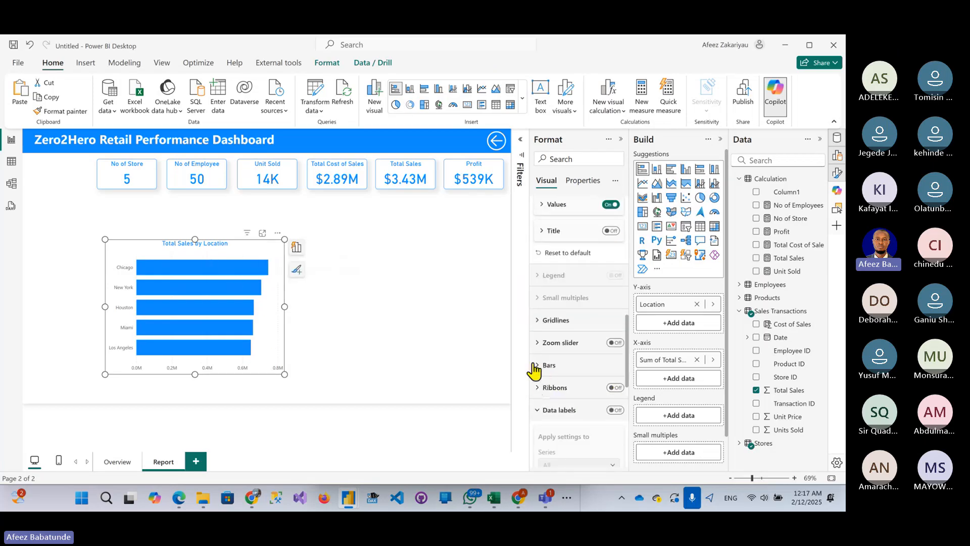
{"action": "left_click", "coordinate": [535, 365]}
{"action": "scroll", "coordinate": [564, 423], "scroll_direction": "down", "scroll_amount": 4}
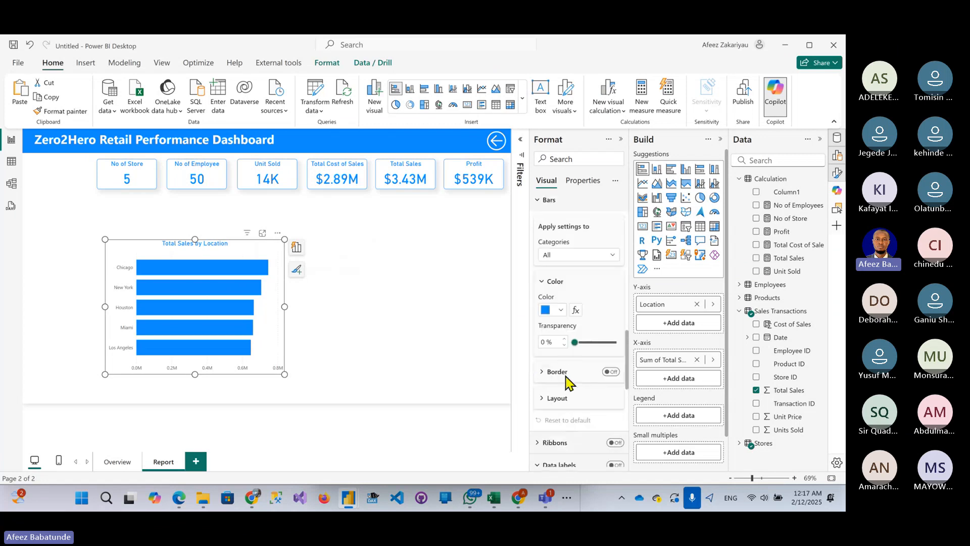
{"action": "left_click", "coordinate": [555, 310]}
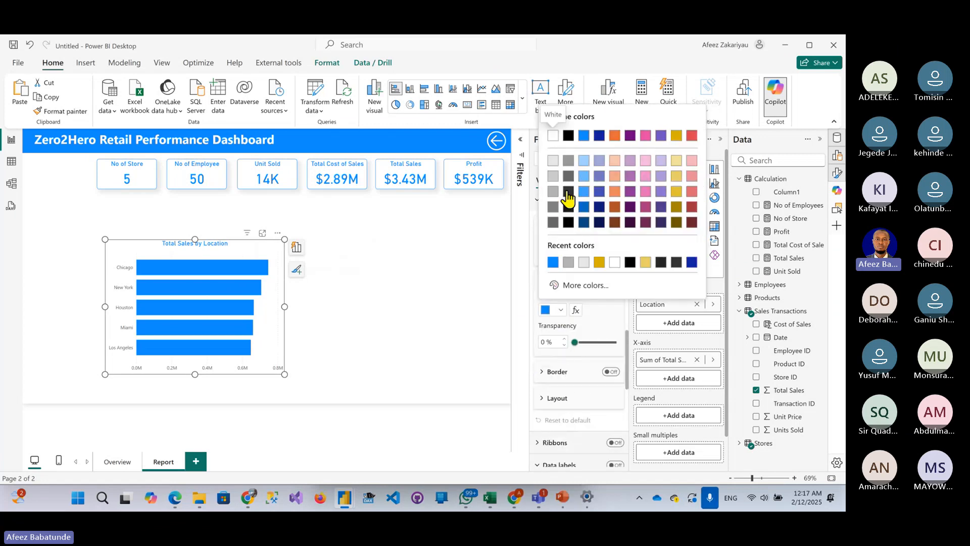
{"action": "left_click", "coordinate": [569, 161]}
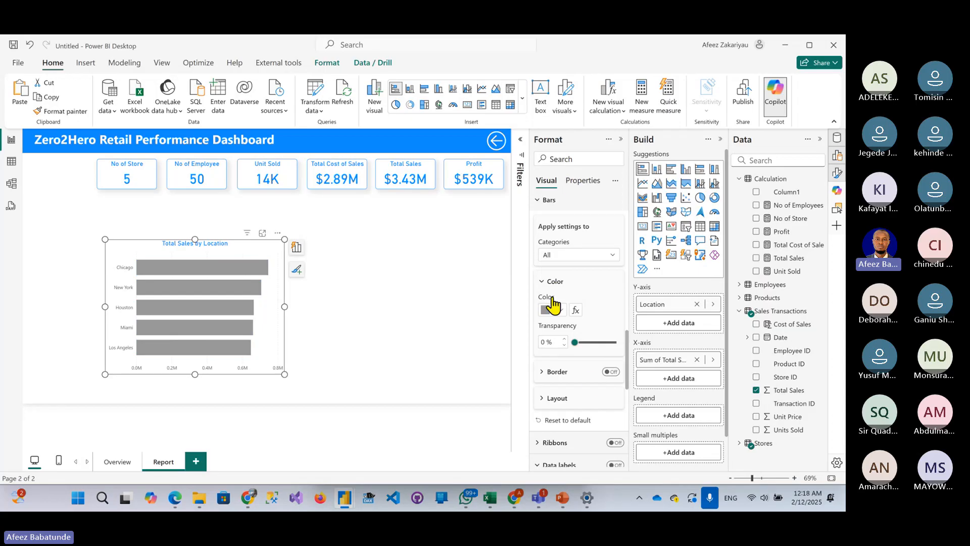
{"action": "left_click", "coordinate": [559, 313]}
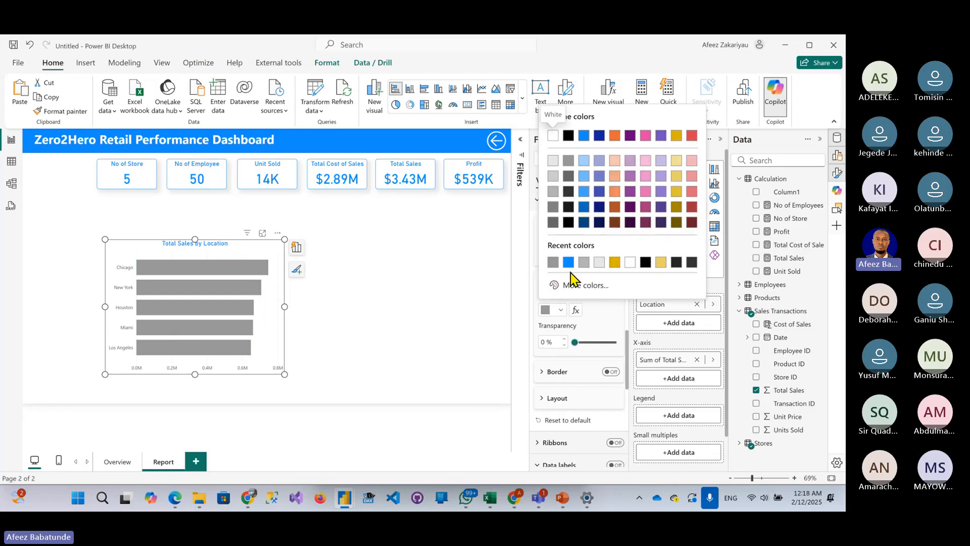
{"action": "left_click", "coordinate": [585, 136]}
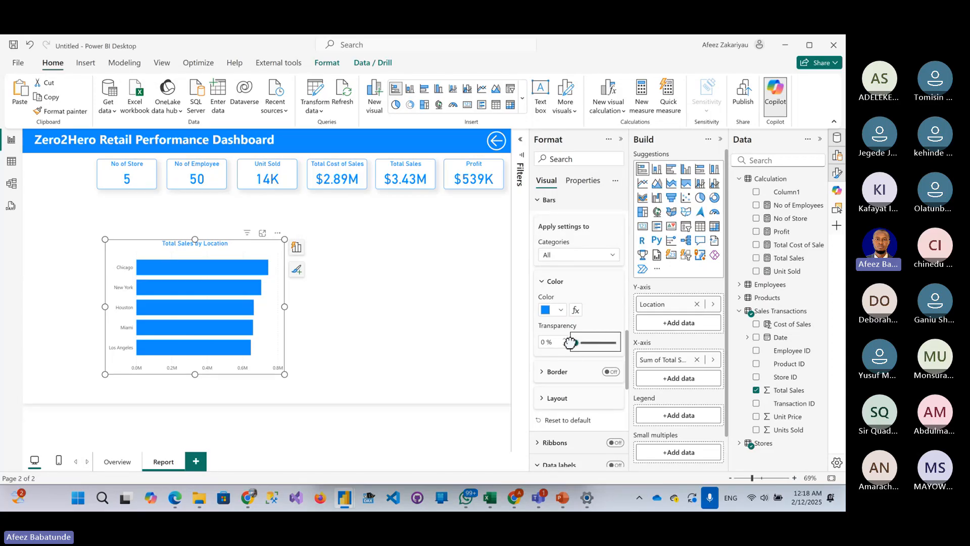
{"action": "mouse_move", "coordinate": [570, 343]}
{"action": "left_mouse_down"}
{"action": "mouse_move", "coordinate": [601, 344]}
{"action": "mouse_move", "coordinate": [575, 344]}
{"action": "left_mouse_up"}
- Turn on data labels for the Total Sales by Location chart and position them inside the end of the bars
{"action": "scroll", "coordinate": [565, 386], "scroll_direction": "down", "scroll_amount": 3}
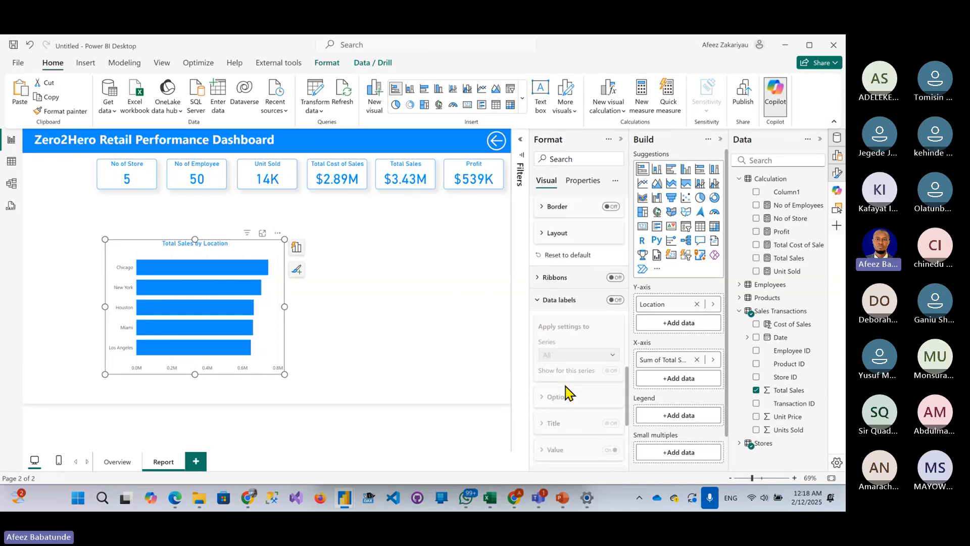
{"action": "left_click", "coordinate": [616, 300]}
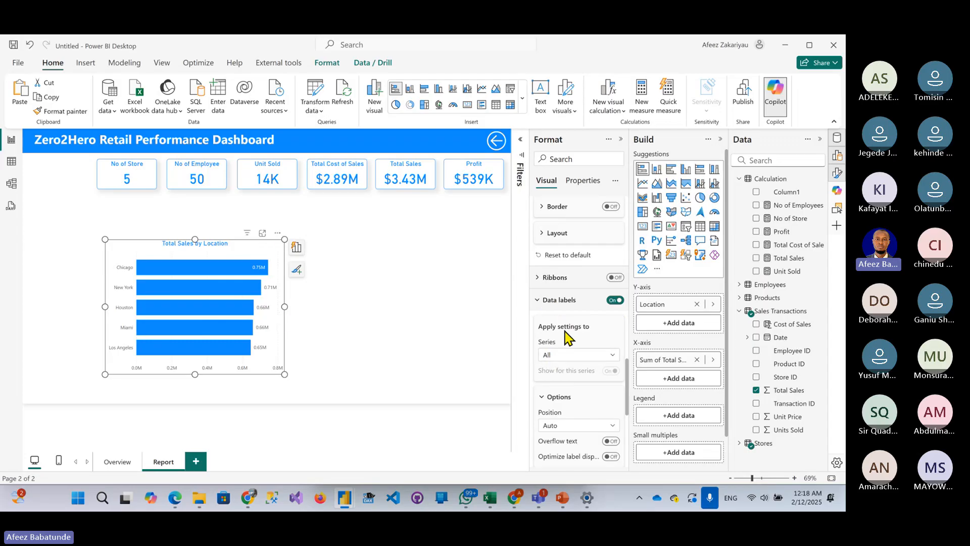
{"action": "scroll", "coordinate": [566, 355], "scroll_direction": "down", "scroll_amount": 4}
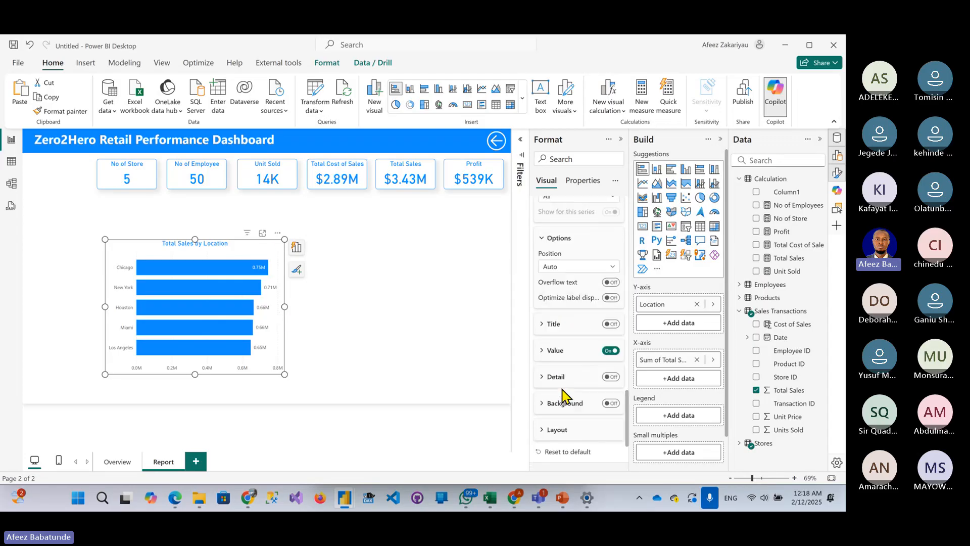
{"action": "scroll", "coordinate": [561, 336], "scroll_direction": "up", "scroll_amount": 2}
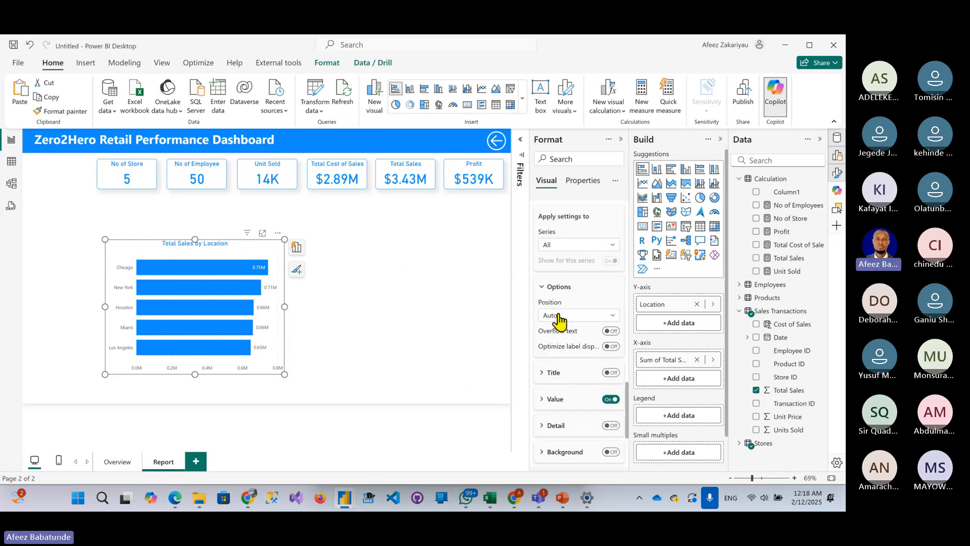
{"action": "left_click", "coordinate": [557, 316]}
{"action": "left_click", "coordinate": [560, 340]}
{"action": "left_click", "coordinate": [361, 320]}
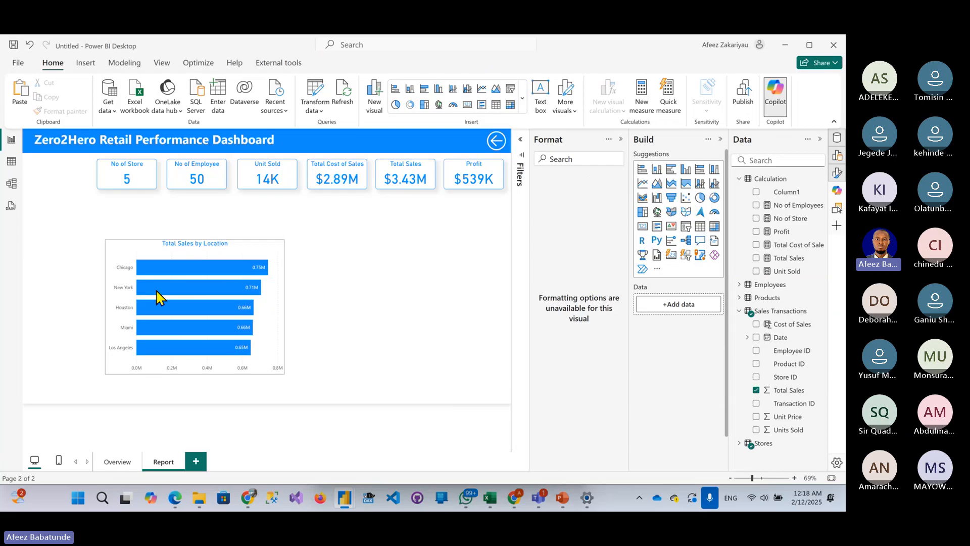
- Move the Total Sales by Location chart to the page's lower left and reduce its height from its upper edge
{"action": "left_click", "coordinate": [138, 251]}
{"action": "left_click_drag", "start_coordinate": [138, 250], "coordinate": [114, 284]}
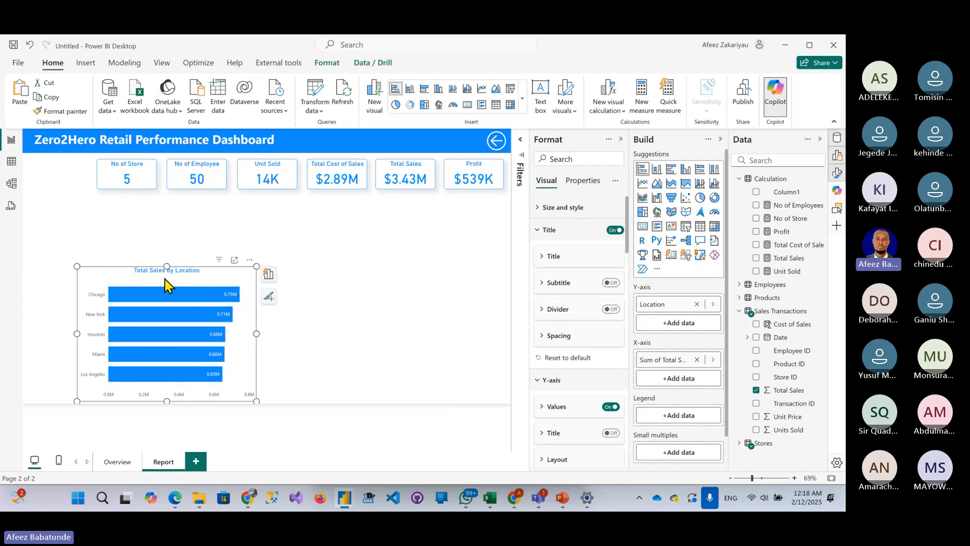
{"action": "left_click_drag", "start_coordinate": [166, 267], "coordinate": [175, 286]}
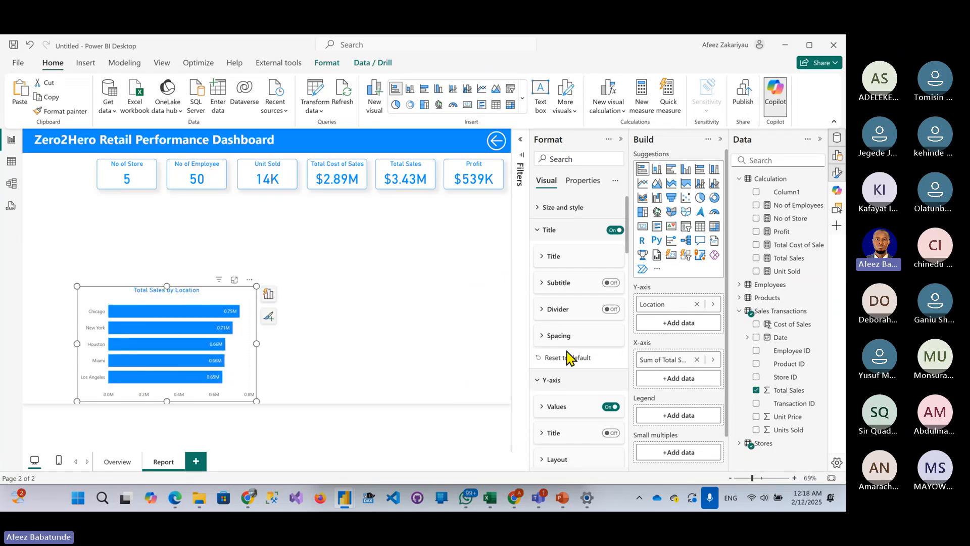
- Set the space between label and visual to 10 px in the title spacing of the Total Sales by Location chart
{"action": "left_click", "coordinate": [559, 337]}
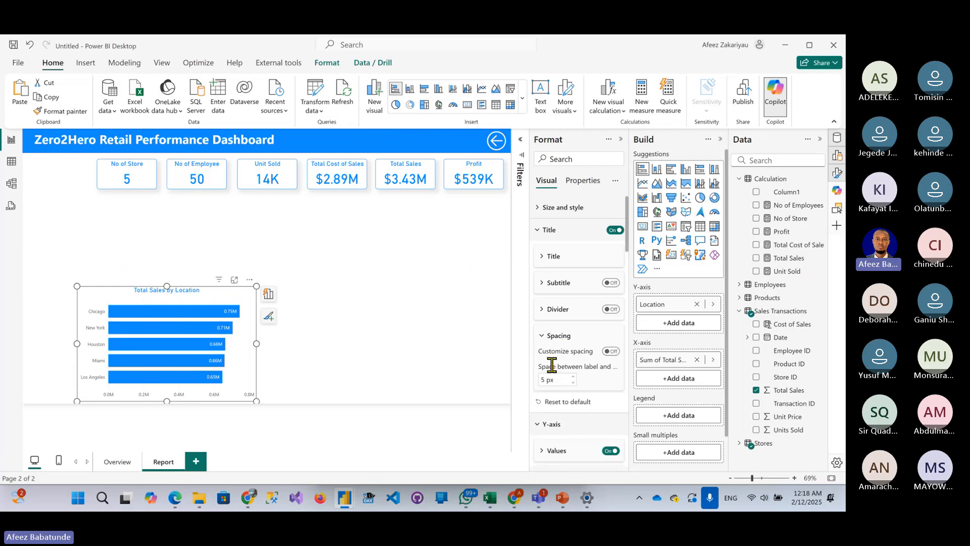
{"action": "left_click", "coordinate": [574, 383]}
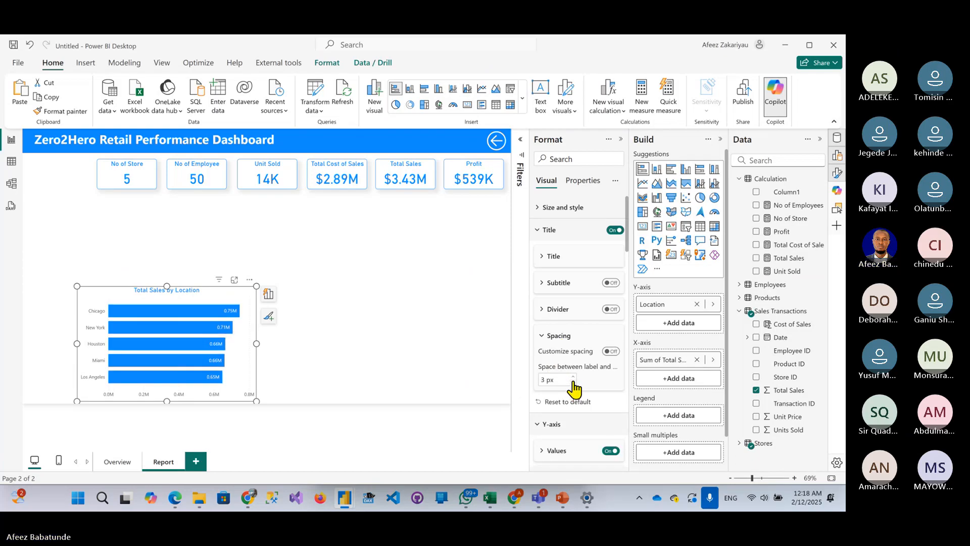
{"action": "left_click", "coordinate": [574, 381]}
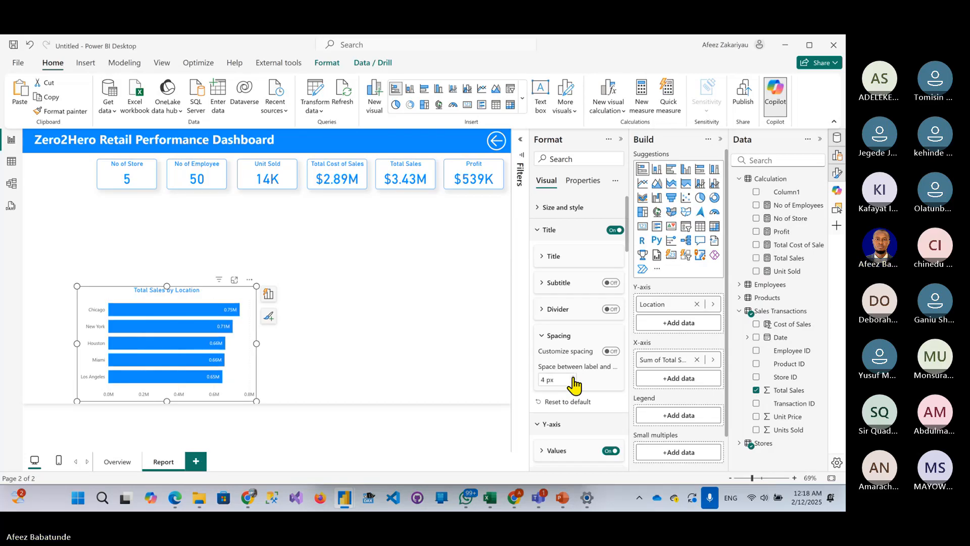
{"action": "left_click", "coordinate": [575, 379]}
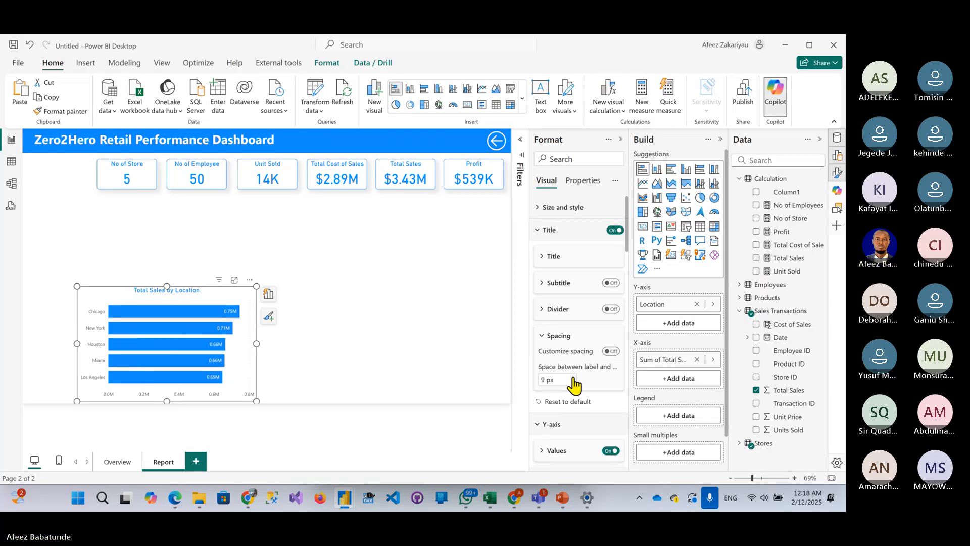
{"action": "left_click", "coordinate": [574, 382]}
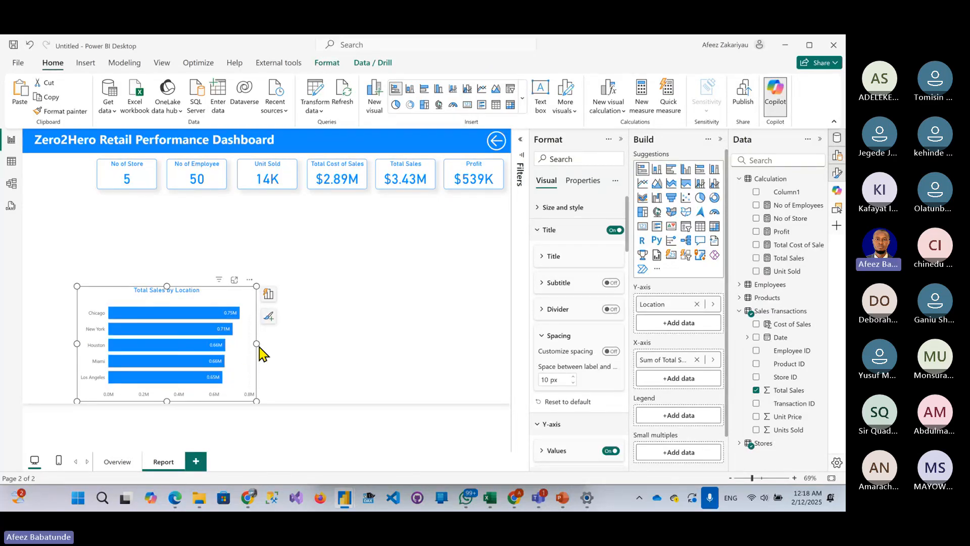
- Narrow the Total Sales by Location chart and align its left edge with the No of Store card
{"action": "left_click_drag", "start_coordinate": [257, 346], "coordinate": [240, 351]}
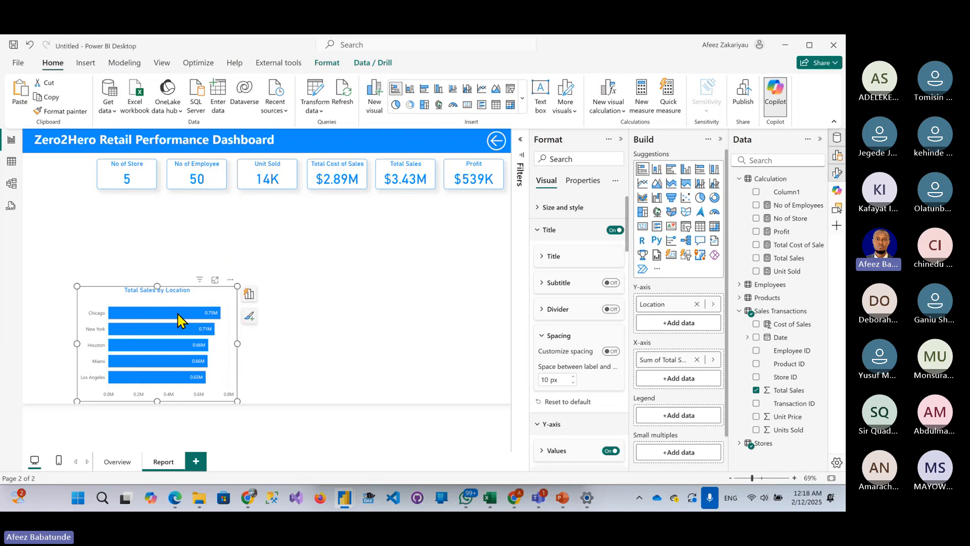
{"action": "left_click_drag", "start_coordinate": [86, 303], "coordinate": [105, 304]}
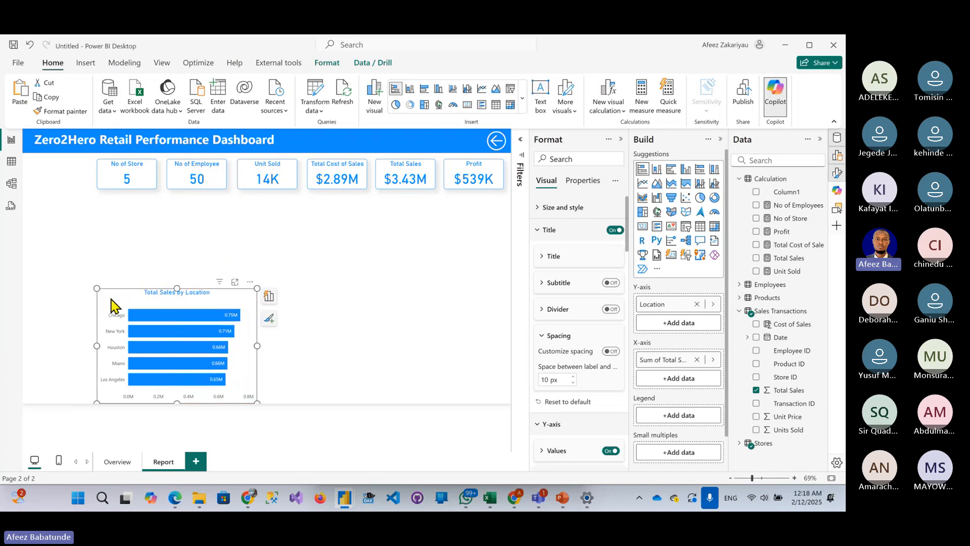
{"action": "left_click", "coordinate": [369, 319]}
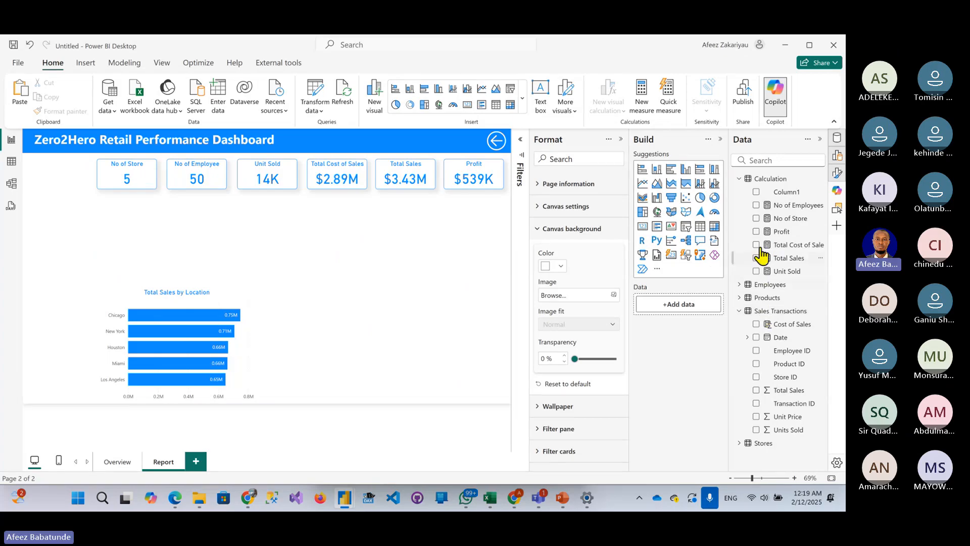
- Create a line chart with Month from the Date Hierarchy on the X-axis and the Total Sales measure on the Y-axis
{"action": "left_click", "coordinate": [747, 337]}
{"action": "left_click", "coordinate": [756, 351]}
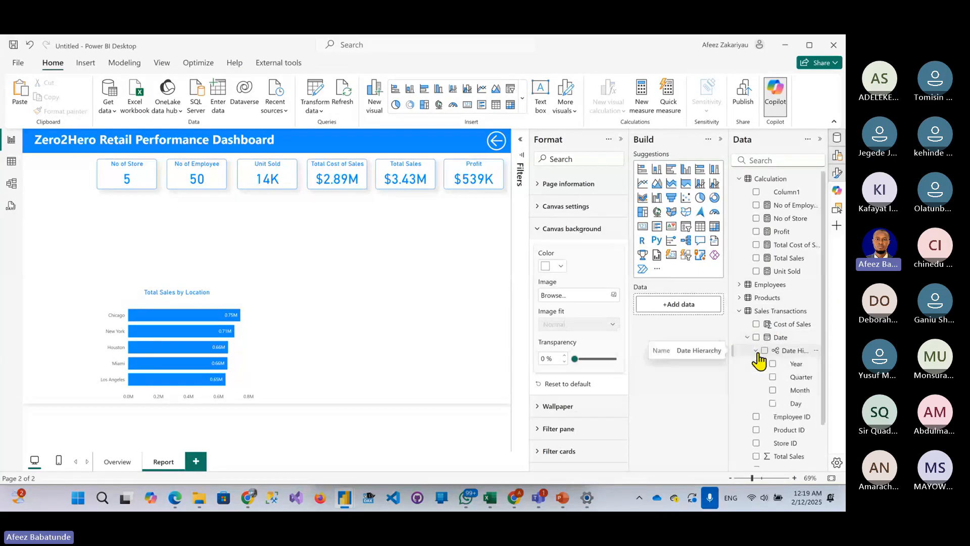
{"action": "scroll", "coordinate": [799, 360], "scroll_direction": "down", "scroll_amount": 2}
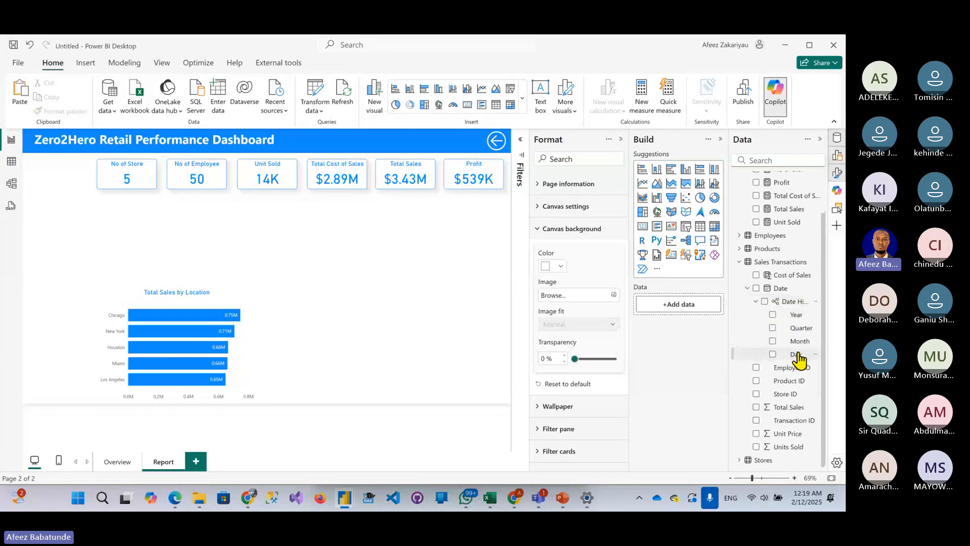
{"action": "left_click", "coordinate": [773, 342]}
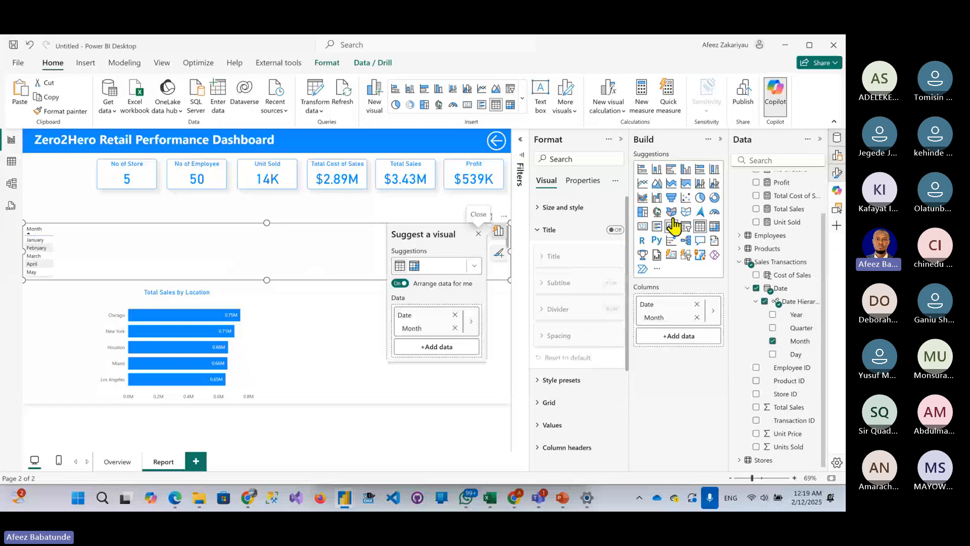
{"action": "left_click", "coordinate": [644, 184]}
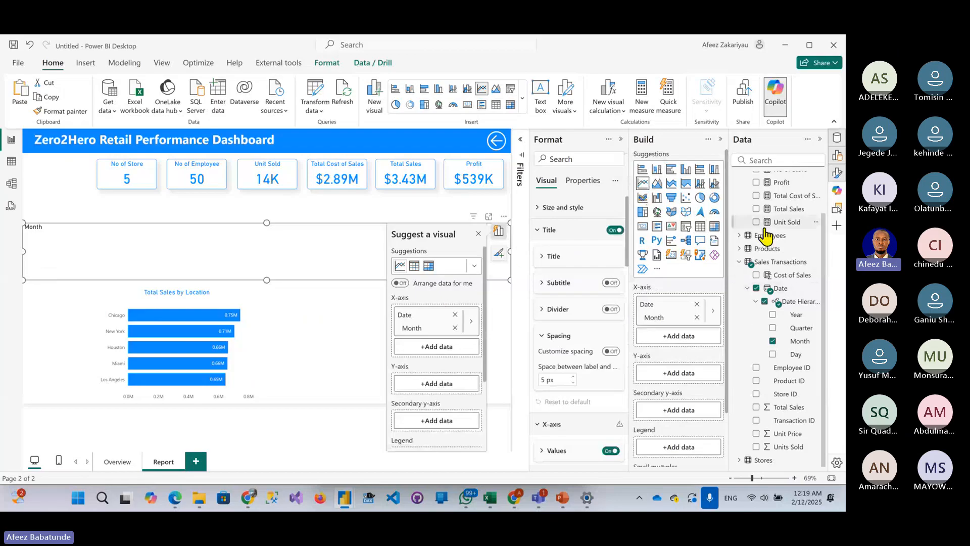
{"action": "scroll", "coordinate": [767, 235], "scroll_direction": "up", "scroll_amount": 2}
{"action": "left_click", "coordinate": [757, 258]}
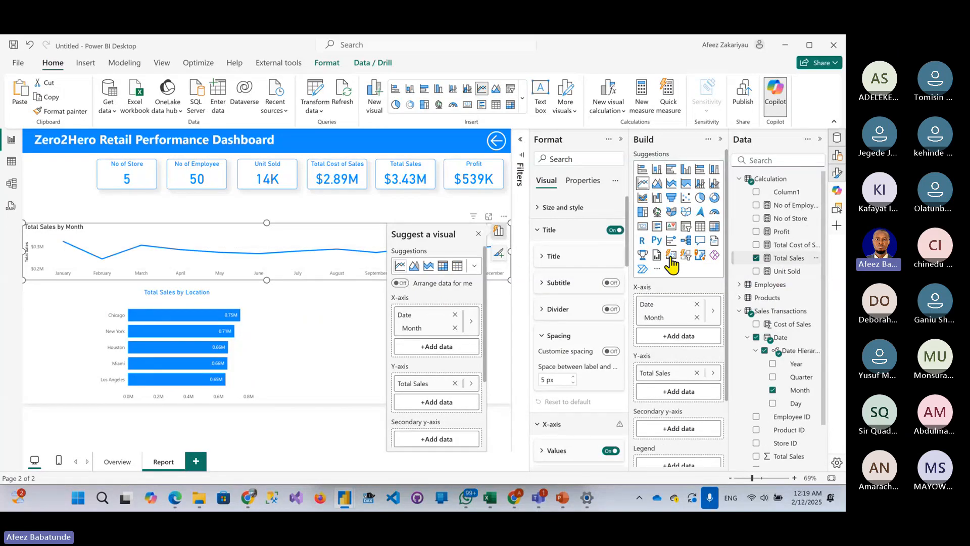
- Add the Profit measure to the line chart and place it on the secondary Y-axis
{"action": "left_click", "coordinate": [756, 232]}
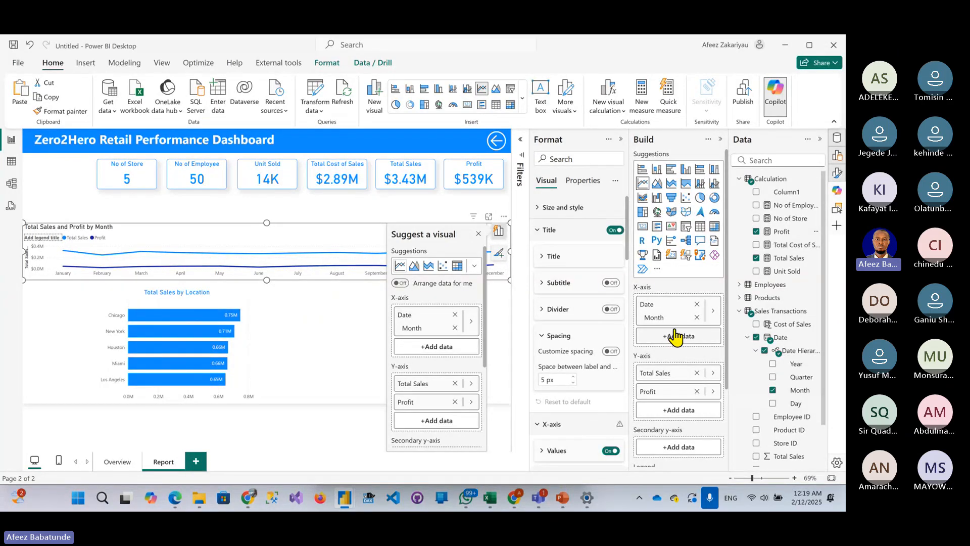
{"action": "scroll", "coordinate": [677, 329], "scroll_direction": "down", "scroll_amount": 2}
{"action": "left_click_drag", "start_coordinate": [657, 292], "coordinate": [663, 349]}
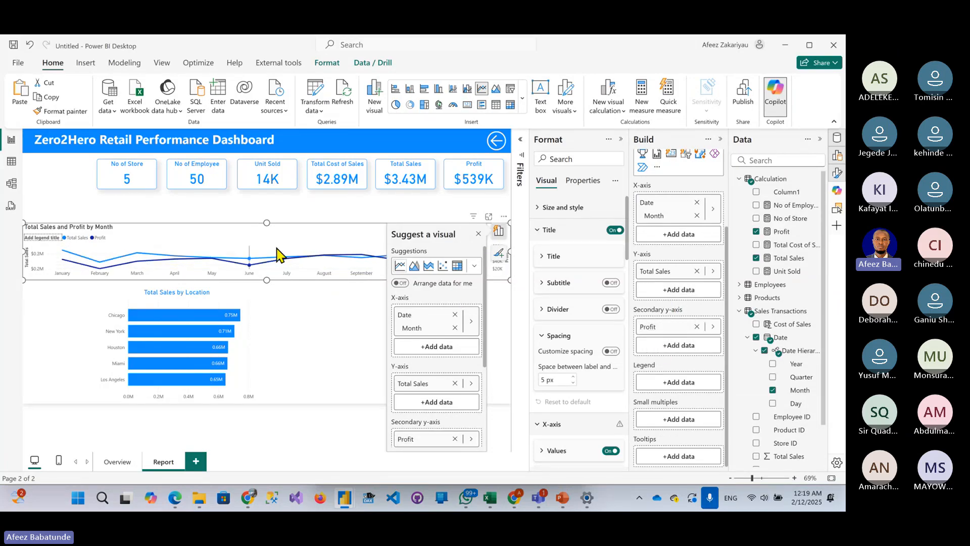
- Make the Total Sales and Profit by Month chart taller and fit it beneath the KPI cards, spanning their row
{"action": "left_click_drag", "start_coordinate": [267, 219], "coordinate": [268, 190]}
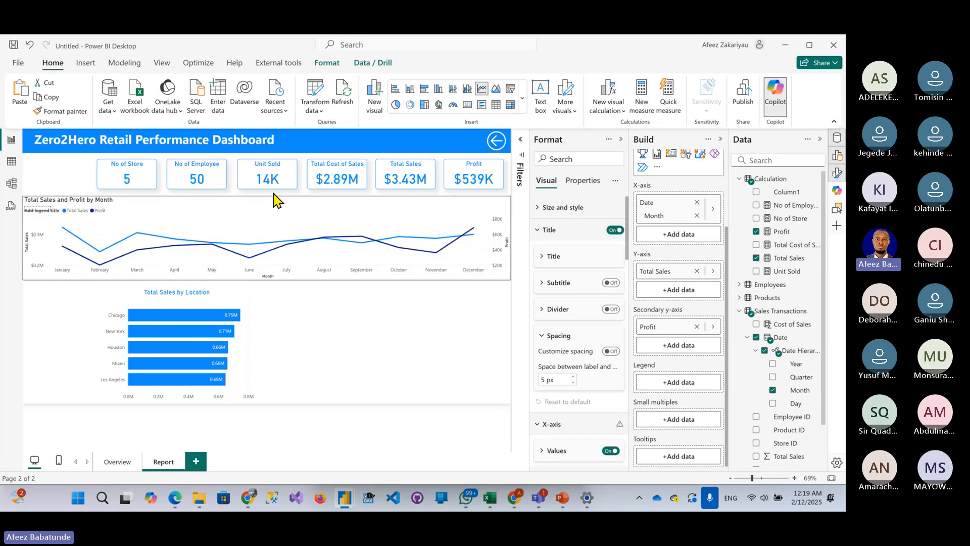
{"action": "left_click_drag", "start_coordinate": [510, 239], "coordinate": [212, 241]}
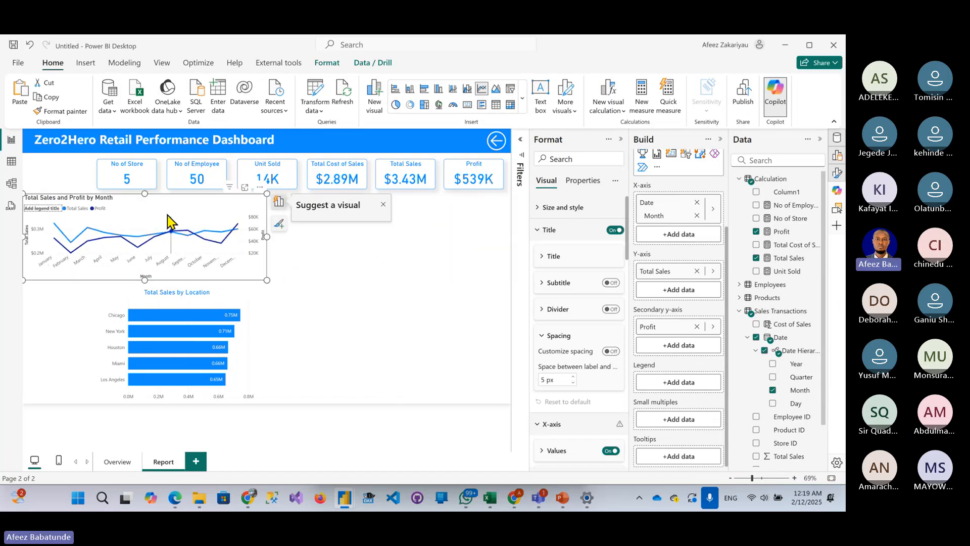
{"action": "left_click_drag", "start_coordinate": [157, 212], "coordinate": [227, 211]}
{"action": "left_click_drag", "start_coordinate": [343, 241], "coordinate": [505, 257]}
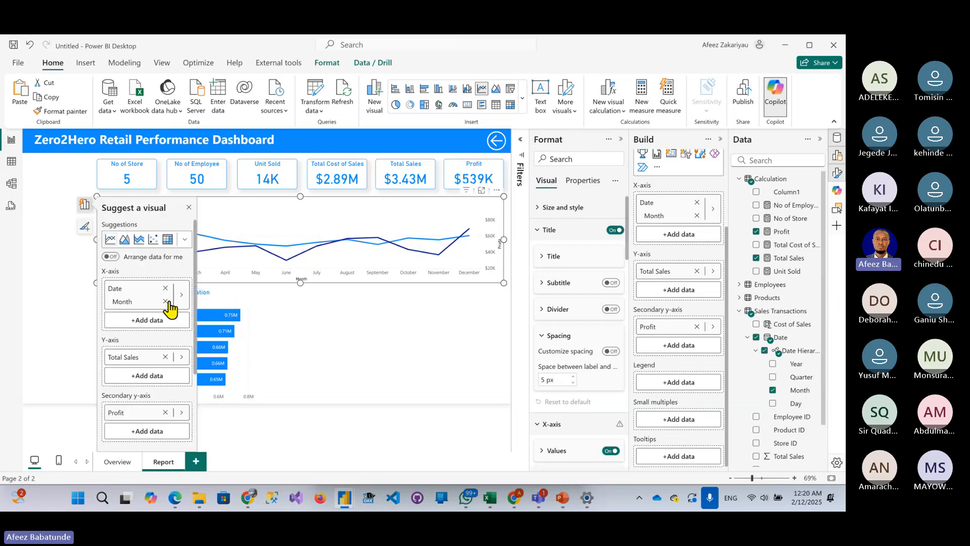
- Reduce the height of the Total Sales by Location chart from its upper edge to leave a gap below the line chart
{"action": "left_click", "coordinate": [177, 303]}
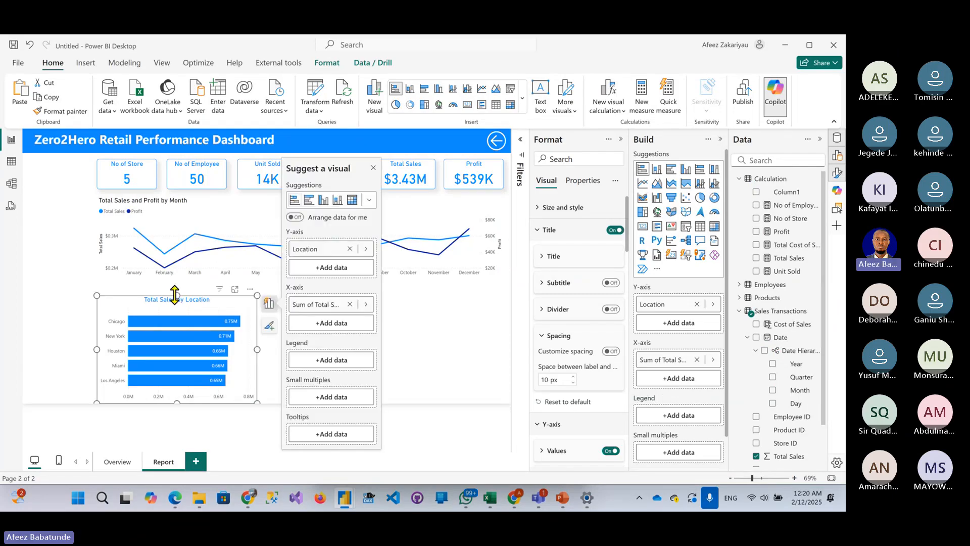
{"action": "left_click_drag", "start_coordinate": [174, 296], "coordinate": [174, 301]}
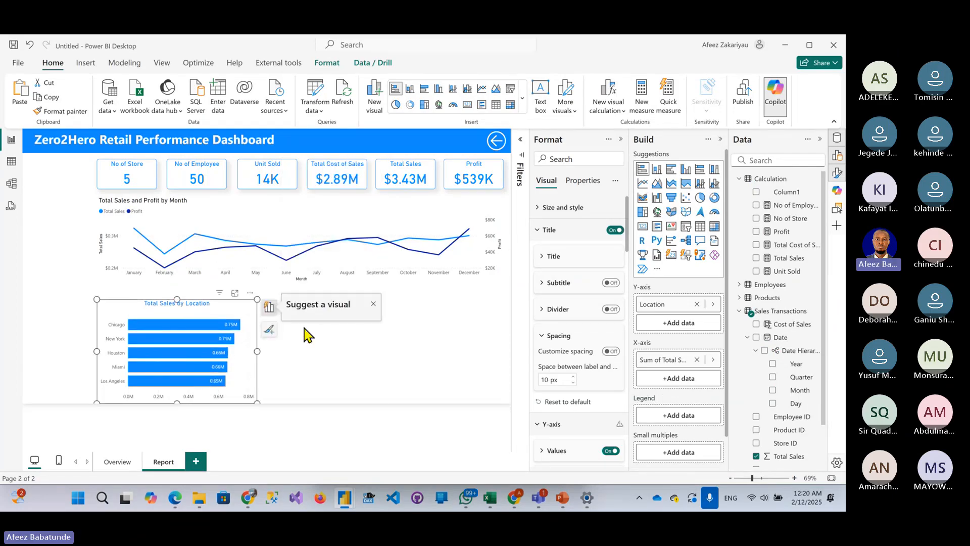
{"action": "left_click", "coordinate": [402, 358]}
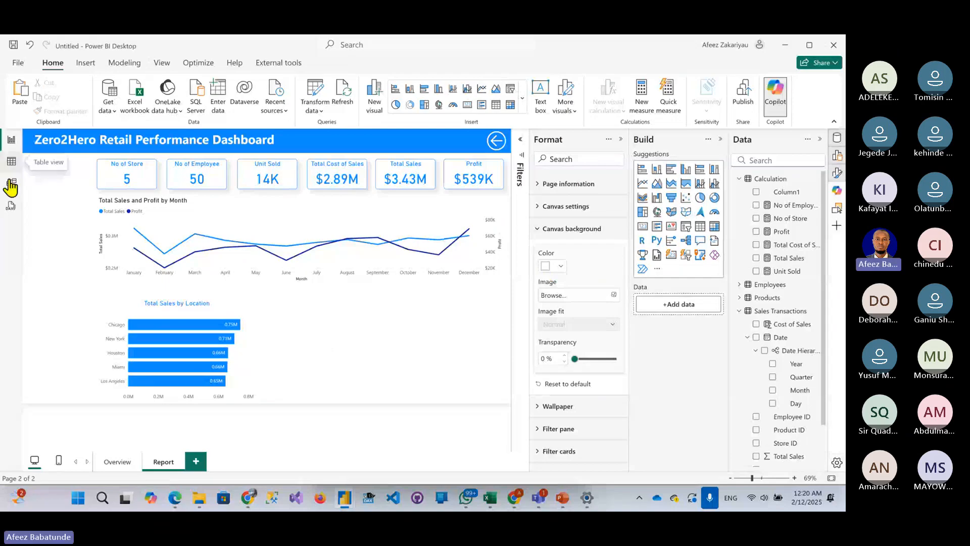
- Create a table visual with the product Category and the Unit Sold, Total Sales and Profit measures as columns
{"action": "scroll", "coordinate": [781, 323], "scroll_direction": "down", "scroll_amount": 2}
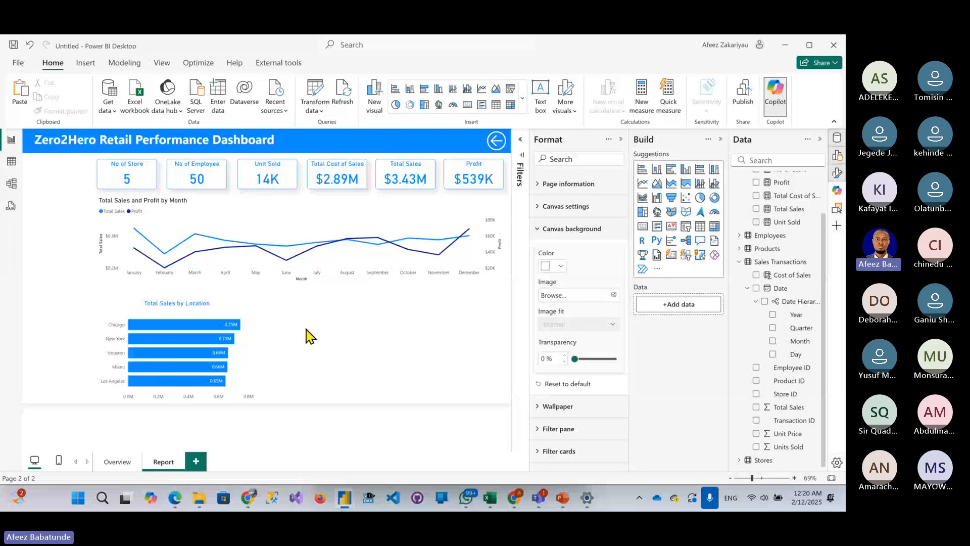
{"action": "left_click", "coordinate": [740, 248]}
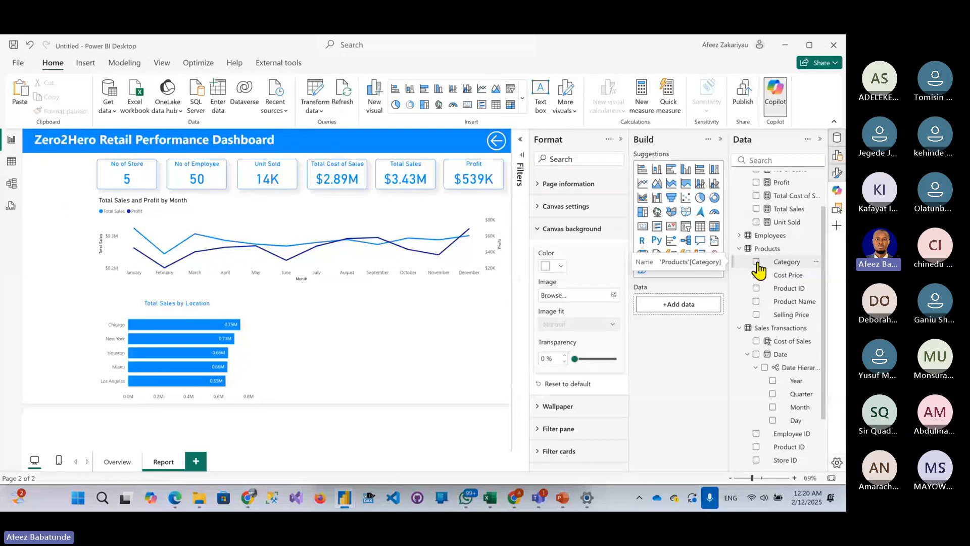
{"action": "left_click", "coordinate": [757, 262]}
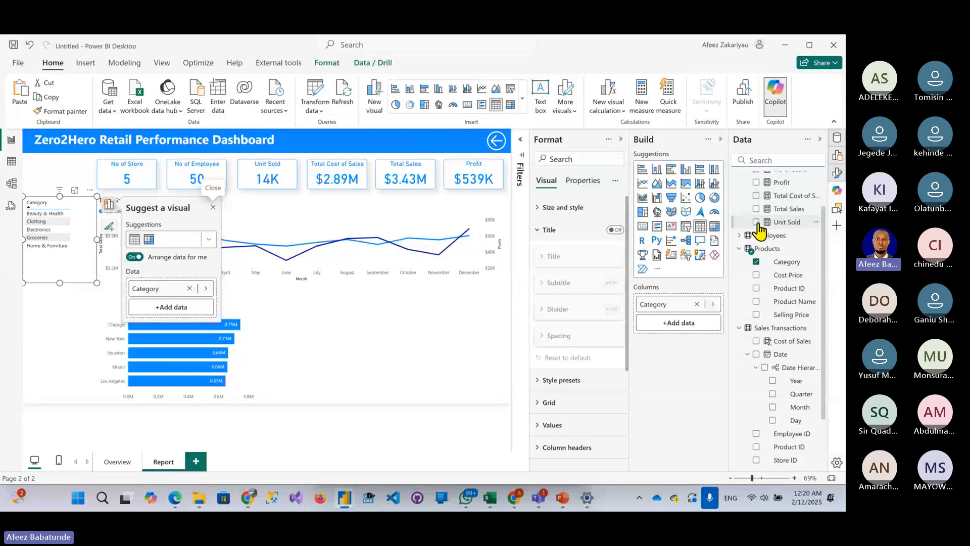
{"action": "left_click", "coordinate": [757, 222]}
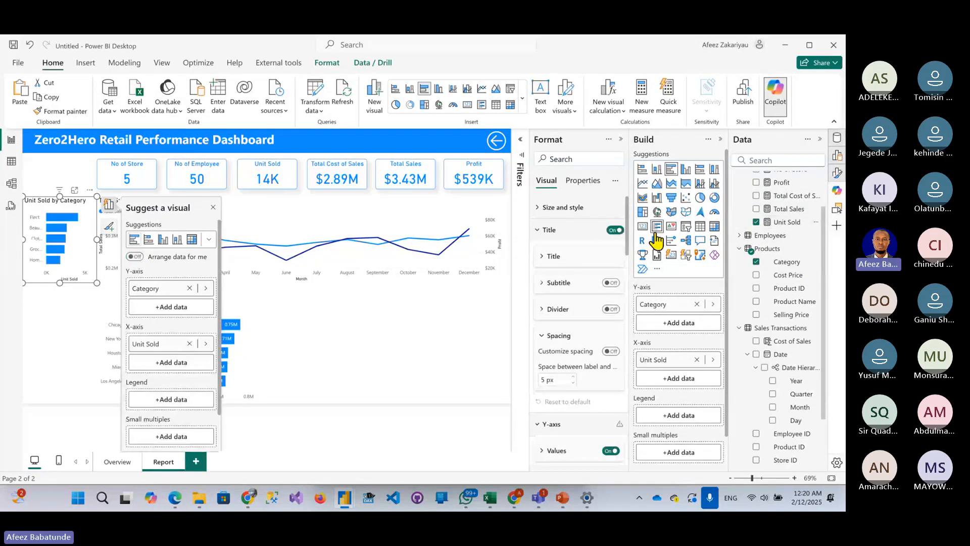
{"action": "left_click", "coordinate": [700, 226]}
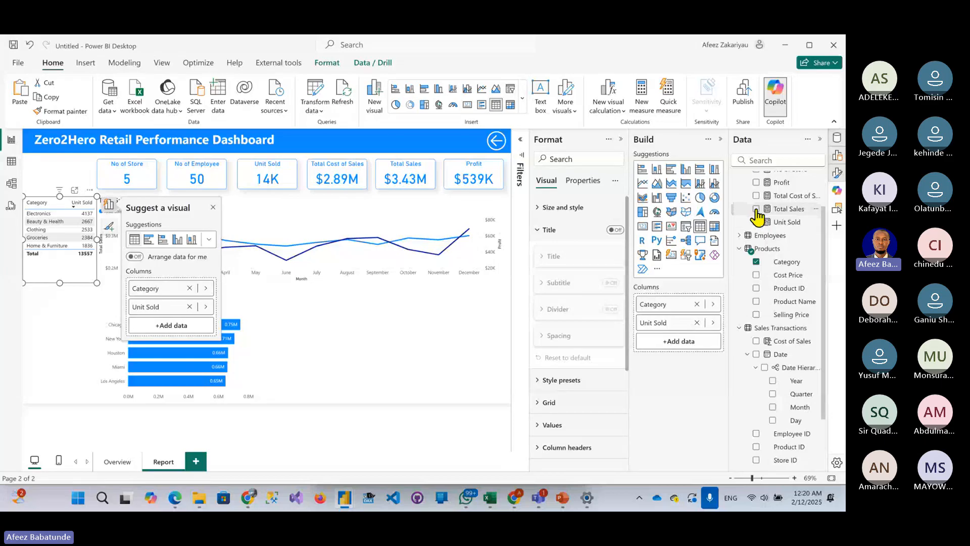
{"action": "left_click", "coordinate": [756, 208]}
{"action": "left_click", "coordinate": [756, 182]}
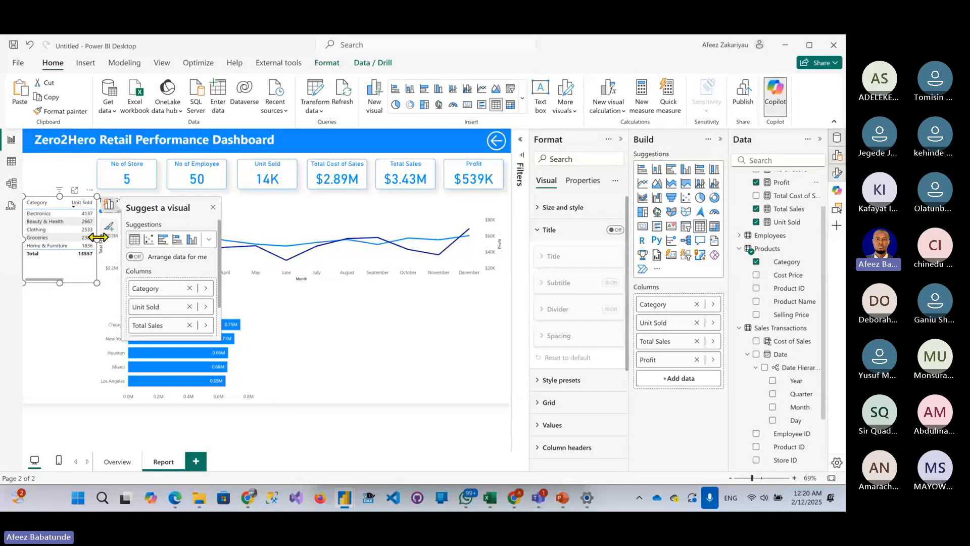
- Place the category table beside the Total Sales by Location chart and resize it to reach the page's lower edge
{"action": "left_click_drag", "start_coordinate": [98, 237], "coordinate": [416, 302]}
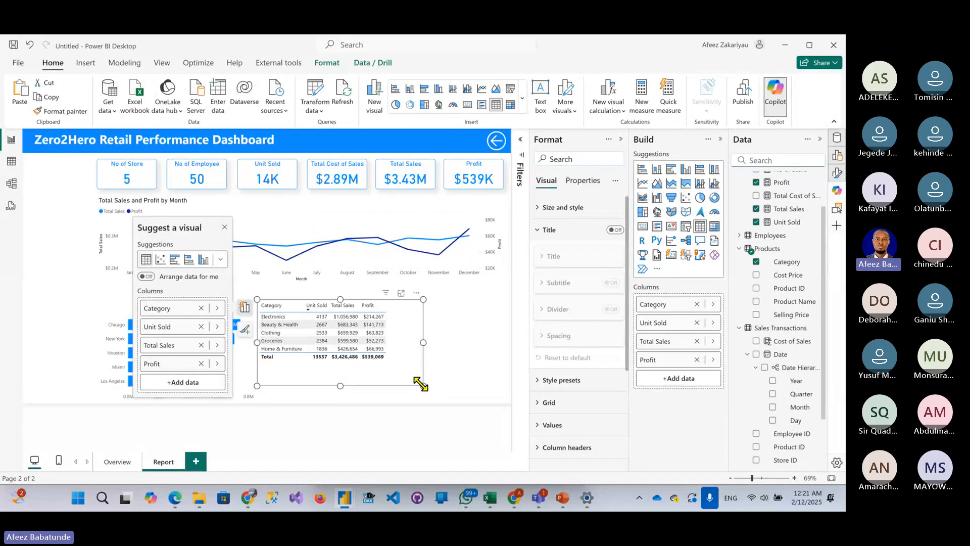
{"action": "left_click_drag", "start_coordinate": [422, 385], "coordinate": [399, 404]}
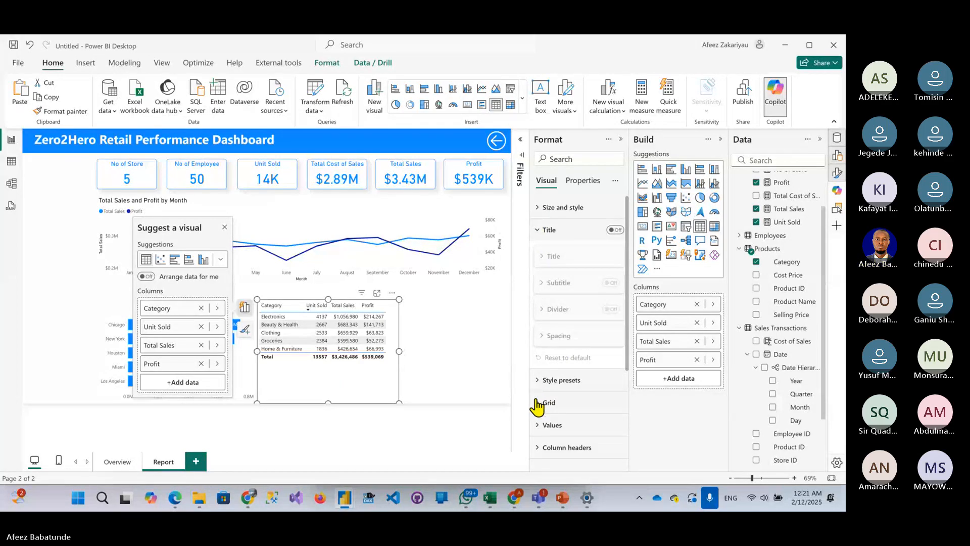
- Set the font size of the category table's values to 16 and widen the table to fit all its columns
{"action": "left_click", "coordinate": [543, 427]}
{"action": "scroll", "coordinate": [580, 329], "scroll_direction": "down", "scroll_amount": 3}
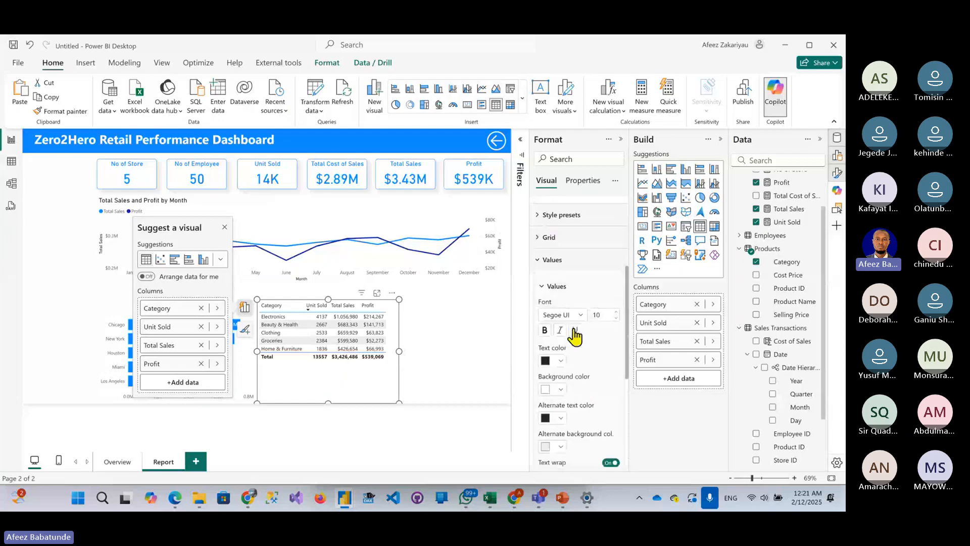
{"action": "left_click", "coordinate": [618, 312]}
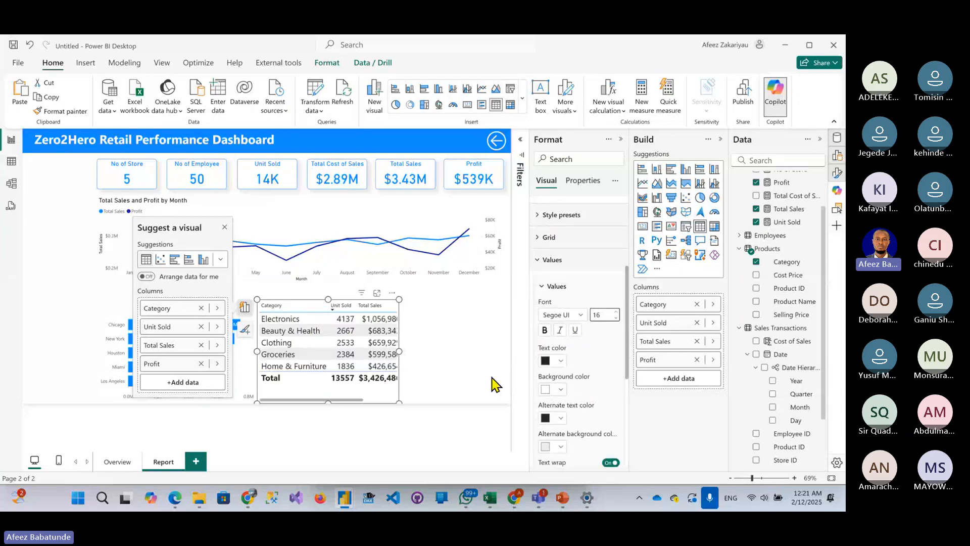
{"action": "left_click_drag", "start_coordinate": [396, 351], "coordinate": [455, 369]}
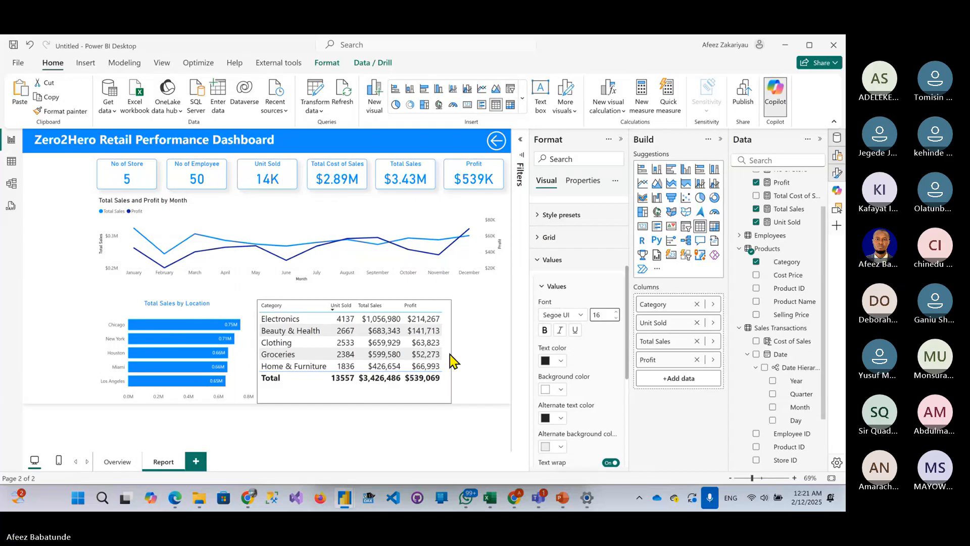
{"action": "left_click_drag", "start_coordinate": [455, 350], "coordinate": [450, 353]}
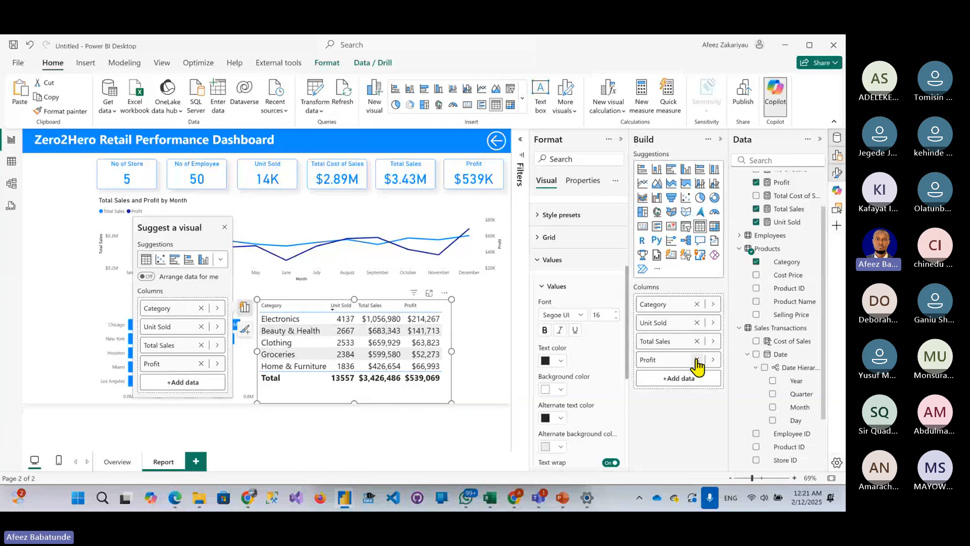
- Remove the Total Sales and Profit columns from the category table
{"action": "left_click", "coordinate": [697, 342]}
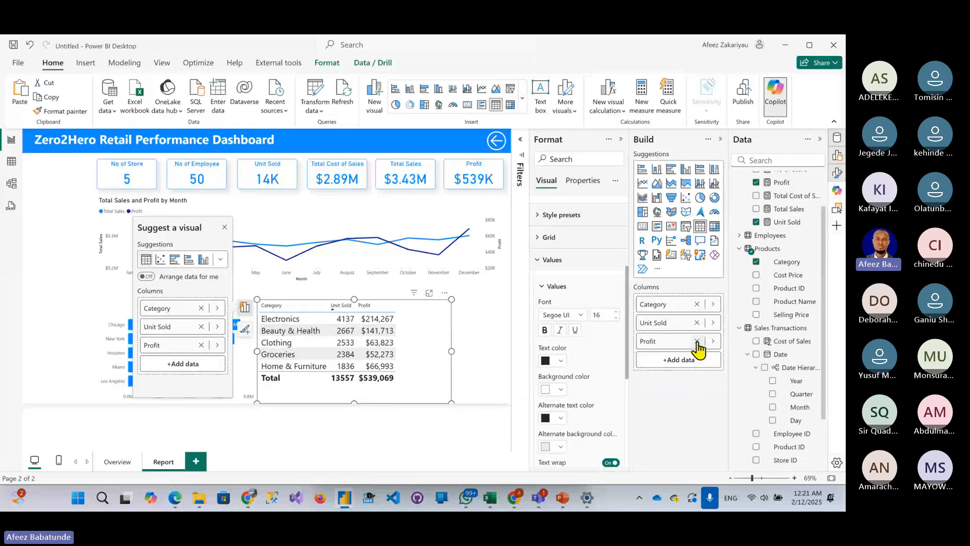
{"action": "left_click", "coordinate": [697, 342]}
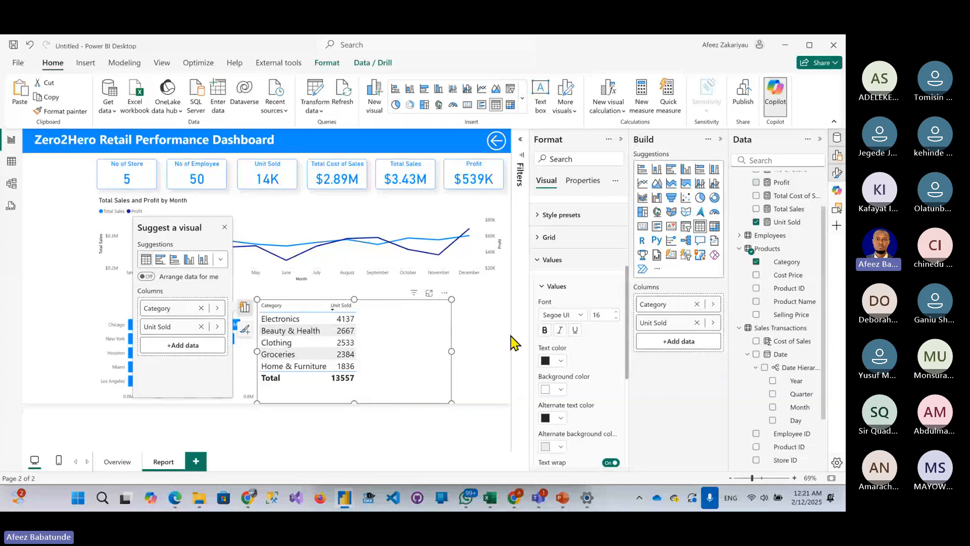
- Convert the category table to a donut chart, turn off its legend and set the detail label contents to Percent of total
{"action": "left_click", "coordinate": [715, 199]}
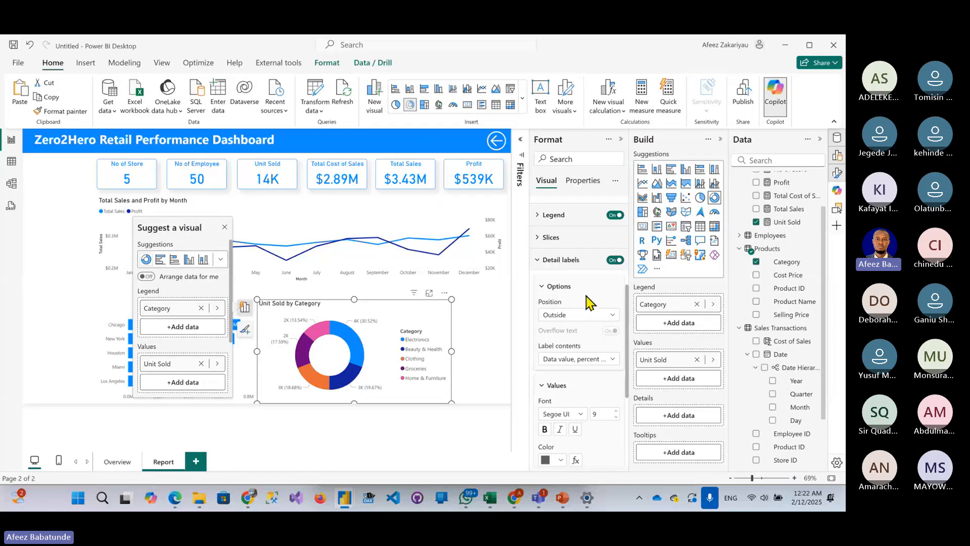
{"action": "left_click", "coordinate": [615, 215]}
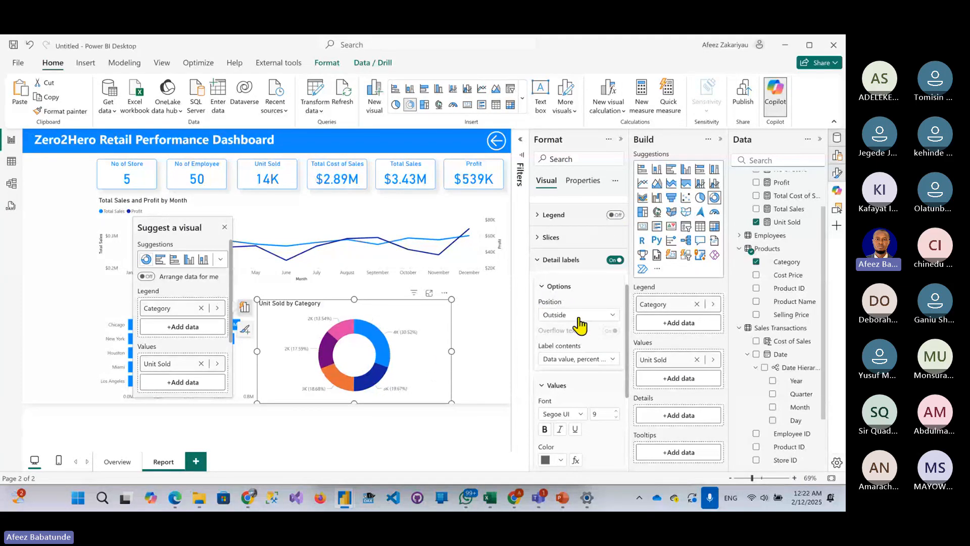
{"action": "left_click", "coordinate": [589, 368]}
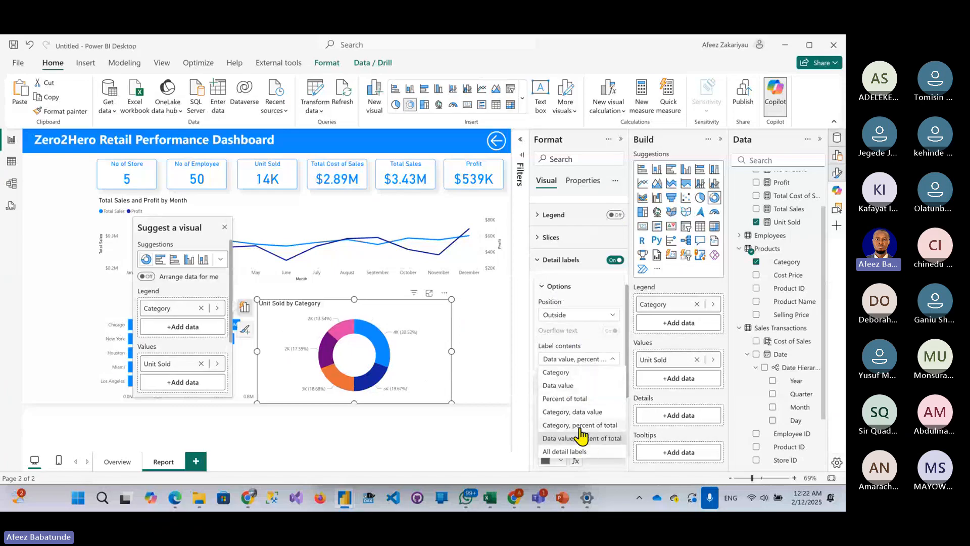
{"action": "left_click", "coordinate": [561, 439]}
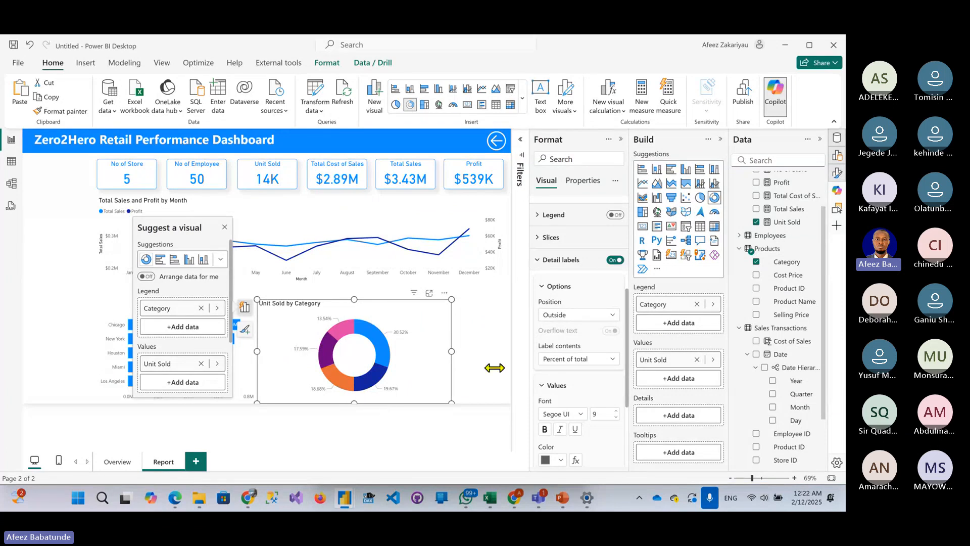
- Center the donut chart's title and set its text color to blue
{"action": "scroll", "coordinate": [558, 236], "scroll_direction": "up", "scroll_amount": 2}
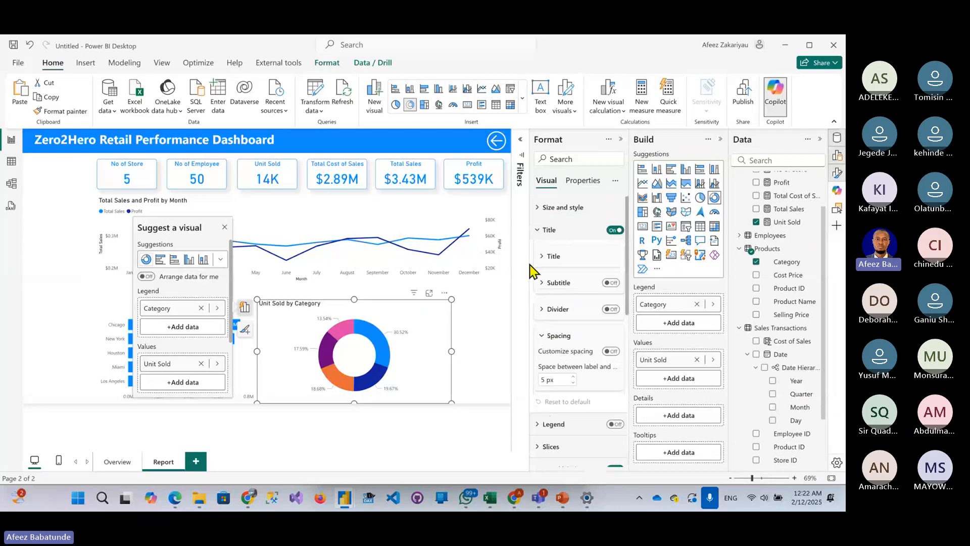
{"action": "left_click", "coordinate": [545, 256]}
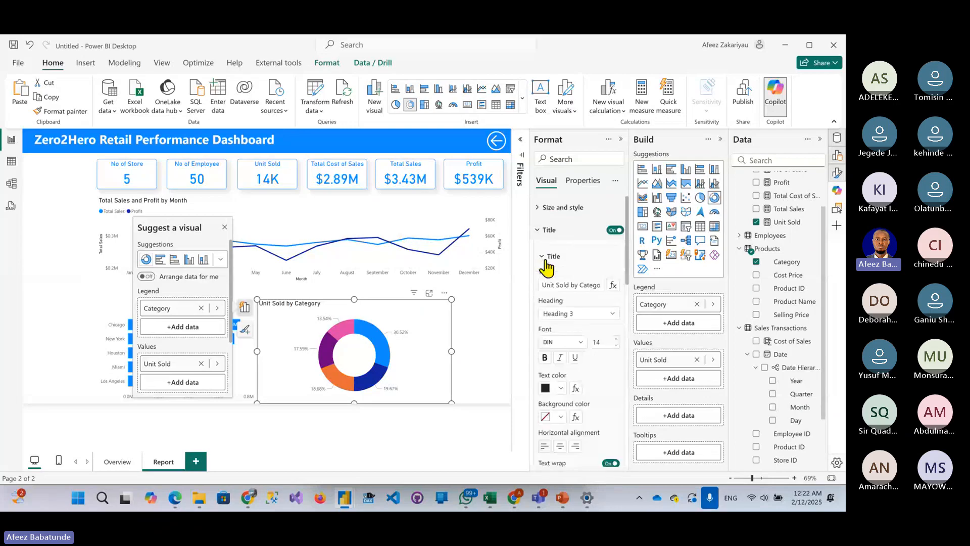
{"action": "left_click", "coordinate": [561, 446]}
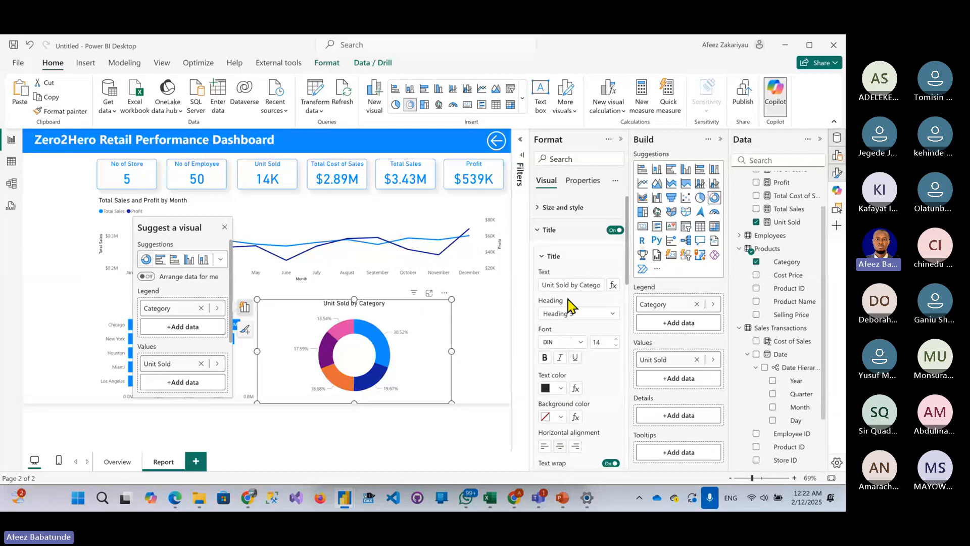
{"action": "left_click", "coordinate": [559, 389]}
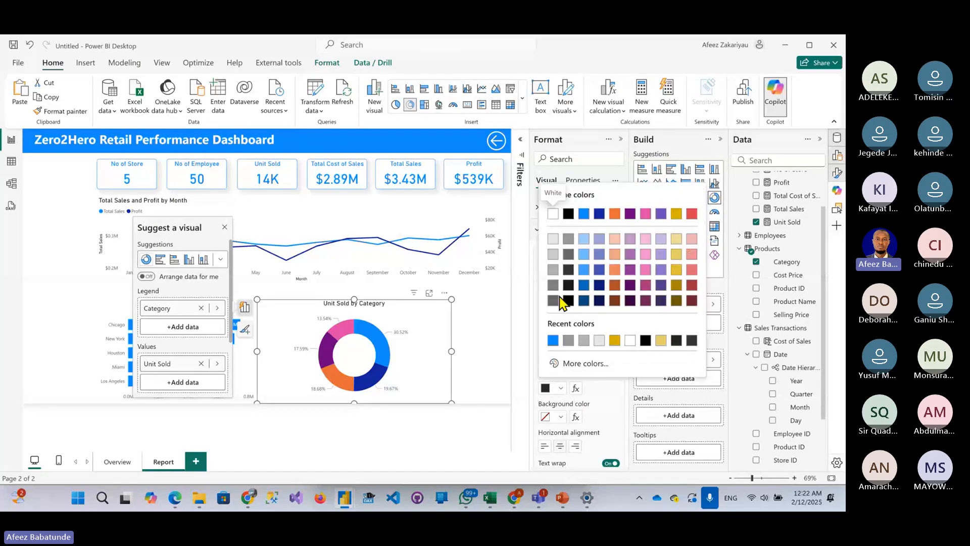
{"action": "left_click", "coordinate": [553, 340]}
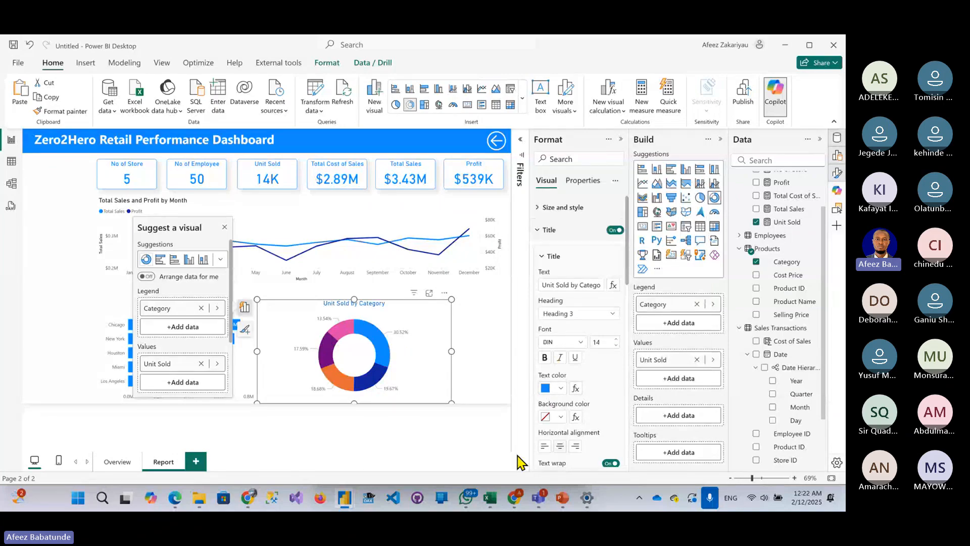
- Set the donut chart's detail label position to Inside and narrow the chart to free space beside it
{"action": "left_click", "coordinate": [535, 234]}
{"action": "scroll", "coordinate": [558, 306], "scroll_direction": "down", "scroll_amount": 2}
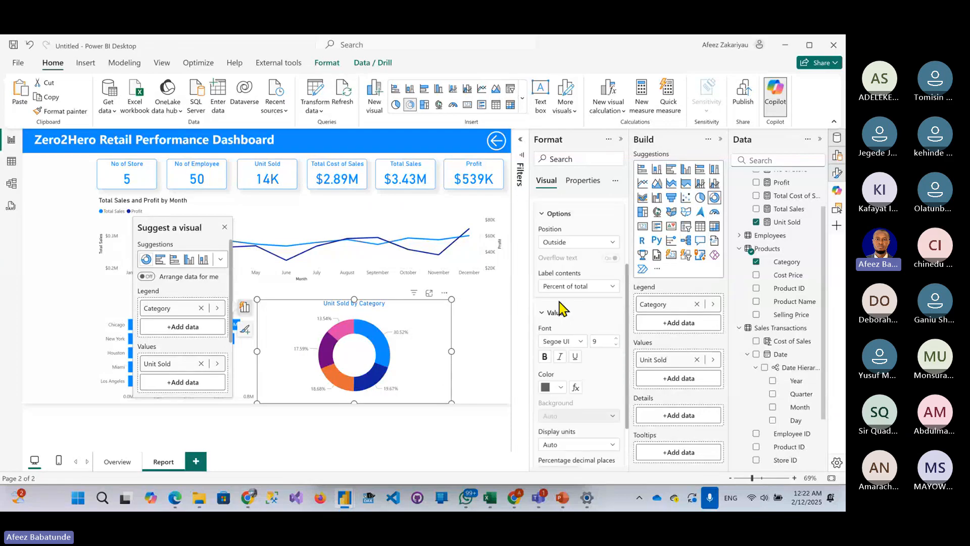
{"action": "left_click", "coordinate": [574, 250]}
{"action": "left_click", "coordinate": [558, 271]}
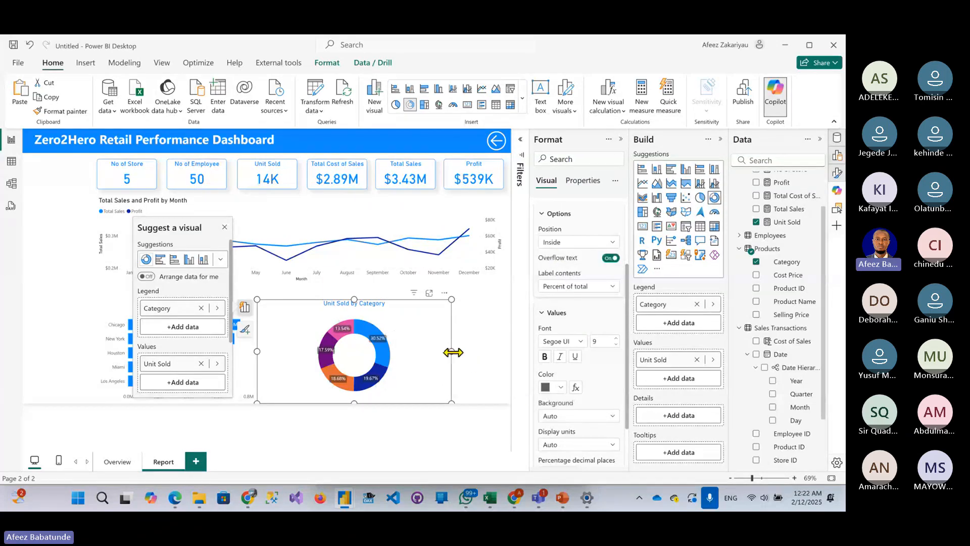
{"action": "left_click_drag", "start_coordinate": [453, 352], "coordinate": [375, 360]}
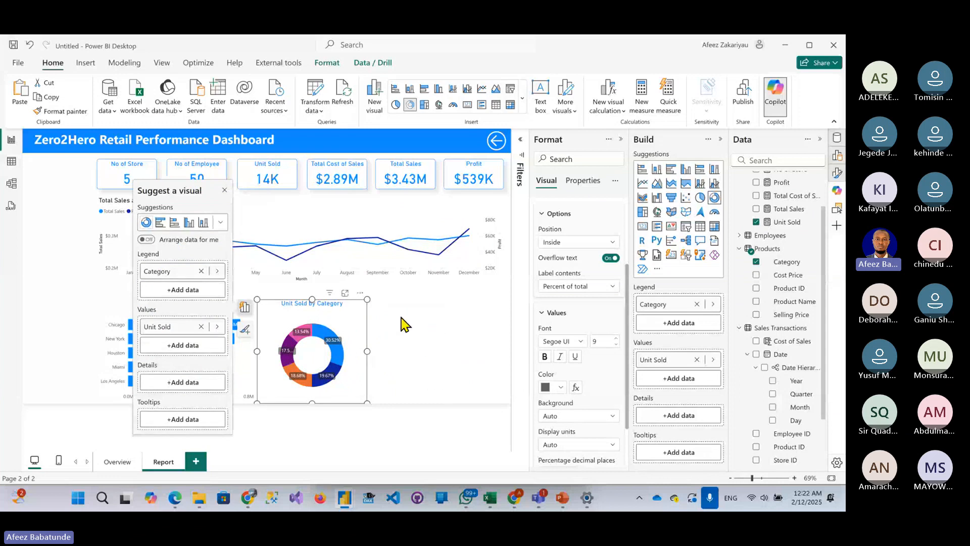
{"action": "left_click", "coordinate": [405, 323]}
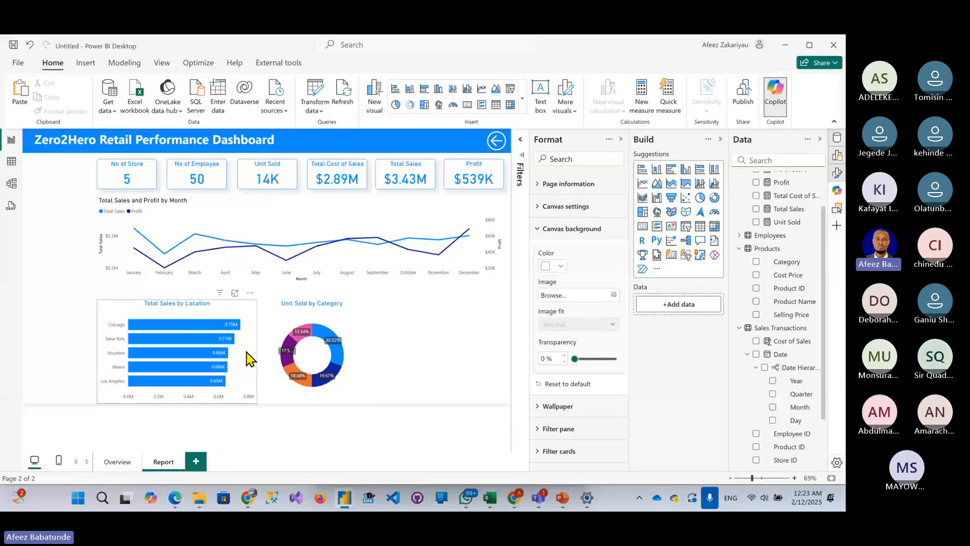
- Insert a funnel chart beside the Unit Sold by Category donut and enlarge it to fill the remaining page width
{"action": "left_click", "coordinate": [670, 198]}
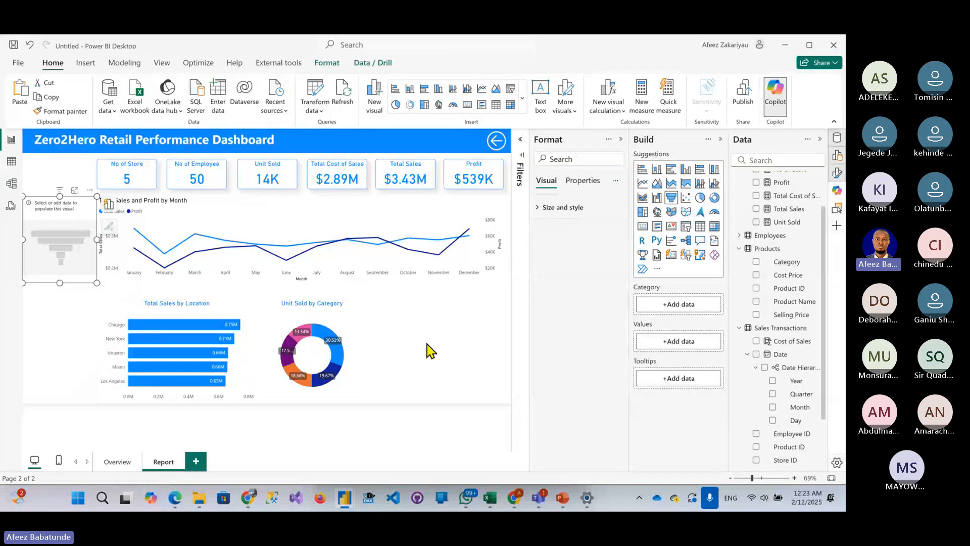
{"action": "left_click_drag", "start_coordinate": [81, 241], "coordinate": [427, 344]}
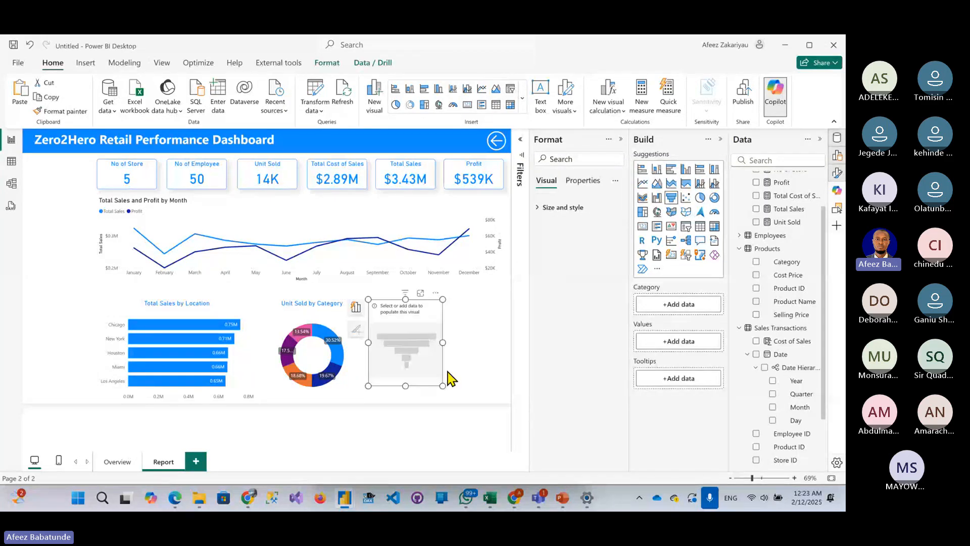
{"action": "left_click_drag", "start_coordinate": [443, 385], "coordinate": [503, 393]}
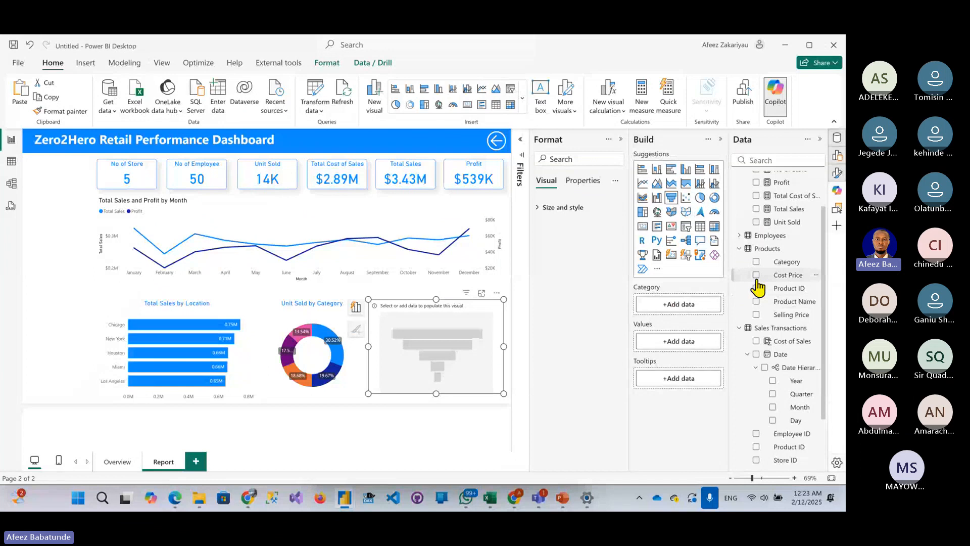
- Add Product Name as the funnel chart's category and the Profit measure as its values
{"action": "left_click", "coordinate": [756, 301]}
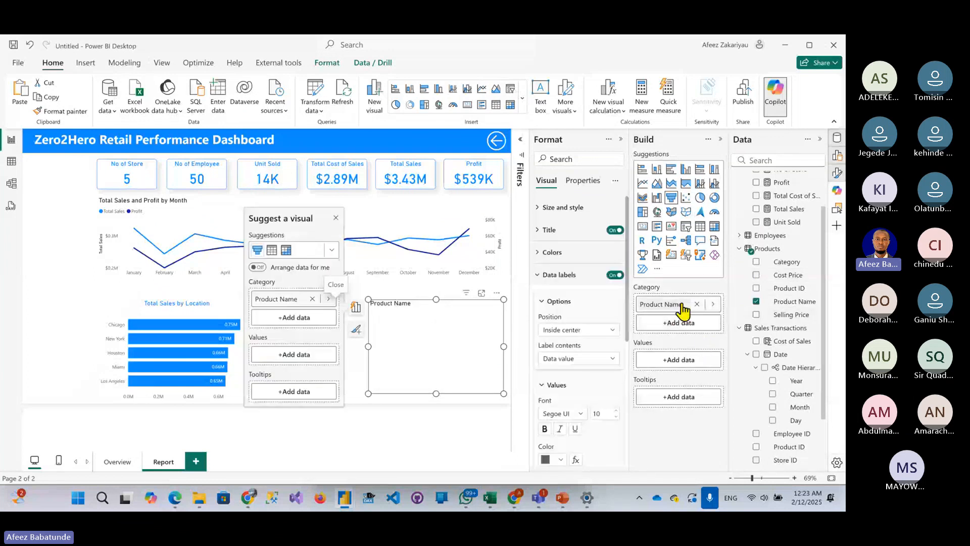
{"action": "scroll", "coordinate": [774, 227], "scroll_direction": "up", "scroll_amount": 1}
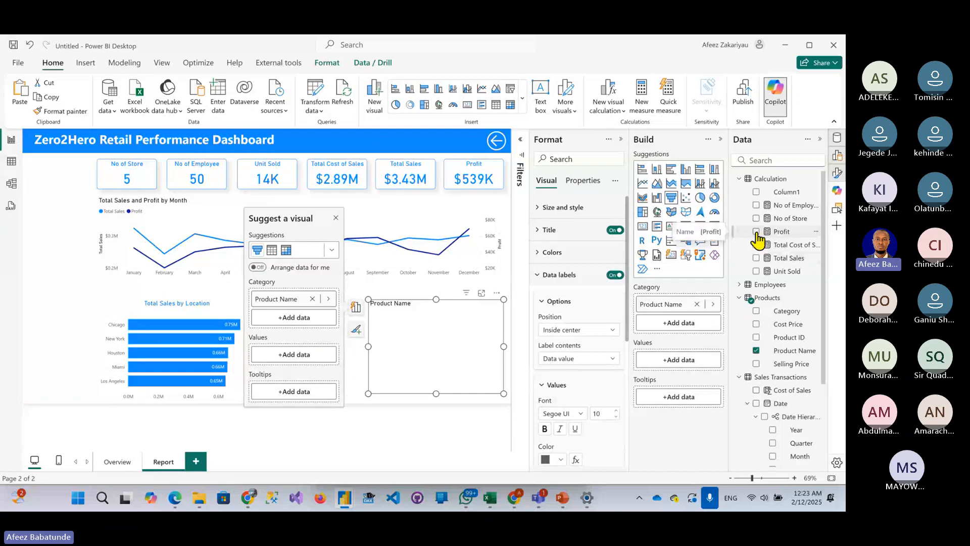
{"action": "left_click", "coordinate": [756, 232]}
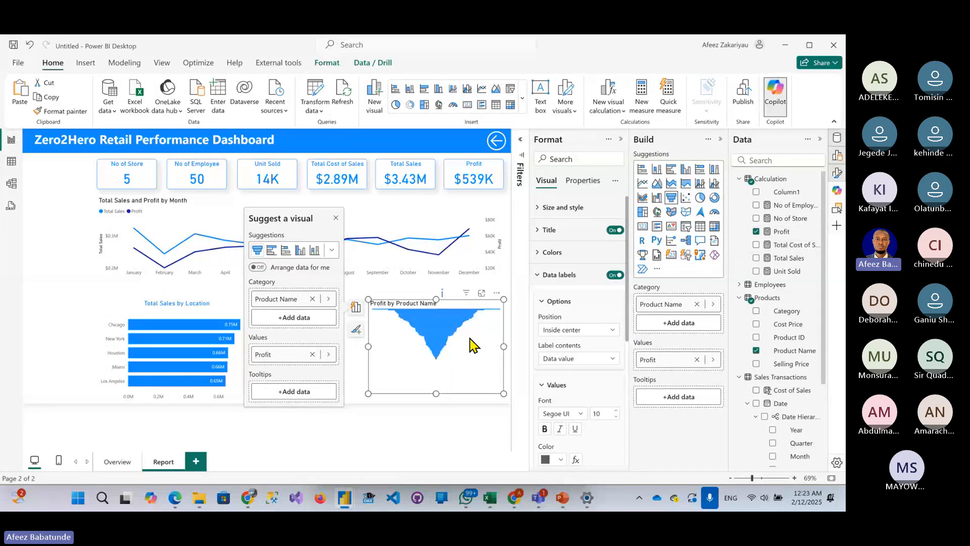
- Filter the funnel chart's Product Name to the Top 5 items by Profit using a Top N filter
{"action": "left_click", "coordinate": [522, 141]}
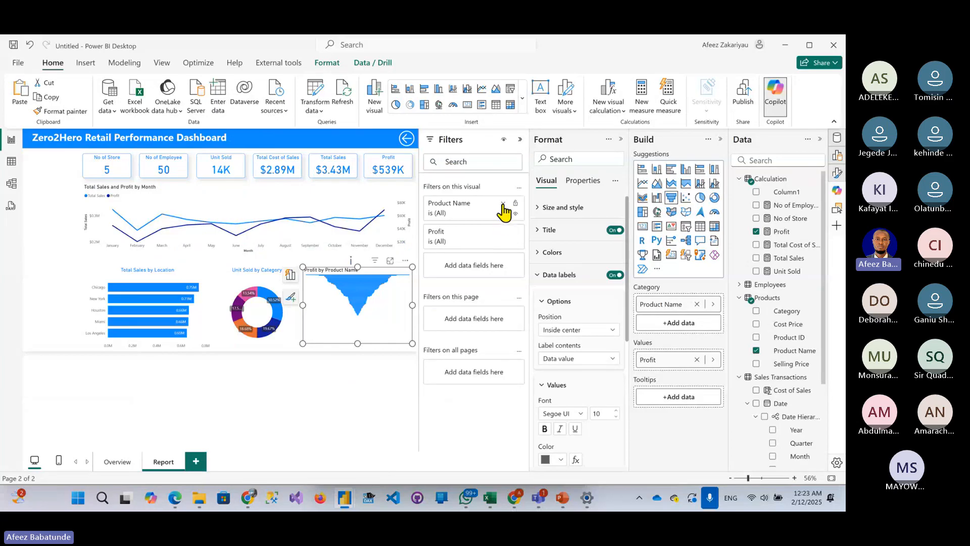
{"action": "left_click", "coordinate": [503, 204]}
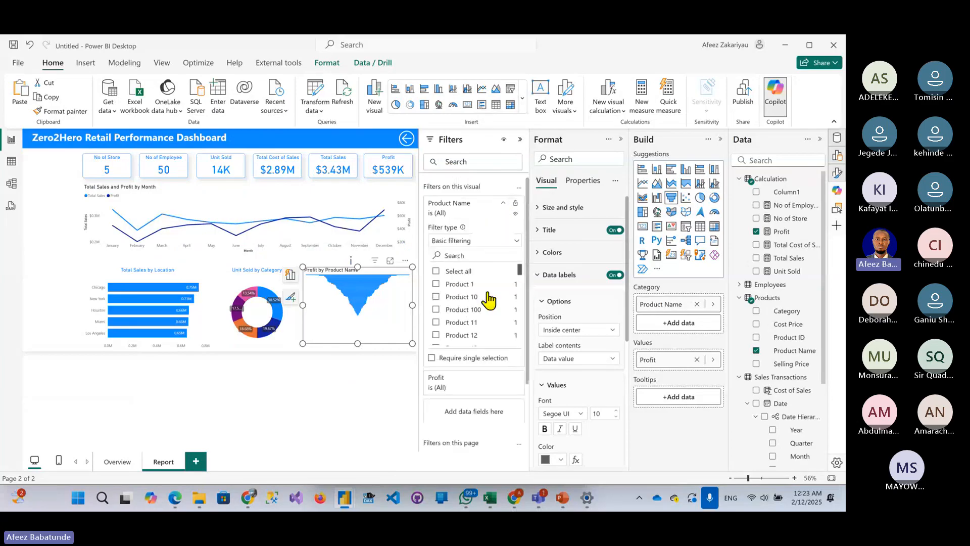
{"action": "left_click", "coordinate": [499, 253]}
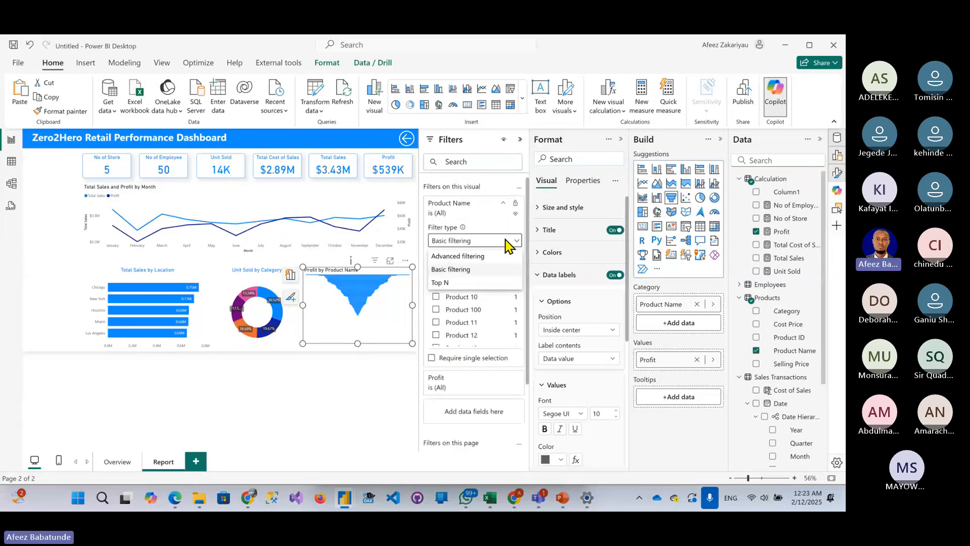
{"action": "left_click", "coordinate": [456, 282]}
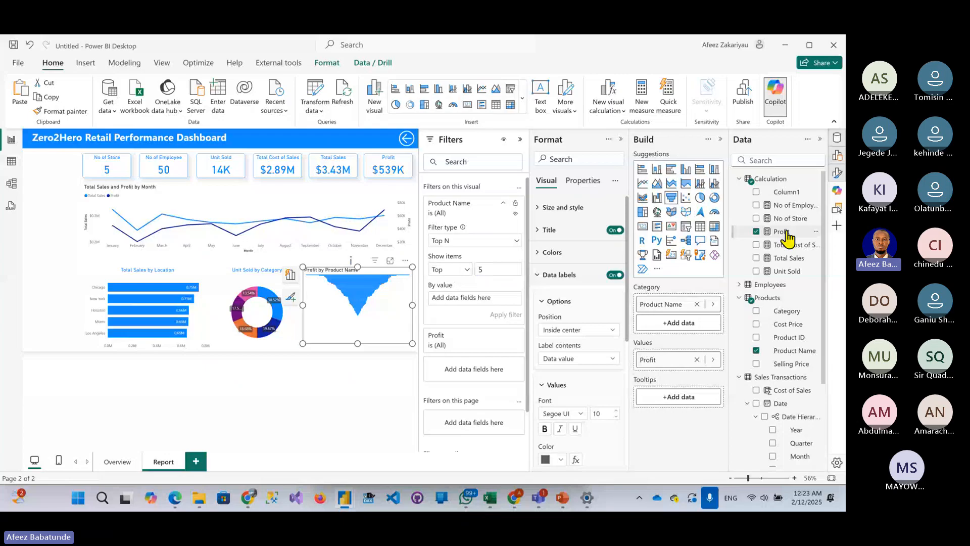
{"action": "left_click_drag", "start_coordinate": [787, 236], "coordinate": [477, 304]}
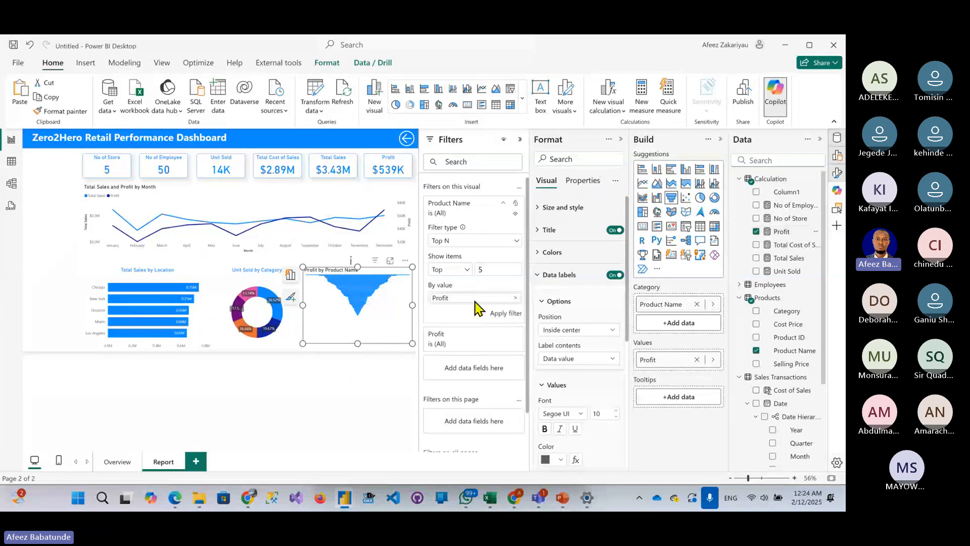
{"action": "left_click", "coordinate": [508, 315]}
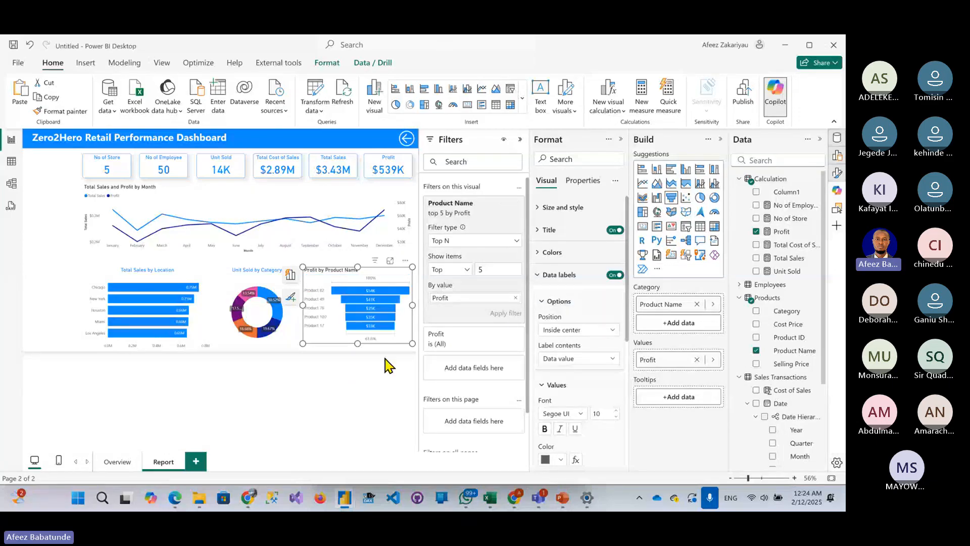
{"action": "left_click", "coordinate": [520, 140]}
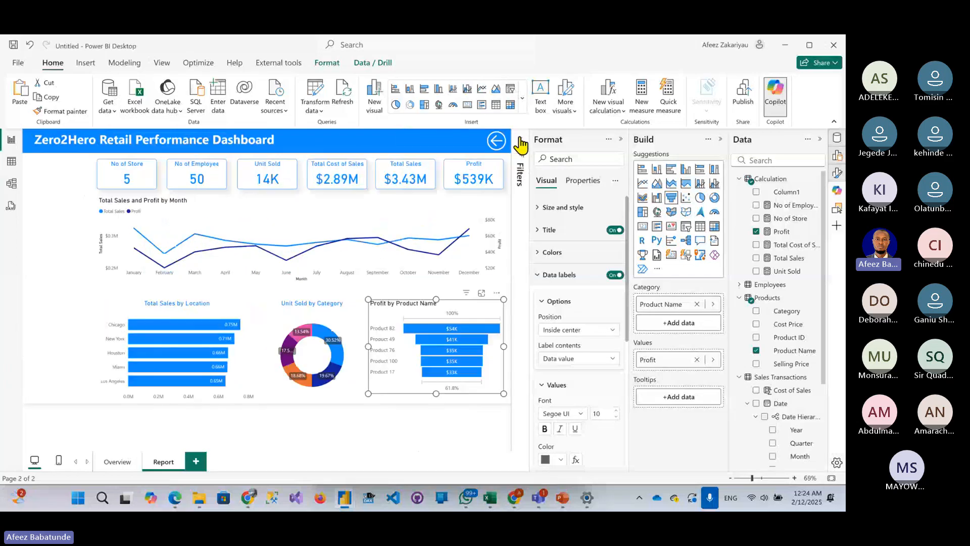
- Change the Total Sales by Location bar chart to a stacked column chart
{"action": "left_click", "coordinate": [620, 140]}
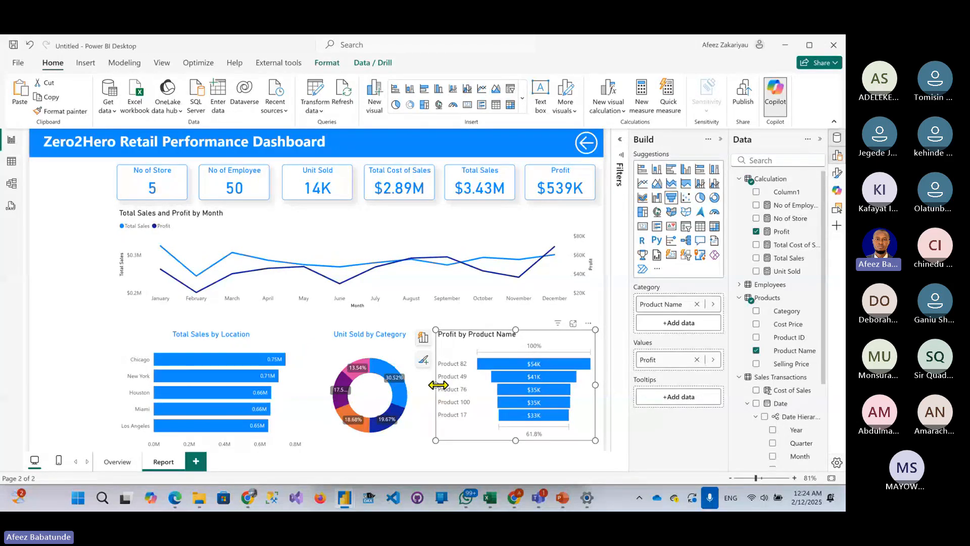
{"action": "left_click_drag", "start_coordinate": [438, 385], "coordinate": [439, 399]}
{"action": "left_click", "coordinate": [229, 348]}
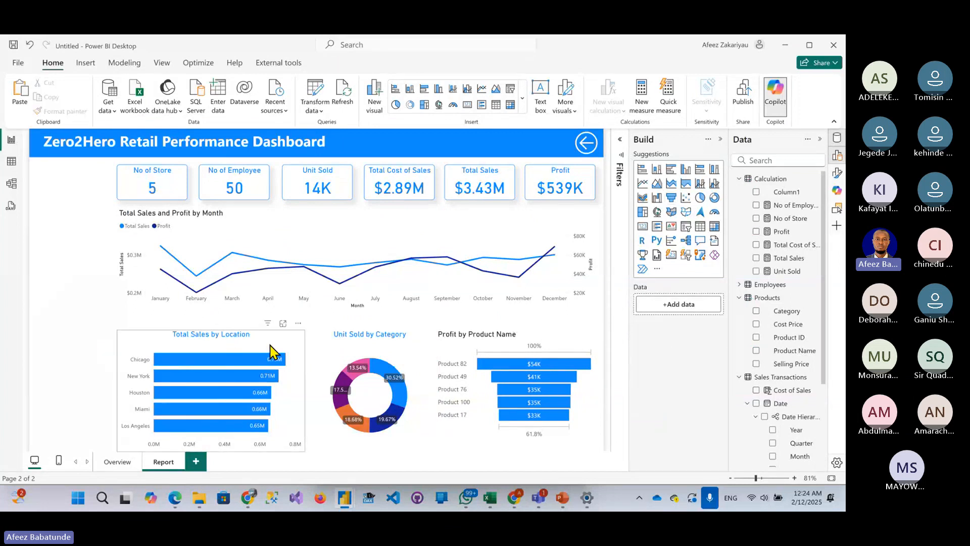
{"action": "left_click", "coordinate": [656, 173]}
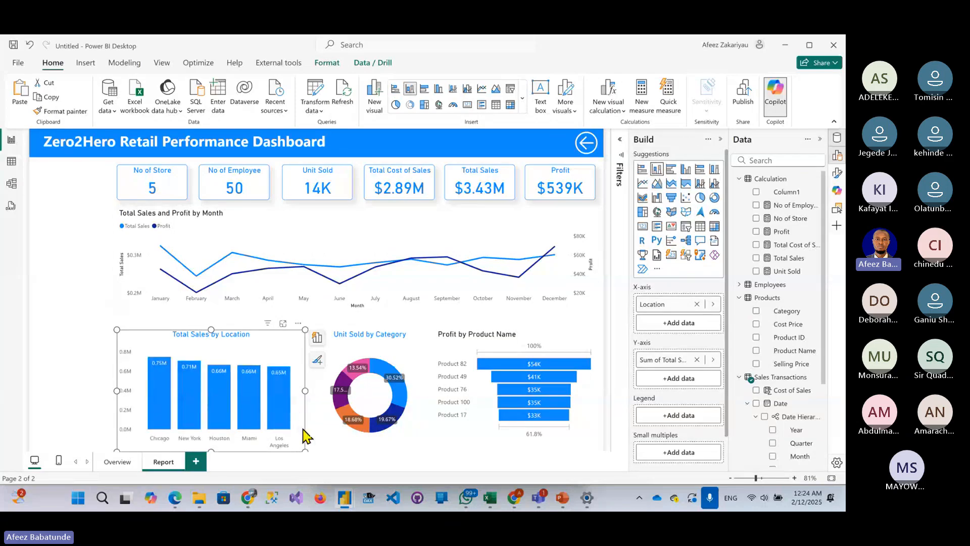
{"action": "left_click", "coordinate": [84, 322]}
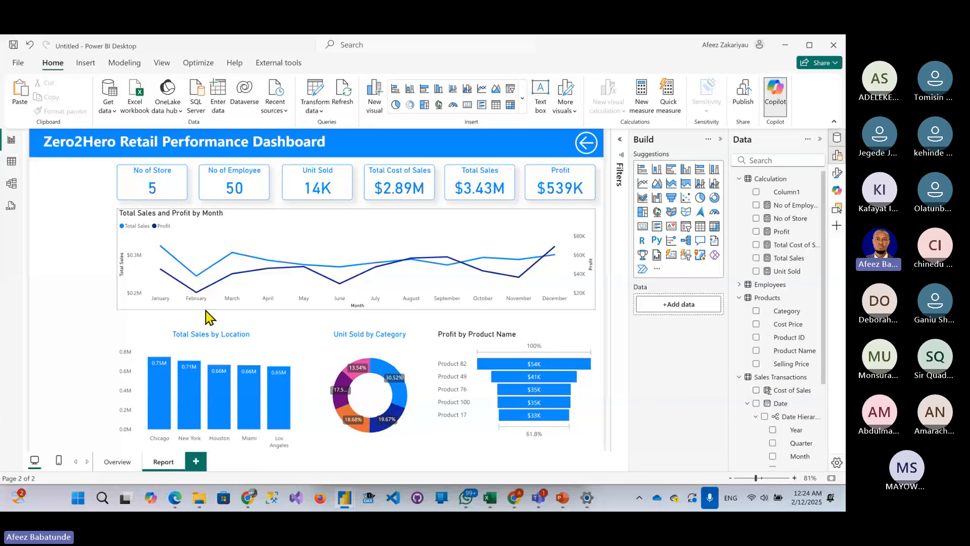
- Extend the Total Sales and Profit by Month line chart downward to the charts below and turn off its Y-axis title
{"action": "left_click", "coordinate": [232, 310]}
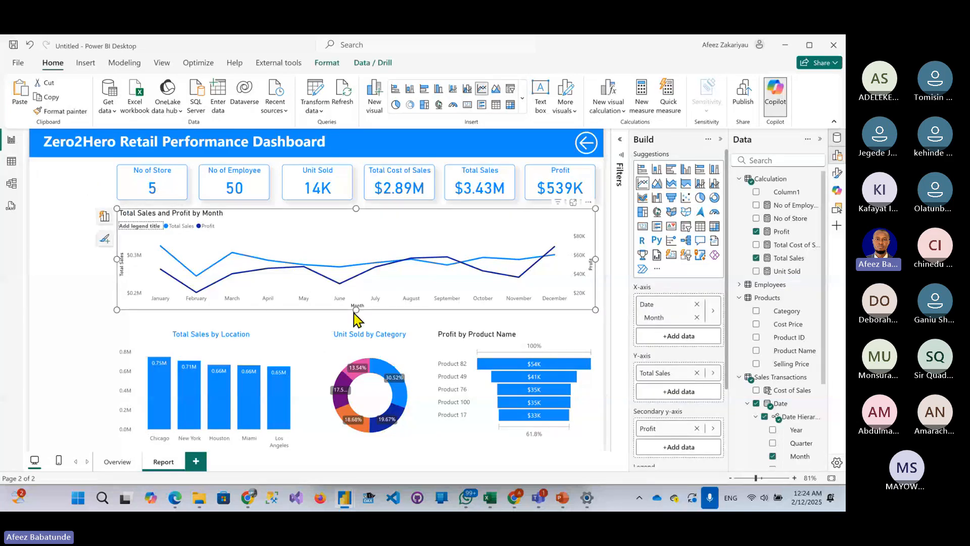
{"action": "left_click_drag", "start_coordinate": [353, 313], "coordinate": [358, 329]}
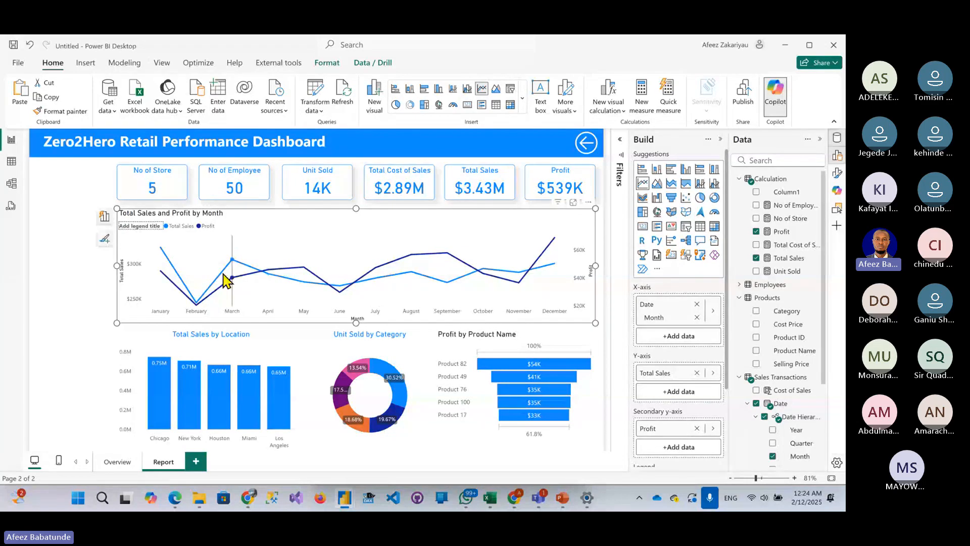
{"action": "left_click", "coordinate": [720, 141]}
{"action": "left_click", "coordinate": [834, 174]}
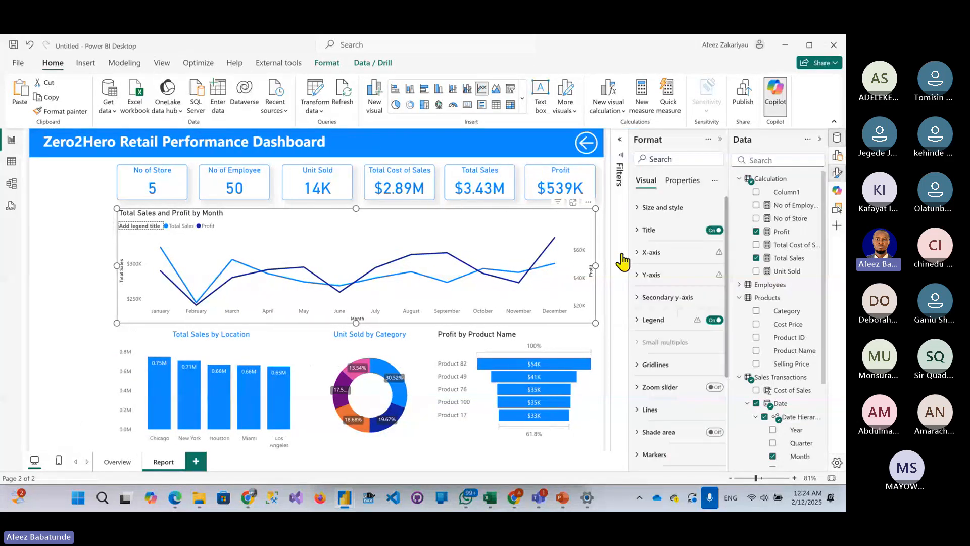
{"action": "left_click", "coordinate": [639, 276]}
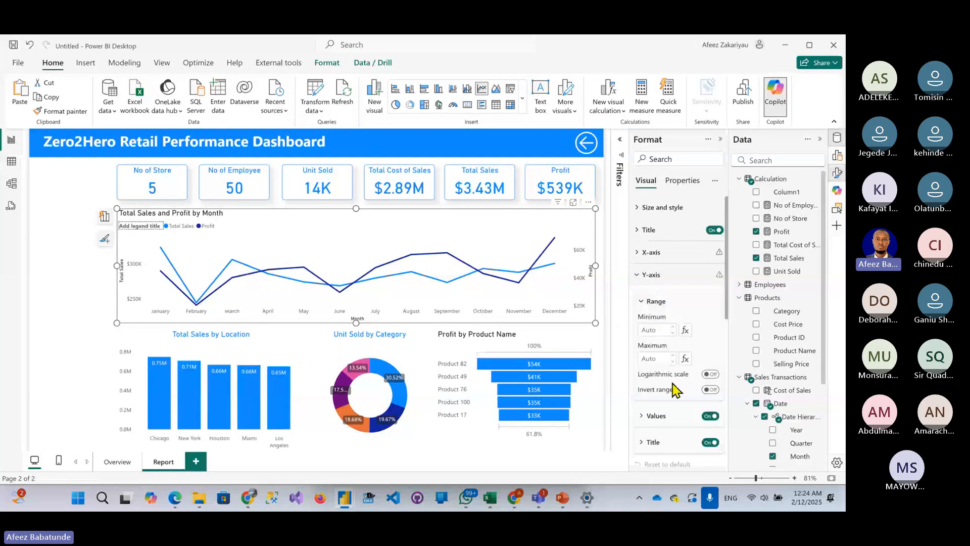
{"action": "left_click", "coordinate": [710, 416]}
{"action": "left_click", "coordinate": [710, 443]}
{"action": "left_click", "coordinate": [708, 443]}
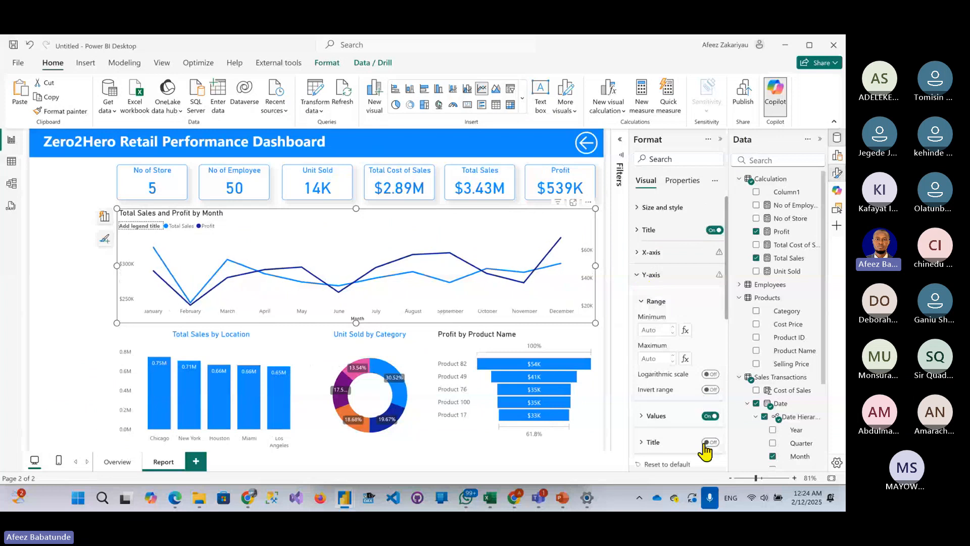
- Turn off the line chart's X-axis title, then center its Total Sales and Profit by Month title and color it blue
{"action": "left_click", "coordinate": [650, 252]}
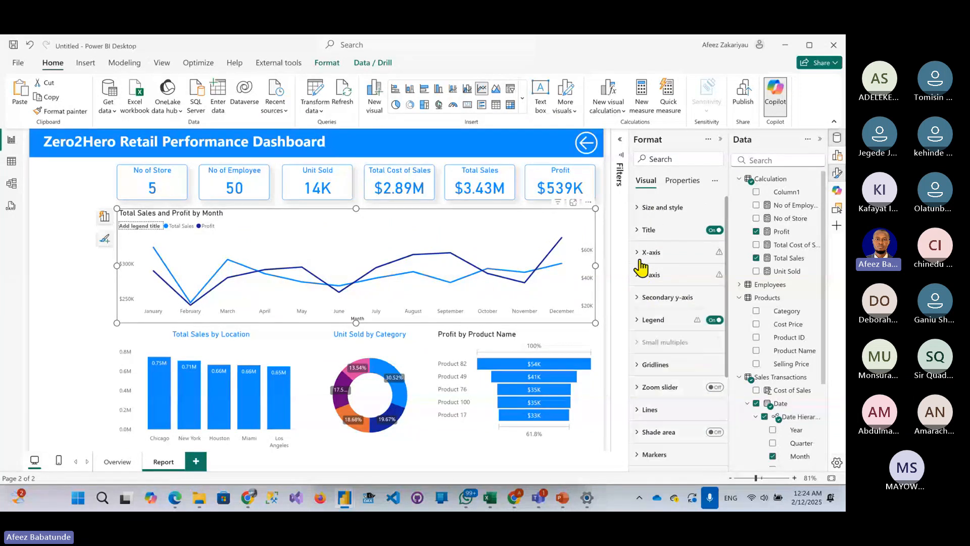
{"action": "left_click", "coordinate": [710, 430]}
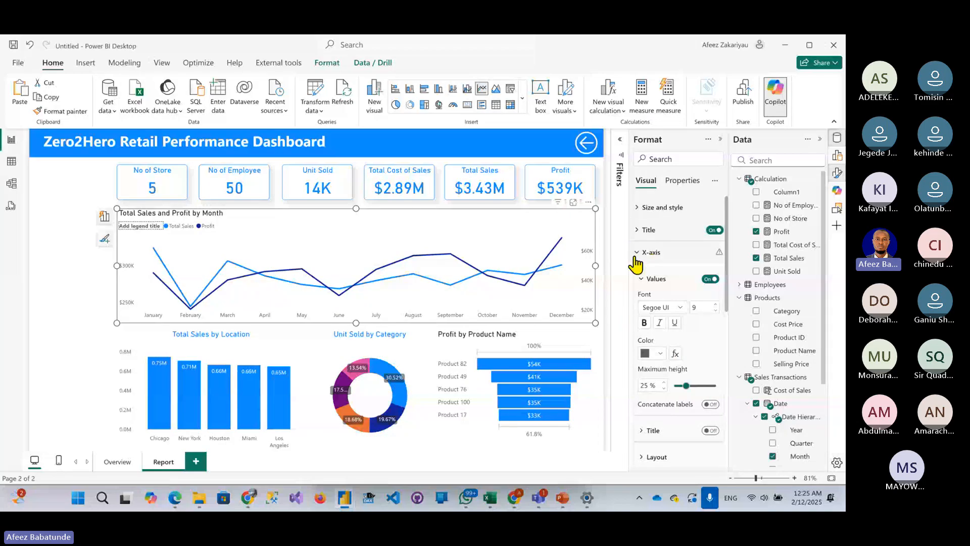
{"action": "left_click", "coordinate": [650, 230]}
{"action": "left_click", "coordinate": [660, 446]}
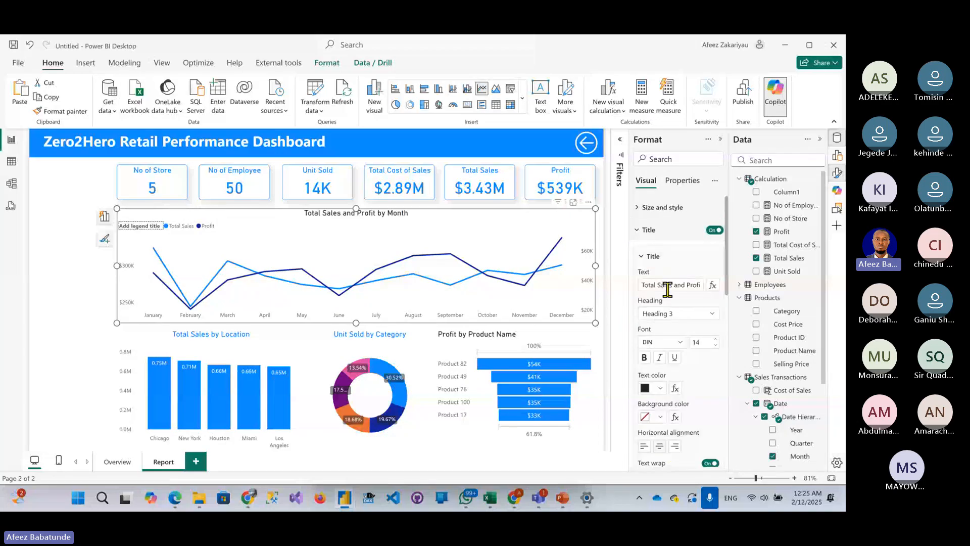
{"action": "left_click", "coordinate": [653, 386]}
{"action": "left_click", "coordinate": [684, 221]}
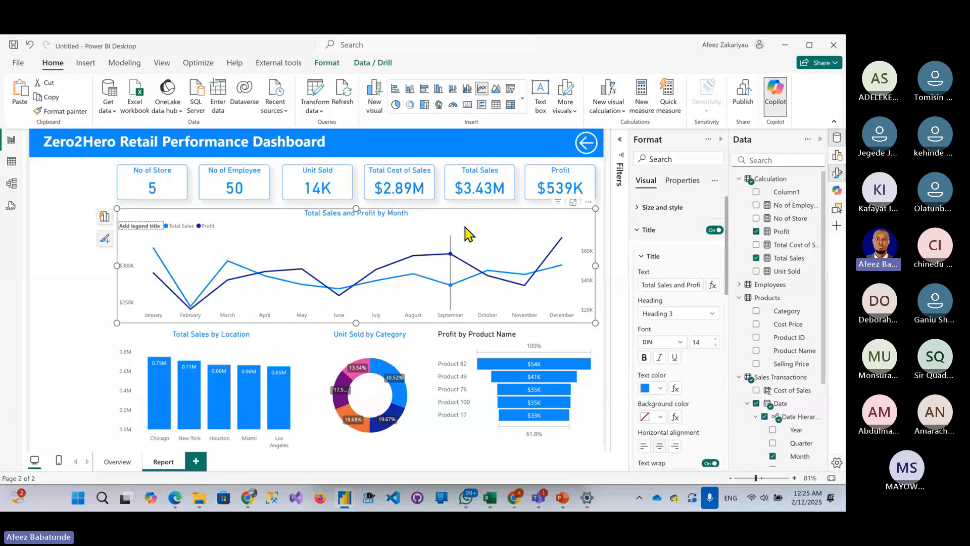
{"action": "left_click", "coordinate": [83, 289]}
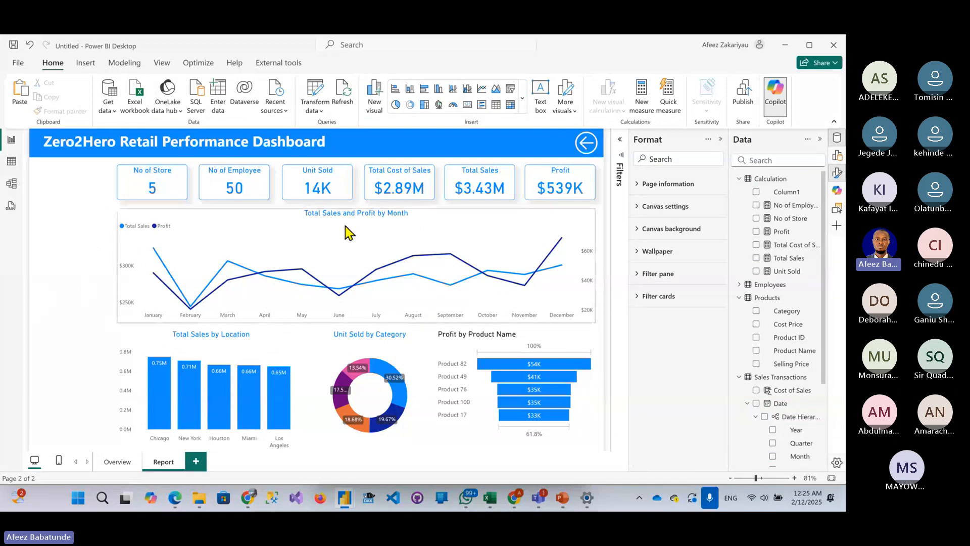
- Turn on a visual border for the Total Sales and Profit by Month line chart and color it blue
{"action": "left_click", "coordinate": [483, 211]}
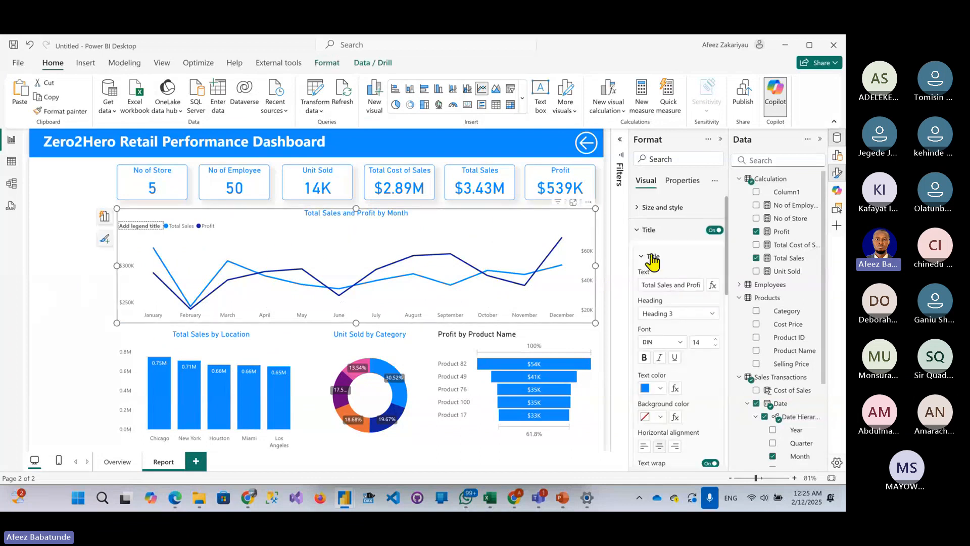
{"action": "left_click", "coordinate": [643, 259]}
{"action": "left_click", "coordinate": [638, 232]}
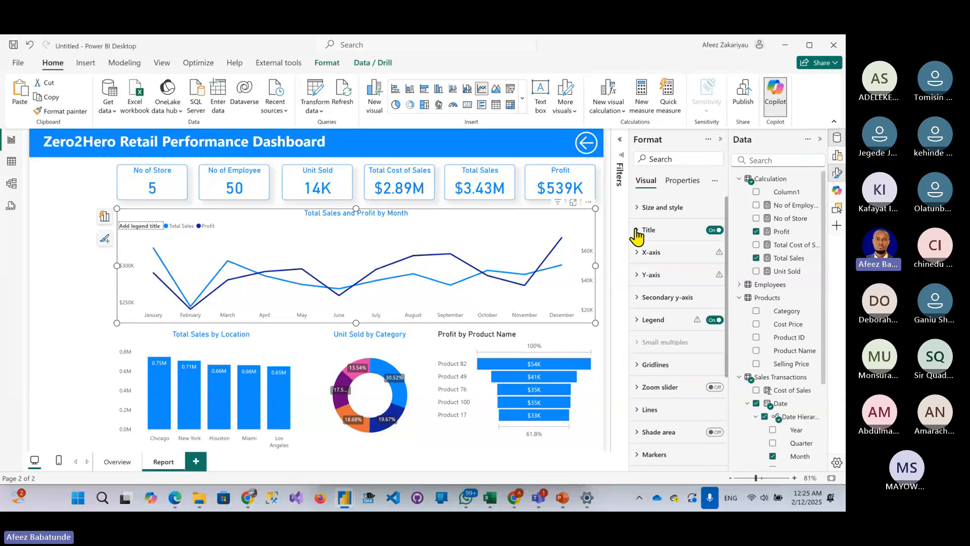
{"action": "scroll", "coordinate": [650, 374], "scroll_direction": "down", "scroll_amount": 3}
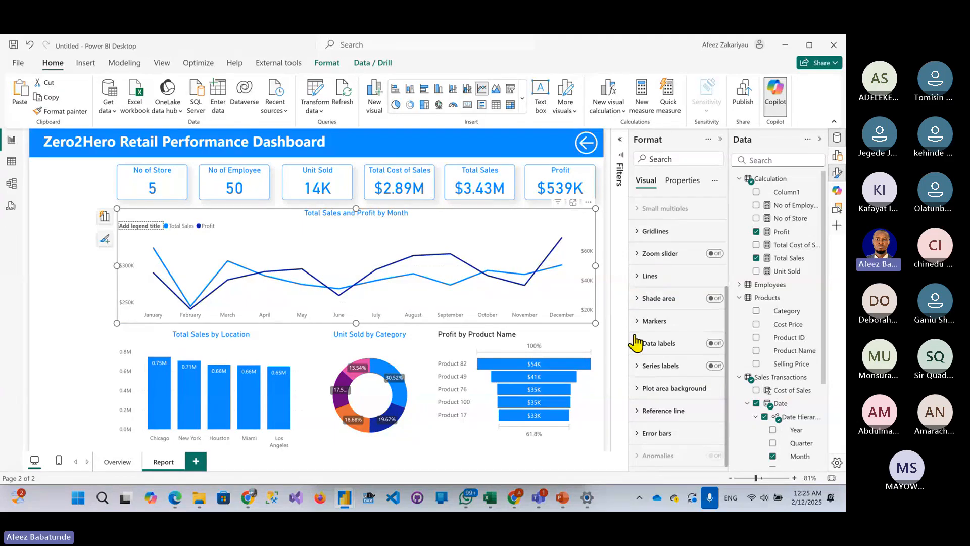
{"action": "scroll", "coordinate": [642, 266], "scroll_direction": "up", "scroll_amount": 3}
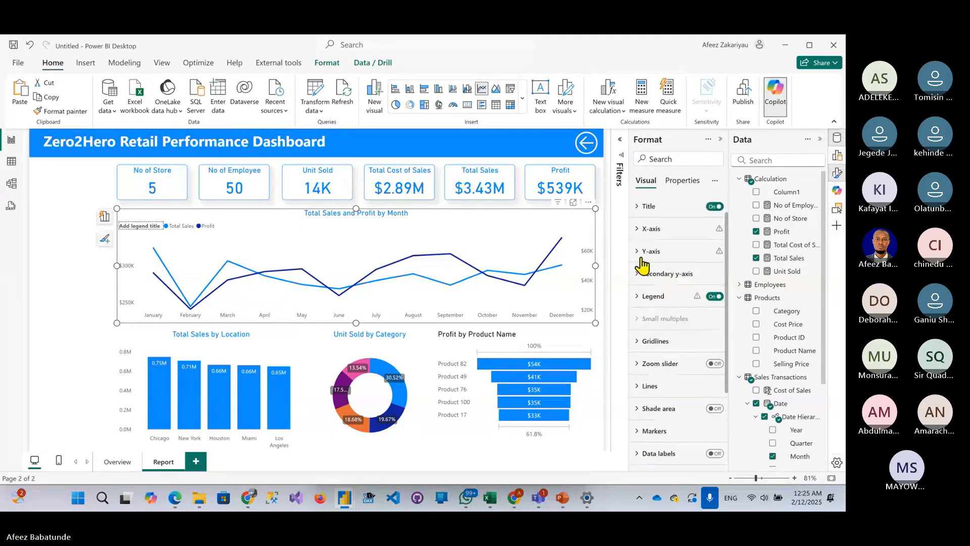
{"action": "scroll", "coordinate": [643, 266], "scroll_direction": "up", "scroll_amount": 1}
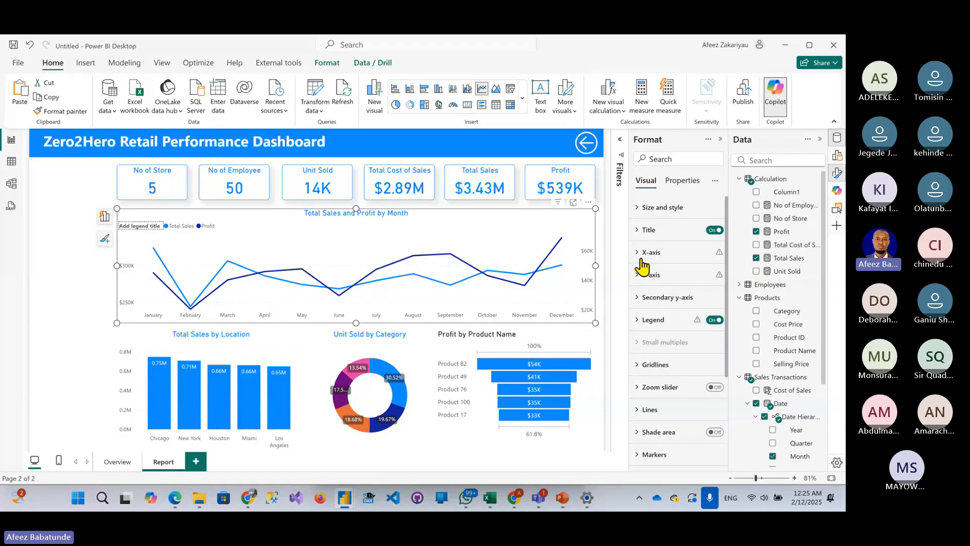
{"action": "left_click", "coordinate": [643, 207]}
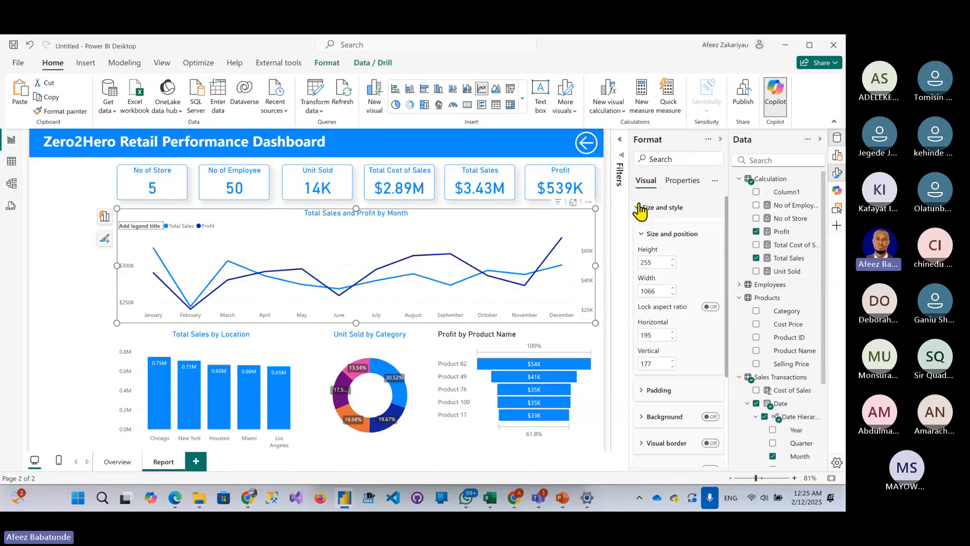
{"action": "scroll", "coordinate": [671, 388], "scroll_direction": "down", "scroll_amount": 4}
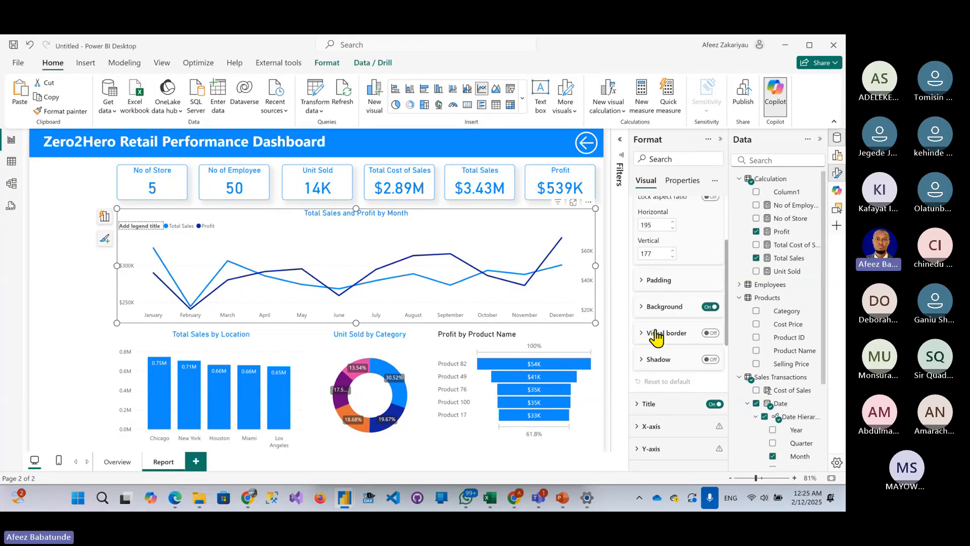
{"action": "left_click", "coordinate": [709, 333]}
{"action": "left_click", "coordinate": [643, 333]}
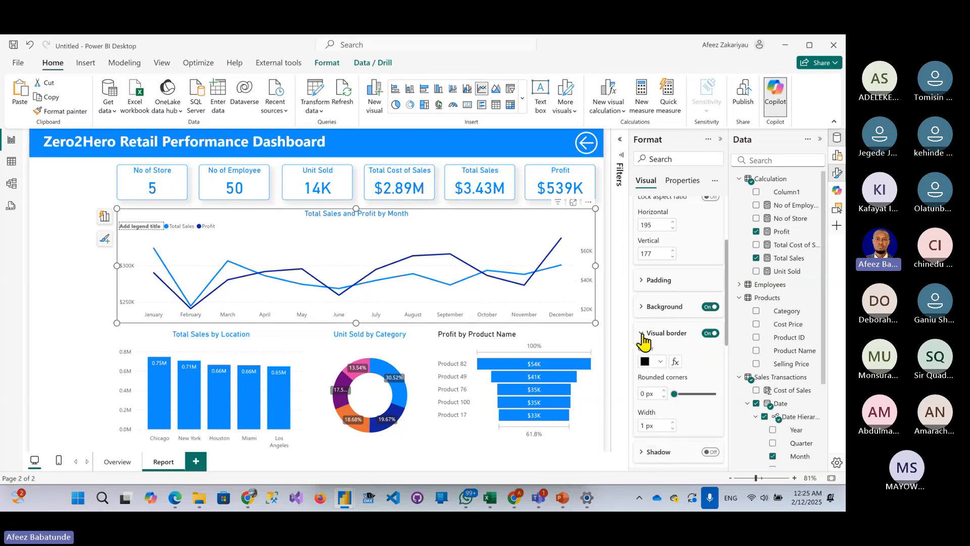
{"action": "left_click", "coordinate": [656, 362]}
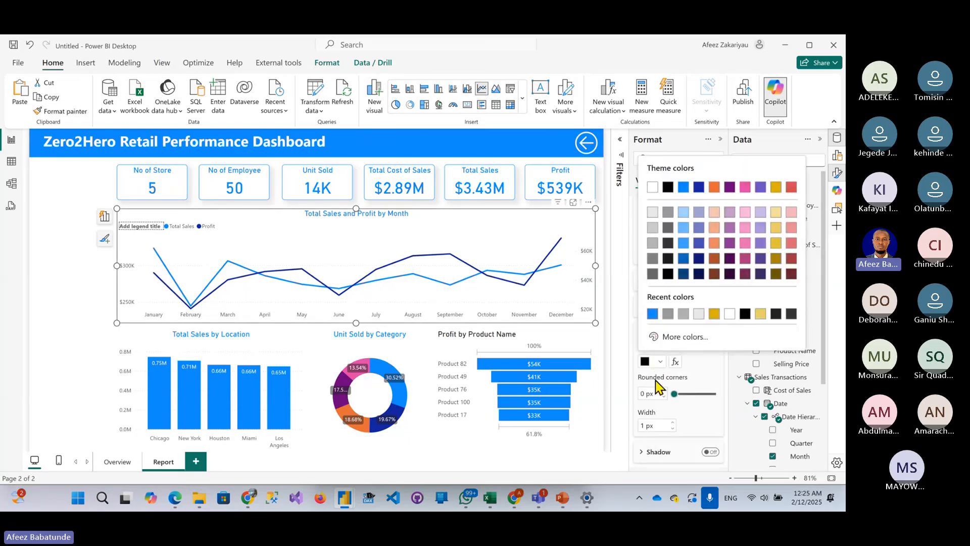
{"action": "left_click", "coordinate": [653, 314]}
- Round the corners of the line chart's border to 4 px
{"action": "left_click_drag", "start_coordinate": [677, 394], "coordinate": [704, 393]}
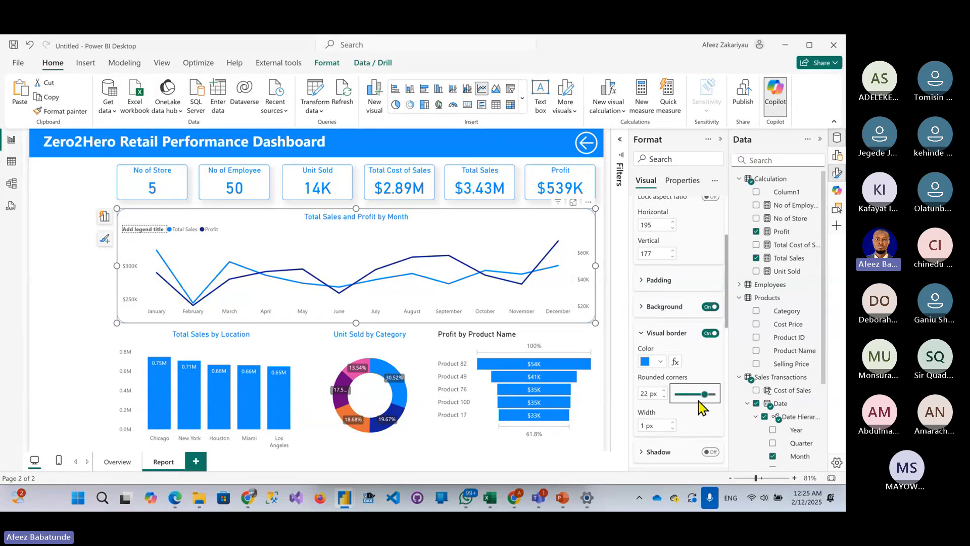
{"action": "left_click_drag", "start_coordinate": [701, 392], "coordinate": [676, 394]}
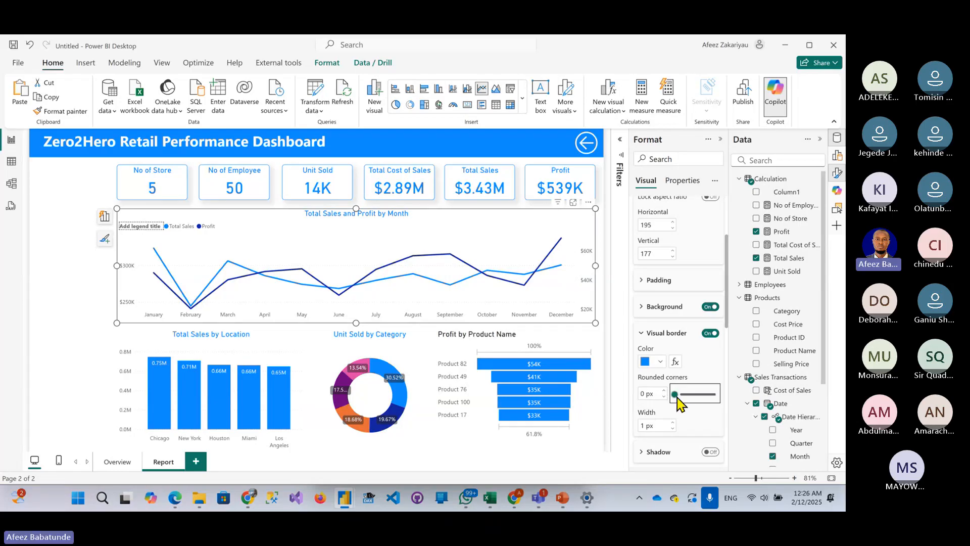
{"action": "left_click", "coordinate": [663, 391]}
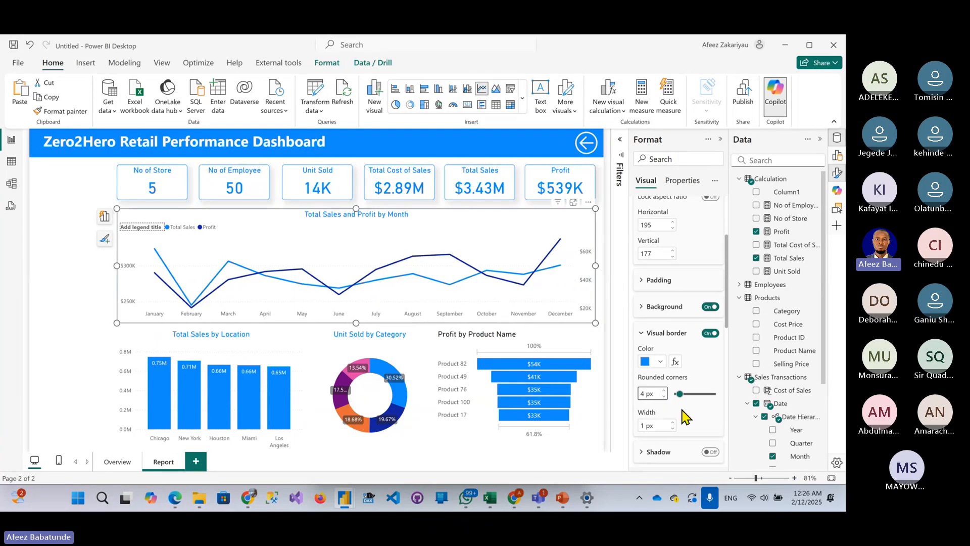
- Turn on a shadow for the line chart and set the shadow color to gray
{"action": "scroll", "coordinate": [685, 421], "scroll_direction": "down", "scroll_amount": 3}
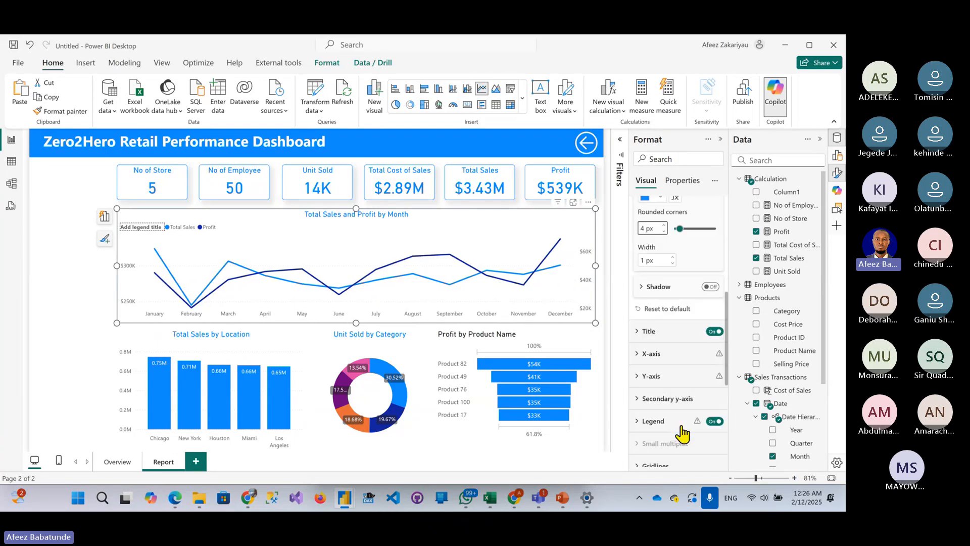
{"action": "left_click", "coordinate": [711, 286]}
{"action": "left_click", "coordinate": [648, 293]}
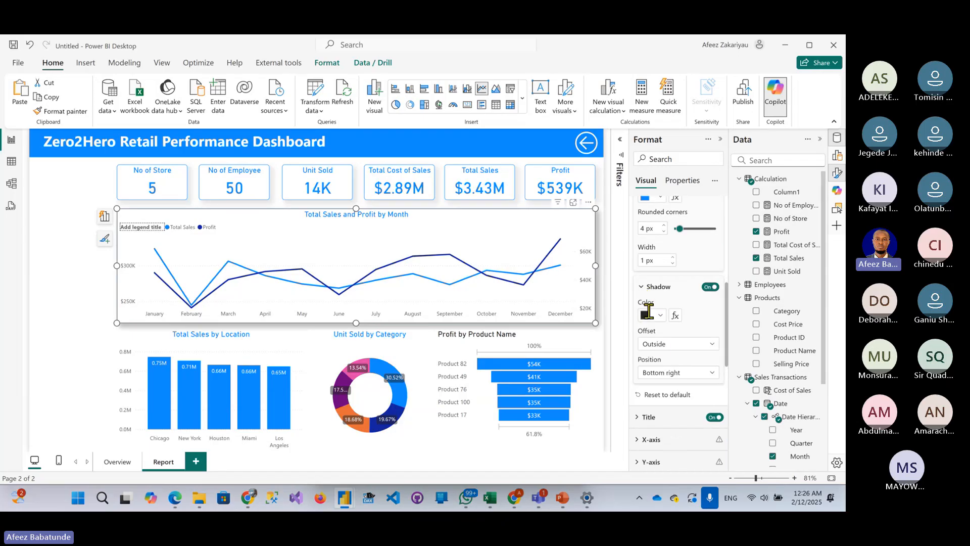
{"action": "left_click", "coordinate": [658, 316]}
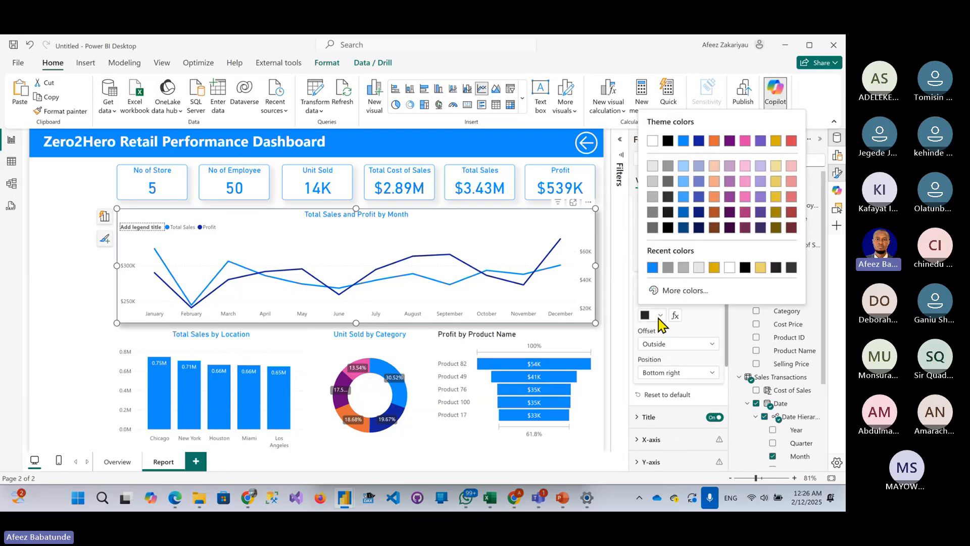
{"action": "left_click", "coordinate": [652, 213]}
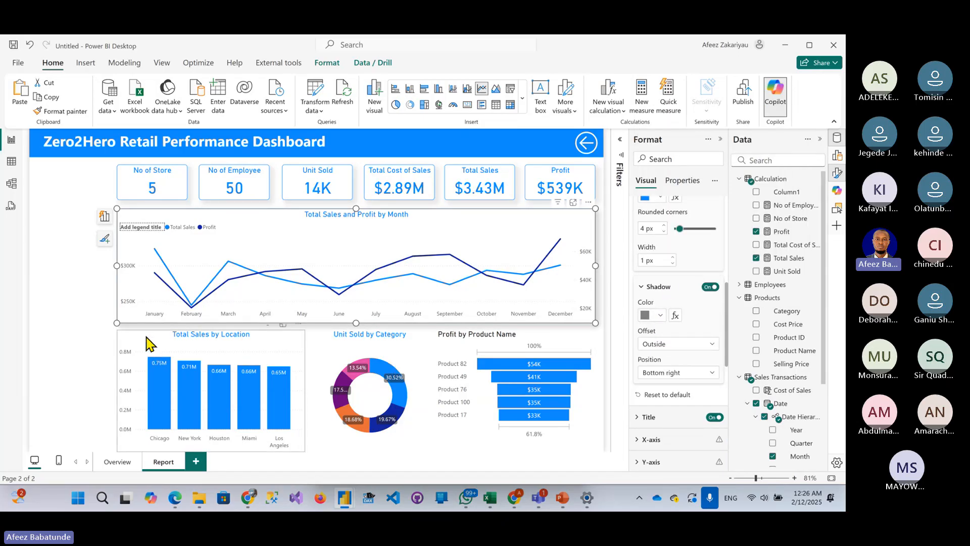
{"action": "left_click", "coordinate": [97, 354]}
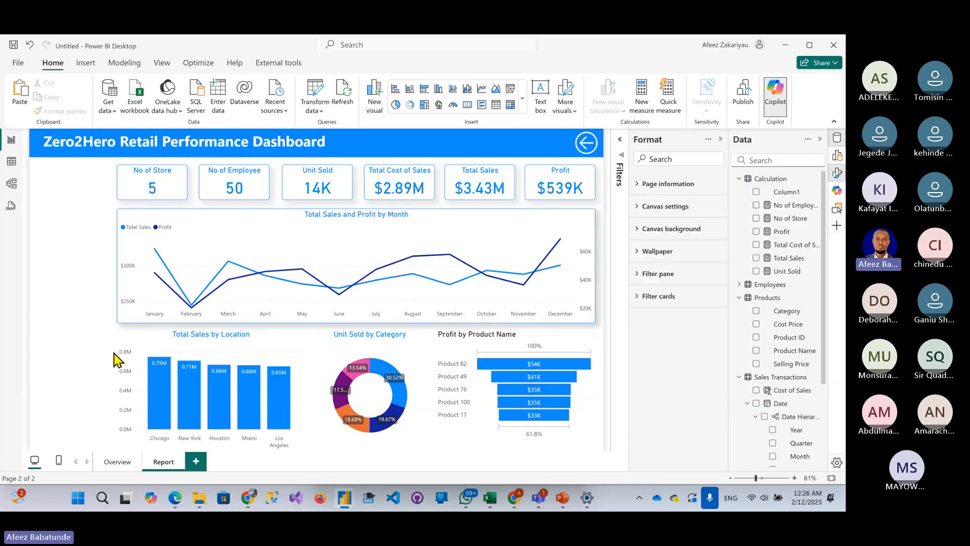
- Turn on a visual border for the Total Sales by Location column chart with 5 px rounded corners
{"action": "left_click", "coordinate": [130, 341]}
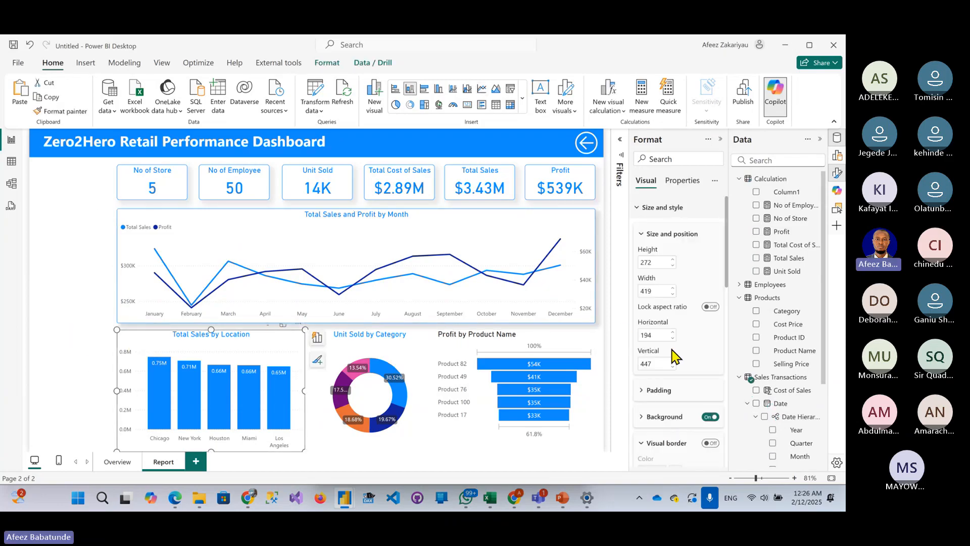
{"action": "left_click", "coordinate": [645, 216]}
{"action": "left_click", "coordinate": [647, 217]}
{"action": "scroll", "coordinate": [677, 329], "scroll_direction": "down", "scroll_amount": 2}
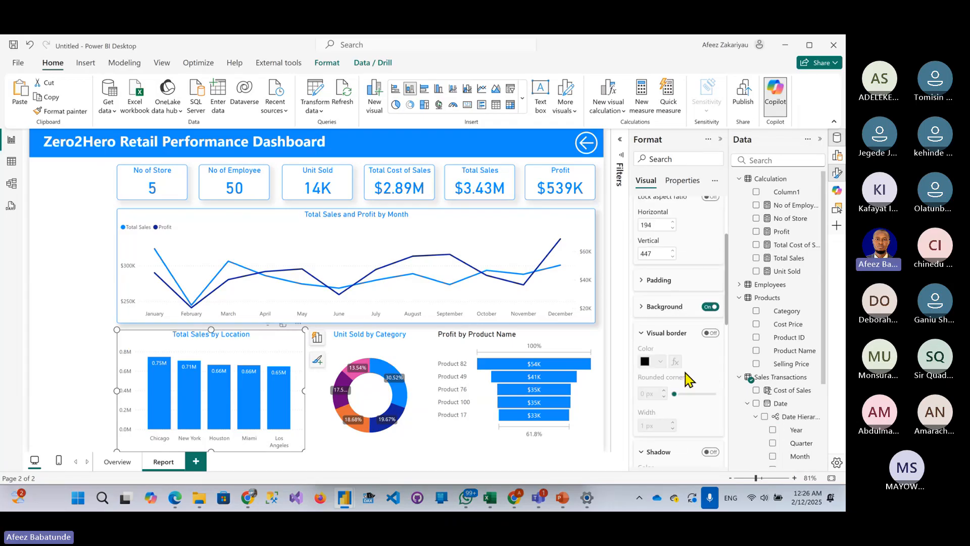
{"action": "left_click", "coordinate": [709, 335]}
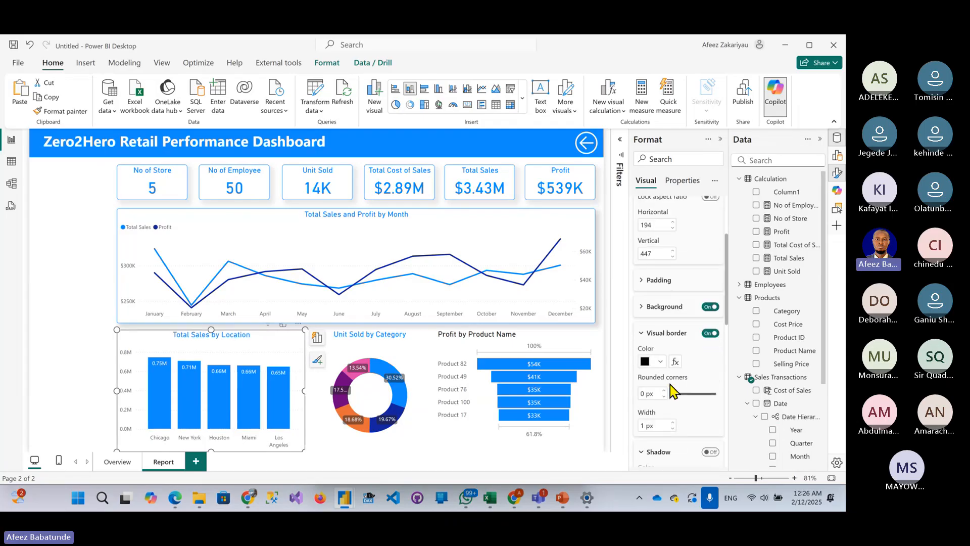
{"action": "left_click", "coordinate": [663, 391]}
{"action": "left_click", "coordinate": [663, 390]}
{"action": "left_click", "coordinate": [663, 391]}
- Try gray as the border color of the Total Sales by Location column chart
{"action": "left_click", "coordinate": [657, 361]}
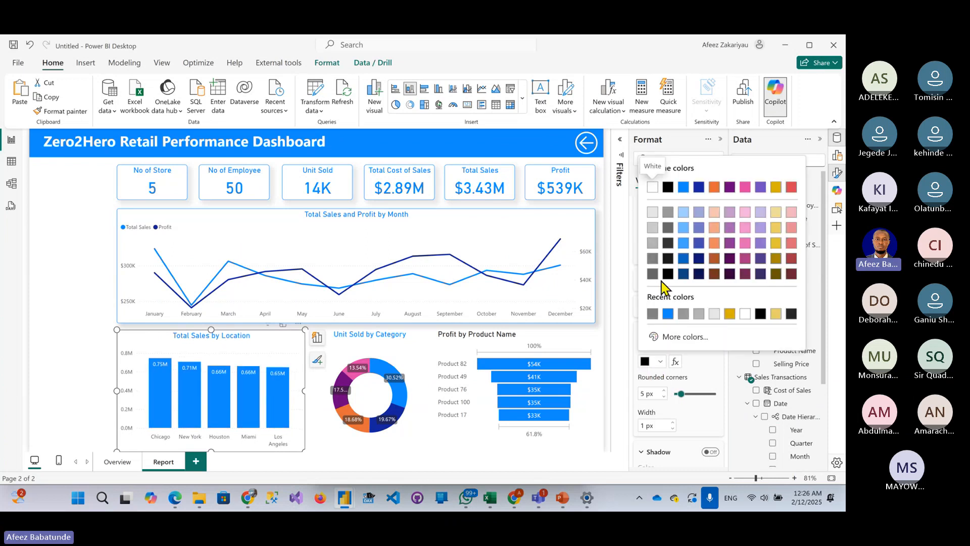
{"action": "left_click", "coordinate": [652, 313]}
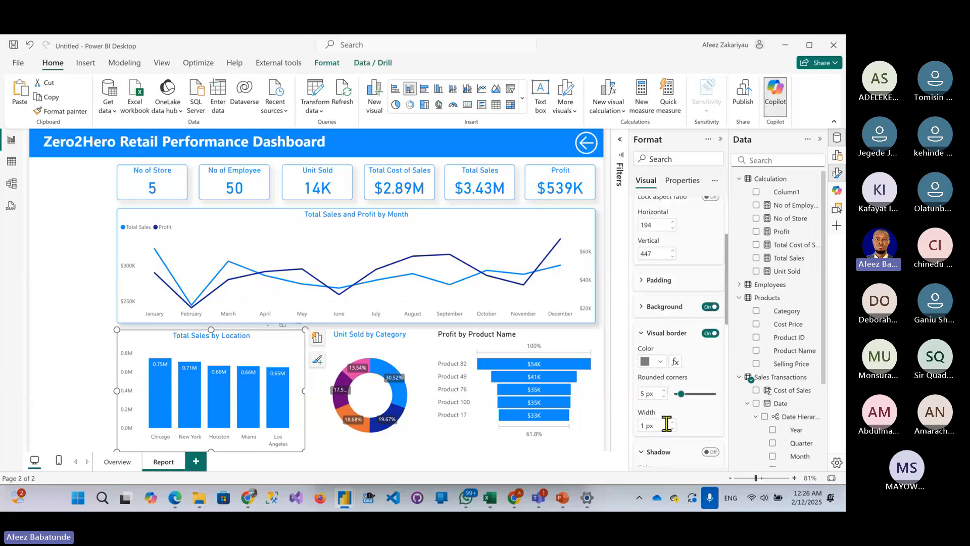
{"action": "left_click", "coordinate": [96, 373]}
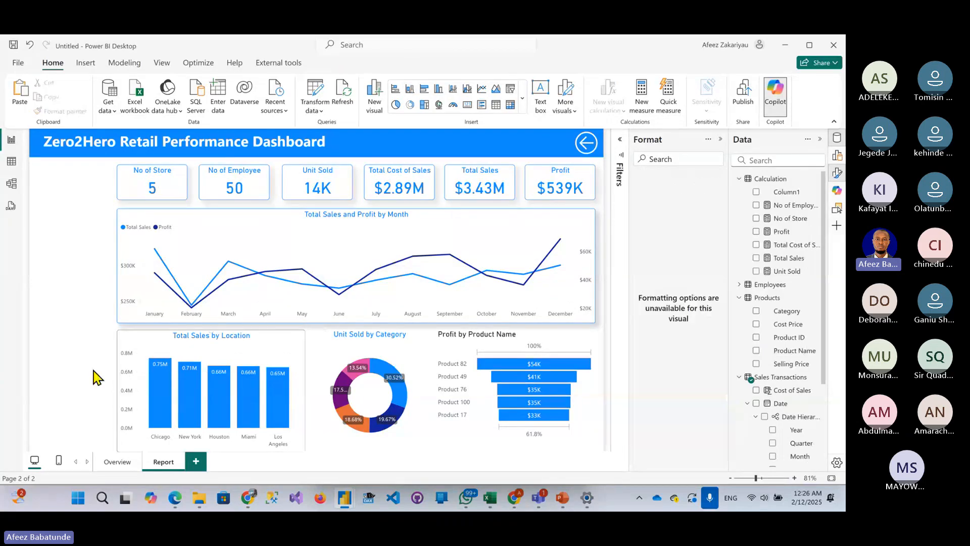
- Set the border color of the Total Sales by Location column chart to blue
{"action": "left_click", "coordinate": [277, 343]}
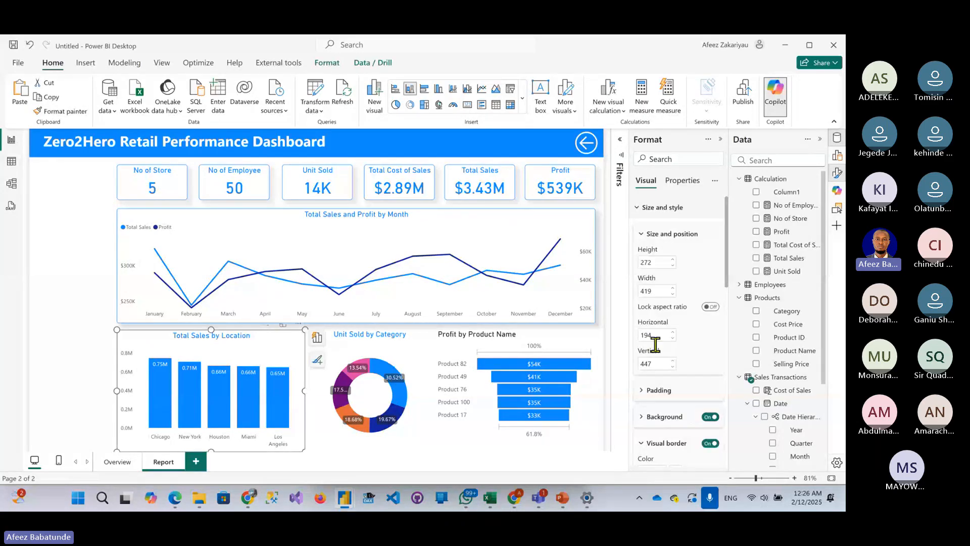
{"action": "scroll", "coordinate": [676, 401], "scroll_direction": "down", "scroll_amount": 1}
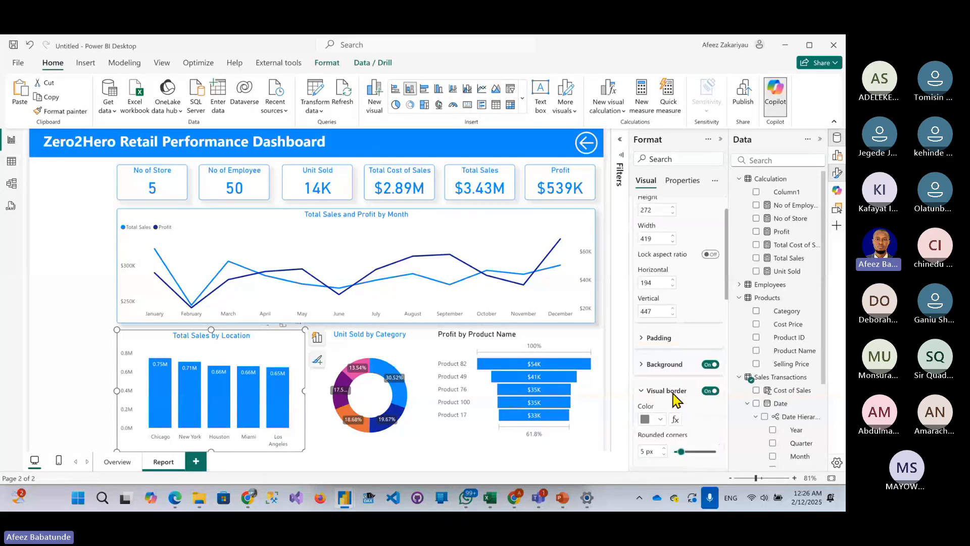
{"action": "scroll", "coordinate": [675, 401], "scroll_direction": "down", "scroll_amount": 2}
{"action": "left_click", "coordinate": [660, 307]}
{"action": "left_click", "coordinate": [662, 263]}
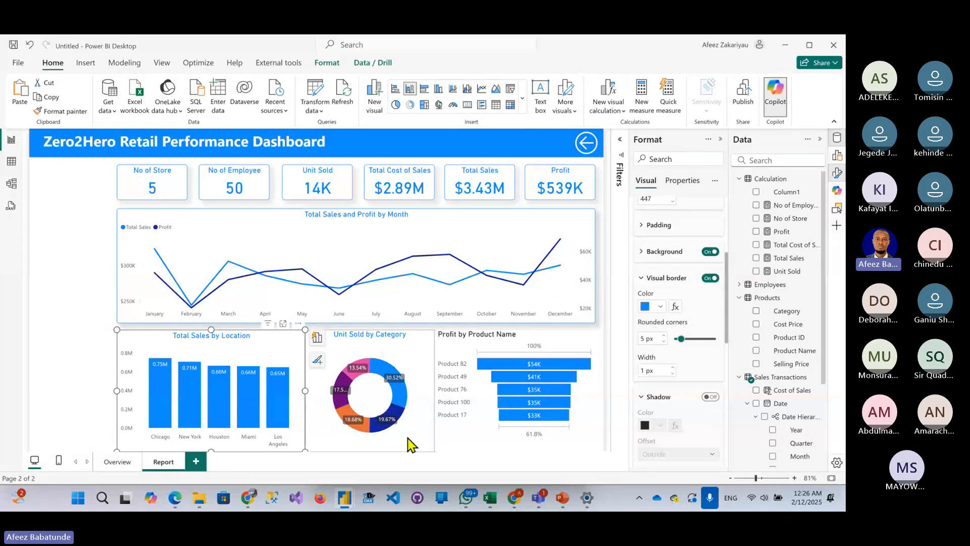
- Turn on a blue visual border with 5 px rounded corners for the Unit Sold by Category donut chart
{"action": "left_click", "coordinate": [424, 359]}
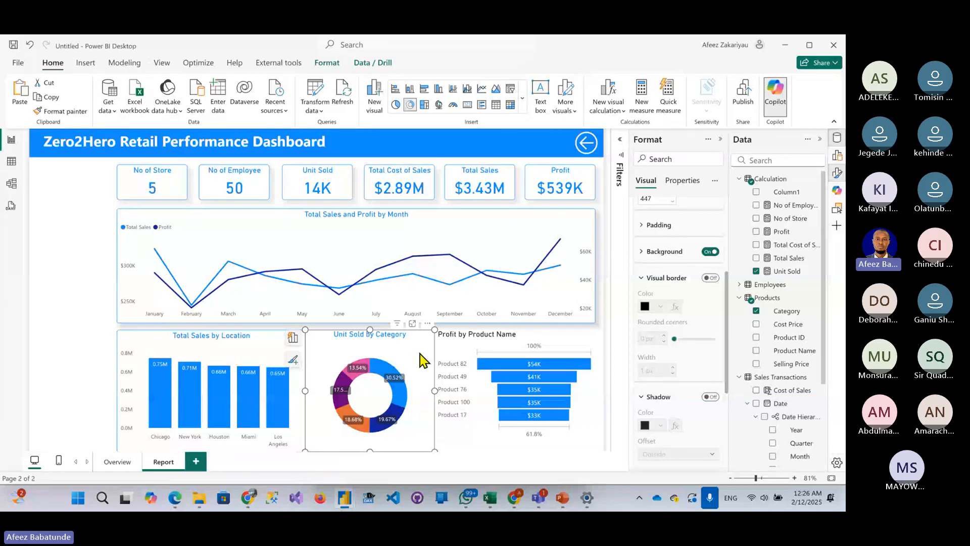
{"action": "left_click", "coordinate": [711, 278]}
{"action": "left_click", "coordinate": [660, 306]}
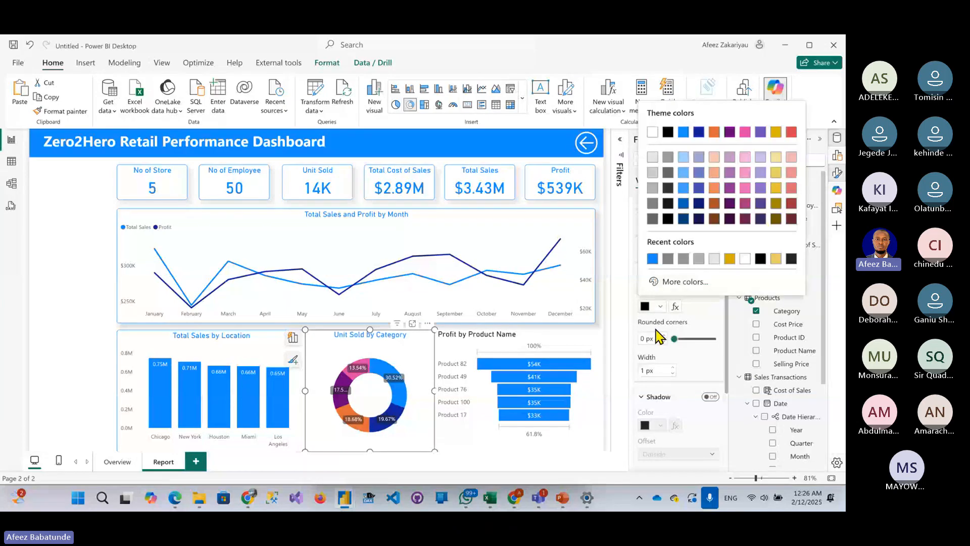
{"action": "left_click", "coordinate": [653, 259]}
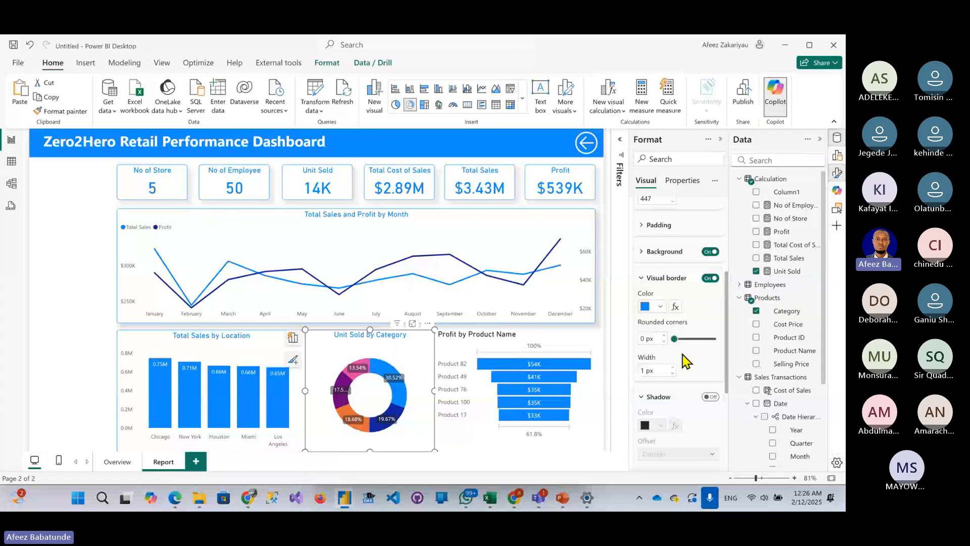
{"action": "left_click", "coordinate": [665, 336]}
{"action": "left_click", "coordinate": [665, 336]}
{"action": "left_click", "coordinate": [665, 336]}
{"action": "left_click", "coordinate": [665, 341]}
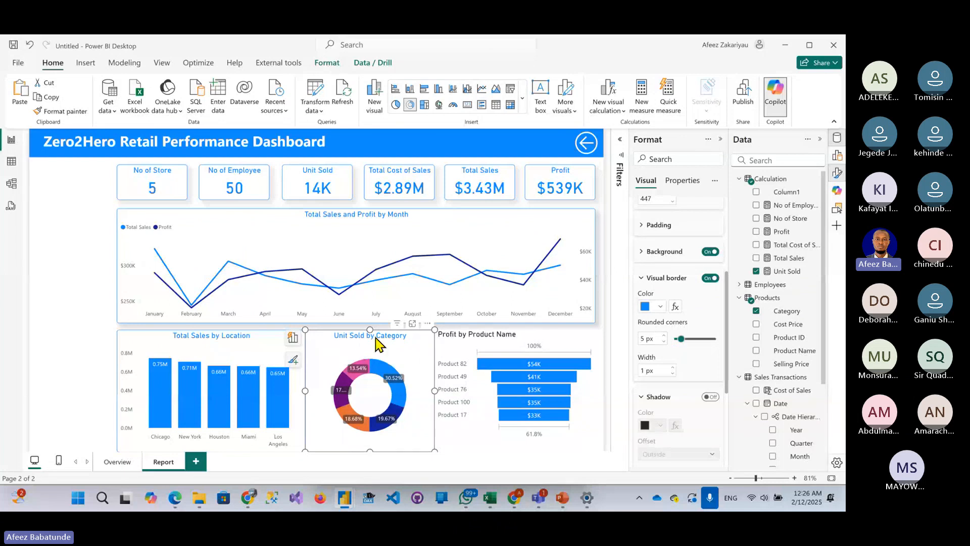
- Slightly reduce the height of the Unit Sold by Category donut chart by raising its lower edge
{"action": "left_click", "coordinate": [461, 369]}
{"action": "left_click_drag", "start_coordinate": [515, 440], "coordinate": [496, 451]}
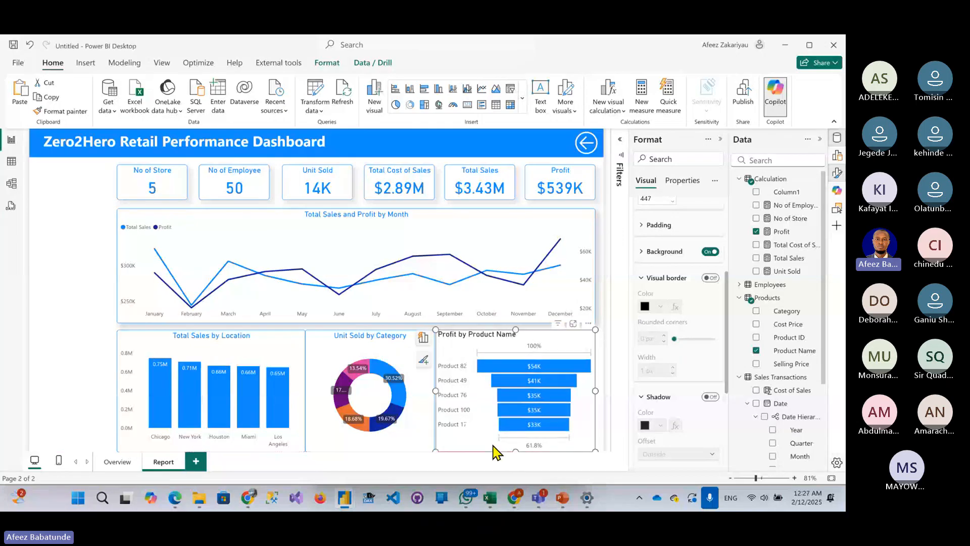
{"action": "left_click", "coordinate": [370, 448]}
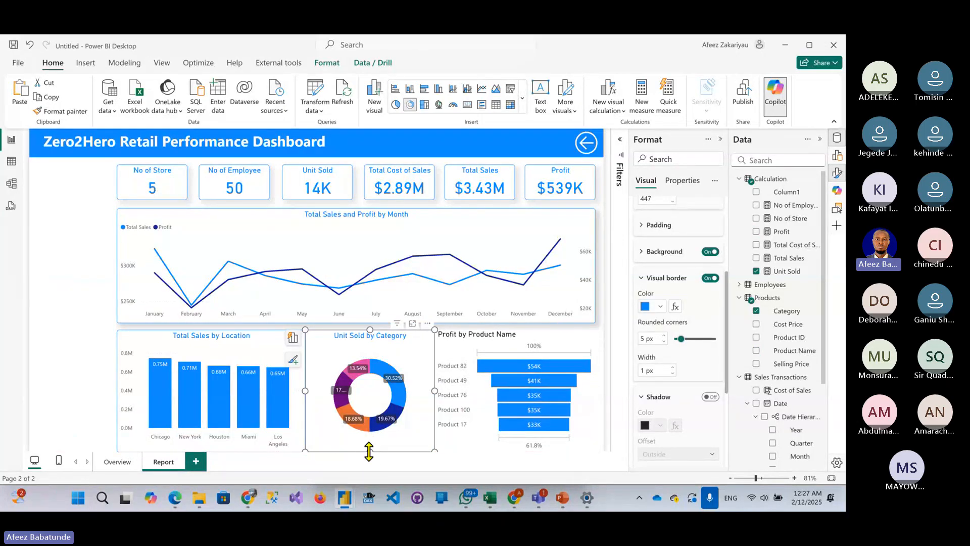
{"action": "left_click_drag", "start_coordinate": [371, 450], "coordinate": [369, 451]}
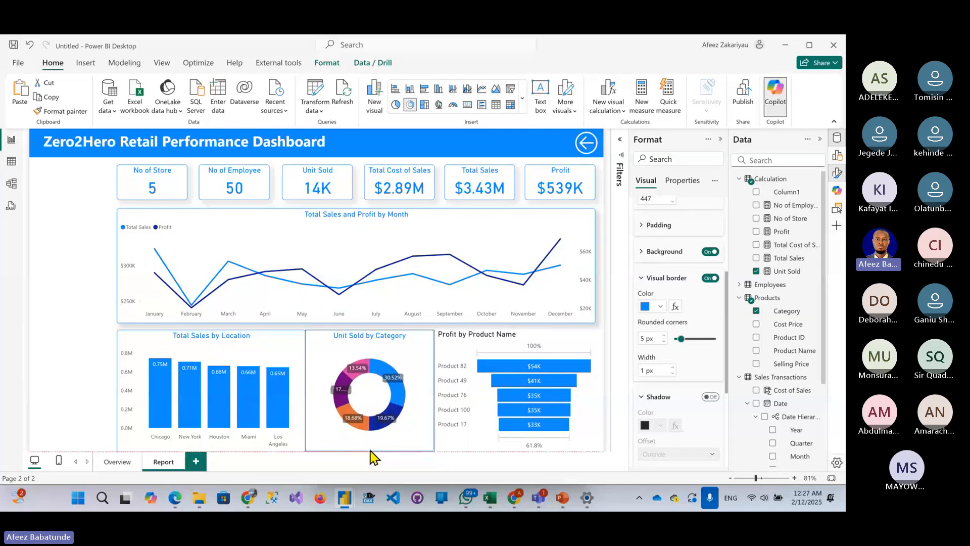
{"action": "left_click", "coordinate": [371, 448]}
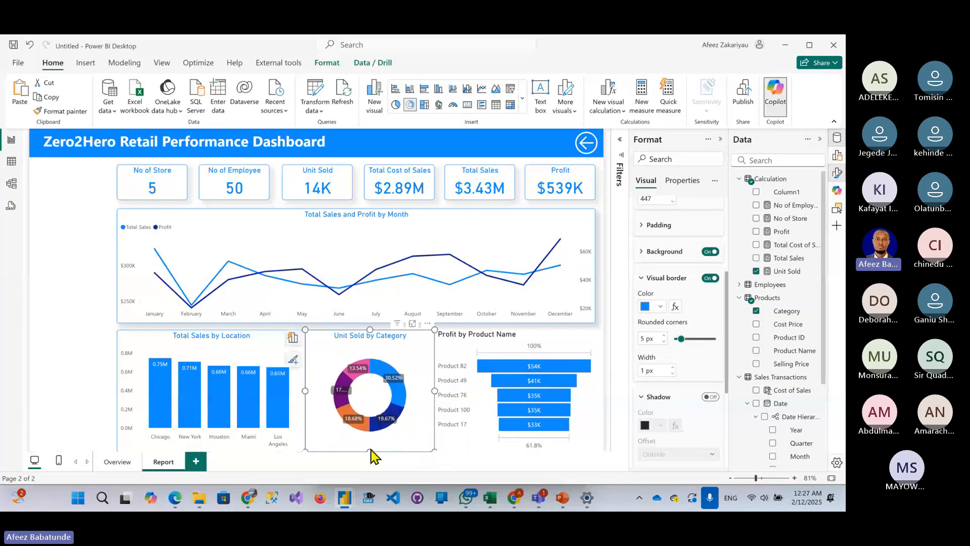
{"action": "left_click_drag", "start_coordinate": [373, 448], "coordinate": [375, 447]}
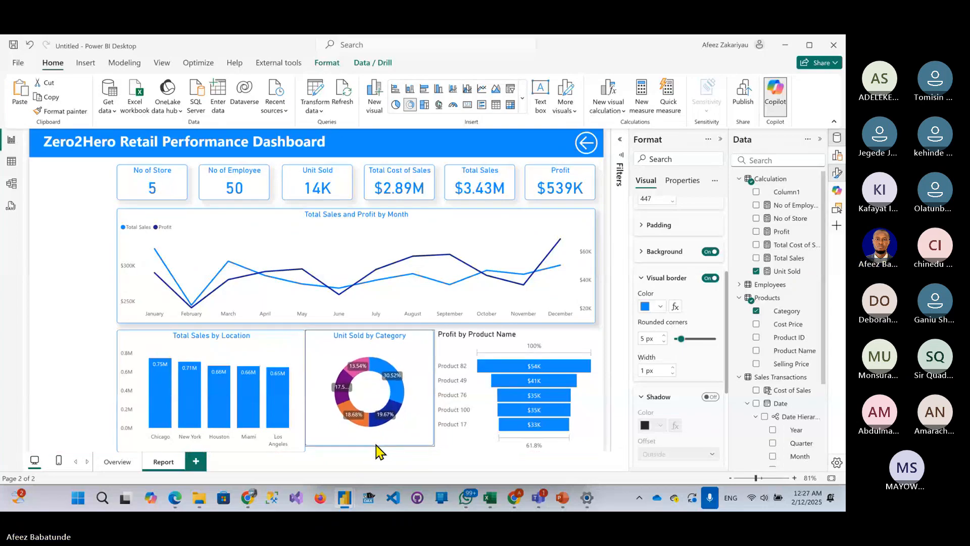
- Shorten and narrow the Total Sales by Location column chart, and shift the donut chart slightly left to even out the gaps
{"action": "left_click", "coordinate": [222, 448]}
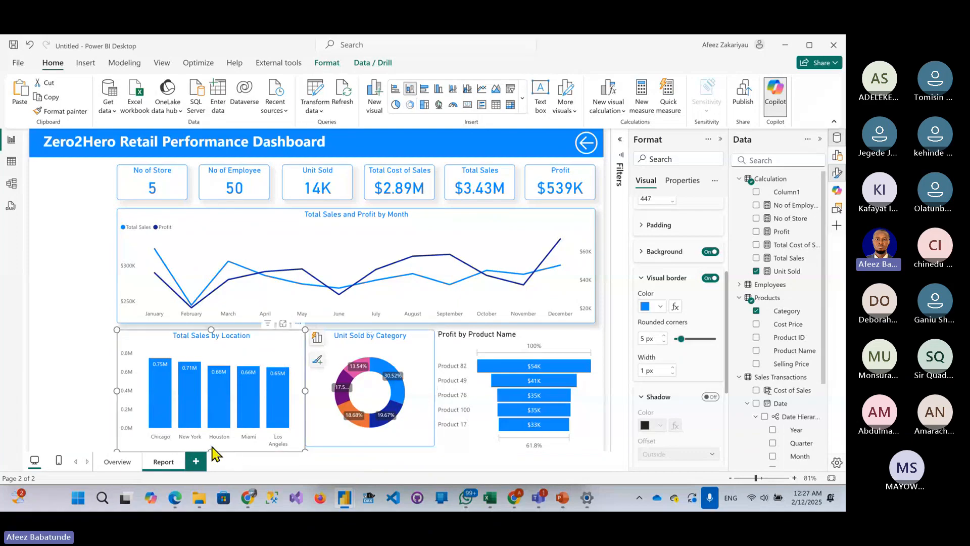
{"action": "left_click_drag", "start_coordinate": [212, 447], "coordinate": [216, 446]}
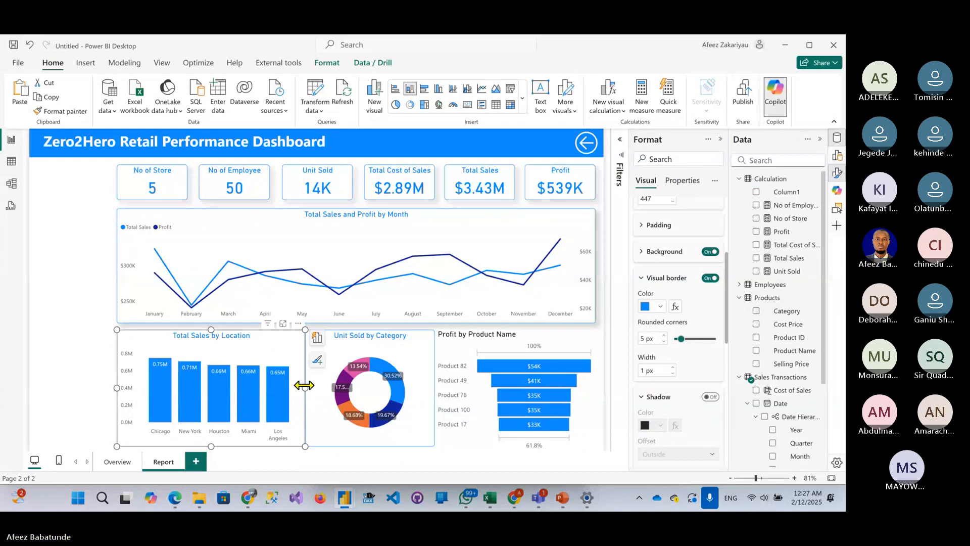
{"action": "left_click_drag", "start_coordinate": [305, 386], "coordinate": [297, 386]}
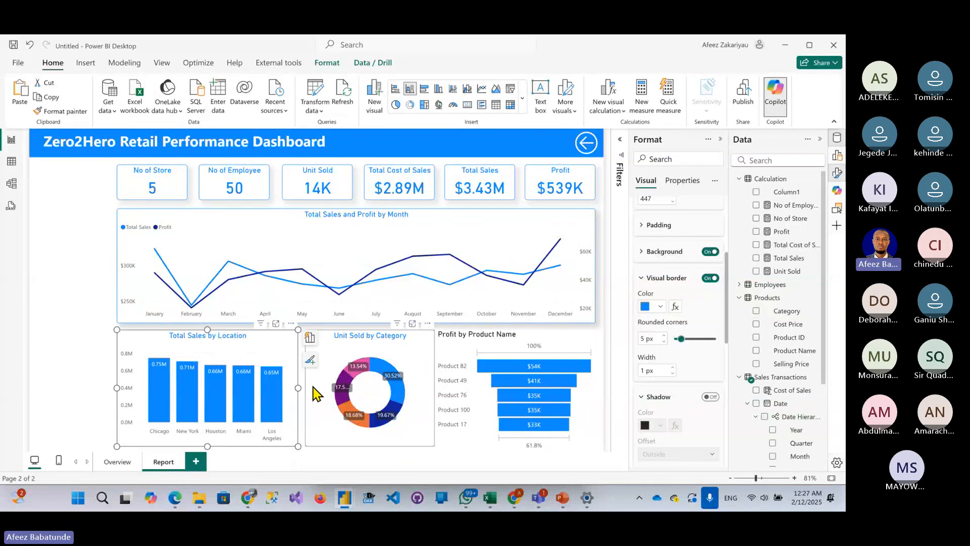
{"action": "left_click", "coordinate": [314, 394]}
{"action": "left_click_drag", "start_coordinate": [315, 394], "coordinate": [311, 394]}
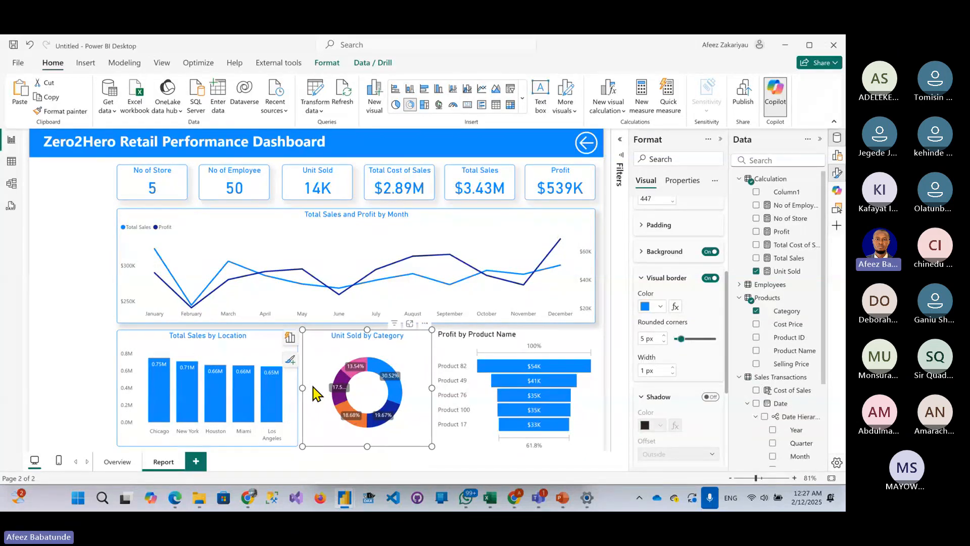
- Turn on the shadow for the Profit by Product Name funnel chart and set the shadow color to gray
{"action": "left_click", "coordinate": [485, 437]}
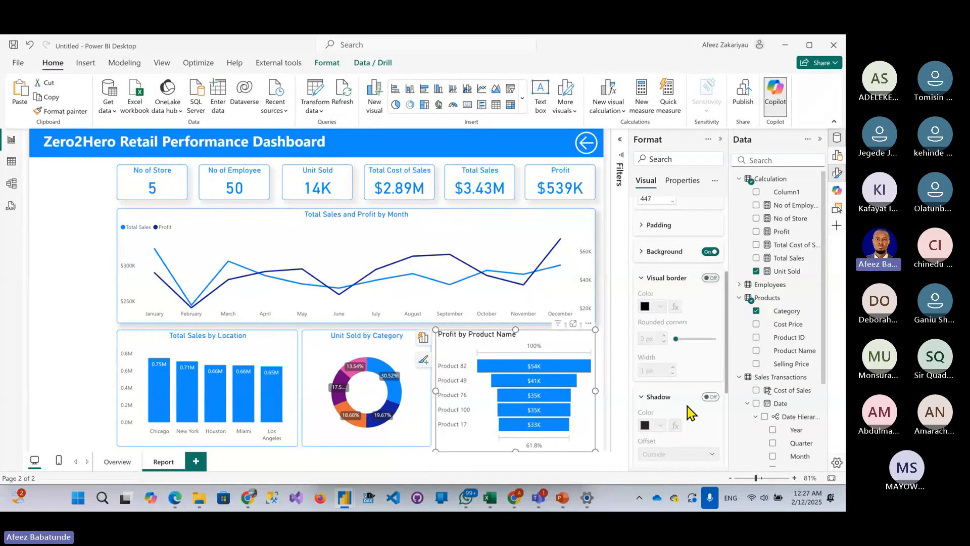
{"action": "left_click", "coordinate": [708, 282]}
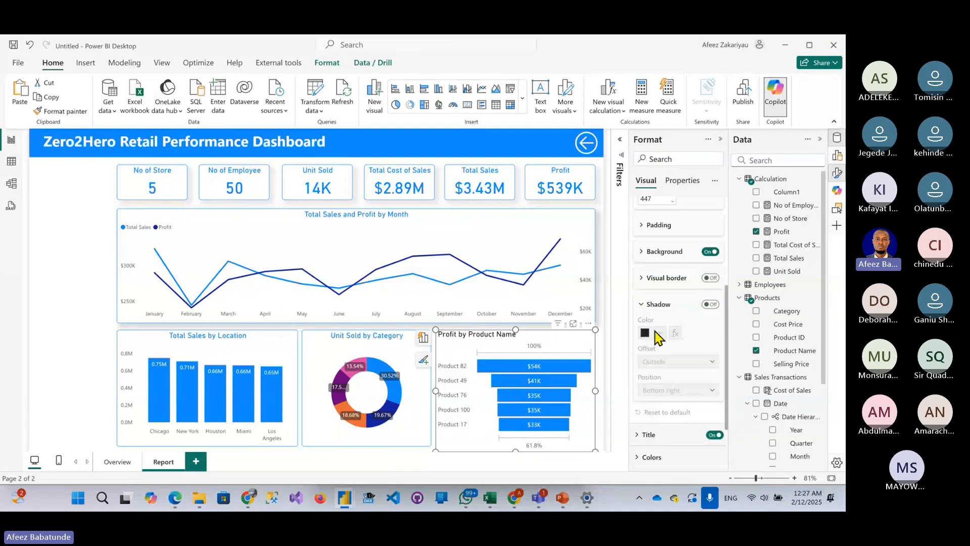
{"action": "left_click", "coordinate": [710, 304]}
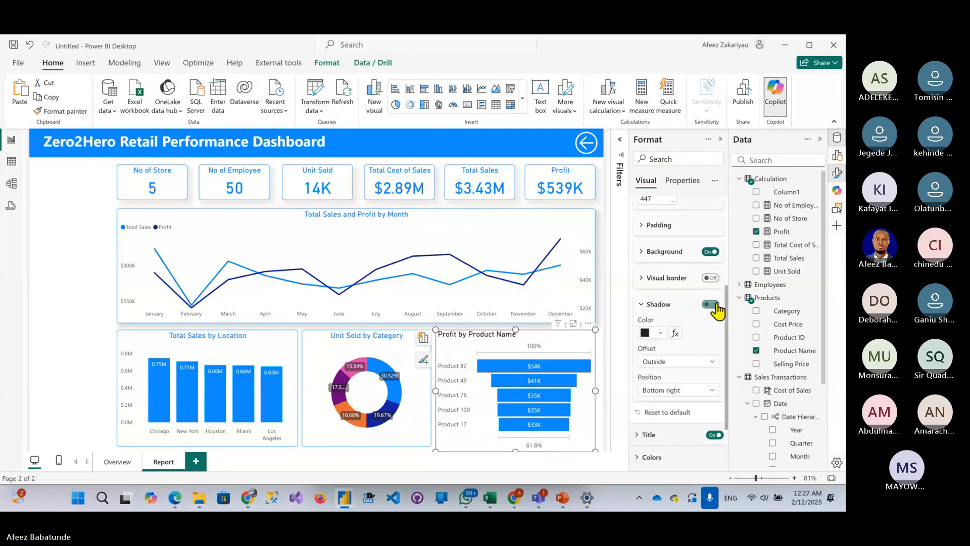
{"action": "left_click", "coordinate": [660, 332]}
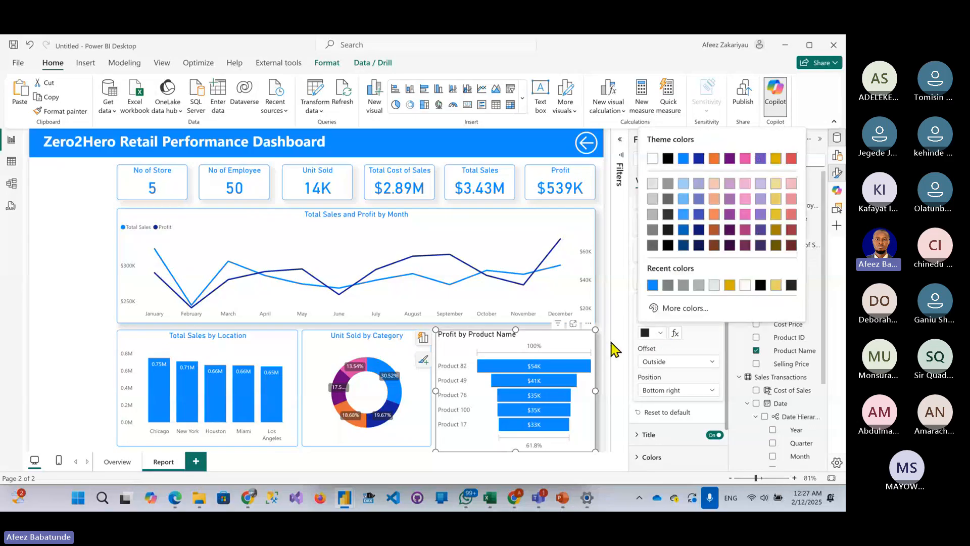
{"action": "left_click", "coordinate": [652, 284]}
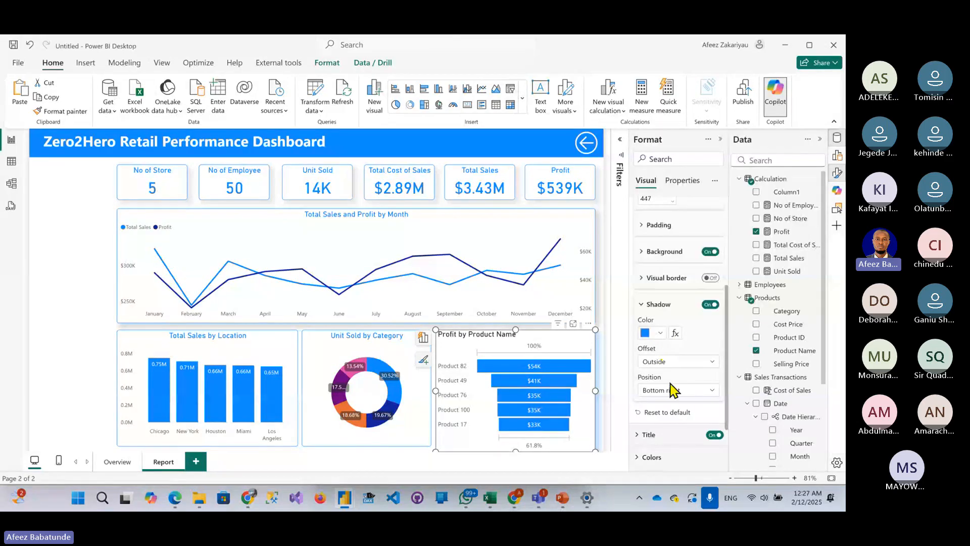
{"action": "left_click", "coordinate": [660, 334]}
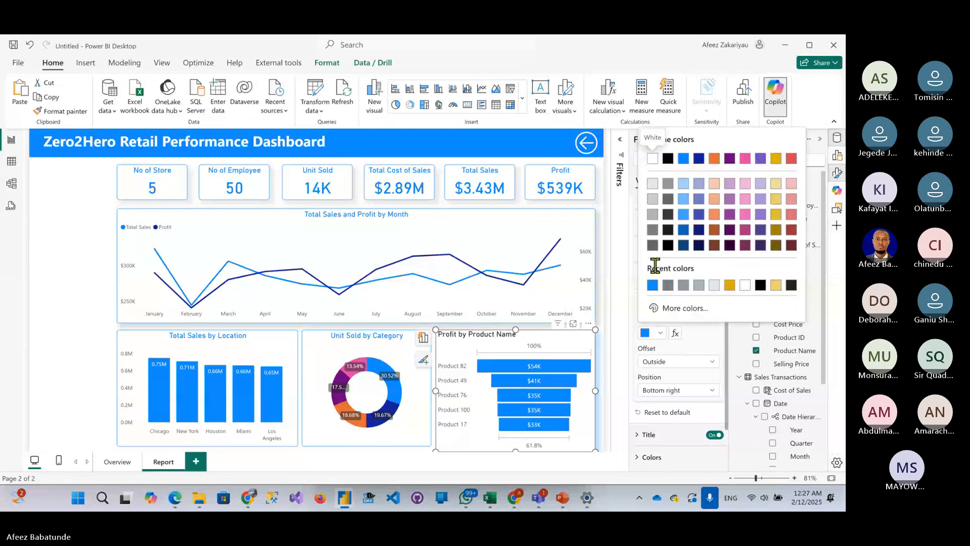
{"action": "left_click", "coordinate": [667, 284]}
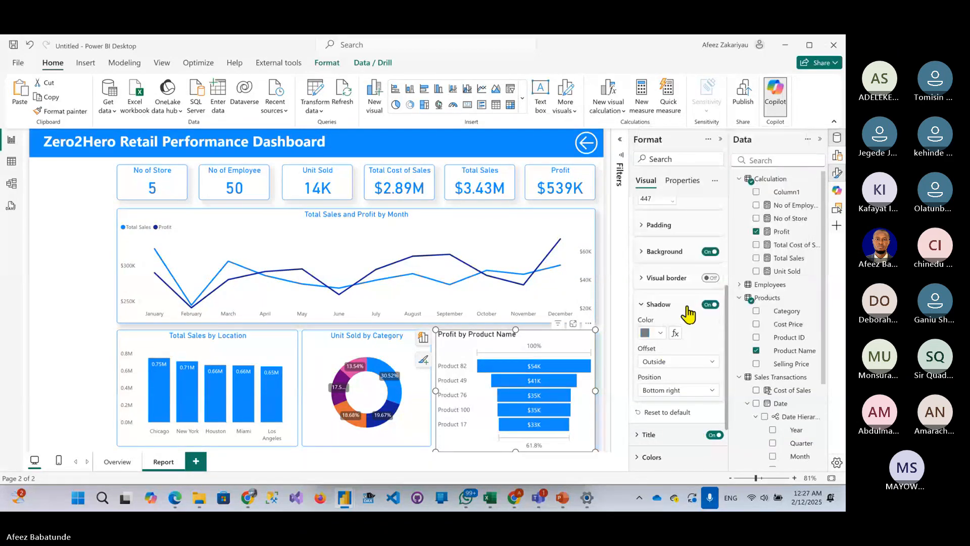
{"action": "left_click", "coordinate": [655, 304]}
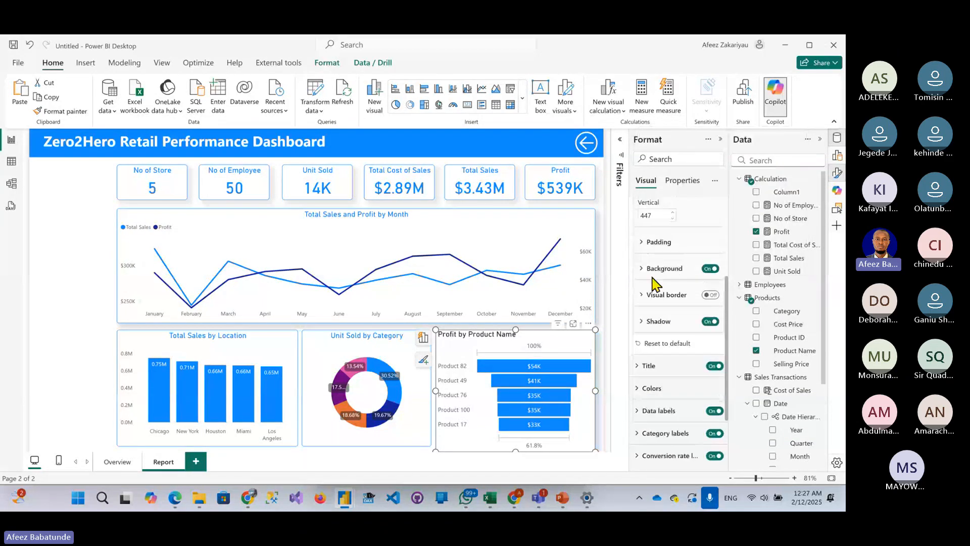
- Turn on a blue visual border with 5 px rounded corners for the Profit by Product Name funnel chart
{"action": "left_click", "coordinate": [704, 302]}
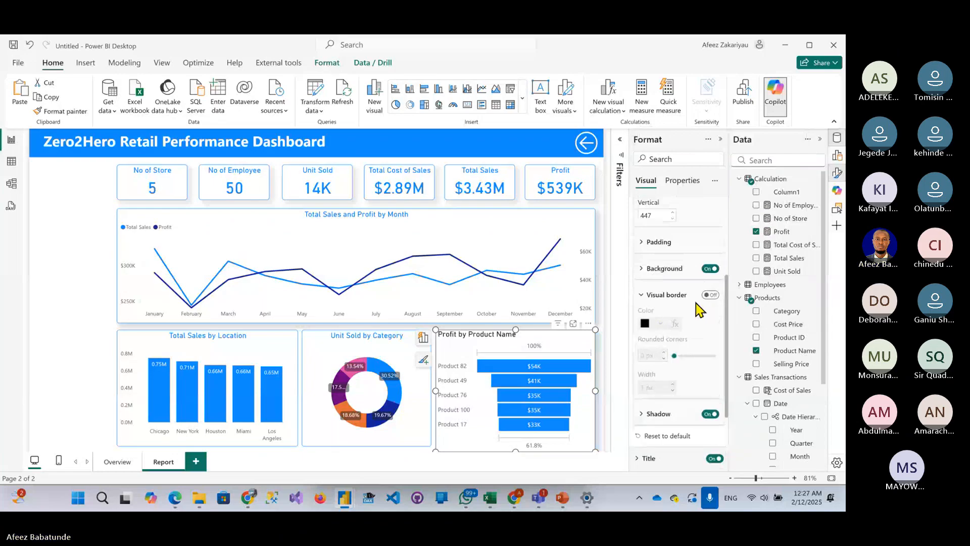
{"action": "left_click", "coordinate": [710, 295]}
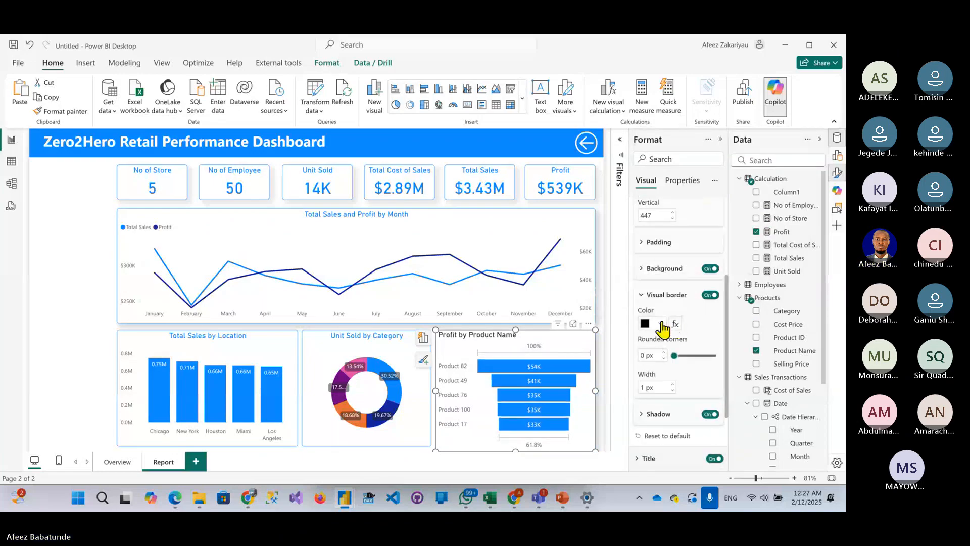
{"action": "left_click", "coordinate": [661, 325]}
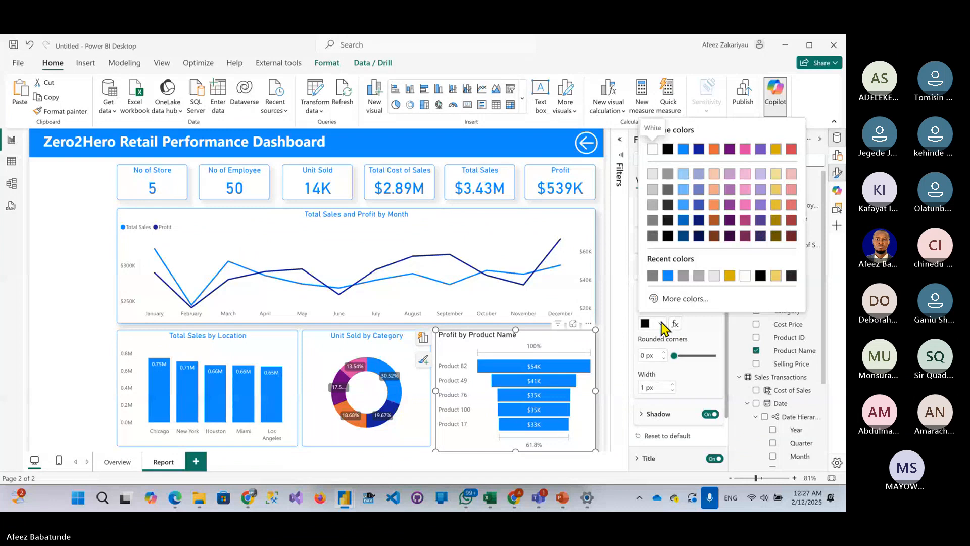
{"action": "left_click", "coordinate": [668, 276]}
{"action": "left_click", "coordinate": [670, 355]}
{"action": "left_click_drag", "start_coordinate": [668, 358], "coordinate": [669, 358]}
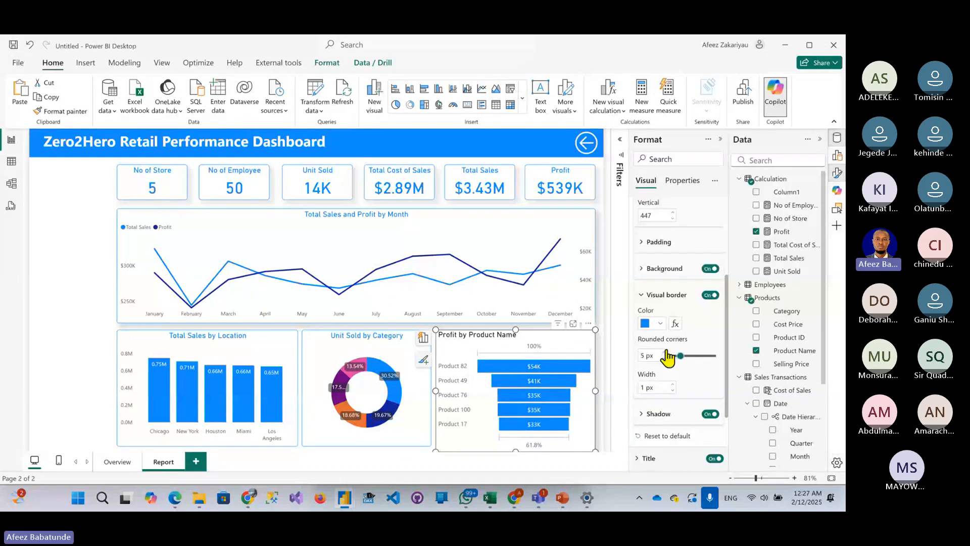
{"action": "left_click", "coordinate": [91, 377]}
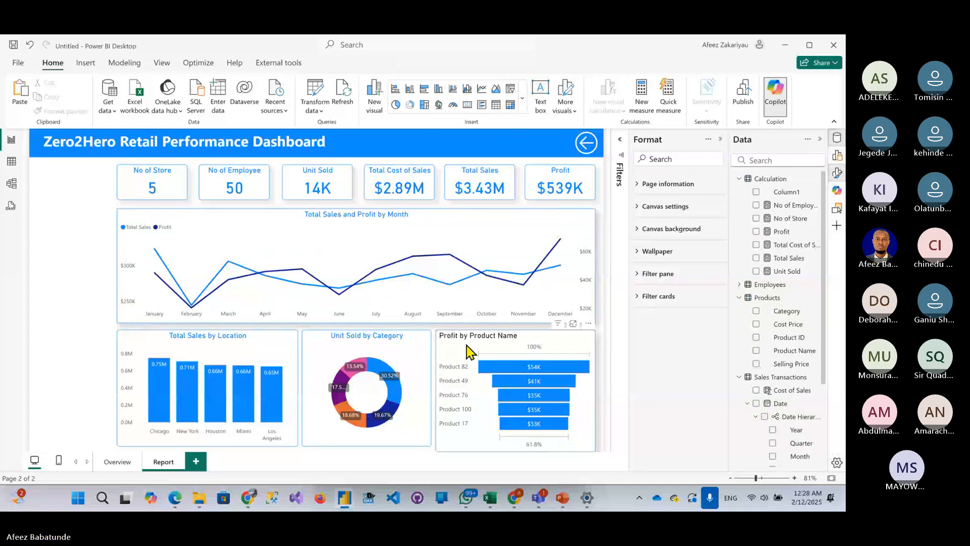
- Center the Profit by Product Name funnel chart's title, set its font size to 11 and color it blue
{"action": "left_click", "coordinate": [573, 331]}
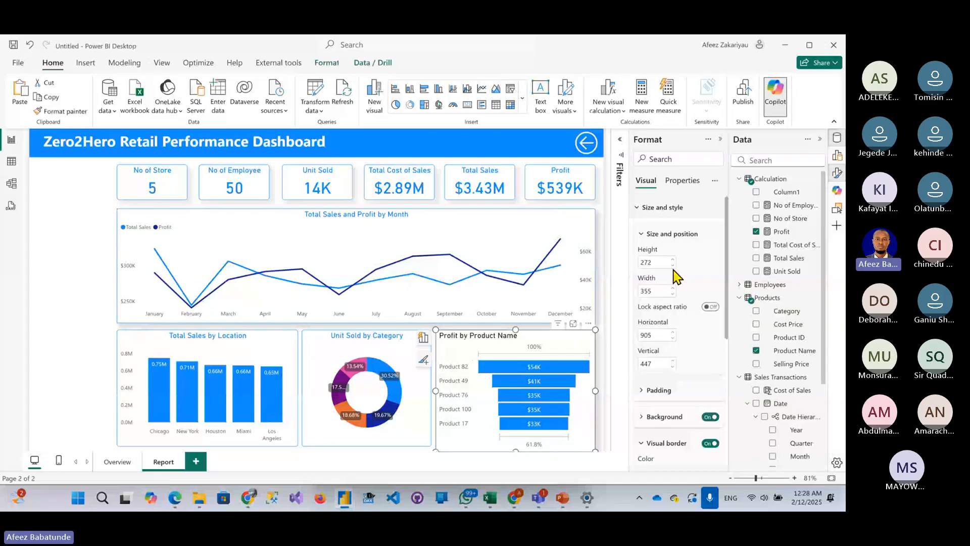
{"action": "left_click", "coordinate": [640, 208]}
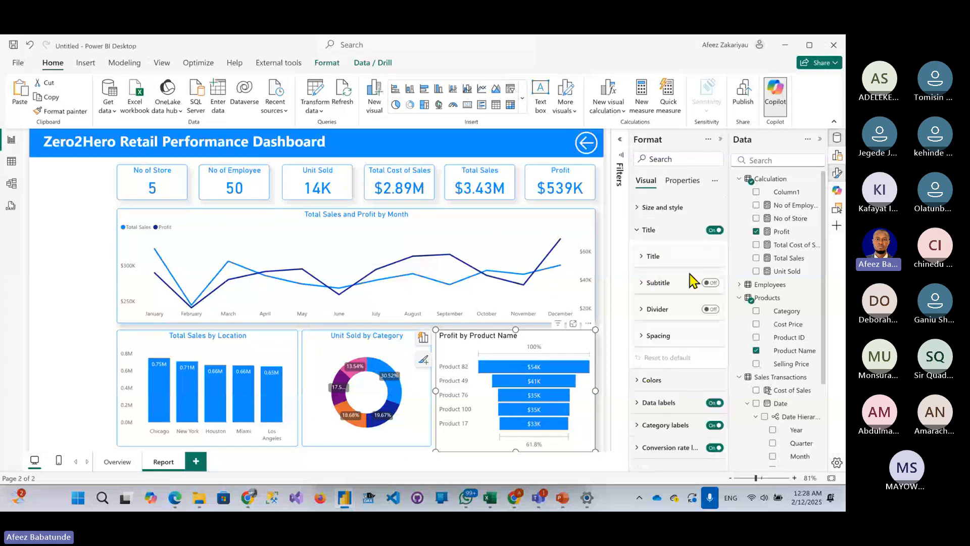
{"action": "left_click", "coordinate": [707, 256]}
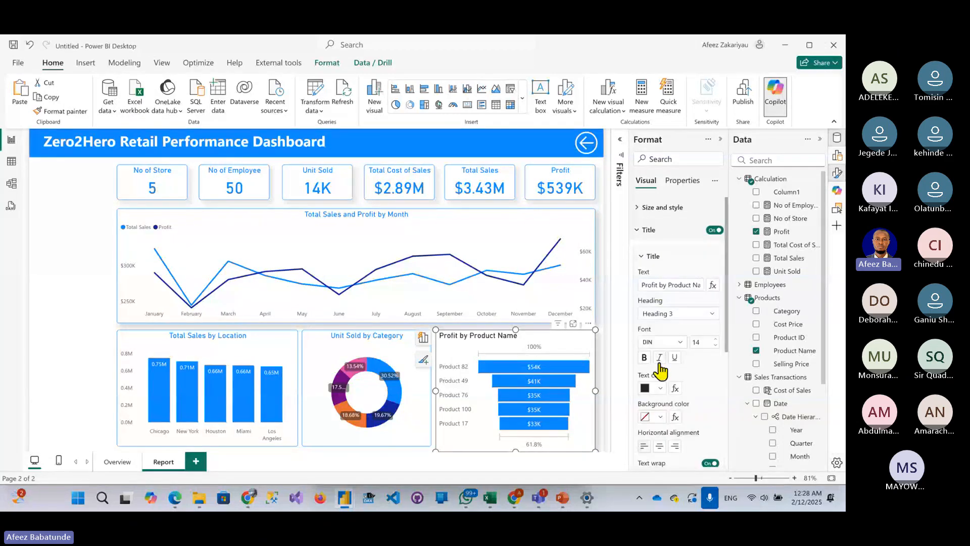
{"action": "left_click", "coordinate": [660, 445]}
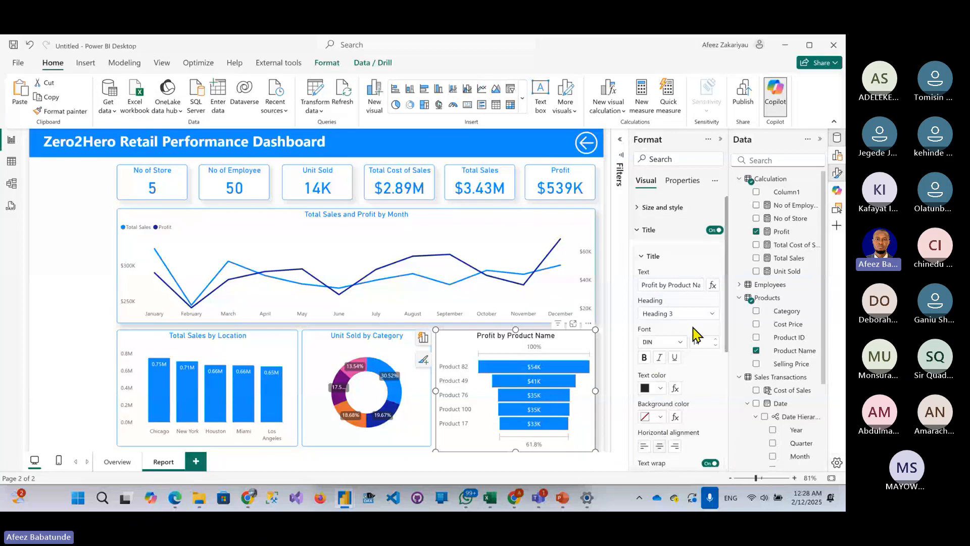
{"action": "left_click", "coordinate": [716, 346]}
{"action": "left_click", "coordinate": [716, 346]}
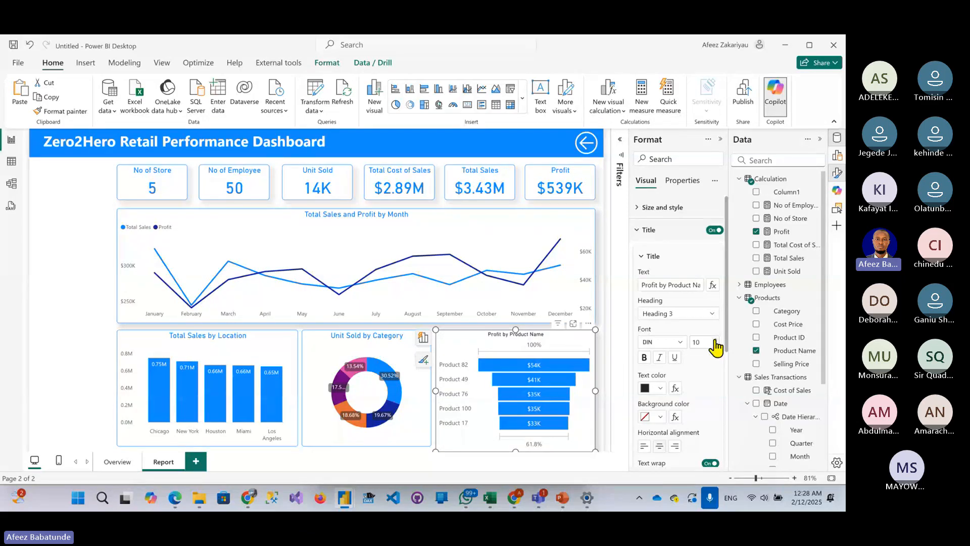
{"action": "left_click", "coordinate": [647, 388]}
{"action": "left_click", "coordinate": [652, 339]}
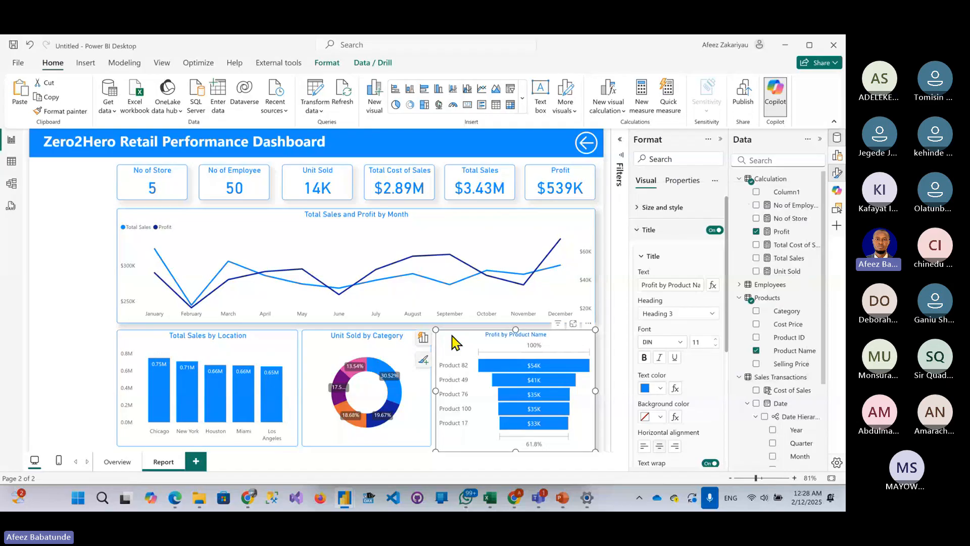
- Set the title font size to 11 for the Unit Sold by Category donut chart and the Total Sales by Location column chart
{"action": "left_click", "coordinate": [375, 340]}
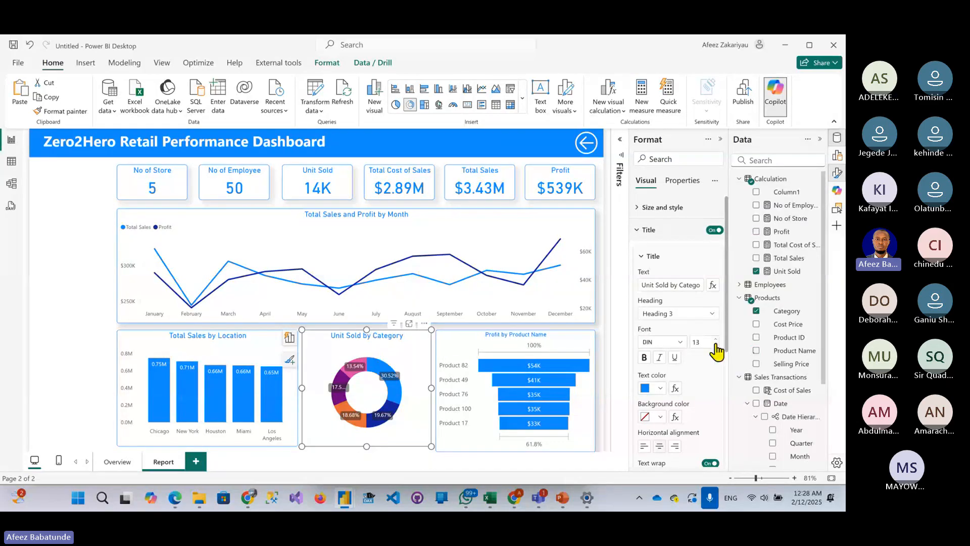
{"action": "left_click", "coordinate": [716, 345]}
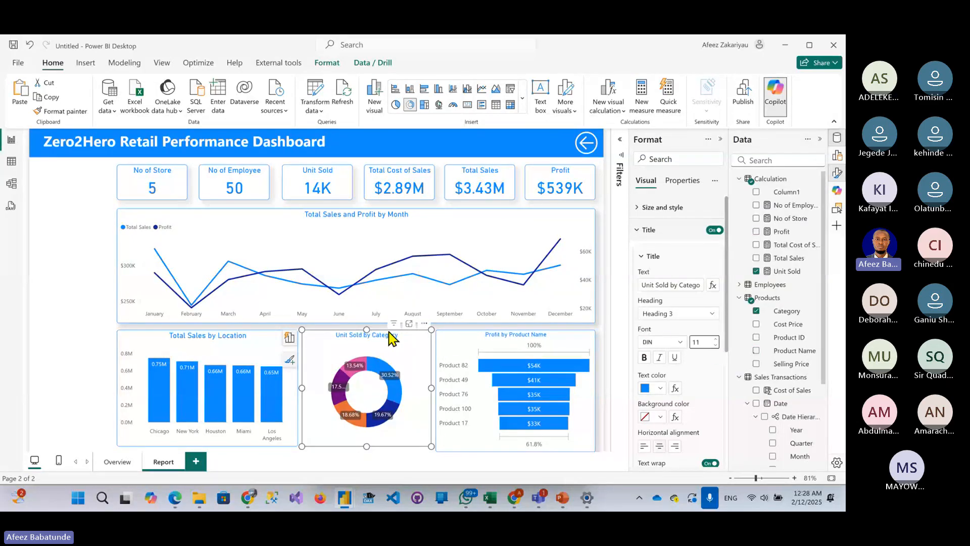
{"action": "left_click", "coordinate": [228, 347]}
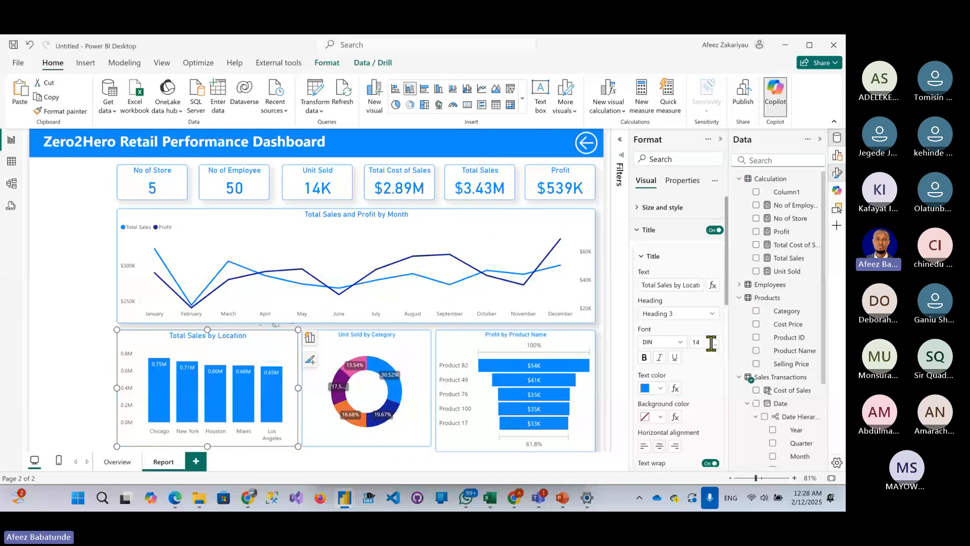
{"action": "triple_click", "coordinate": [714, 345]}
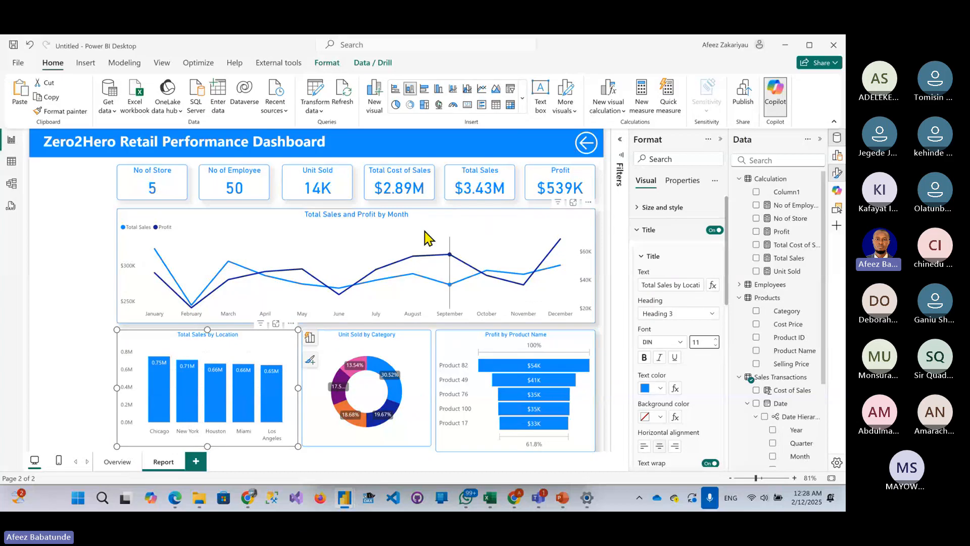
- Reduce the title font size of the Total Sales and Profit by Month line chart to match the lower charts
{"action": "left_click", "coordinate": [416, 232]}
{"action": "left_click", "coordinate": [715, 346]}
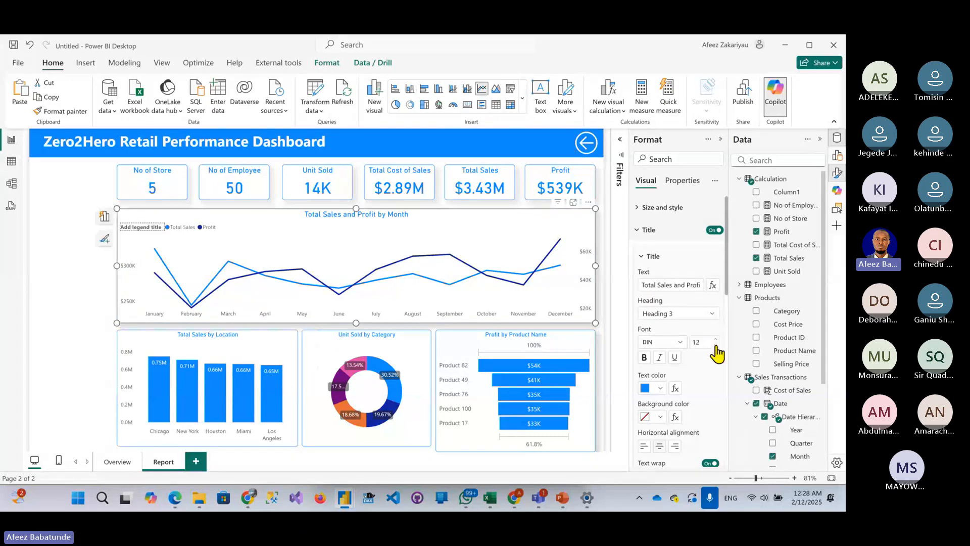
{"action": "left_click", "coordinate": [71, 241]}
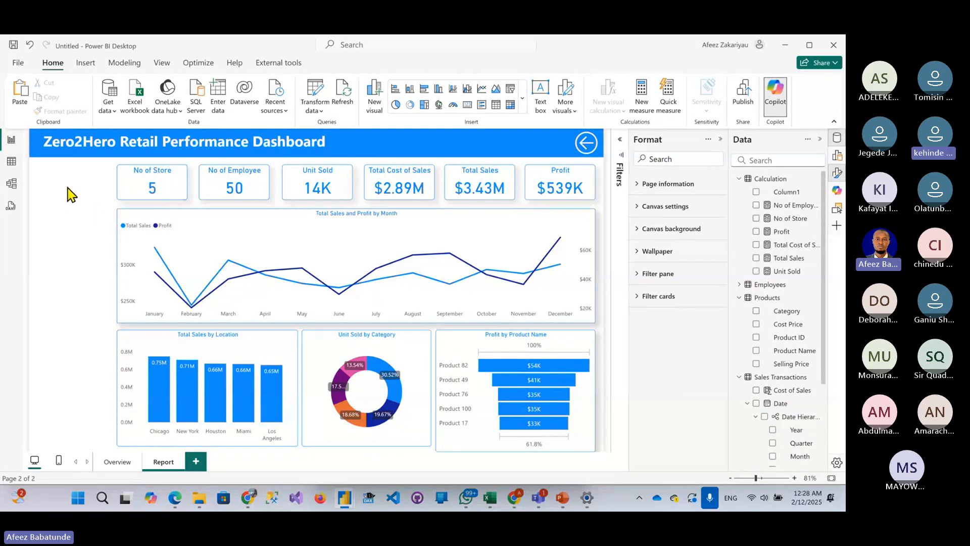
- Collapse the Calculation, Products and Sales Transactions tables in the field list
{"action": "left_click", "coordinate": [744, 180]}
{"action": "left_click", "coordinate": [740, 179]}
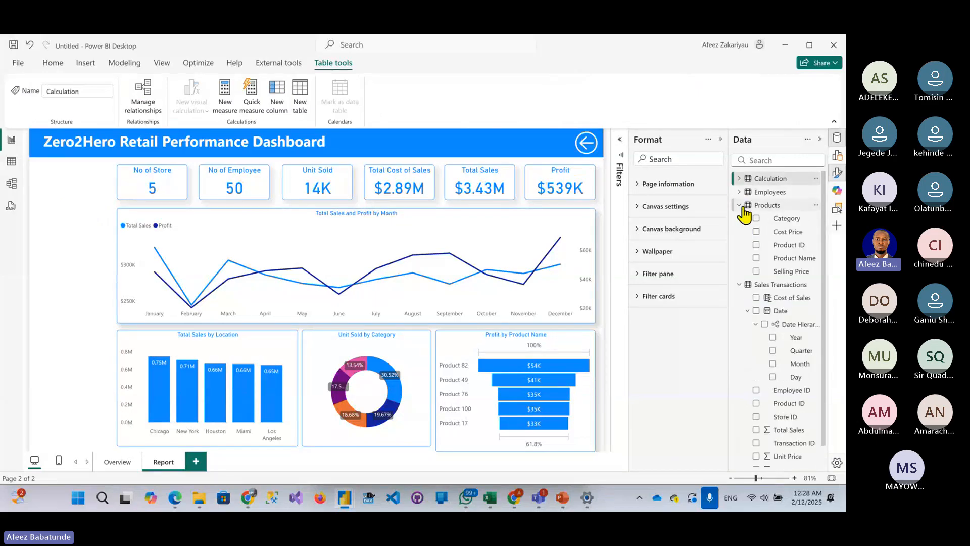
{"action": "left_click", "coordinate": [740, 206]}
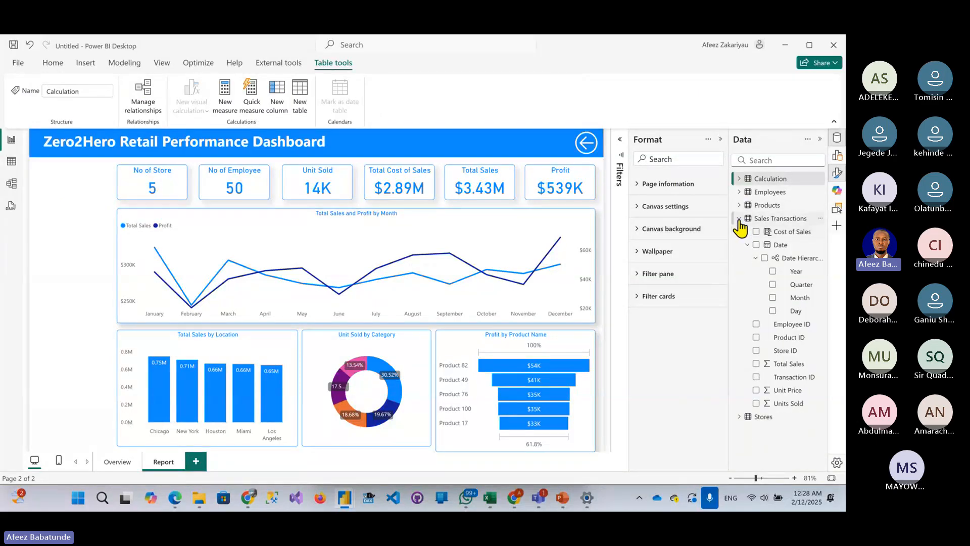
{"action": "left_click", "coordinate": [739, 219]}
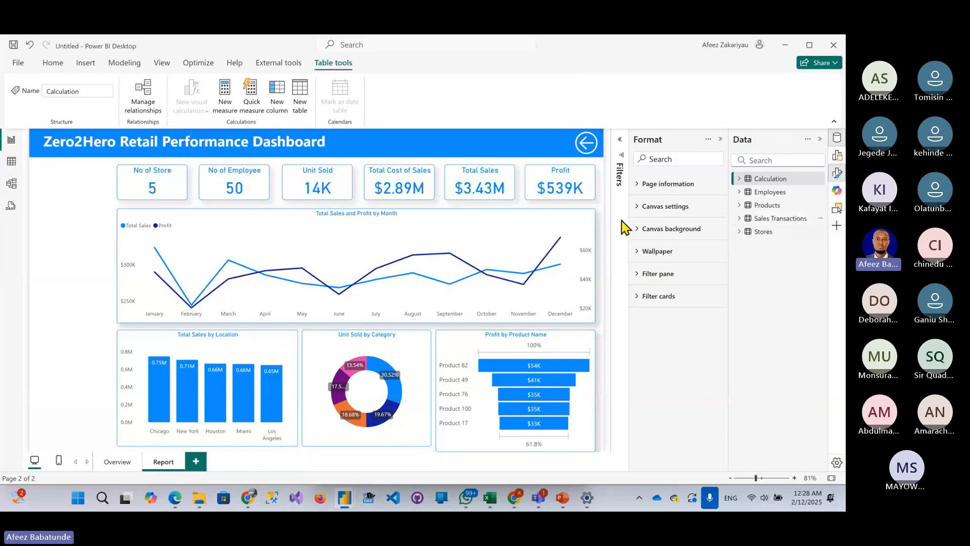
- Add a slicer to the report page using the Employee Name field from the Employees table
{"action": "left_click", "coordinate": [720, 139]}
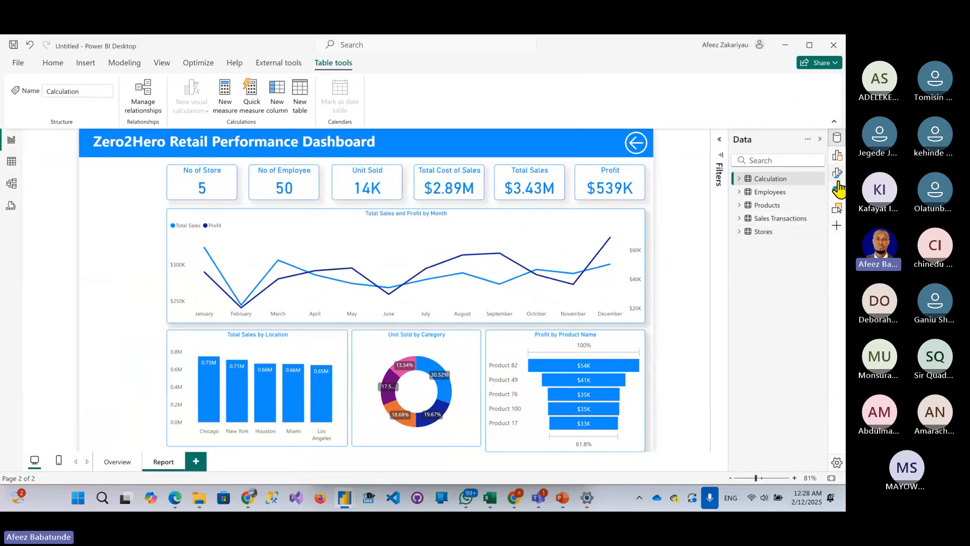
{"action": "left_click", "coordinate": [837, 155]}
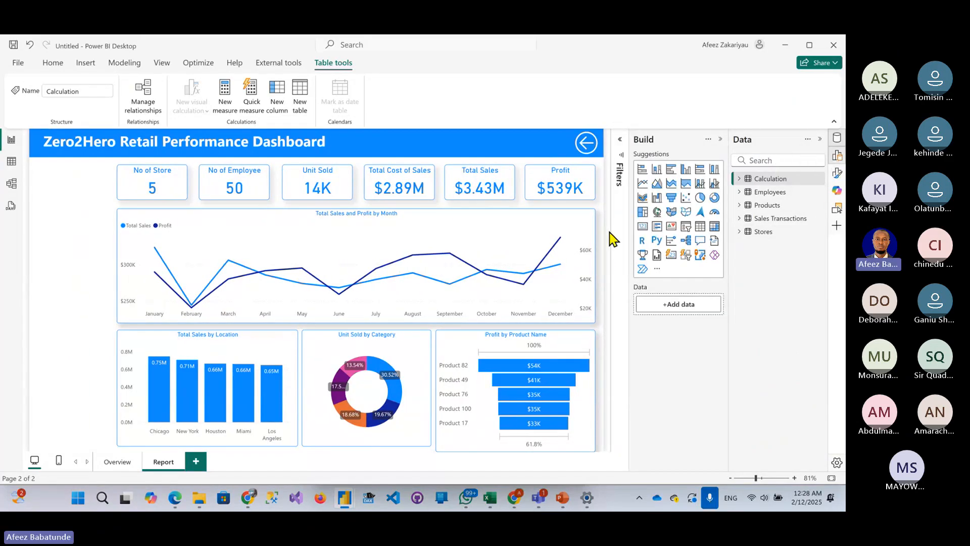
{"action": "left_click", "coordinate": [61, 271]}
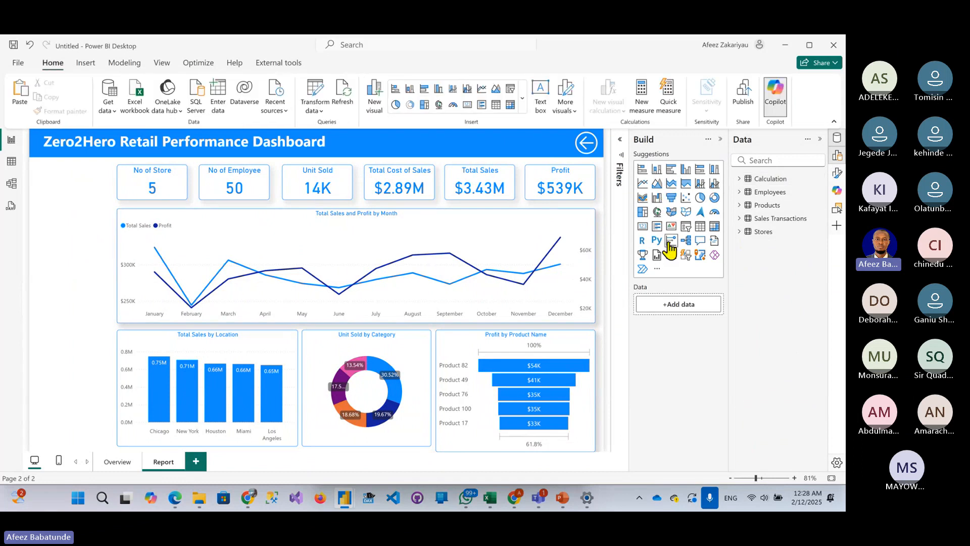
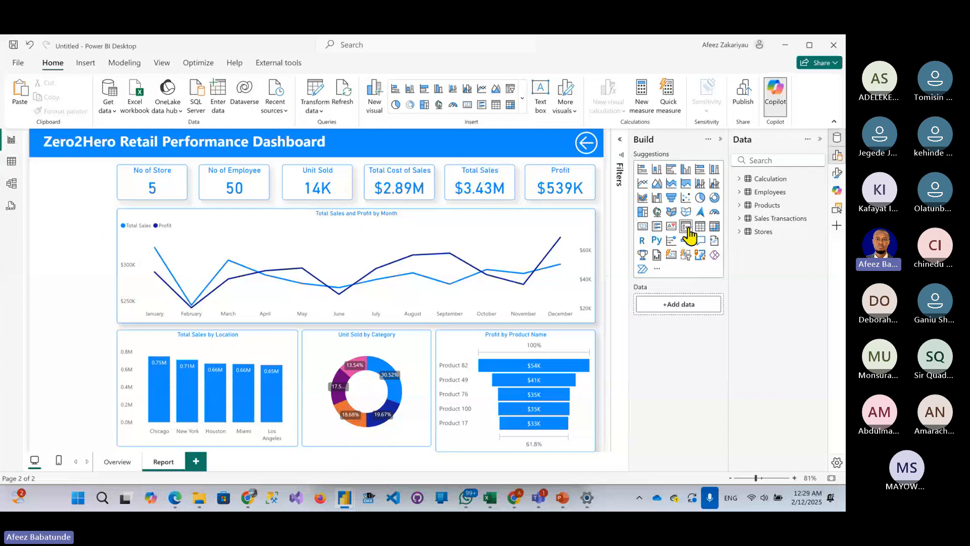
{"action": "left_click", "coordinate": [687, 232]}
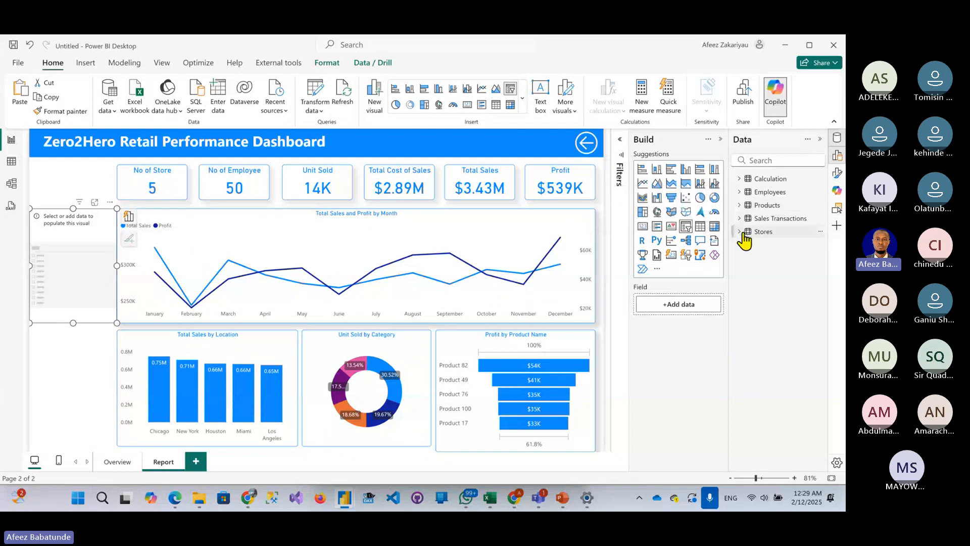
{"action": "left_click", "coordinate": [740, 192]}
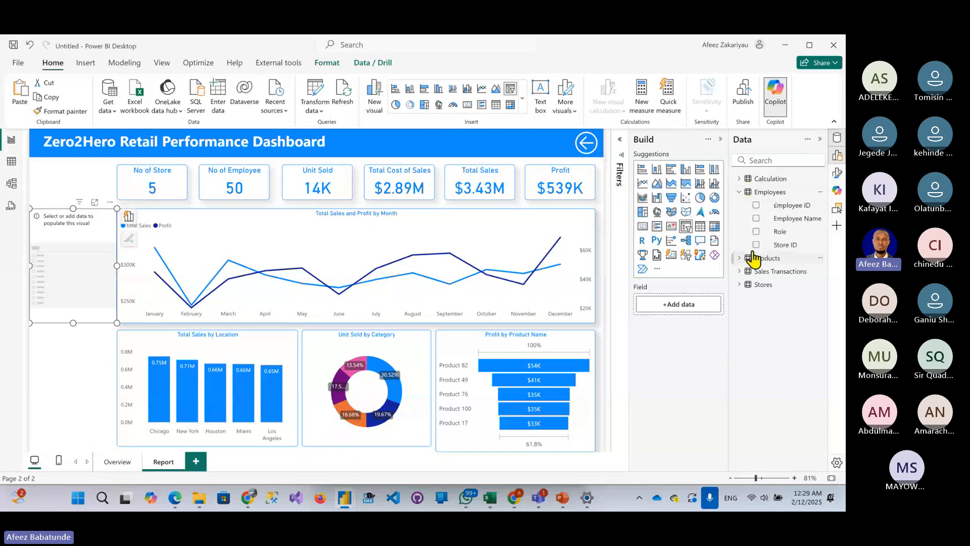
{"action": "left_click", "coordinate": [757, 218]}
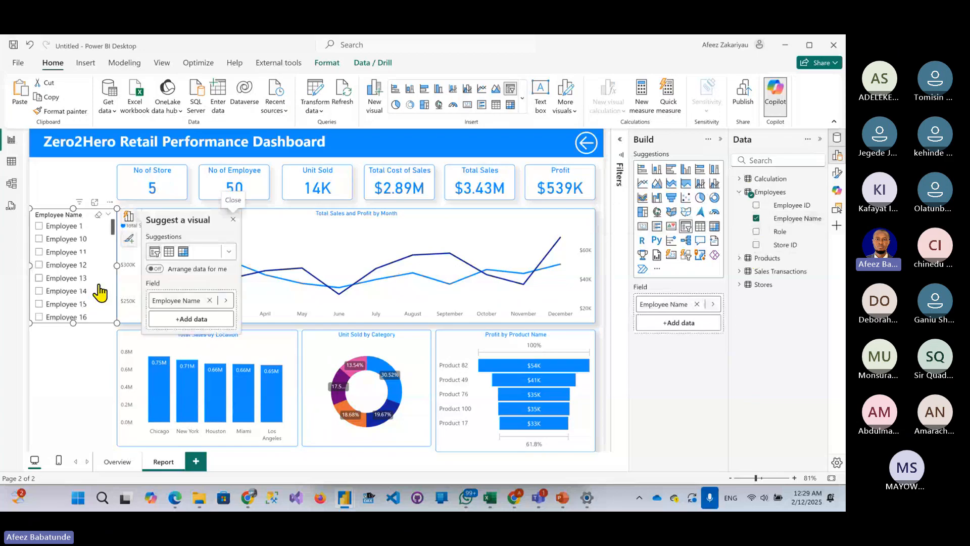
- Narrow and reposition the Employee Name slicer beside the visuals, stretching it from the top of the KPI cards to the bottom of the column chart
{"action": "left_click_drag", "start_coordinate": [71, 322], "coordinate": [53, 443]}
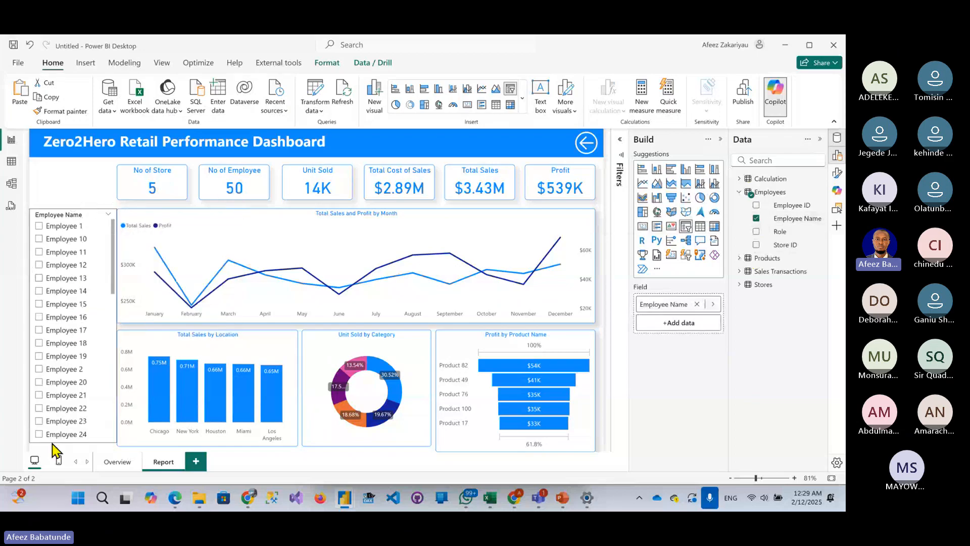
{"action": "left_click_drag", "start_coordinate": [76, 210], "coordinate": [79, 171]}
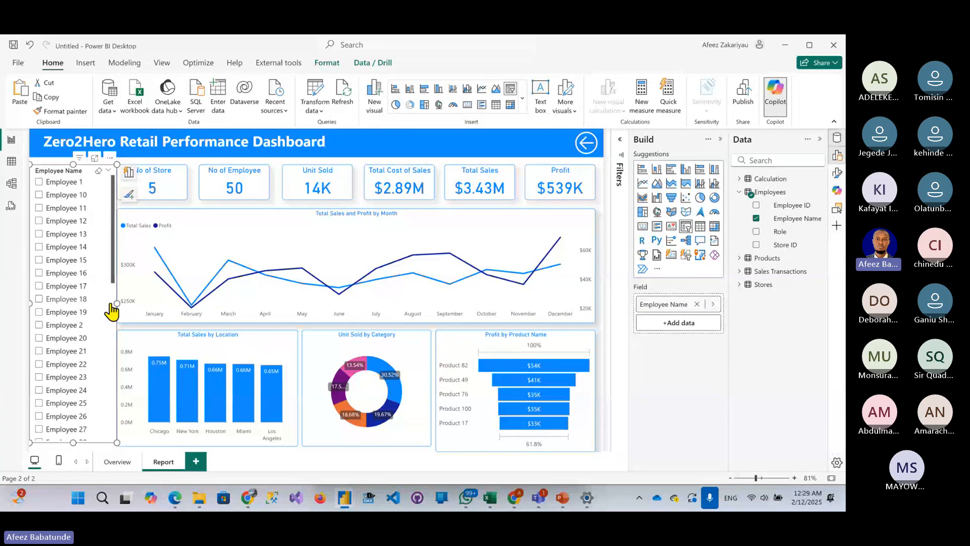
{"action": "left_click_drag", "start_coordinate": [109, 304], "coordinate": [109, 311]}
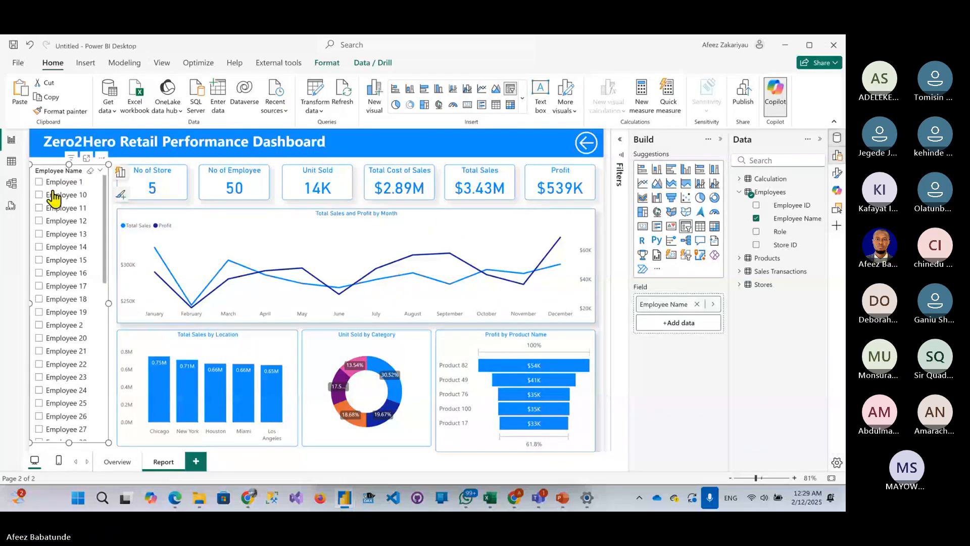
{"action": "left_click", "coordinate": [113, 298]}
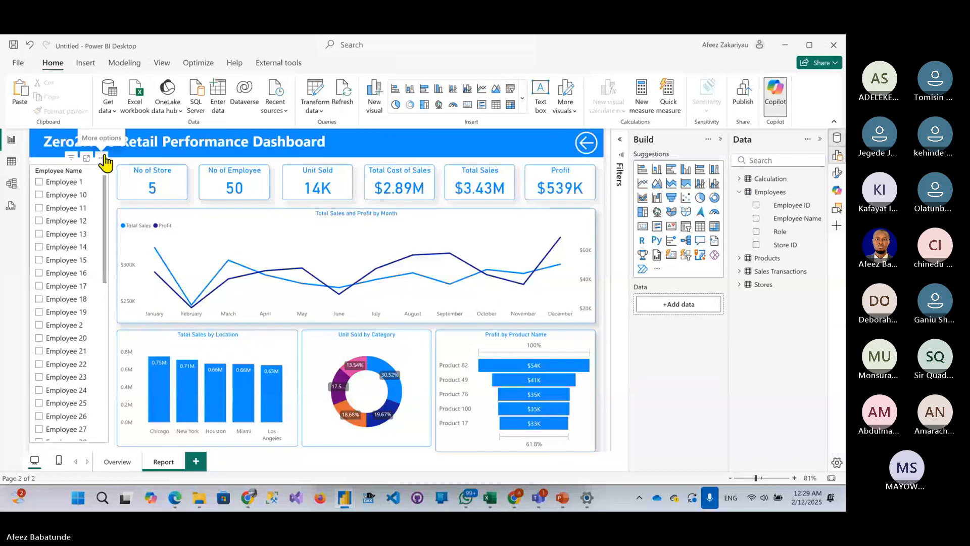
{"action": "left_click", "coordinate": [68, 173]}
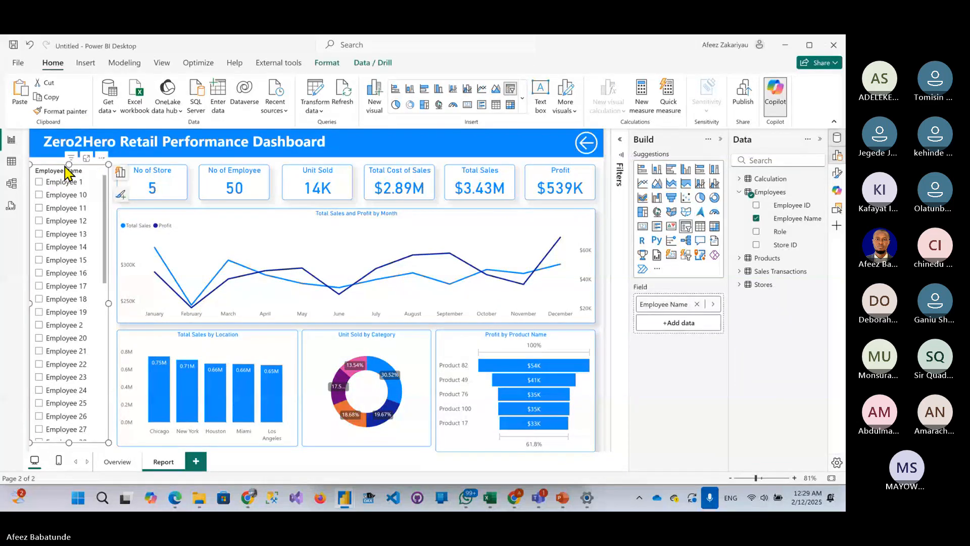
{"action": "left_click_drag", "start_coordinate": [66, 172], "coordinate": [69, 171]}
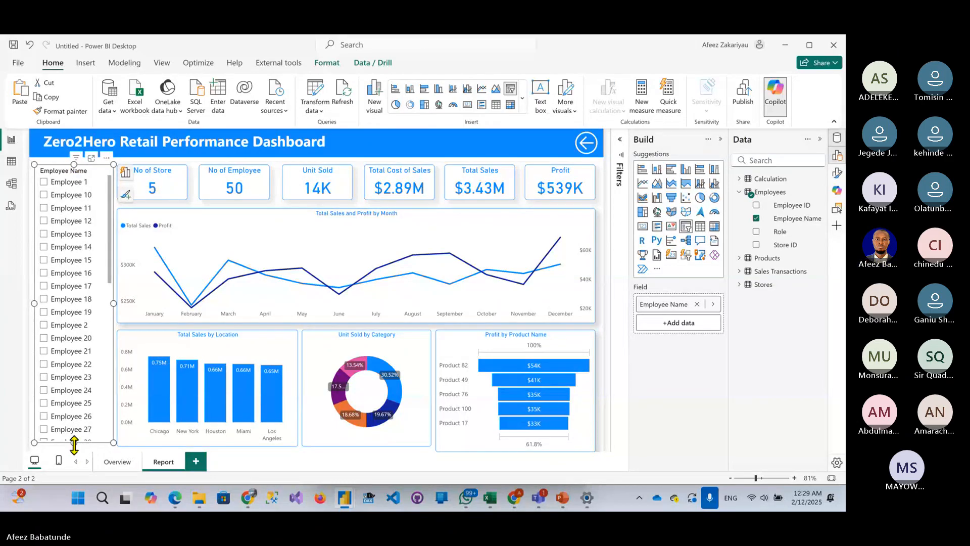
{"action": "left_click_drag", "start_coordinate": [74, 443], "coordinate": [75, 450]}
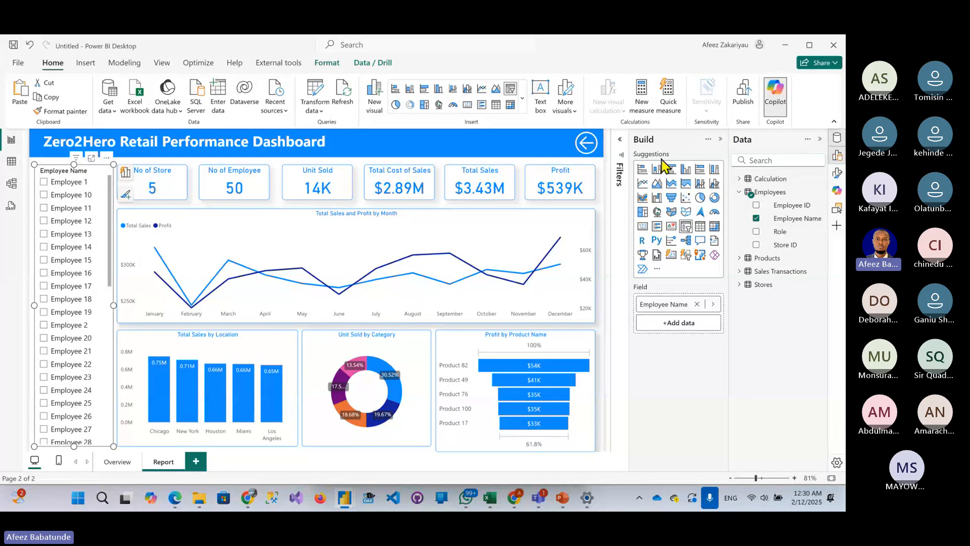
- Turn off the Employee Name slicer's header, set its style to Tile and look through the employee tiles
{"action": "left_click", "coordinate": [720, 141]}
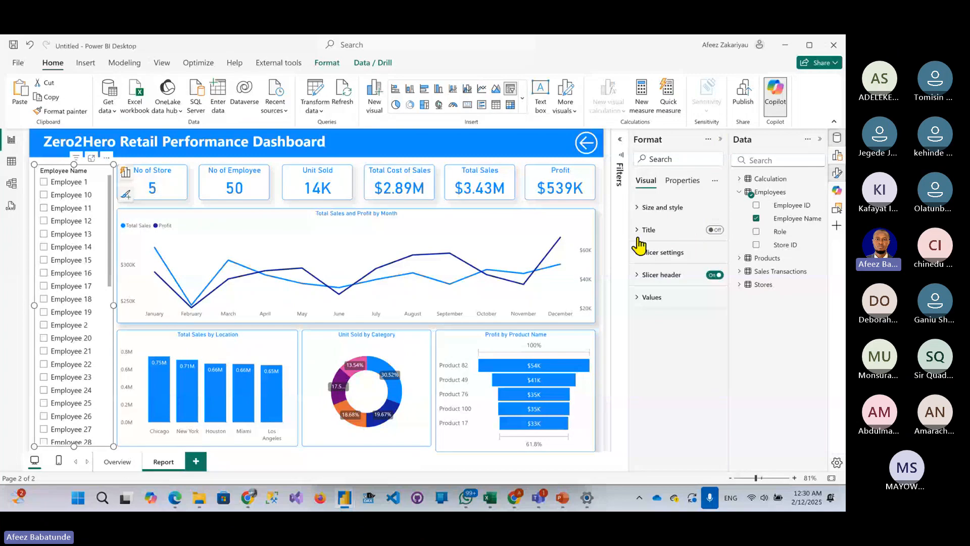
{"action": "left_click", "coordinate": [715, 275]}
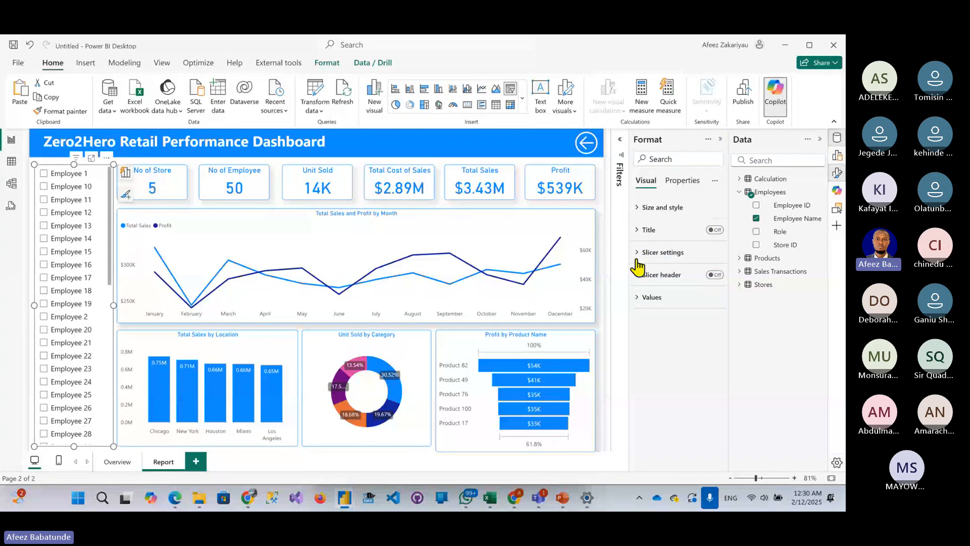
{"action": "left_click", "coordinate": [638, 255]}
{"action": "left_click", "coordinate": [672, 309]}
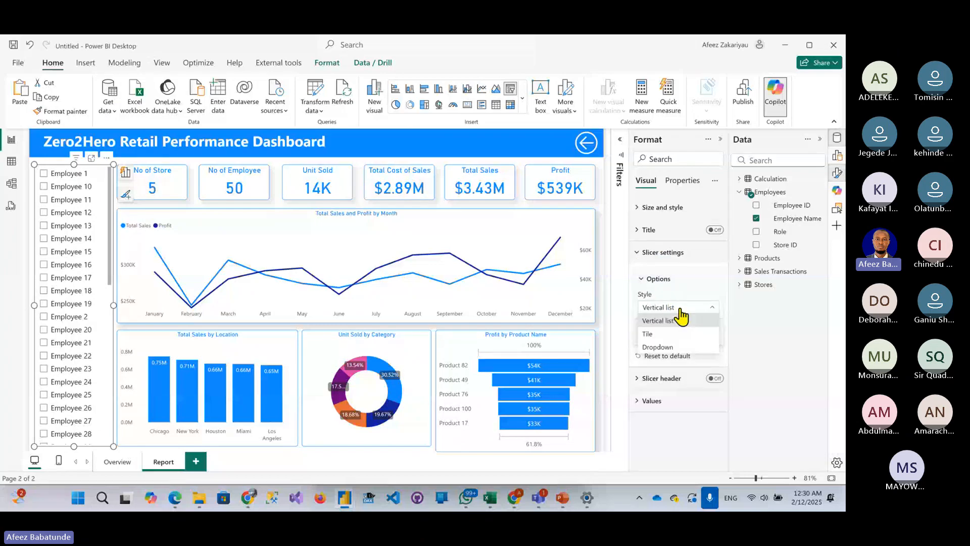
{"action": "left_click", "coordinate": [676, 337]}
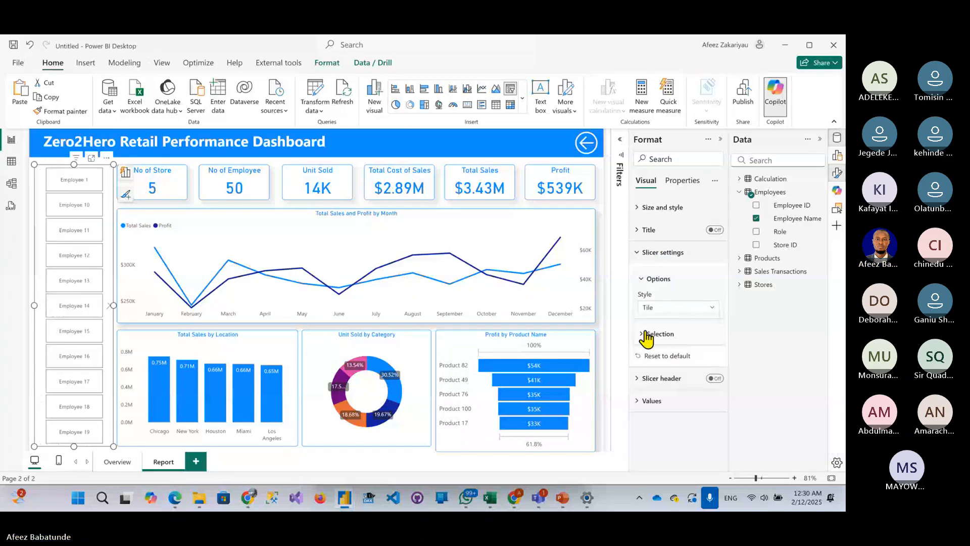
{"action": "scroll", "coordinate": [84, 259], "scroll_direction": "down", "scroll_amount": 10}
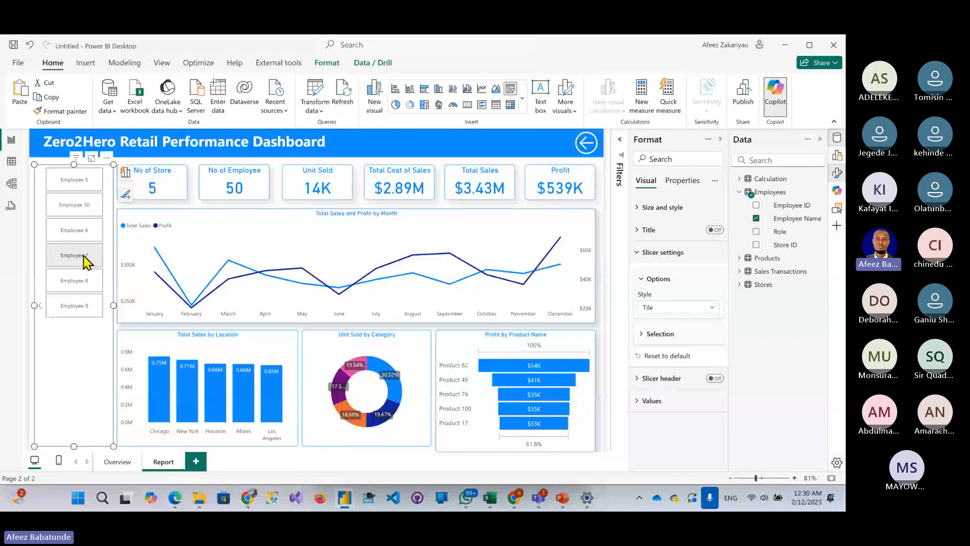
{"action": "scroll", "coordinate": [84, 260], "scroll_direction": "up", "scroll_amount": 7}
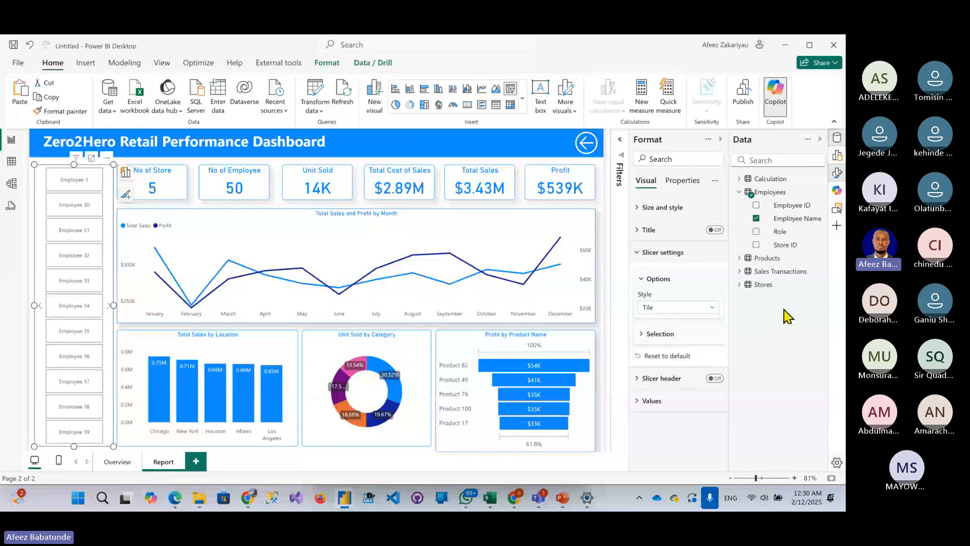
- Turn off multi-select with Ctrl and turn on the "Select all" option for the Employee Name slicer
{"action": "left_click", "coordinate": [653, 335]}
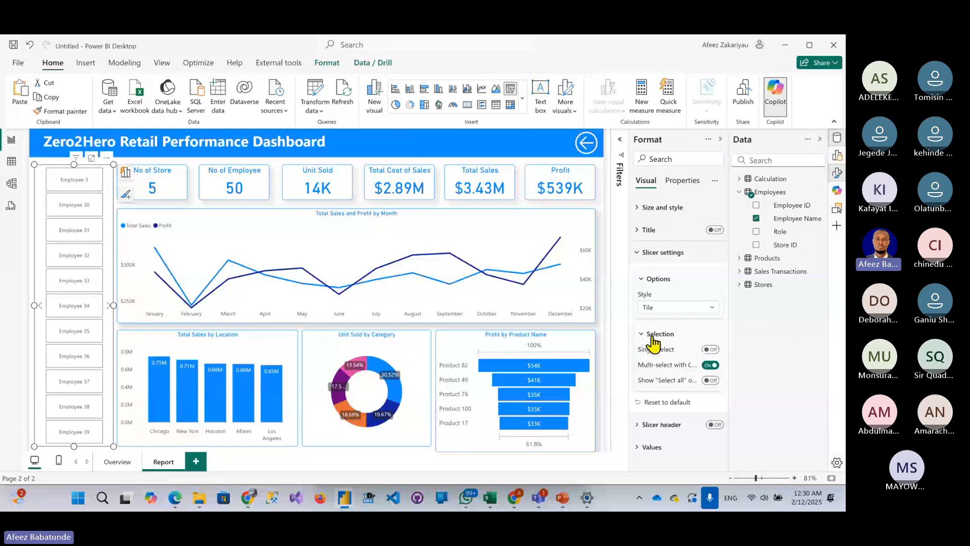
{"action": "left_click", "coordinate": [713, 366]}
{"action": "left_click", "coordinate": [711, 349]}
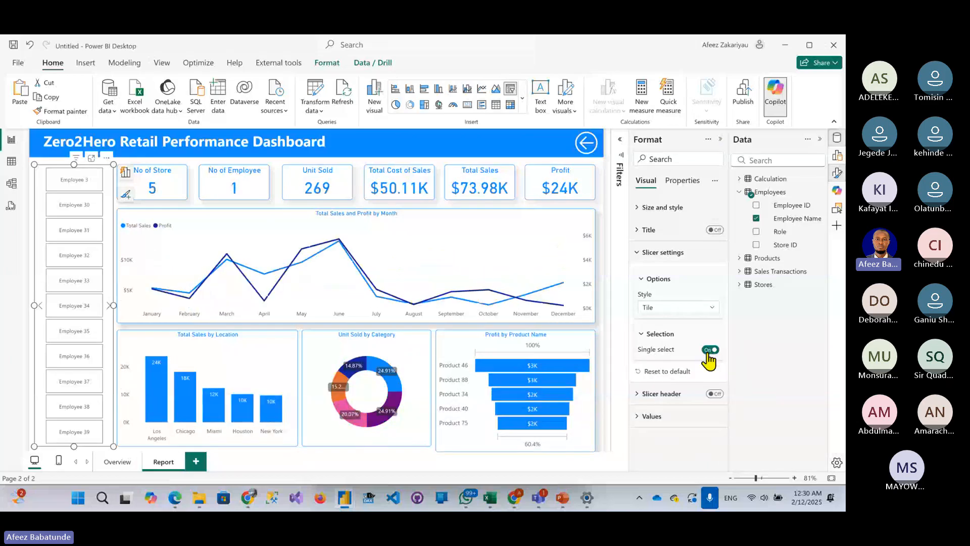
{"action": "left_click", "coordinate": [710, 349]}
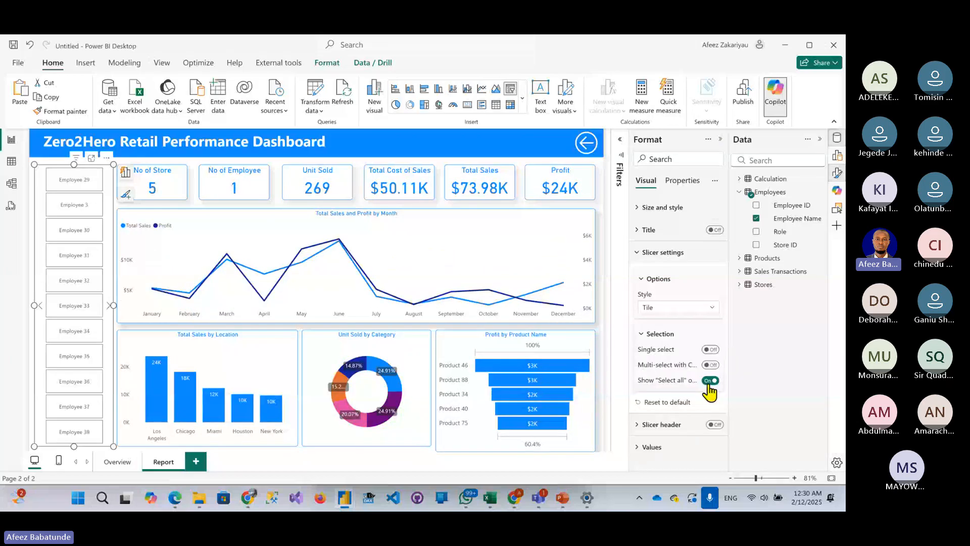
{"action": "scroll", "coordinate": [101, 205], "scroll_direction": "up", "scroll_amount": 2}
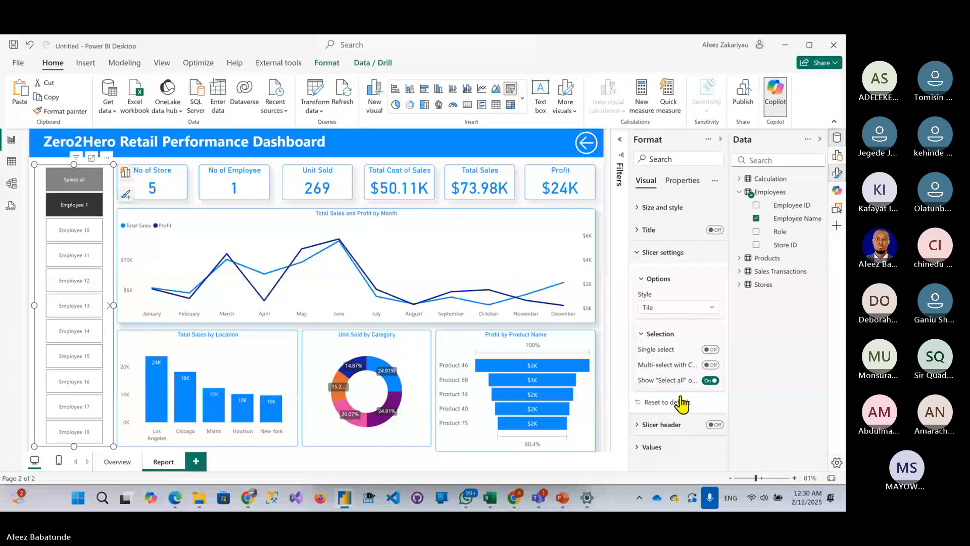
- Give the Employee Name slicer's tiles a blue background and a white font color
{"action": "left_click", "coordinate": [650, 447]}
{"action": "scroll", "coordinate": [668, 377], "scroll_direction": "down", "scroll_amount": 3}
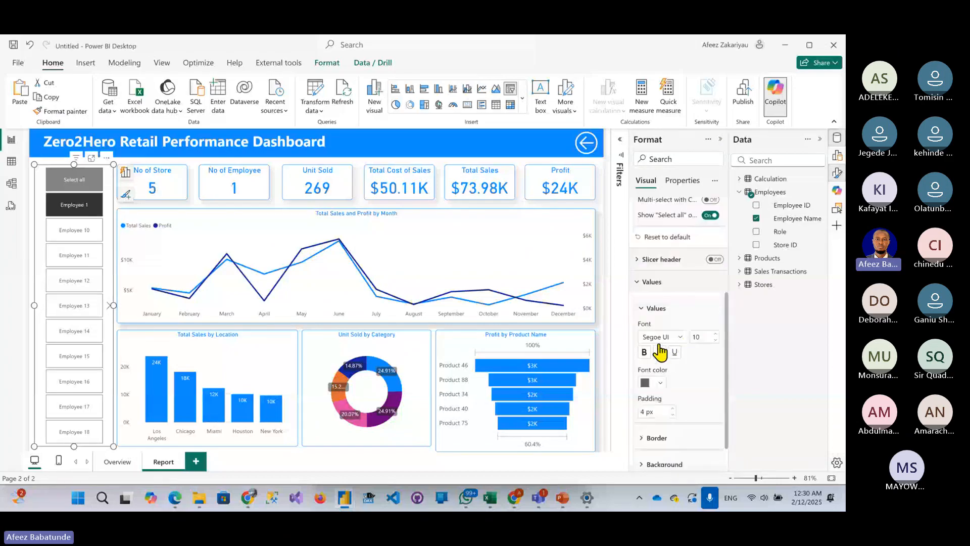
{"action": "left_click", "coordinate": [652, 383]}
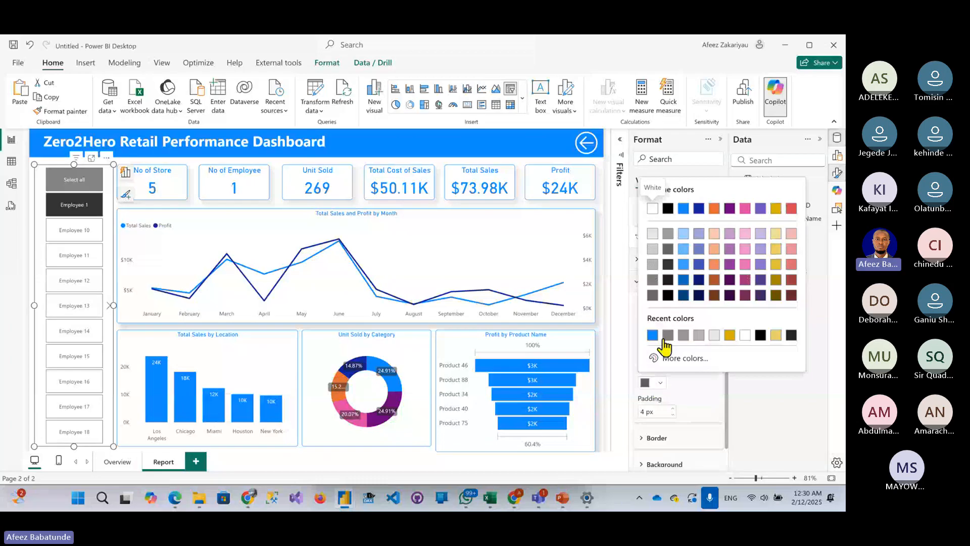
{"action": "left_click", "coordinate": [708, 401]}
{"action": "left_click", "coordinate": [673, 435]}
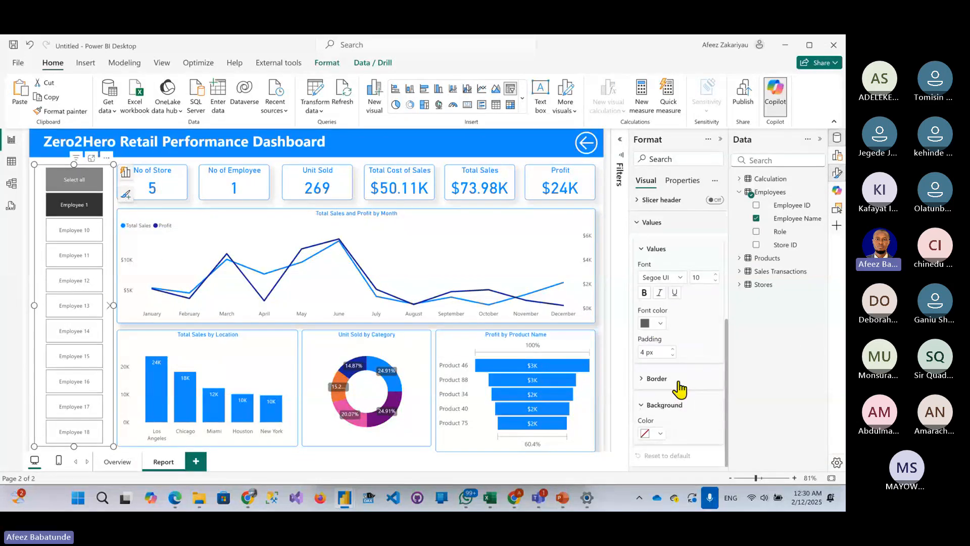
{"action": "left_click", "coordinate": [658, 435]}
{"action": "left_click", "coordinate": [668, 385]}
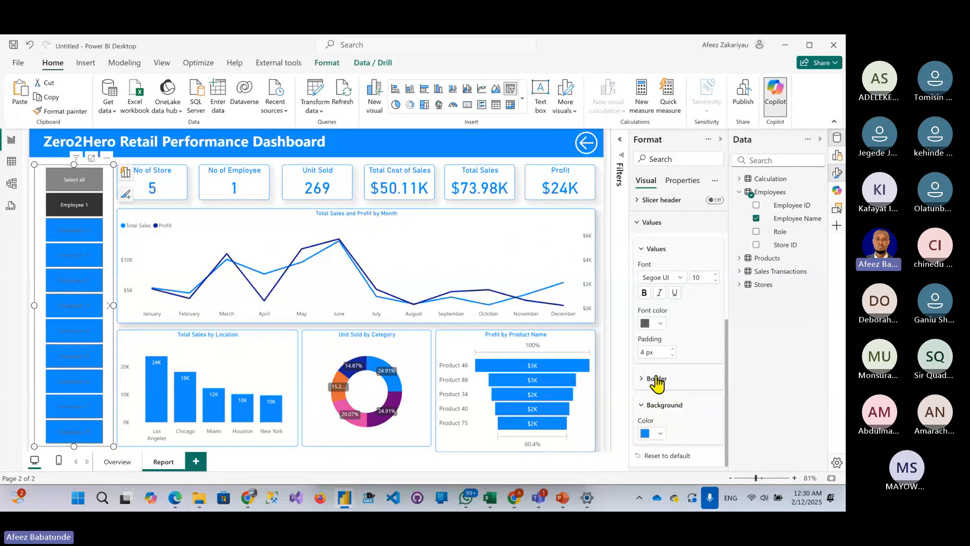
{"action": "left_click", "coordinate": [658, 324]}
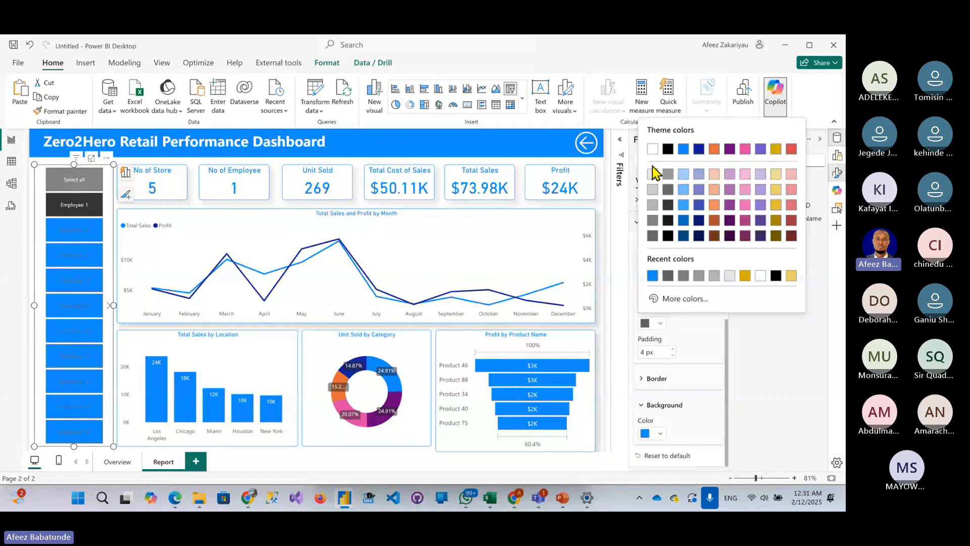
{"action": "left_click", "coordinate": [652, 149]}
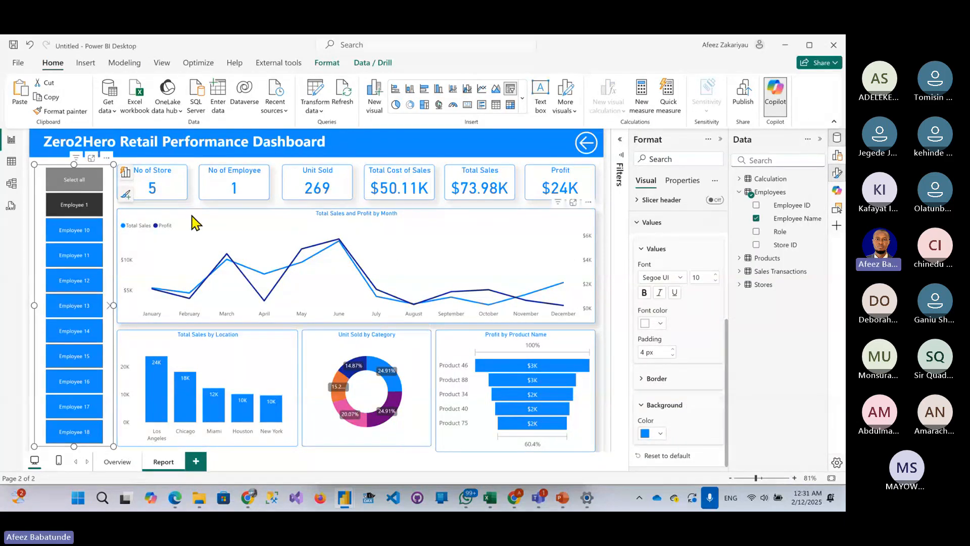
- Select all employees in the tile slicer
{"action": "left_click", "coordinate": [216, 205]}
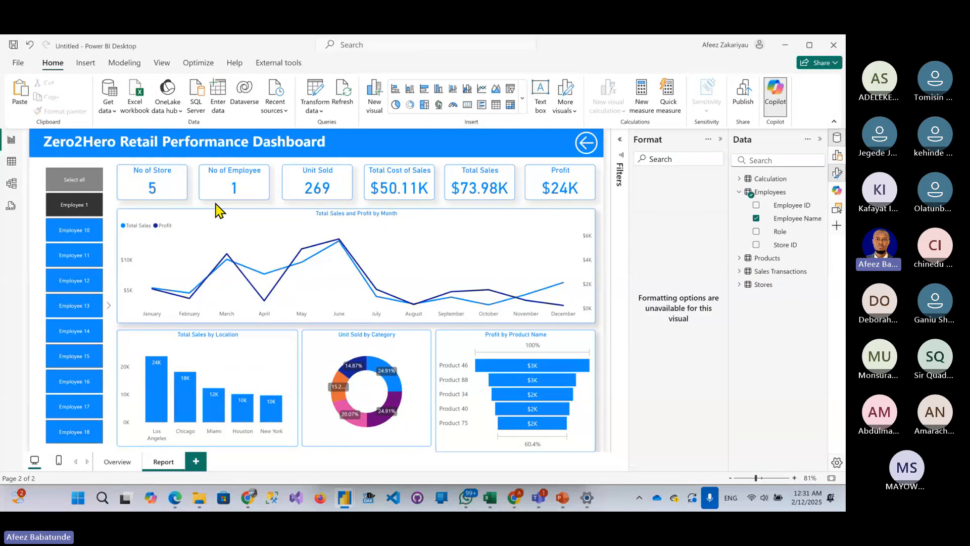
{"action": "left_click", "coordinate": [80, 188]}
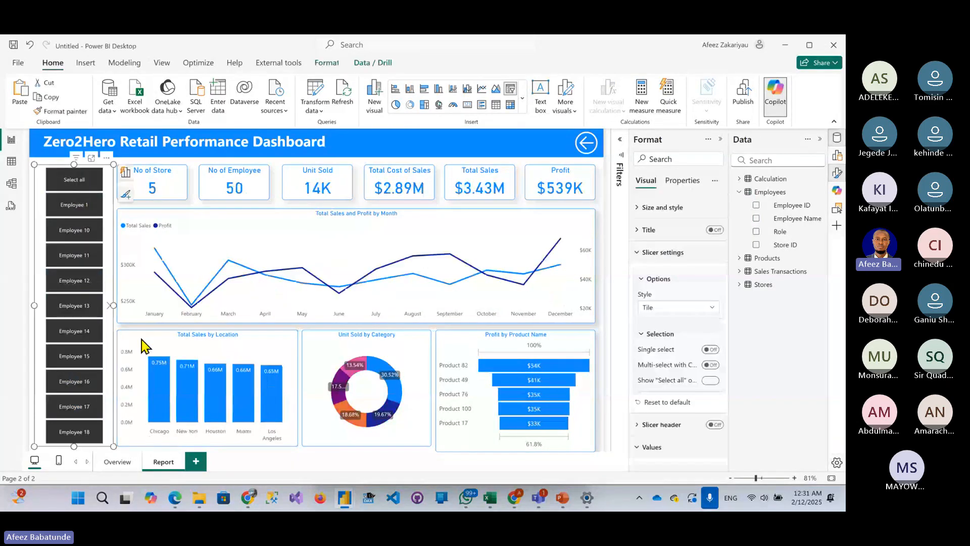
- Exclude Employee 1 in the tile slicer, clear the selection and filter the dashboard to Employee 1 alone
{"action": "left_click", "coordinate": [71, 215]}
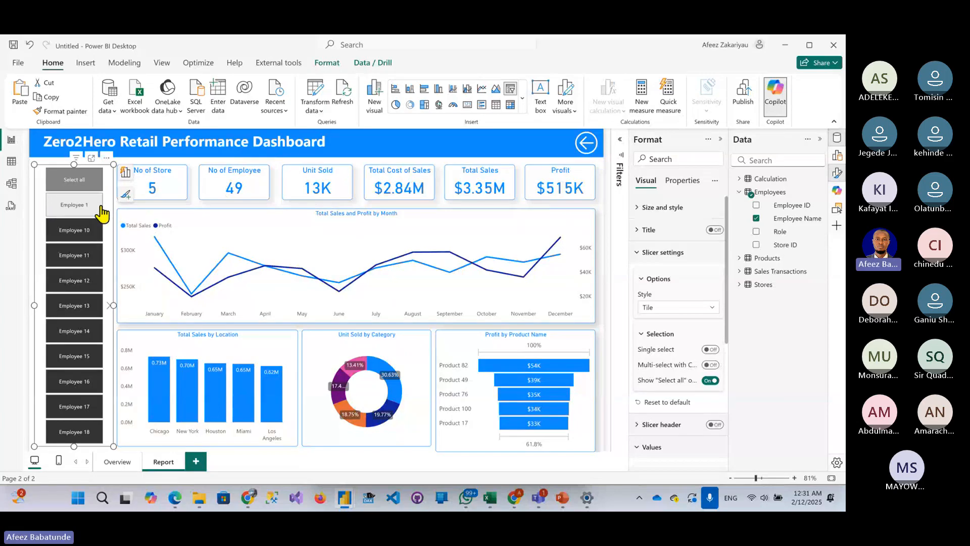
{"action": "left_click", "coordinate": [76, 183]}
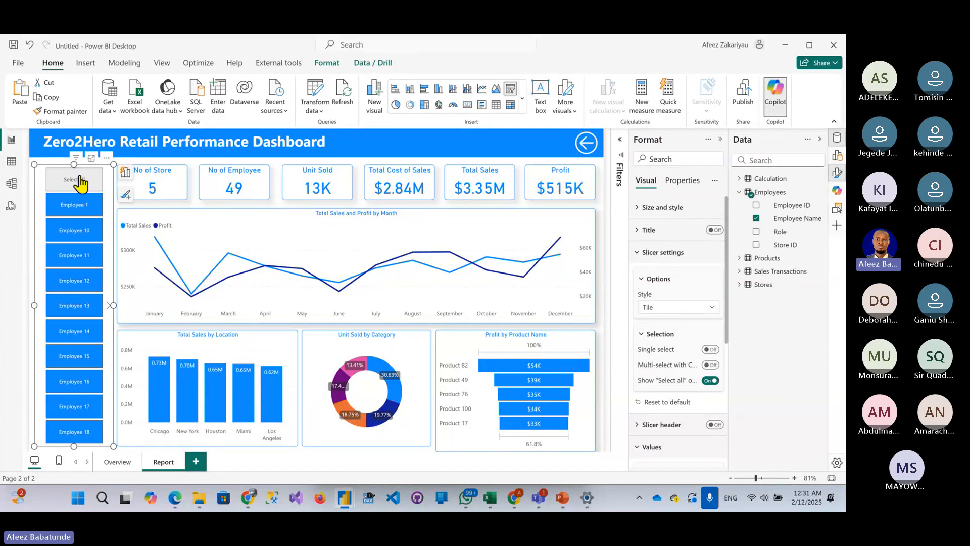
{"action": "left_click", "coordinate": [68, 204]}
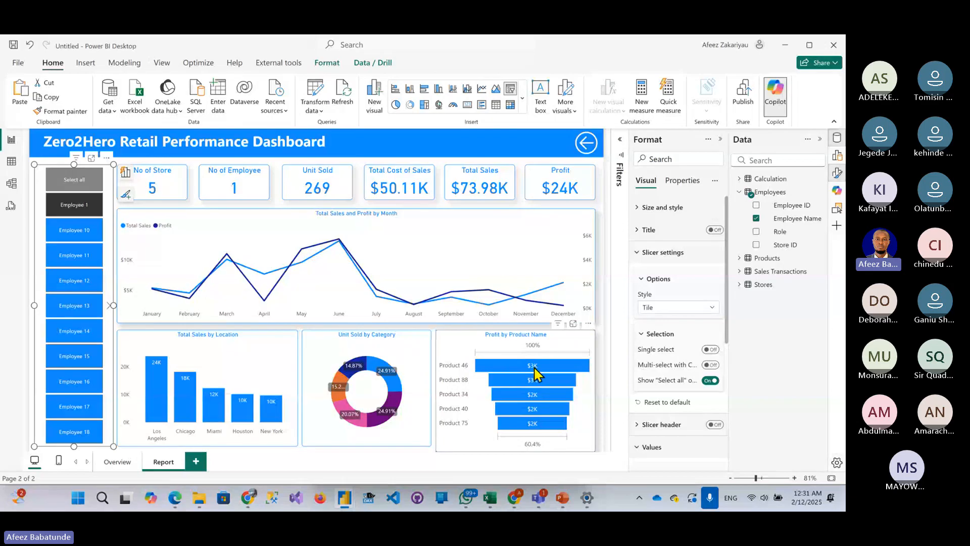
- Add Employees 11, 15, 16 and 18 to the slicer selection and remove Employee 1 from it
{"action": "left_click", "coordinate": [81, 268]}
{"action": "left_click", "coordinate": [85, 356]}
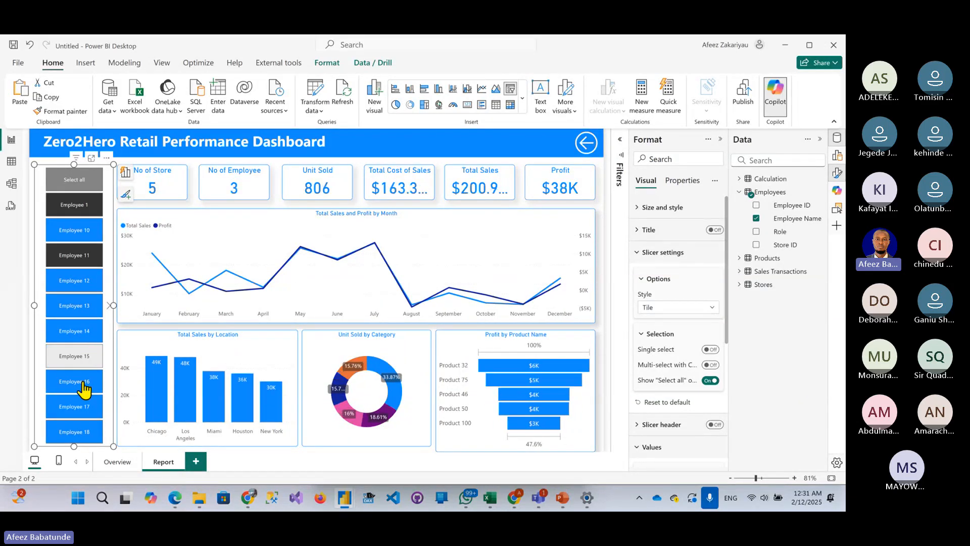
{"action": "left_click", "coordinate": [85, 385]}
{"action": "left_click", "coordinate": [83, 427]}
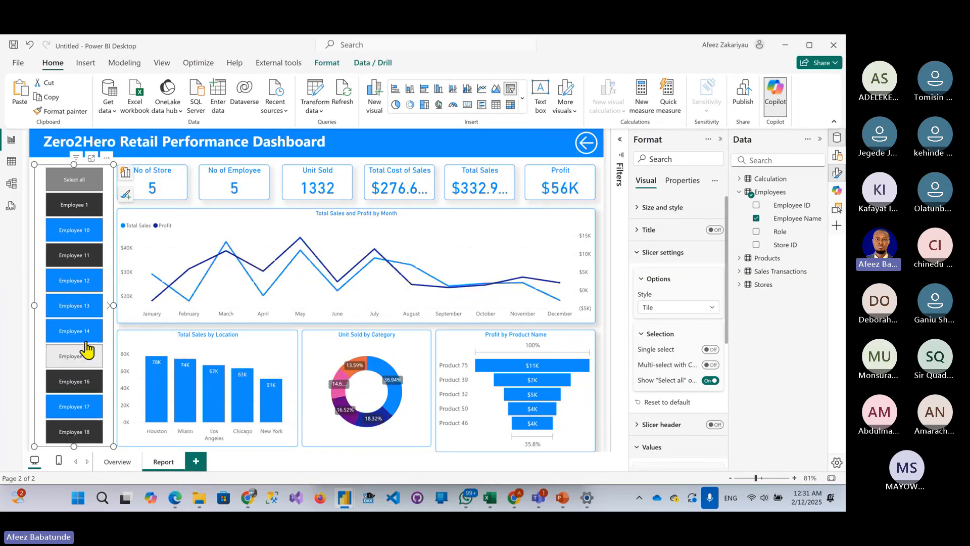
{"action": "left_click", "coordinate": [81, 221]}
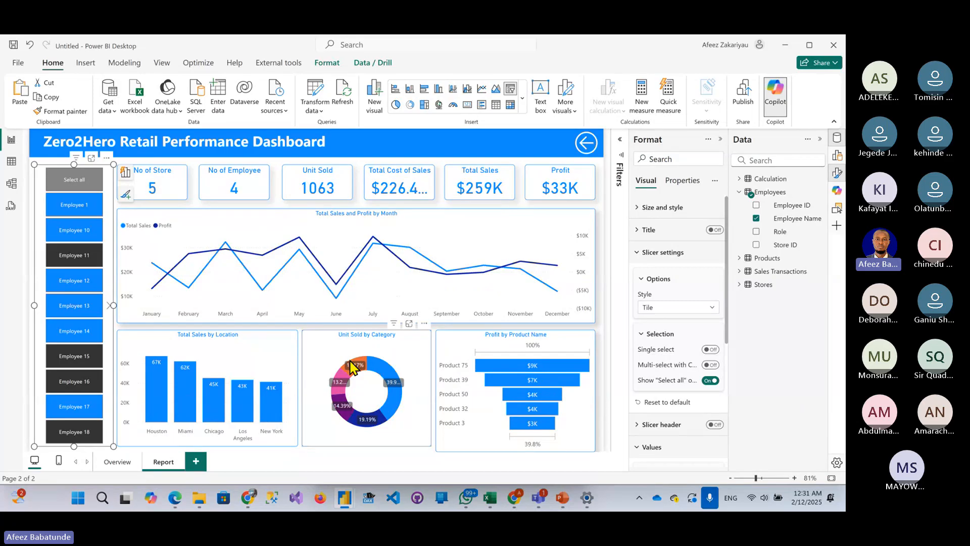
- Select all employees in the tile slicer, clear the whole selection again and deselect the slicer visual
{"action": "left_click", "coordinate": [73, 181]}
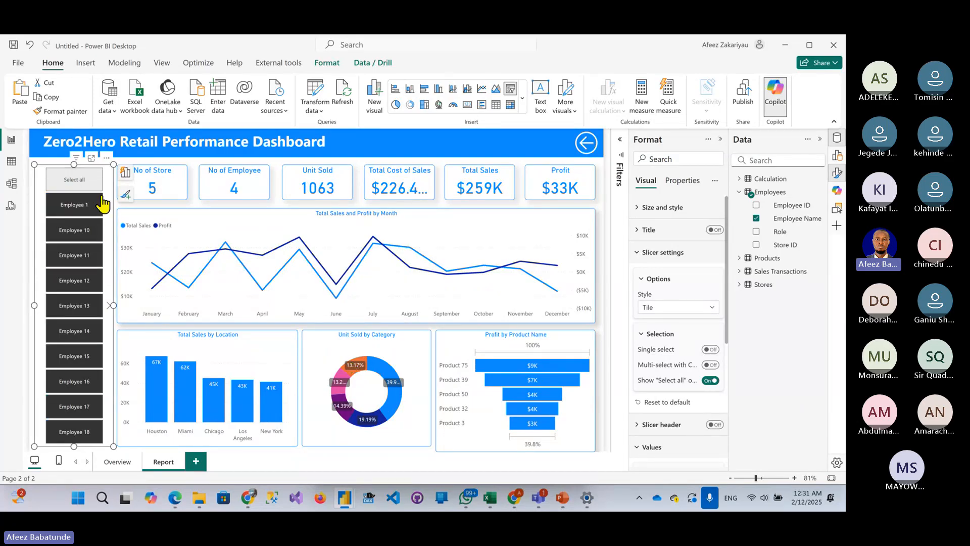
{"action": "left_click", "coordinate": [71, 187]}
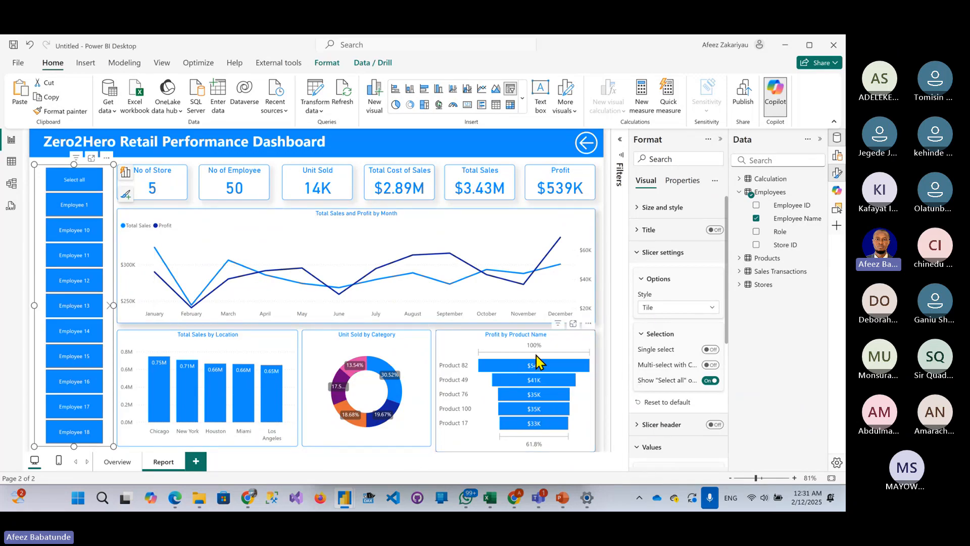
{"action": "mouse_move", "coordinate": [327, 266]}
{"action": "left_click", "coordinate": [408, 453]}
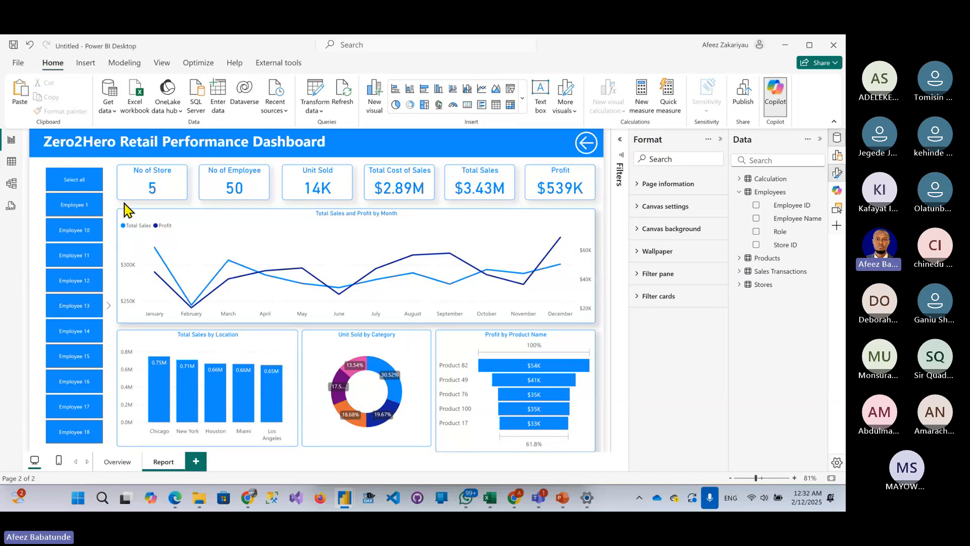
- Give the employee slicer a blue visual border with 5 px rounded corners
{"action": "left_click", "coordinate": [109, 209]}
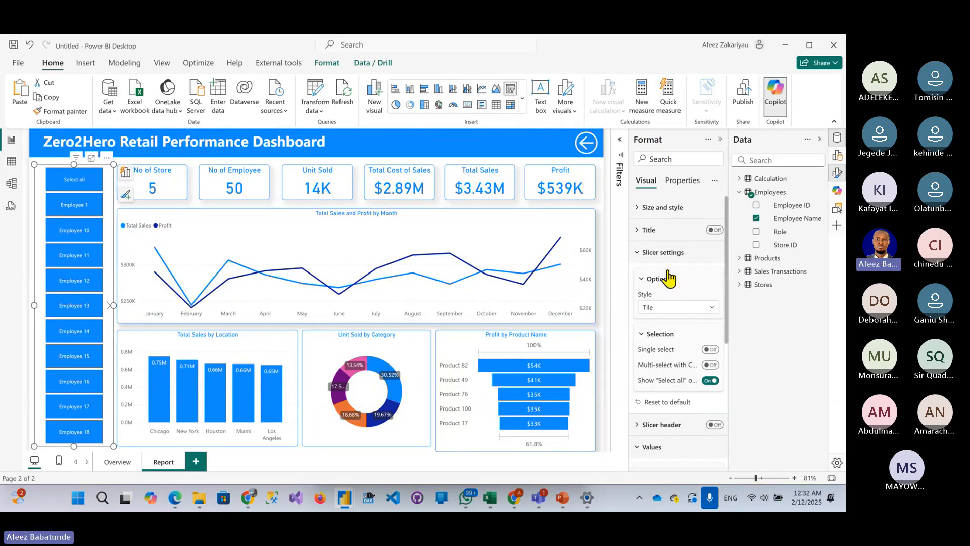
{"action": "left_click", "coordinate": [640, 254]}
{"action": "left_click", "coordinate": [642, 299]}
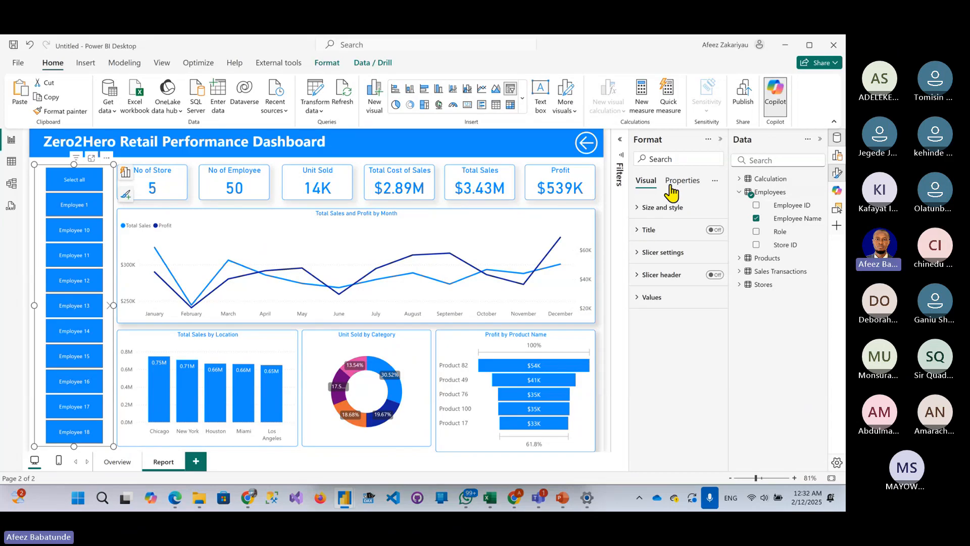
{"action": "left_click", "coordinate": [660, 210]}
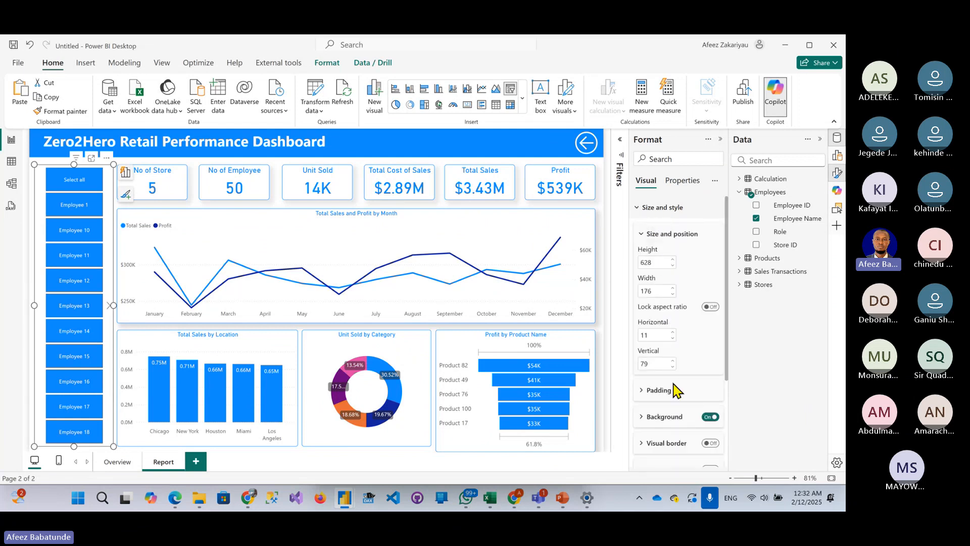
{"action": "left_click", "coordinate": [646, 236]}
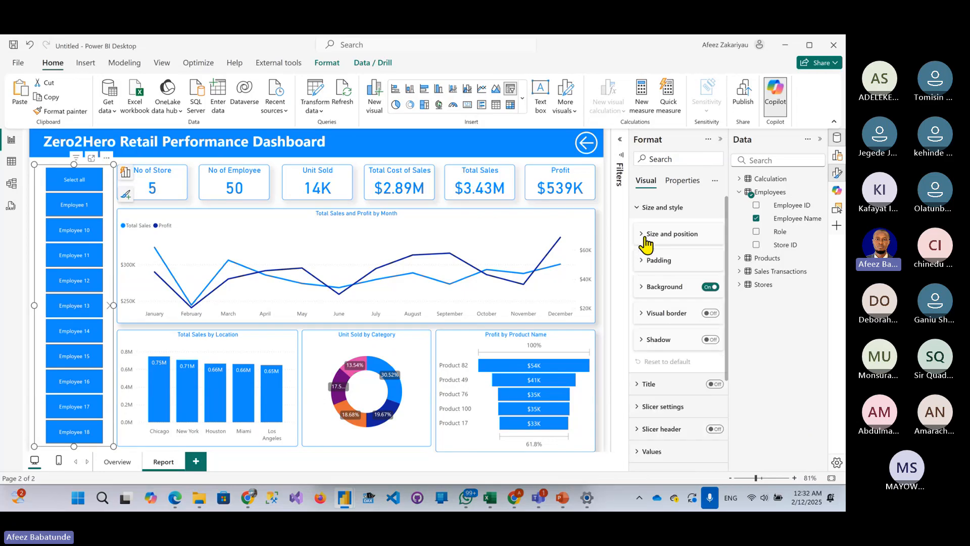
{"action": "left_click", "coordinate": [711, 314]}
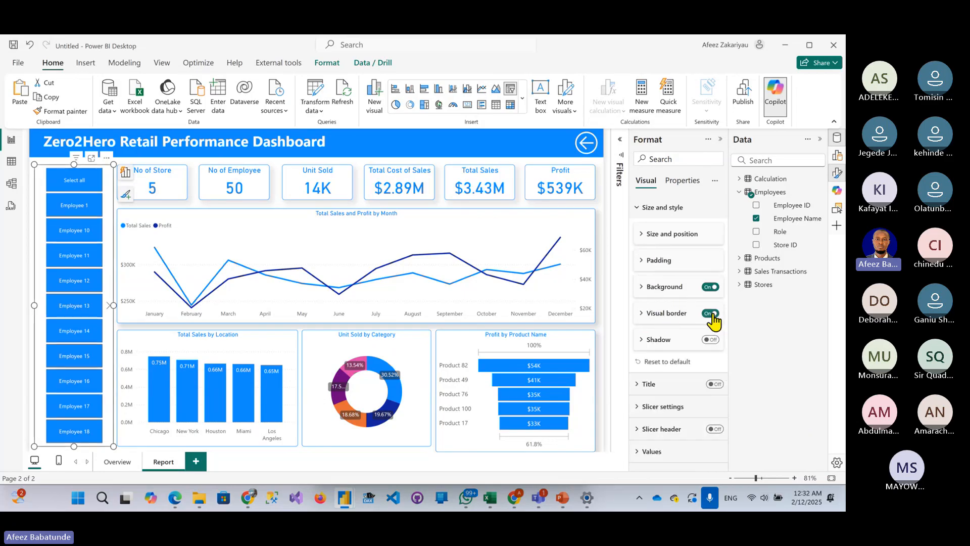
{"action": "left_click", "coordinate": [643, 314]}
{"action": "left_click", "coordinate": [659, 341]}
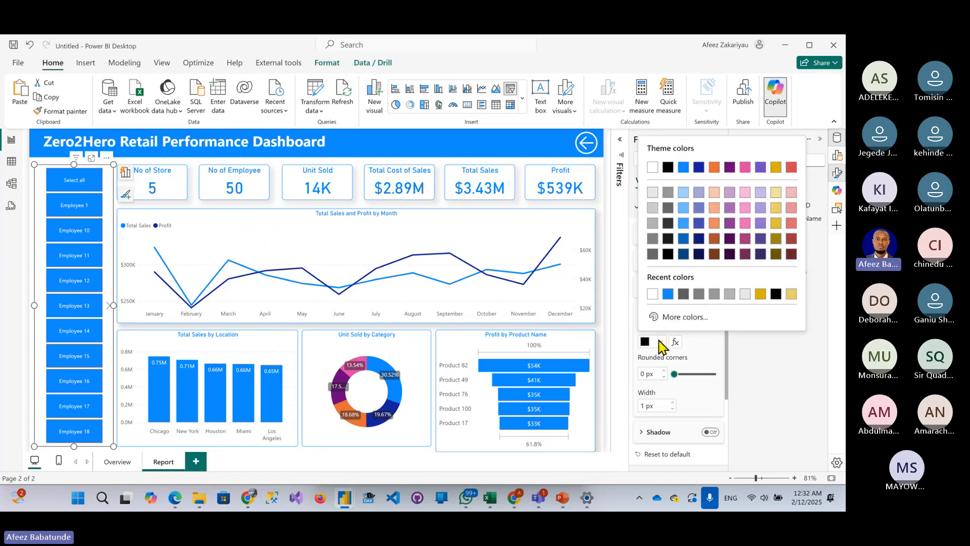
{"action": "left_click", "coordinate": [669, 294]}
{"action": "left_click", "coordinate": [664, 371]}
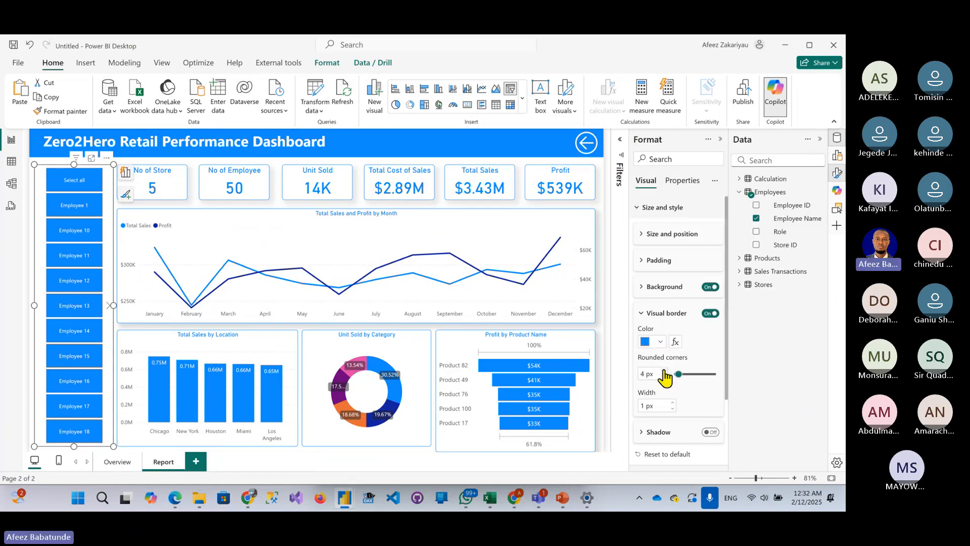
{"action": "left_click", "coordinate": [664, 371]}
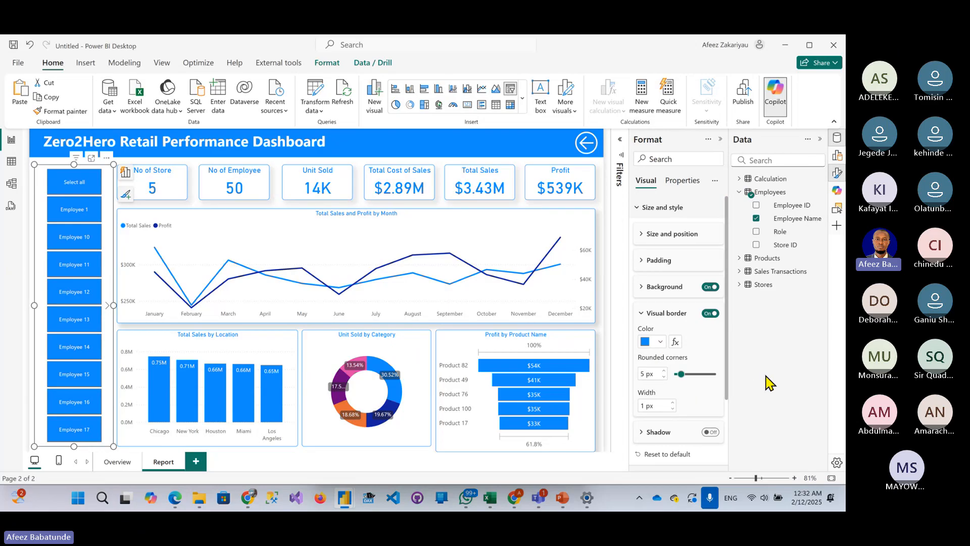
- Test the page navigation by going back to the Overview page and returning to the Report page
{"action": "left_click", "coordinate": [587, 145], "text": "ctrl"}
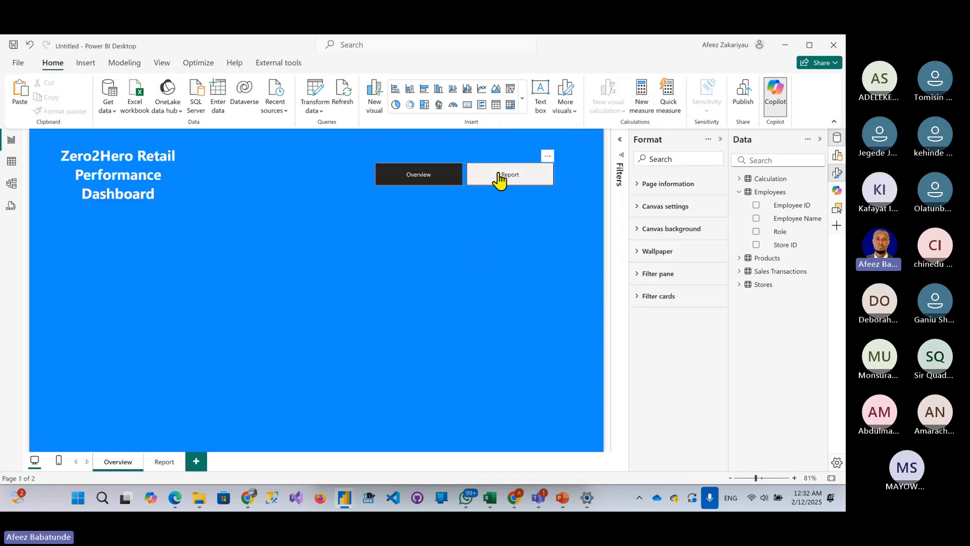
{"action": "left_click", "coordinate": [501, 179], "text": "ctrl"}
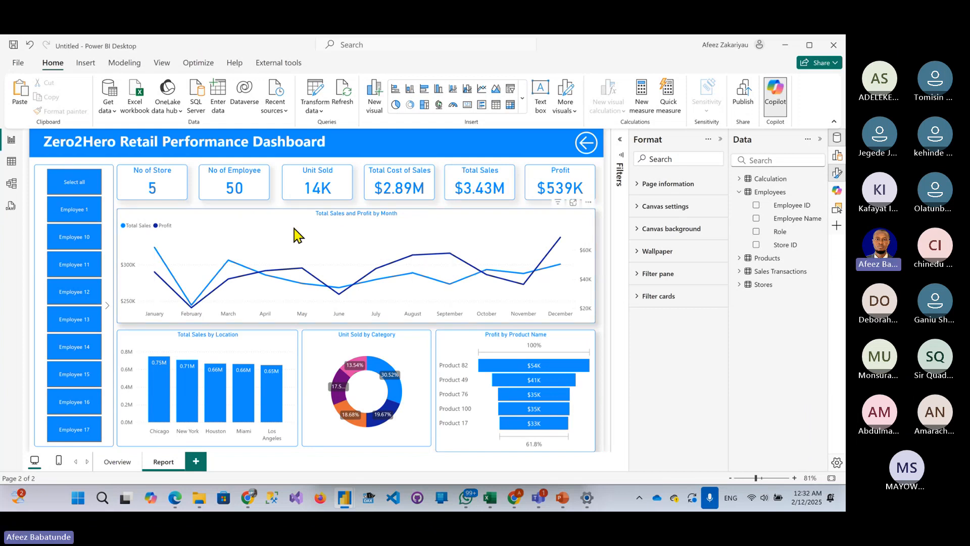
{"action": "mouse_move", "coordinate": [334, 244]}
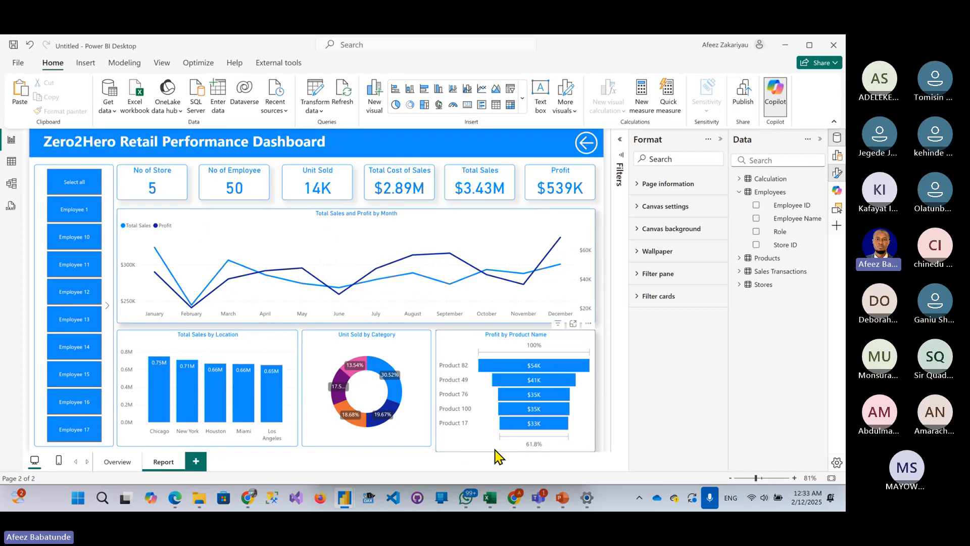
- Shorten the Profit by Product Name funnel chart so its lower edge aligns with the neighbouring charts
{"action": "left_click", "coordinate": [520, 450]}
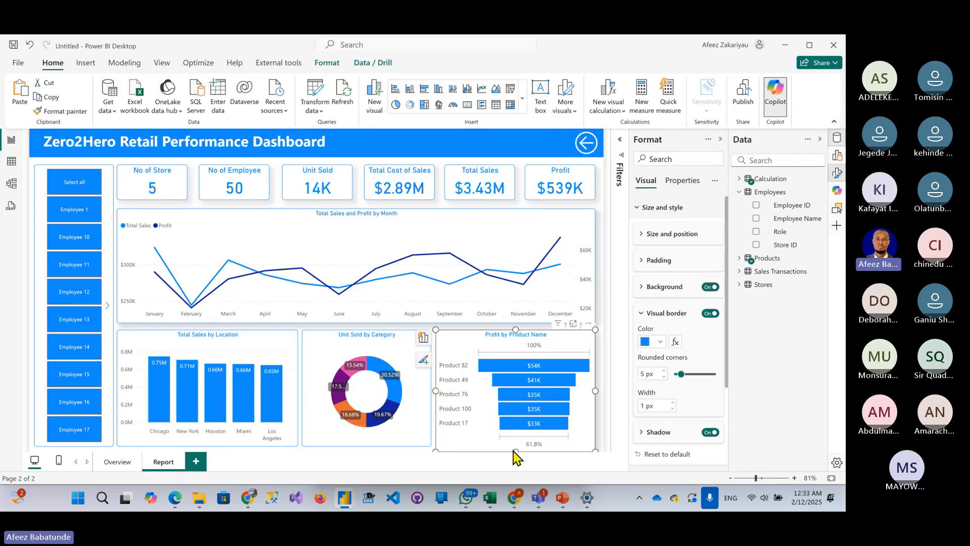
{"action": "left_click_drag", "start_coordinate": [514, 450], "coordinate": [517, 444]}
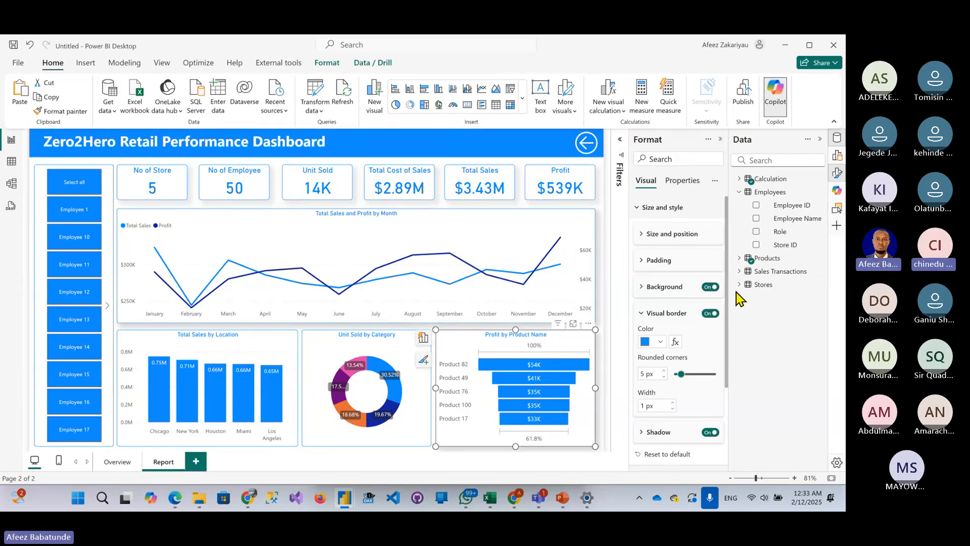
- Start saving the report and look through the recent save locations
{"action": "left_click", "coordinate": [18, 63]}
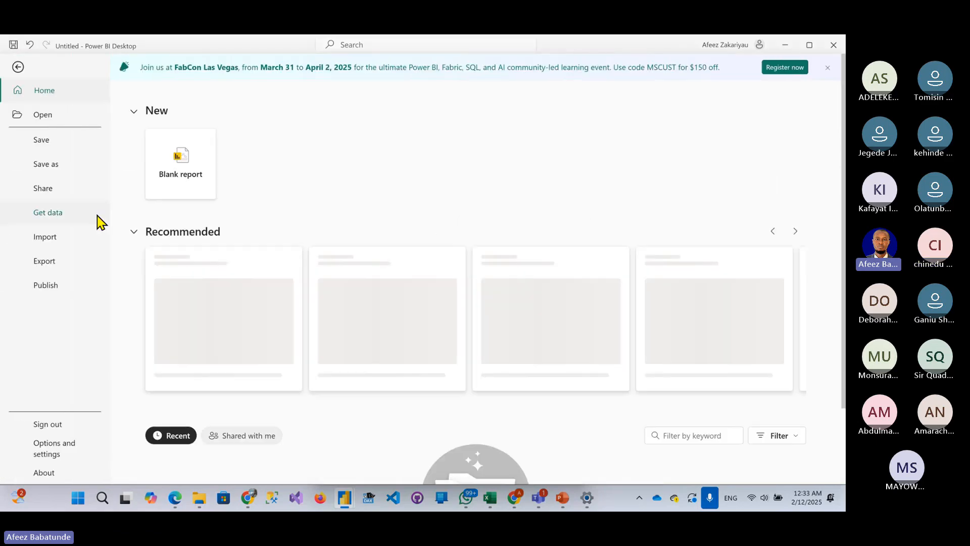
{"action": "left_click", "coordinate": [48, 144]}
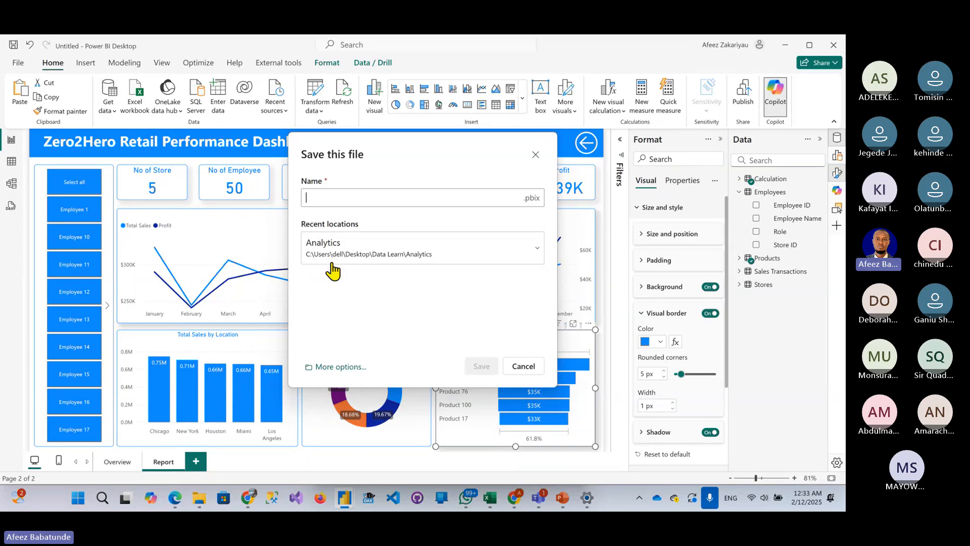
{"action": "left_click", "coordinate": [400, 253]}
{"action": "scroll", "coordinate": [378, 321], "scroll_direction": "down", "scroll_amount": 2}
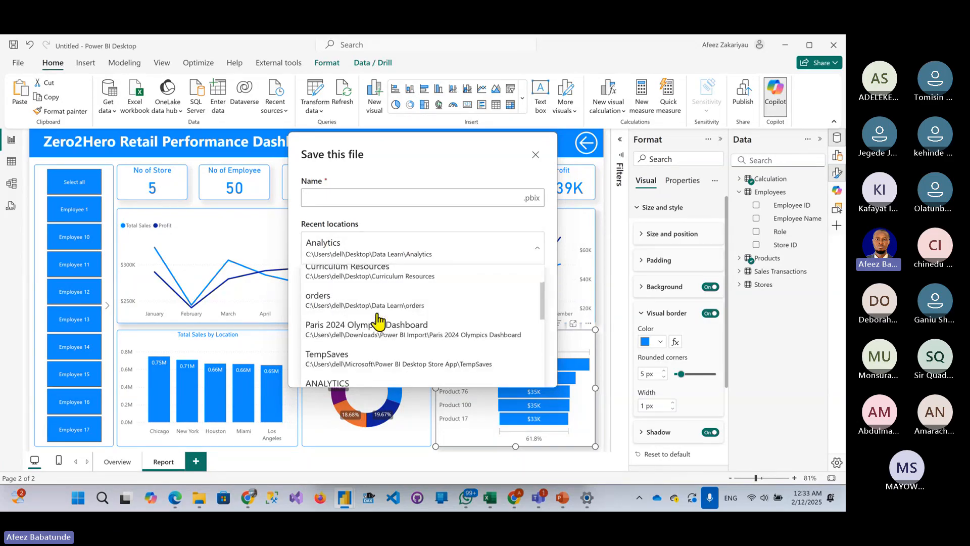
{"action": "scroll", "coordinate": [378, 322], "scroll_direction": "down", "scroll_amount": 1}
{"action": "scroll", "coordinate": [379, 322], "scroll_direction": "up", "scroll_amount": 1}
{"action": "scroll", "coordinate": [378, 322], "scroll_direction": "down", "scroll_amount": 2}
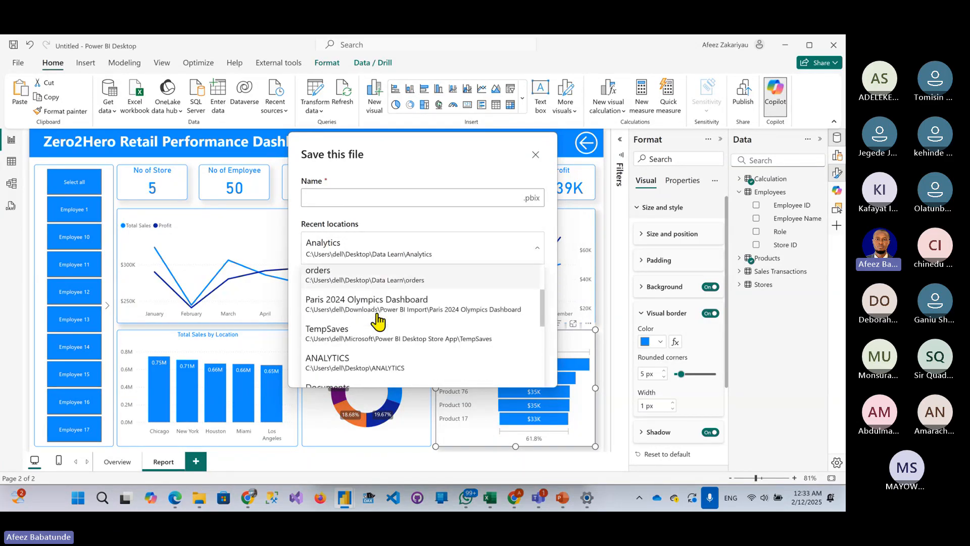
{"action": "left_click", "coordinate": [386, 253]}
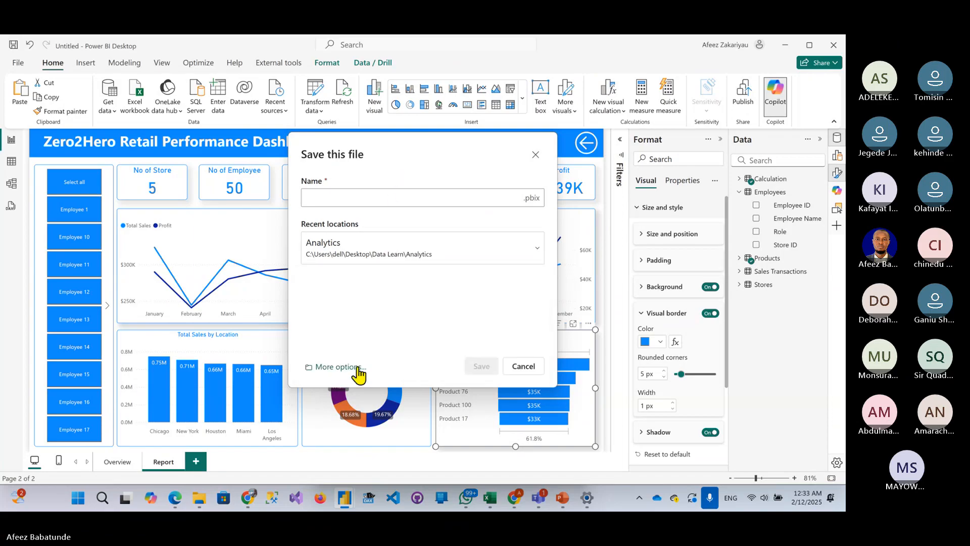
- Try to browse OneDrive for a save location through the additional save options
{"action": "key", "text": "Escape"}
{"action": "key", "text": "ctrl+s"}
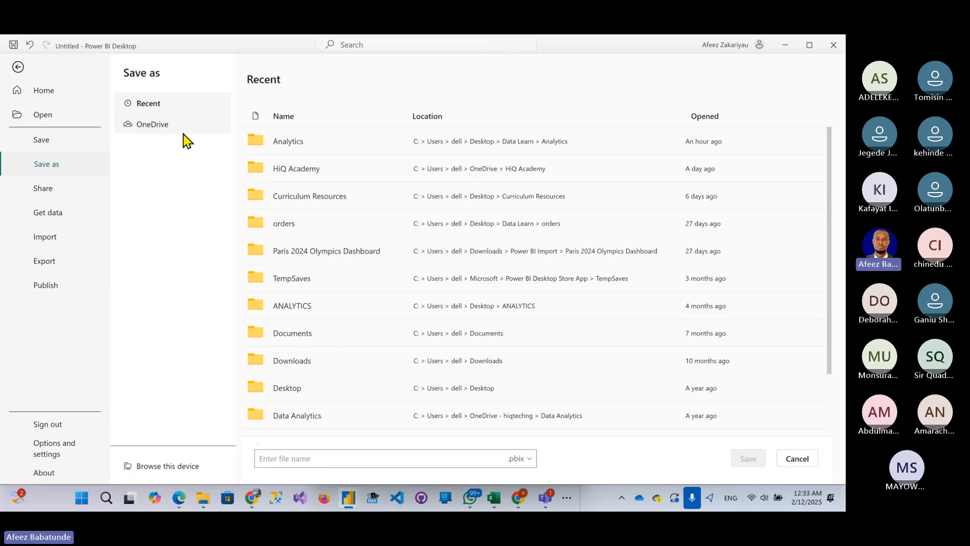
{"action": "left_click", "coordinate": [182, 126]}
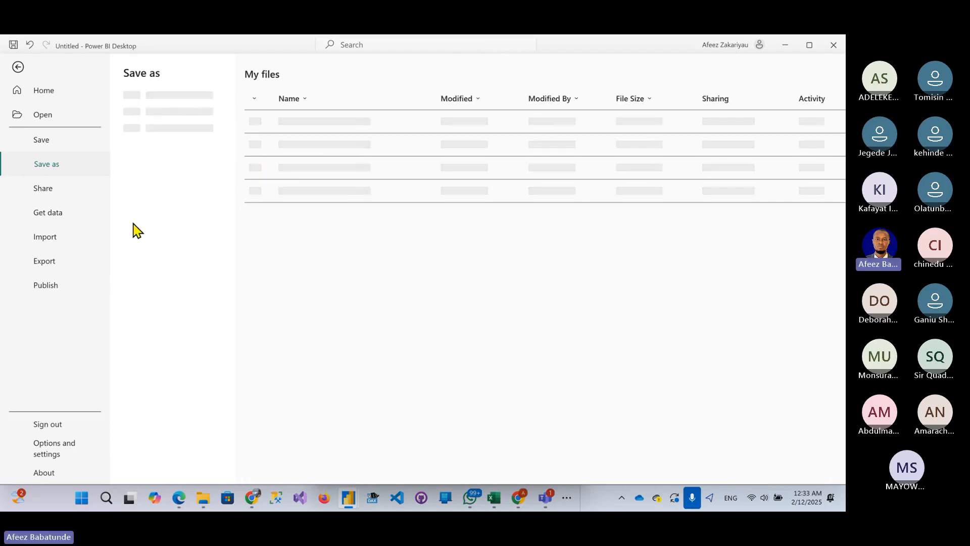
- Save the report as a Power BI file named Z2H Retail Dashboard in the Bootcamp folder of the hiqtechng OneDrive
{"action": "left_click", "coordinate": [47, 148]}
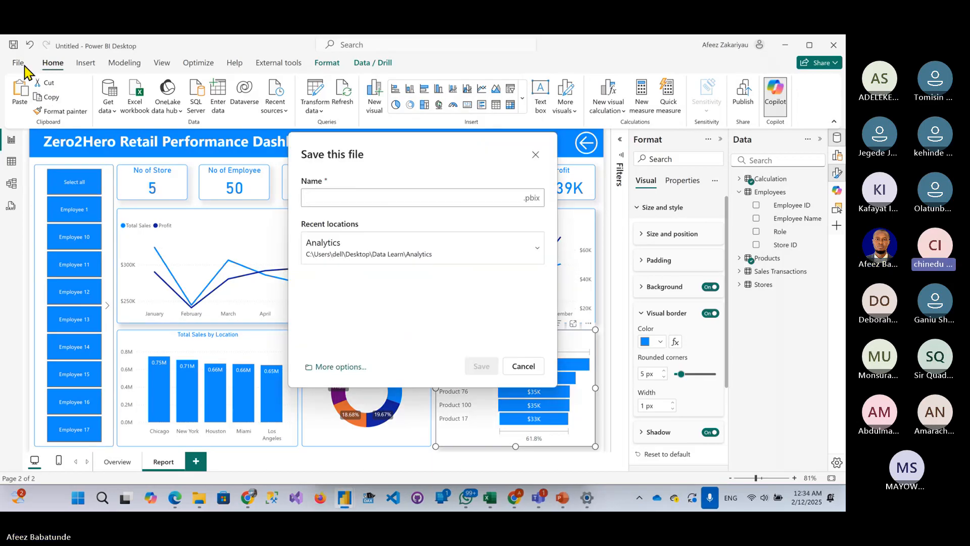
{"action": "left_click", "coordinate": [322, 368]}
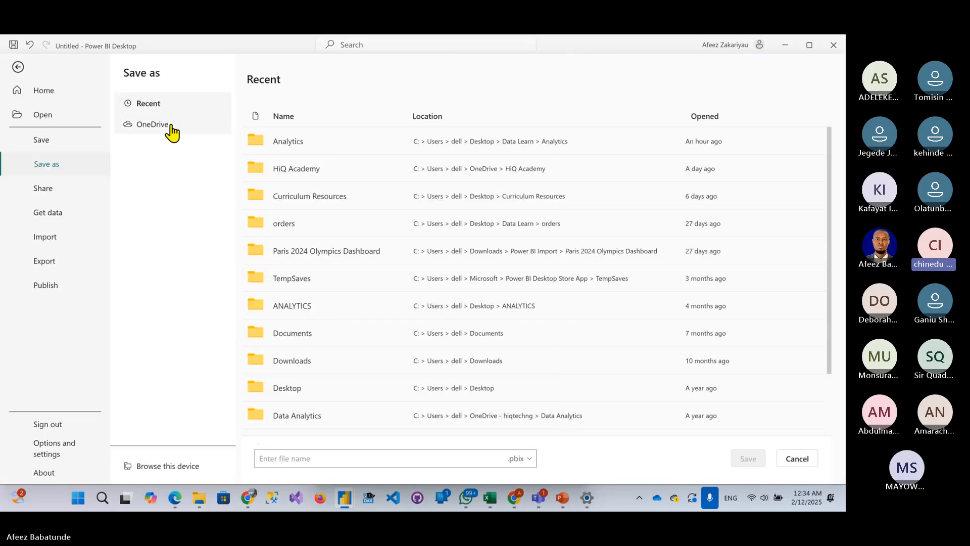
{"action": "left_click", "coordinate": [177, 467]}
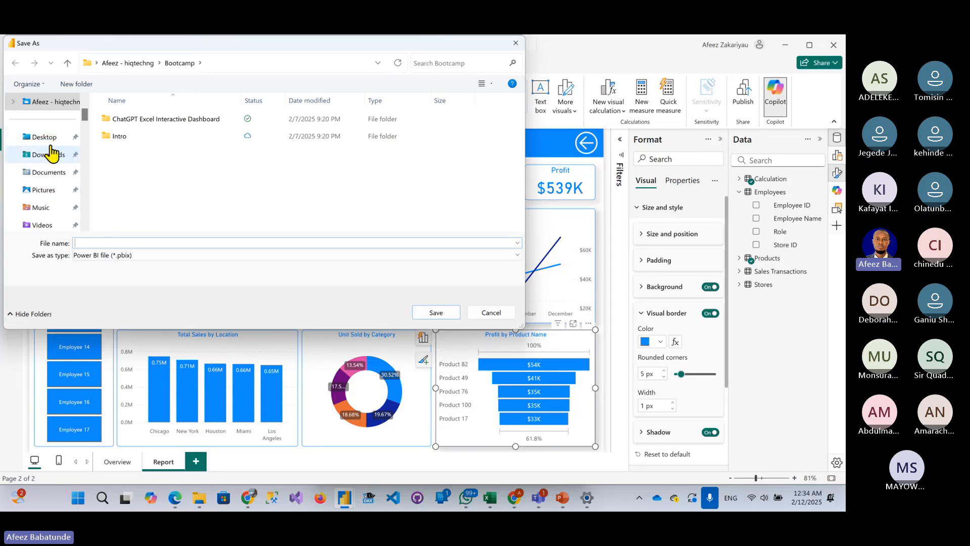
{"action": "left_click", "coordinate": [52, 104]}
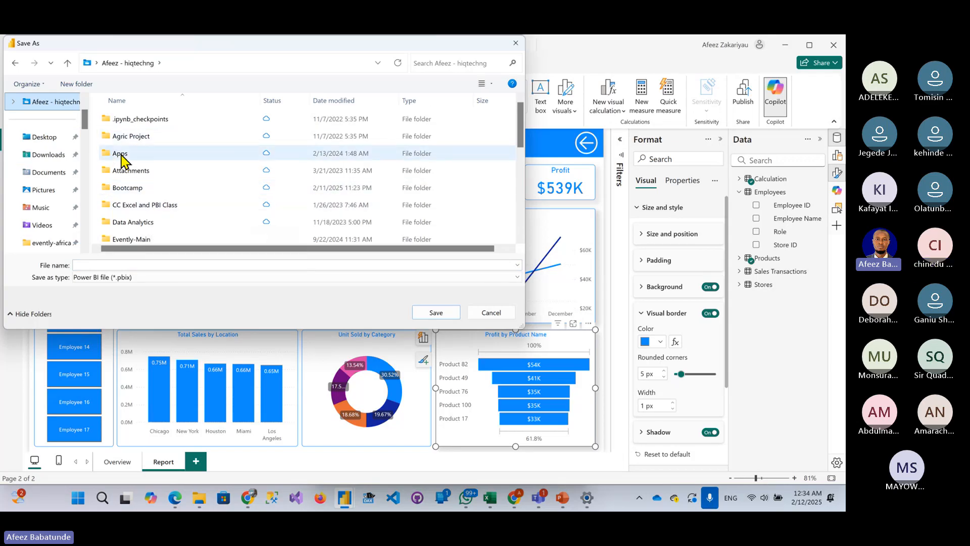
{"action": "double_click", "coordinate": [132, 189]}
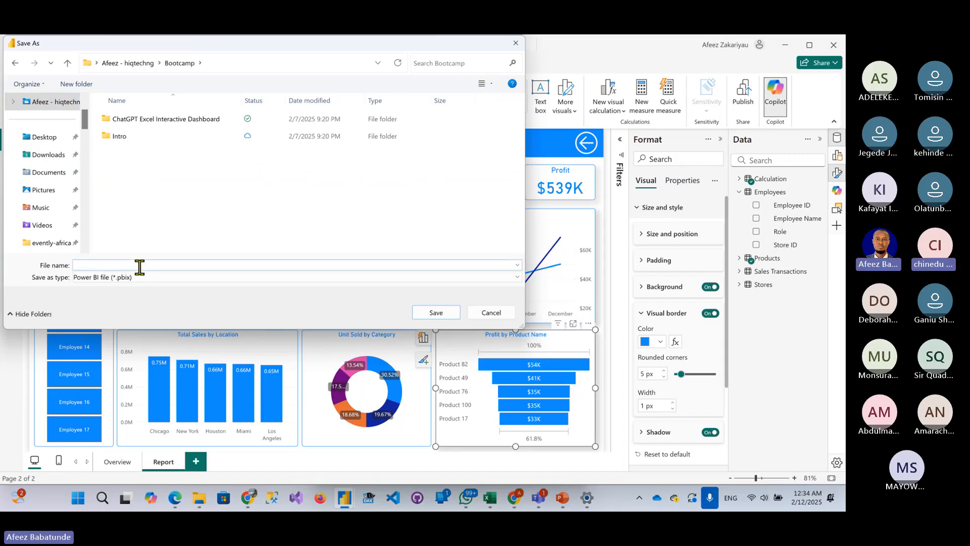
{"action": "type", "text": "Z2H Retail Dashbo"}
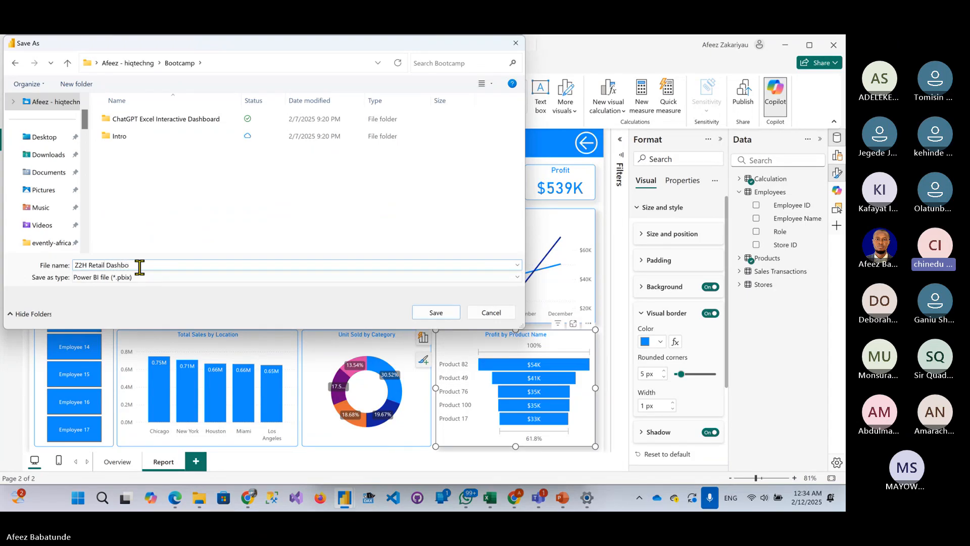
{"action": "type", "text": "ard"}
{"action": "left_click", "coordinate": [427, 314]}
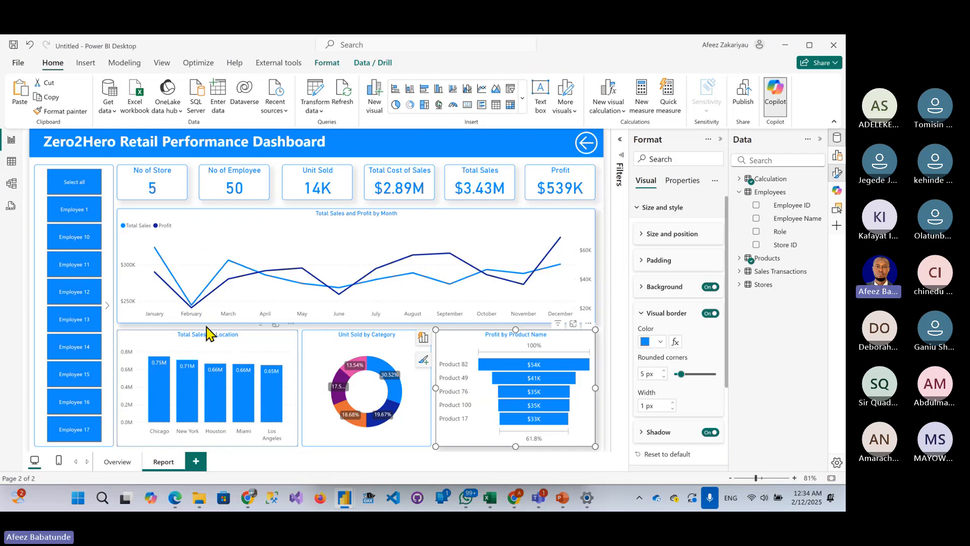
- Examine the Sales Transactions table in Table view and the commands available for the table and its Transaction ID column
{"action": "left_click", "coordinate": [15, 167]}
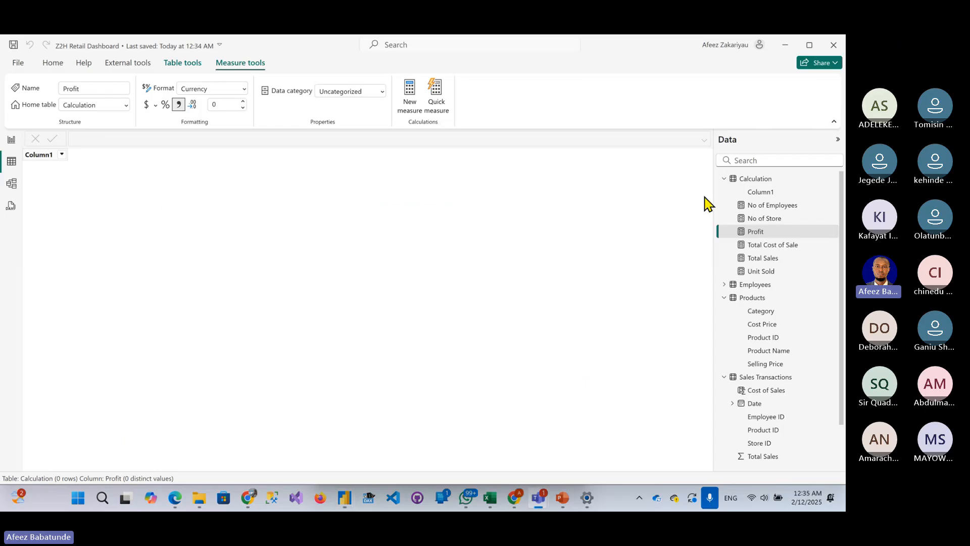
{"action": "left_click", "coordinate": [724, 179]}
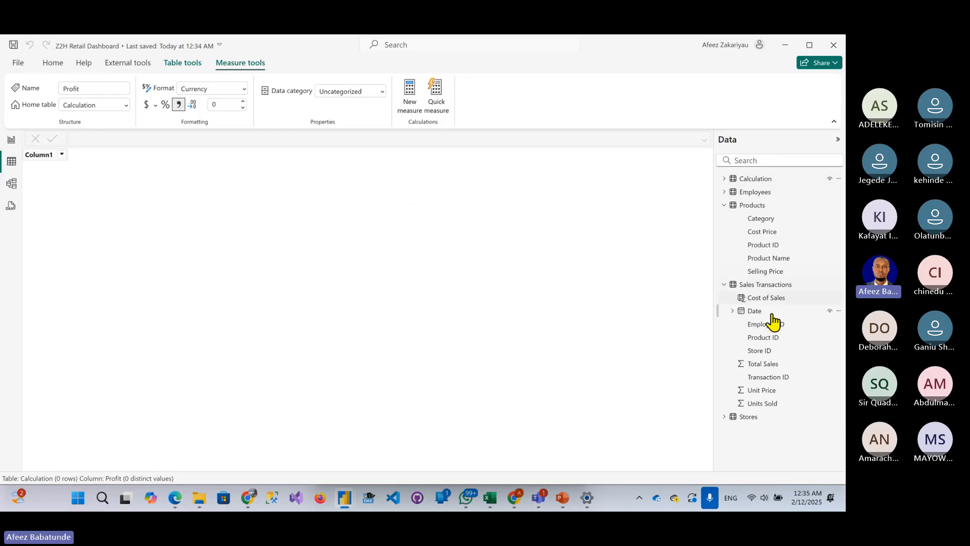
{"action": "left_click", "coordinate": [766, 286]}
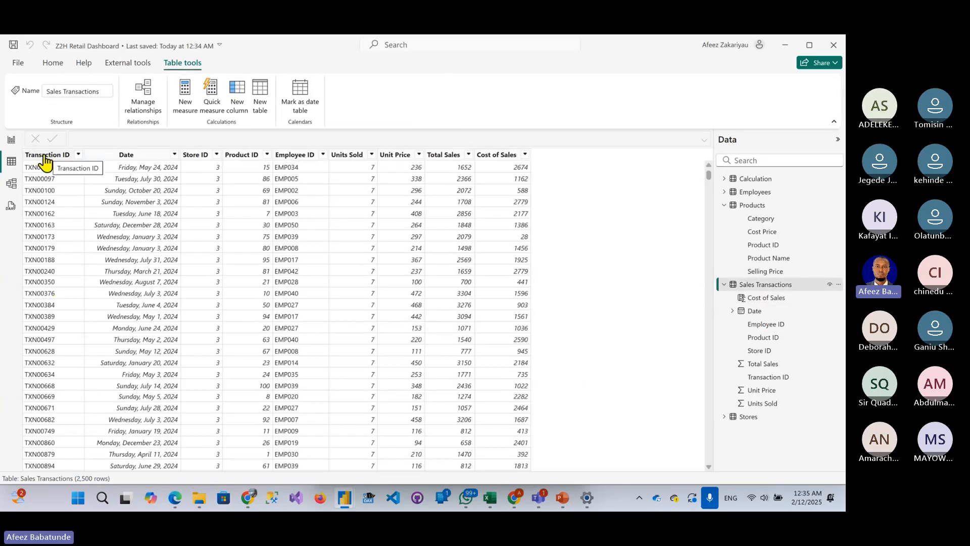
{"action": "right_click", "coordinate": [778, 285]}
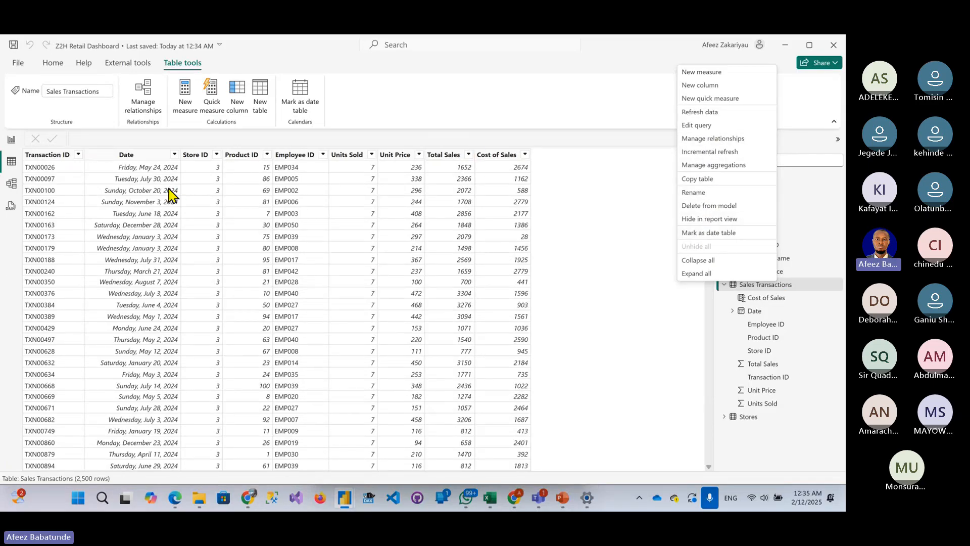
{"action": "left_click", "coordinate": [170, 194]}
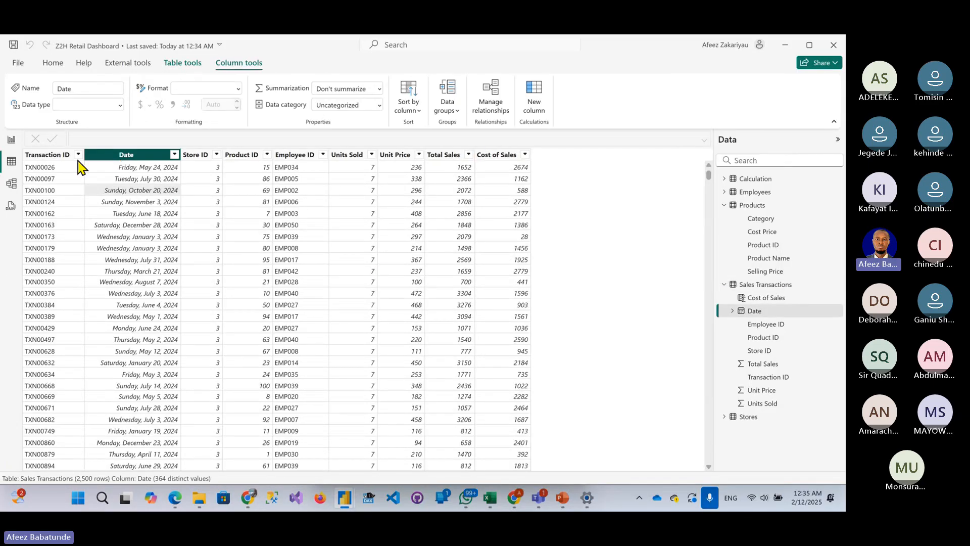
{"action": "left_click", "coordinate": [49, 160]}
{"action": "right_click", "coordinate": [49, 158]}
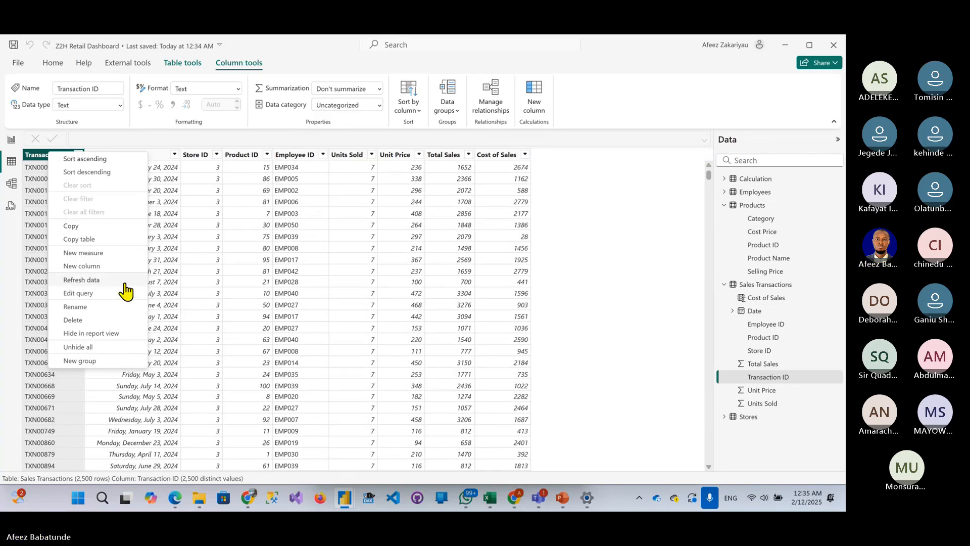
{"action": "left_click", "coordinate": [293, 238]}
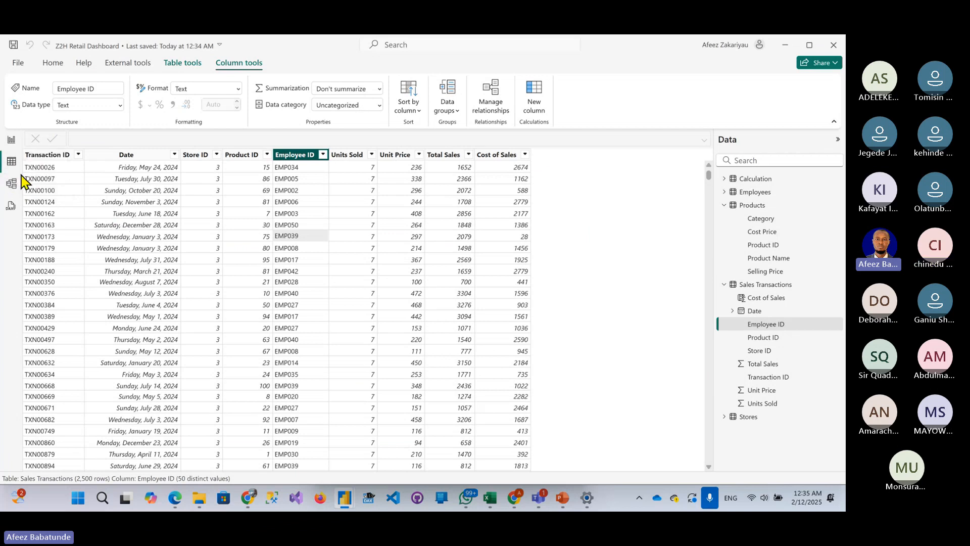
- Return to the report, show the Total Sales by Location chart in focus mode and export its data to Total Sales by Location.csv in Bootcamp
{"action": "left_click", "coordinate": [11, 141]}
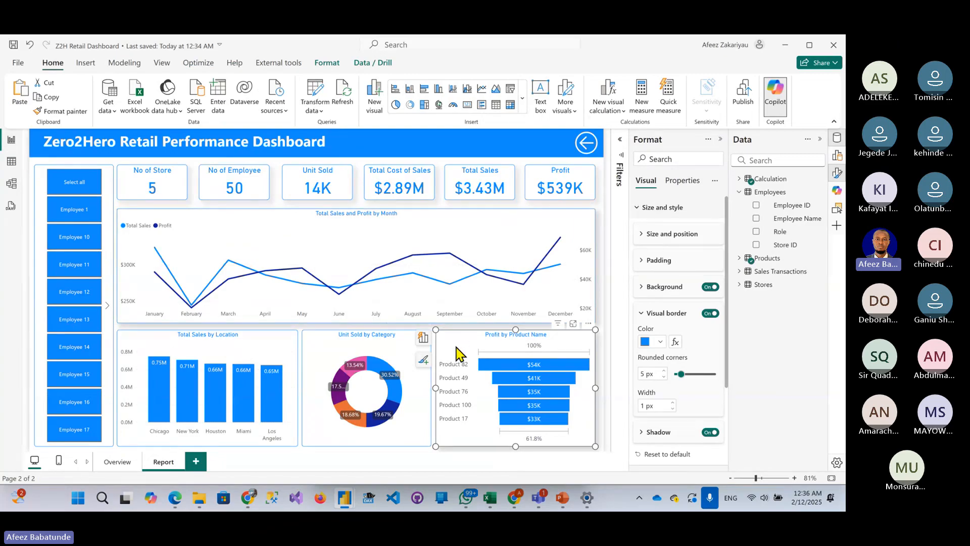
{"action": "left_click", "coordinate": [295, 341]}
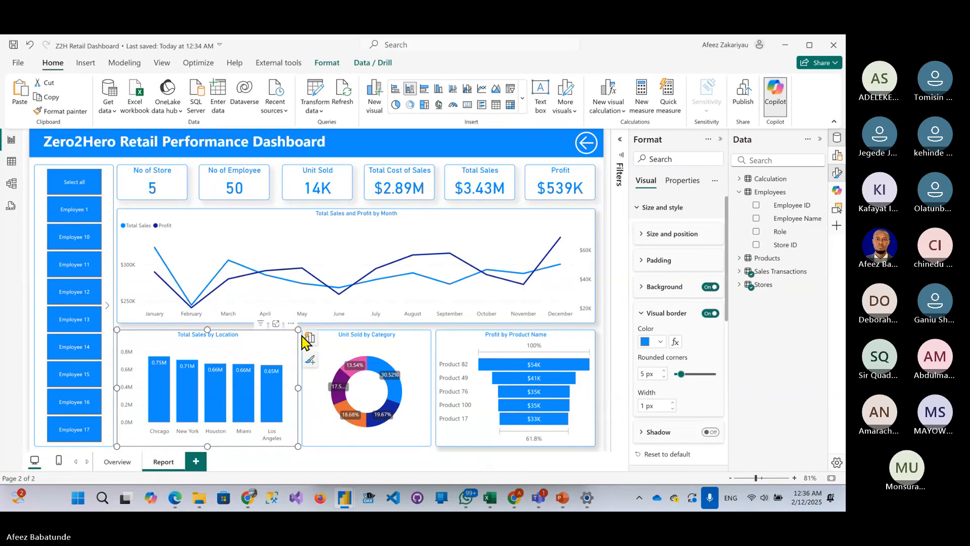
{"action": "left_click", "coordinate": [276, 324]}
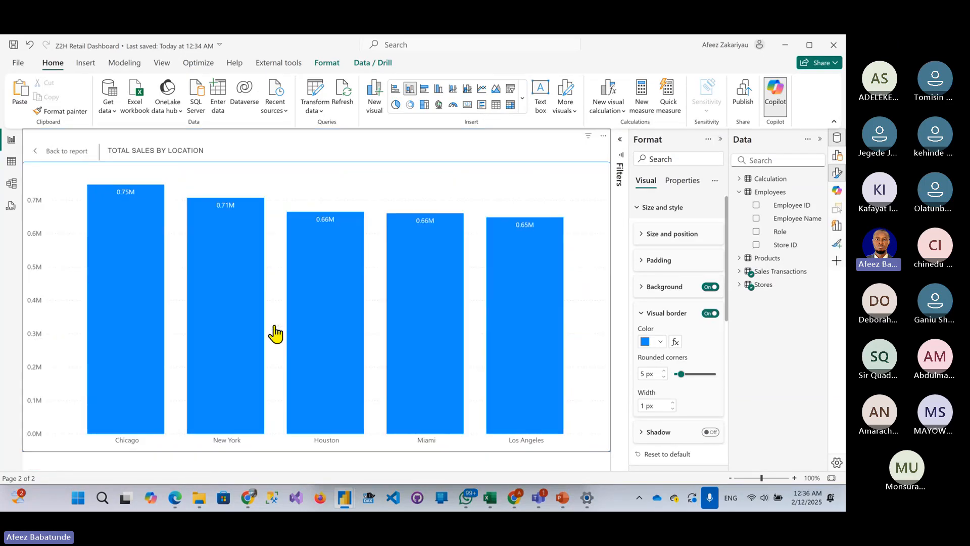
{"action": "left_click", "coordinate": [603, 136]}
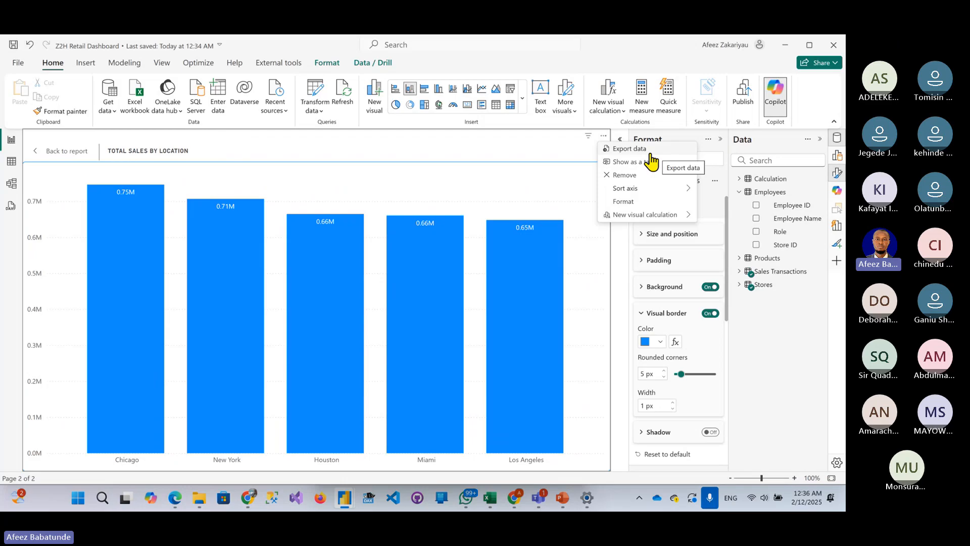
{"action": "left_click", "coordinate": [629, 150]}
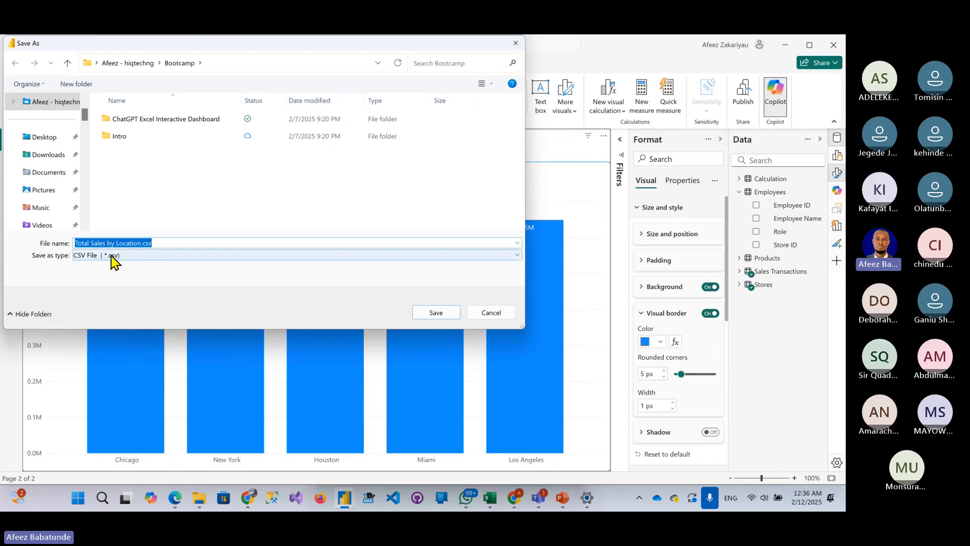
{"action": "left_click", "coordinate": [436, 316]}
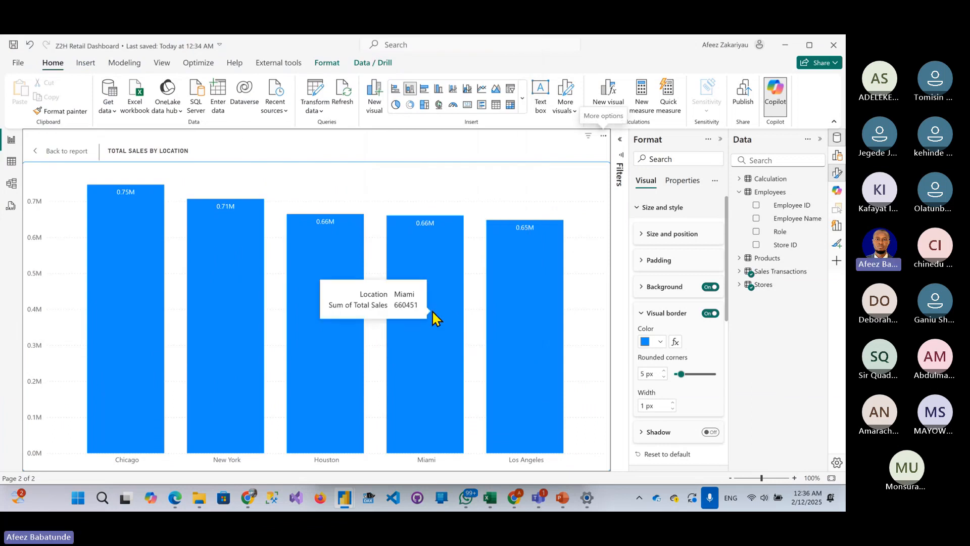
- Switch to File Explorer and look in the hiqtechng OneDrive's Bootcamp folder for the exported CSV and the saved report
{"action": "mouse_move", "coordinate": [200, 499]}
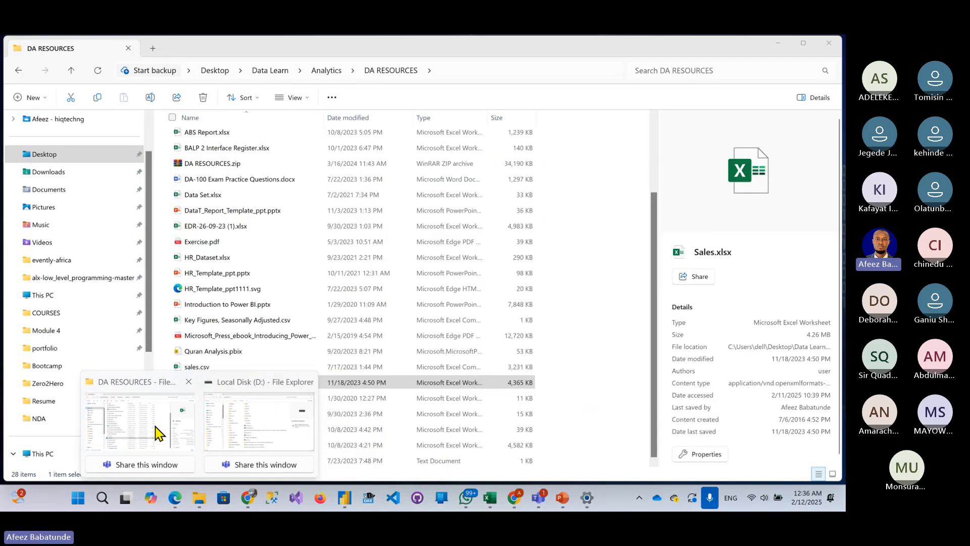
{"action": "left_click", "coordinate": [136, 414]}
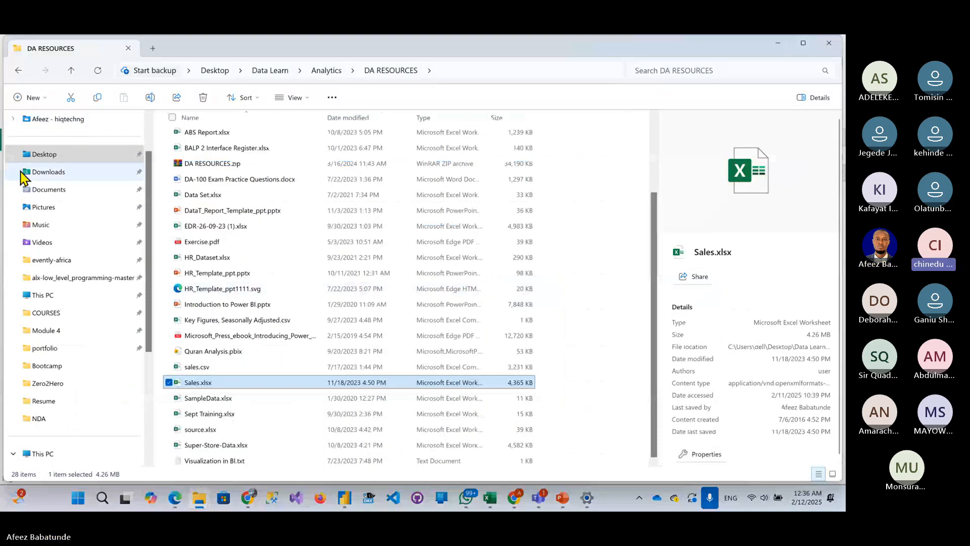
{"action": "scroll", "coordinate": [82, 159], "scroll_direction": "up", "scroll_amount": 1}
{"action": "left_click", "coordinate": [80, 176]}
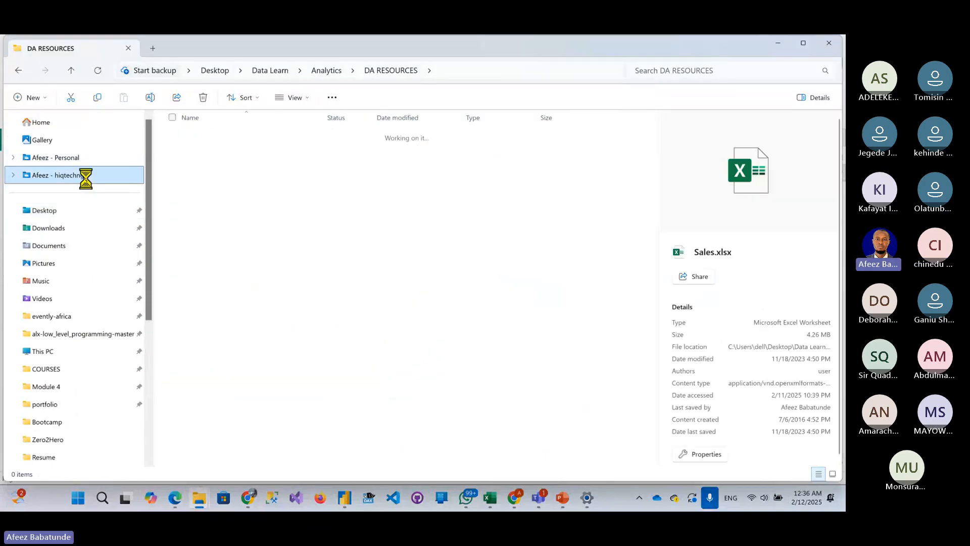
{"action": "left_click", "coordinate": [226, 205]}
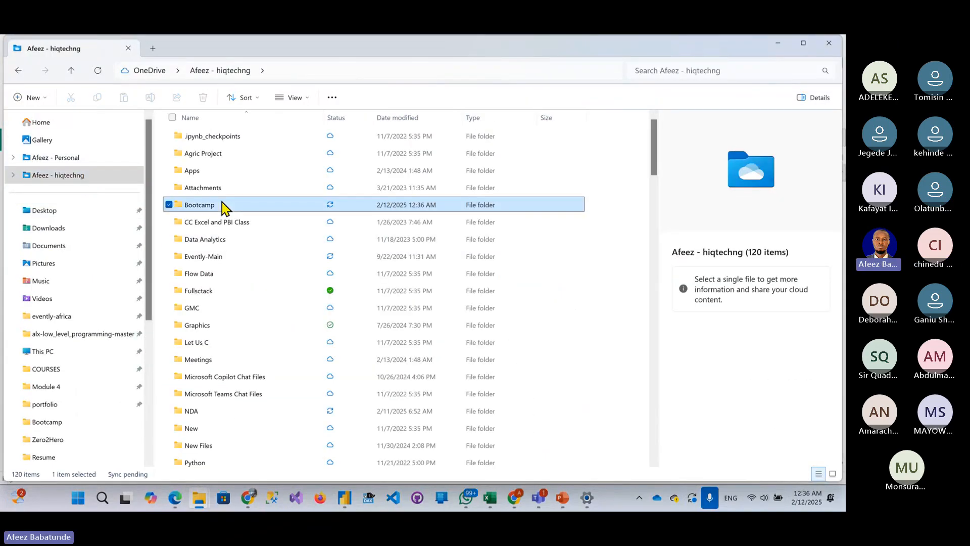
{"action": "double_click", "coordinate": [252, 202]}
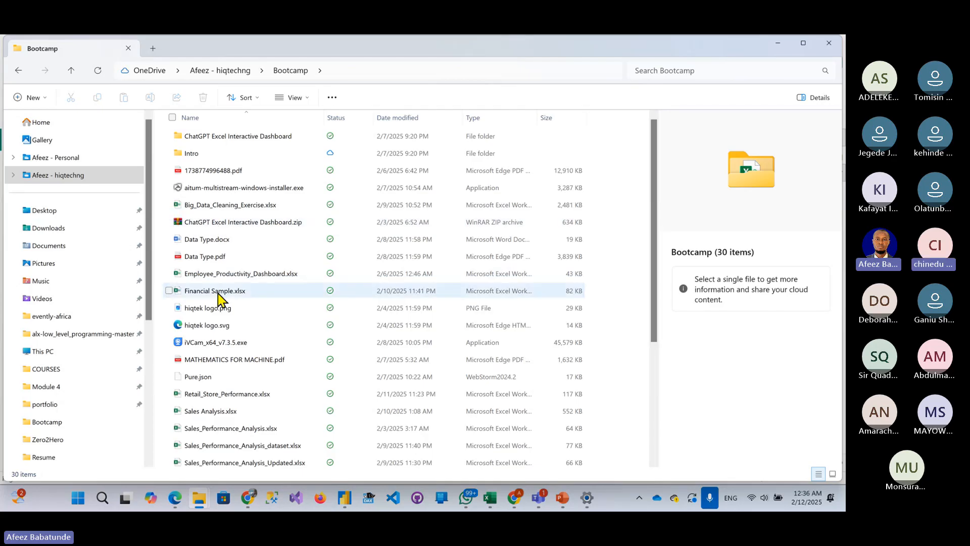
{"action": "scroll", "coordinate": [225, 309], "scroll_direction": "down", "scroll_amount": 2}
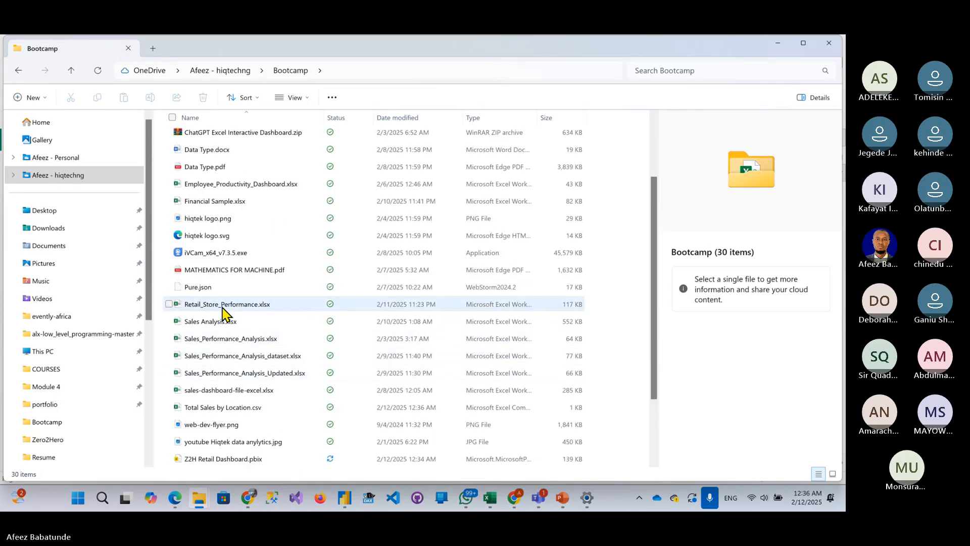
{"action": "scroll", "coordinate": [256, 454], "scroll_direction": "down", "scroll_amount": 2}
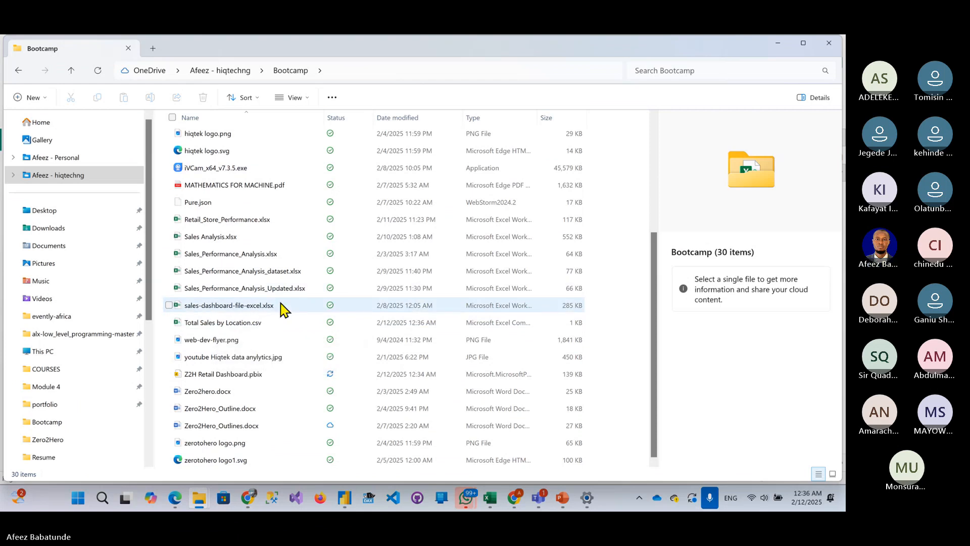
{"action": "key", "text": "XF86AudioMute"}
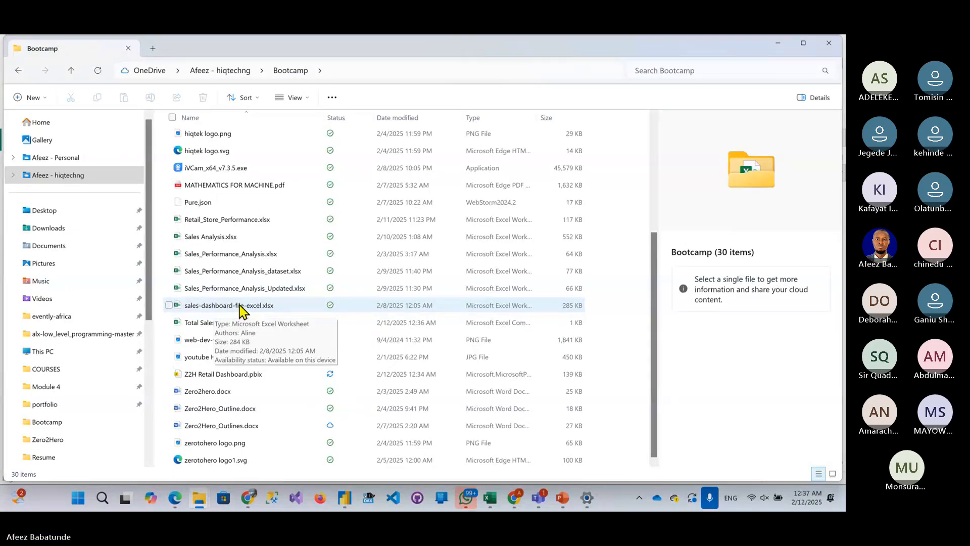
{"action": "key", "text": "XF86AudioMute"}
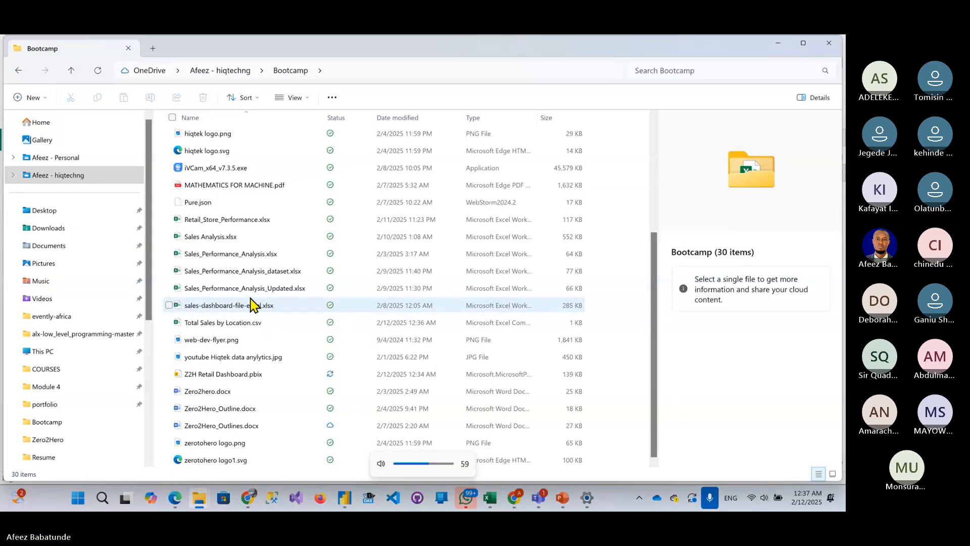
- Open sales-dashboard-file-excel.xlsx in Excel, look over its Dashboard sheet, and close it to return to the Bootcamp folder
{"action": "left_click", "coordinate": [212, 306]}
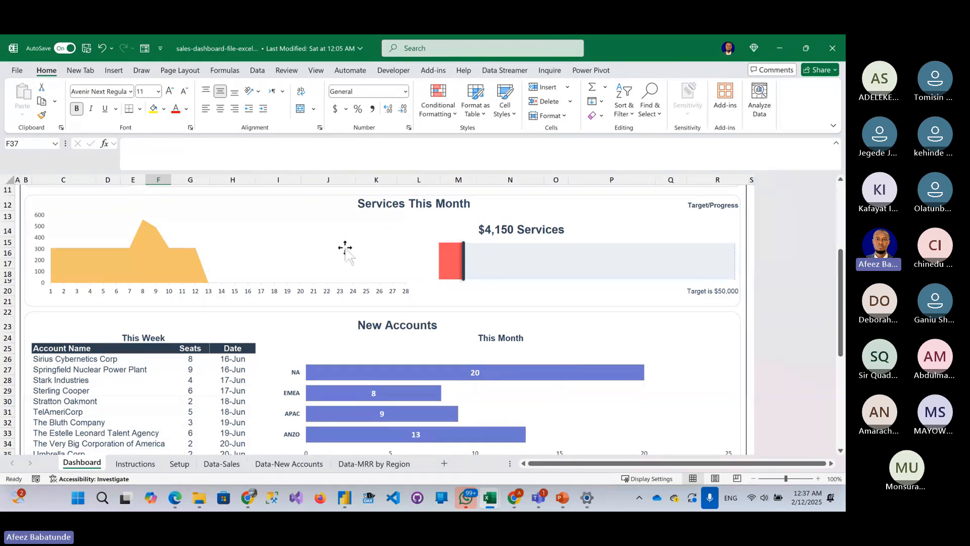
{"action": "scroll", "coordinate": [345, 248], "scroll_direction": "down", "scroll_amount": 2}
{"action": "scroll", "coordinate": [345, 248], "scroll_direction": "up", "scroll_amount": 5}
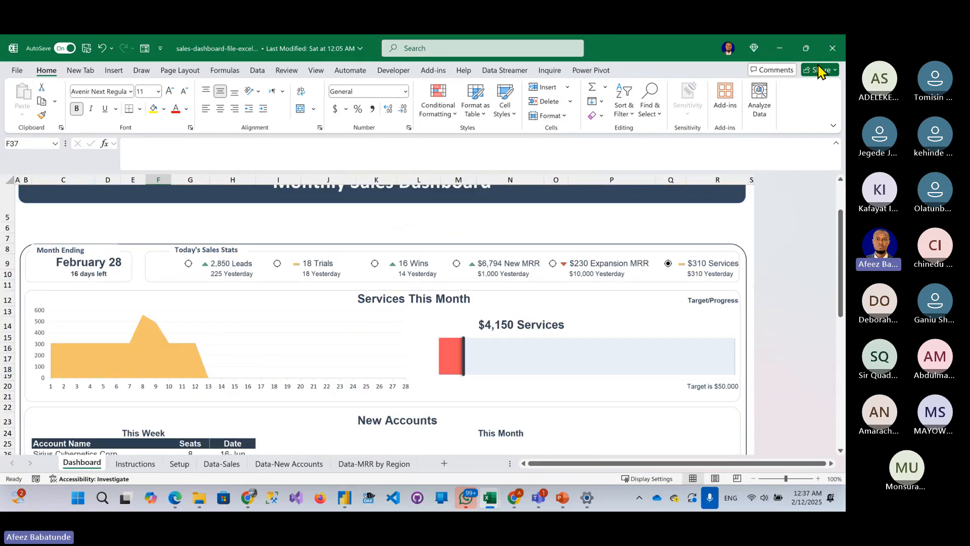
{"action": "left_click", "coordinate": [833, 48]}
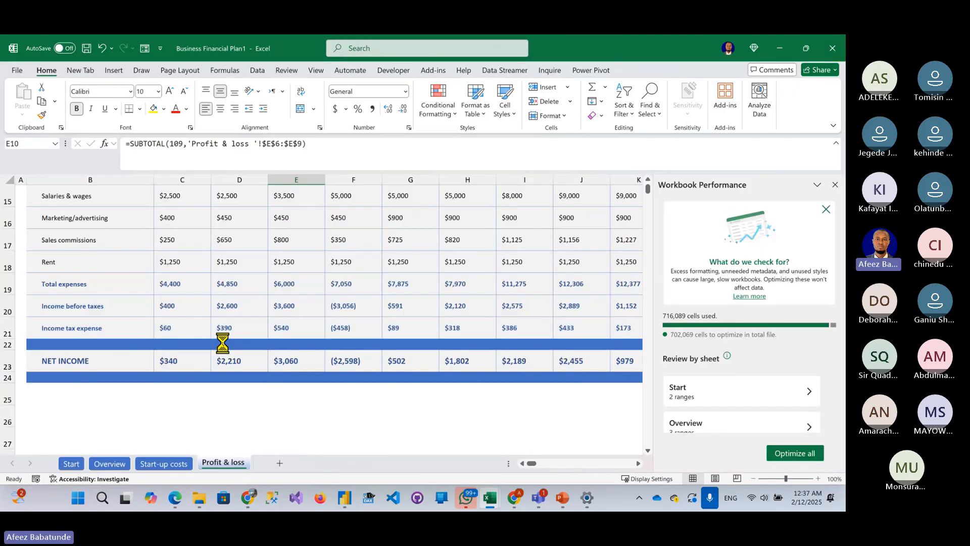
{"action": "left_click", "coordinate": [778, 49]}
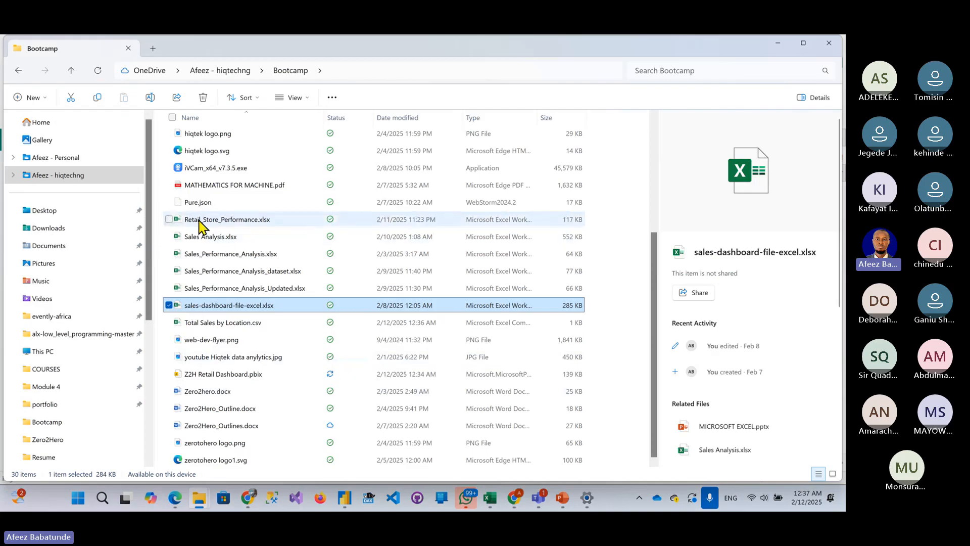
- Look back through the start of the Bootcamp file list and switch to the Chrome window showing the TechCrunch article
{"action": "scroll", "coordinate": [273, 267], "scroll_direction": "up", "scroll_amount": 4}
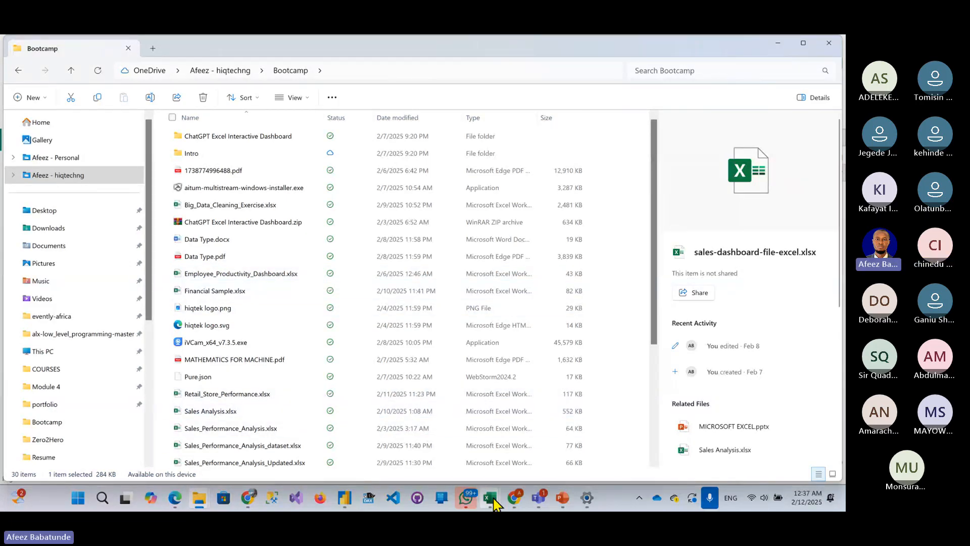
{"action": "mouse_move", "coordinate": [519, 505]}
{"action": "left_click", "coordinate": [541, 444]}
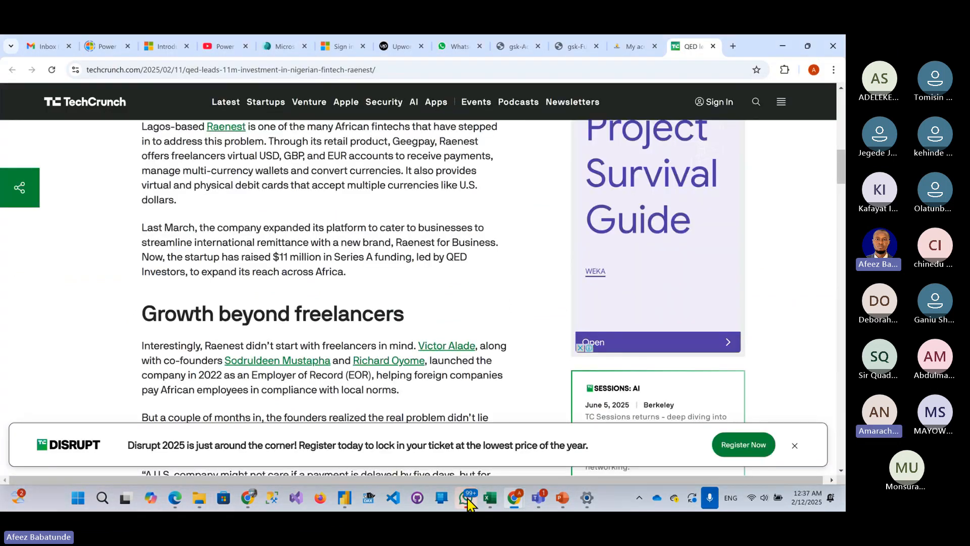
- Switch to the Z2H Retail Dashboard report, bring up the Total Sales by Location export to check its destination folder, and cancel it
{"action": "mouse_move", "coordinate": [344, 503]}
{"action": "left_click", "coordinate": [380, 436]}
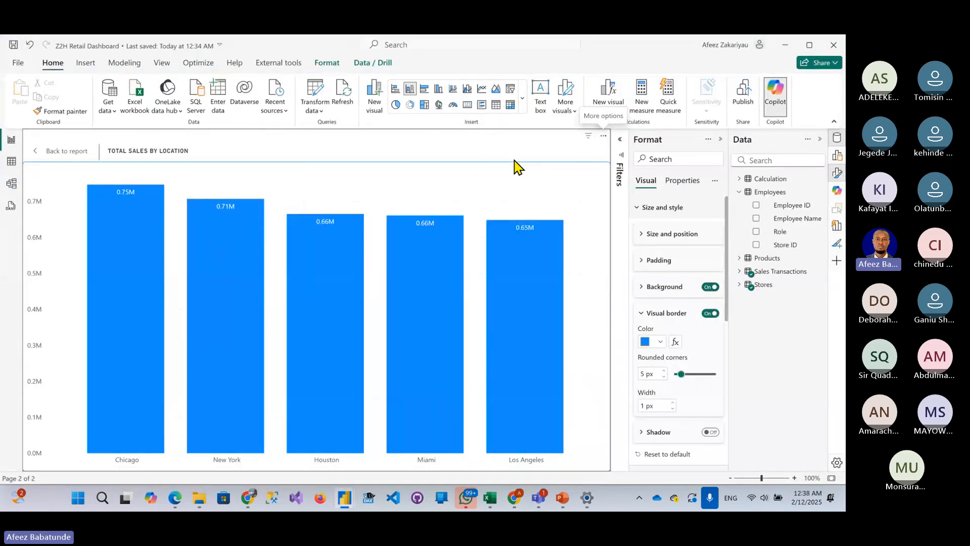
{"action": "left_click", "coordinate": [603, 136]}
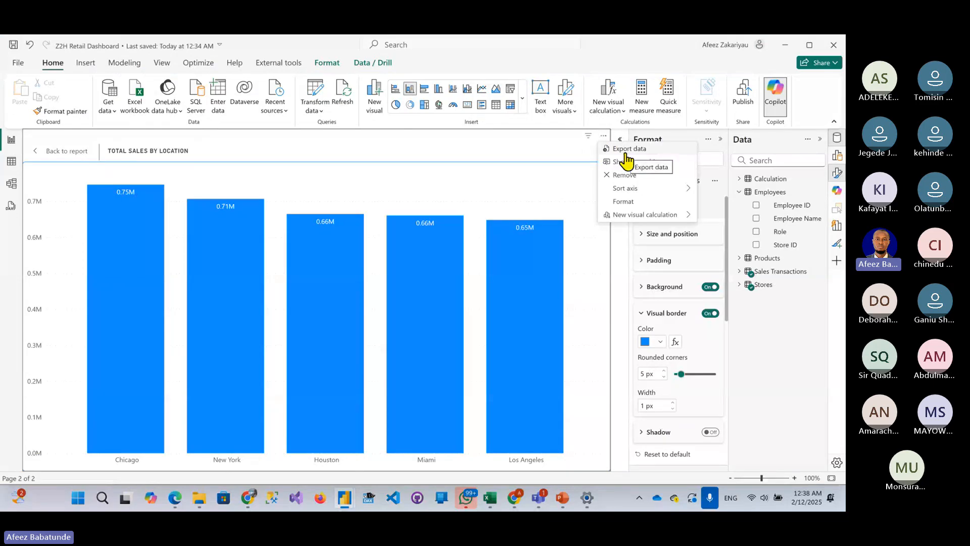
{"action": "left_click", "coordinate": [627, 152]}
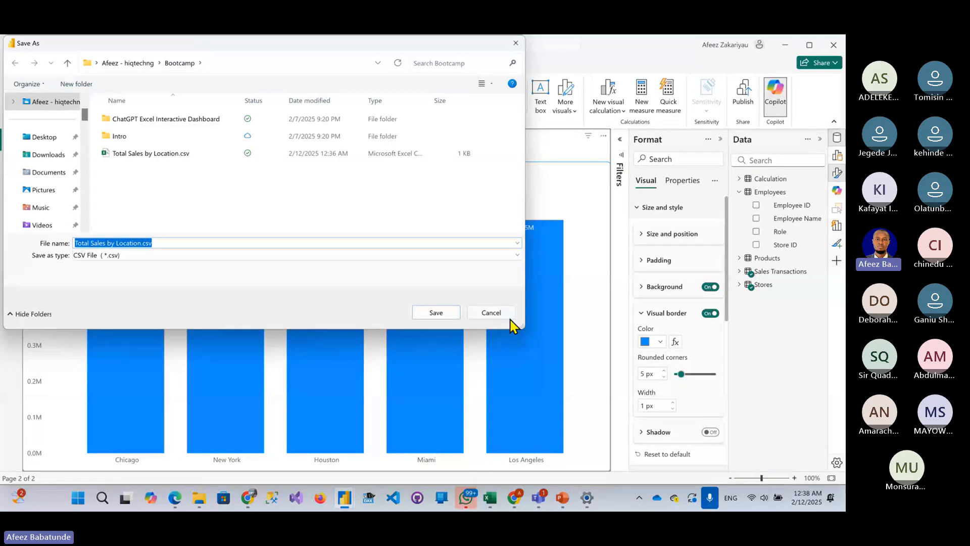
{"action": "left_click", "coordinate": [492, 314]}
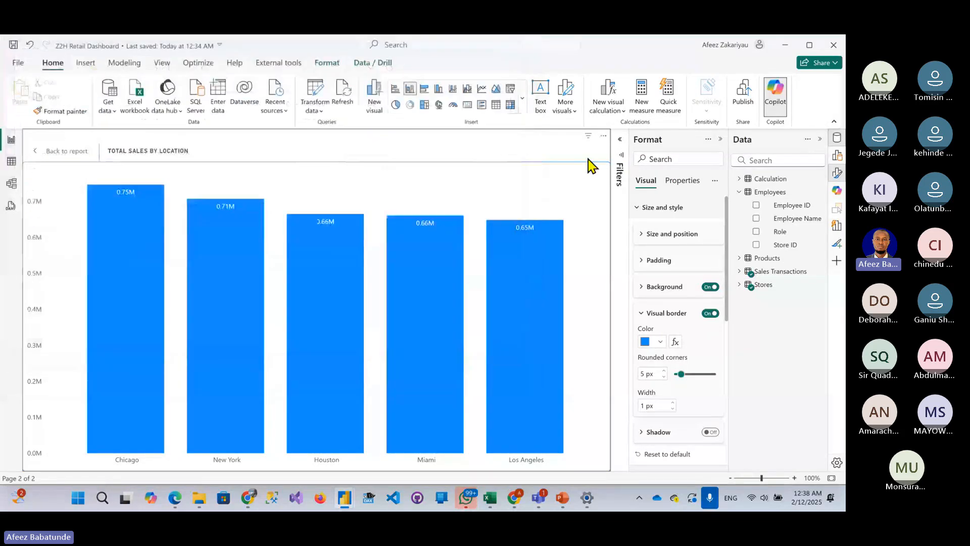
{"action": "left_click", "coordinate": [785, 48]}
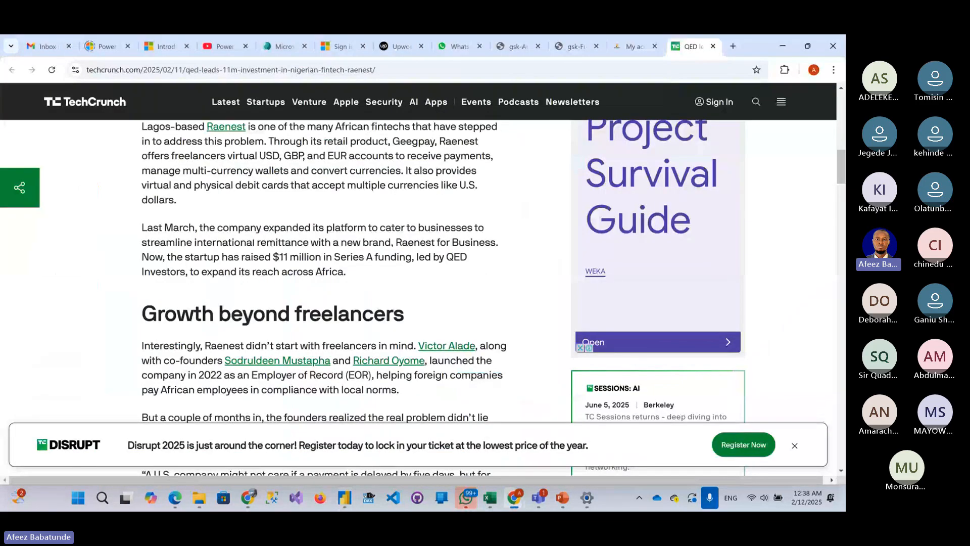
- Switch to the Bootcamp folder in File Explorer and open Total Sales by Location.csv in Excel
{"action": "mouse_move", "coordinate": [199, 498]}
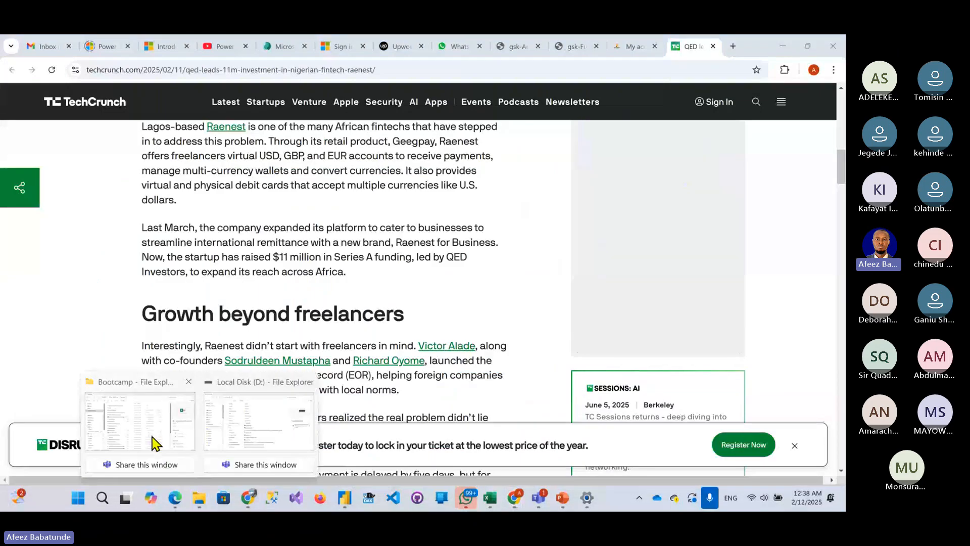
{"action": "left_click", "coordinate": [154, 444]}
{"action": "left_click", "coordinate": [215, 328]}
{"action": "scroll", "coordinate": [216, 329], "scroll_direction": "down", "scroll_amount": 3}
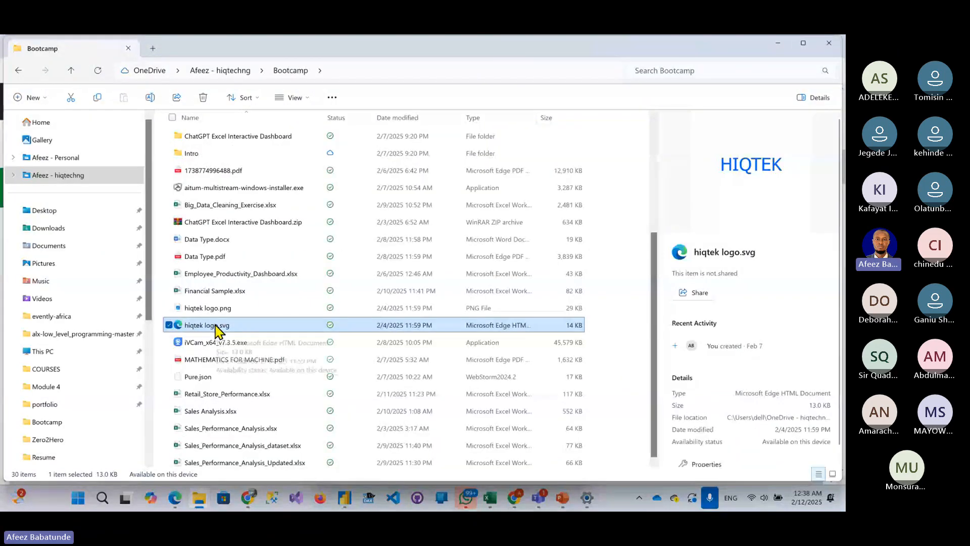
{"action": "left_click", "coordinate": [217, 329]}
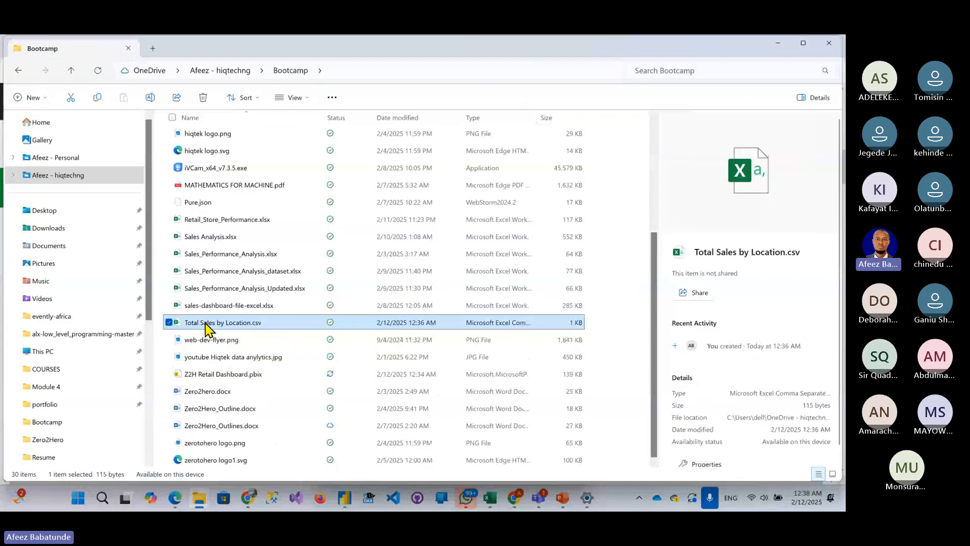
{"action": "double_click", "coordinate": [208, 329]}
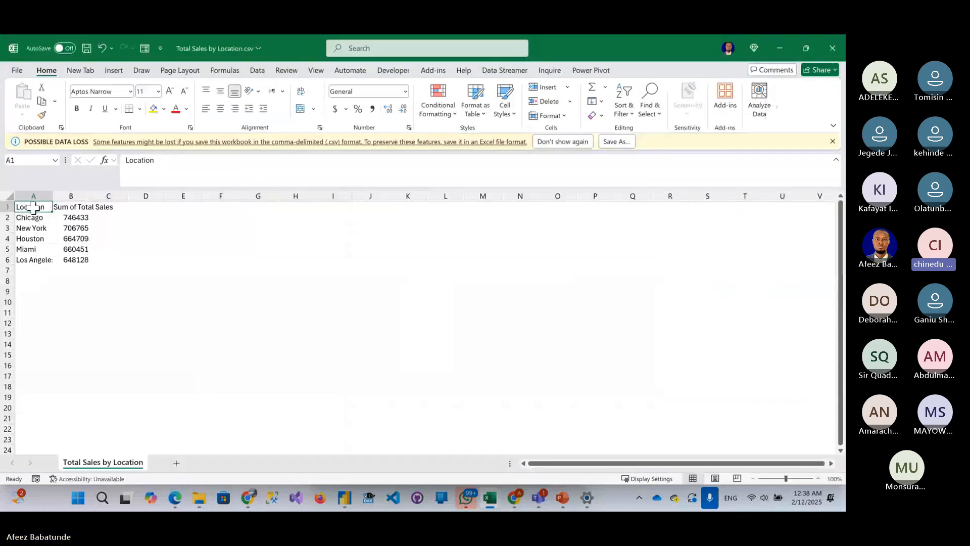
- Highlight the exported location and total sales data, and close the CSV workbook
{"action": "left_click_drag", "start_coordinate": [32, 206], "coordinate": [88, 267]}
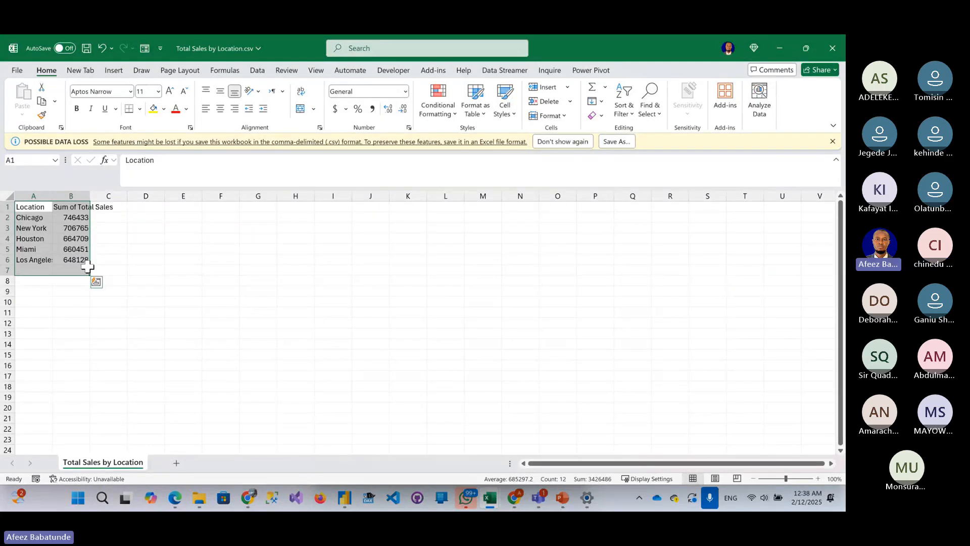
{"action": "left_click", "coordinate": [817, 47]}
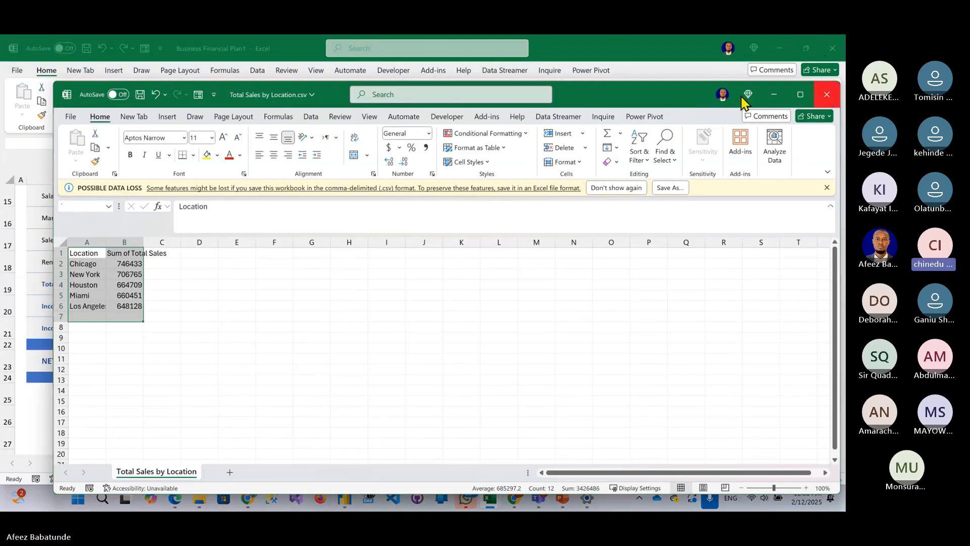
{"action": "left_click", "coordinate": [827, 94]}
{"action": "left_click", "coordinate": [454, 280]}
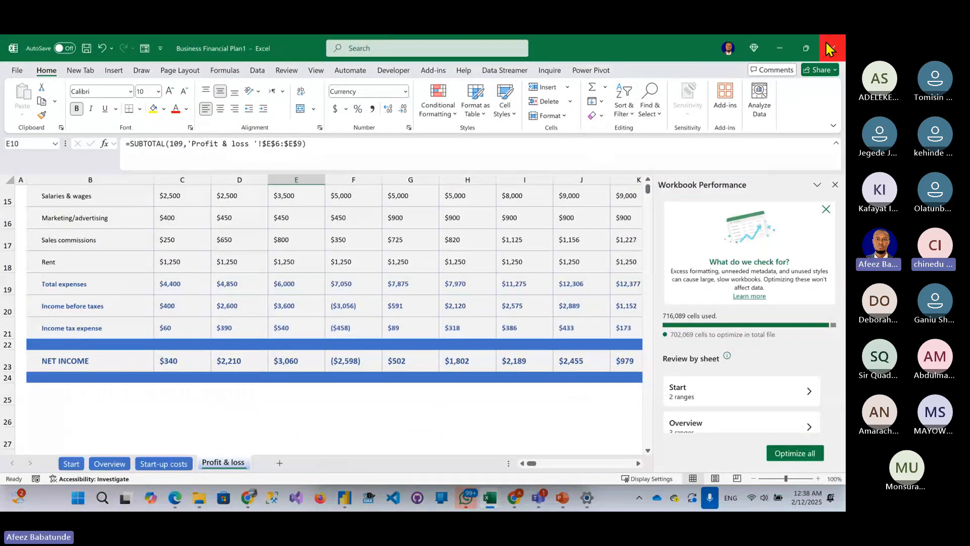
- Close the Business Financial Plan1 workbook, saving it to the hiqtechng OneDrive, and minimize the remaining Excel window
{"action": "left_click", "coordinate": [830, 48]}
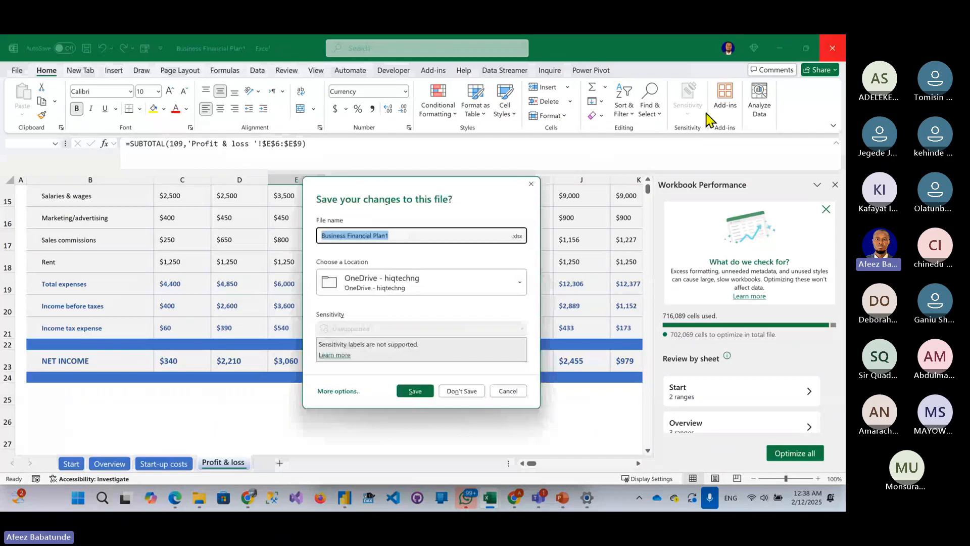
{"action": "left_click", "coordinate": [416, 399]}
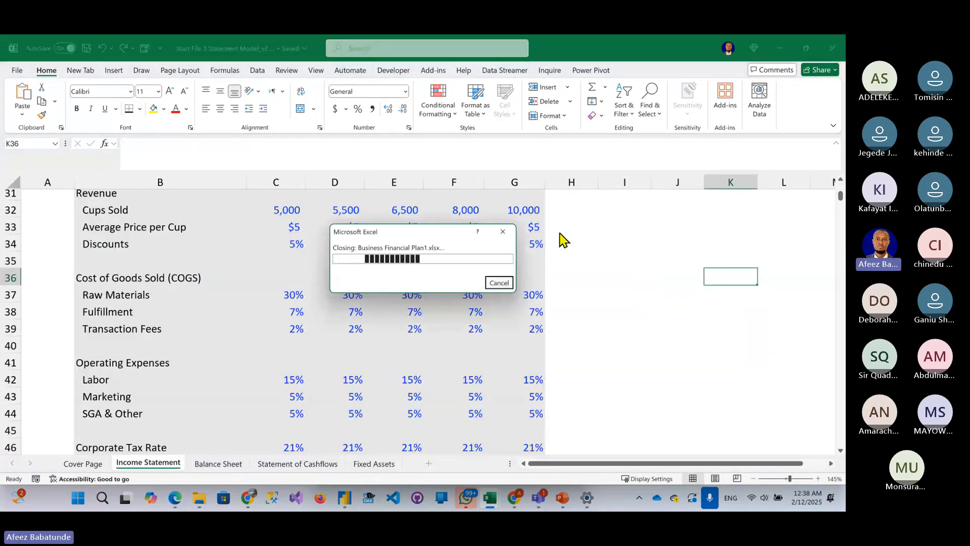
{"action": "left_click", "coordinate": [781, 49]}
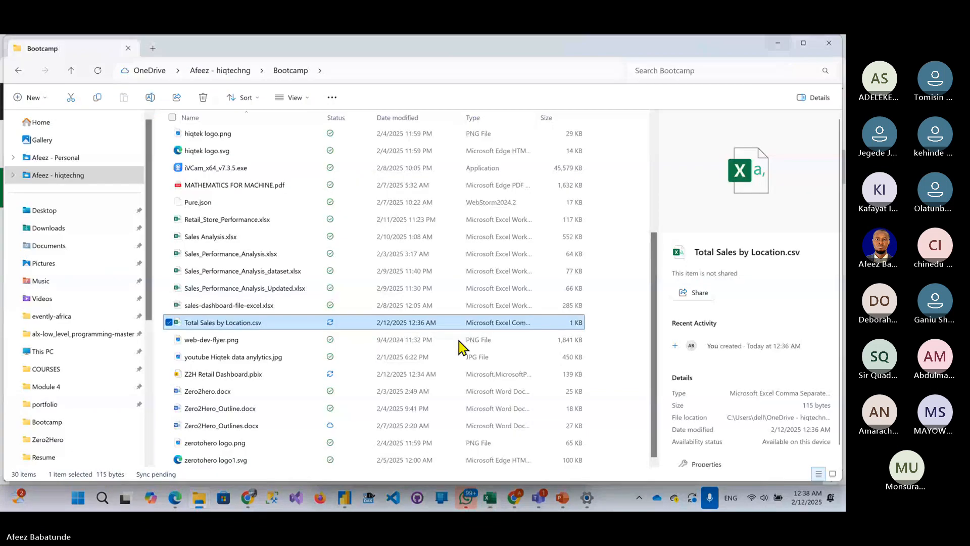
- Minimize the windows in the way, switch to the Z2H Retail Dashboard in Power BI Desktop and return from focus mode to the report
{"action": "left_click", "coordinate": [781, 43]}
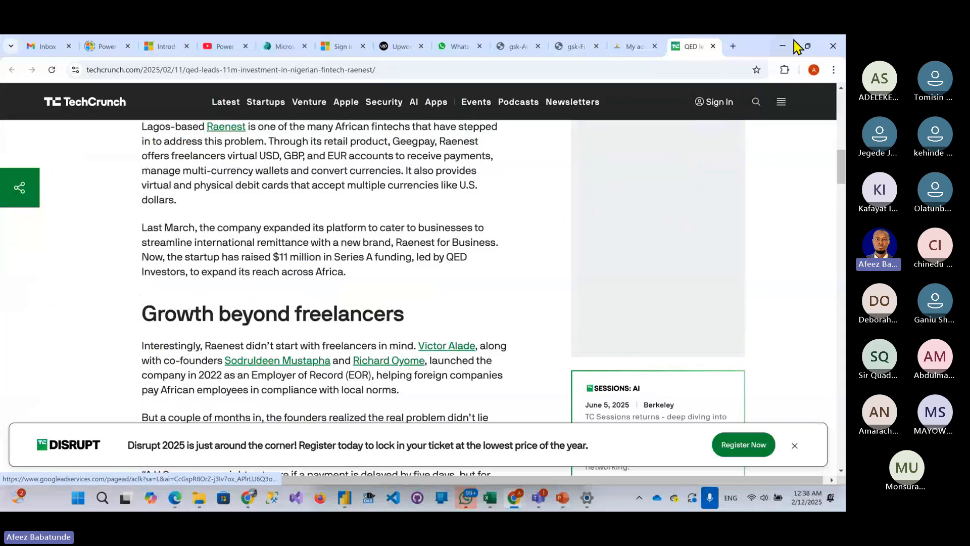
{"action": "left_click", "coordinate": [787, 45]}
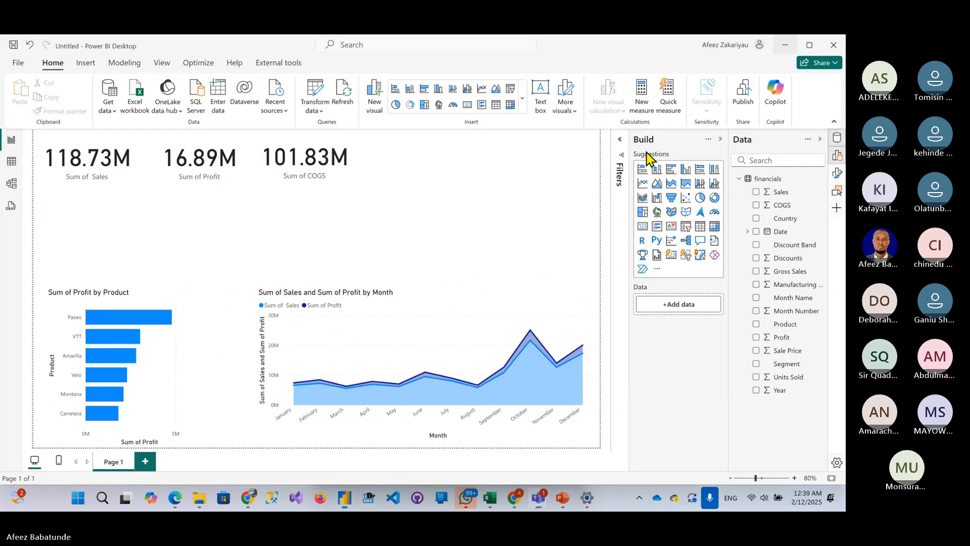
{"action": "left_click", "coordinate": [786, 45]}
{"action": "mouse_move", "coordinate": [347, 503]}
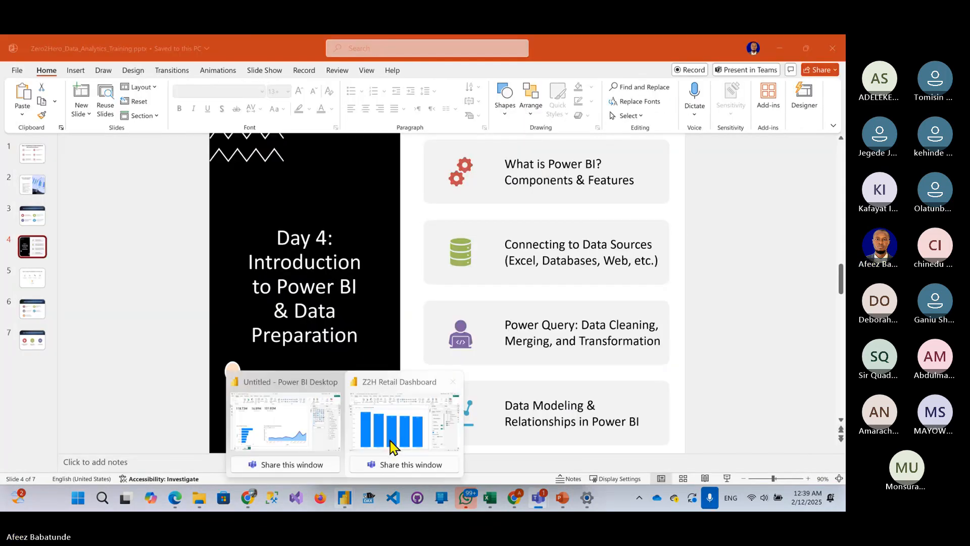
{"action": "left_click", "coordinate": [398, 404]}
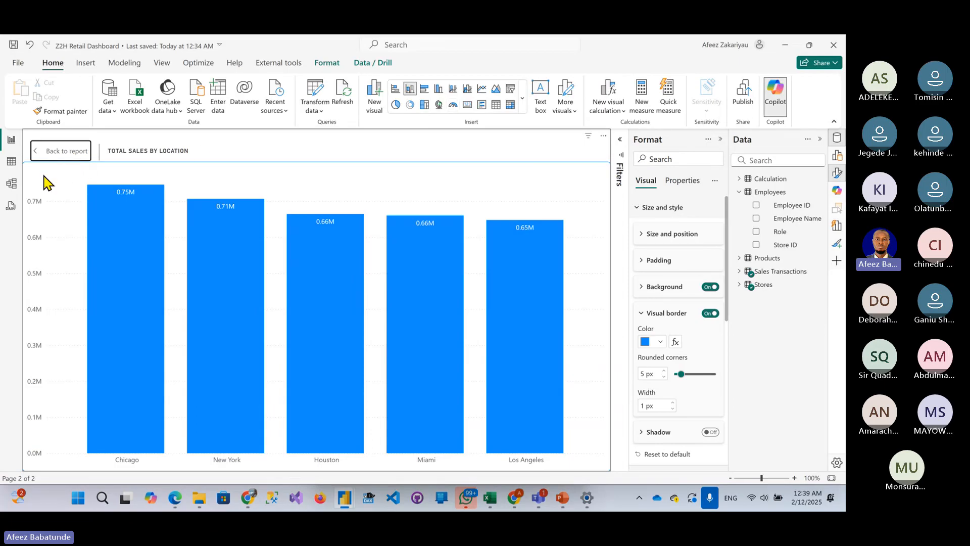
{"action": "left_click", "coordinate": [50, 154]}
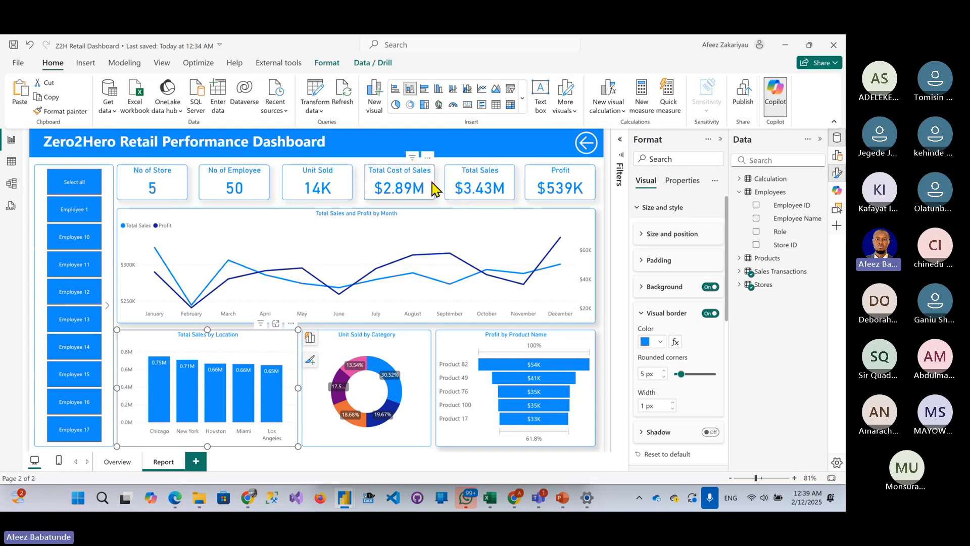
- Deselect the location chart and look through the options available for the Employees table
{"action": "left_click", "coordinate": [439, 188]}
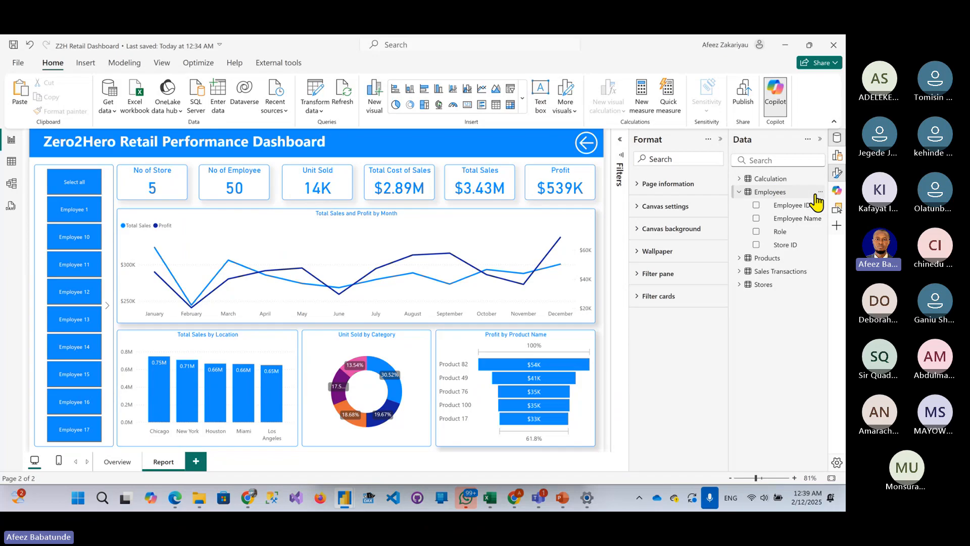
{"action": "left_click", "coordinate": [819, 193]}
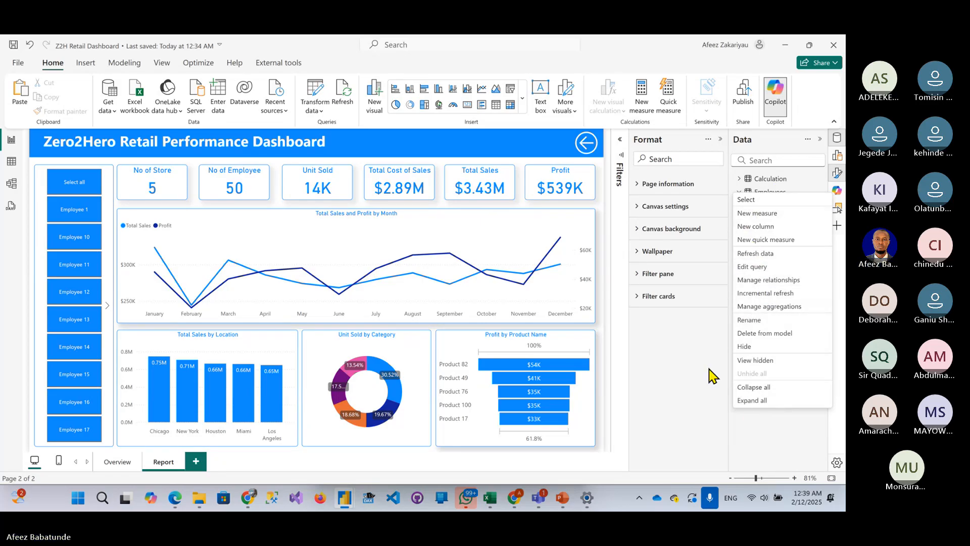
{"action": "key", "text": "Escape"}
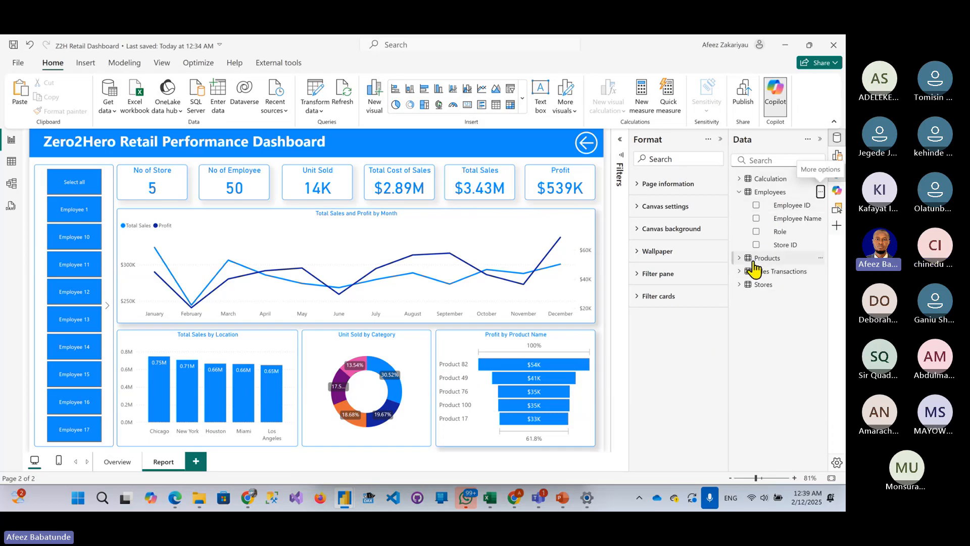
- Publish the report to the HiQ Academy workspace, saving the pending changes
{"action": "left_click", "coordinate": [743, 104]}
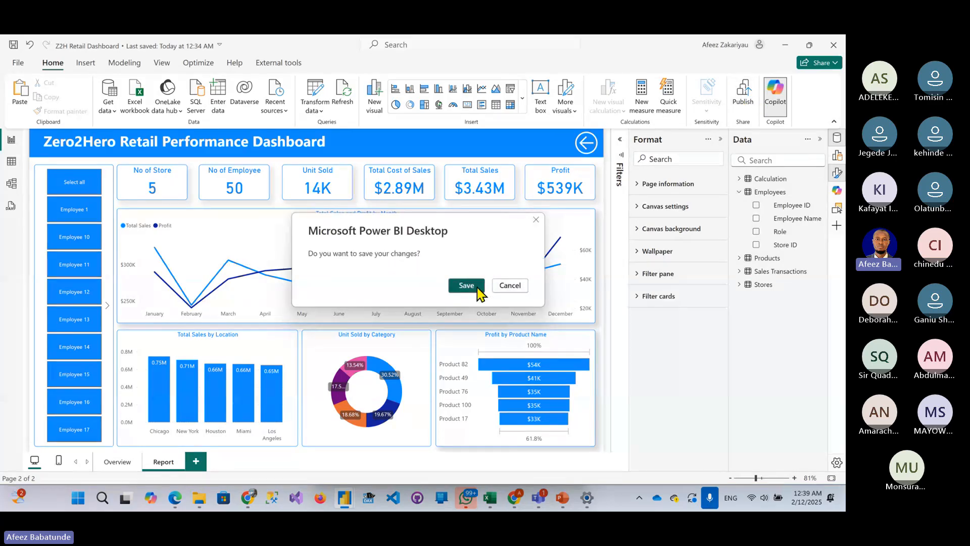
{"action": "left_click", "coordinate": [470, 284]}
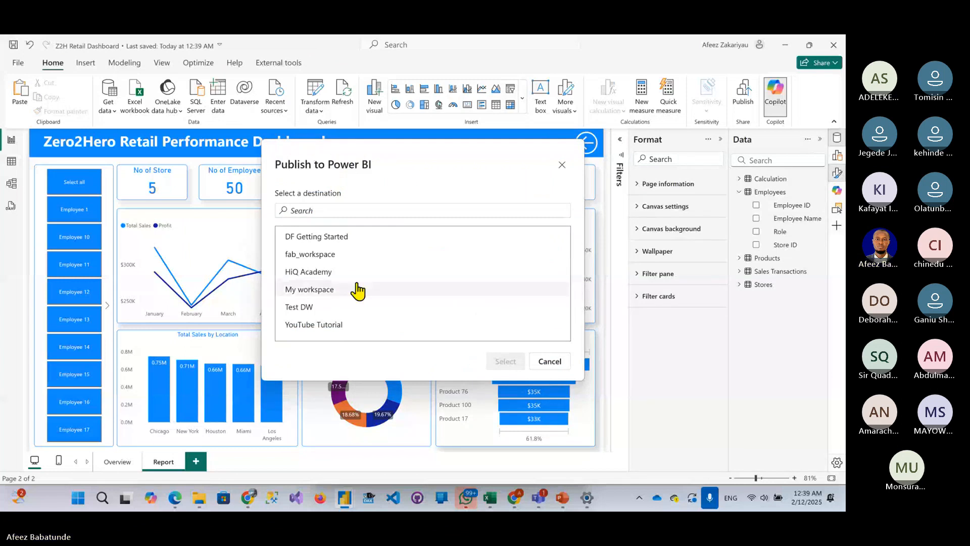
{"action": "left_click", "coordinate": [337, 273]}
{"action": "left_click", "coordinate": [514, 362]}
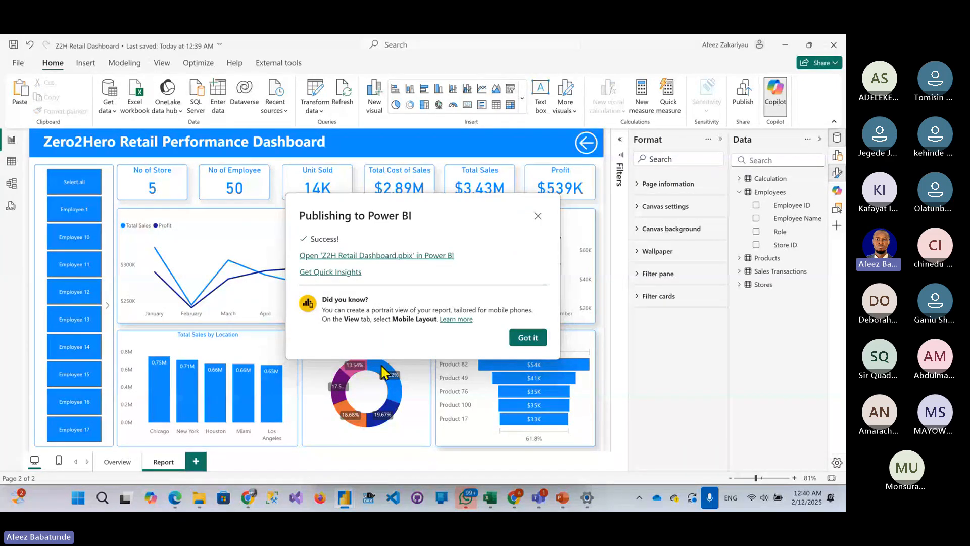
- Check the browser window, return to the publishing confirmation and open the published Z2H Retail Dashboard in the Power BI service
{"action": "key", "text": "alt+Tab"}
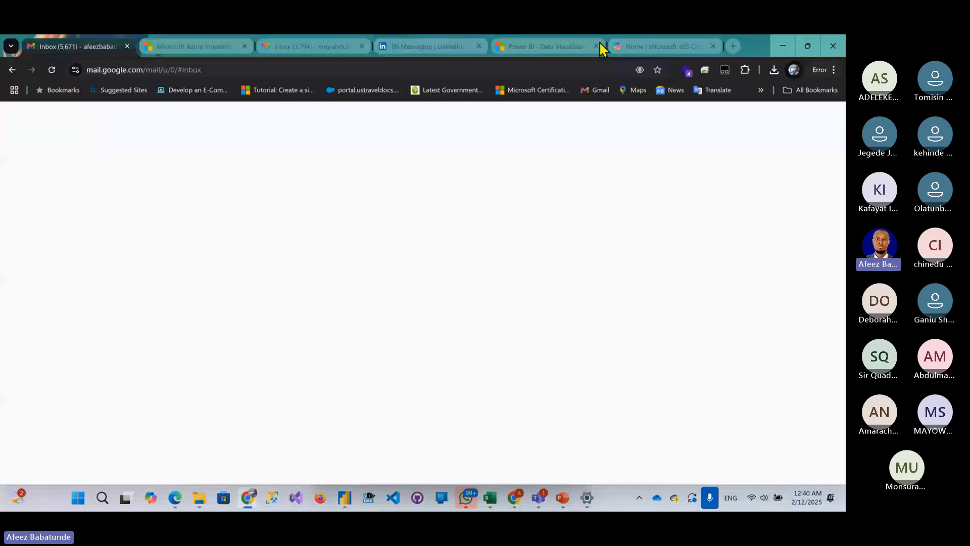
{"action": "left_click", "coordinate": [657, 45]}
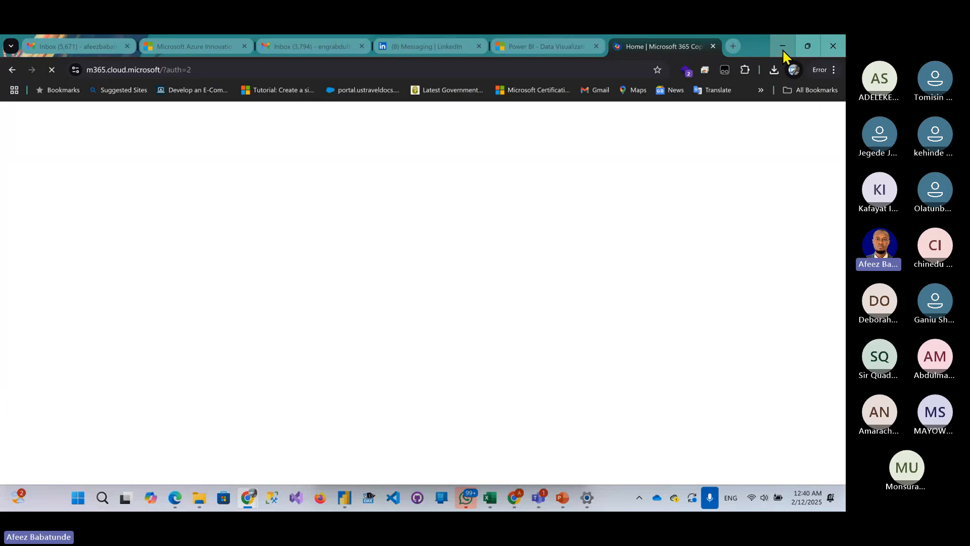
{"action": "left_click", "coordinate": [782, 47]}
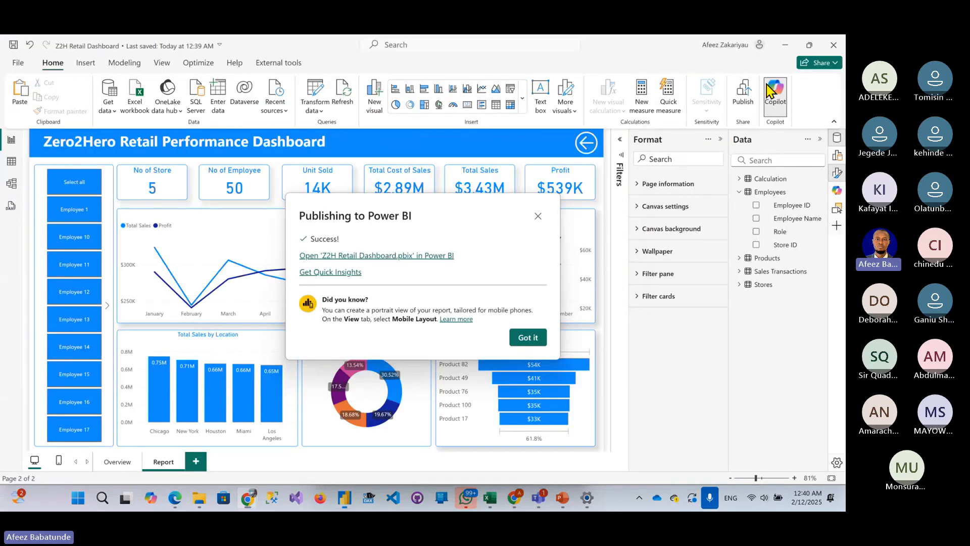
{"action": "left_click", "coordinate": [326, 256]}
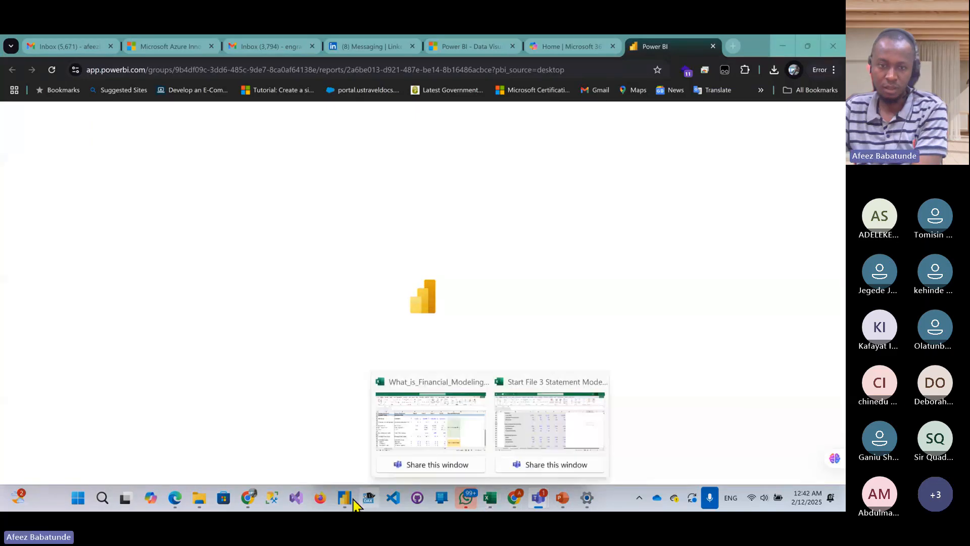
- Switch back to the Z2H Retail Dashboard in Power BI Desktop and dismiss the publishing confirmation
{"action": "mouse_move", "coordinate": [344, 499]}
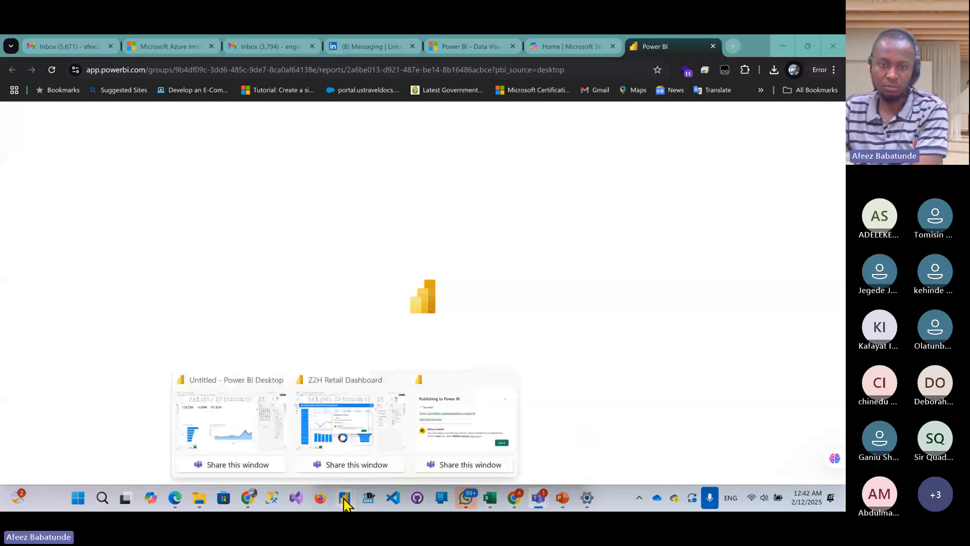
{"action": "left_click", "coordinate": [349, 428]}
{"action": "left_click", "coordinate": [522, 341]}
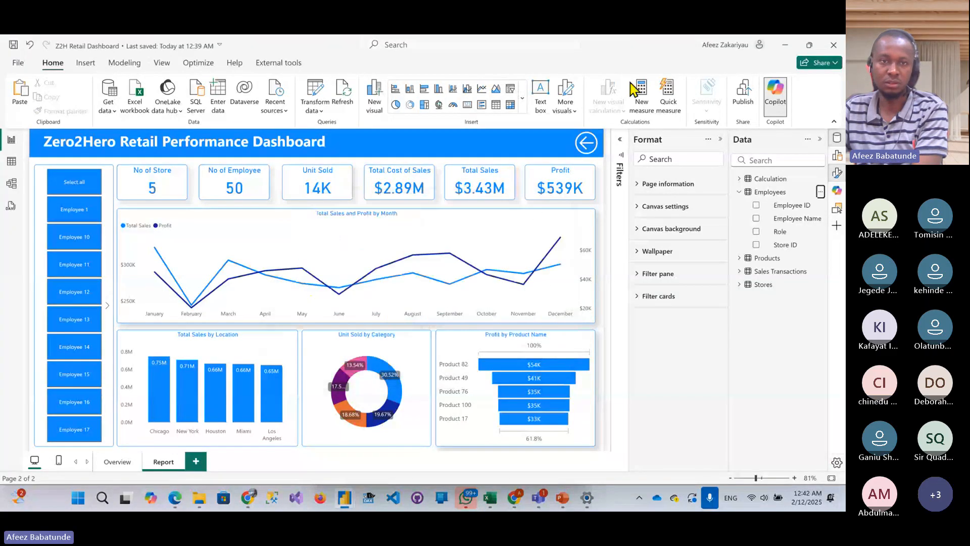
- Open the Power Query Editor and look through the options available for the Employees query
{"action": "left_click", "coordinate": [310, 91]}
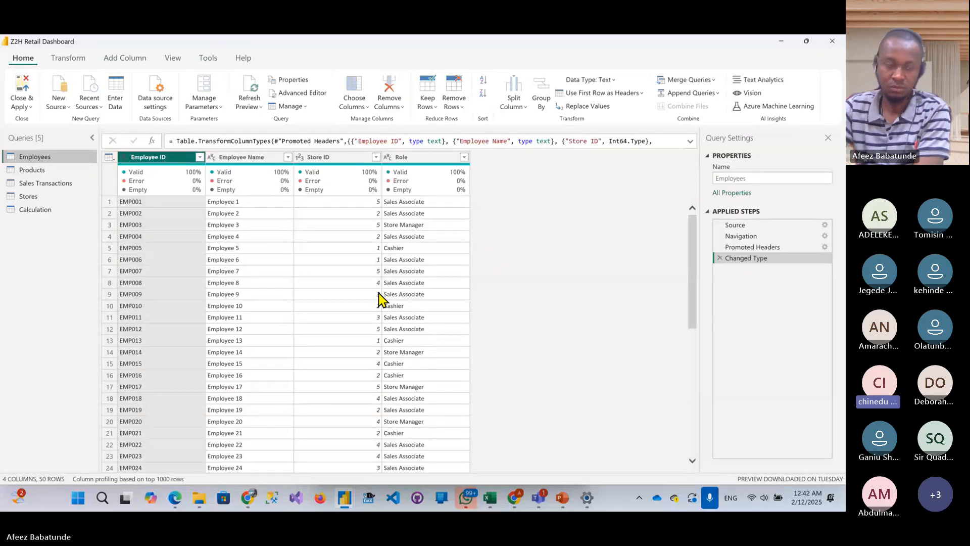
{"action": "right_click", "coordinate": [45, 158]}
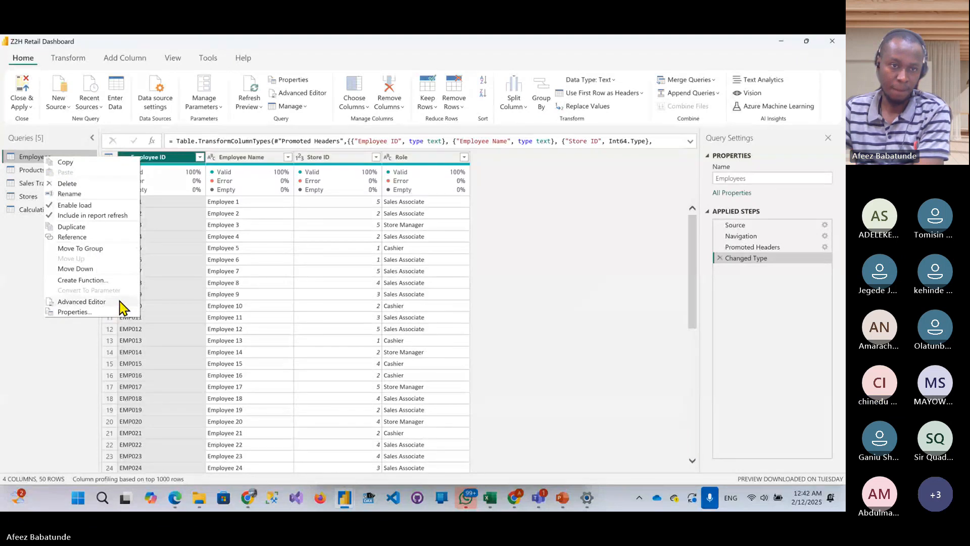
{"action": "left_click", "coordinate": [186, 236]}
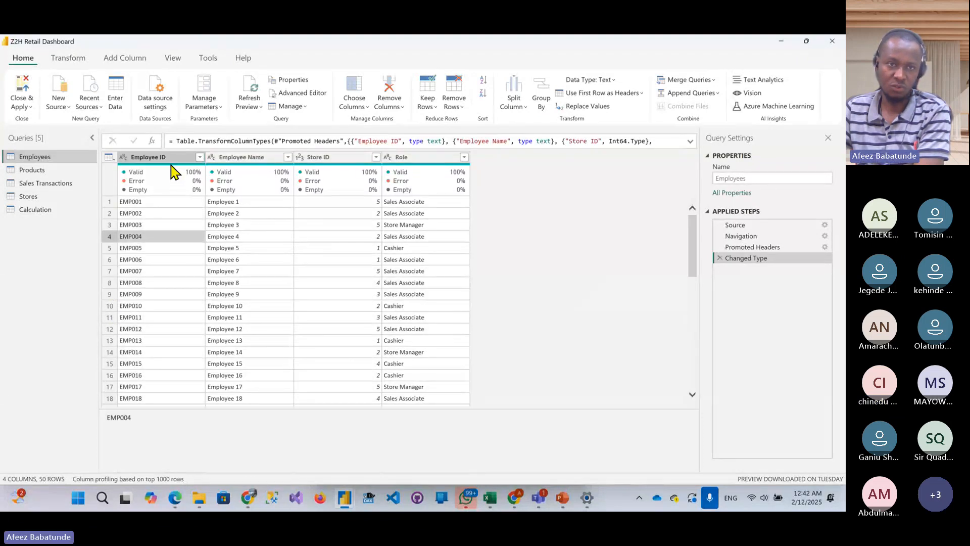
- Look through the options for the Employee ID column and the Products query, and close the Power Query Editor
{"action": "left_click", "coordinate": [171, 155]}
{"action": "right_click", "coordinate": [171, 154]}
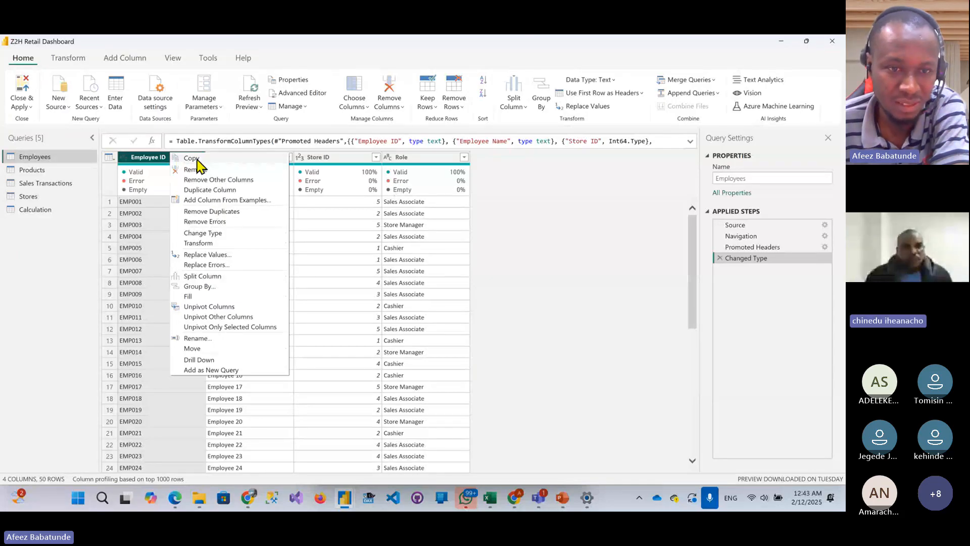
{"action": "left_click", "coordinate": [48, 172]}
{"action": "left_click", "coordinate": [51, 171]}
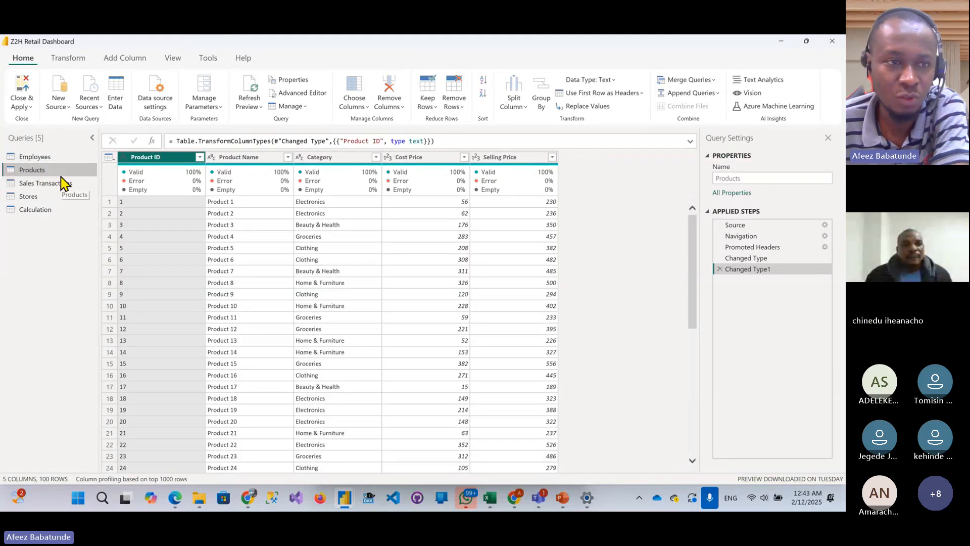
{"action": "right_click", "coordinate": [65, 172]}
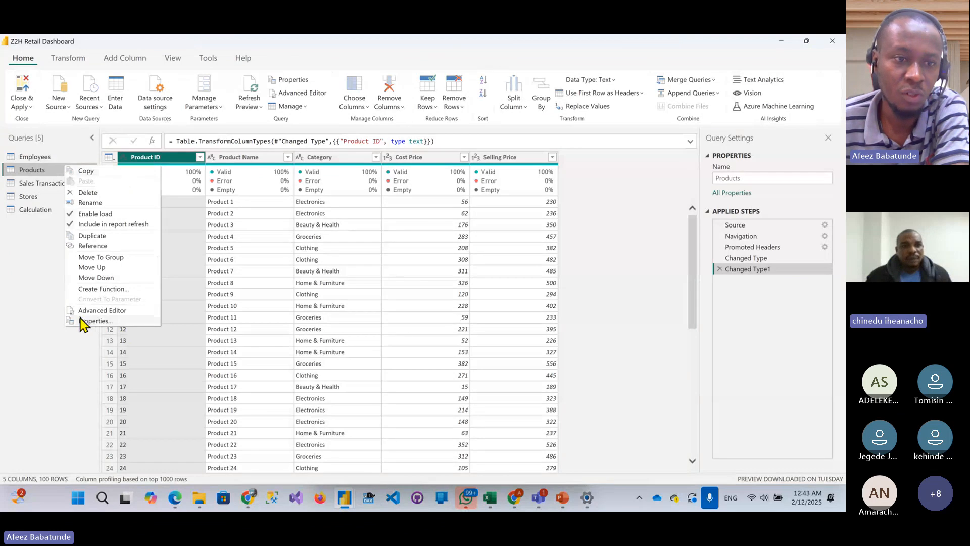
{"action": "left_click", "coordinate": [53, 273]}
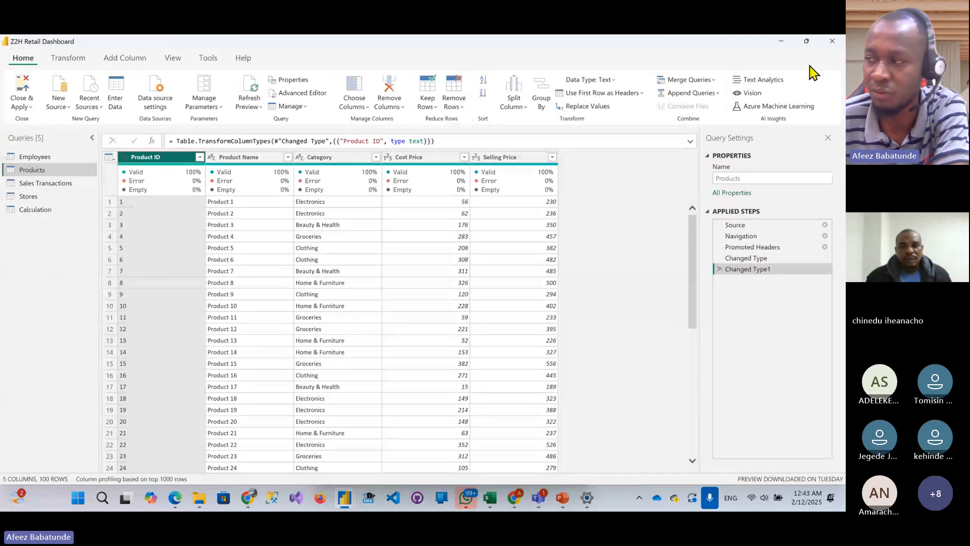
{"action": "left_click", "coordinate": [832, 41]}
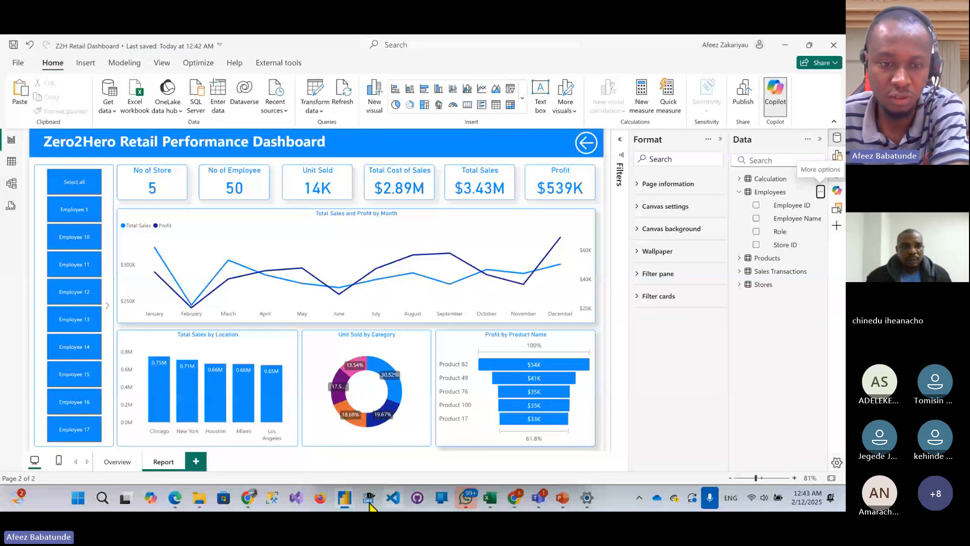
- Switch to the Power BI service, open the HiQ Academy workspace and enlarge its item list to locate the Z2H Retail Dashboard report and semantic model
{"action": "mouse_move", "coordinate": [248, 498]}
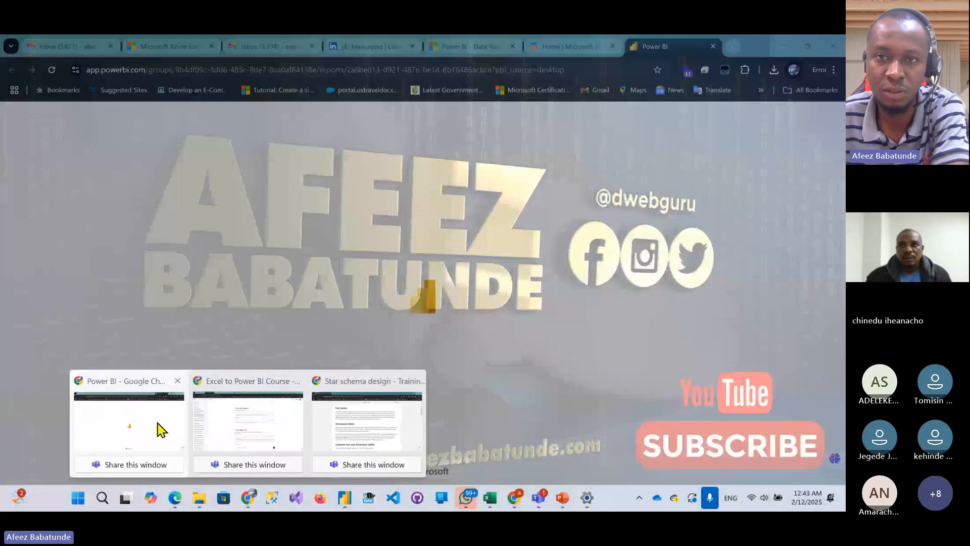
{"action": "left_click", "coordinate": [160, 428]}
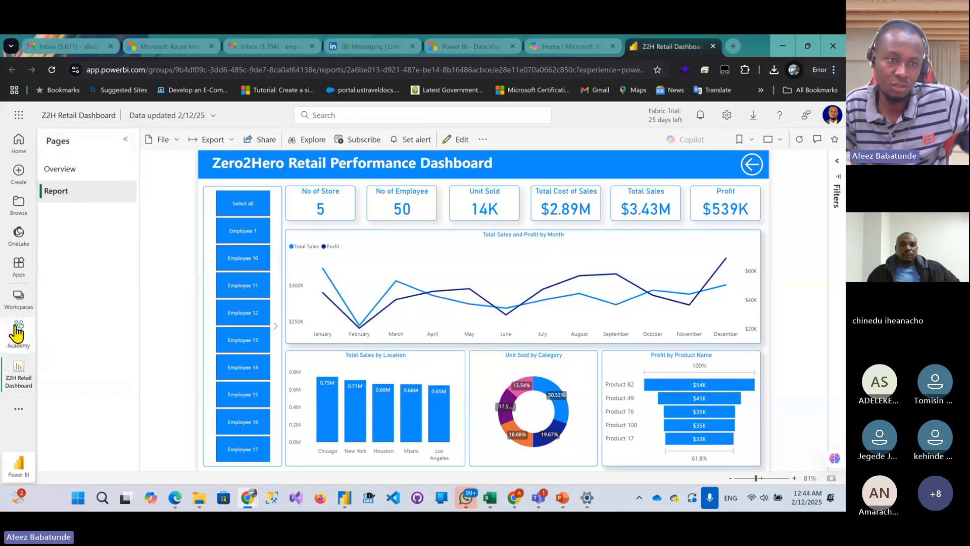
{"action": "left_click", "coordinate": [14, 344]}
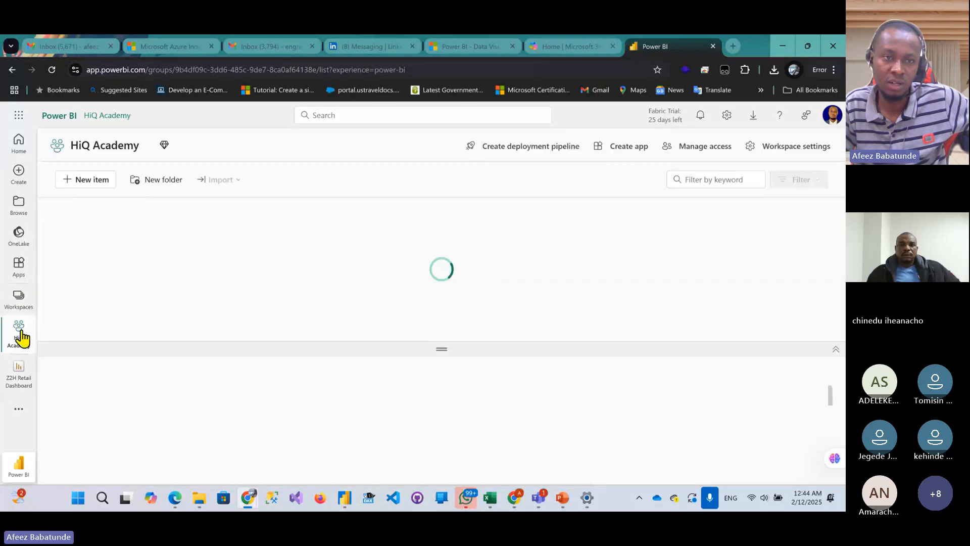
{"action": "scroll", "coordinate": [261, 392], "scroll_direction": "down", "scroll_amount": 3}
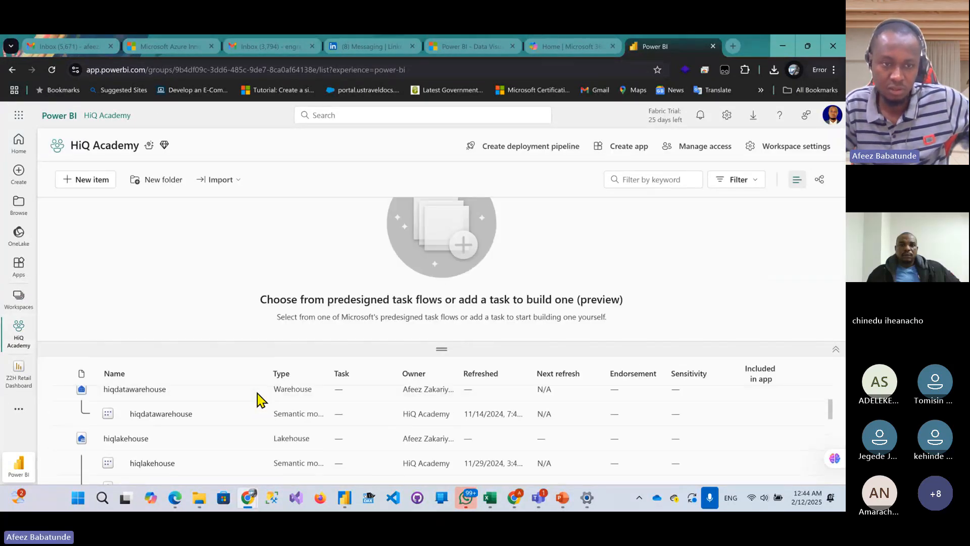
{"action": "scroll", "coordinate": [258, 400], "scroll_direction": "up", "scroll_amount": 5}
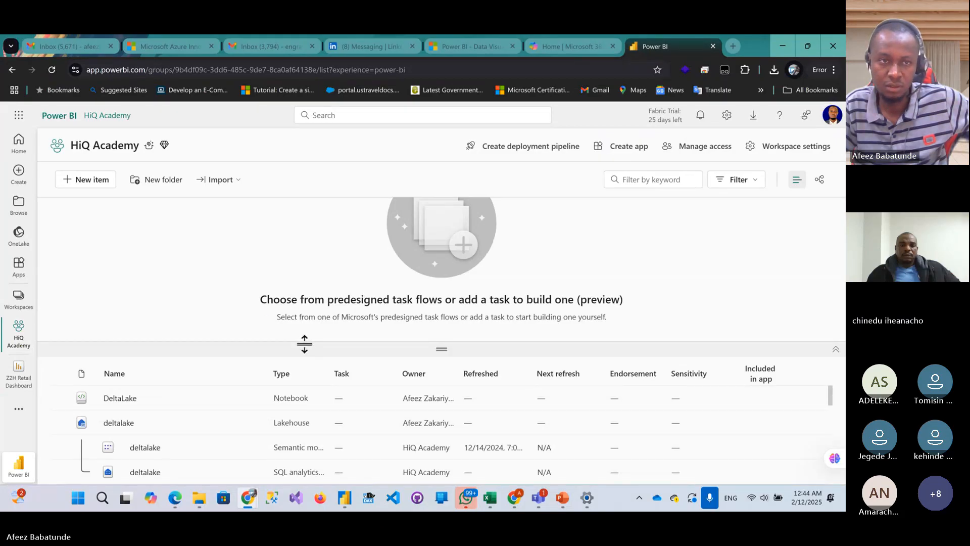
{"action": "left_click_drag", "start_coordinate": [304, 344], "coordinate": [321, 211]}
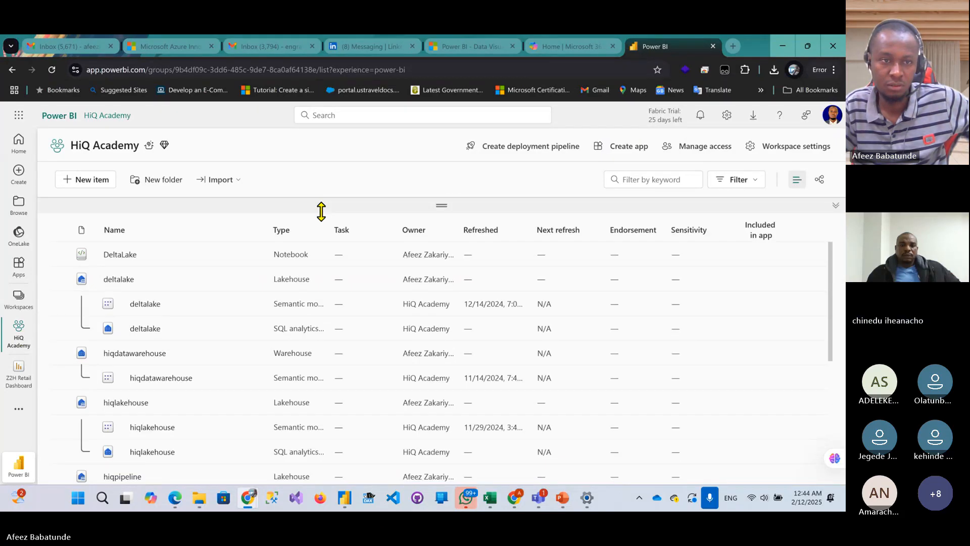
{"action": "scroll", "coordinate": [184, 303], "scroll_direction": "down", "scroll_amount": 5}
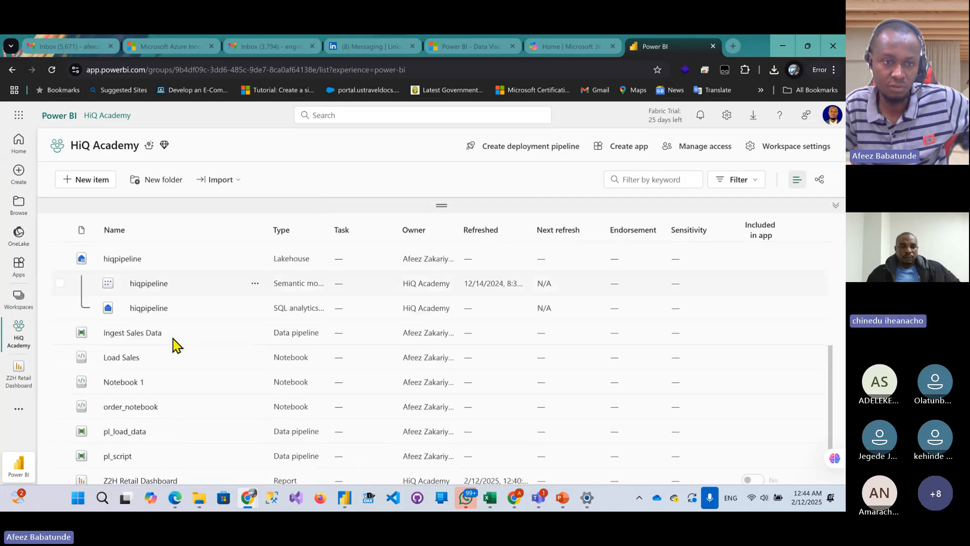
{"action": "scroll", "coordinate": [170, 350], "scroll_direction": "down", "scroll_amount": 1}
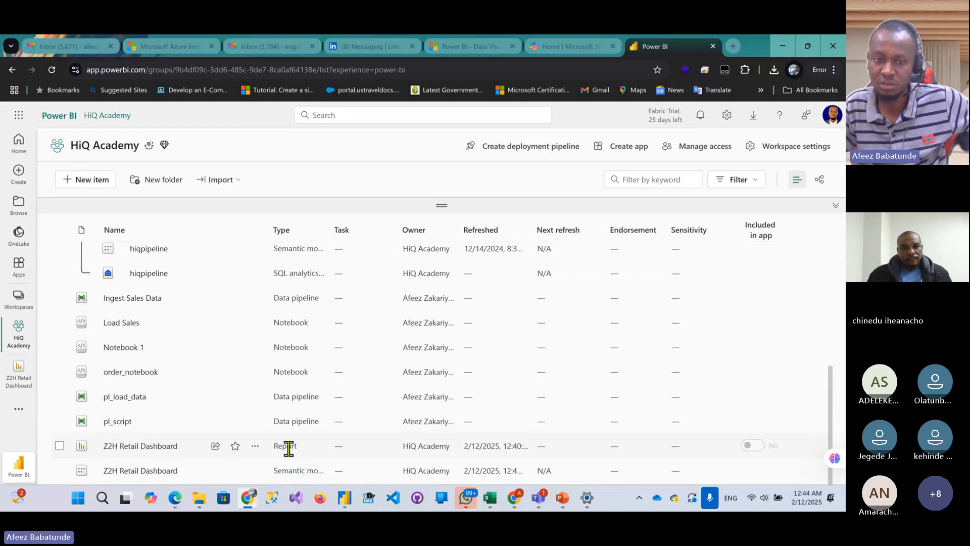
{"action": "mouse_move", "coordinate": [337, 480]}
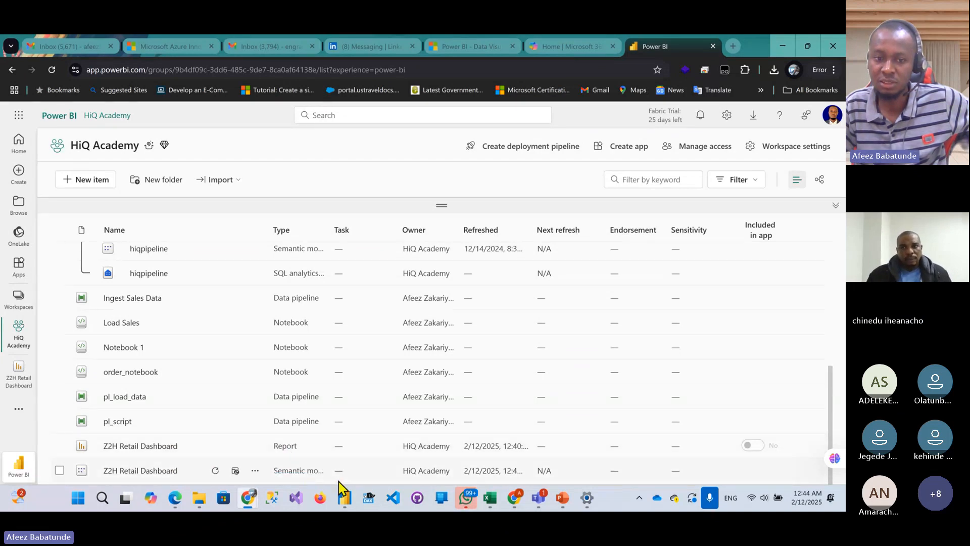
{"action": "left_click", "coordinate": [256, 472]}
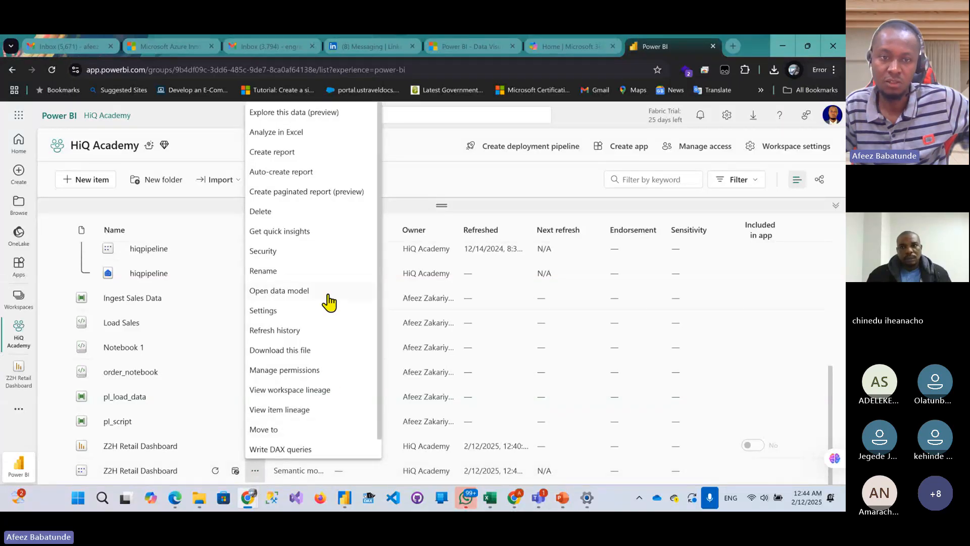
{"action": "left_click", "coordinate": [291, 356]}
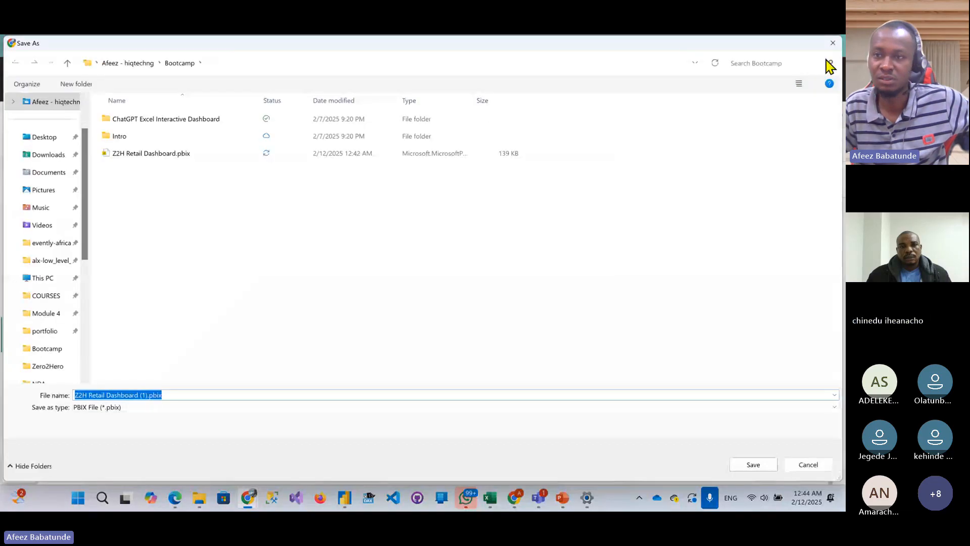
{"action": "left_click", "coordinate": [832, 44]}
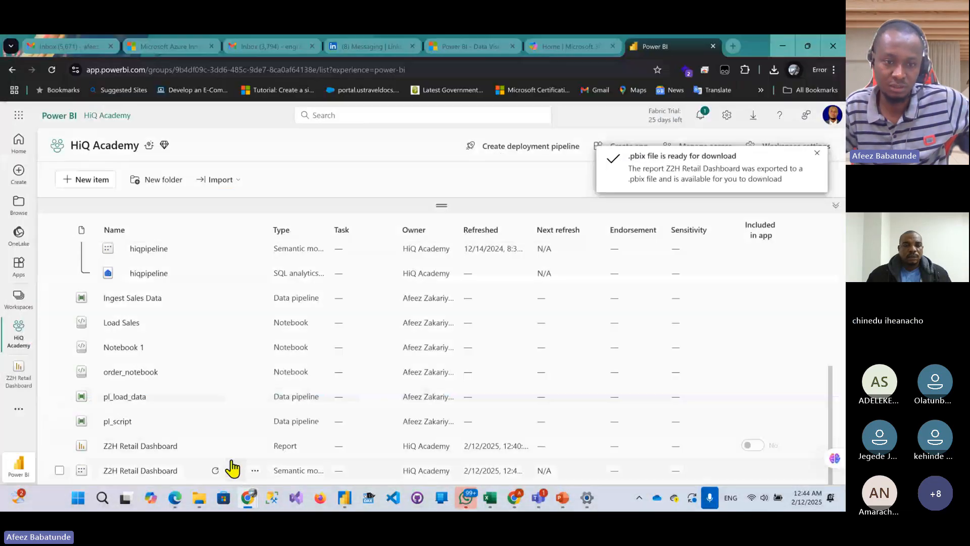
- Analyze the Z2H Retail Dashboard semantic model in Excel for the web, enabling the workbook's content and reviewing the available PivotTable fields
{"action": "left_click", "coordinate": [256, 471]}
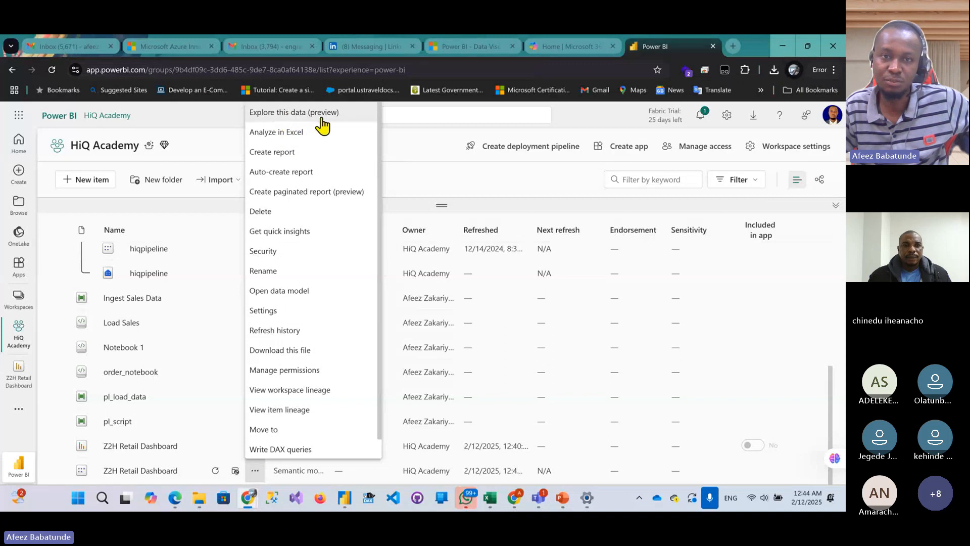
{"action": "left_click", "coordinate": [276, 132]}
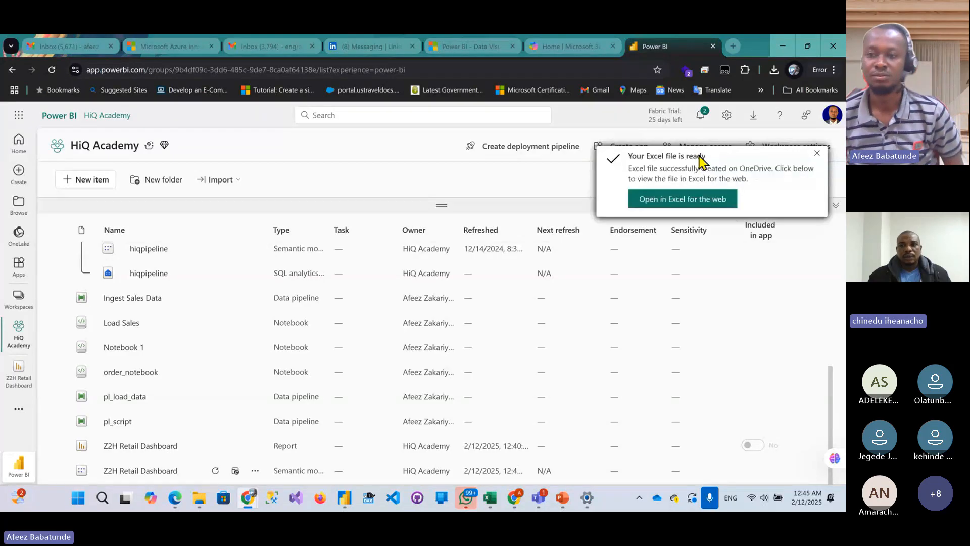
{"action": "left_click", "coordinate": [684, 200]}
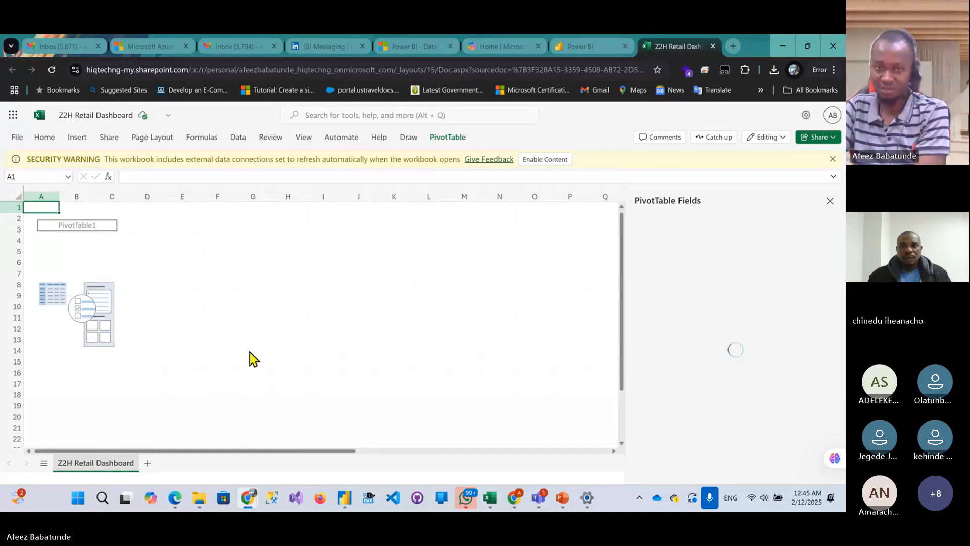
{"action": "left_click", "coordinate": [548, 161]}
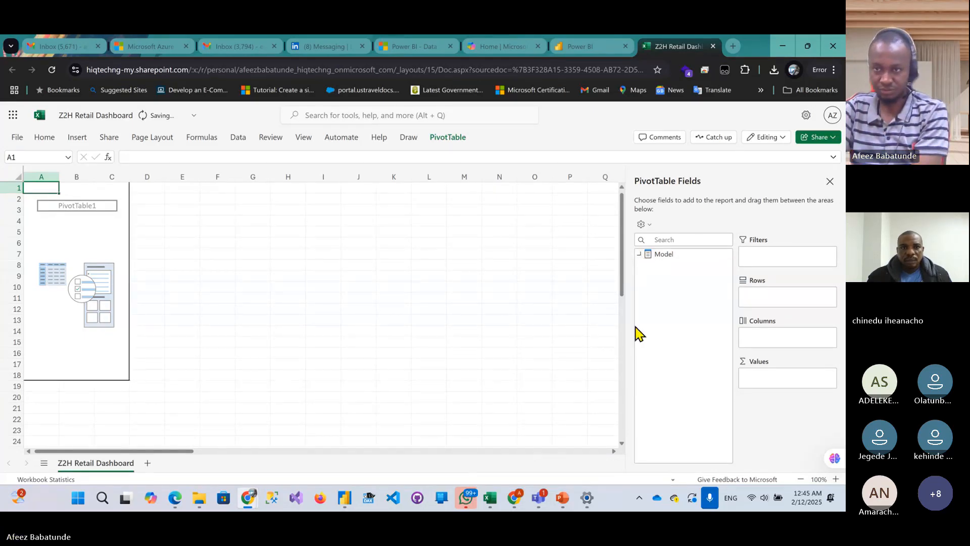
{"action": "scroll", "coordinate": [684, 310], "scroll_direction": "down", "scroll_amount": 3}
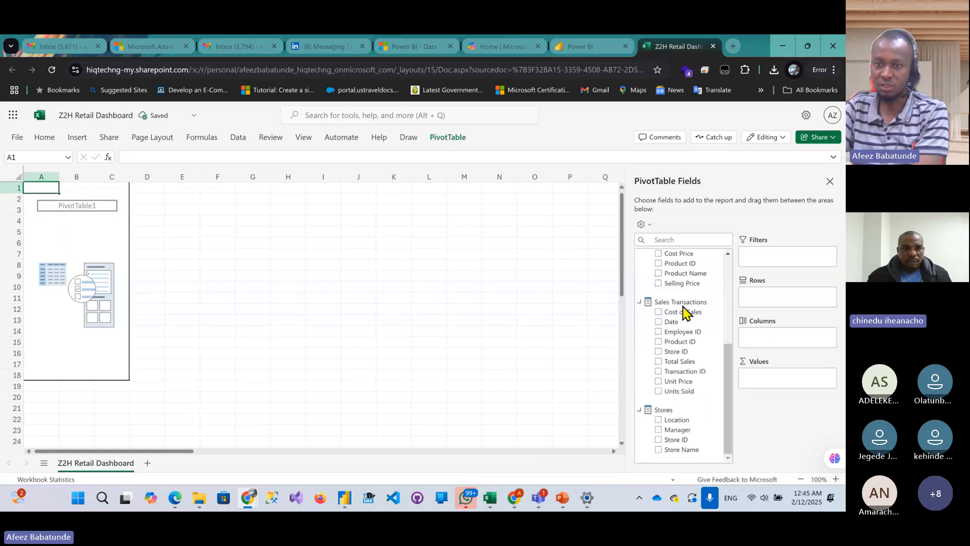
{"action": "scroll", "coordinate": [684, 306], "scroll_direction": "up", "scroll_amount": 3}
{"action": "scroll", "coordinate": [680, 313], "scroll_direction": "down", "scroll_amount": 5}
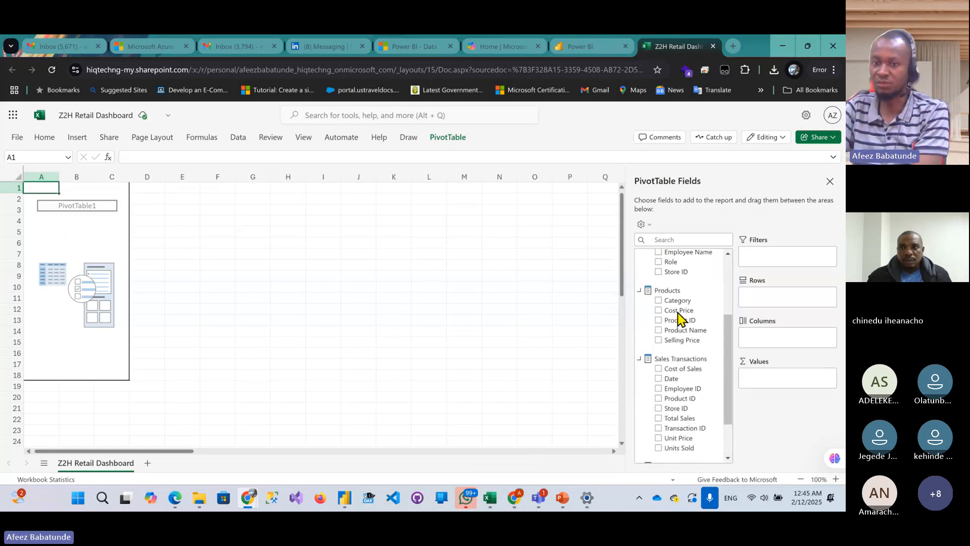
{"action": "scroll", "coordinate": [689, 351], "scroll_direction": "up", "scroll_amount": 5}
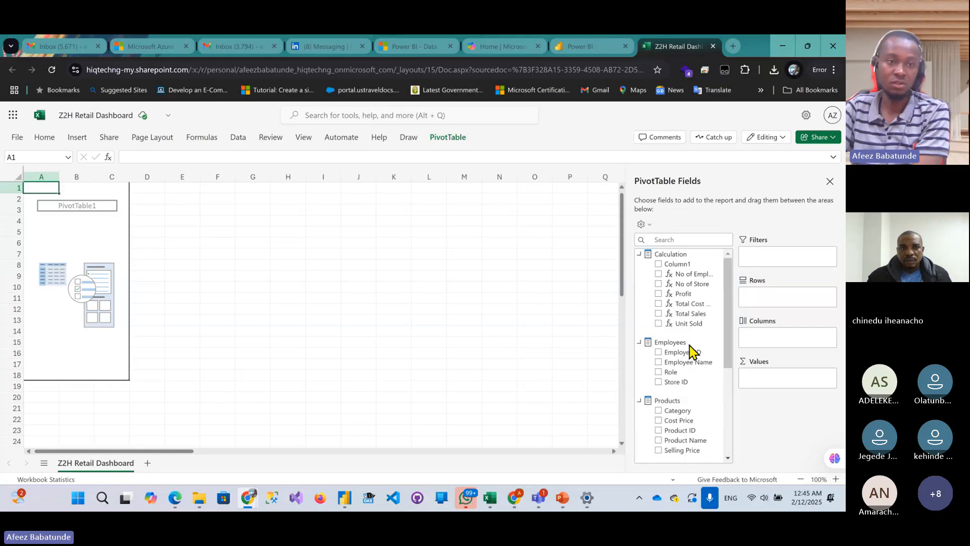
{"action": "scroll", "coordinate": [689, 347], "scroll_direction": "down", "scroll_amount": 3}
{"action": "scroll", "coordinate": [688, 346], "scroll_direction": "up", "scroll_amount": 3}
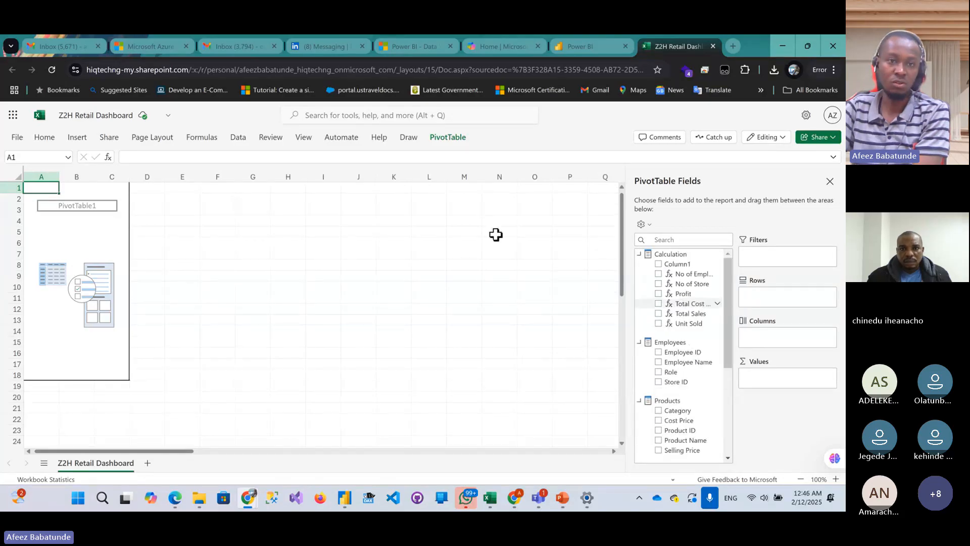
- Download a copy of the online workbook to the Desktop as Z2H Retail Dashboard.xlsx
{"action": "left_click", "coordinate": [17, 138]}
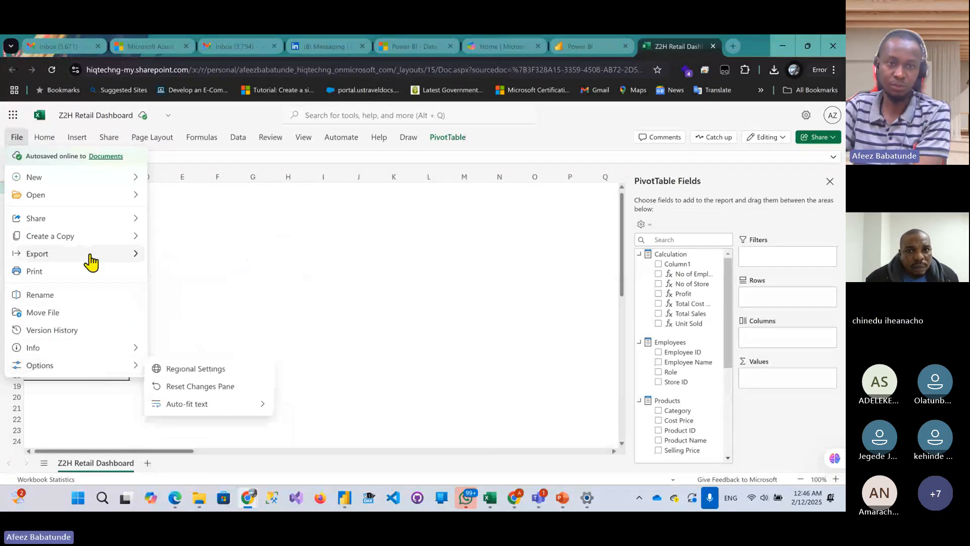
{"action": "mouse_move", "coordinate": [120, 260]}
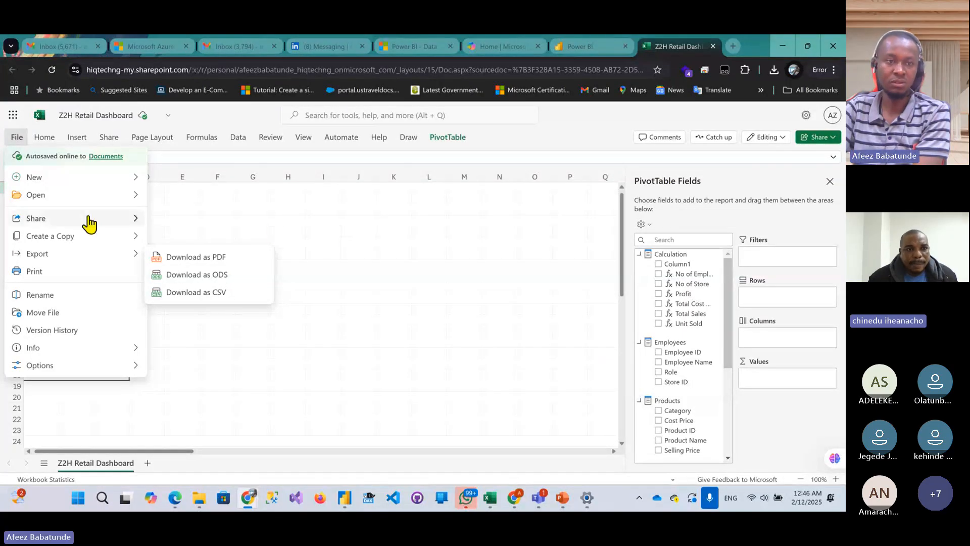
{"action": "left_click", "coordinate": [89, 237]}
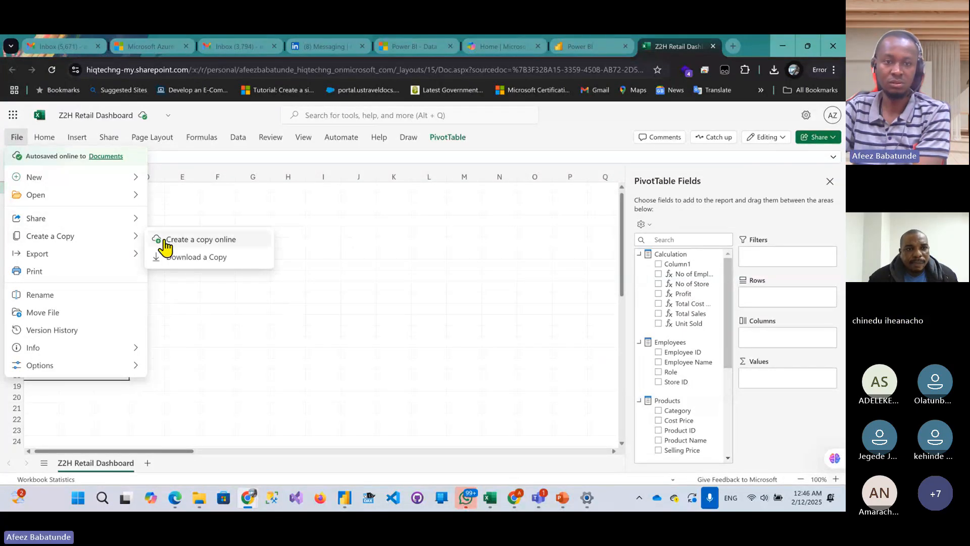
{"action": "left_click", "coordinate": [200, 262]}
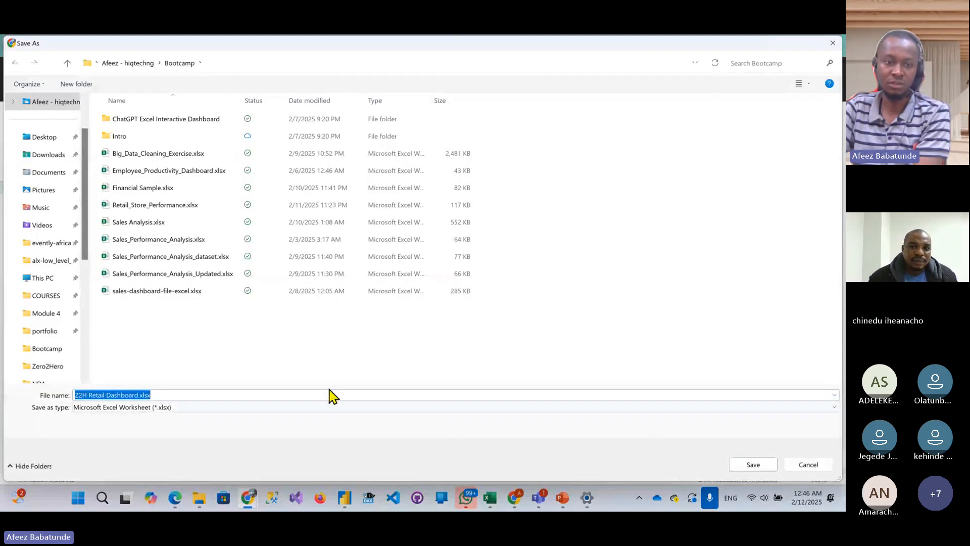
{"action": "left_click", "coordinate": [41, 144]}
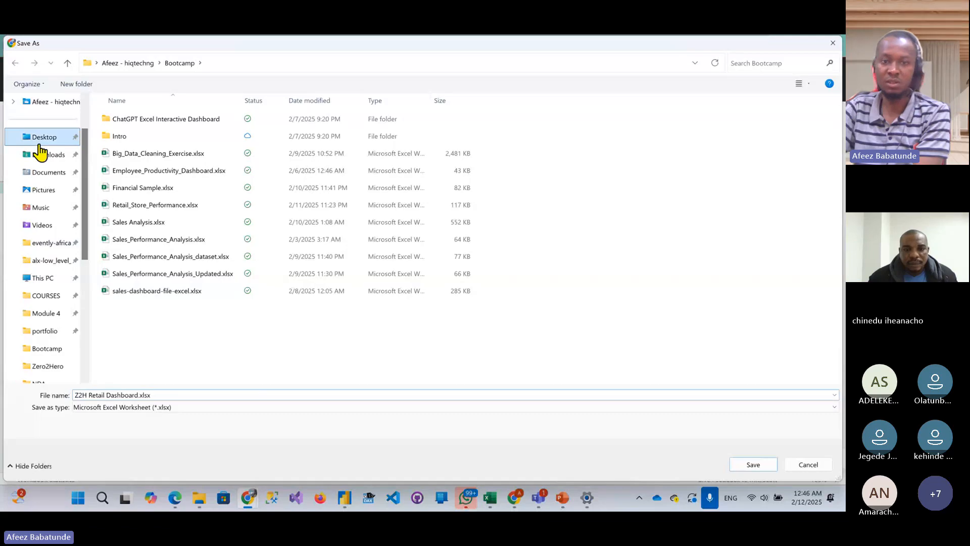
{"action": "left_click", "coordinate": [752, 466]}
- Try to open the downloaded workbook in desktop Excel, dismiss the alert and minimize Excel
{"action": "left_click", "coordinate": [774, 69]}
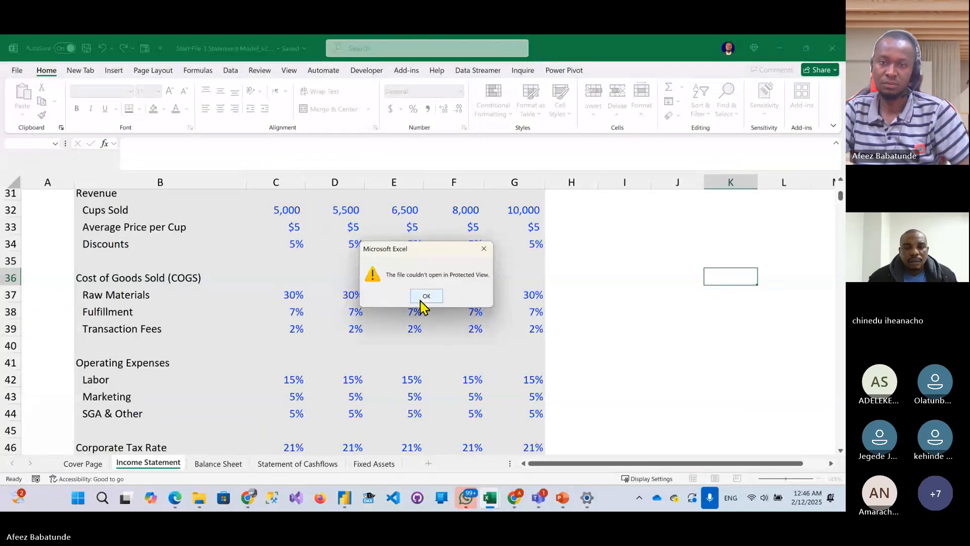
{"action": "left_click", "coordinate": [426, 296]}
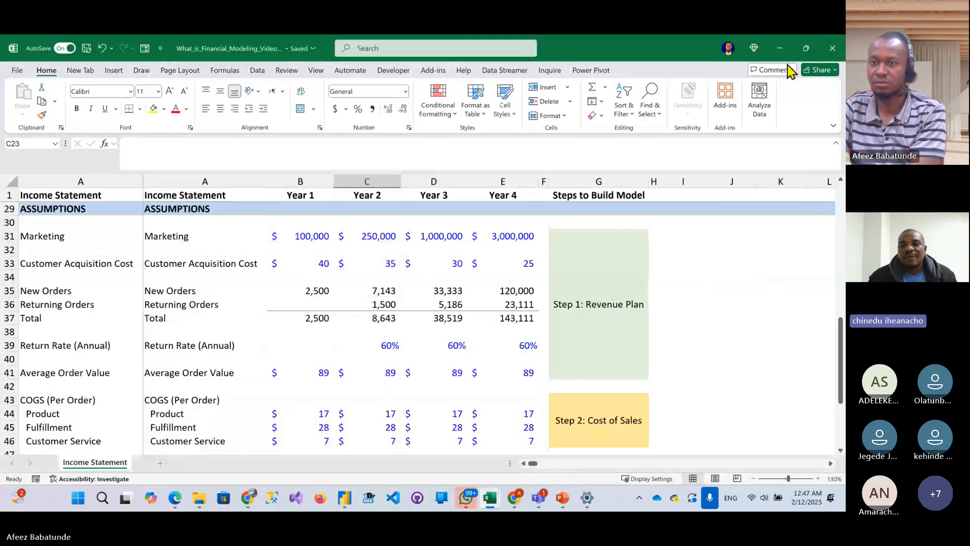
{"action": "left_click", "coordinate": [778, 48]}
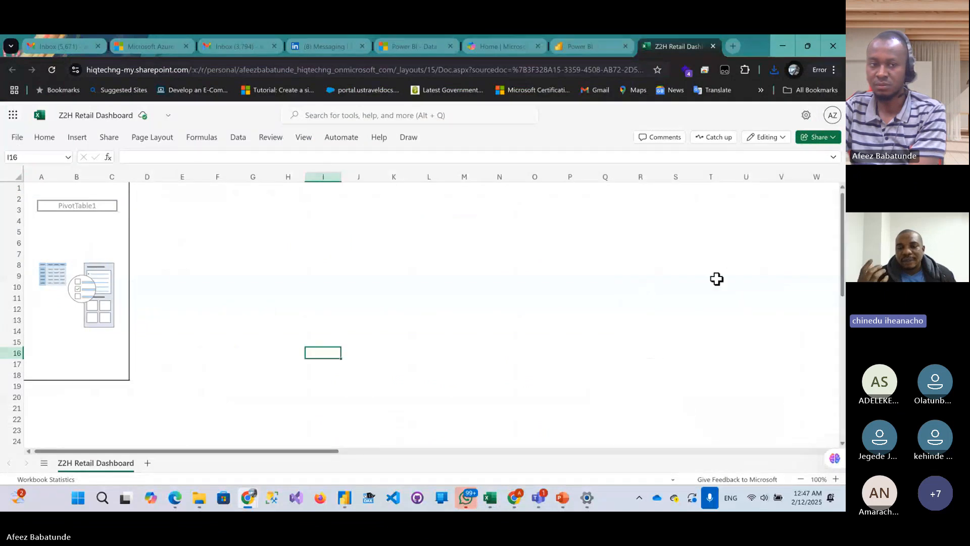
- Close the online Z2H Retail Dashboard workbook and switch to WhatsApp
{"action": "left_click", "coordinate": [713, 46]}
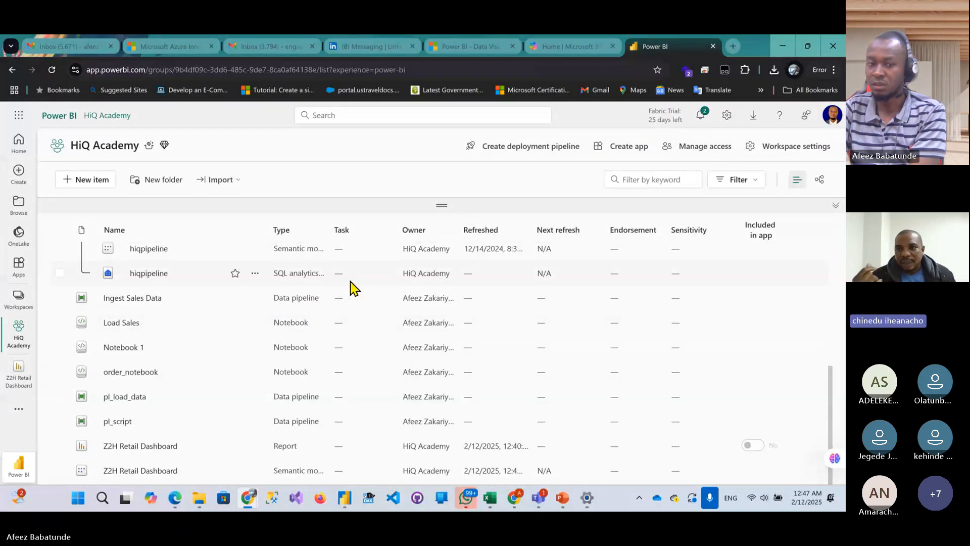
{"action": "left_click", "coordinate": [471, 501]}
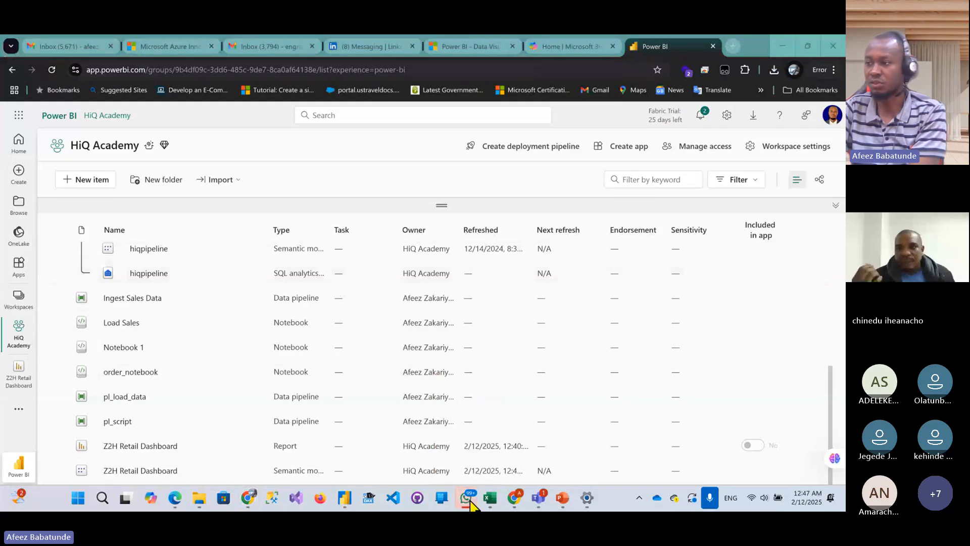
- Check WhatsApp from the HiQ Academy workspace and switch to the Z2H Retail Dashboard report in Power BI Desktop
{"action": "left_click", "coordinate": [470, 502]}
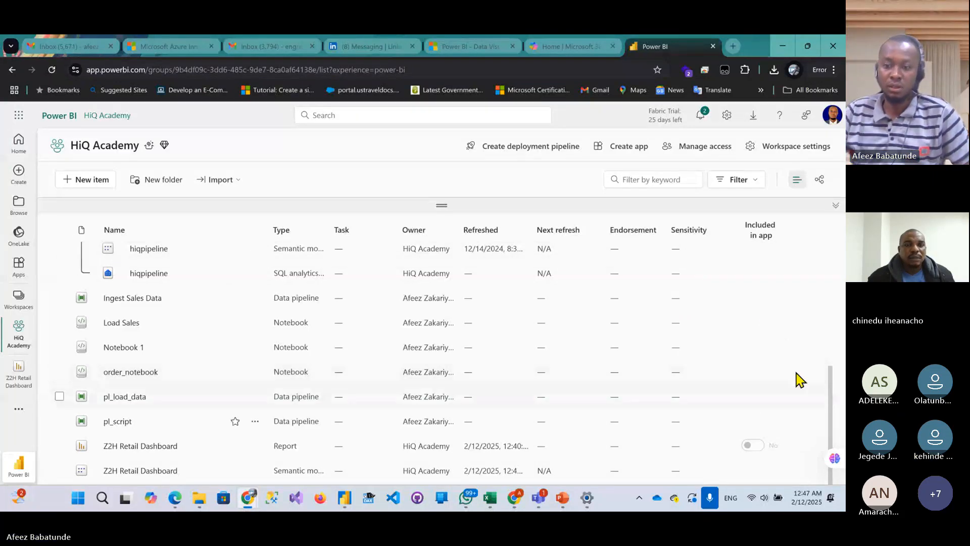
{"action": "scroll", "coordinate": [780, 369], "scroll_direction": "up", "scroll_amount": 5}
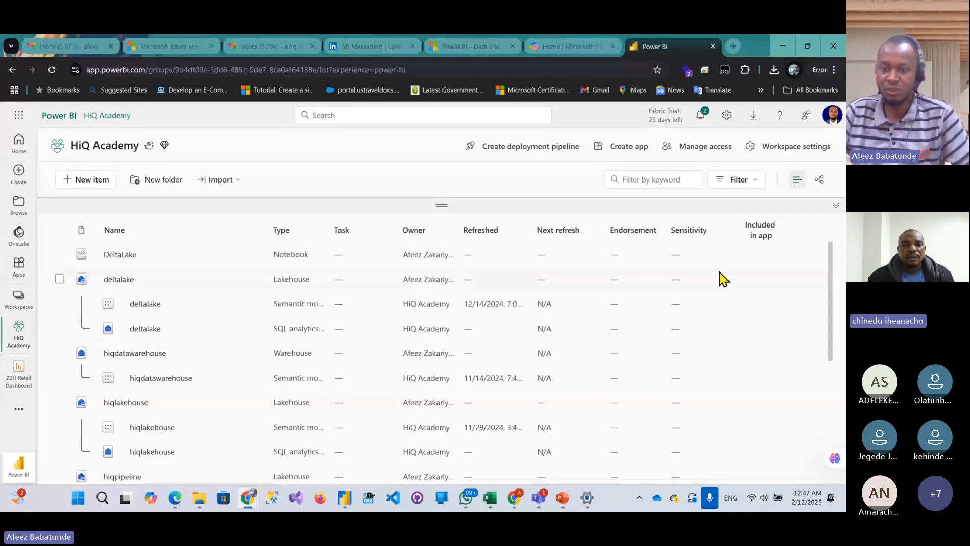
{"action": "left_click", "coordinate": [466, 500]}
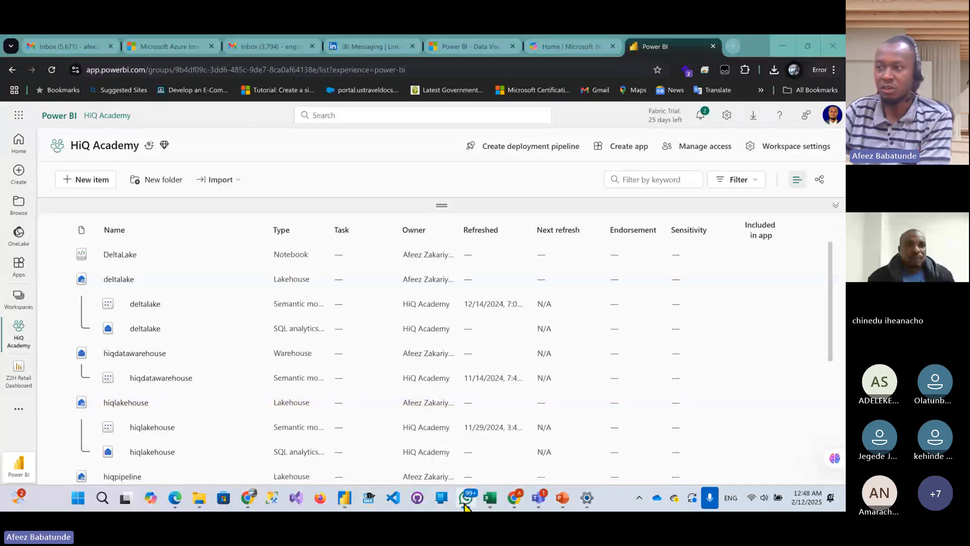
{"action": "left_click", "coordinate": [465, 501]}
{"action": "left_click", "coordinate": [465, 503]}
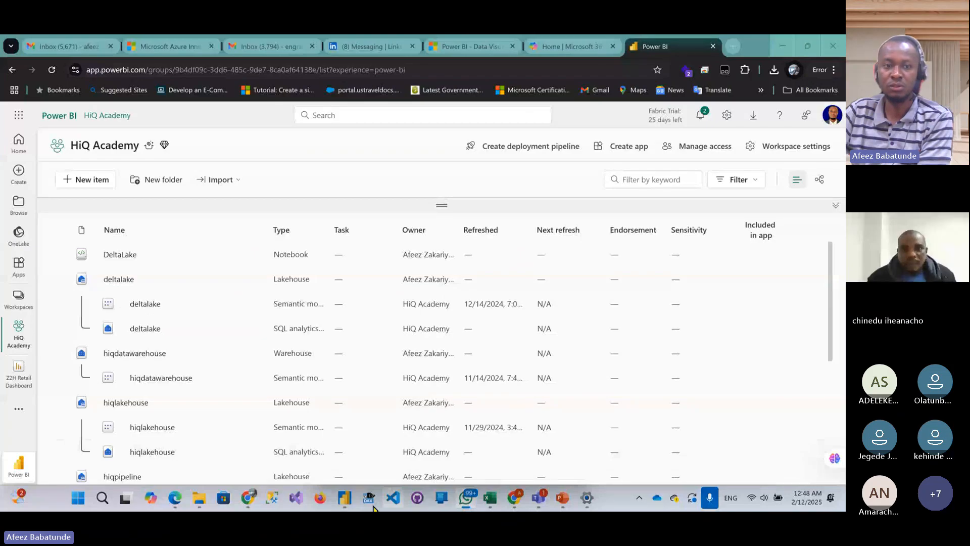
{"action": "left_click", "coordinate": [344, 498]}
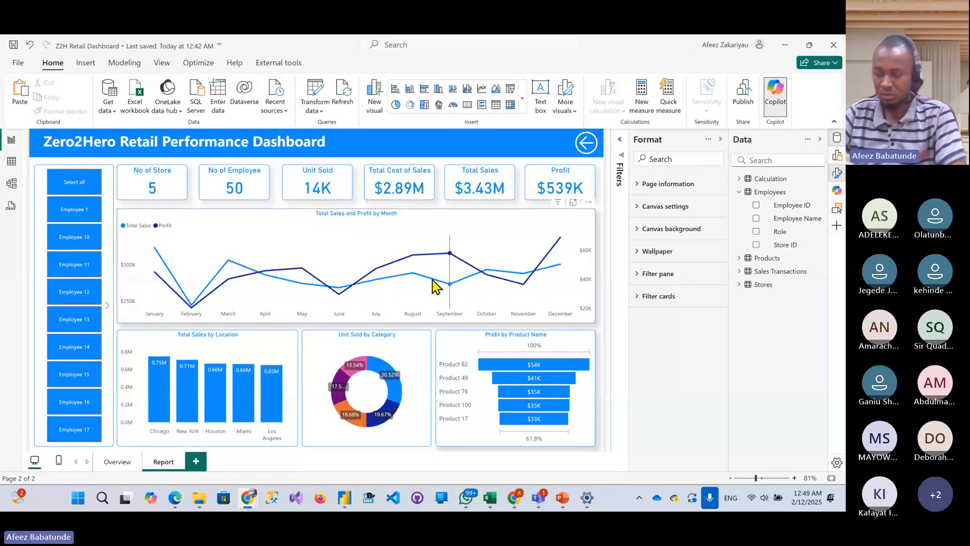
{"action": "mouse_move", "coordinate": [437, 269]}
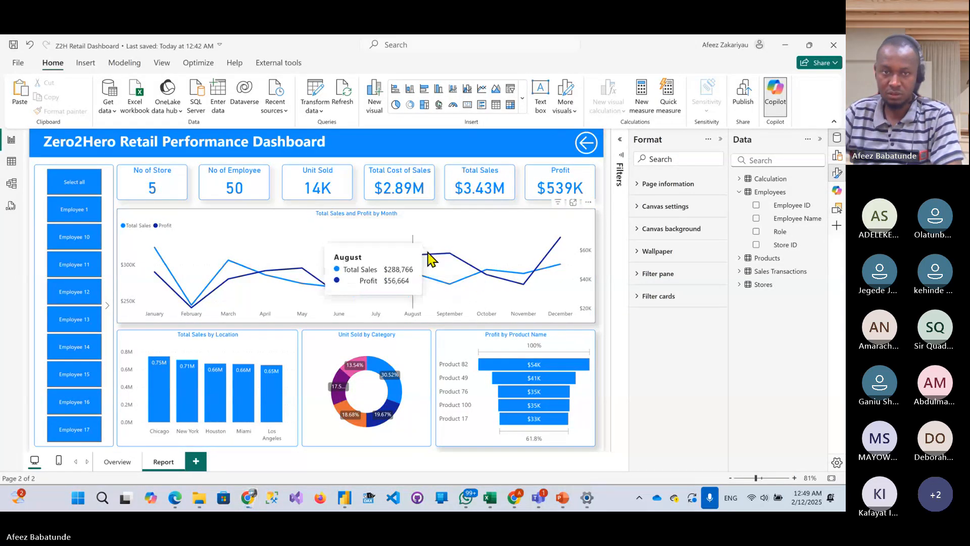
- Open Notepad and add a new blank tab beside the existing notes
{"action": "key", "text": "super"}
{"action": "type", "text": "w"}
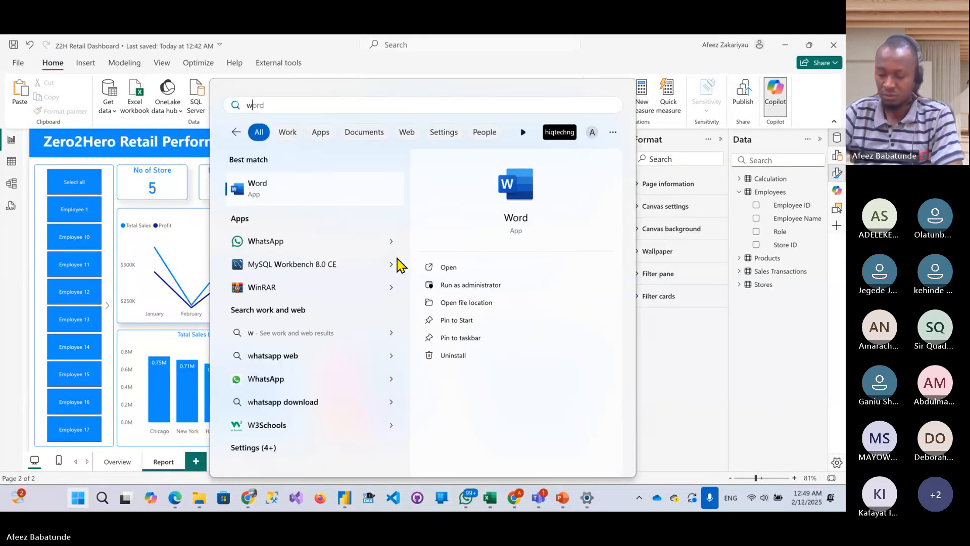
{"action": "key", "text": "BackSpace"}
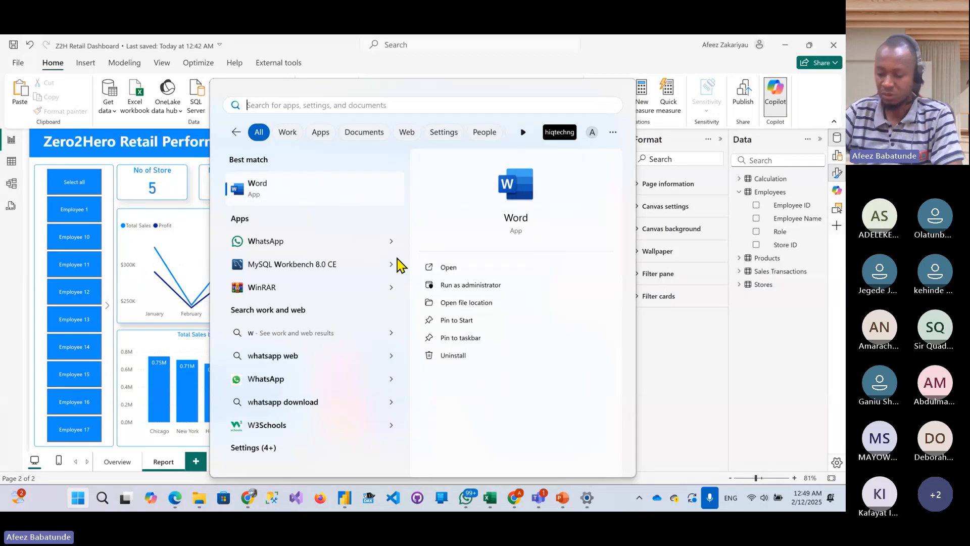
{"action": "type", "text": "no"}
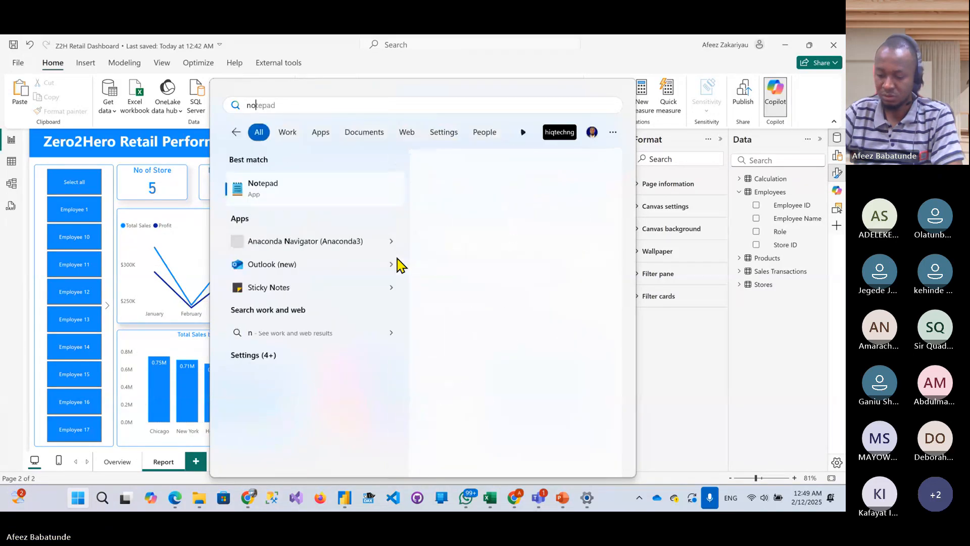
{"action": "left_click", "coordinate": [318, 201]}
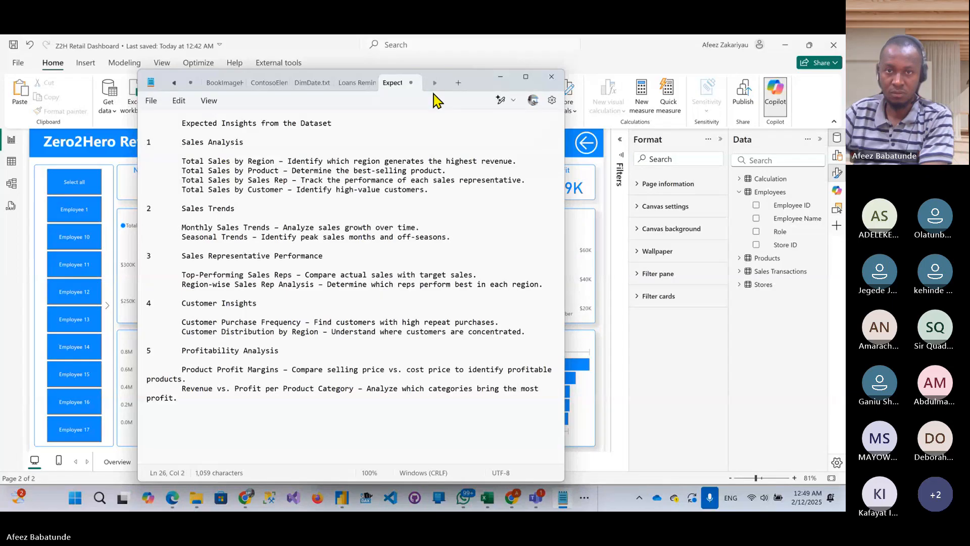
{"action": "left_click", "coordinate": [457, 84]}
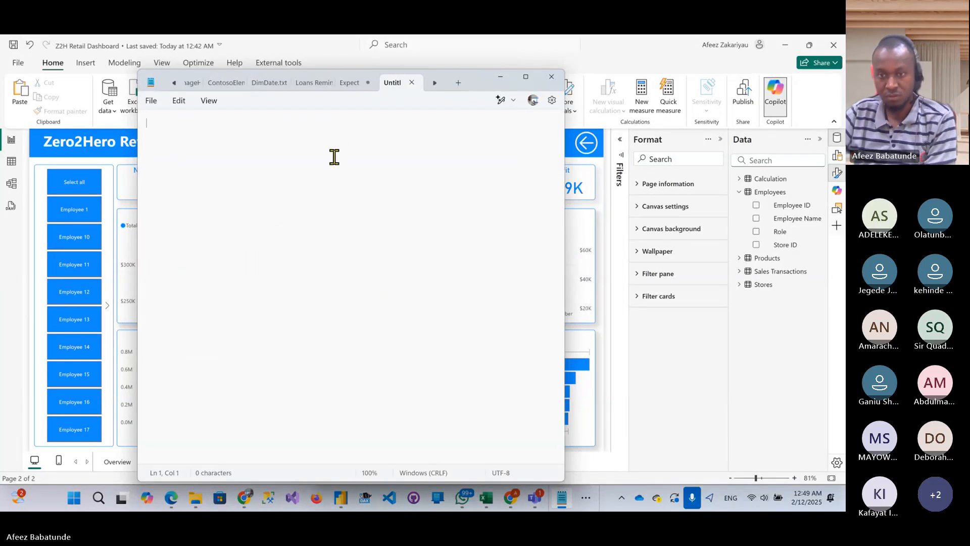
- Paste the copied insights text into the blank Notepad tab, undo the paste and move the Notepad window off to another display
{"action": "key", "text": "ctrl+v"}
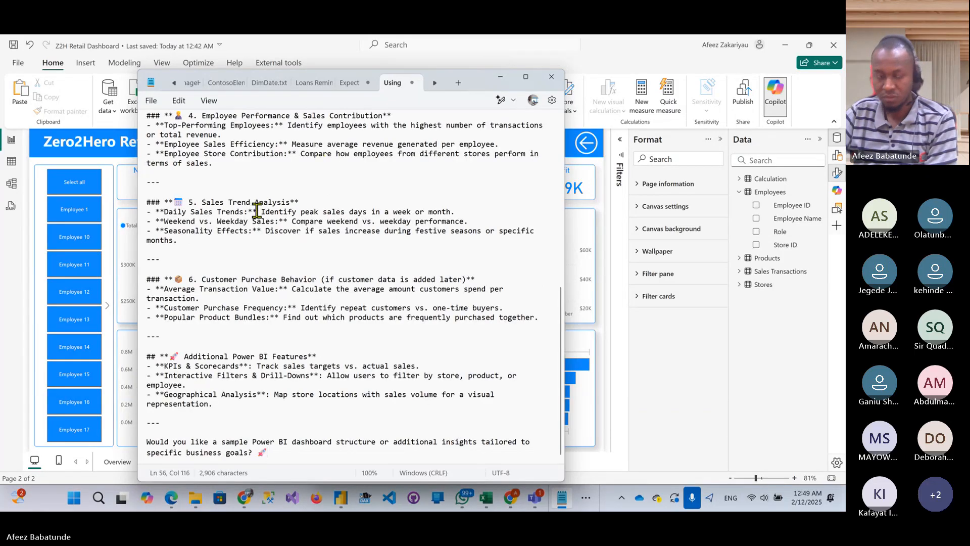
{"action": "key", "text": "ctrl+z"}
{"action": "right_click", "coordinate": [221, 152]}
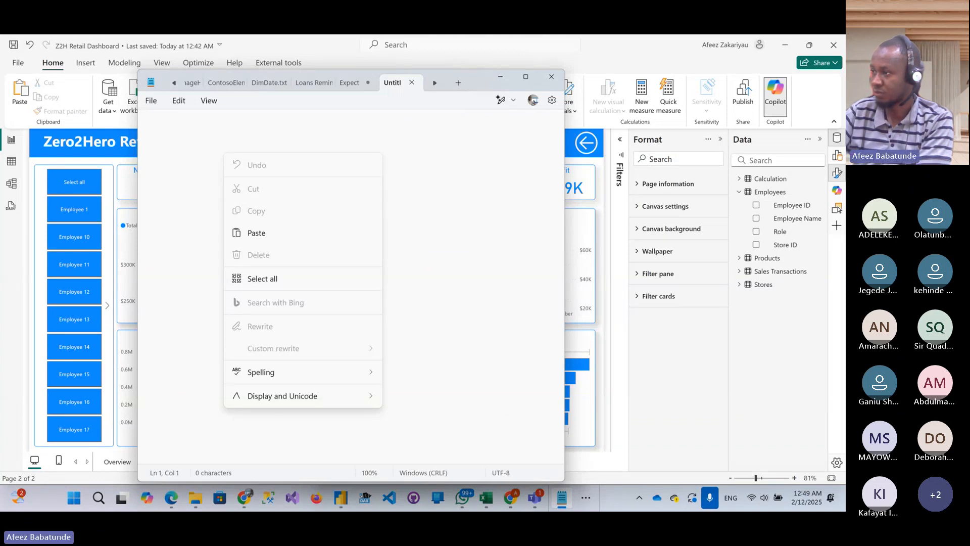
{"action": "key", "text": "alt+Tab"}
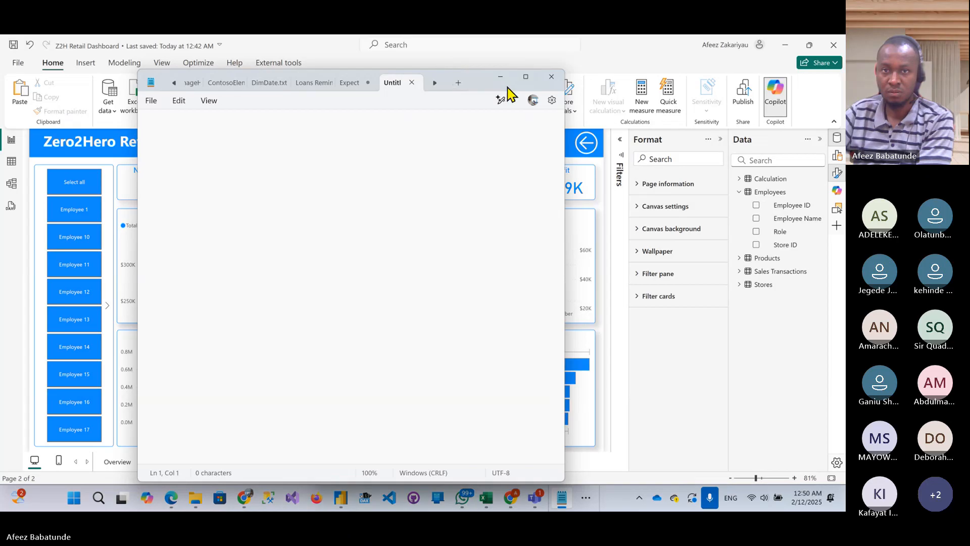
{"action": "left_click_drag", "start_coordinate": [479, 80], "coordinate": [845, 65]}
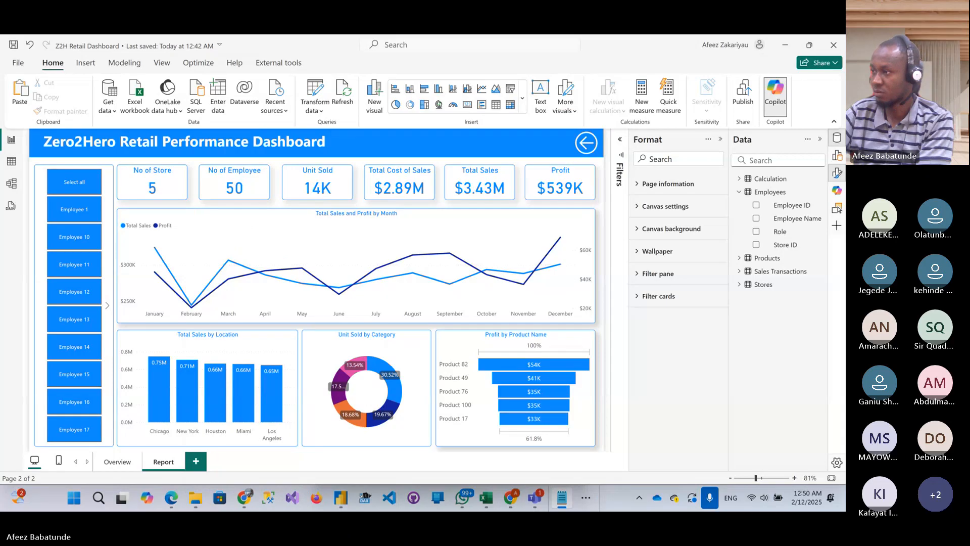